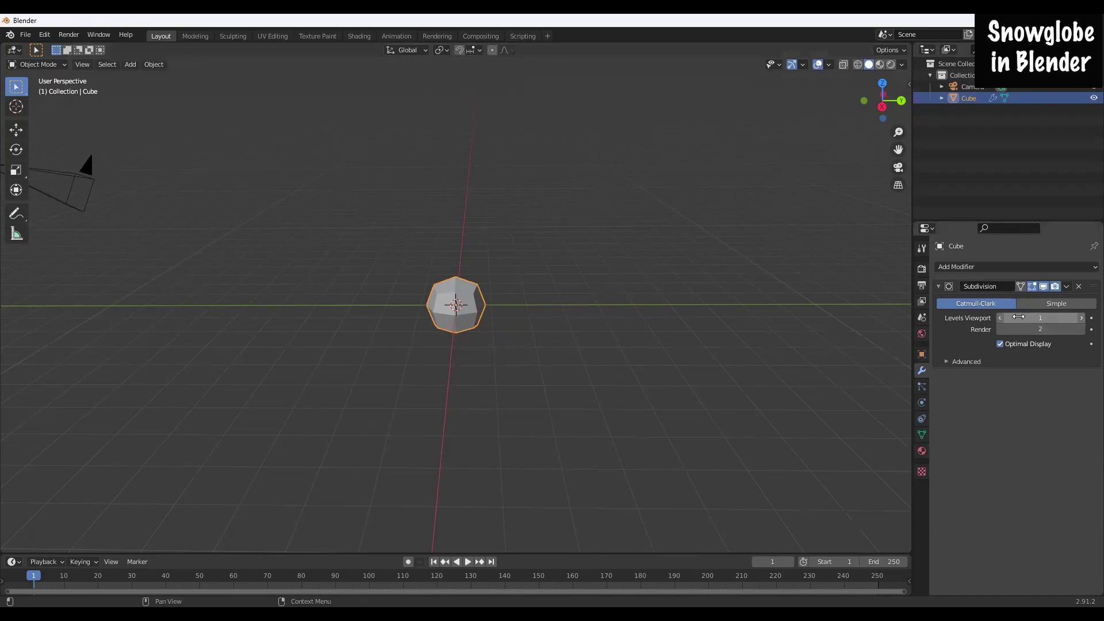
Step: Set the cube's Subdivision viewport level to 2 and rename the object Snowman
left_click(1080, 318)
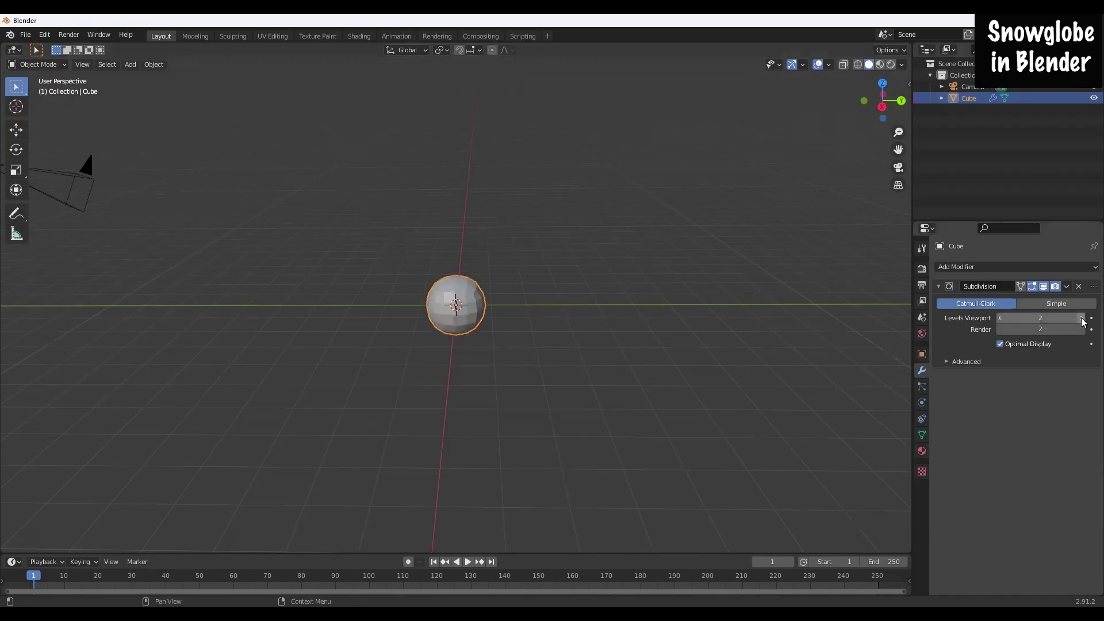
double_click(970, 98)
type("Snowman")
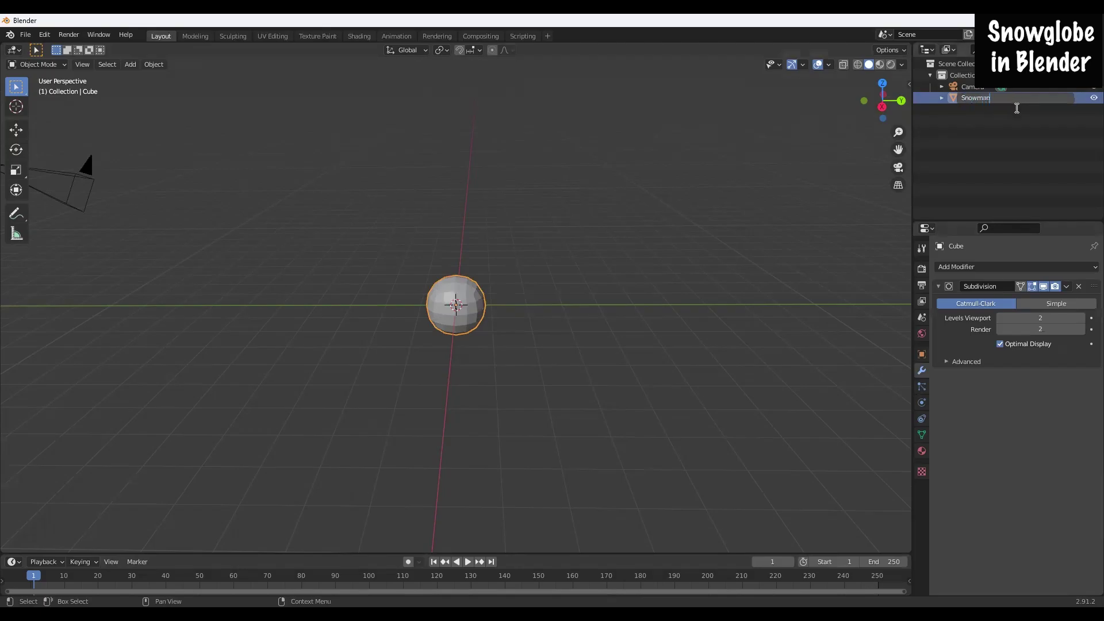
key("Return")
Step: Shade the Snowman sphere smooth and move it up along the Z axis, well above the origin
right_click(469, 300)
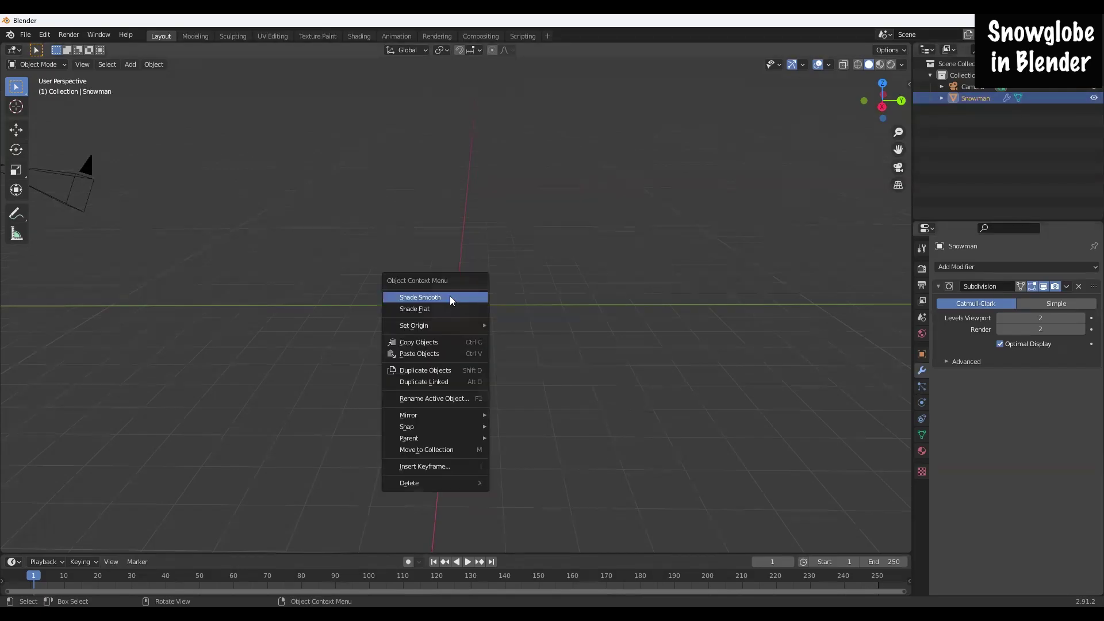
left_click(451, 299)
left_click(16, 129)
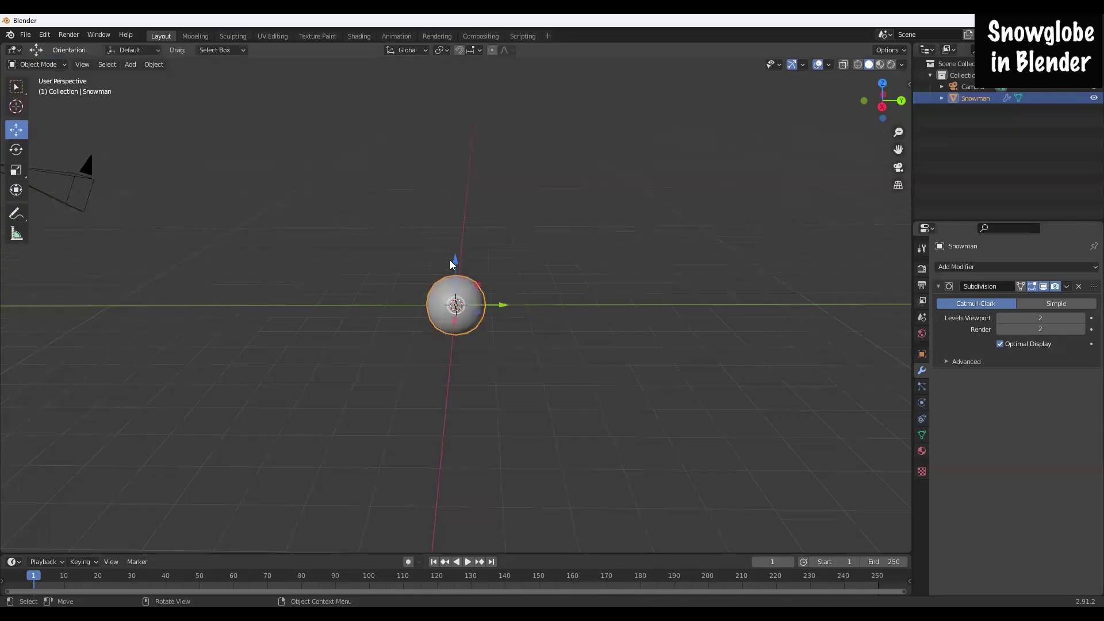
left_click(455, 263)
left_click(454, 291)
left_click_drag(457, 255, 460, 89)
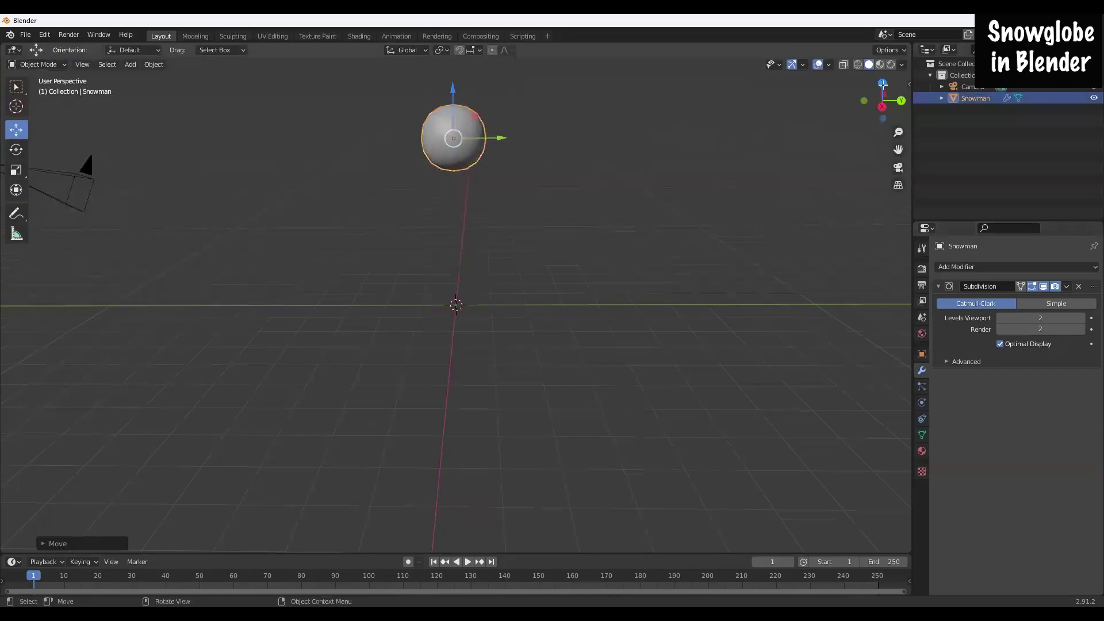
Step: Switch to the right orthographic view and raise the Snowman sphere a little further along the Z axis
left_click(883, 106)
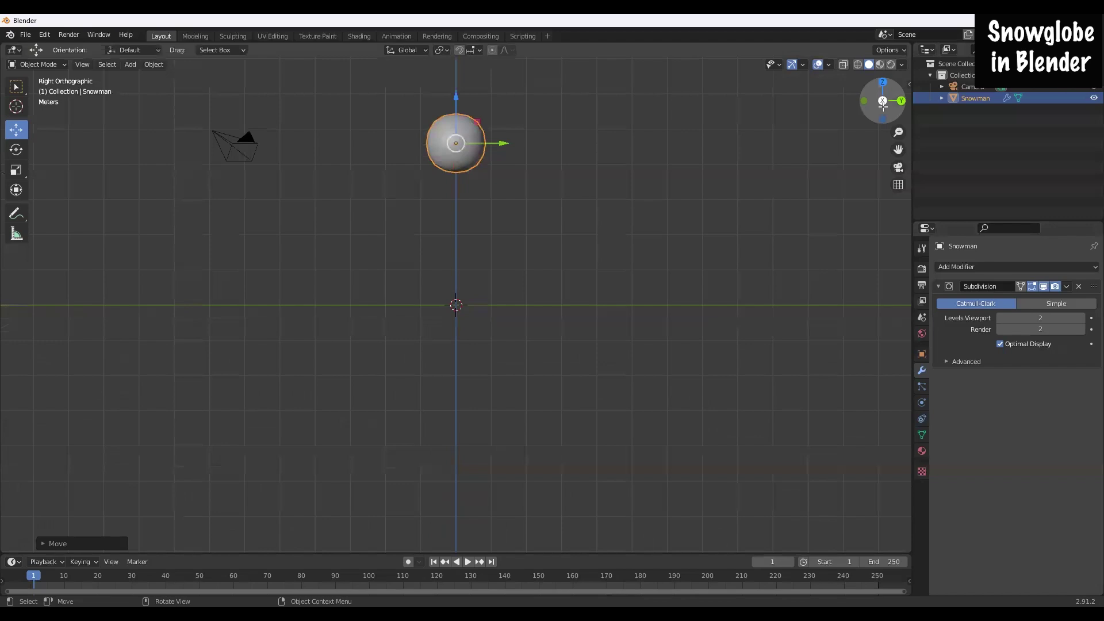
middle_click_drag(359, 274, 870, 109)
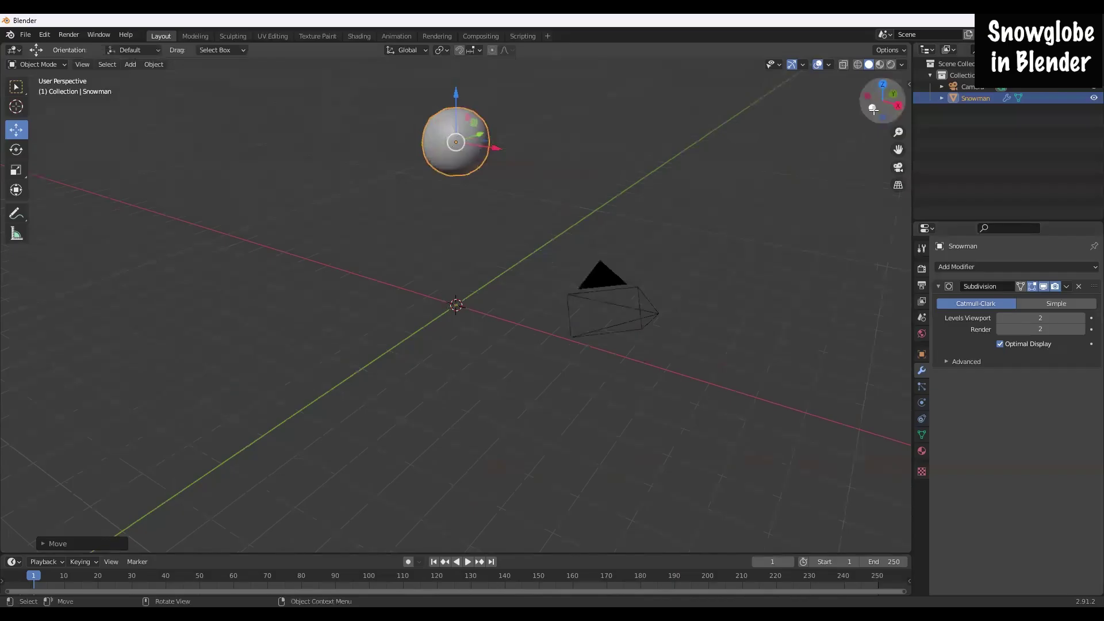
left_click(870, 109)
left_click(900, 100)
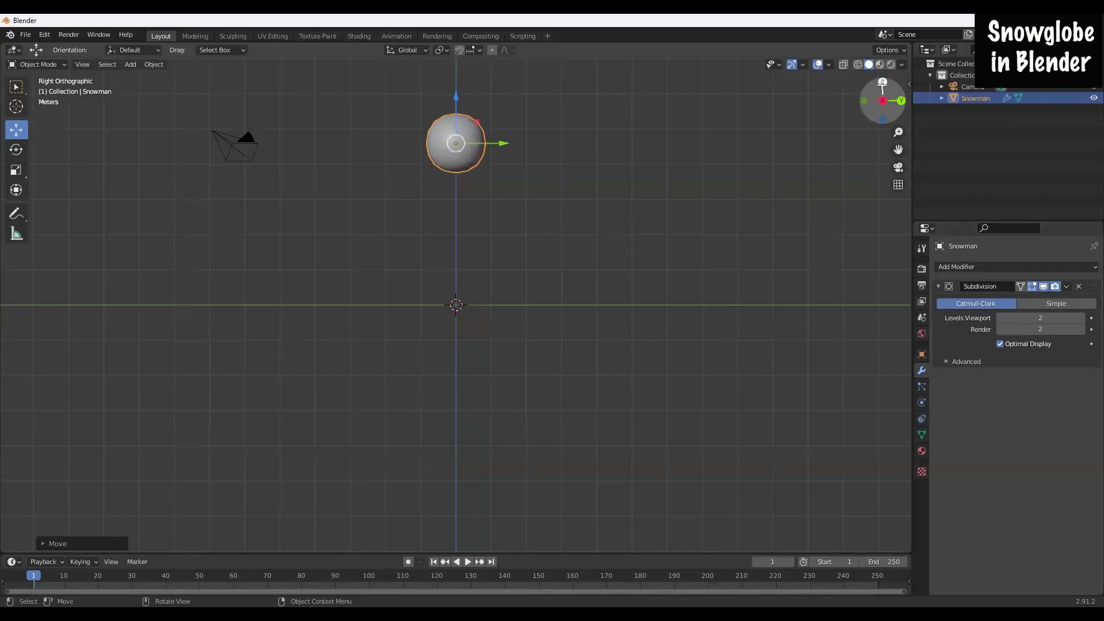
left_click(882, 83)
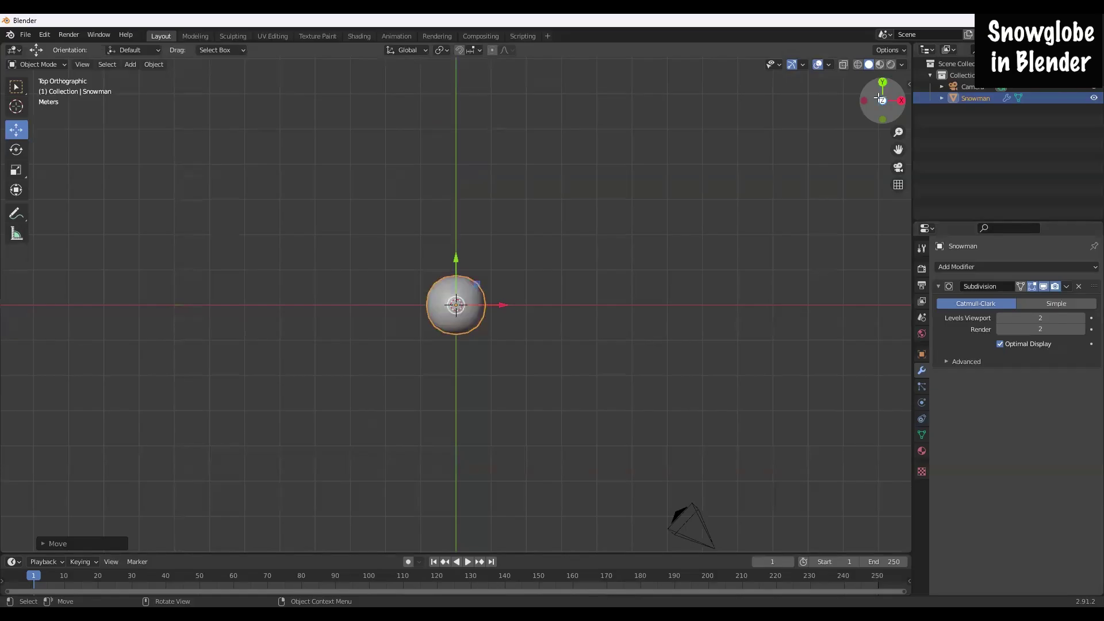
left_click(862, 100)
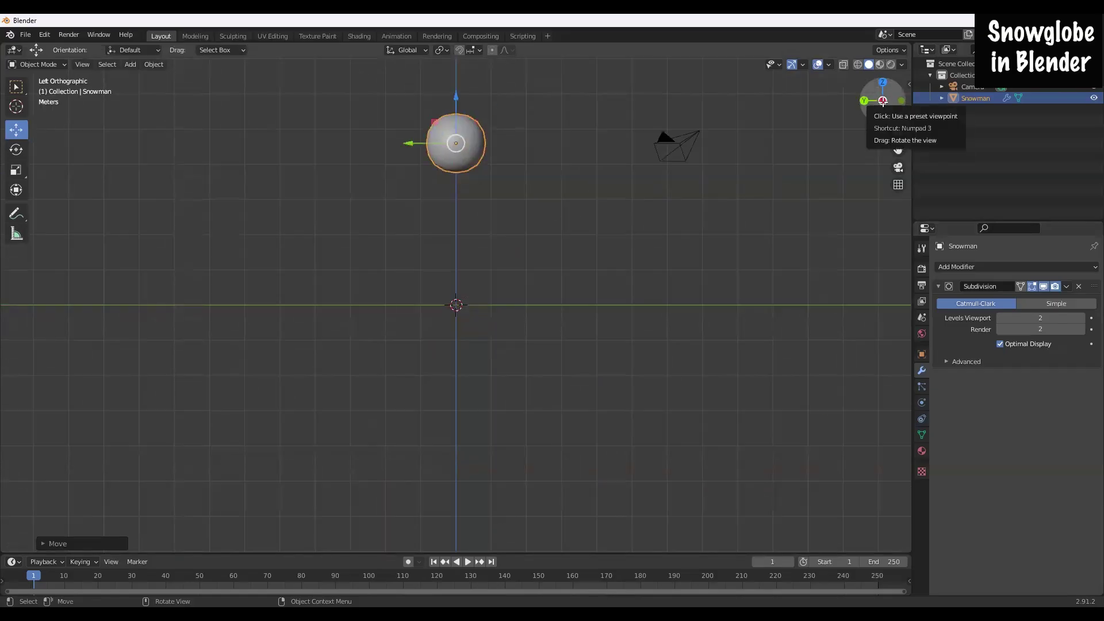
left_click(883, 101)
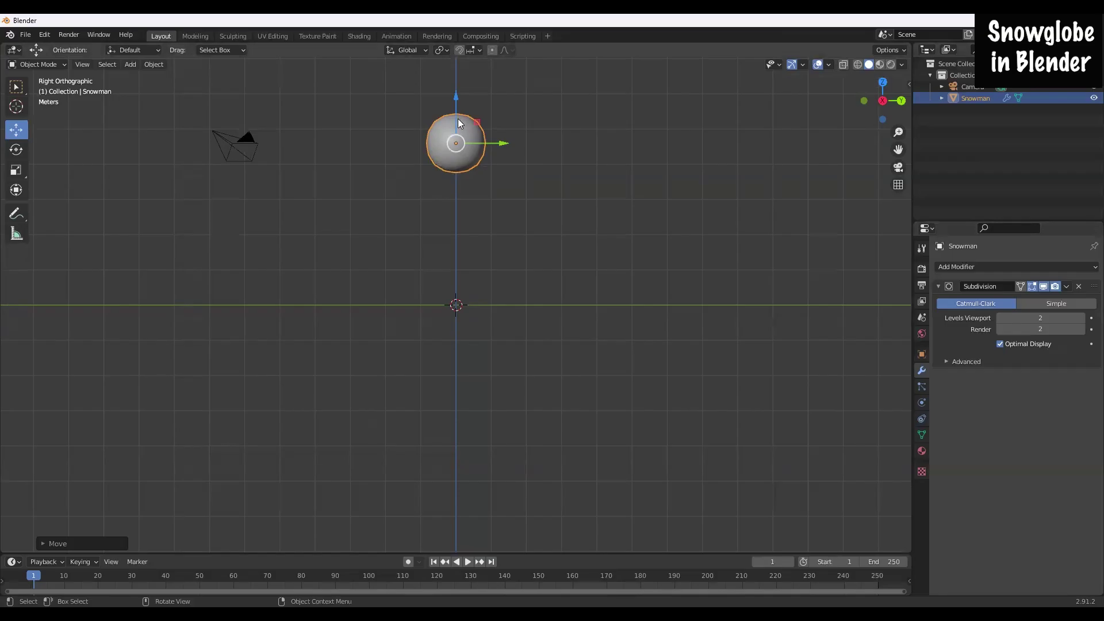
left_click_drag(458, 123, 457, 85)
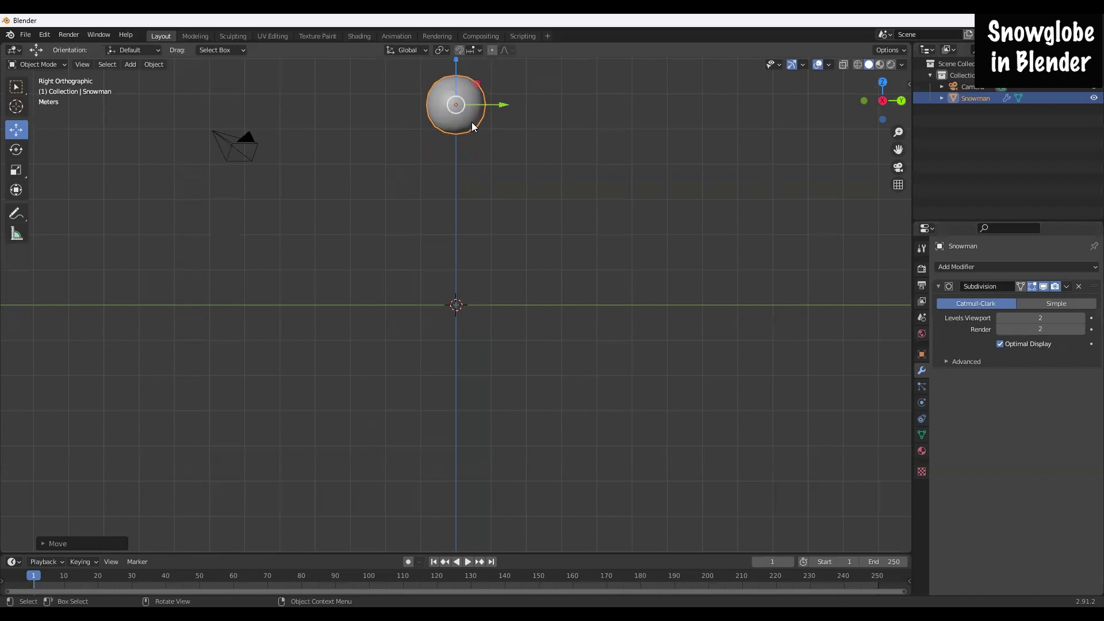
key("shift+d")
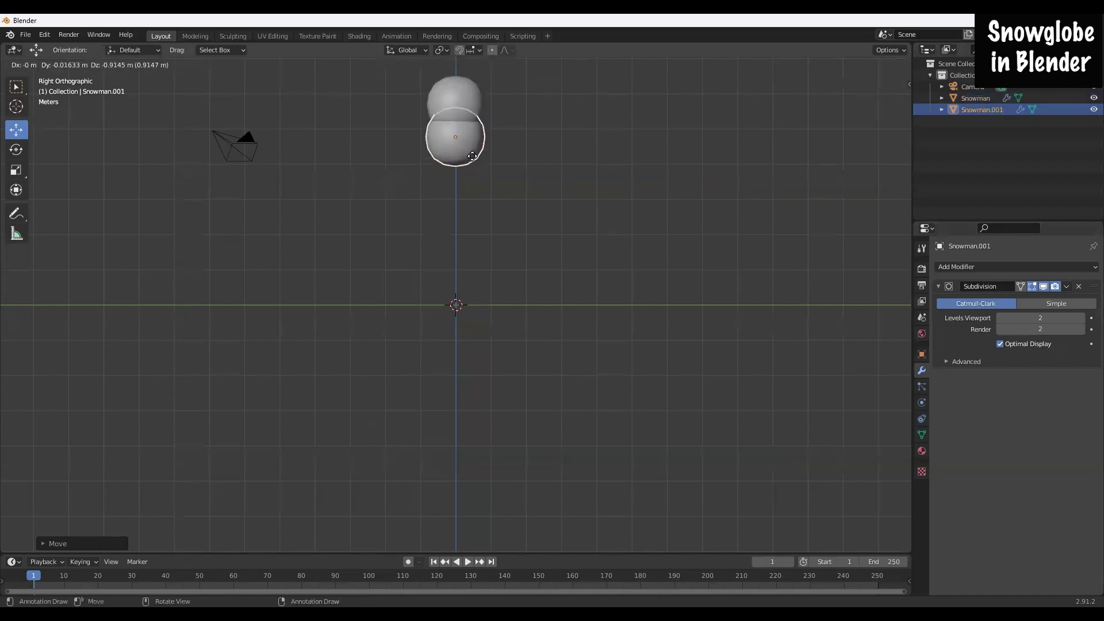
left_click(469, 164)
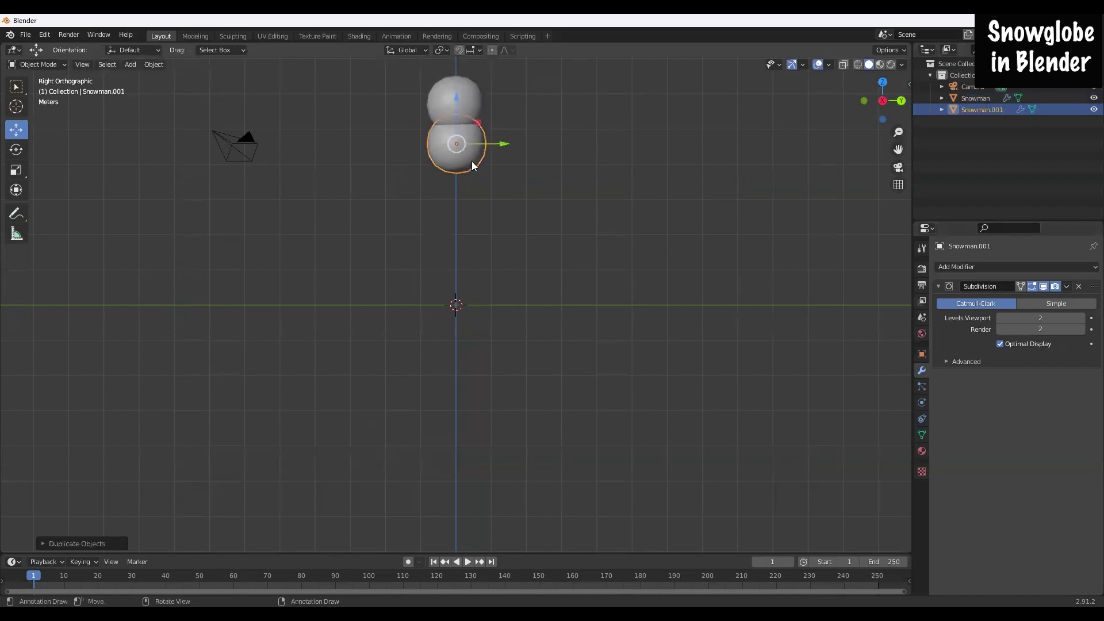
key("ctrl+z")
Step: Duplicate the head sphere just below itself and scale the copy up as the snowman's middle section
key("shift+d")
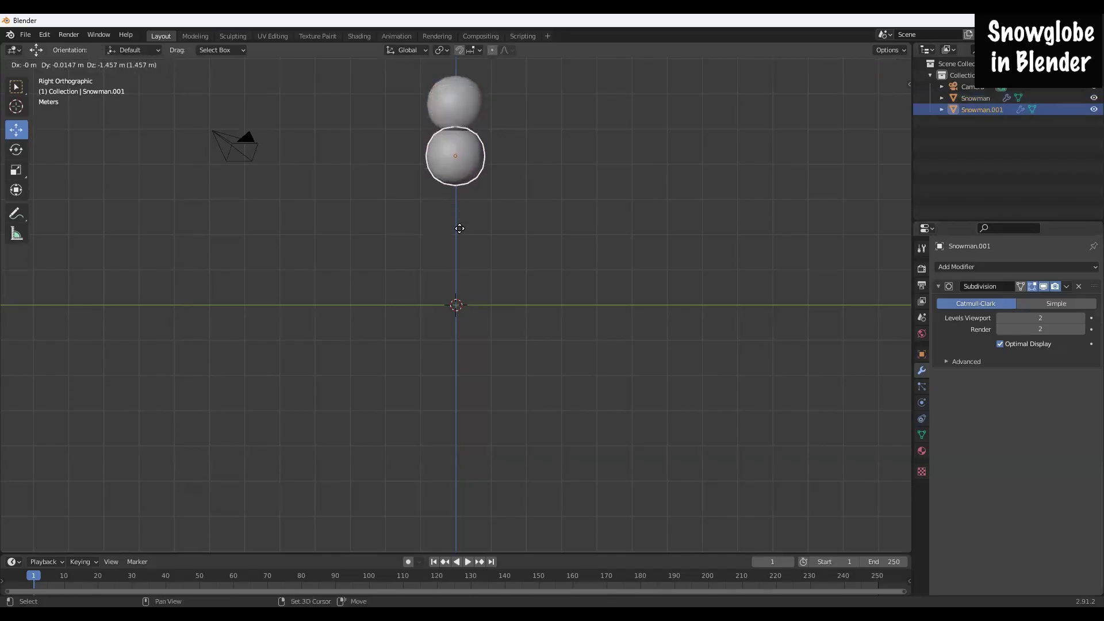
left_click(455, 192)
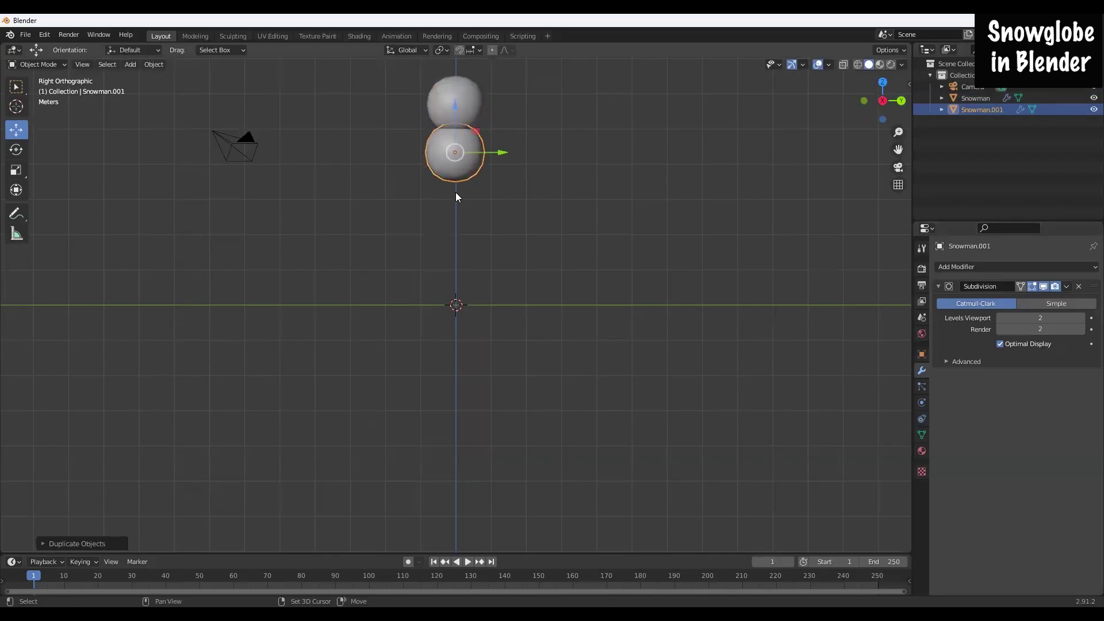
left_click(16, 169)
left_click_drag(464, 202, 472, 220)
left_click(16, 130)
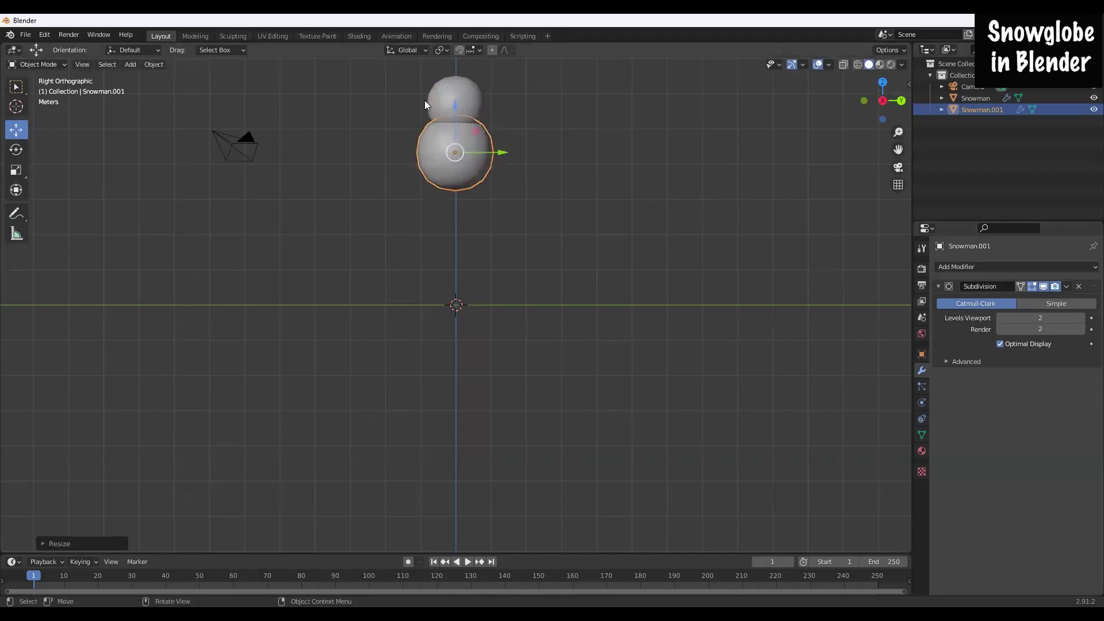
Step: Enlarge the middle sphere slightly more and lower it along Z so it just overlaps the head
key("g")
key("z")
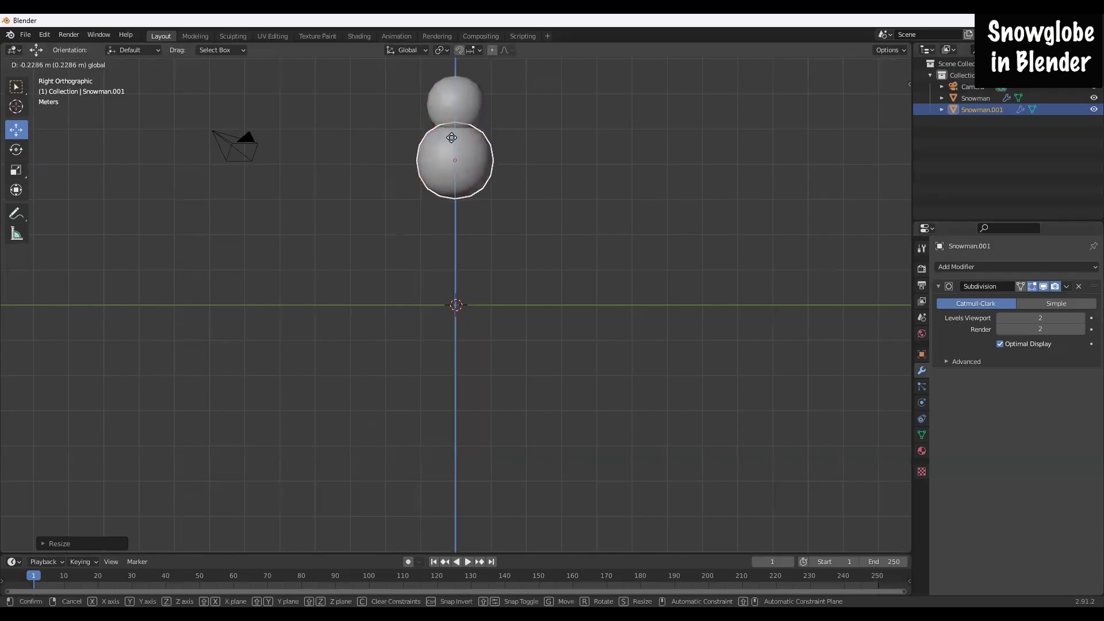
left_click(453, 143)
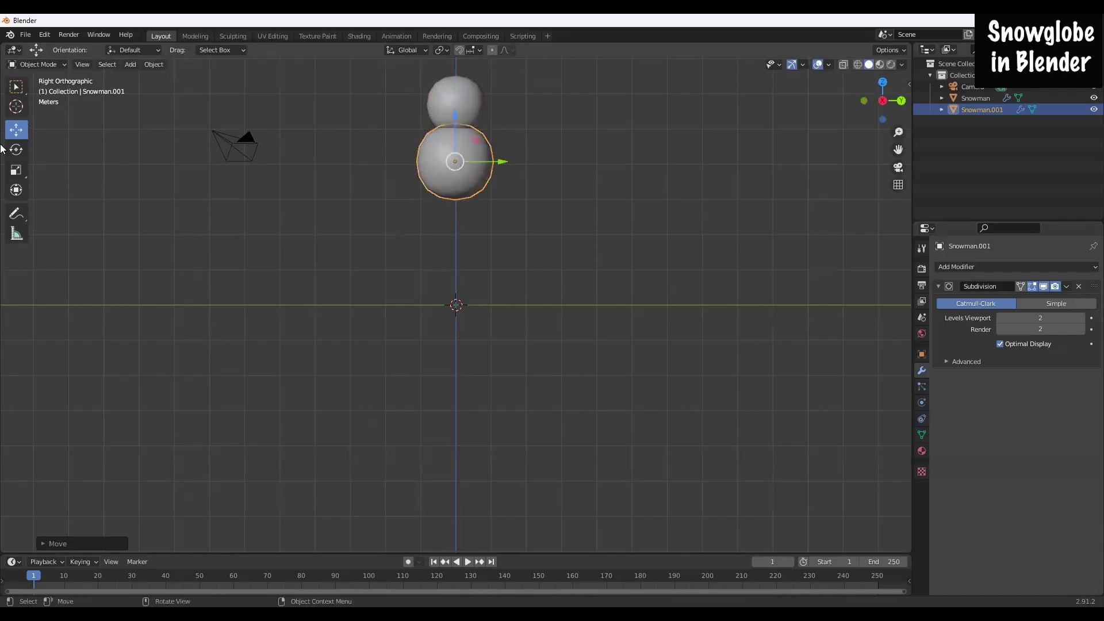
left_click(16, 169)
left_click_drag(447, 213, 450, 220)
left_click(16, 130)
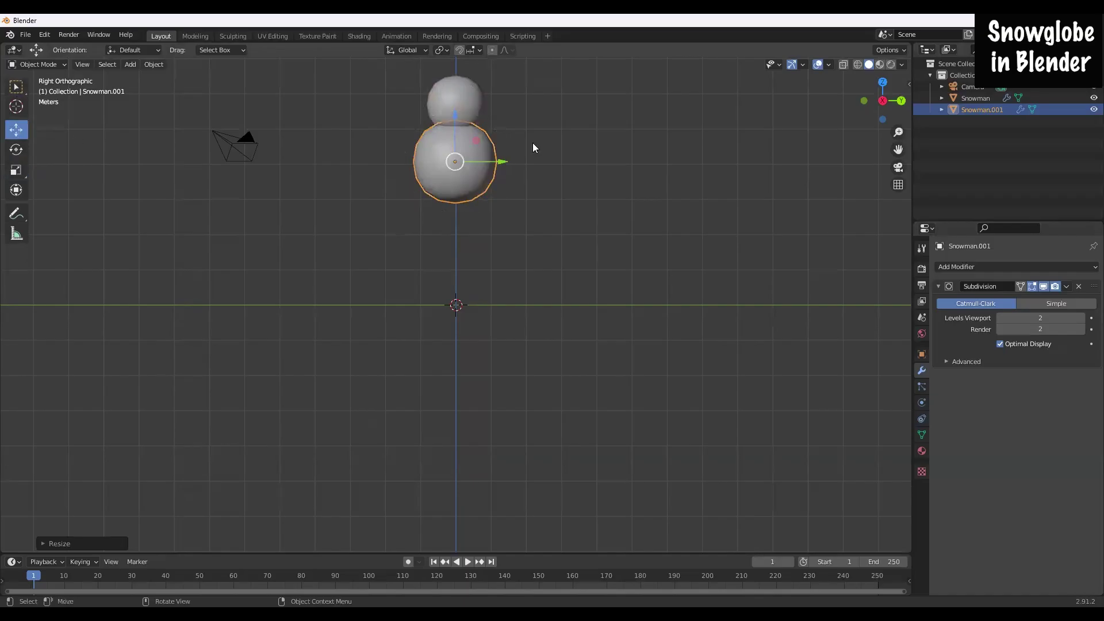
left_click_drag(456, 128, 456, 131)
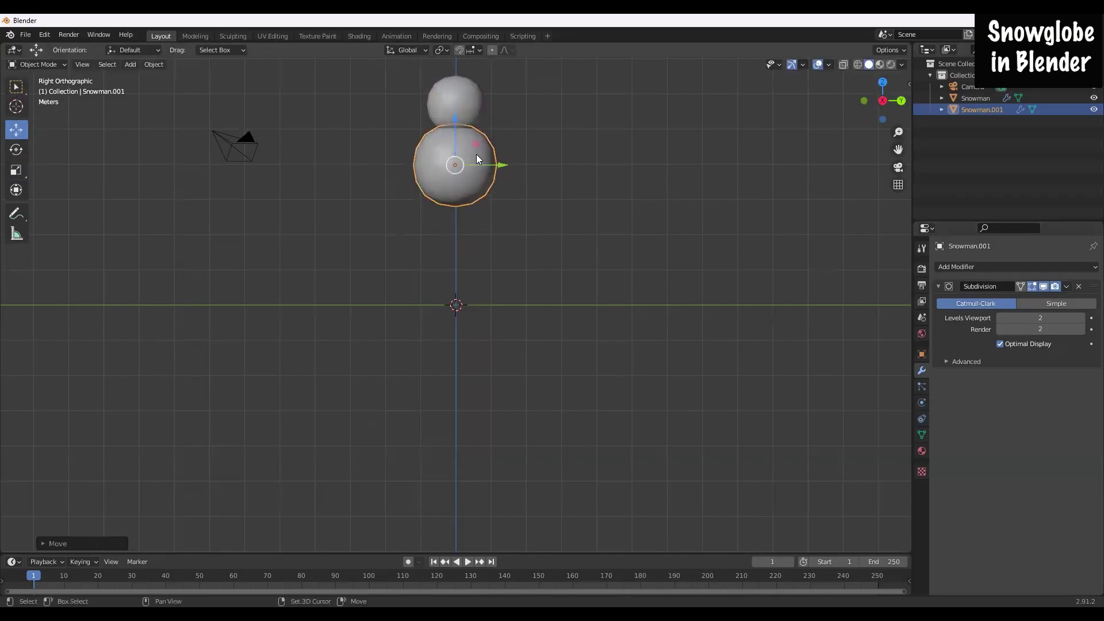
Step: Duplicate the middle sphere downward along Z, then enlarge and lower the copy to form the snowman's base
key("shift+d")
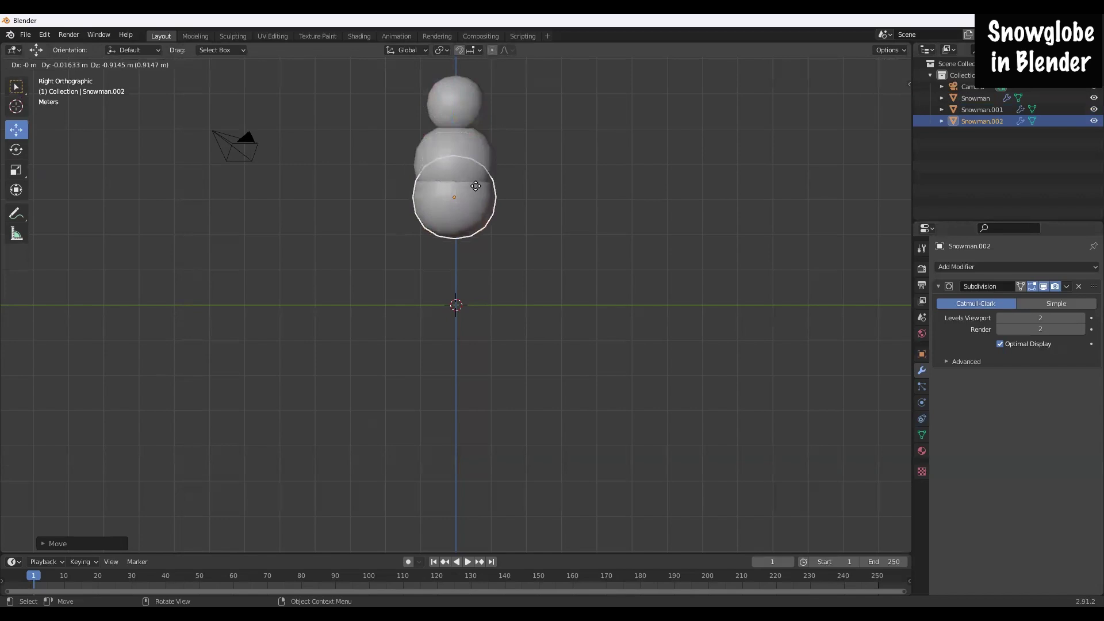
key("z")
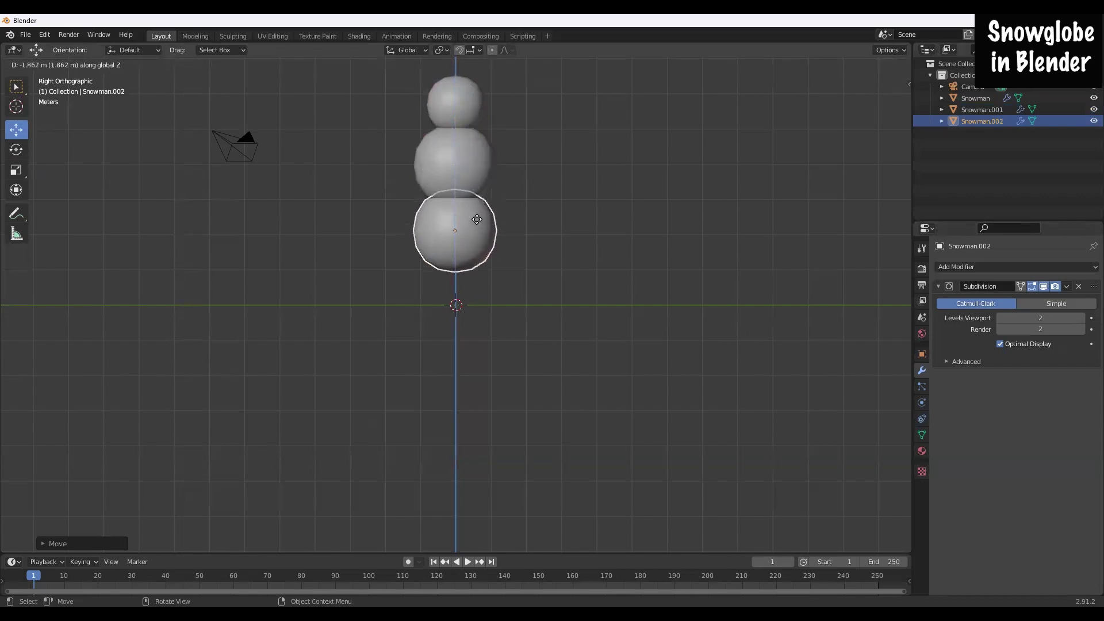
left_click(476, 217)
left_click(17, 169)
left_click_drag(481, 273, 489, 288)
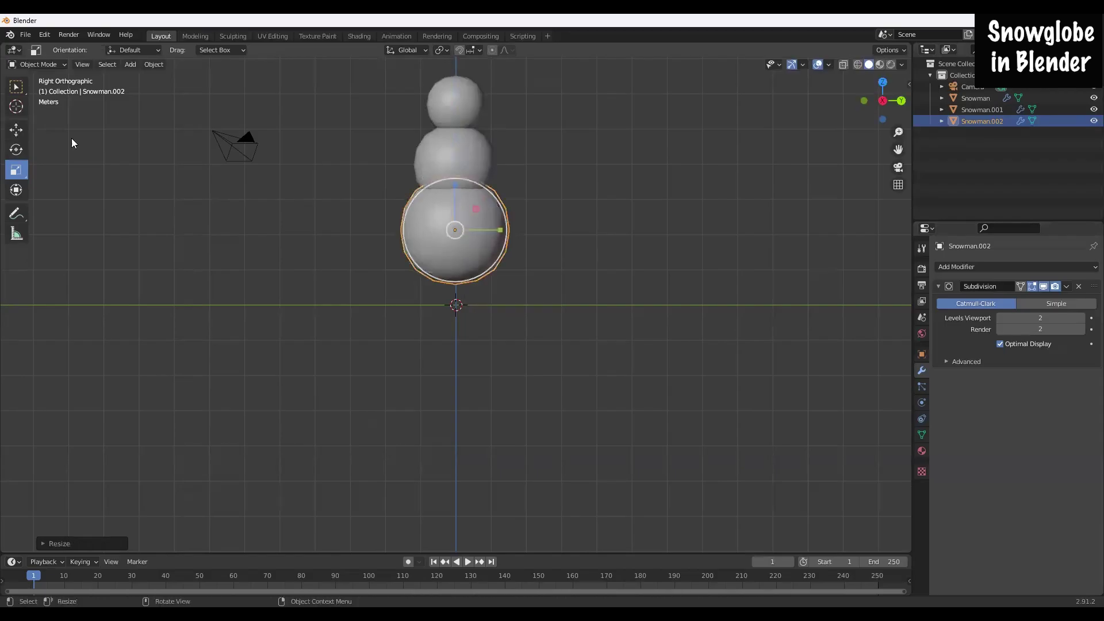
left_click(16, 130)
left_click_drag(450, 206, 452, 214)
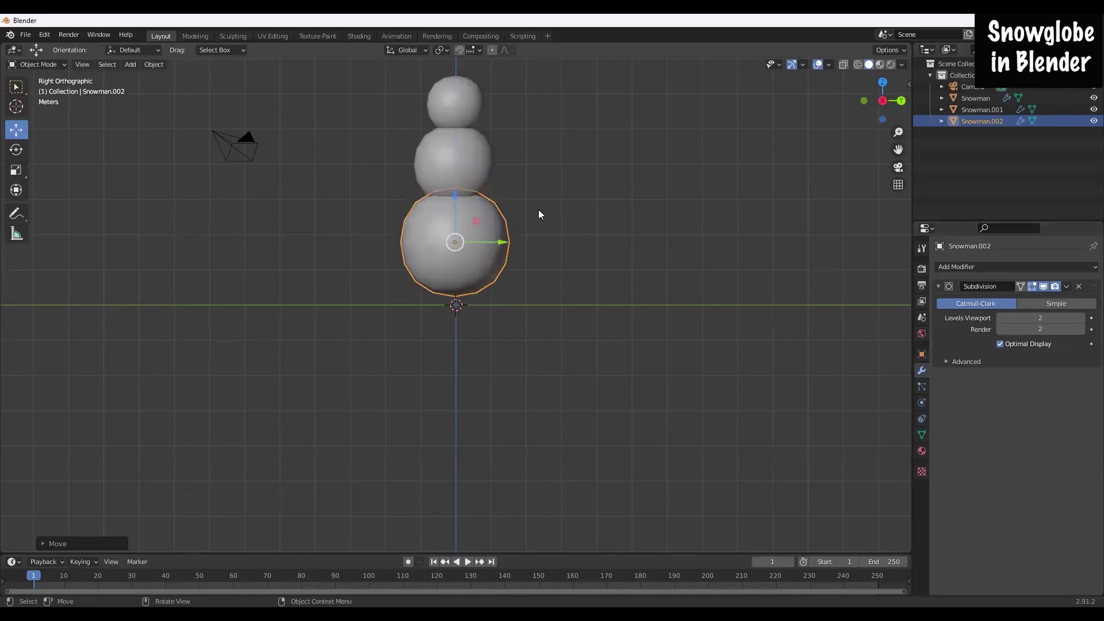
Step: Set the Subdivision viewport level to 3 on the base, middle and head spheres
key("alt+a")
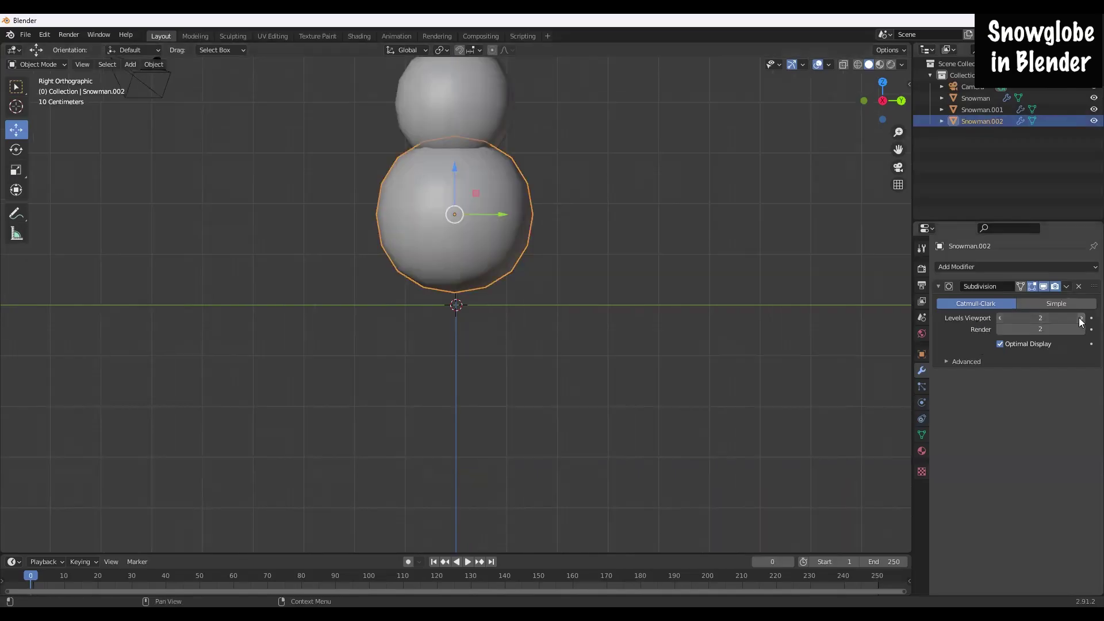
left_click(1081, 318)
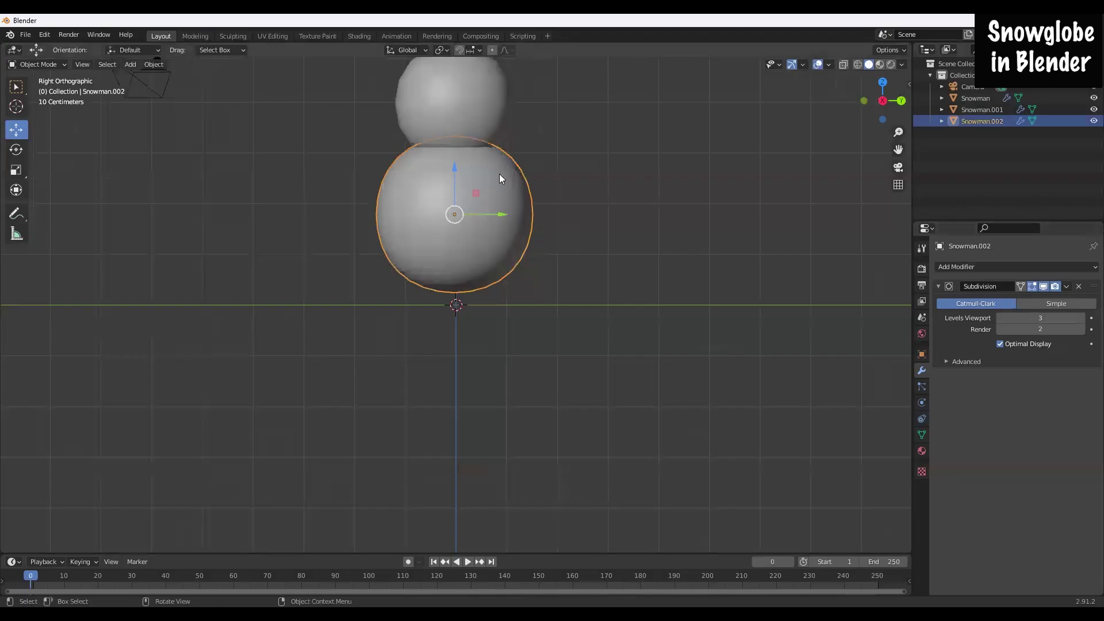
left_click(491, 124)
left_click(1080, 318)
scroll(574, 273, "up", 3)
scroll(560, 263, "down", 1)
scroll(484, 127, "down", 4)
left_click(457, 75)
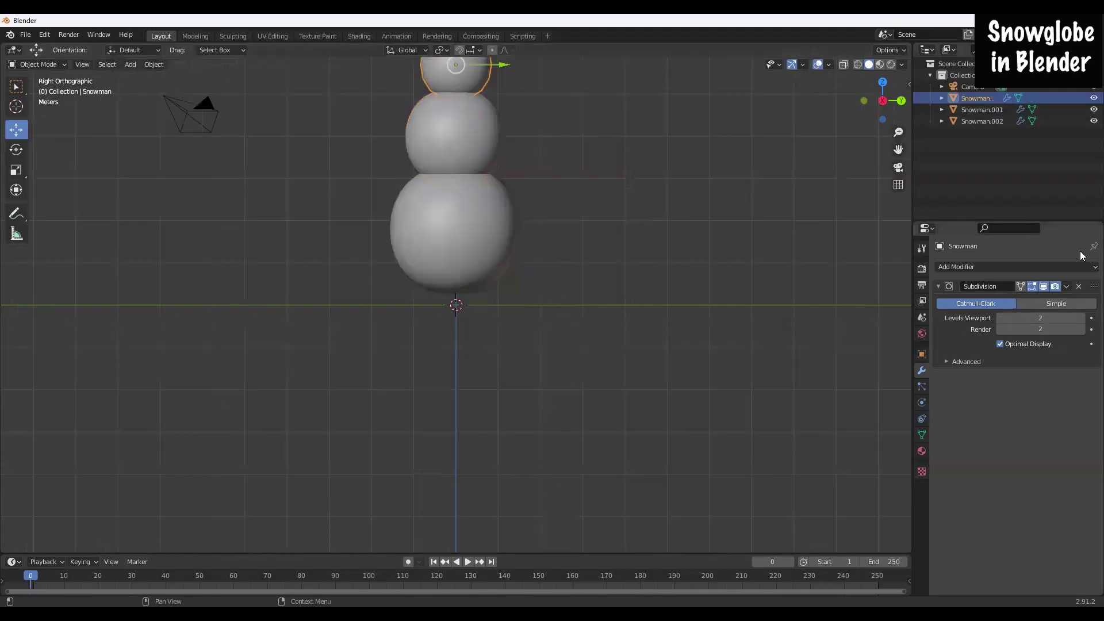
left_click(1077, 316)
type("3")
key("Return")
Step: Select all three snowman spheres and lower them slightly along Z onto the ground line
scroll(532, 320, "down", 2)
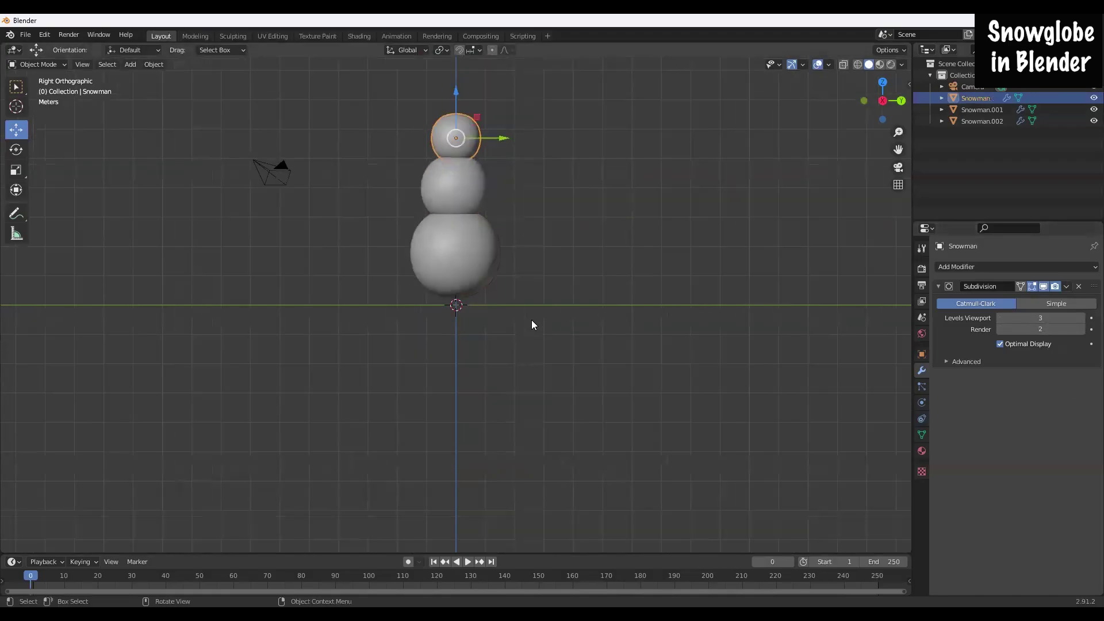
left_click(554, 288)
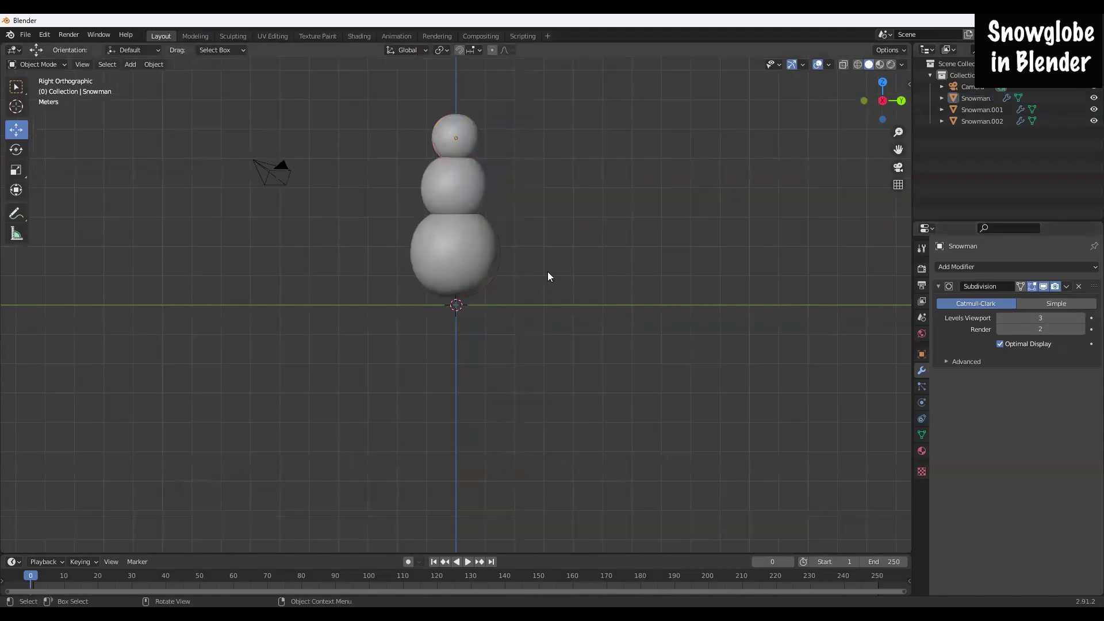
left_click_drag(404, 86, 541, 340)
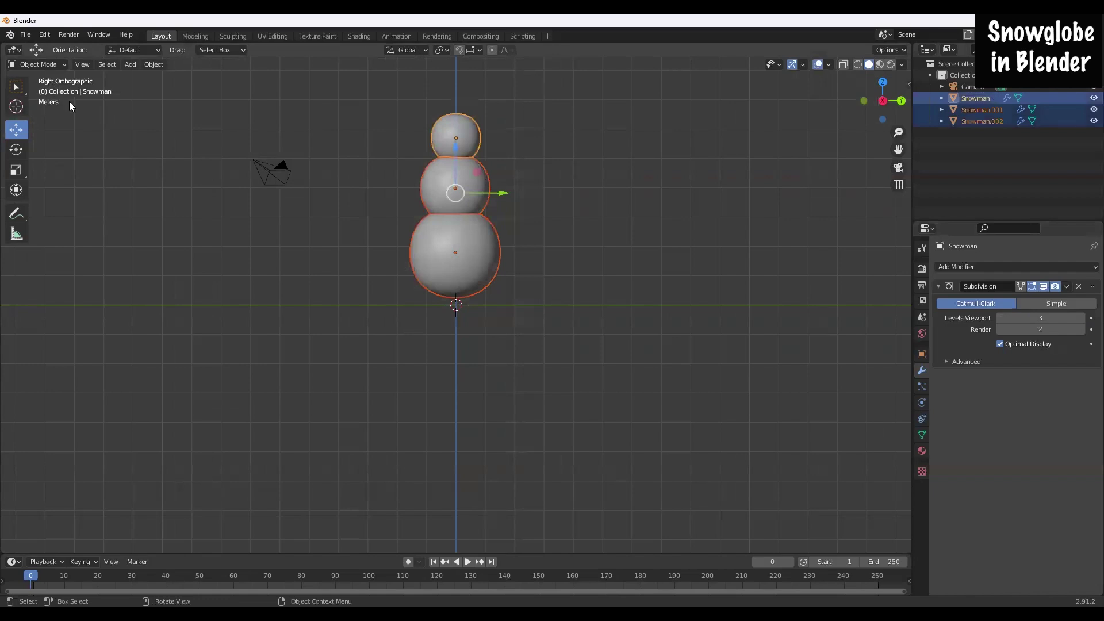
left_click_drag(453, 161, 453, 166)
left_click(622, 258)
Step: Add a UV sphere mesh at the scene origin beneath the snowman
scroll(589, 150, "up", 3)
middle_click_drag(589, 151, 647, 399, "shift")
scroll(629, 365, "up", 5)
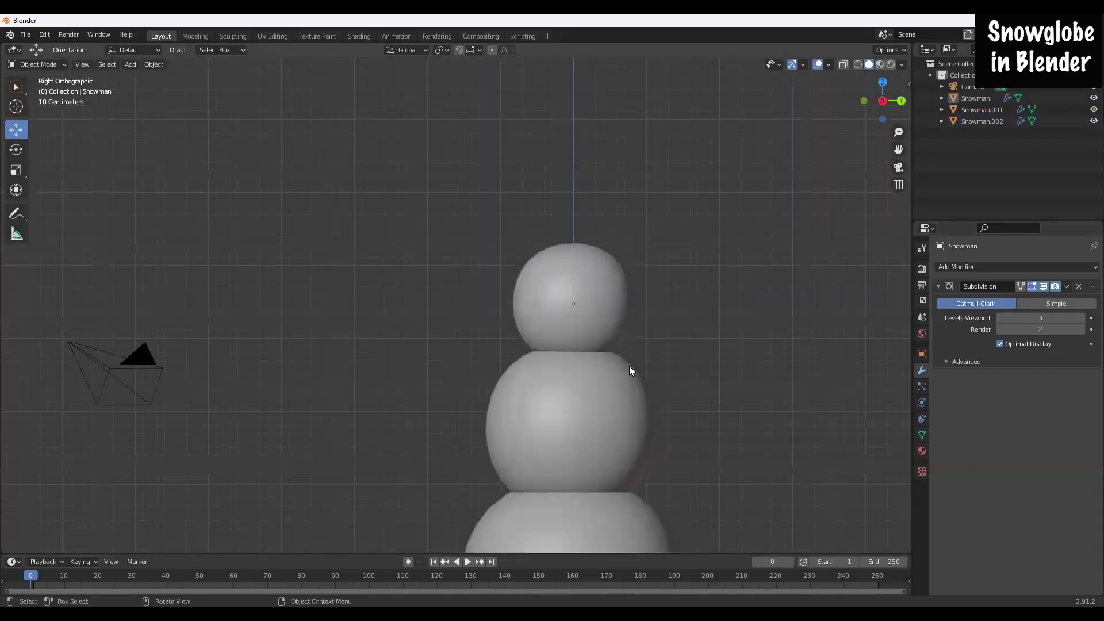
middle_click_drag(518, 236, 429, 163, "shift")
left_click(143, 65)
left_click(135, 69)
left_click(137, 66)
mouse_move(153, 64)
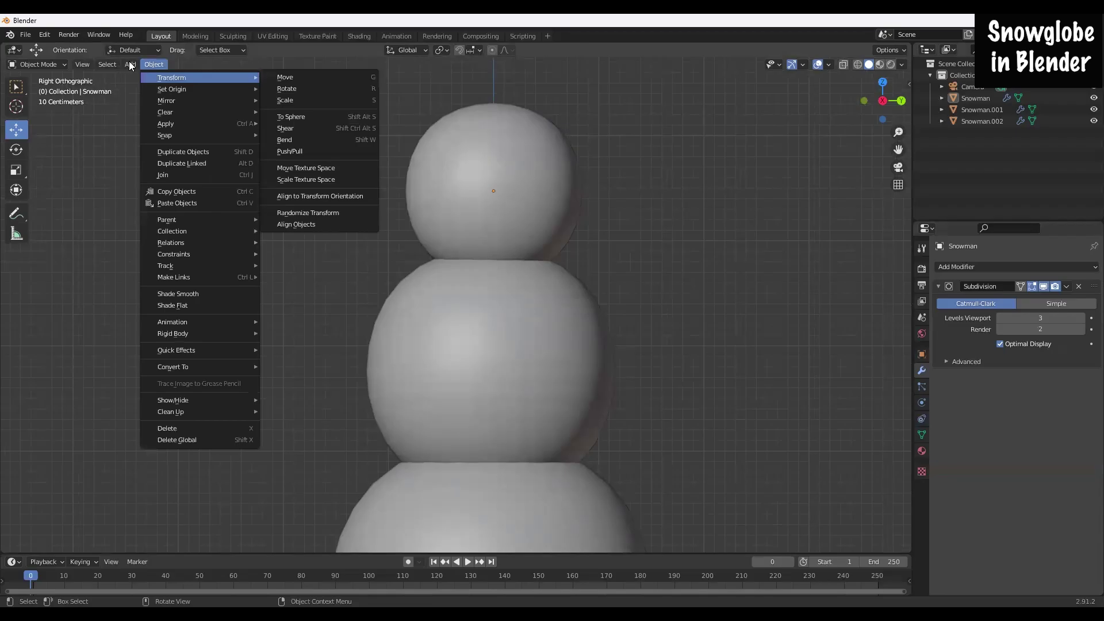
left_click(269, 113)
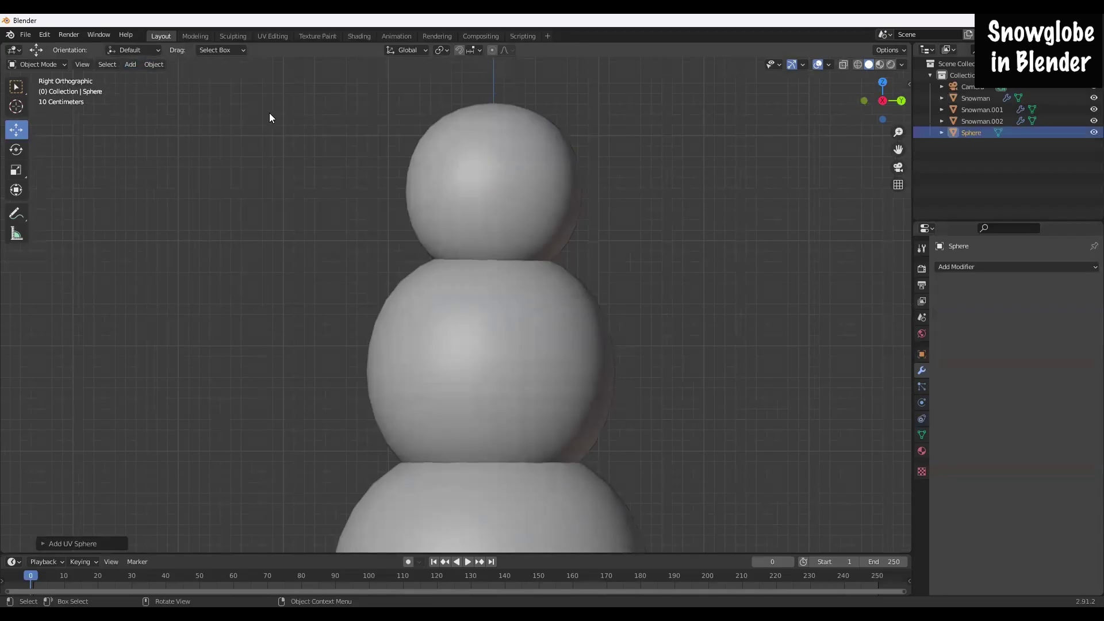
scroll(198, 187, "down", 5)
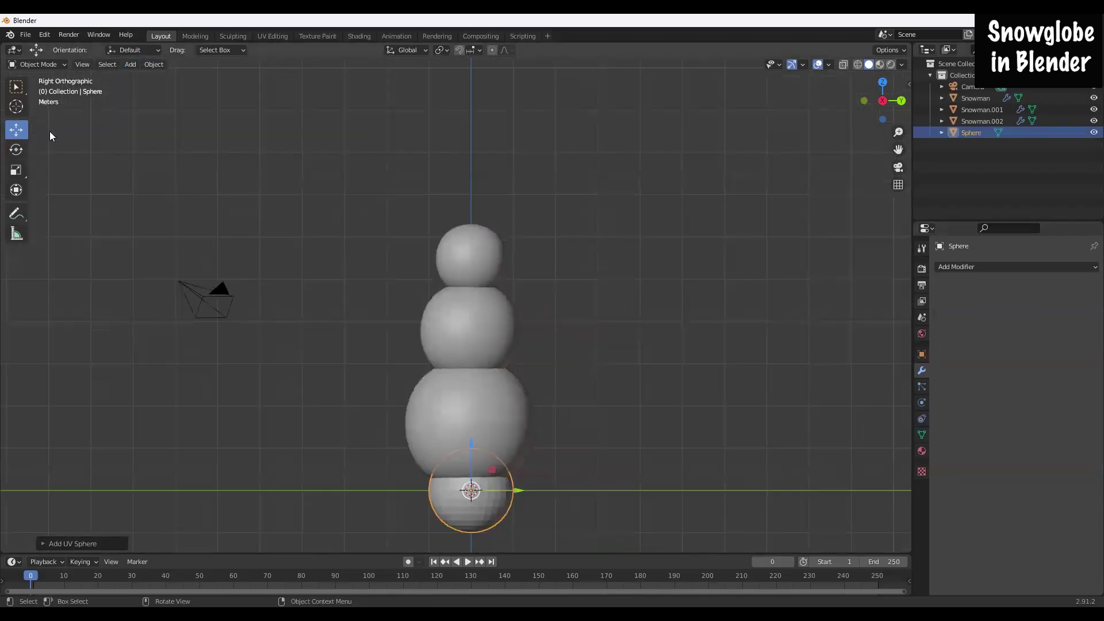
Step: Shade the new UV sphere smooth and raise it along Z to the snowman's head
right_click(458, 503)
left_click(424, 420)
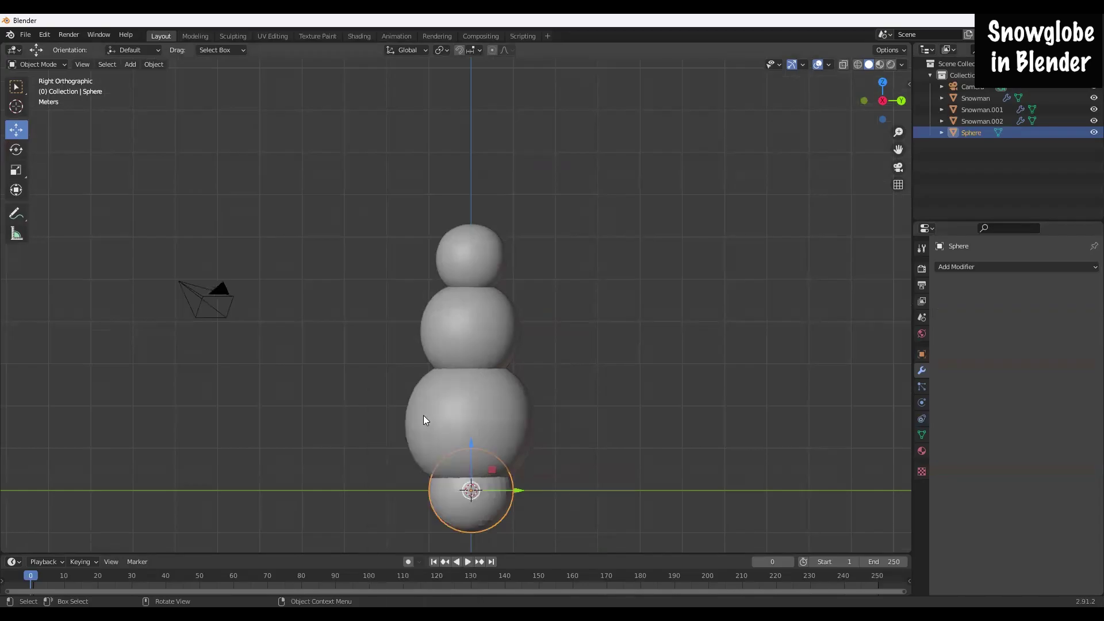
left_click_drag(473, 471, 473, 241)
middle_click_drag(611, 360, 437, 374)
Step: Scale the sphere down to eye size and position it on the upper face, to one side of the centre line
left_click(16, 169)
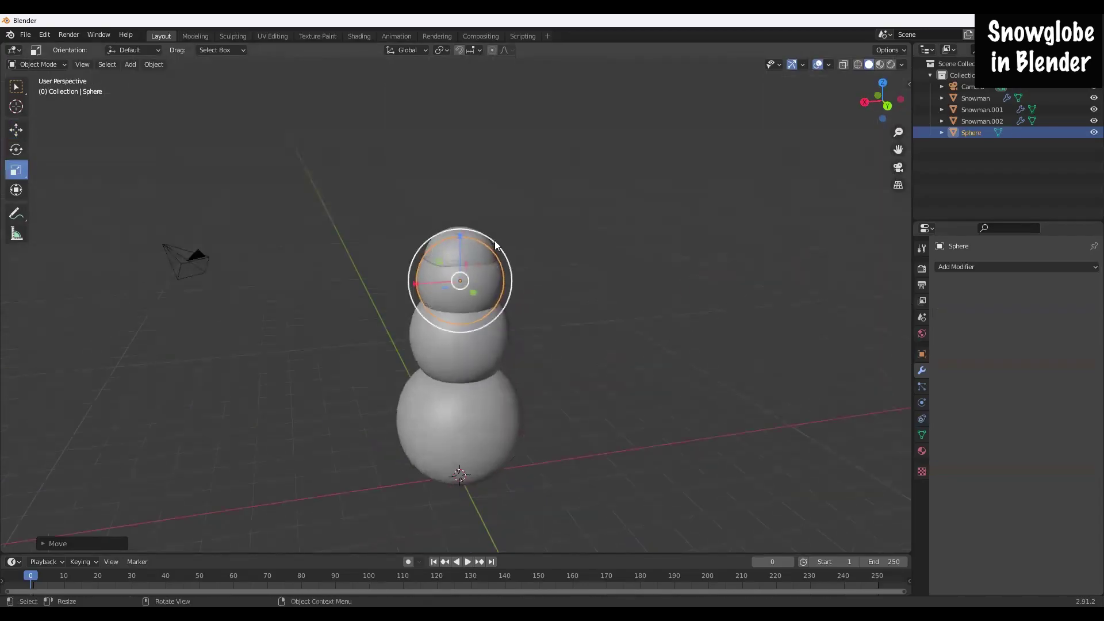
left_click_drag(493, 247, 382, 284)
left_click(16, 130)
left_click_drag(441, 239, 441, 214)
middle_click_drag(546, 273, 611, 272)
scroll(611, 271, "up", 4)
left_click(867, 106)
left_click_drag(515, 189, 487, 188)
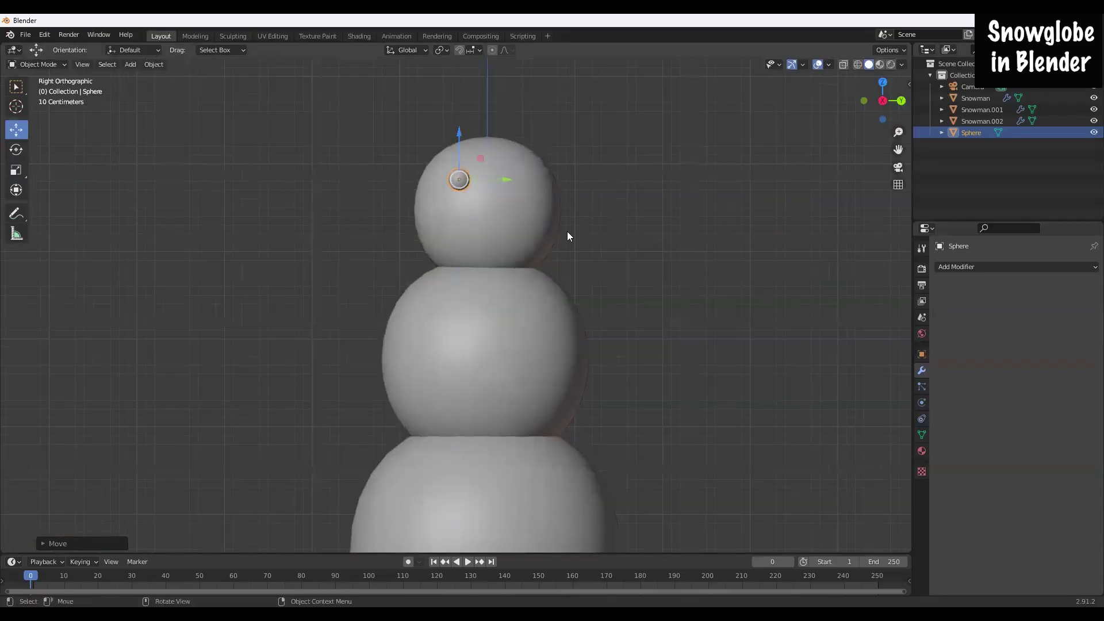
Step: Stretch the eye slightly along Z and push it along X against the head's surface
left_click(16, 172)
left_click_drag(458, 133, 460, 127)
middle_click_drag(545, 227, 501, 241)
left_click(16, 130)
left_click_drag(350, 173, 369, 174)
Step: Duplicate the eye about 0.5 m along Y for the second eye, then shift the first eye to even out their spacing
left_click(867, 102)
middle_click_drag(646, 242, 689, 226)
middle_click_drag(214, 168, 866, 101)
left_click(865, 102)
key("shift+d")
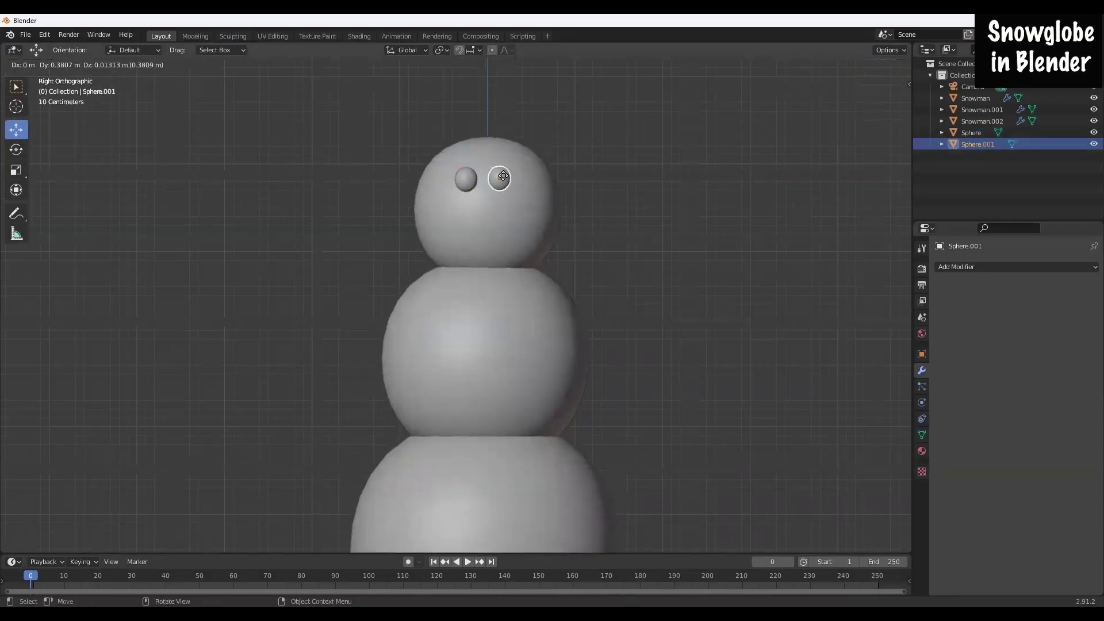
key("y")
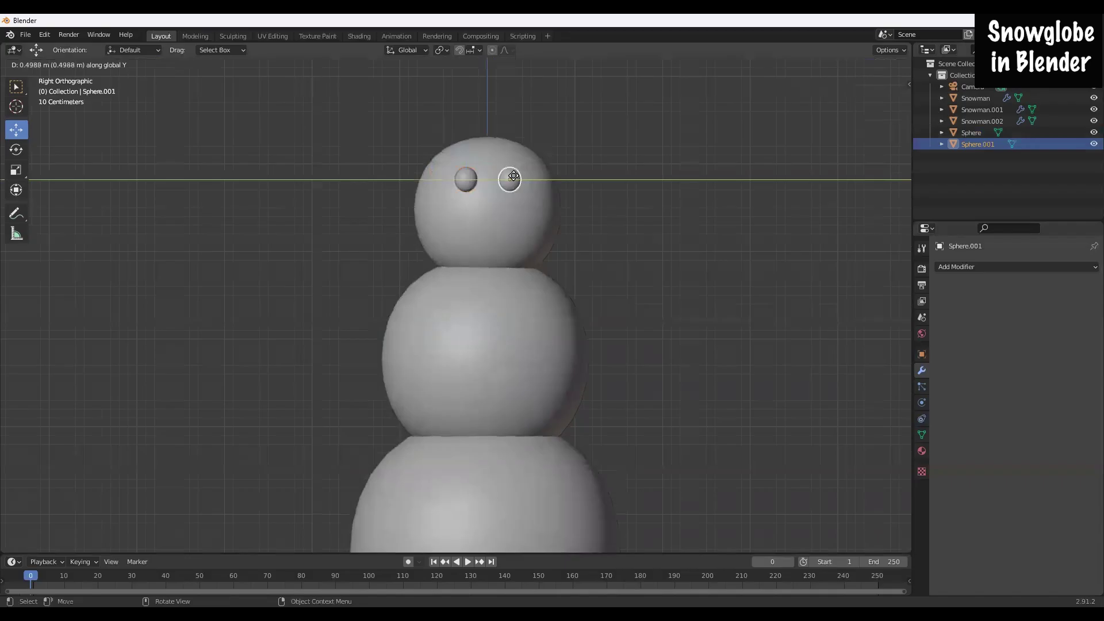
left_click(513, 182)
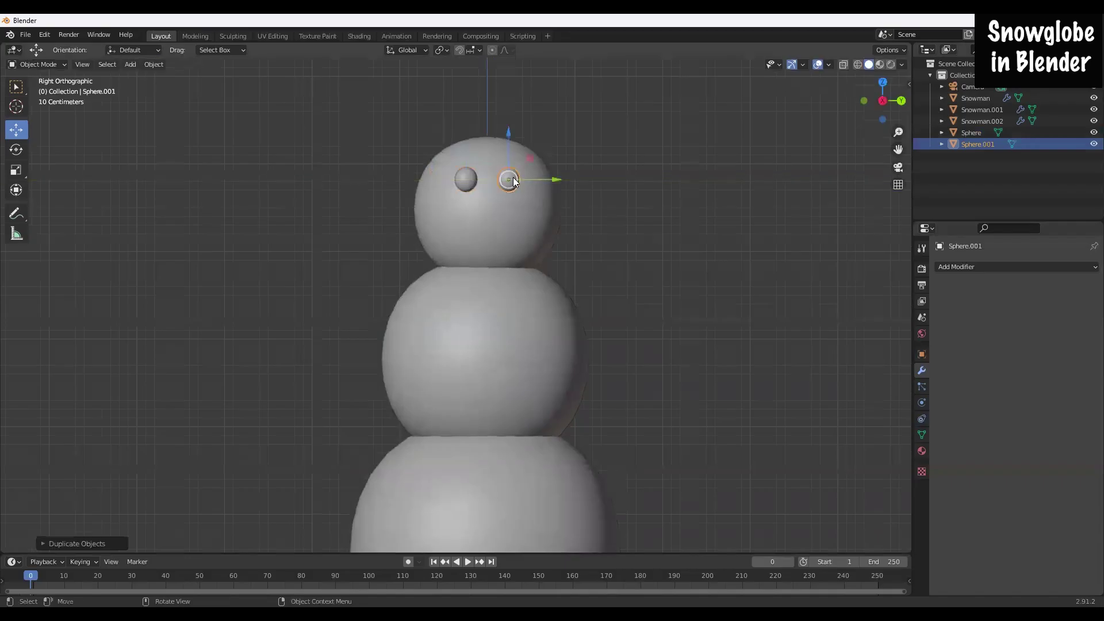
left_click(467, 182)
left_click_drag(505, 180, 501, 180)
Step: Select both eyes and rotate them together to follow the curve of the head
middle_click_drag(690, 250, 412, 245)
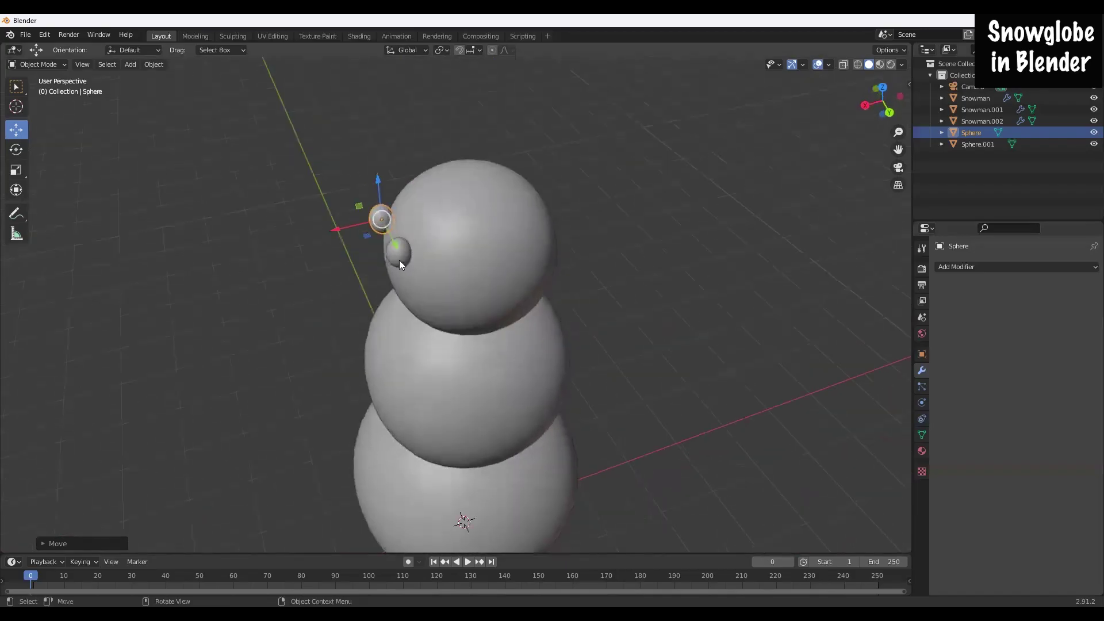
left_click_drag(399, 260, 131, 213)
left_click(368, 220)
left_click(380, 217)
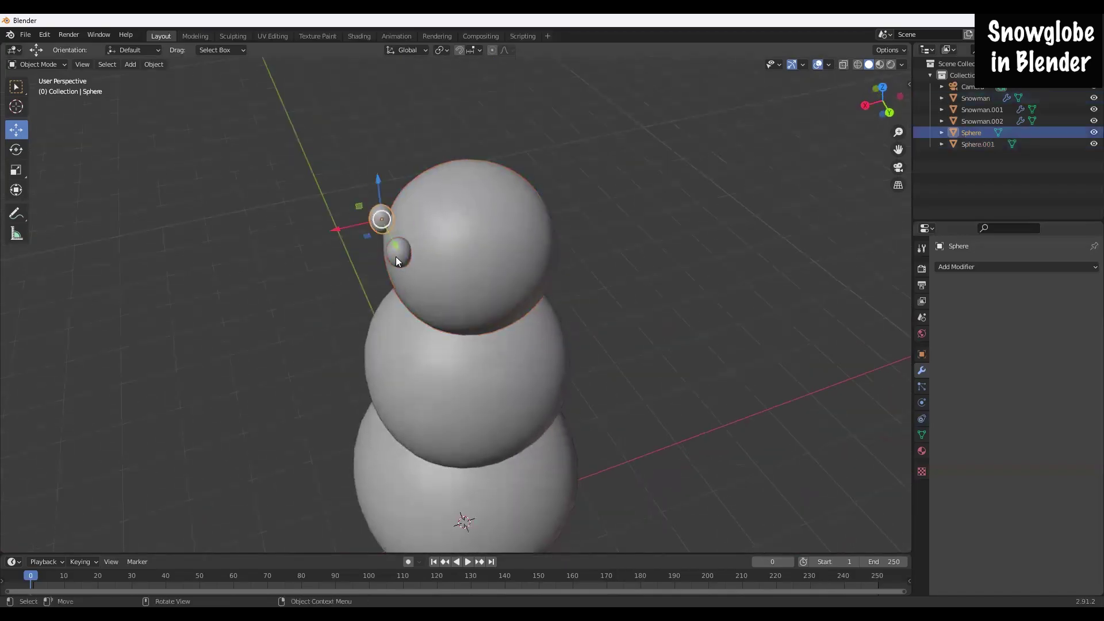
left_click(394, 254, "shift")
left_click(16, 150)
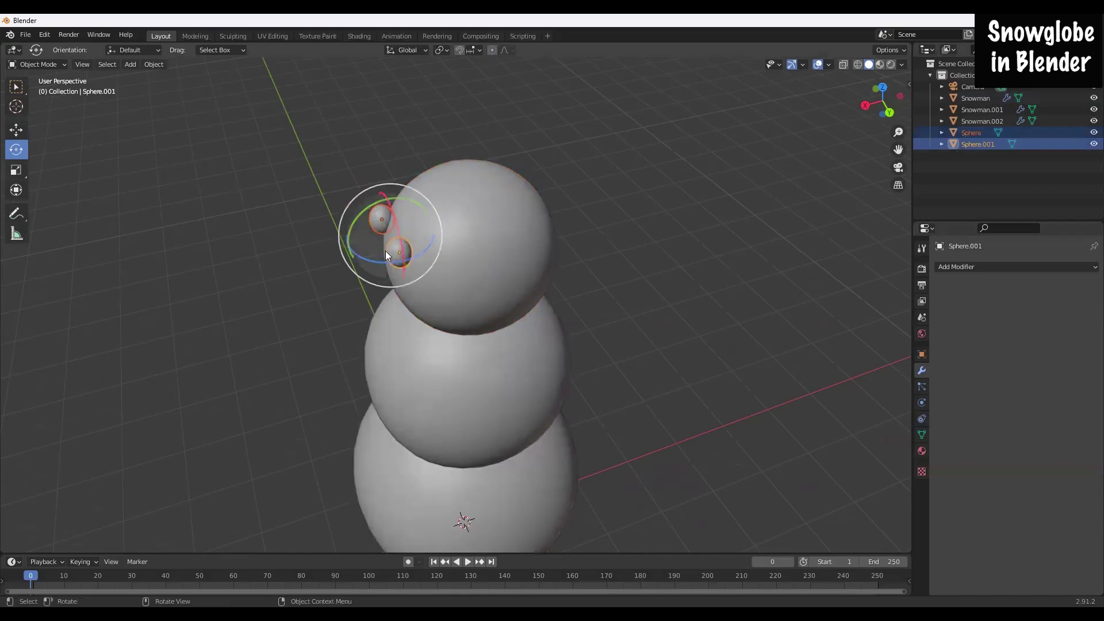
left_click_drag(354, 225, 374, 213)
Step: Move both eyes along X so they sit in the head's surface, then deselect them
middle_click_drag(648, 278, 549, 208)
left_click(16, 130)
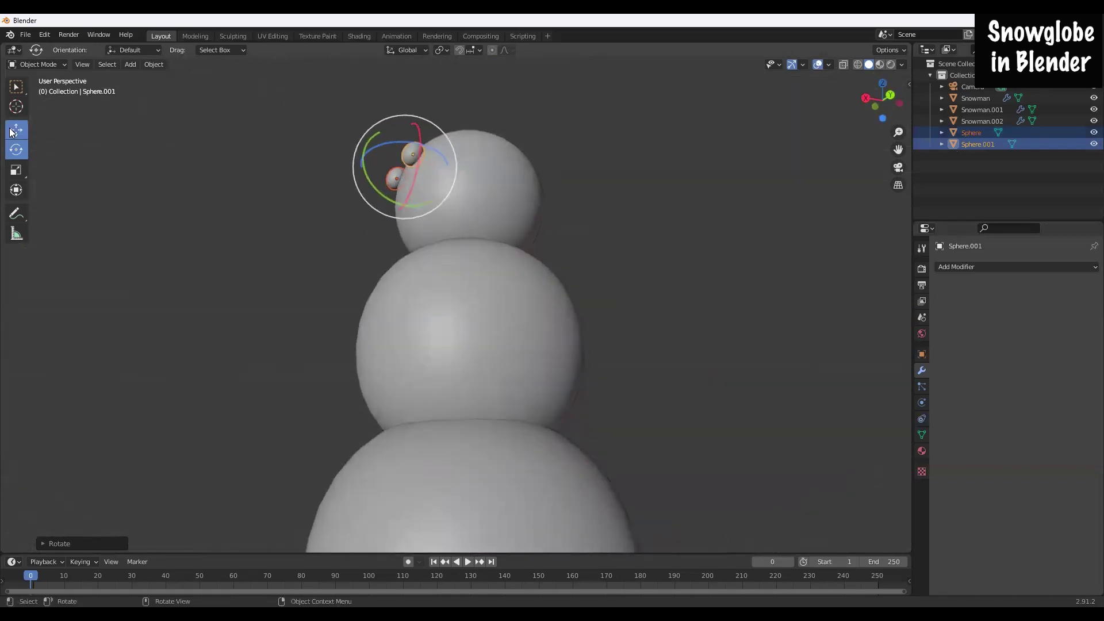
left_click_drag(363, 160, 373, 159)
middle_click_drag(566, 292, 657, 355)
left_click(742, 286)
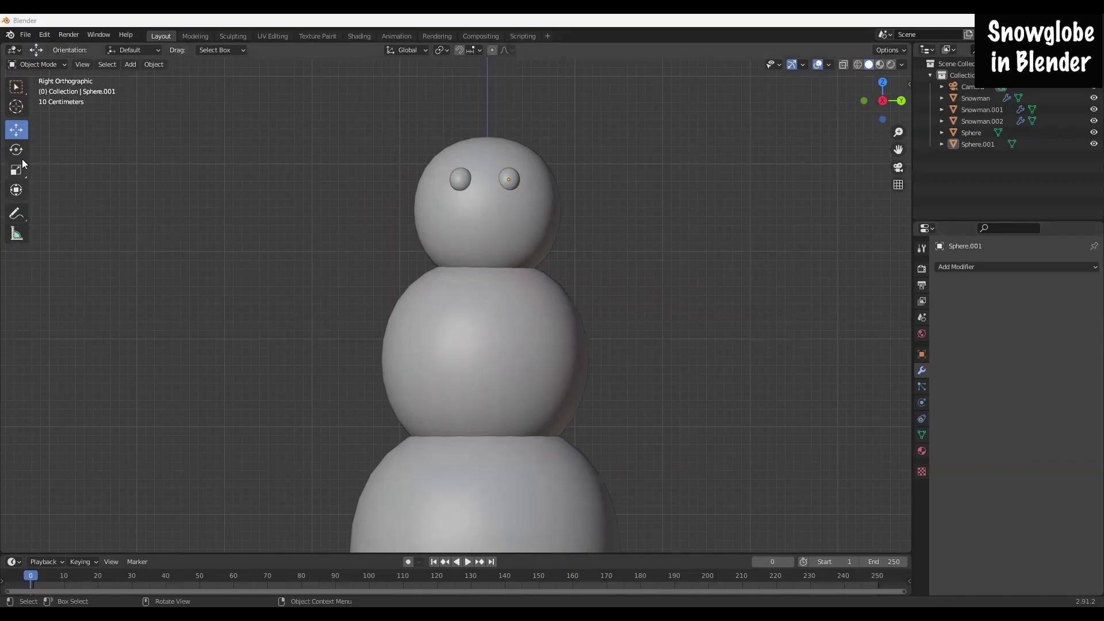
Step: Duplicate the first eye down to the cheek area and adjust the copy's width and height
left_click(462, 183)
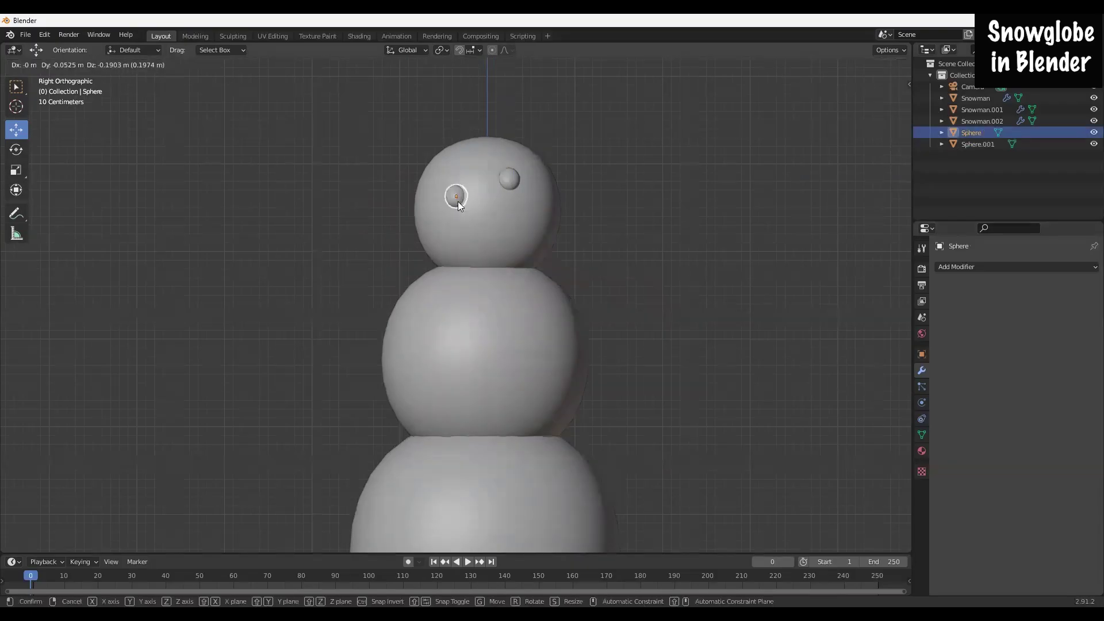
key("shift+d")
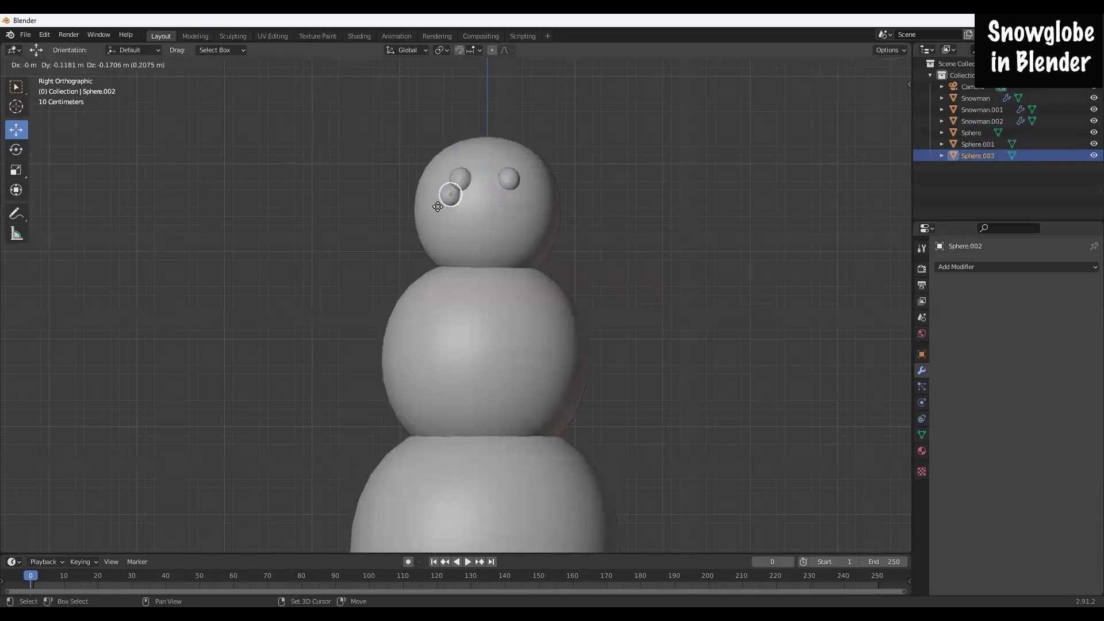
left_click(456, 231)
left_click(16, 169)
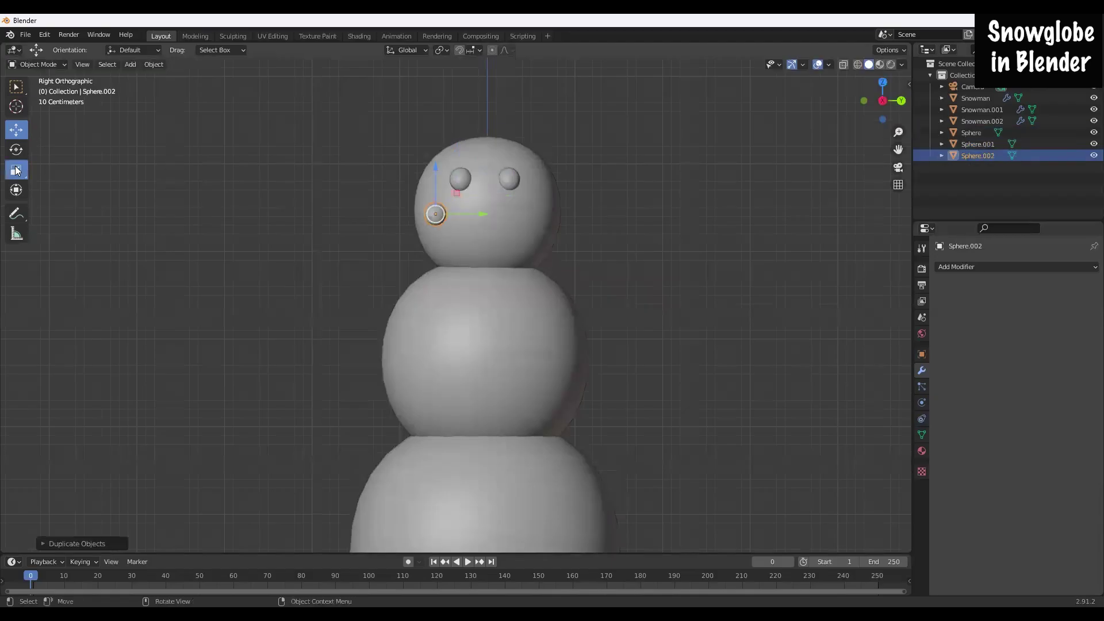
left_click_drag(479, 215, 482, 216)
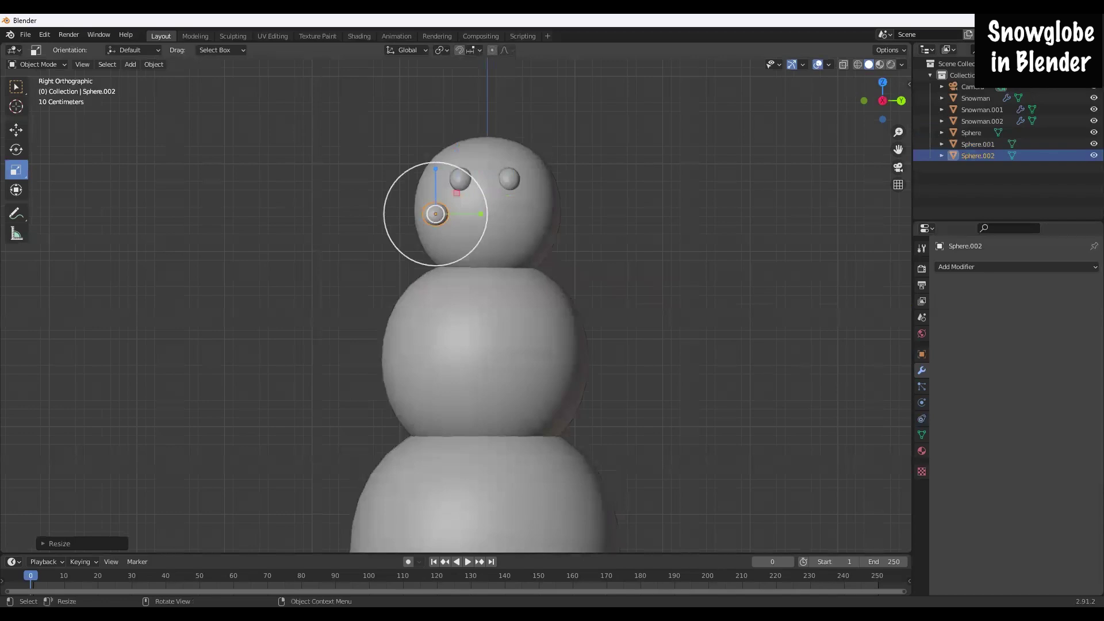
left_click_drag(435, 173, 435, 167)
Step: Resize the cheek sphere and rotate it towards the side curvature of the head
mouse_move(338, 231)
middle_mouse_down()
mouse_move(261, 249)
mouse_move(340, 229)
middle_mouse_up()
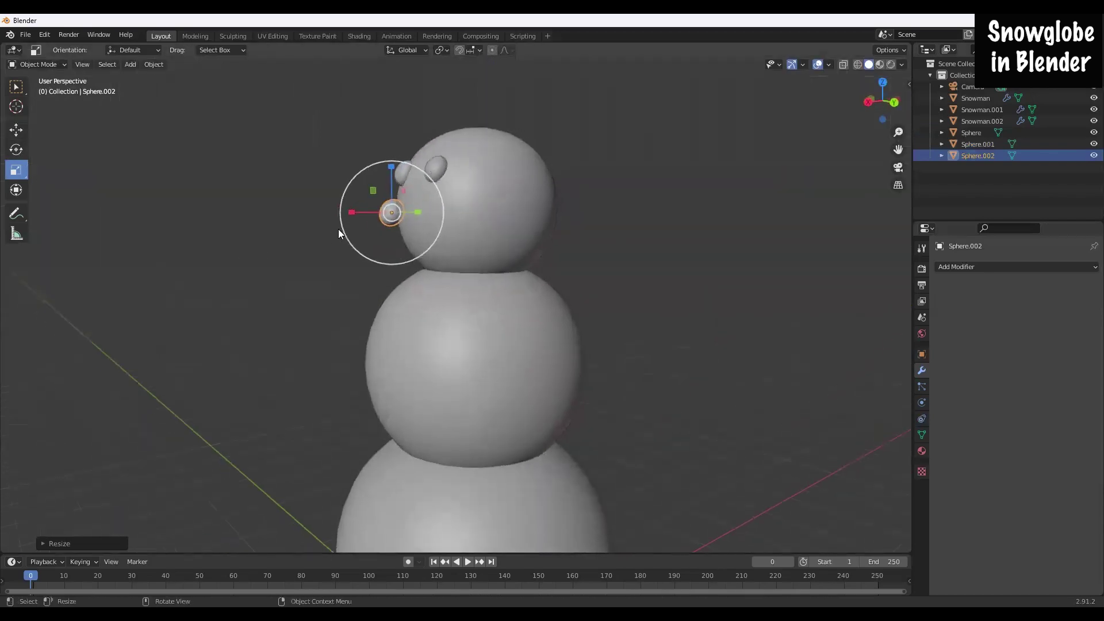
key("s")
right_click(358, 208)
key("s")
left_click(368, 211)
key("shift+space")
key("g")
key("shift+space")
key("r")
left_click_drag(354, 221, 369, 245)
Step: Adjust the cheek's angle and move it against the head's surface
scroll(311, 253, "up", 2)
middle_click_drag(299, 271, 356, 276)
left_click_drag(568, 192, 569, 194)
middle_click_drag(570, 194, 298, 173)
key("shift+space")
key("g")
left_click_drag(286, 167, 291, 167)
middle_click_drag(291, 167, 321, 173)
Step: Fine-tune the first cheek's rotation in the Right Orthographic view
key("KP_3")
key("shift+space")
key("r")
left_click_drag(333, 112, 336, 107)
key("KP_3")
key("r")
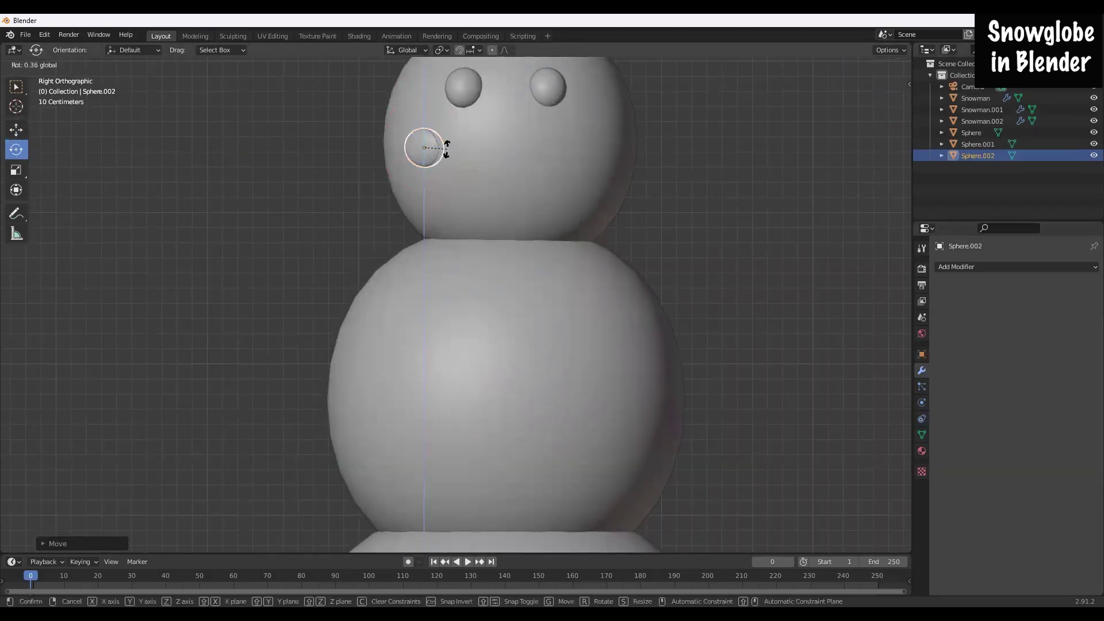
left_click(441, 151)
Step: Duplicate the cheek along Y to the opposite side of the face and rotate the copy to match the head's curve
key("shift+d")
key("y")
left_click(600, 145)
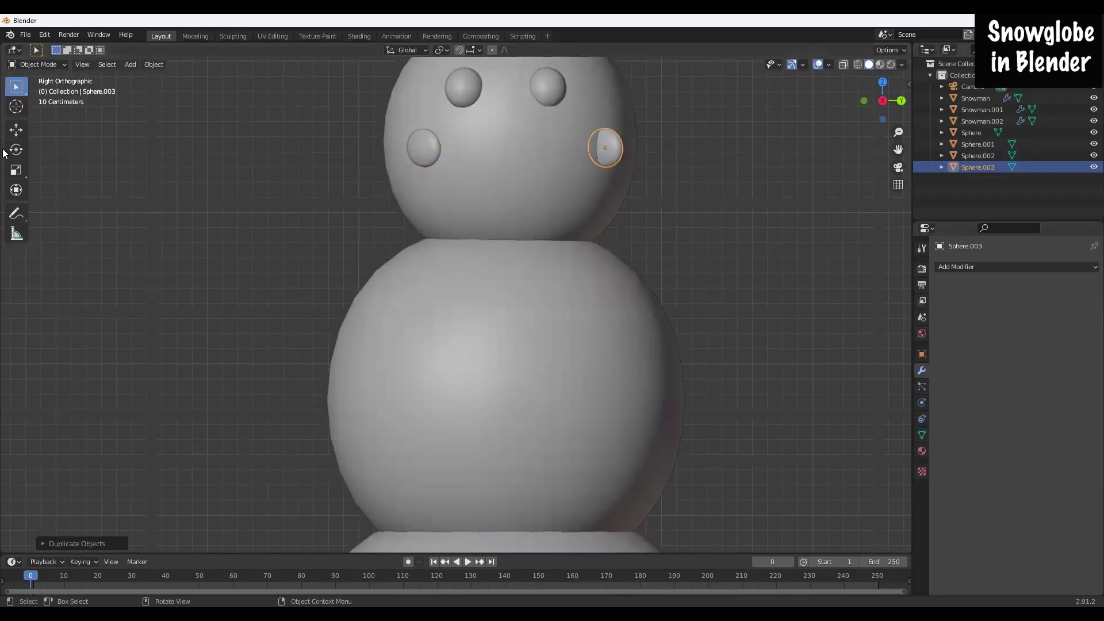
key("r")
left_click_drag(604, 151, 604, 153)
middle_click_drag(603, 152, 330, 163)
left_click_drag(330, 164, 330, 166)
Step: Move the second cheek slightly inward along Y to balance the first one, then deselect it
key("KP_3")
key("shift+space")
key("g")
left_click_drag(637, 149, 618, 151)
key("shift+space")
key("r")
middle_click_drag(618, 150, 14, 162)
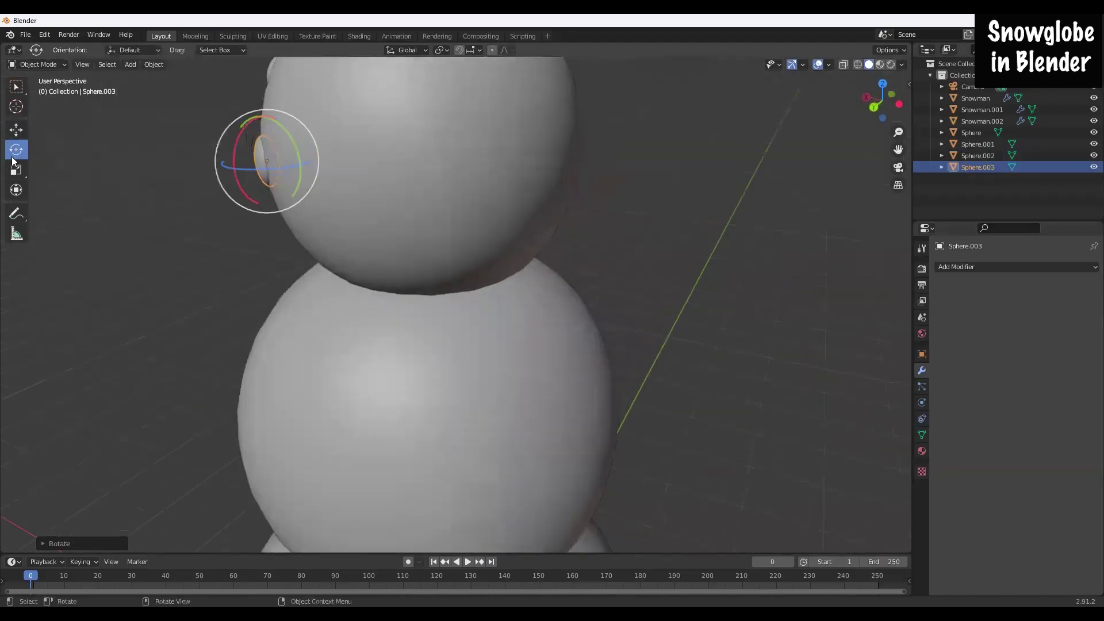
key("KP_3")
left_click(804, 171)
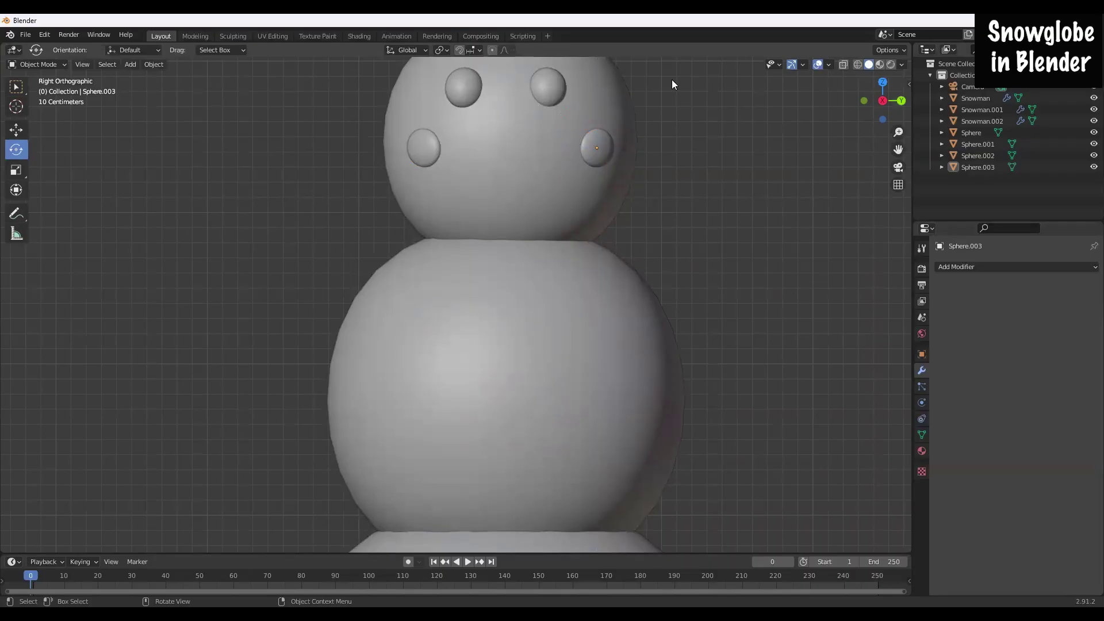
Step: Duplicate the first eye to the lower middle of the face as a mouth piece and fit it to the head's surface
left_click(461, 82)
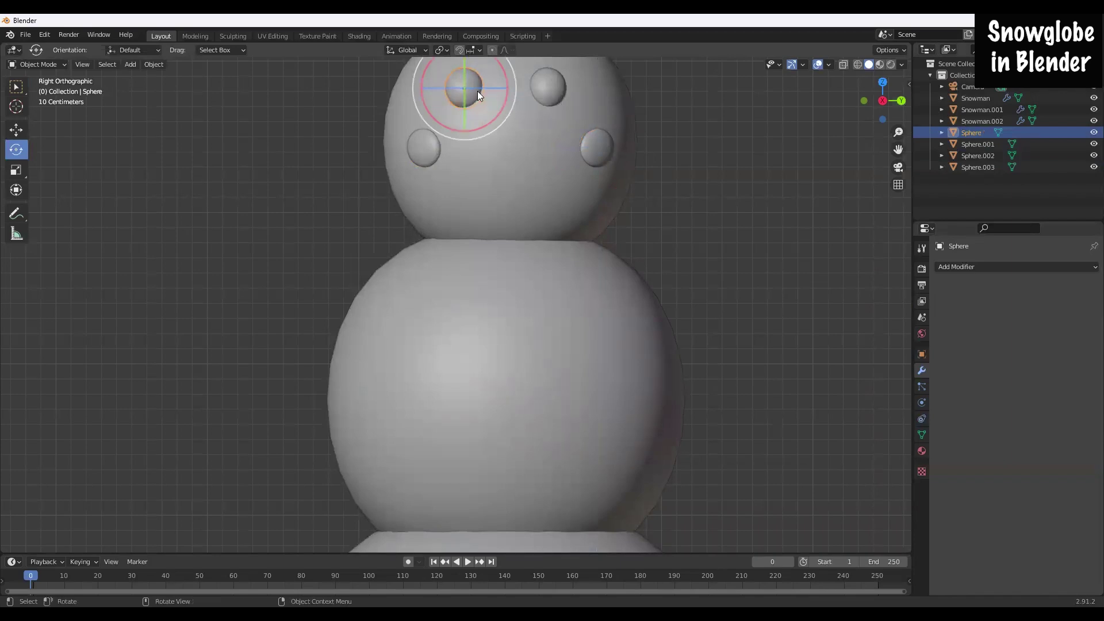
key("shift+d")
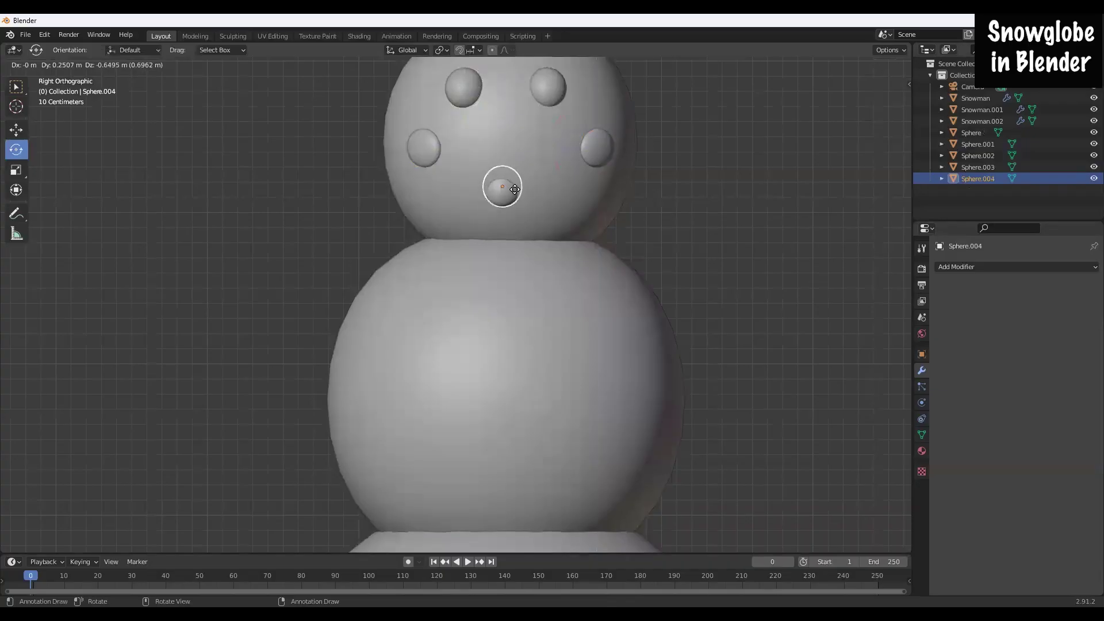
left_click(528, 185)
middle_click_drag(527, 185, 113, 149)
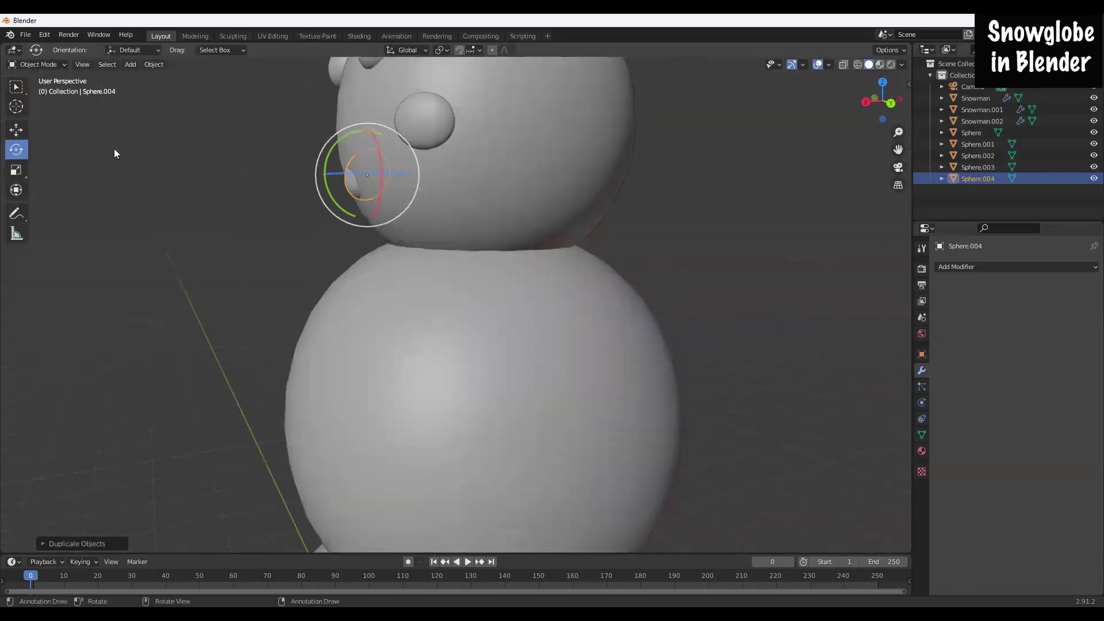
left_click(20, 128)
left_click_drag(324, 172, 319, 146)
Step: Scale the central mouth sphere down so it is smaller than the eyes
left_click(16, 149)
left_click(865, 101)
left_click(16, 130)
left_click(16, 170)
left_click_drag(483, 226, 493, 210)
left_click(16, 130)
Step: Duplicate the mouth sphere four times, placing two copies on each side in an upward curve to form a smile
key("shift+d")
left_click(449, 201)
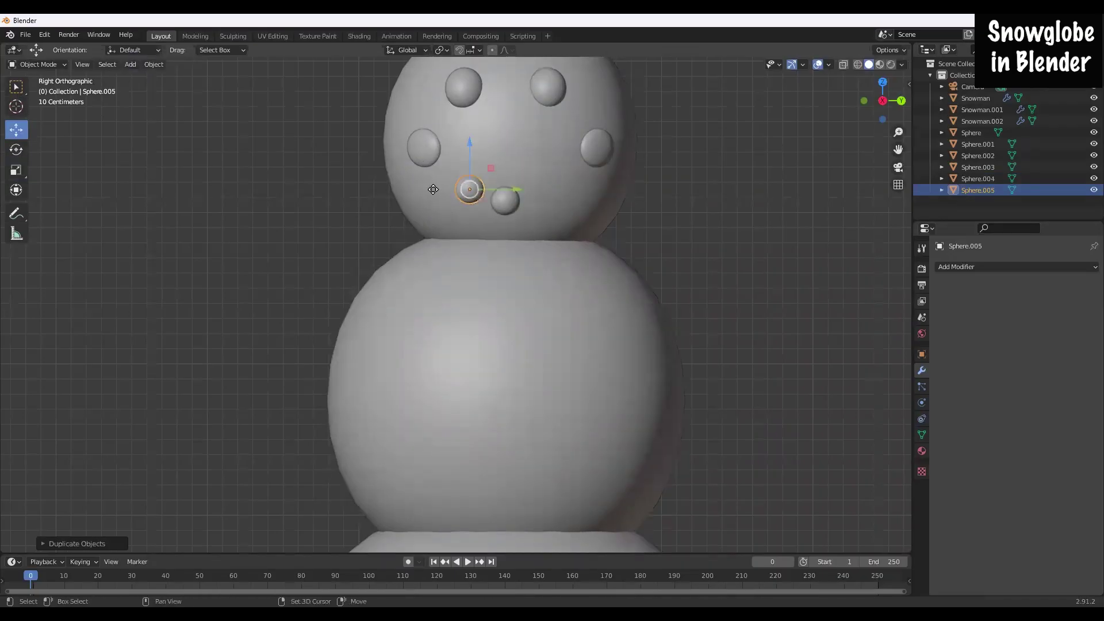
key("shift+d")
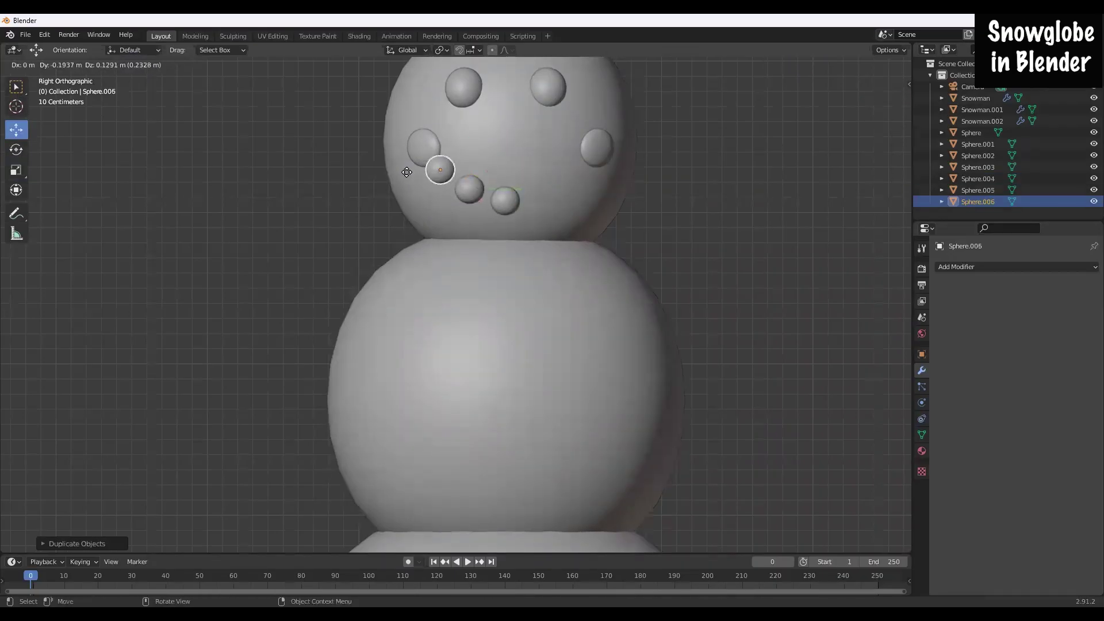
left_click(407, 173)
left_click(503, 200)
key("shift+d")
left_click(538, 187)
key("shift+d")
left_click(568, 167)
Step: Shift both cheeks outward along Y, away from the ends of the smile
left_click(428, 146)
left_click_drag(460, 147, 449, 147)
left_click(598, 147)
left_click_drag(629, 148, 637, 147)
Step: Select the five mouth spheres and scale them down together
left_click(441, 172)
left_click(474, 193, "shift")
left_click(506, 201, "shift")
left_click(541, 187, "shift")
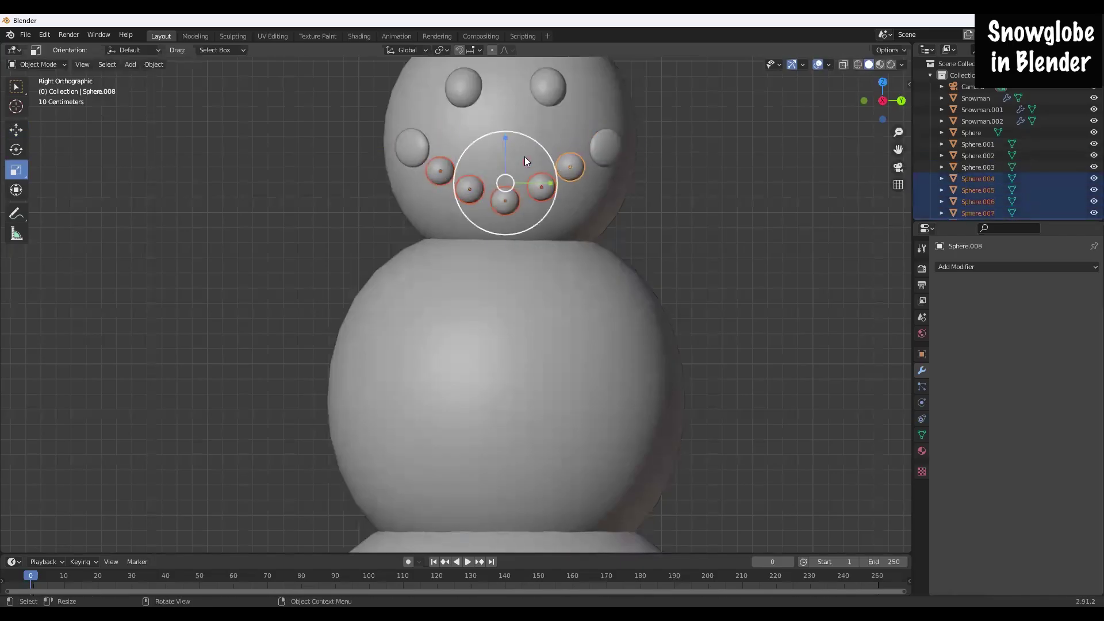
mouse_move(534, 151)
left_mouse_down()
mouse_move(524, 148)
mouse_move(538, 158)
left_mouse_up()
Step: Lower the two outermost mouth spheres slightly along Z to even out the smile, then deselect everything
key("shift+space")
key("g")
left_click(474, 190)
left_click(537, 187)
left_click(561, 167)
left_click_drag(562, 136, 561, 140)
left_click(449, 170)
left_click_drag(449, 141, 450, 147)
left_click(699, 205)
scroll(699, 206, "down", 2)
left_click(560, 195)
left_click(699, 257)
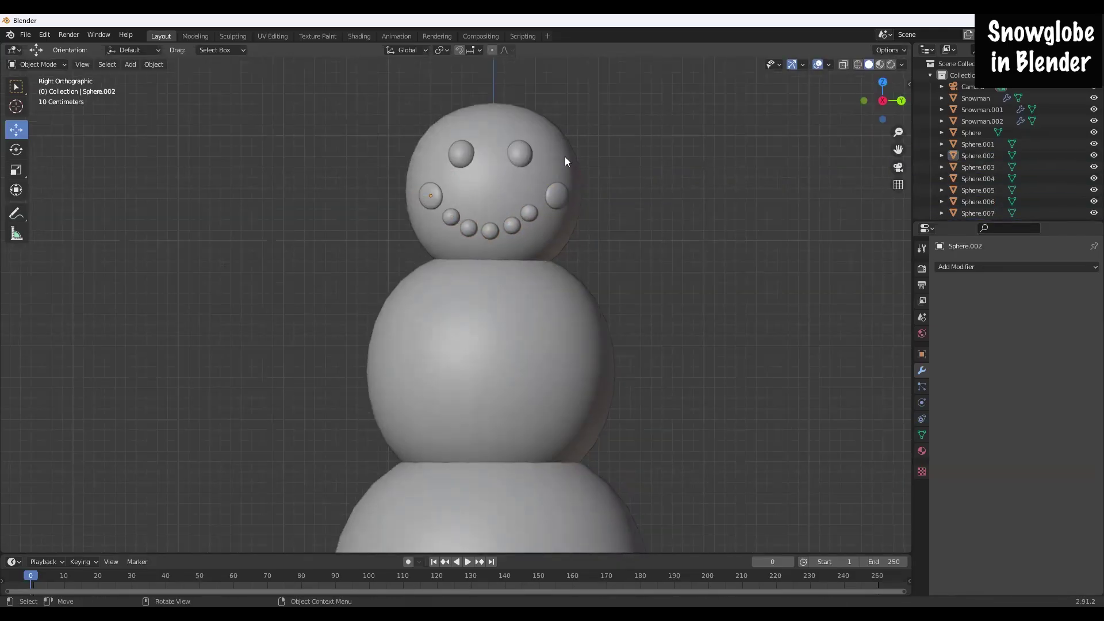
Step: Add a cube mesh and raise it along Z to the snowman's head for the nose
left_click(129, 66)
mouse_move(135, 82)
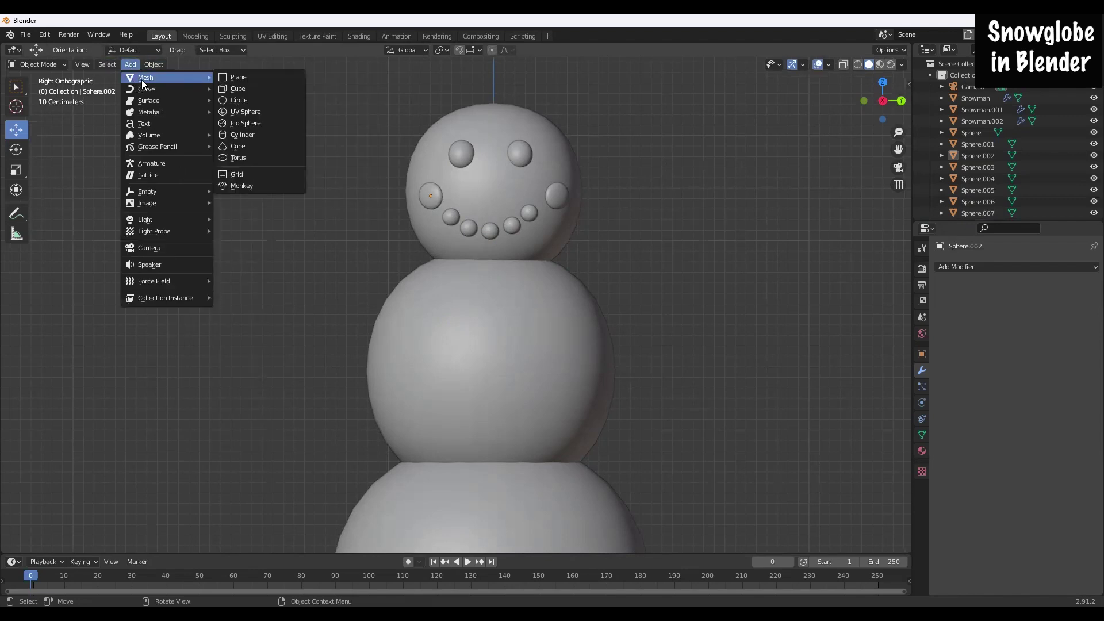
left_click(238, 88)
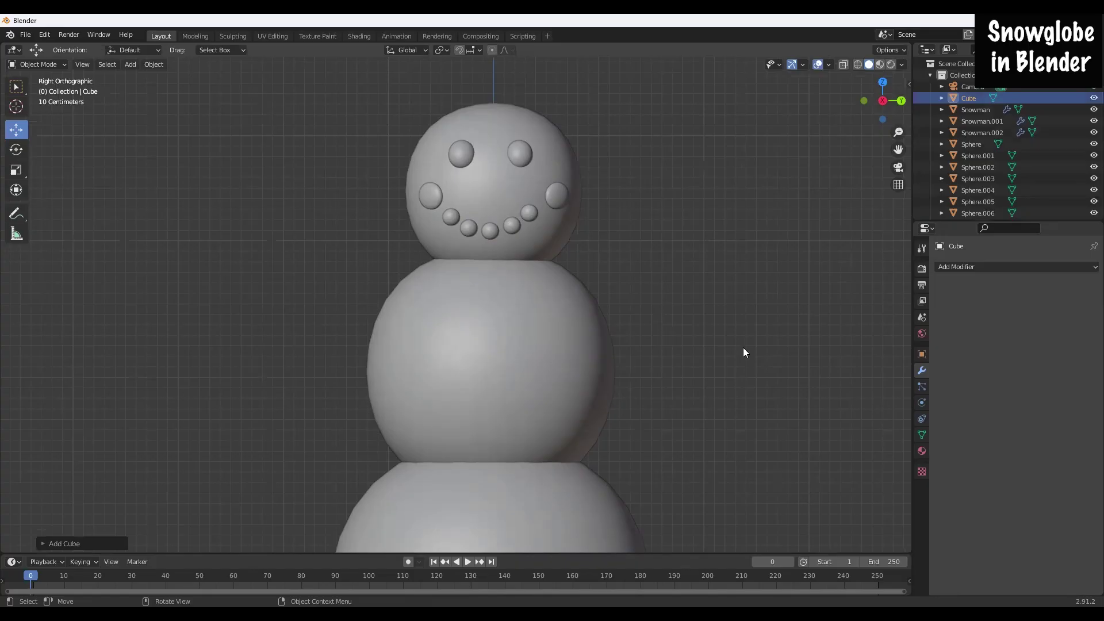
scroll(740, 326, "down", 5)
left_click_drag(474, 468, 443, 242)
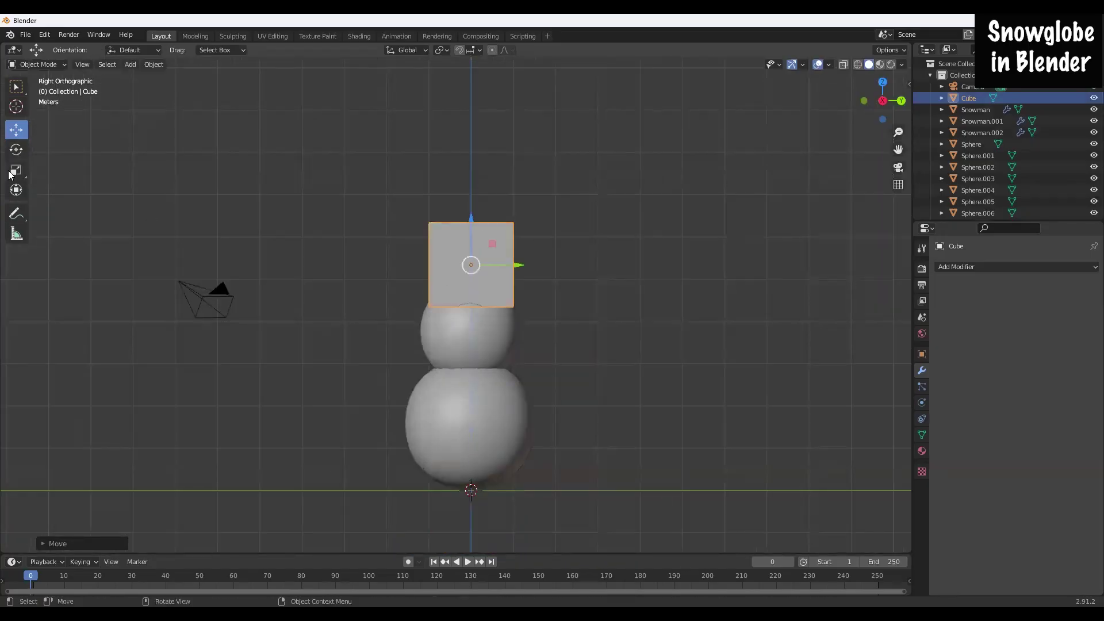
Step: Scale the cube down and move it forward along X to the front of the face
left_click(15, 170)
left_click_drag(524, 292, 479, 270)
left_click(16, 130)
middle_click_drag(506, 236, 595, 361)
left_click_drag(426, 271, 377, 275)
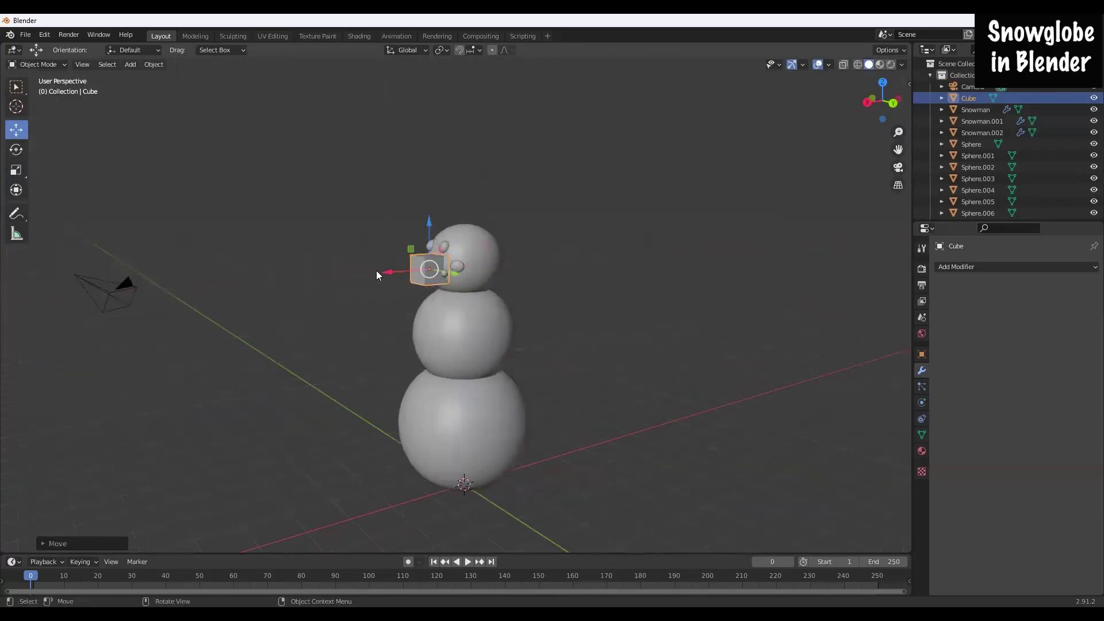
Step: Slim and stretch the cube along X into a long nose, then raise it slightly between the eyes and mouth
left_click(16, 170)
left_click_drag(439, 323, 297, 286)
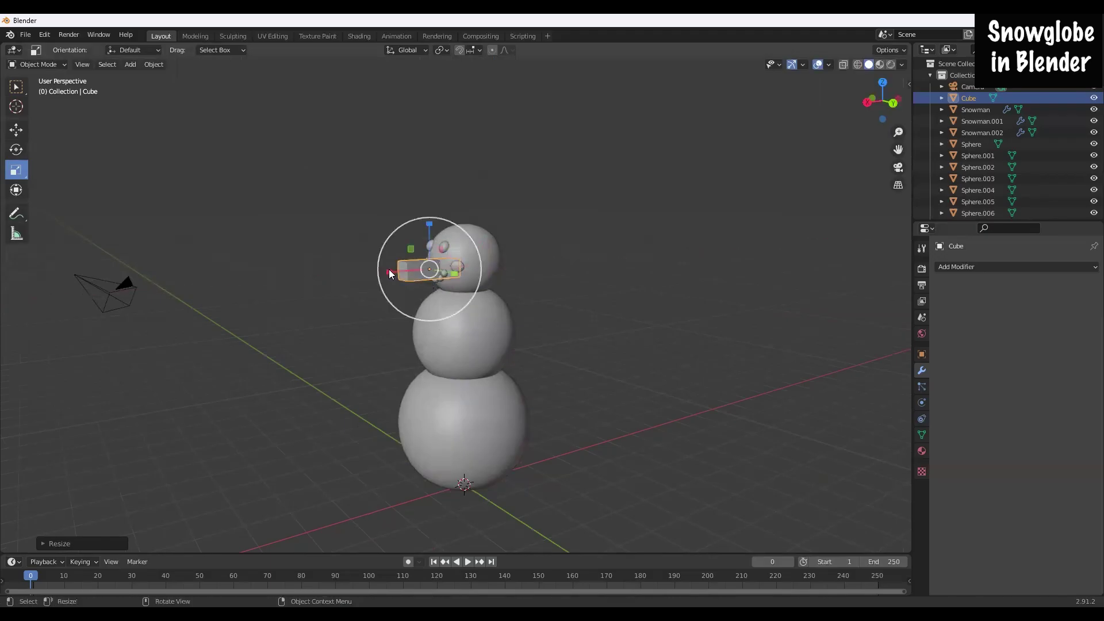
left_click(16, 129)
left_click_drag(428, 233, 427, 226)
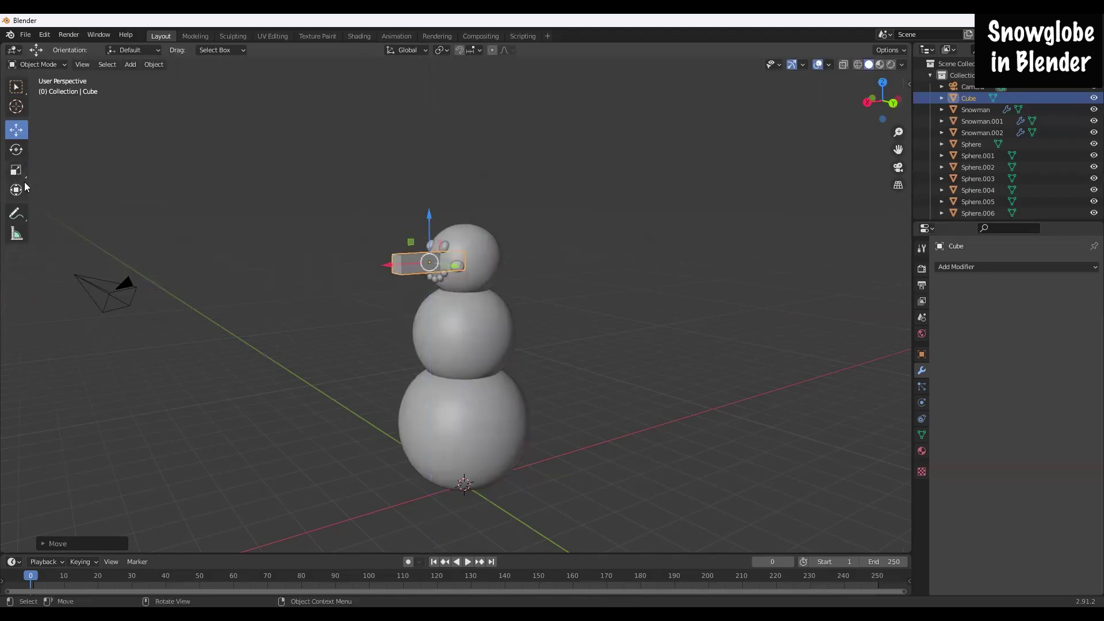
Step: Add a Subdivision Surface modifier to the nose cube
scroll(661, 287, "up", 2)
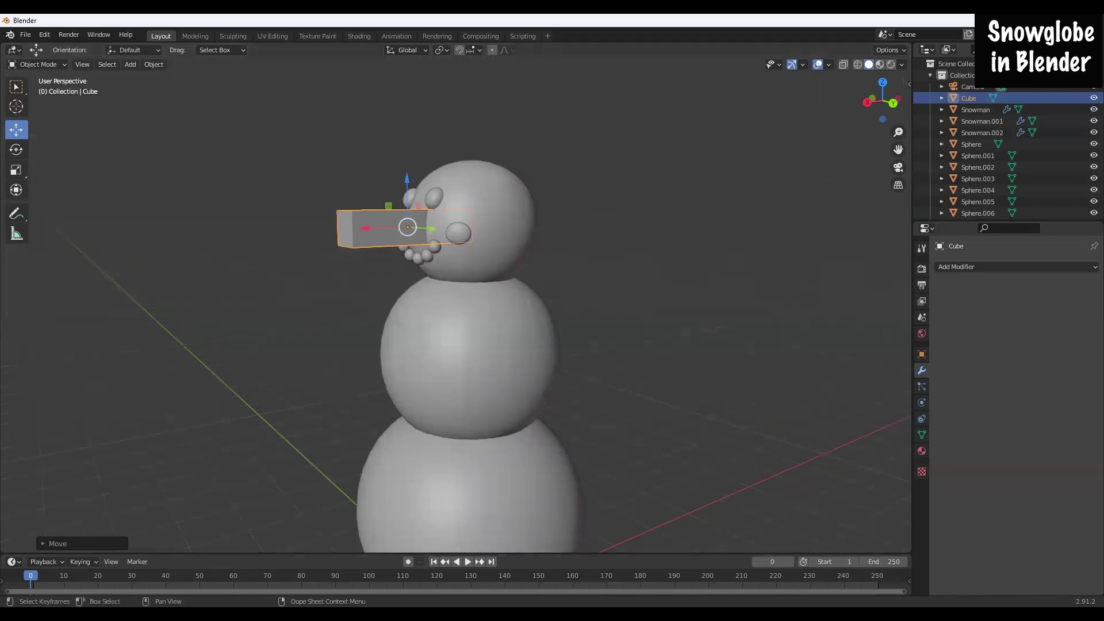
left_click(1085, 267)
left_click(885, 463)
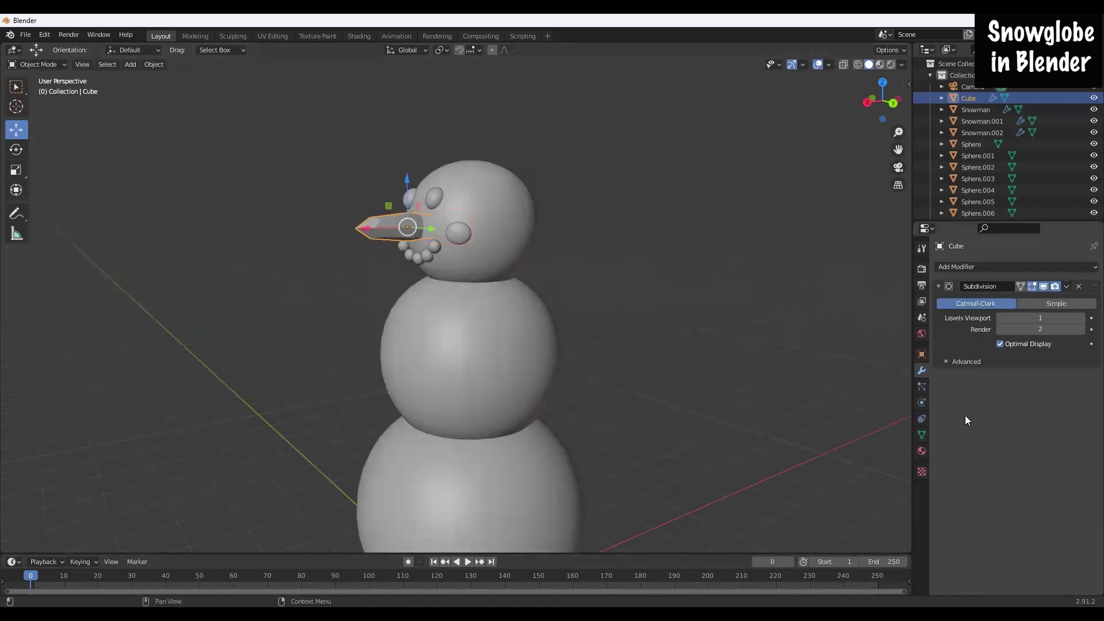
Step: Set the nose's viewport subdivision level to 2 and switch the cube to Edit Mode
left_click(1081, 317)
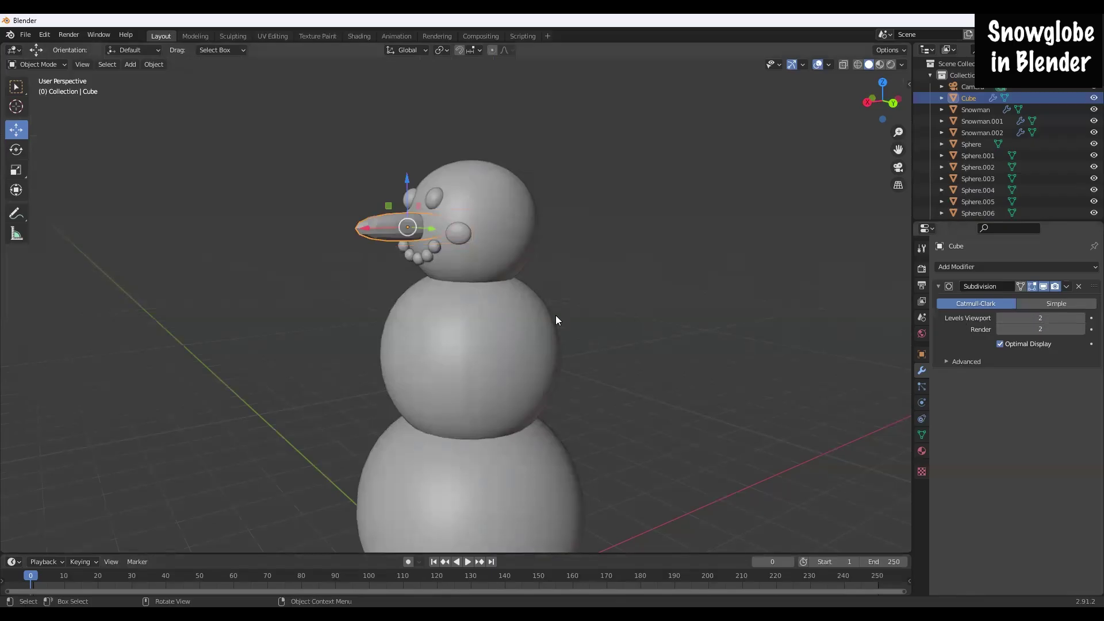
scroll(462, 263, "up", 1)
middle_click_drag(708, 284, 203, 131)
left_click(39, 66)
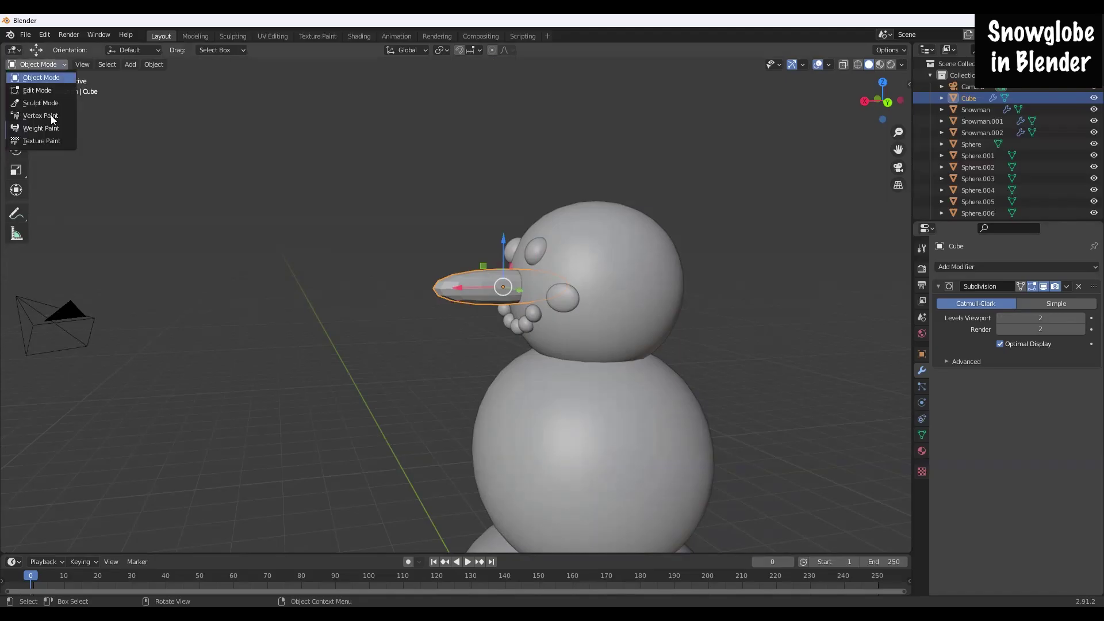
left_click(47, 91)
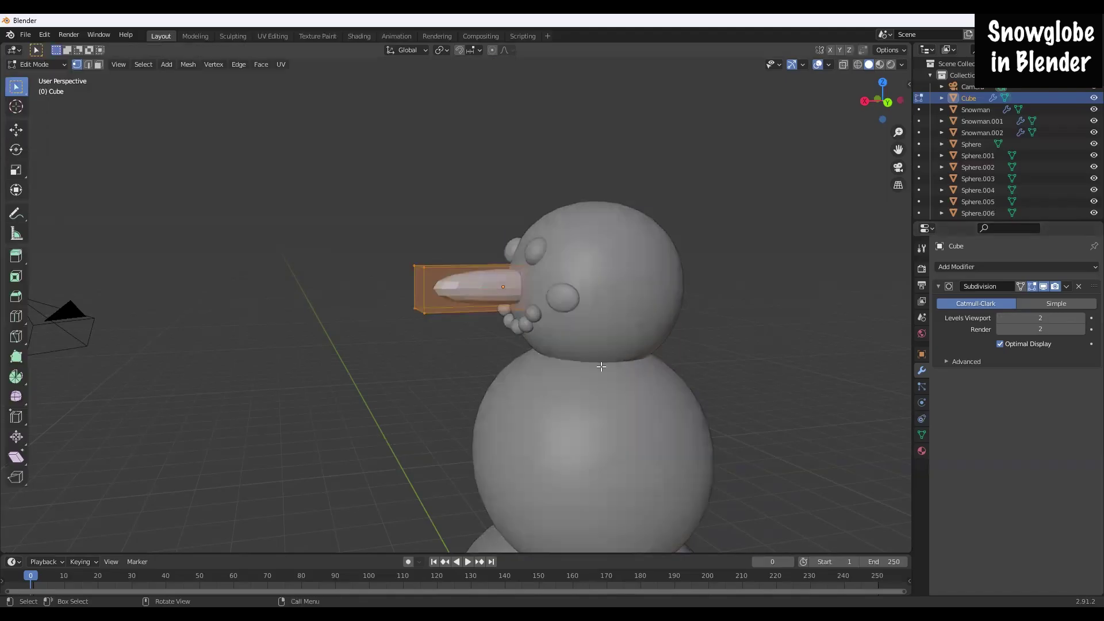
Step: Isolate the nose in local view and add a loop cut around it, slid close to its base end
middle_click_drag(624, 386, 574, 368)
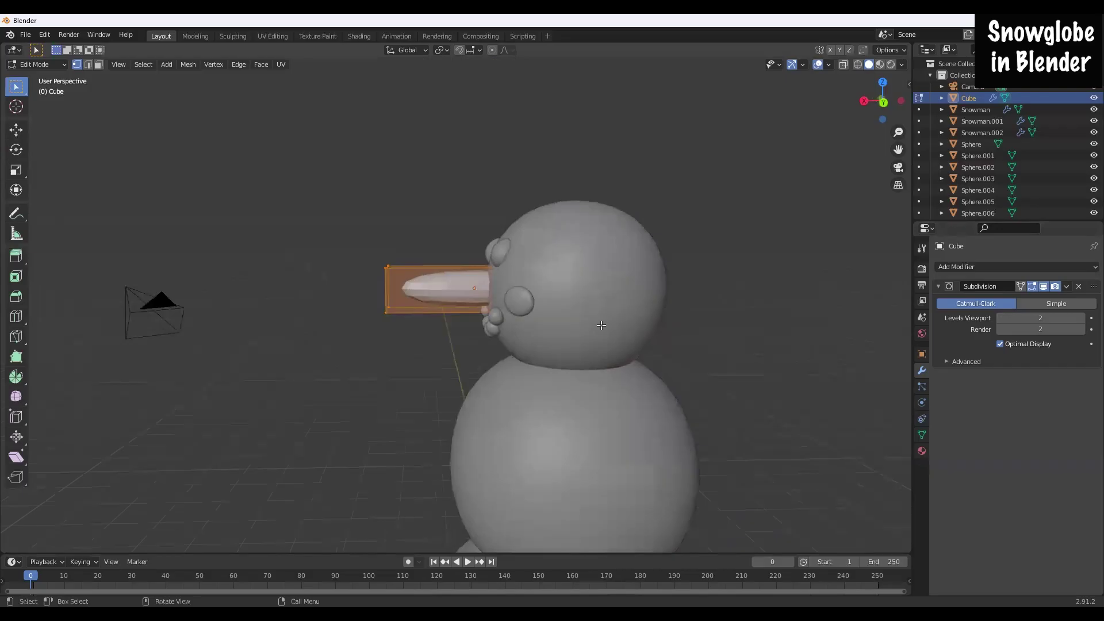
key("KP_Divide")
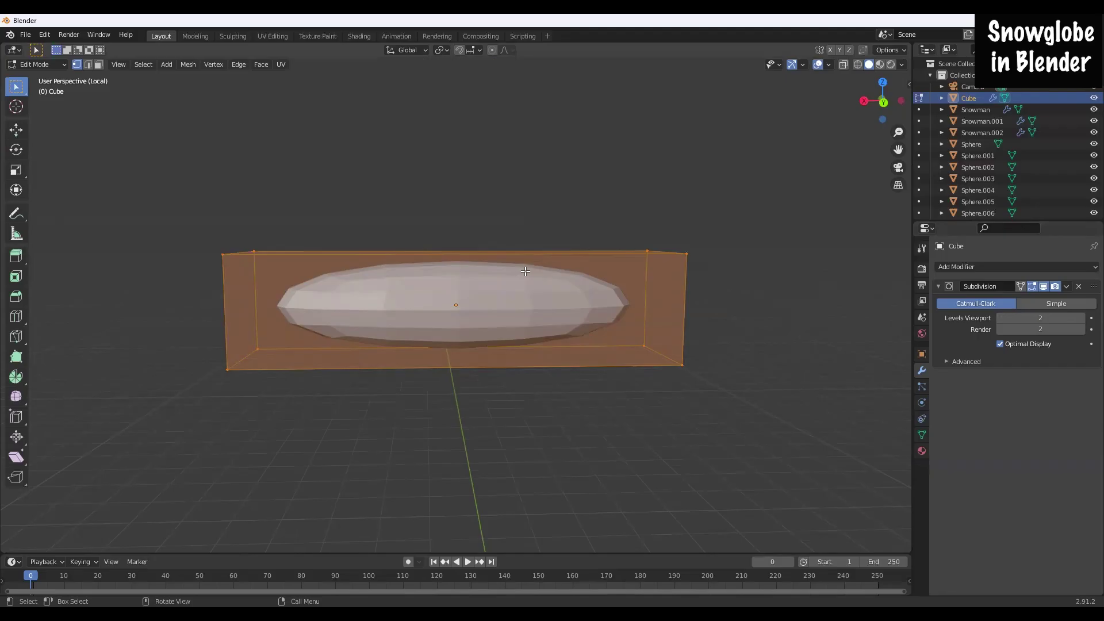
key("KP_Divide")
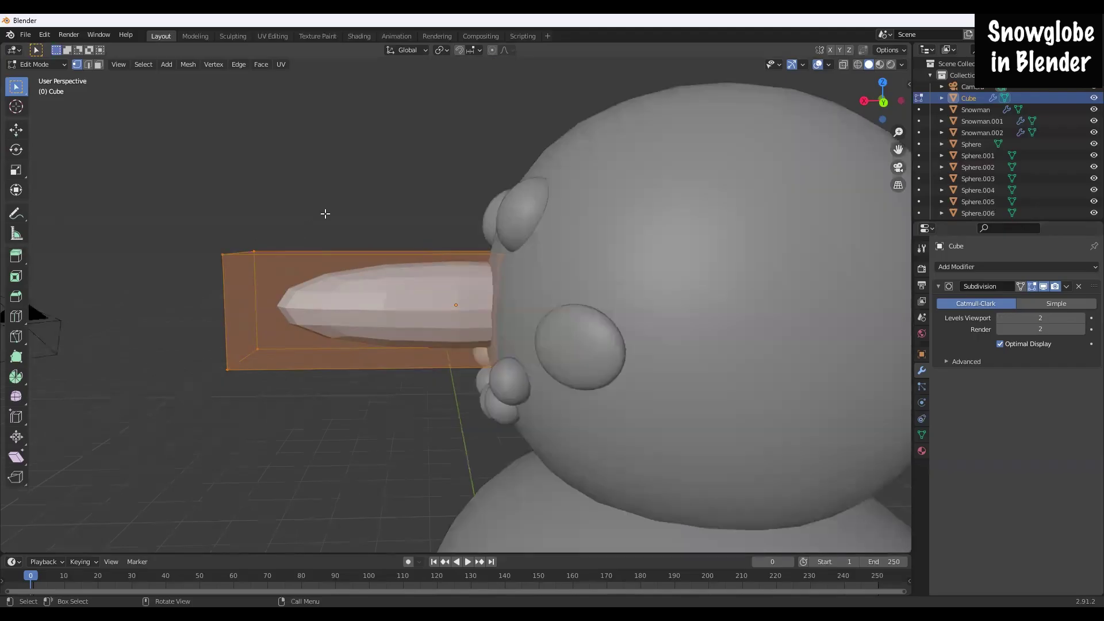
key("KP_Divide")
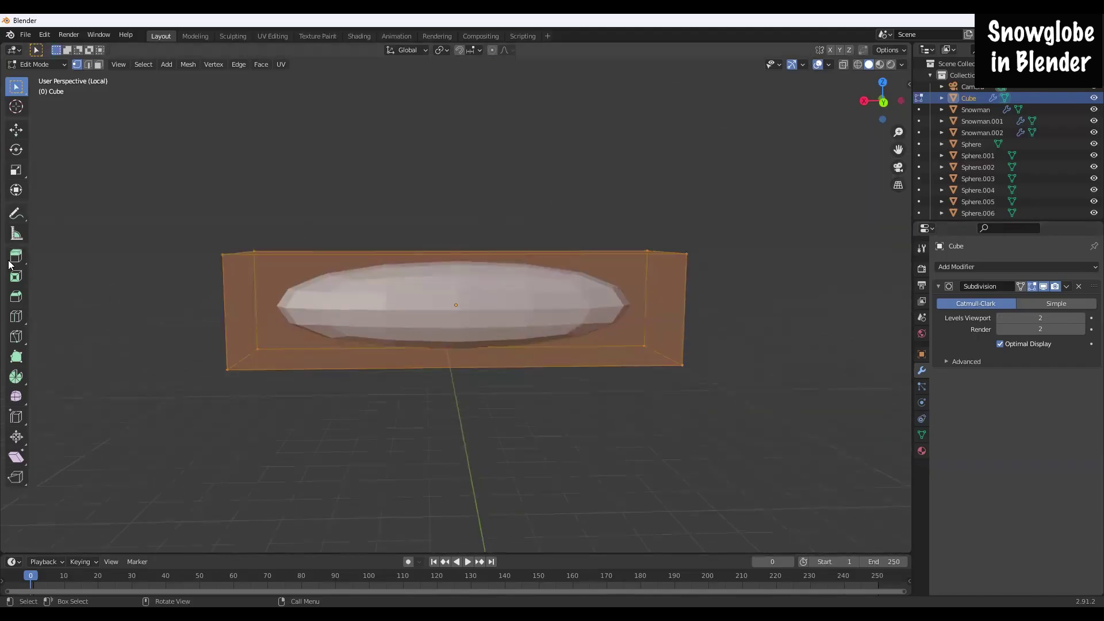
key("ctrl+r")
left_click(458, 261)
left_click_drag(466, 264, 629, 271)
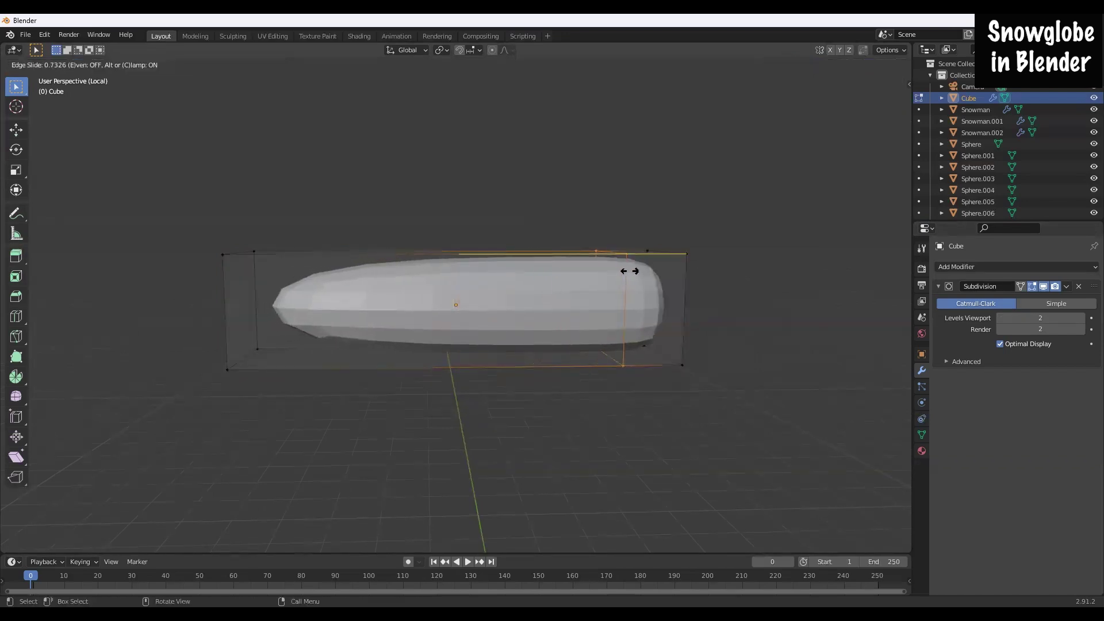
left_click_drag(630, 271, 627, 271)
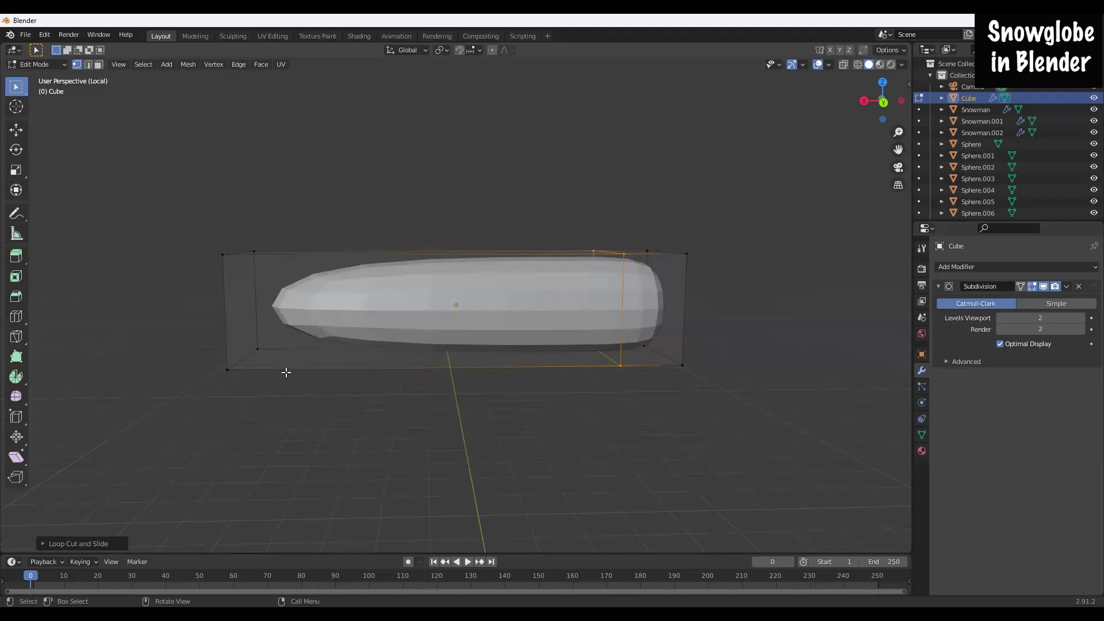
Step: Select the end face at the nose's tip and scale it down to taper the shape
key("3")
middle_click_drag(186, 402, 239, 340)
left_click(240, 344)
middle_click_drag(291, 488, 230, 437)
left_click(16, 170)
left_click_drag(266, 283, 258, 301)
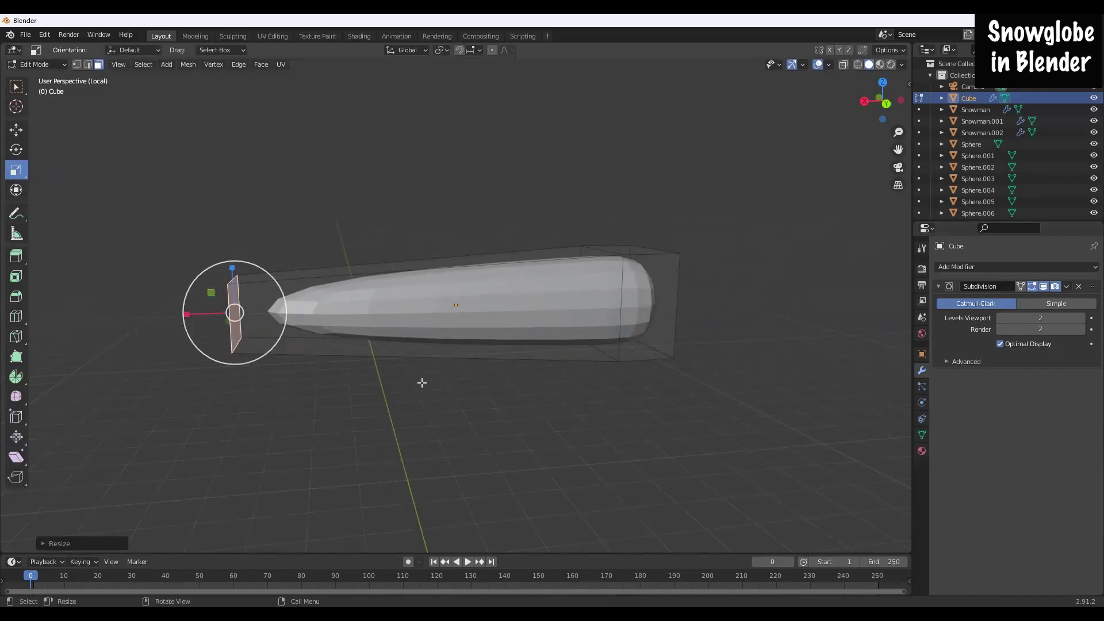
Step: Add a second loop cut around the nose, slid partway toward the tip
key("ctrl+r")
left_click(389, 294)
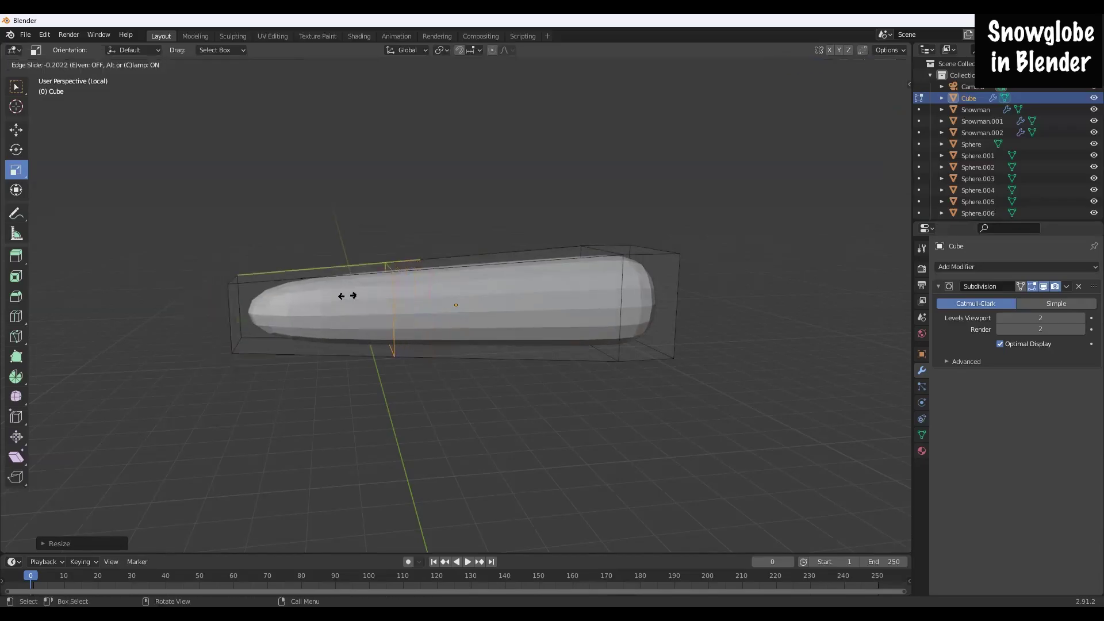
left_click(318, 294)
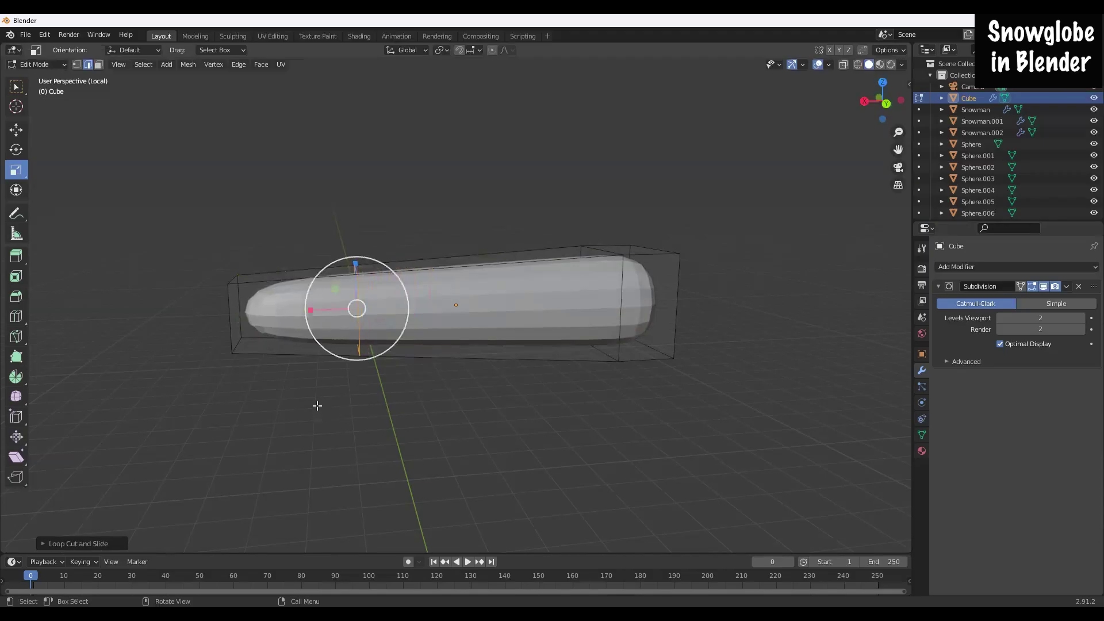
middle_click_drag(313, 378, 383, 466)
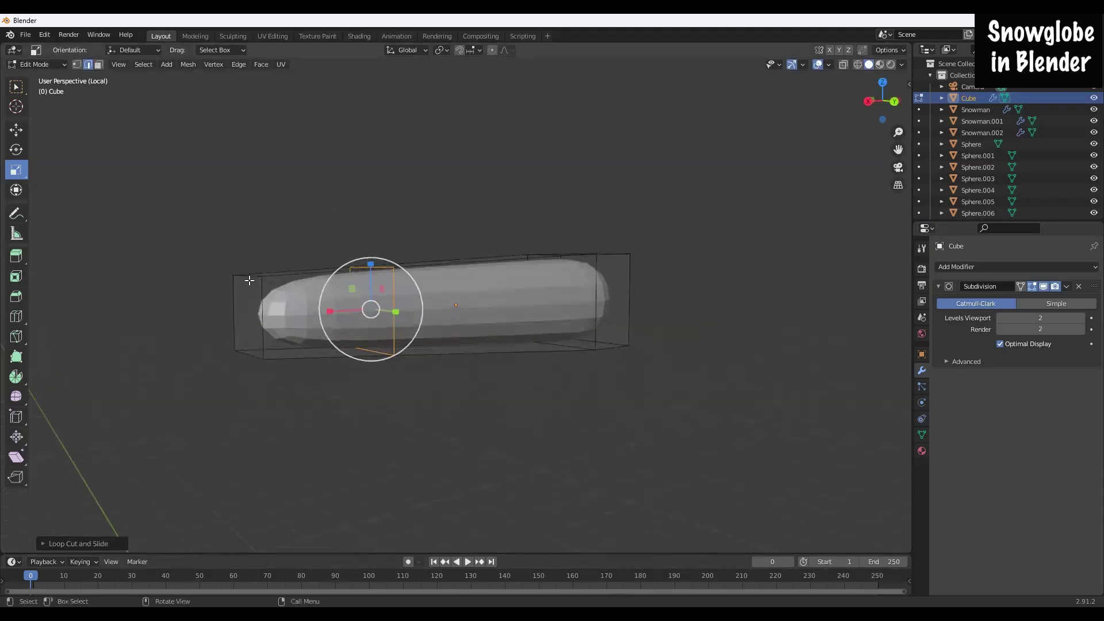
Step: Reselect the tip's end face and scale it down further for a more pointed nose
left_click(99, 64)
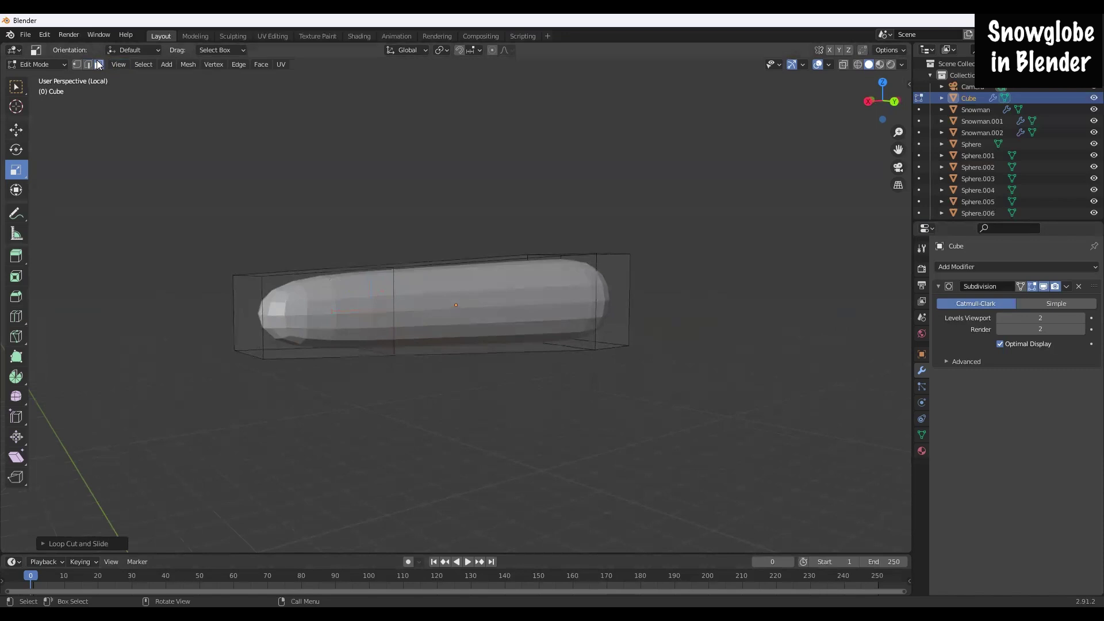
left_click(246, 305)
left_click_drag(276, 257, 268, 281)
middle_click_drag(297, 397, 261, 401)
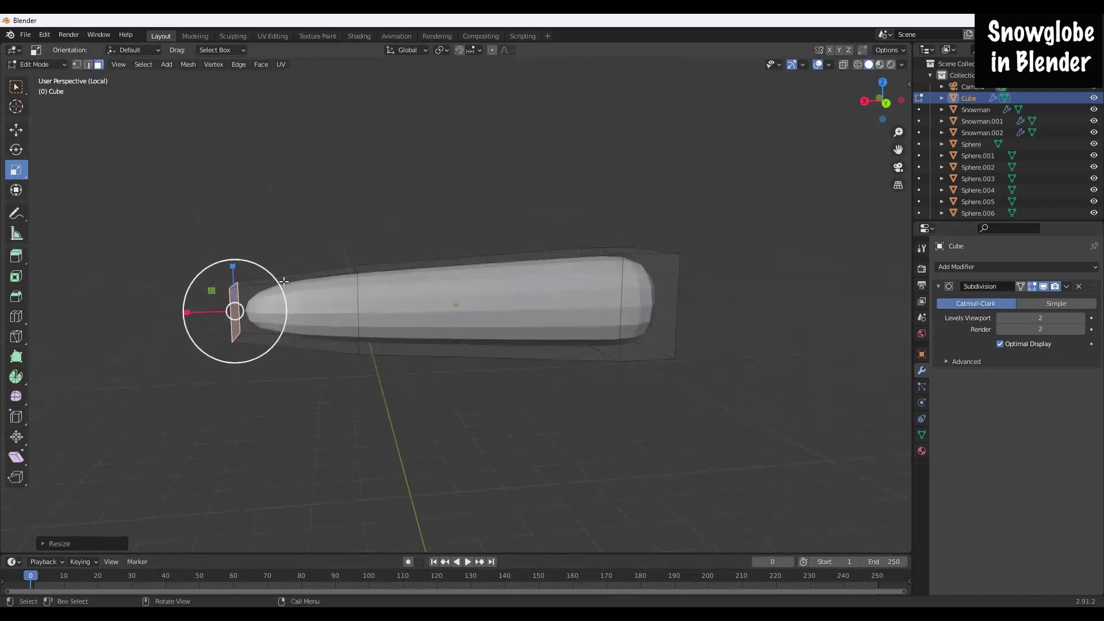
key("s")
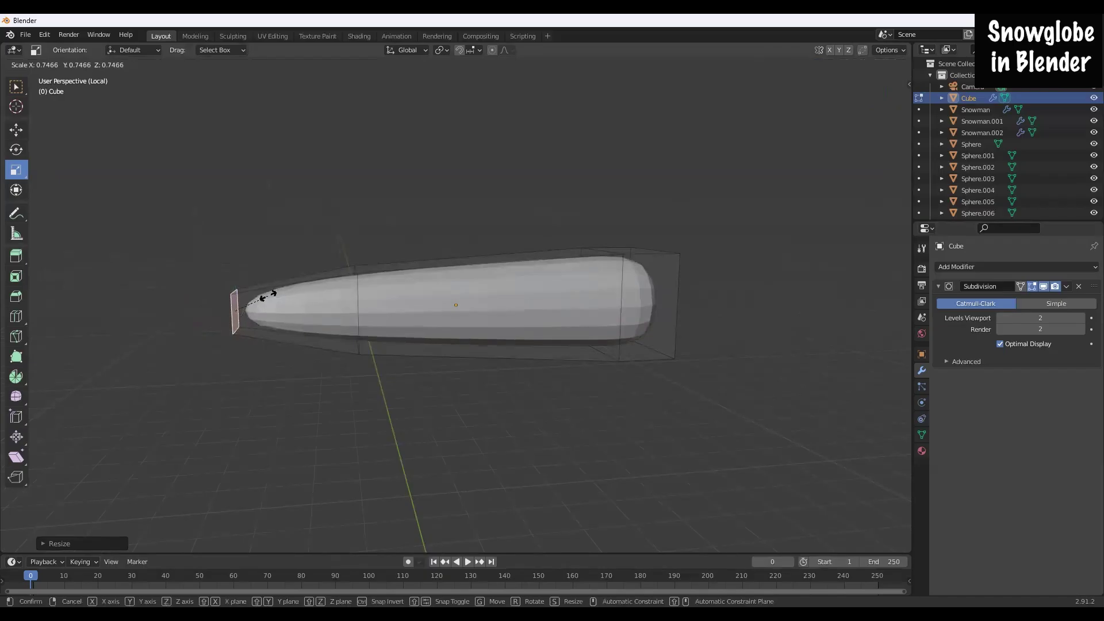
left_click(255, 300)
Step: Select the edge loop nearest the tip and move it along X to the middle of the nose
key("2")
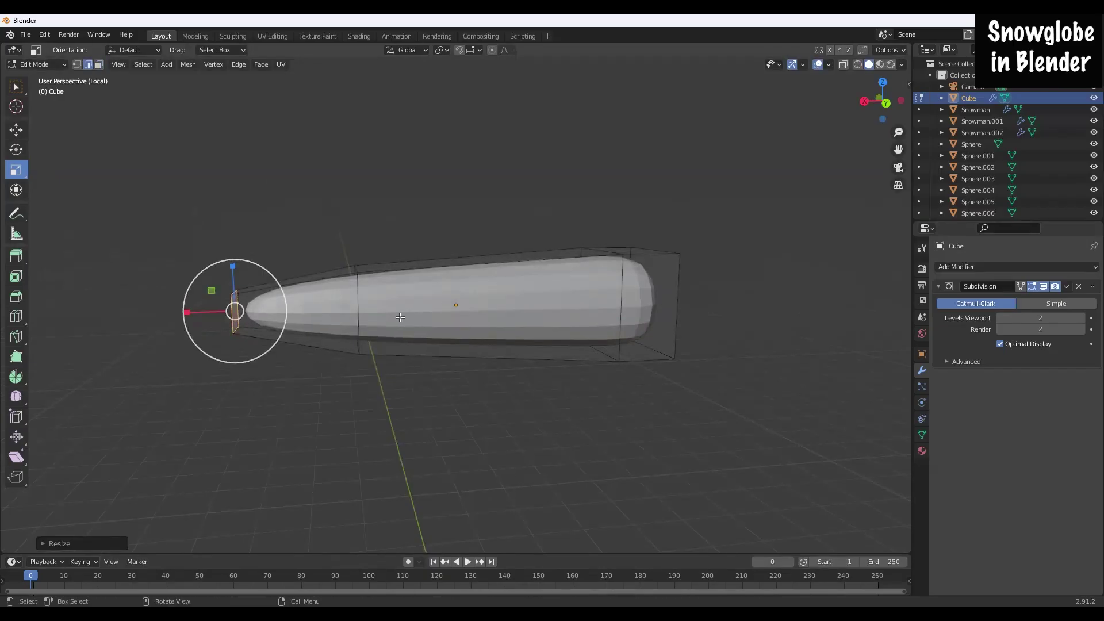
left_click(358, 322, "alt")
left_click(16, 130)
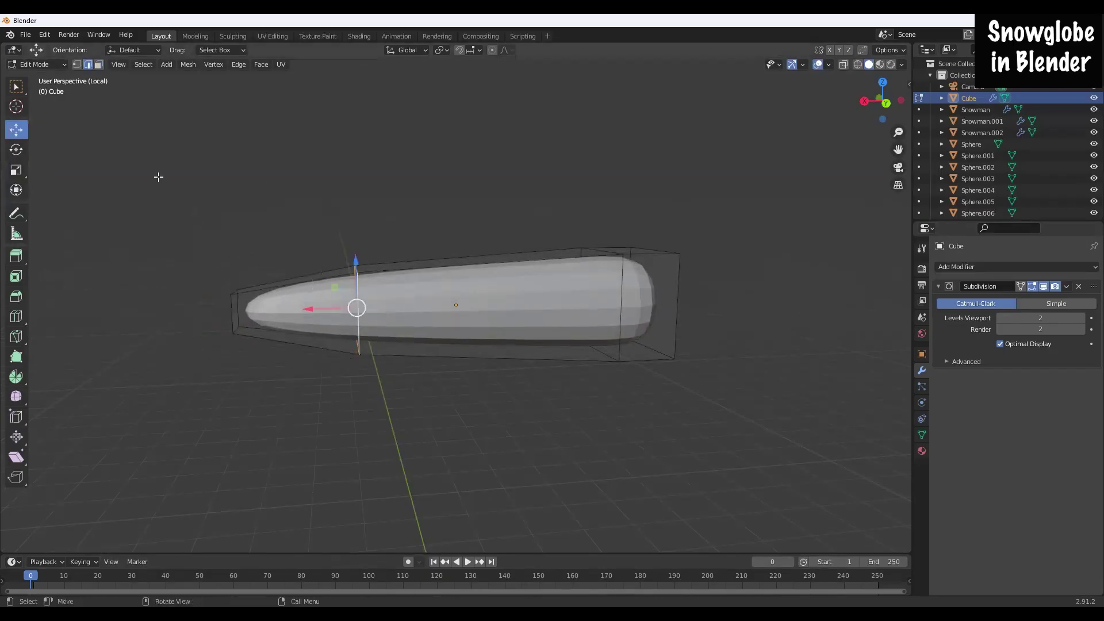
left_click_drag(320, 312, 405, 310)
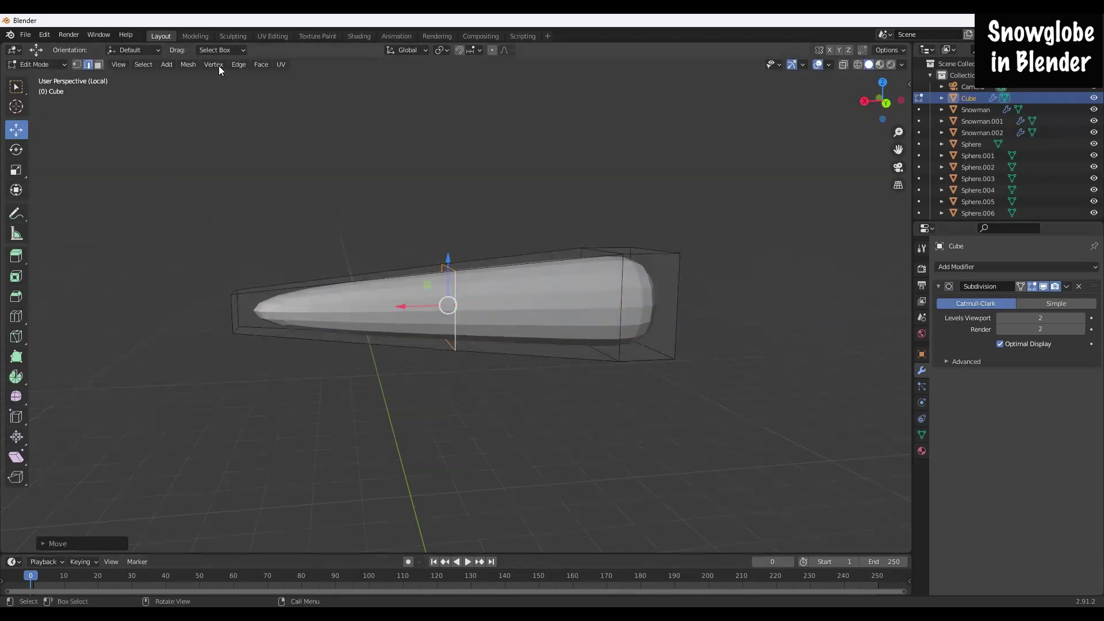
Step: Return the nose to Object Mode in the full scene and shade it smooth
left_click(35, 65)
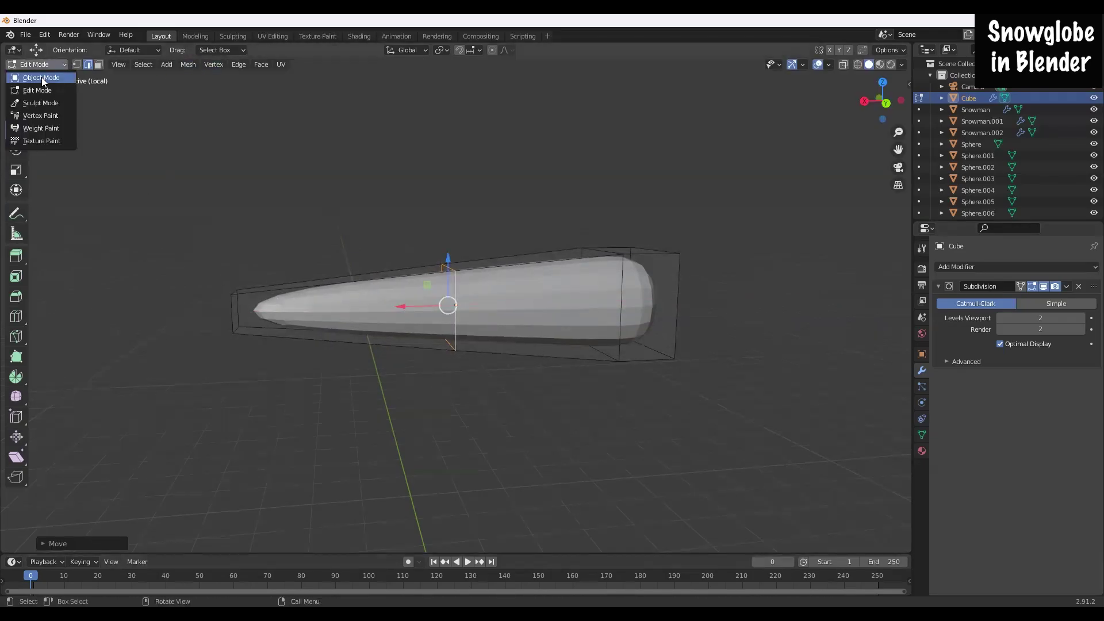
left_click(43, 81)
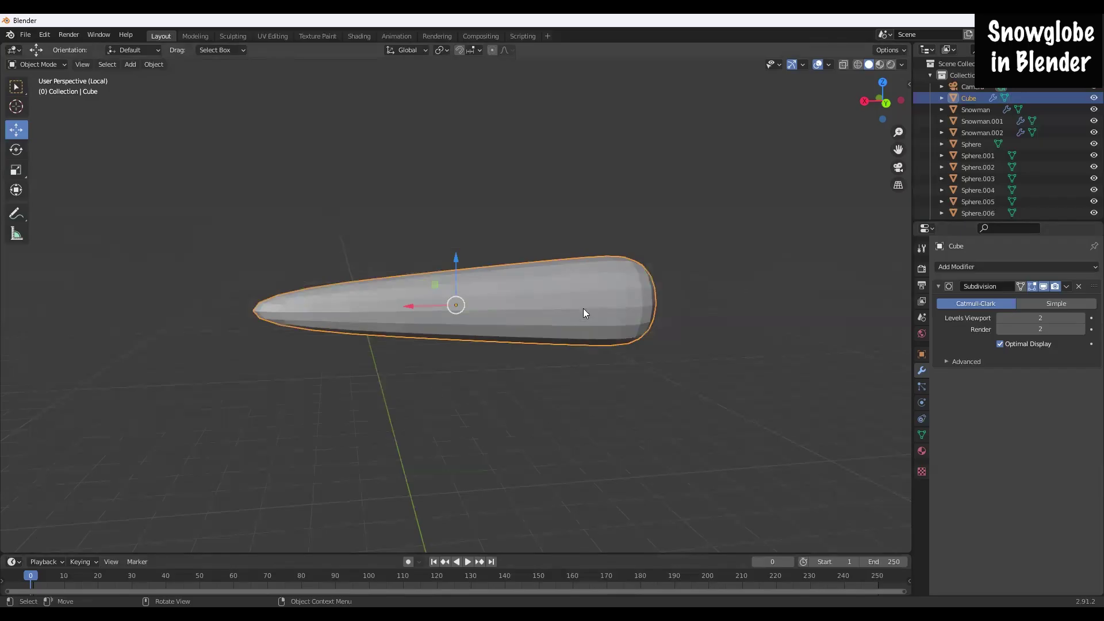
key("KP_Divide")
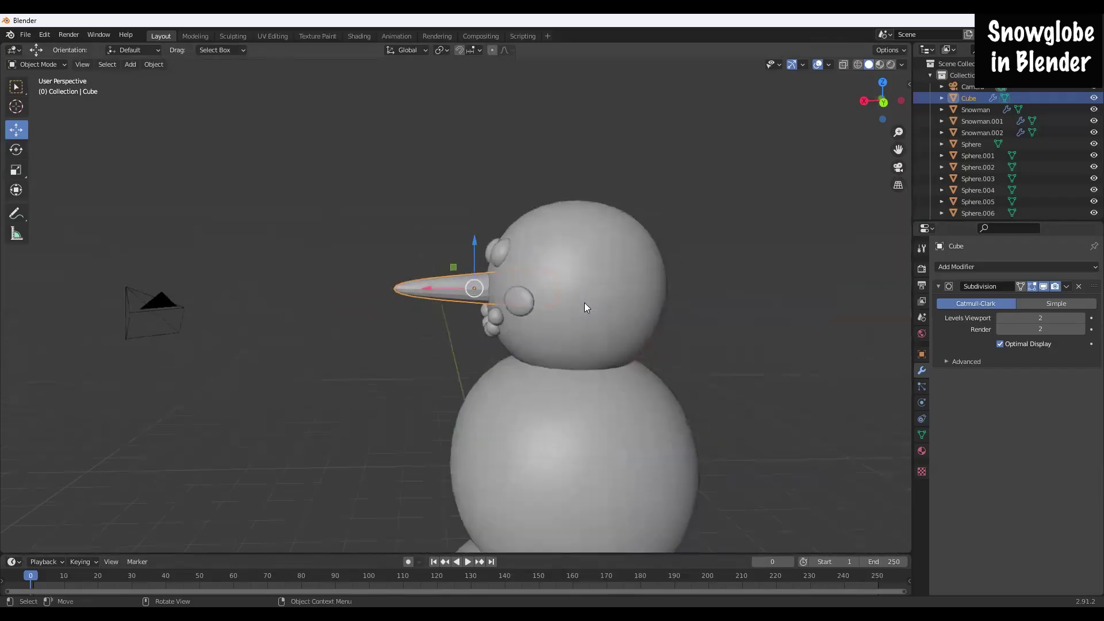
right_click(442, 288)
left_click(408, 285)
middle_click_drag(398, 302, 394, 315)
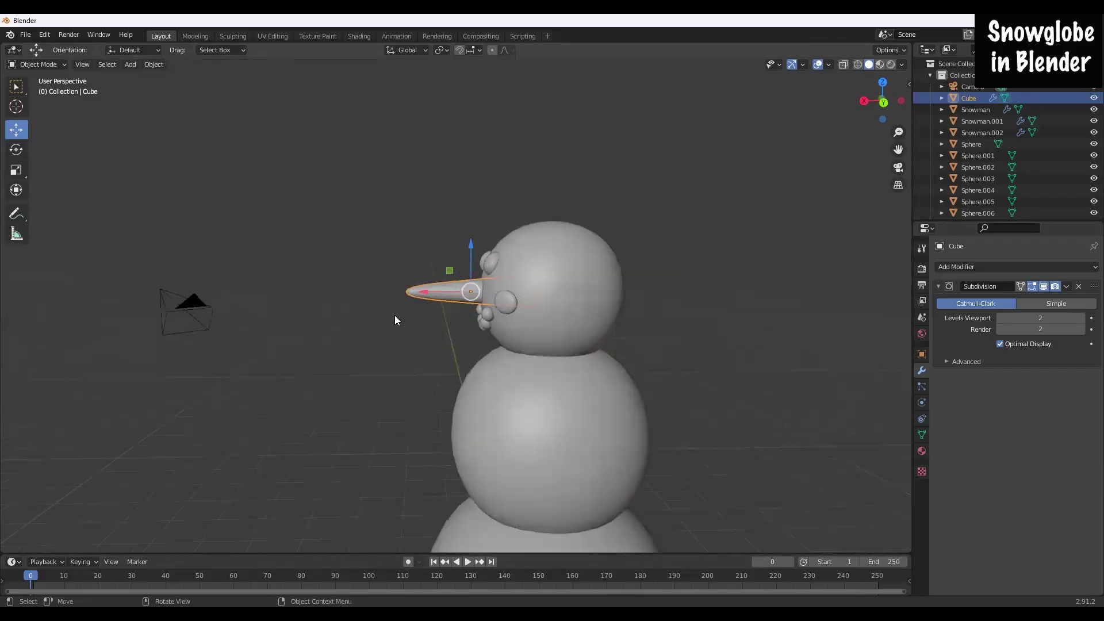
Step: Switch to the right orthographic view and add a cylinder mesh
middle_click_drag(387, 364, 581, 359)
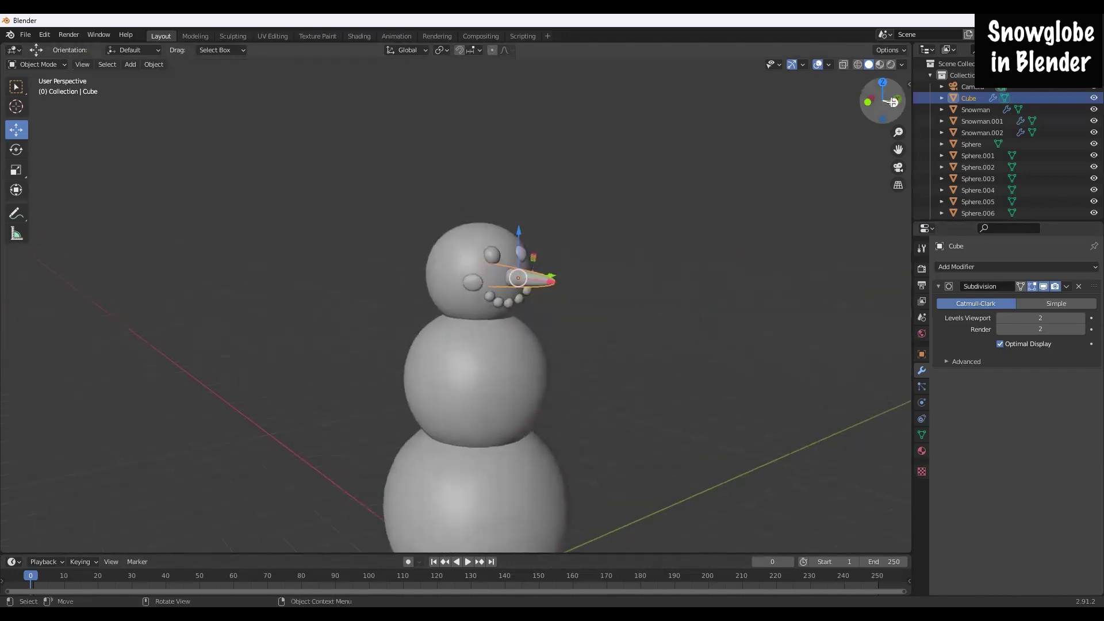
left_click(891, 102)
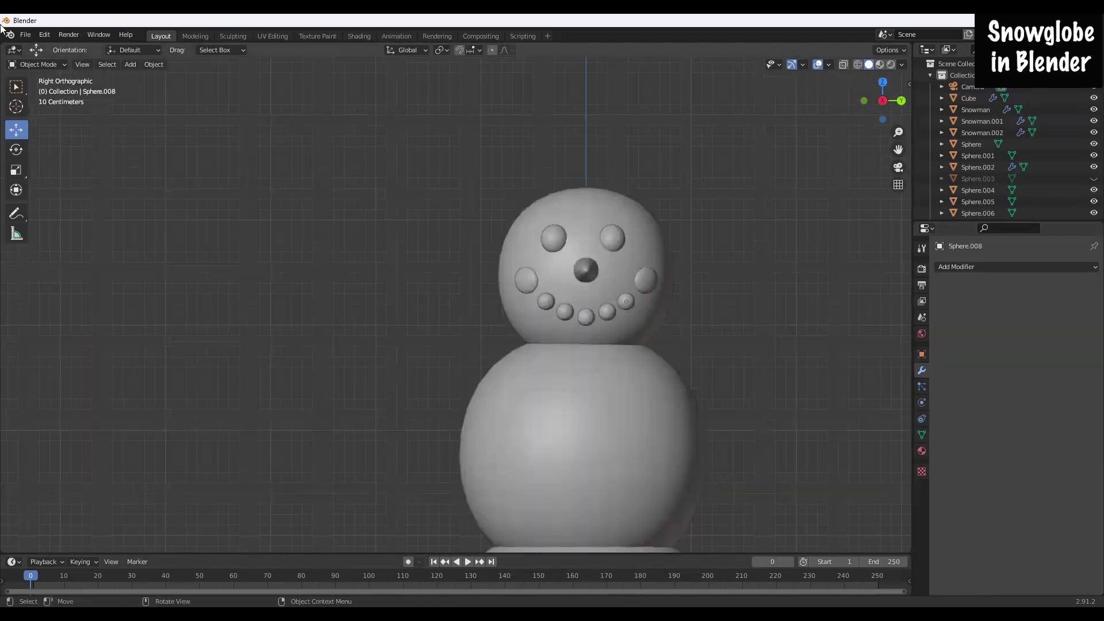
left_click(132, 65)
left_click(131, 66)
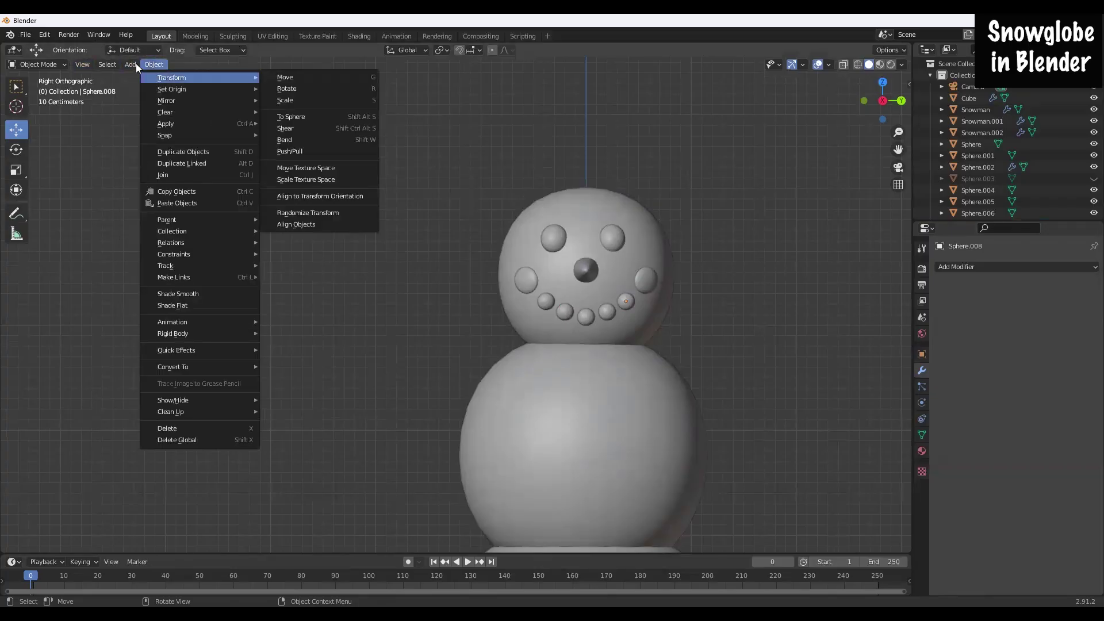
mouse_move(131, 78)
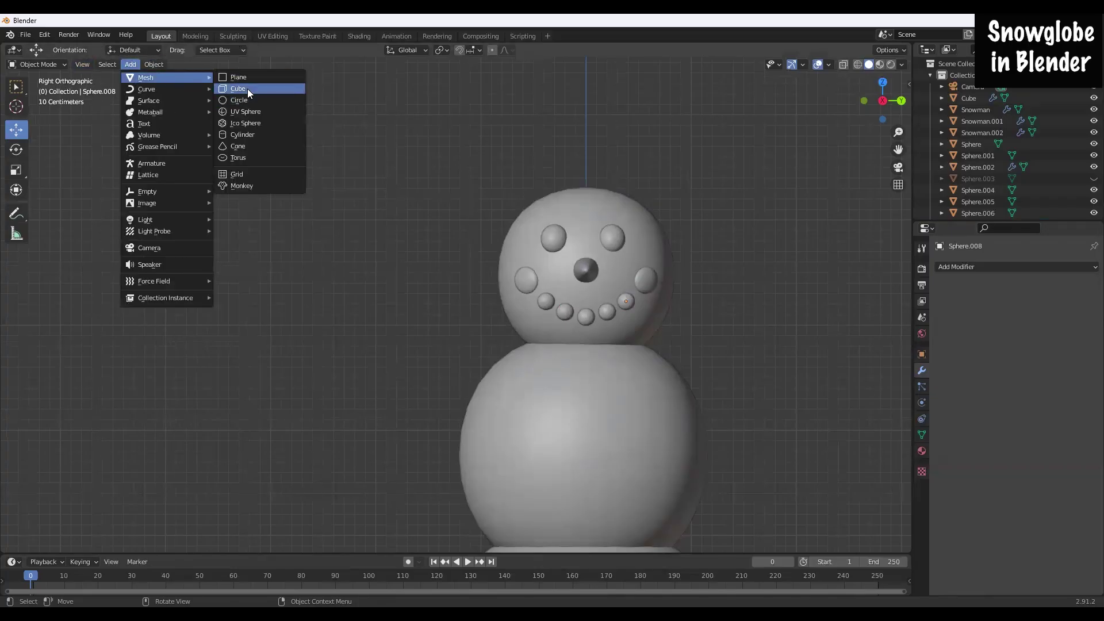
left_click(245, 136)
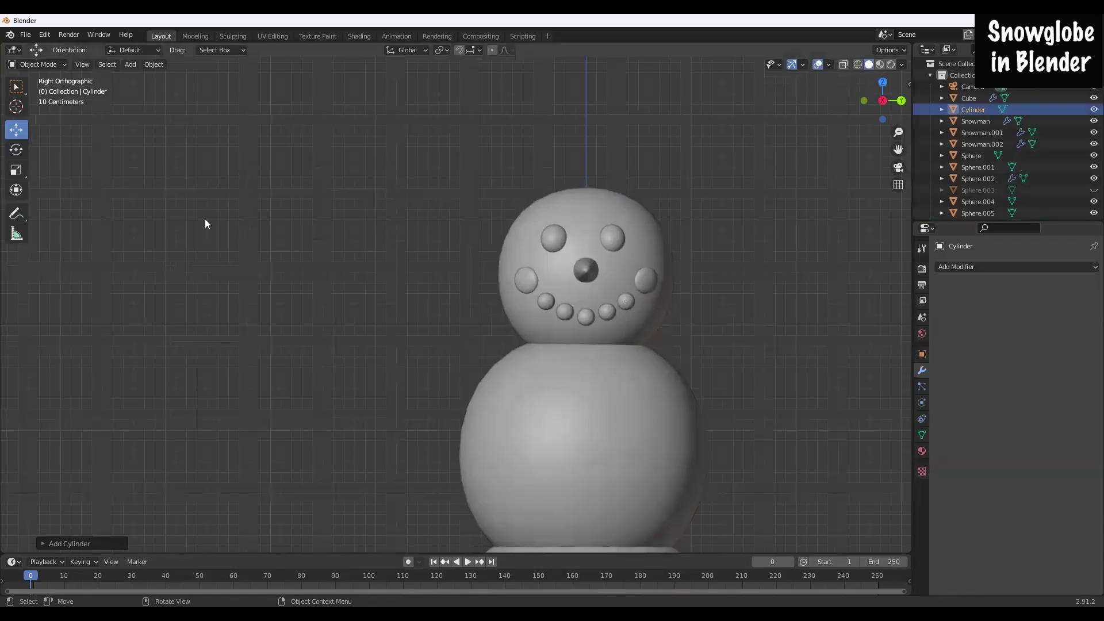
Step: Raise the cylinder along Z to the top of the snowman's head and flatten it into a thin disc wider than the head
scroll(355, 209, "down", 6)
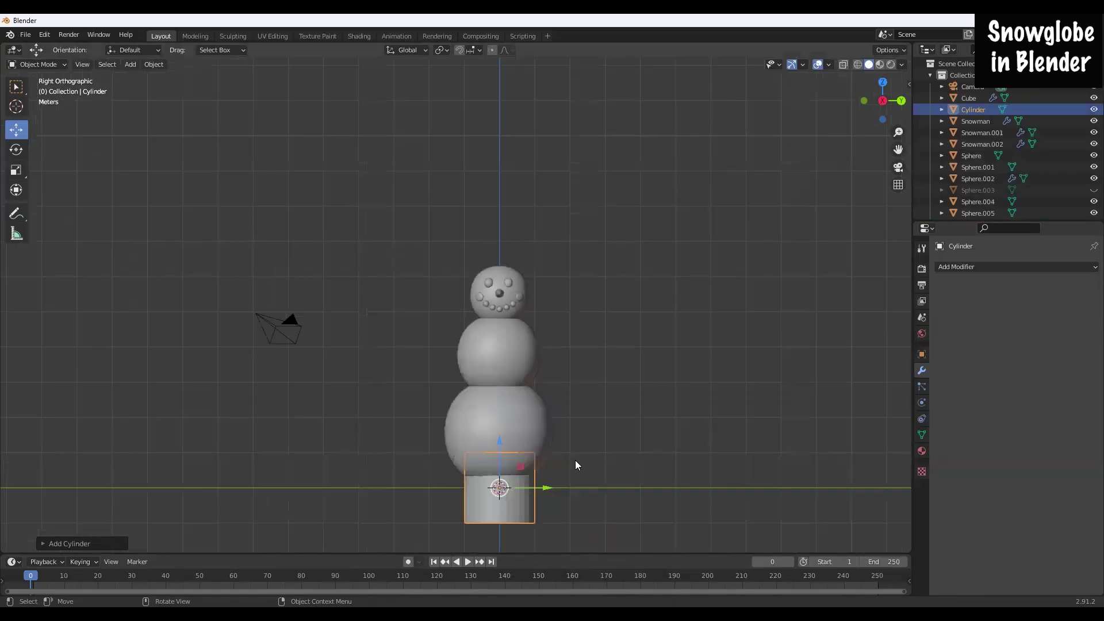
left_click_drag(495, 470, 499, 236)
left_click(16, 170)
middle_click_drag(546, 264, 687, 256)
left_click(16, 130)
left_click_drag(527, 146, 523, 235)
middle_click_drag(584, 333, 558, 312)
left_click_drag(537, 222, 537, 220)
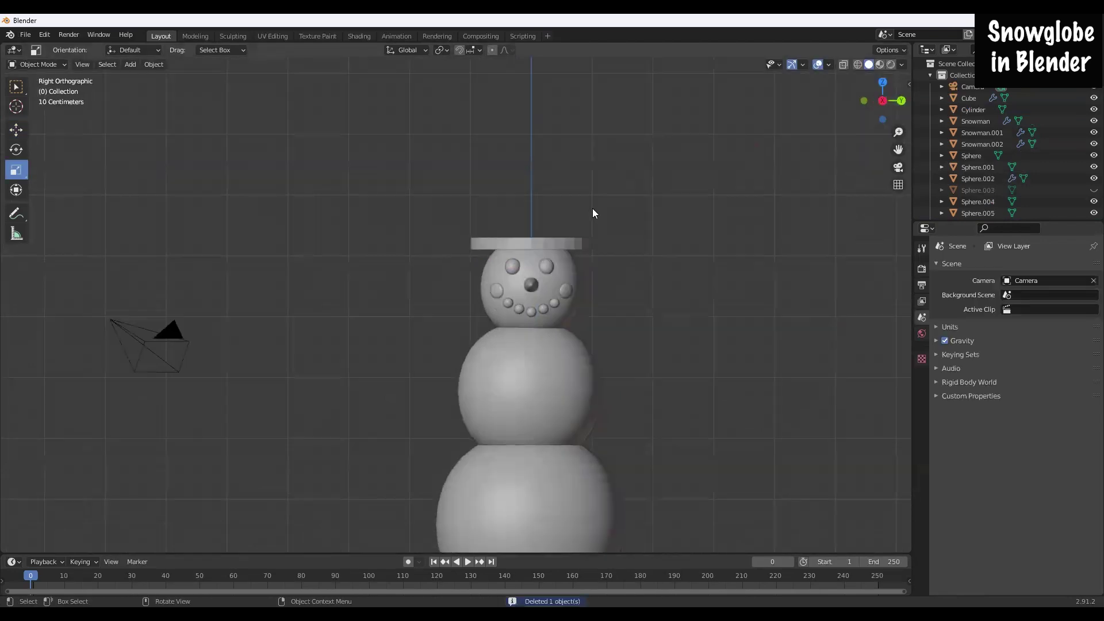
Step: Select the flat disc and move it up along Z by about 0.55 m, clear of the head
left_click(547, 244)
left_click(17, 129)
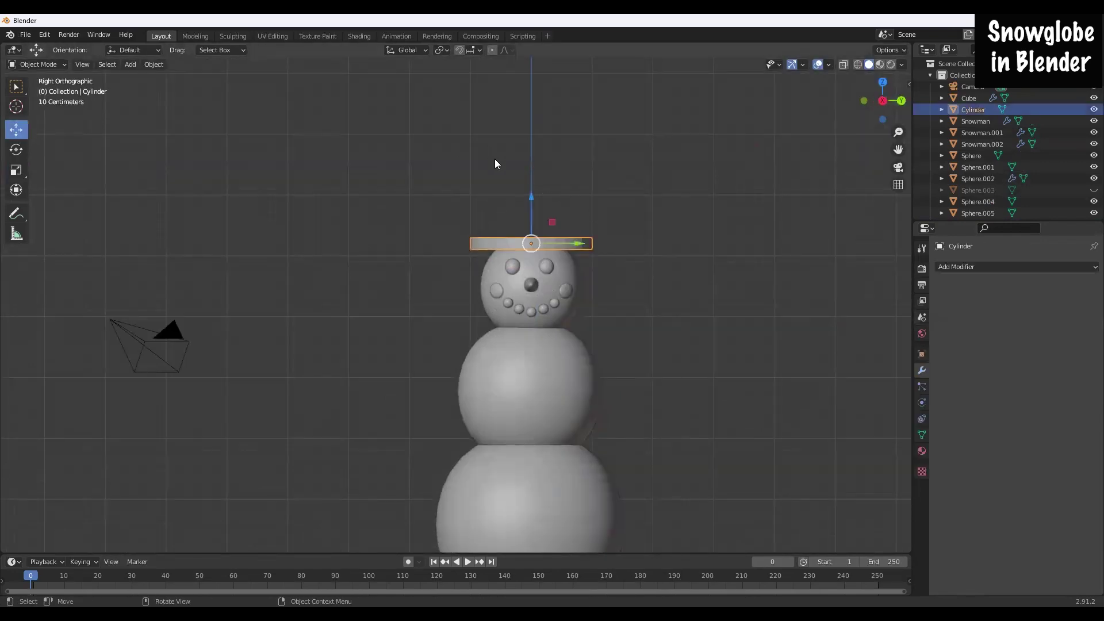
left_click_drag(532, 211, 539, 169)
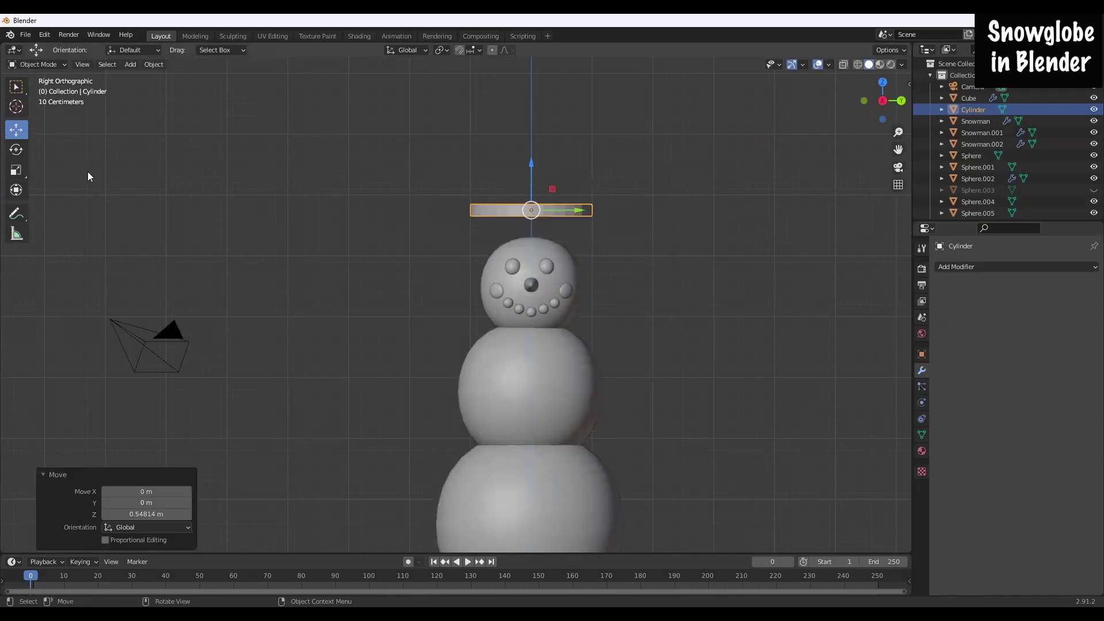
Step: Add a second cylinder mesh at the world origin
left_click(136, 65)
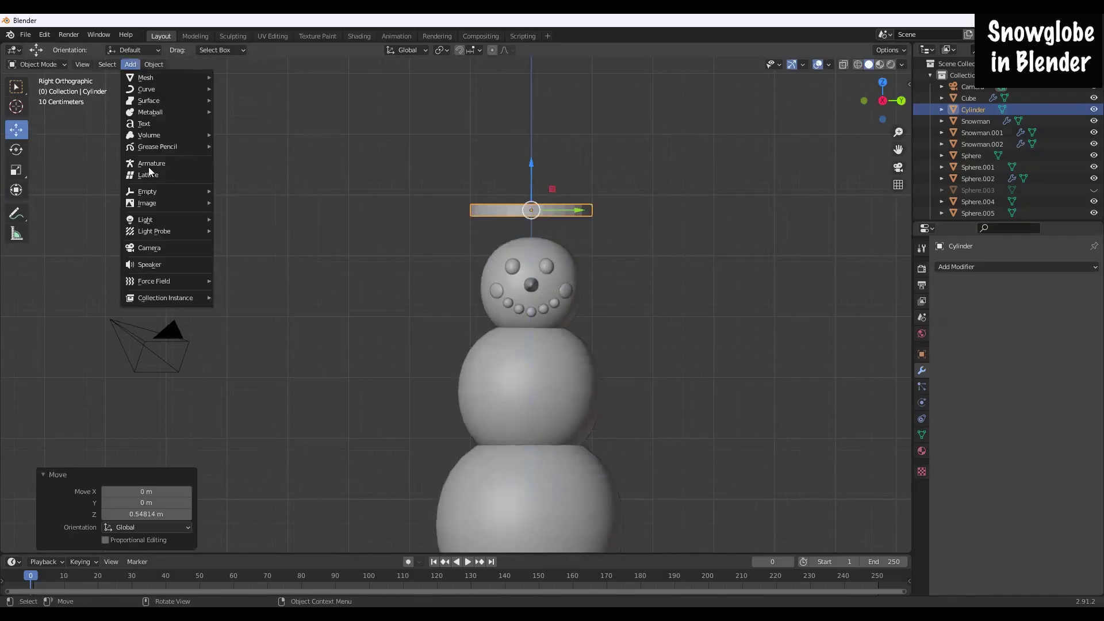
mouse_move(156, 78)
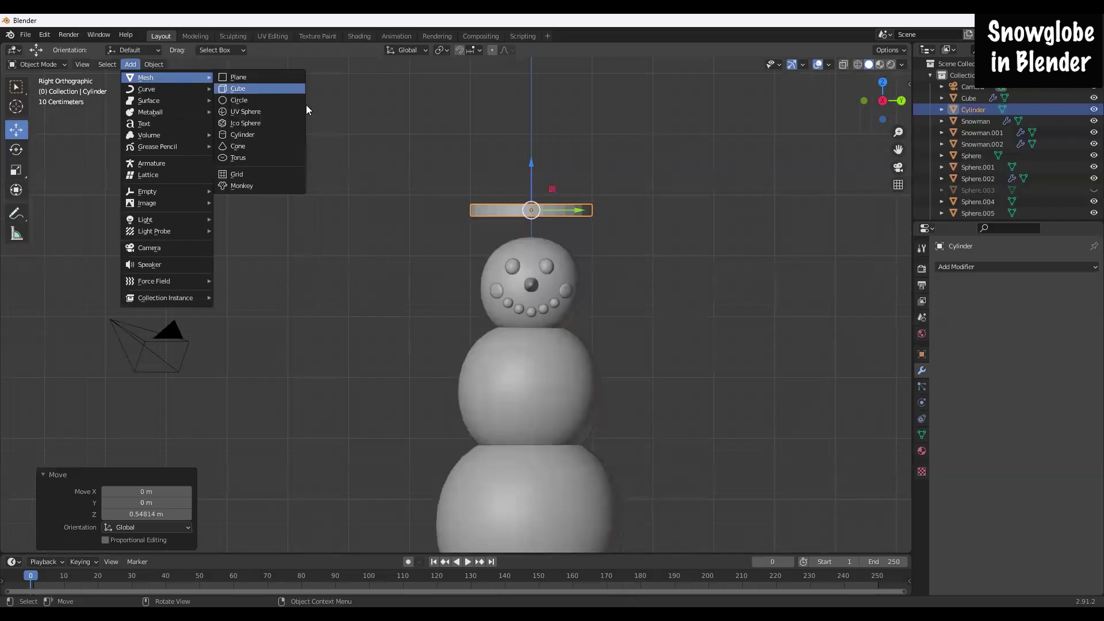
left_click(262, 136)
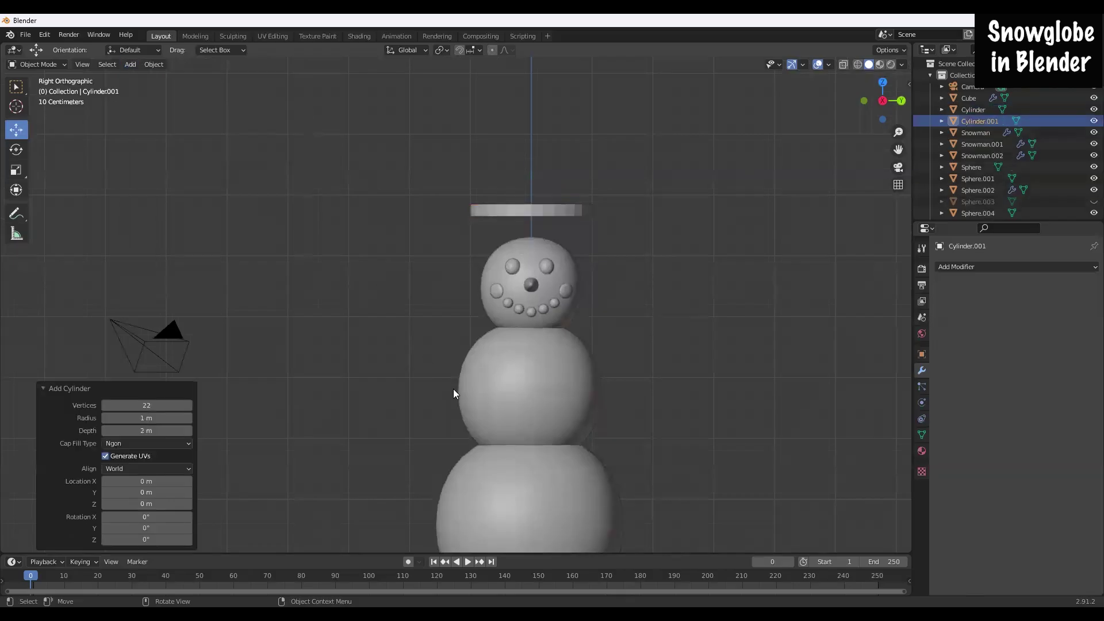
Step: Move the new cylinder up from the world origin to just above the flat hat disc
left_click(43, 390)
scroll(501, 447, "down", 3)
key("g")
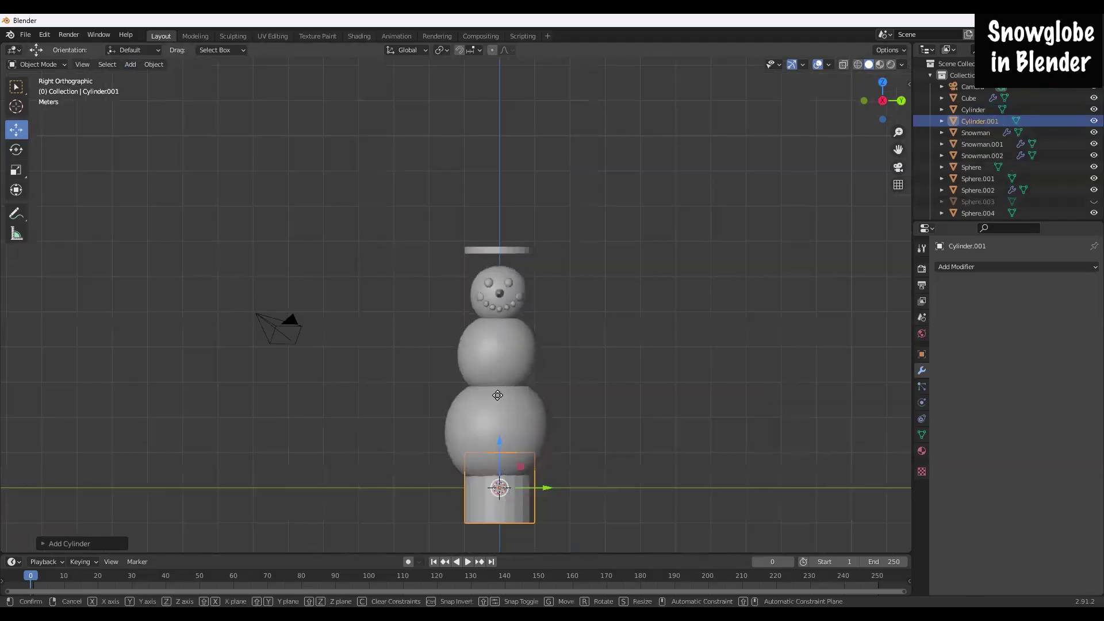
left_click(509, 202)
scroll(563, 285, "up", 3)
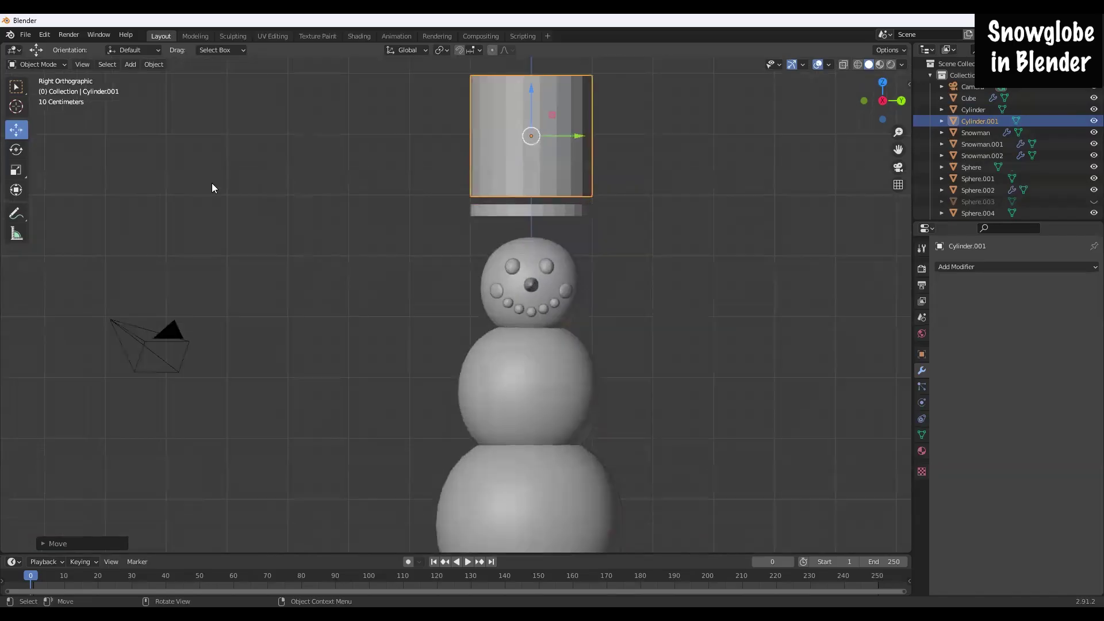
Step: Scale the upper cylinder down evenly until it is narrower than the disc and lower it along Z onto the disc as the hat's crown
left_click(16, 150)
left_click(16, 170)
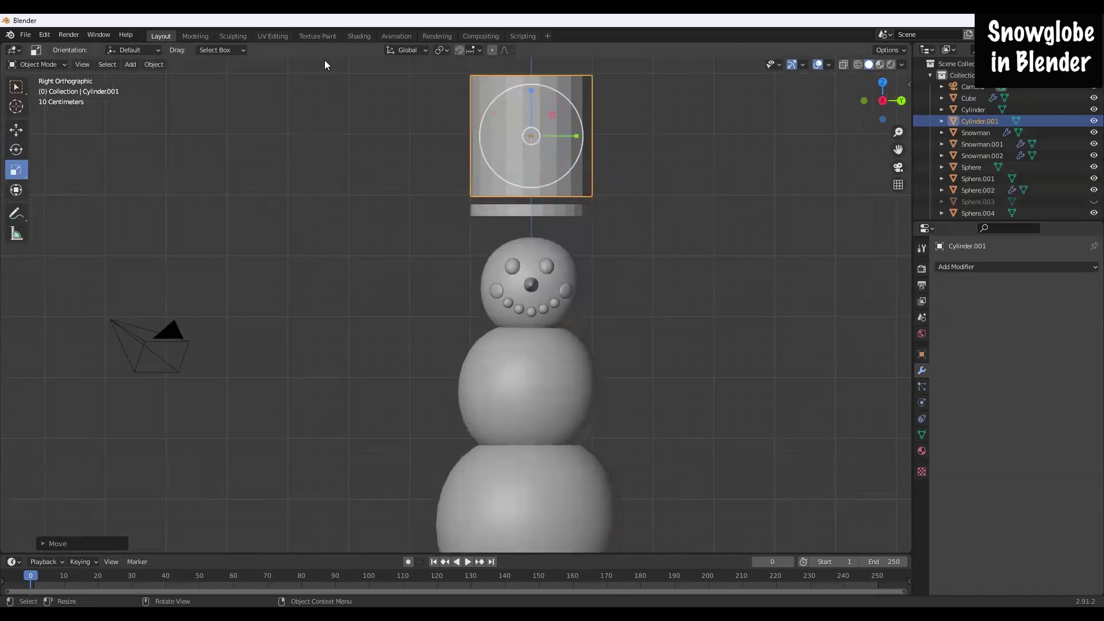
left_click_drag(503, 90, 534, 126)
key("shift+space")
key("g")
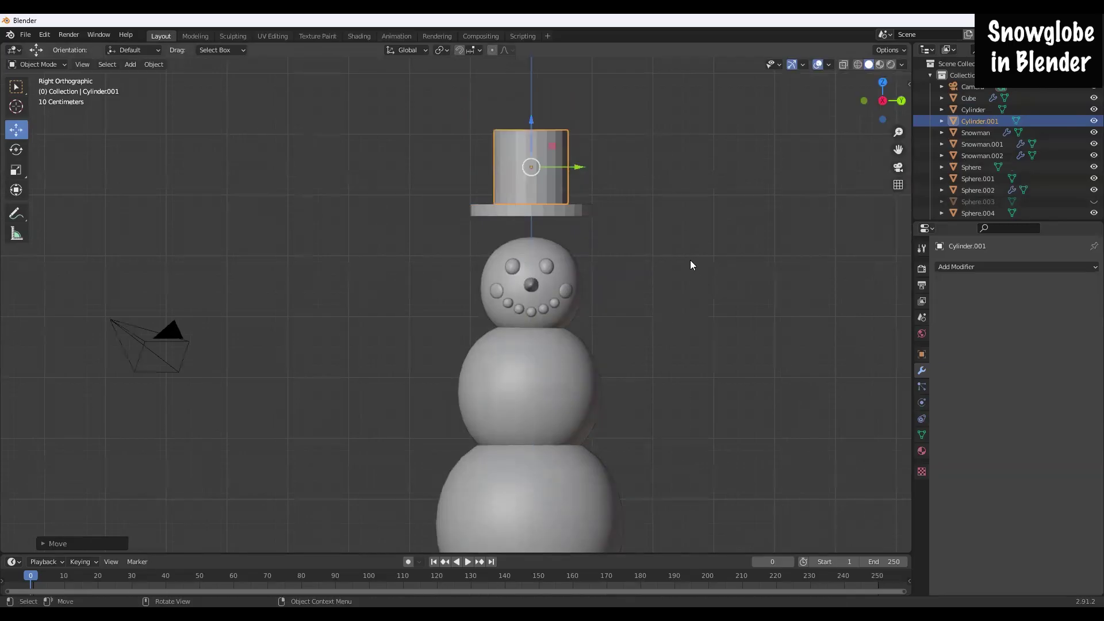
scroll(647, 247, "up", 1)
scroll(647, 251, "up", 1)
scroll(692, 216, "up", 5, "shift")
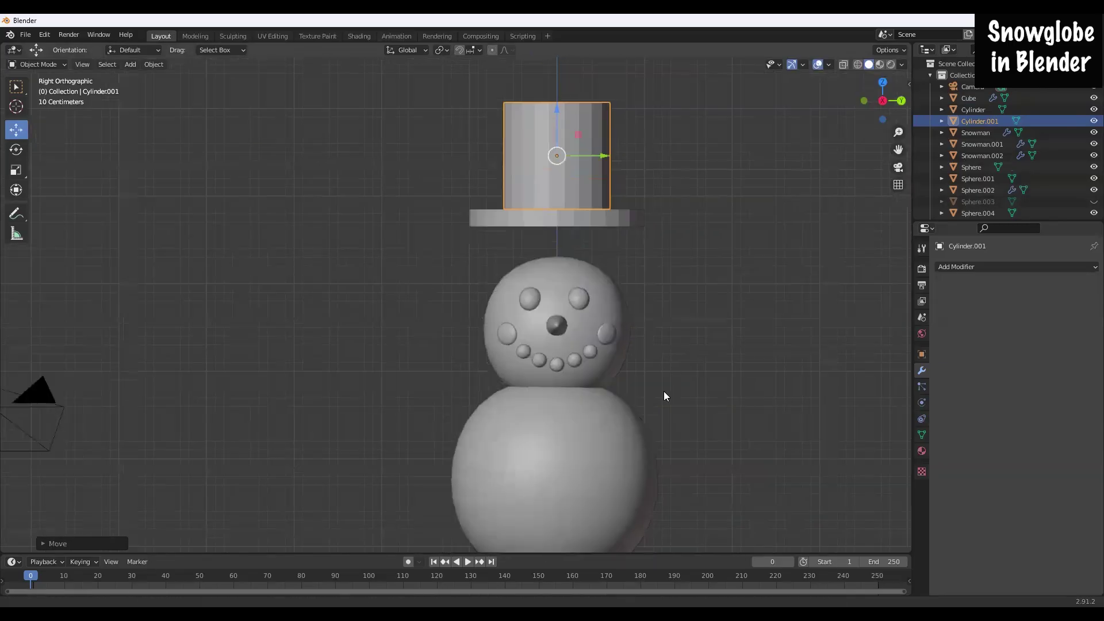
middle_click_drag(645, 307, 633, 362)
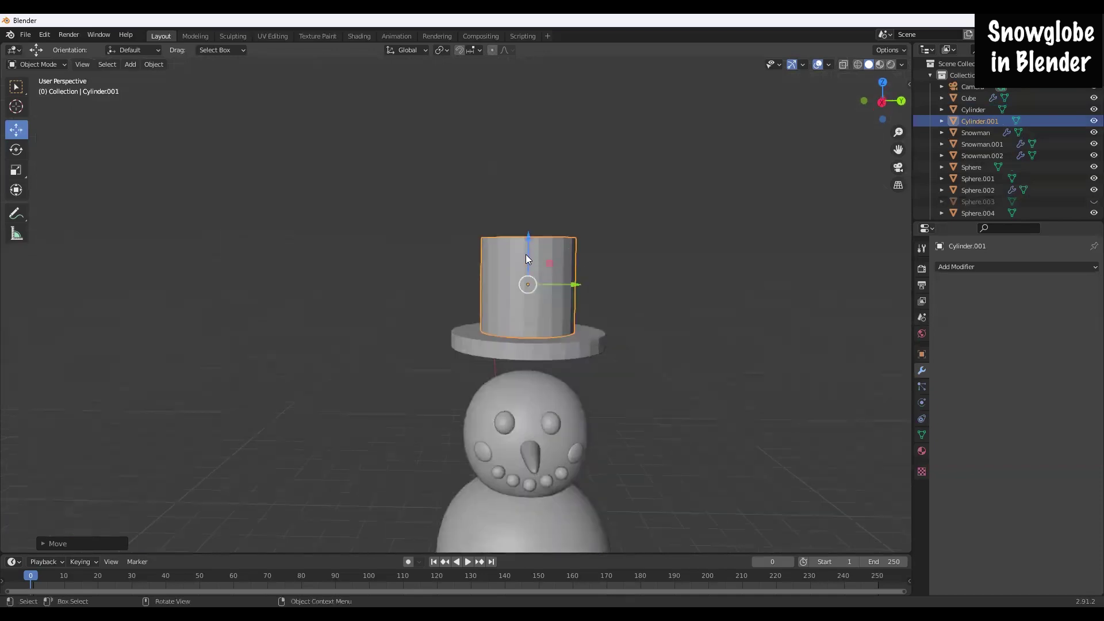
key("g")
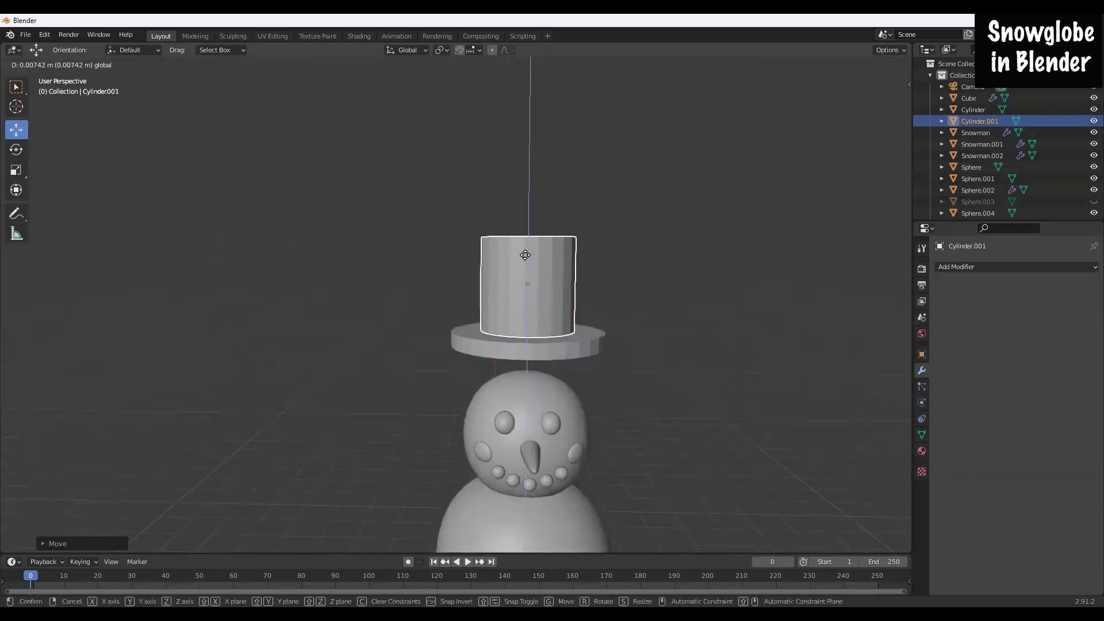
left_click(525, 255)
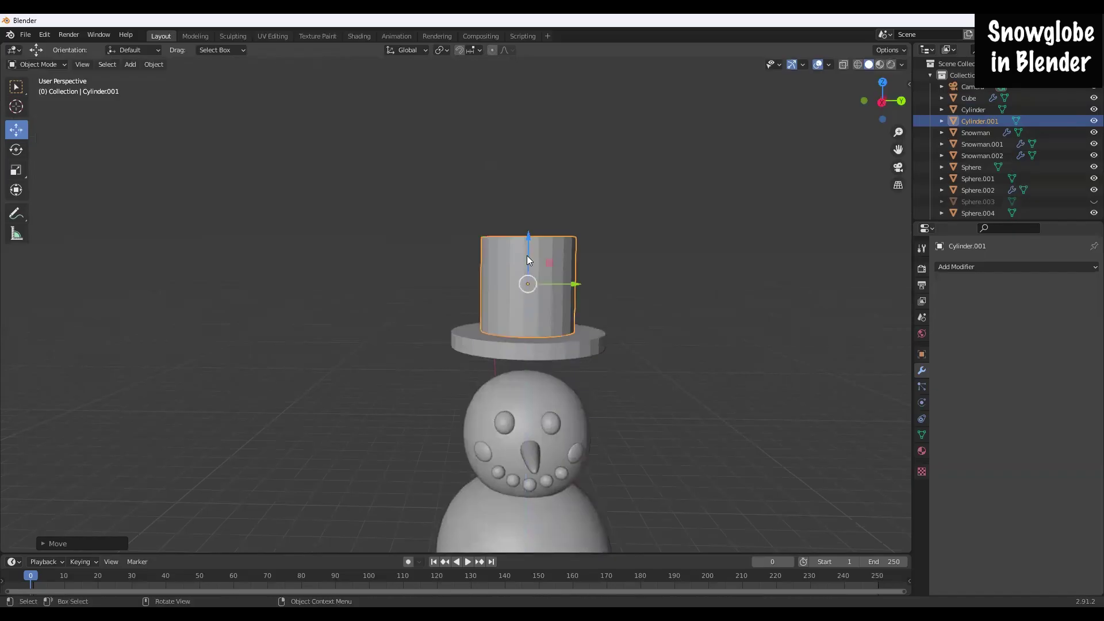
Step: In Edit Mode, select the top face of the hat crown and scale it down slightly to taper the crown upward
left_click(51, 65)
left_click(48, 87)
middle_click_drag(394, 291, 550, 197)
key("alt+a")
left_click(98, 64)
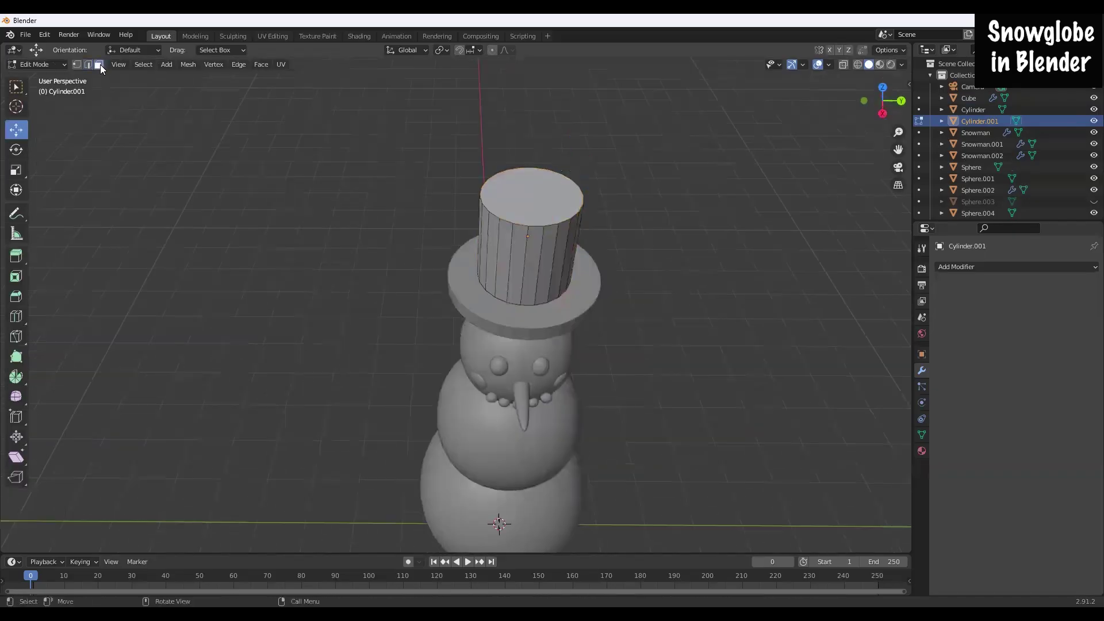
left_click(538, 199)
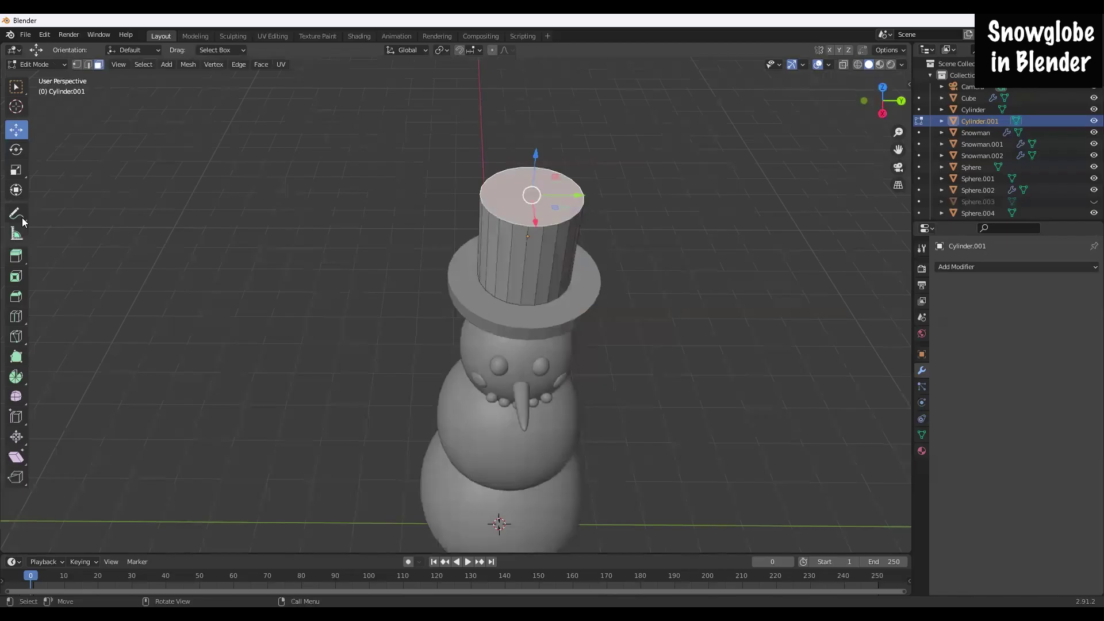
left_click(16, 151)
left_click(16, 171)
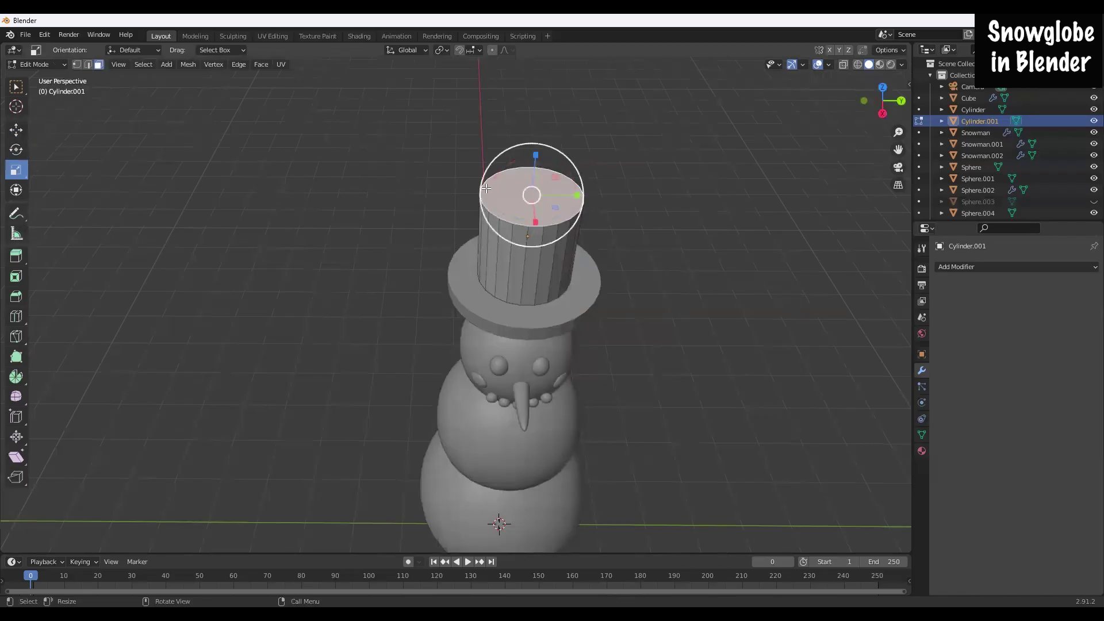
left_click_drag(486, 190, 498, 190)
middle_click_drag(697, 294, 674, 228)
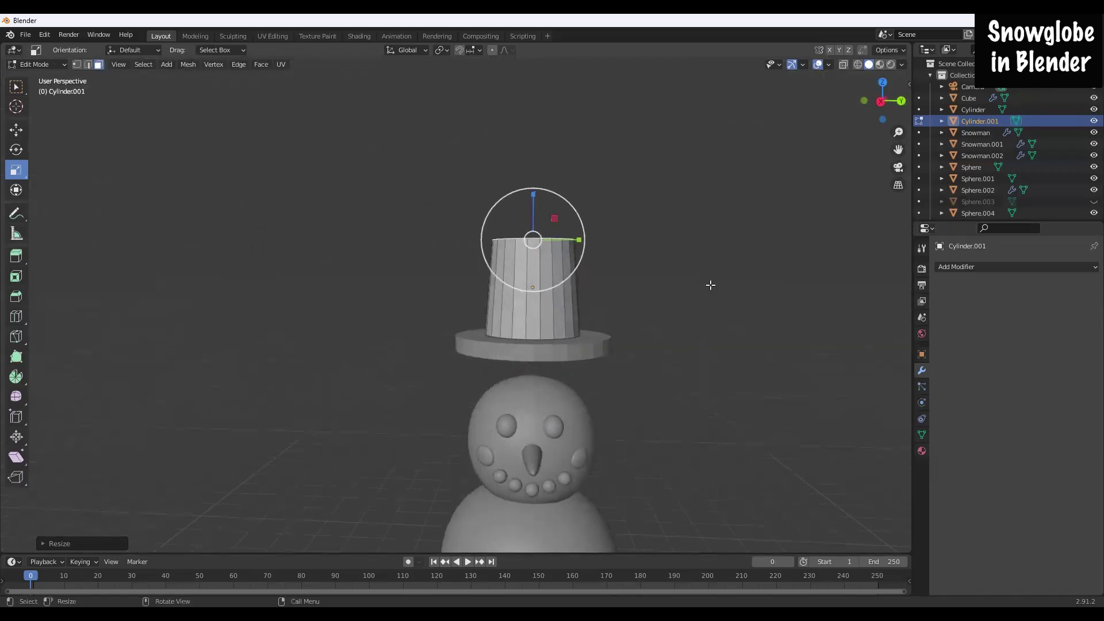
Step: Leave the crown's Edit Mode, enter Edit Mode on the hat brim and select its underside face
middle_click_drag(645, 353, 574, 399)
left_click(574, 399)
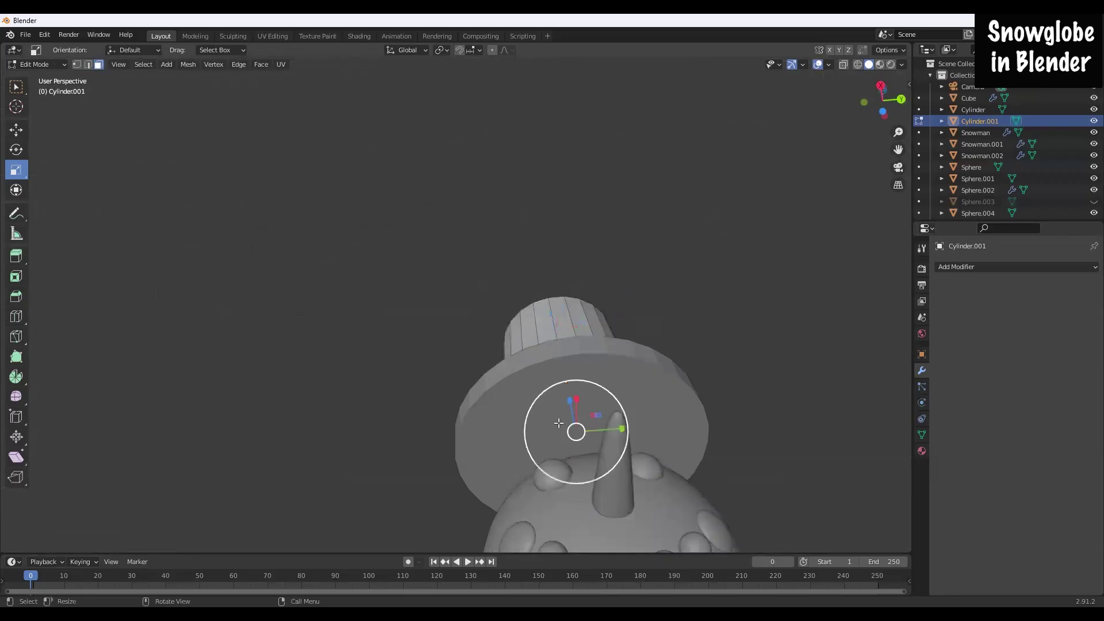
left_click(17, 104)
left_click(22, 132)
left_click(17, 88)
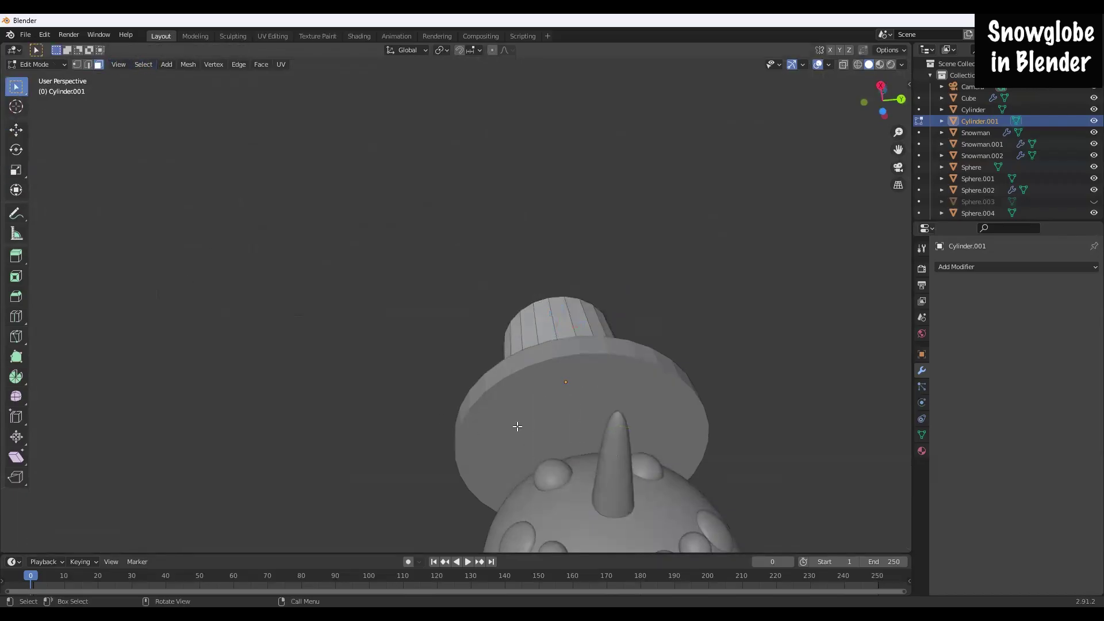
left_click(36, 64)
left_click(38, 81)
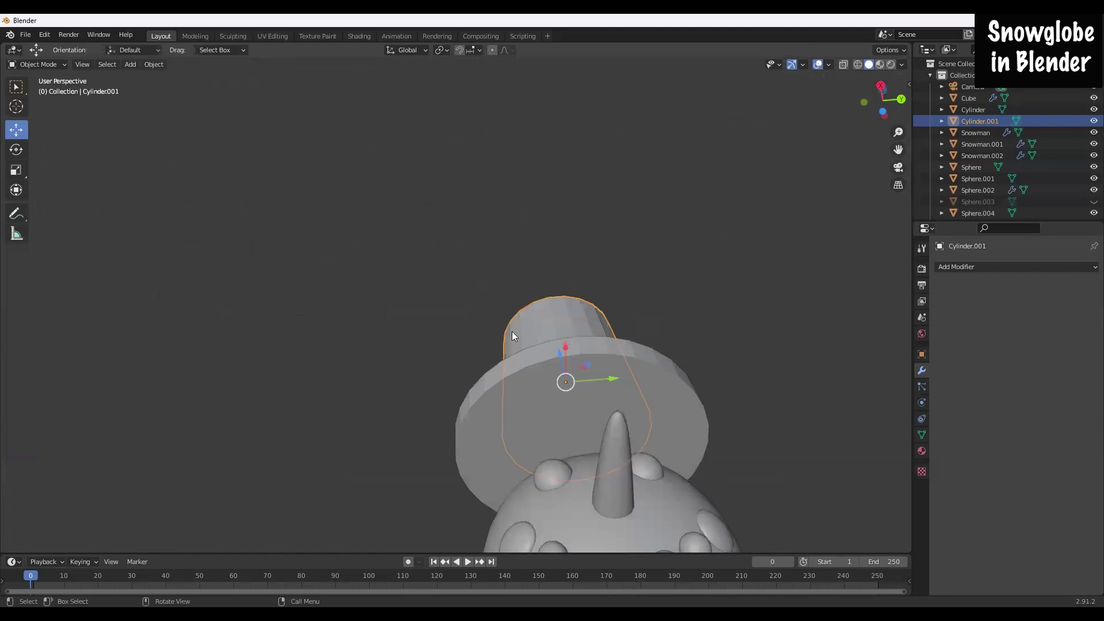
left_click(464, 415)
left_click(57, 64)
left_click(40, 90)
left_click(526, 412)
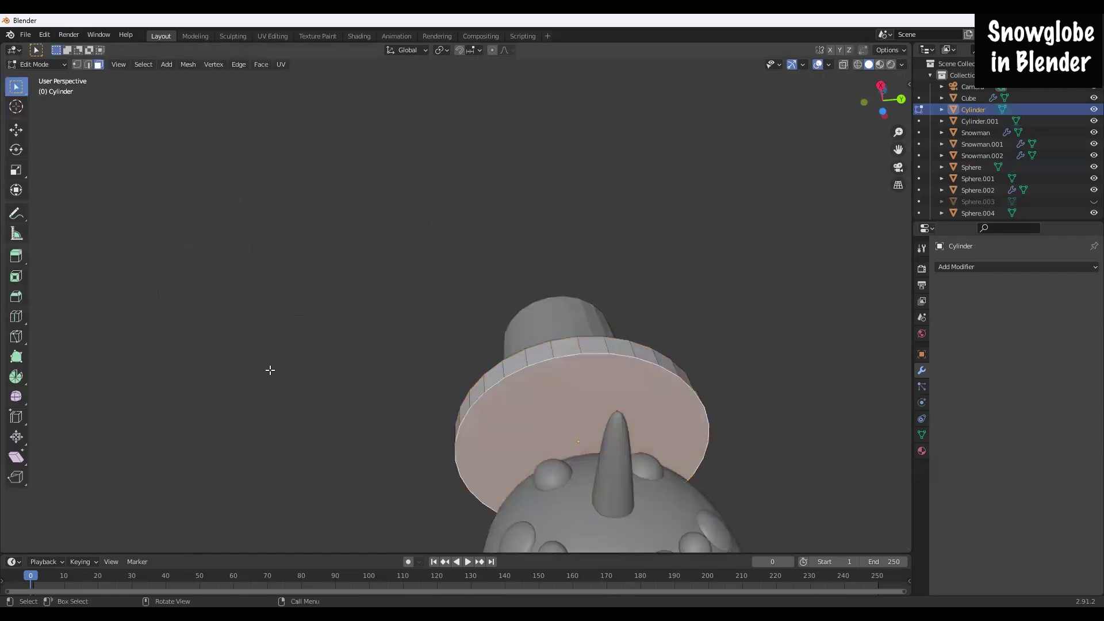
Step: Inset the brim's underside face and delete the inner face to open the hat from below
left_click(17, 276)
middle_click_drag(771, 440, 773, 471)
left_click_drag(559, 491, 548, 455)
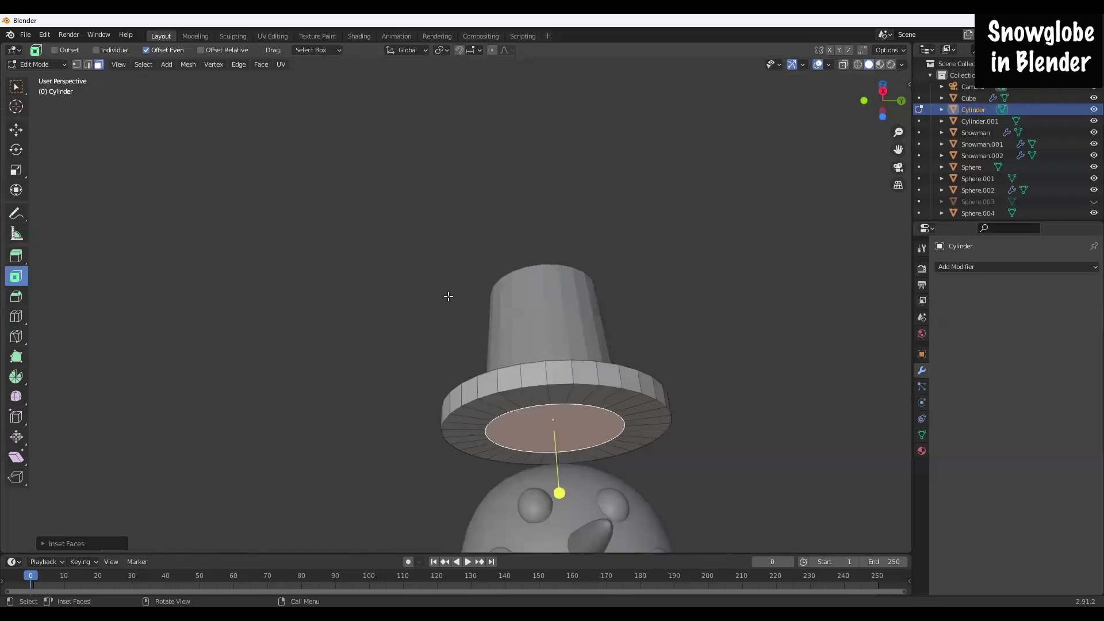
key("x")
left_click(435, 343)
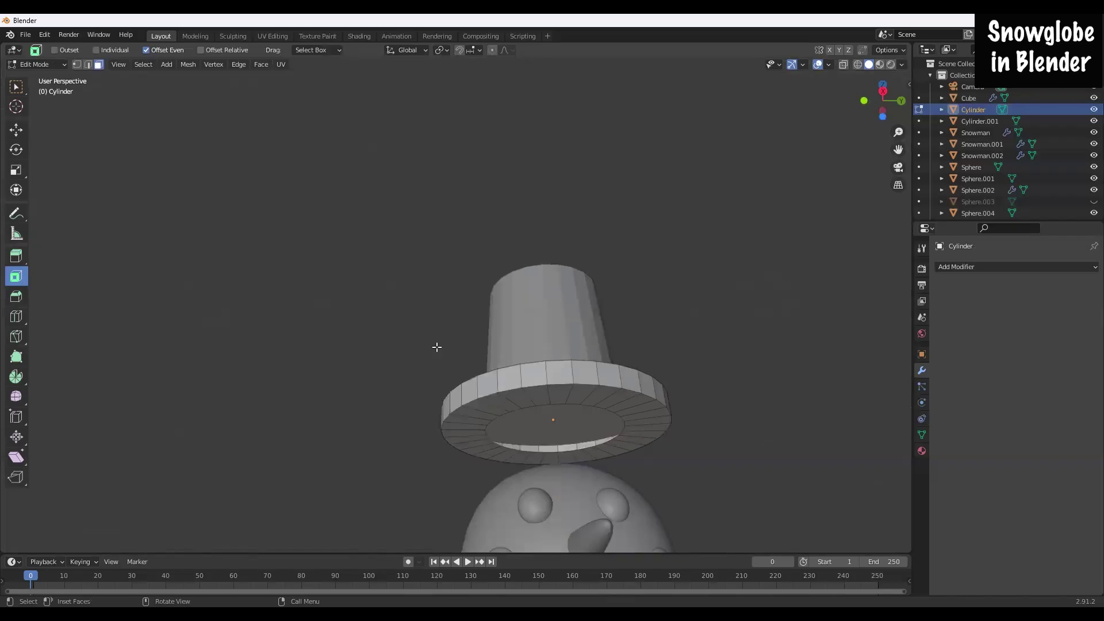
Step: Return to Object Mode, select both the hat crown and the brim, and shade them smooth
middle_click_drag(623, 433, 552, 305)
key("shift+space")
key("g")
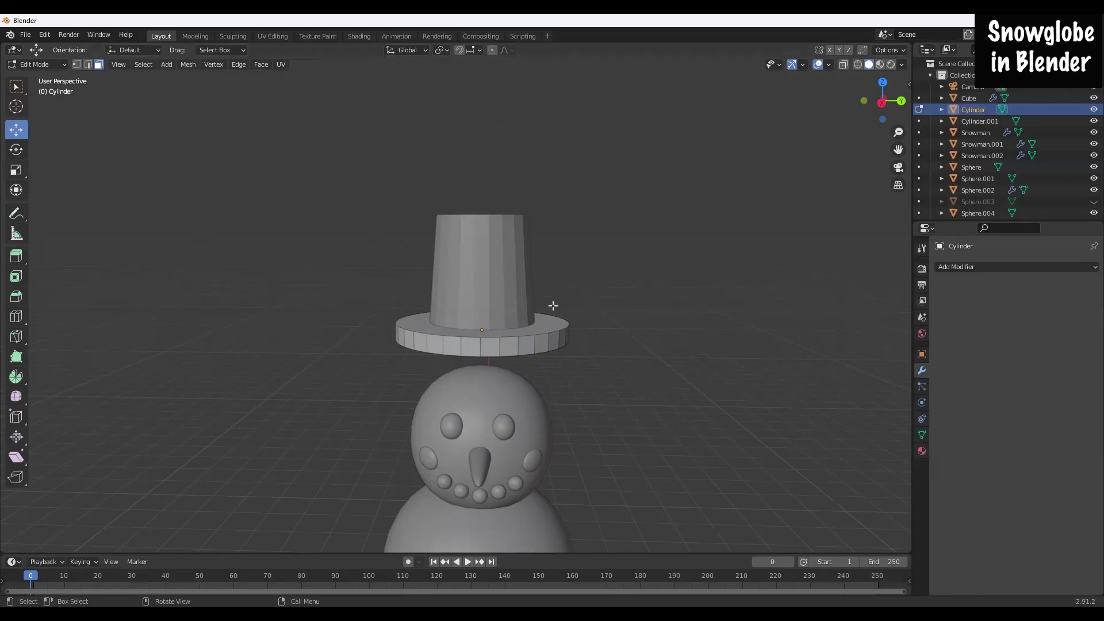
scroll(817, 236, "down", 3)
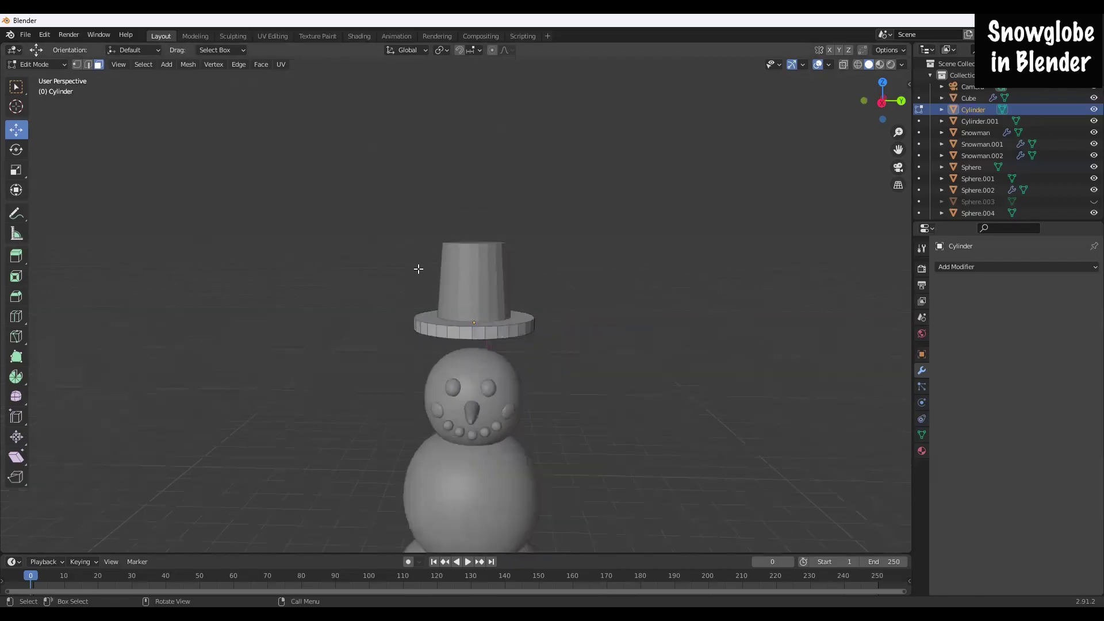
left_click(51, 64)
left_click(46, 76)
left_click(487, 283)
left_click(487, 328, "shift")
right_click(486, 268)
left_click(468, 267)
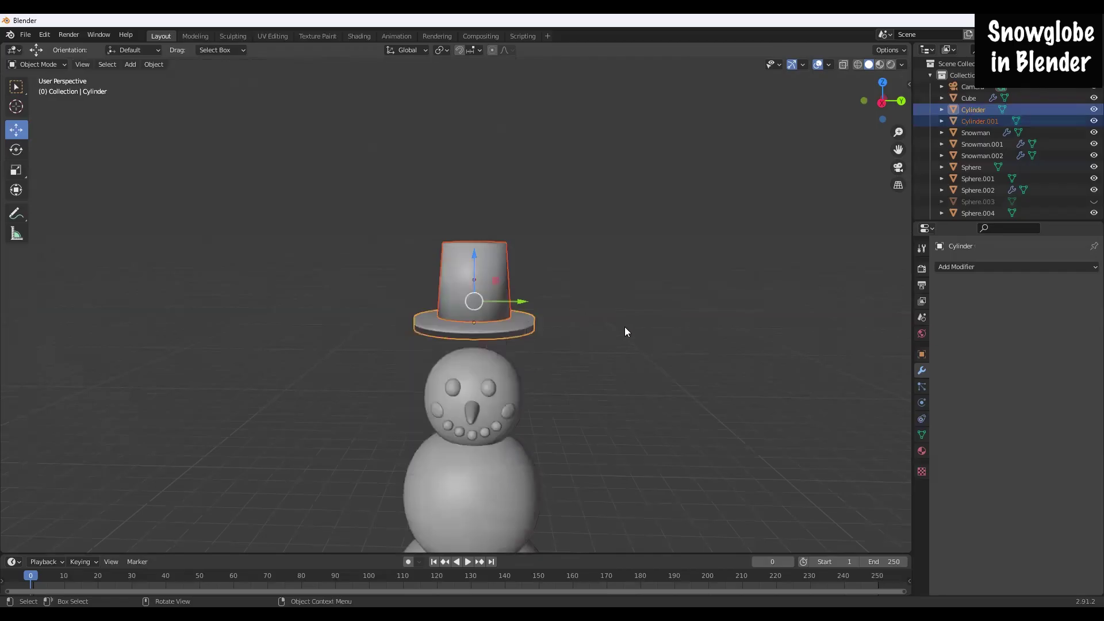
Step: Lower the crown and brim together along Z until the hat sits on the snowman's head
left_click_drag(474, 266, 475, 302)
middle_click_drag(557, 384, 556, 393)
left_click_drag(476, 295, 476, 293)
Step: Rotate the crown and brim together so the hat tilts slightly on the snowman's head
middle_click_drag(597, 328, 522, 403)
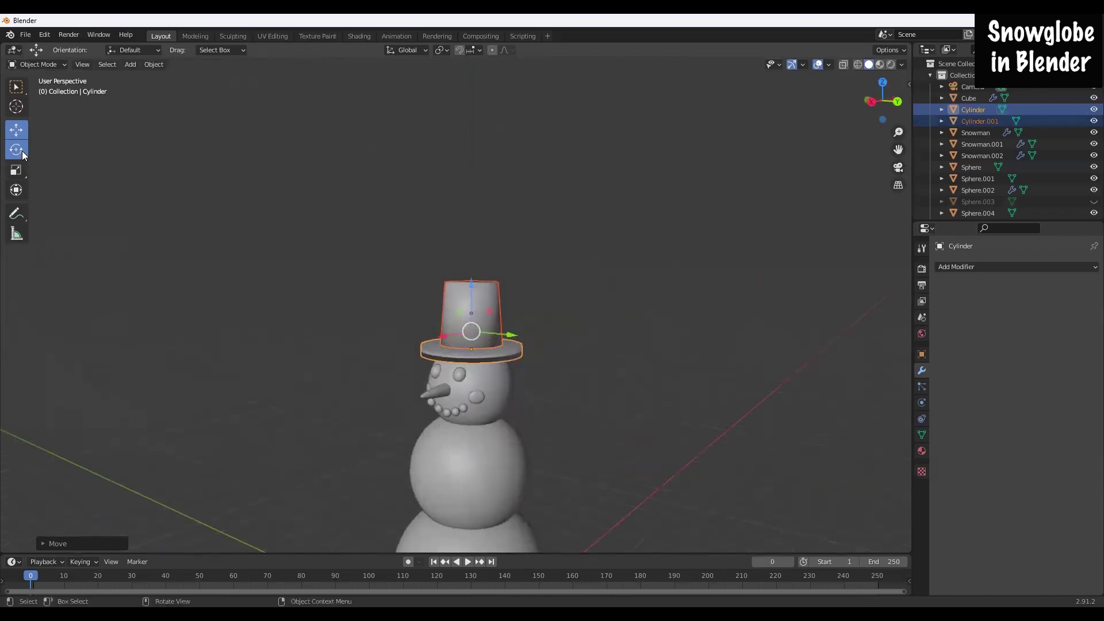
left_click(21, 151)
middle_click_drag(538, 350, 501, 304)
left_click_drag(501, 304, 503, 303)
middle_click_drag(595, 428, 435, 293)
left_click_drag(449, 292, 273, 238)
left_click(16, 128)
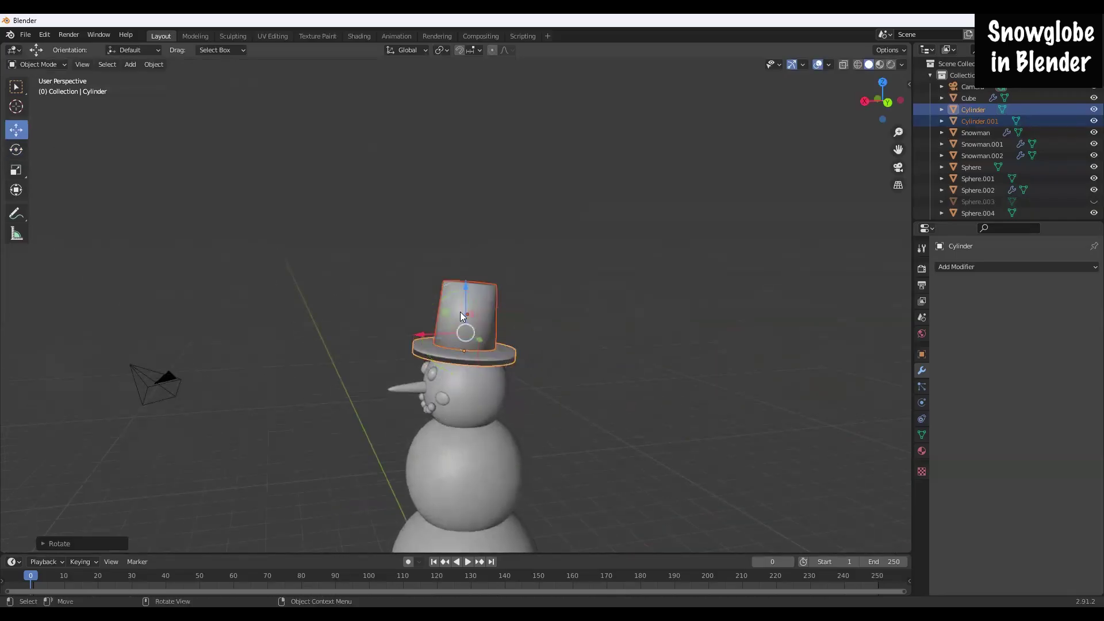
Step: Edit the hat crown in edge select mode, rotating its bottom edge loop a little and scaling it slightly narrower
left_click(460, 316)
middle_click_drag(460, 317, 474, 296)
left_click(49, 66)
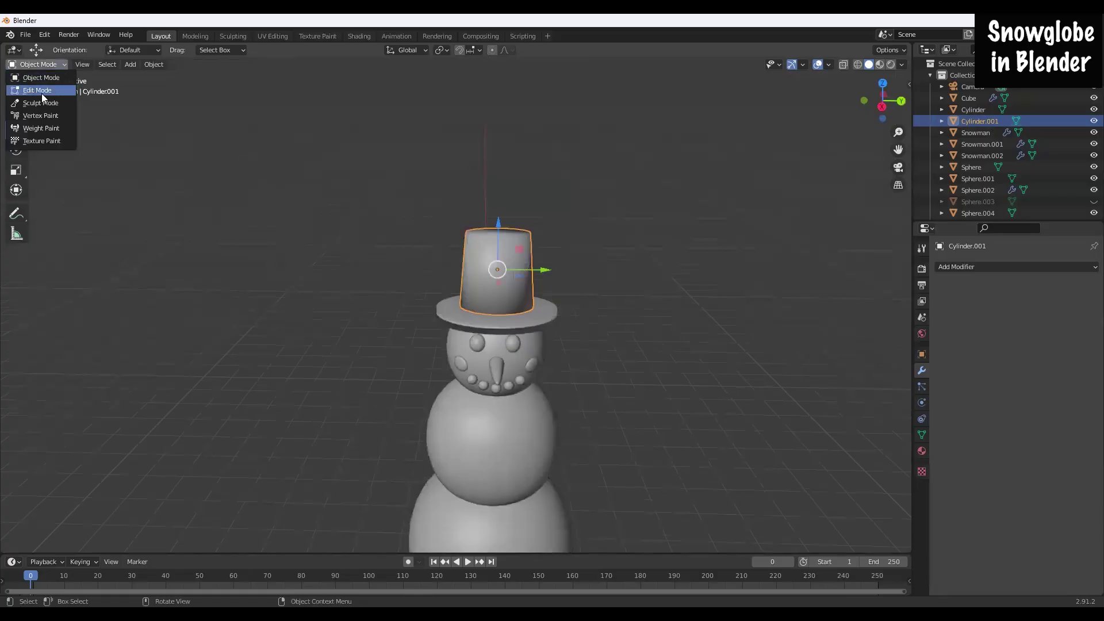
left_click(42, 91)
middle_click_drag(602, 393, 592, 388)
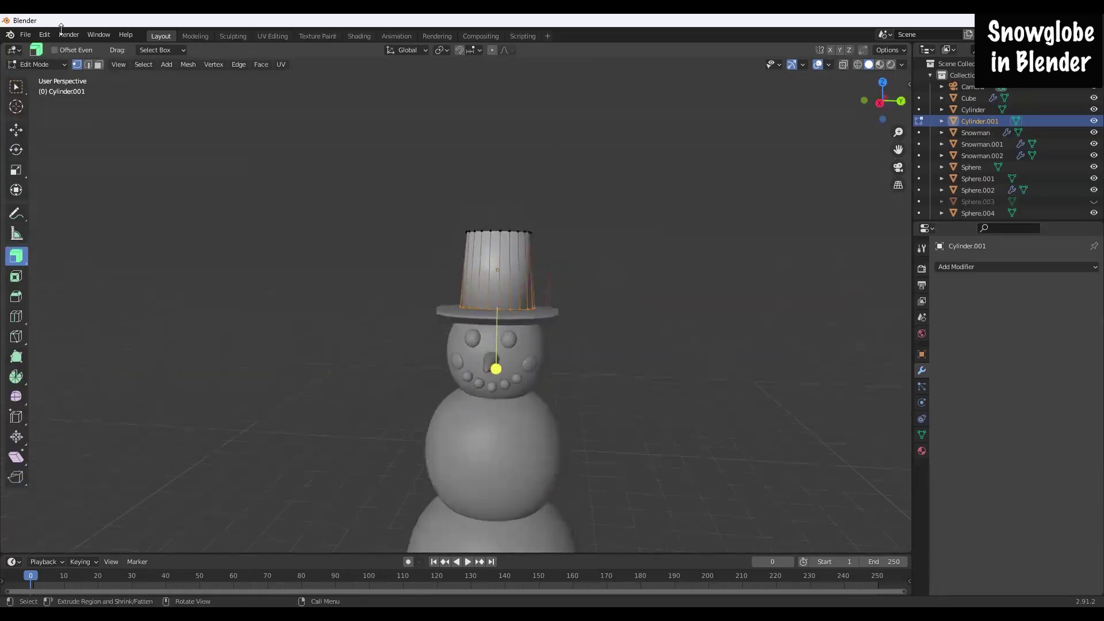
left_click(88, 65)
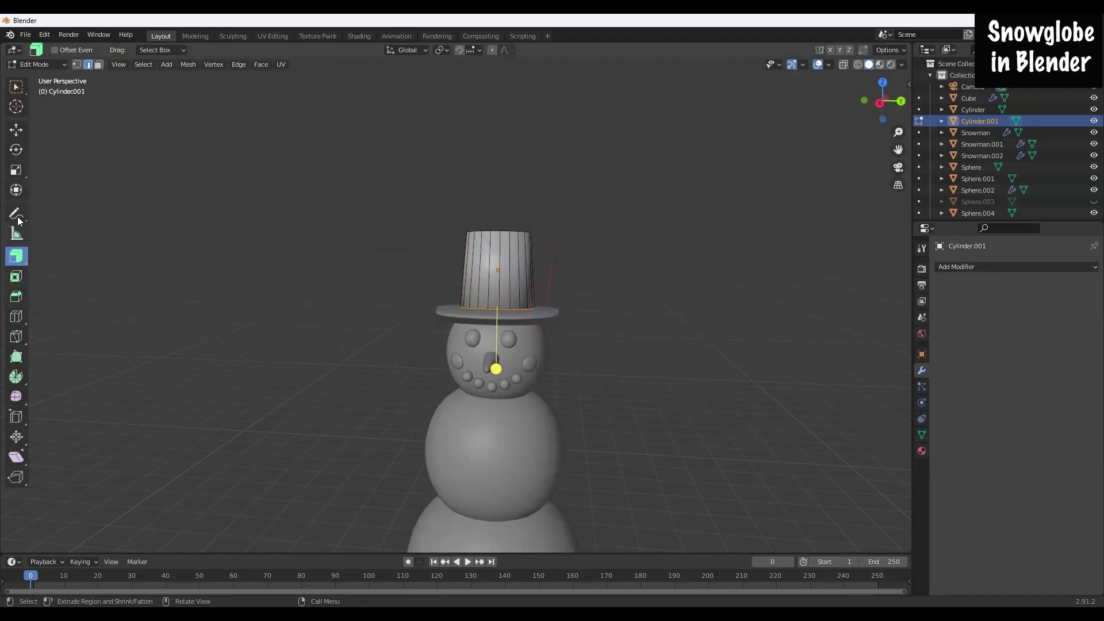
left_click(18, 152)
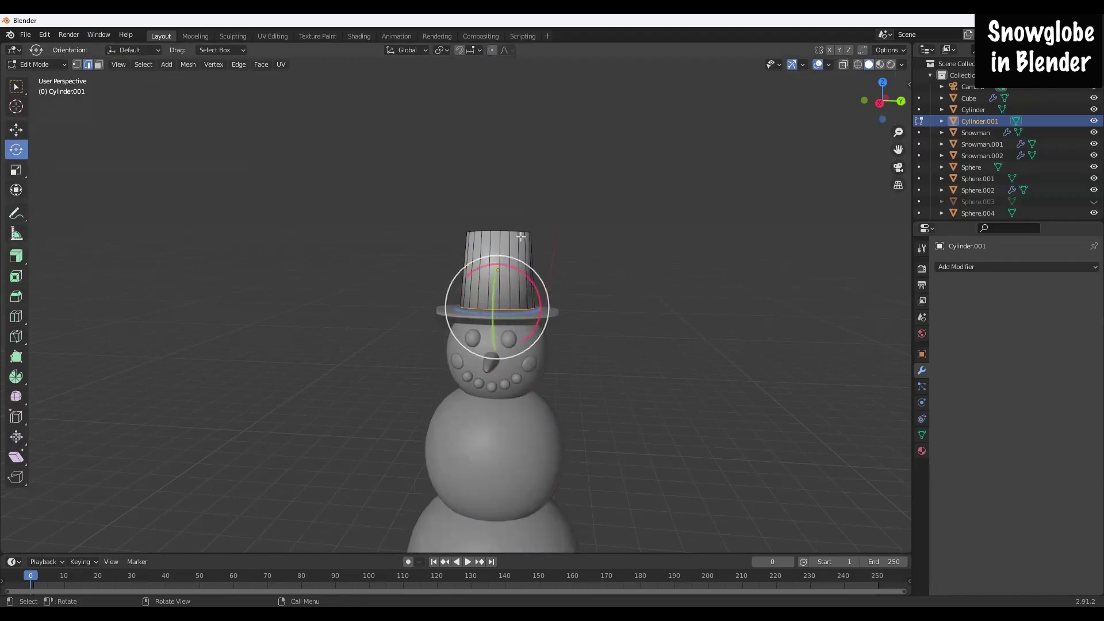
left_click_drag(538, 350, 476, 344)
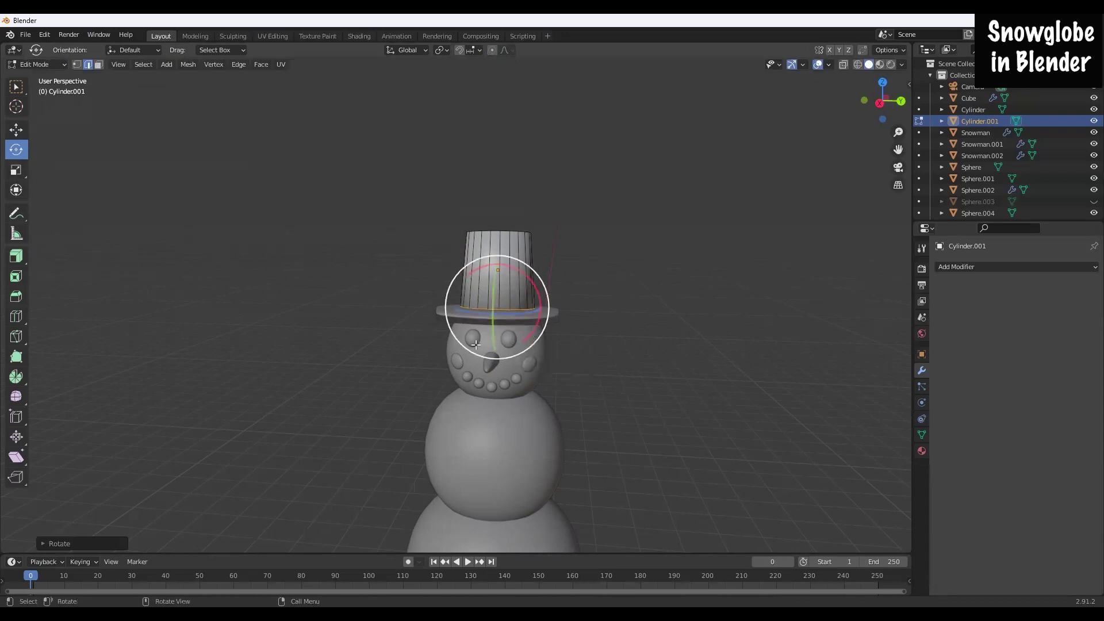
left_click(16, 169)
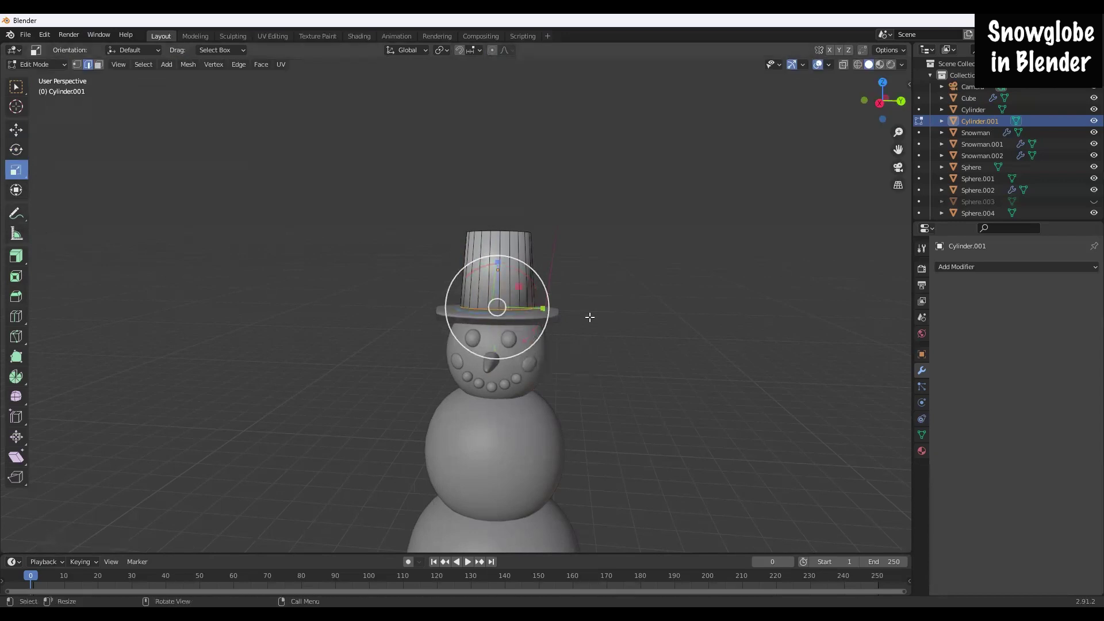
left_click_drag(546, 327, 544, 326)
Step: Select the crown's top face in face select mode and scale it up so the crown flares wider toward the top
middle_click_drag(562, 340, 583, 377)
key("3")
left_click(539, 261)
left_click_drag(544, 259, 569, 278)
middle_click_drag(591, 357, 588, 336)
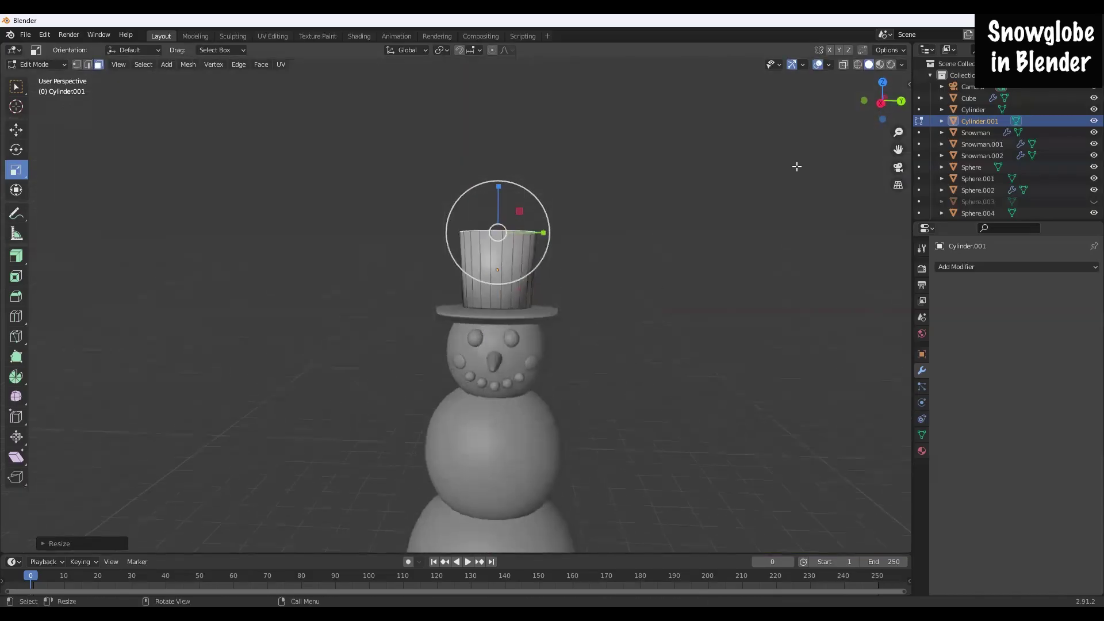
Step: From the right orthographic view, move the crown's top face down along Z to shorten the hat a little
left_click(881, 102)
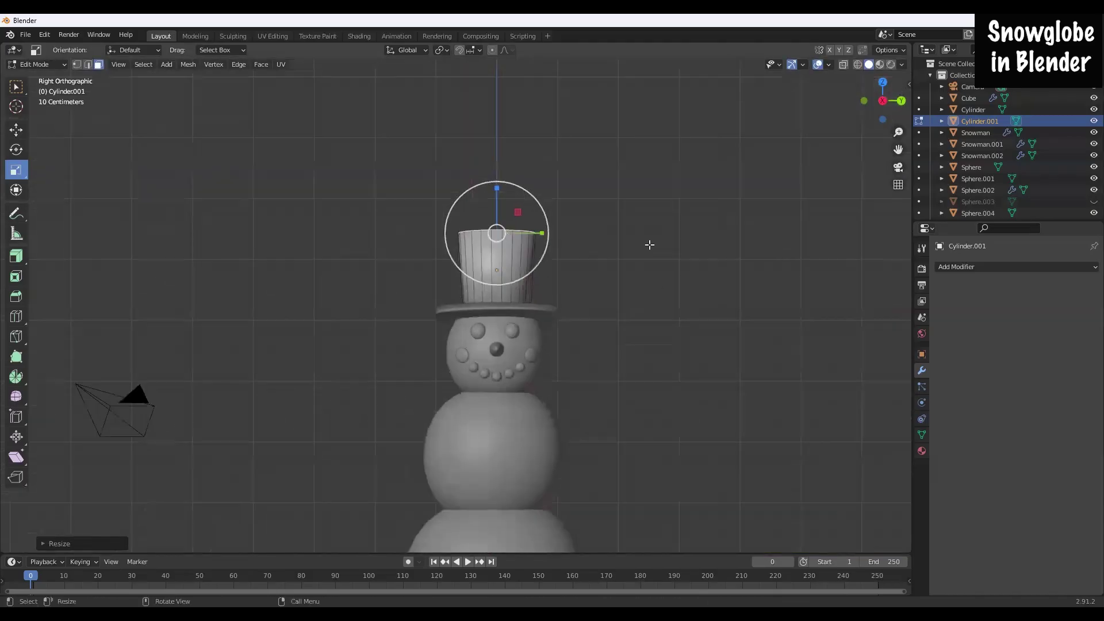
left_click(16, 130)
left_click_drag(494, 201, 504, 208)
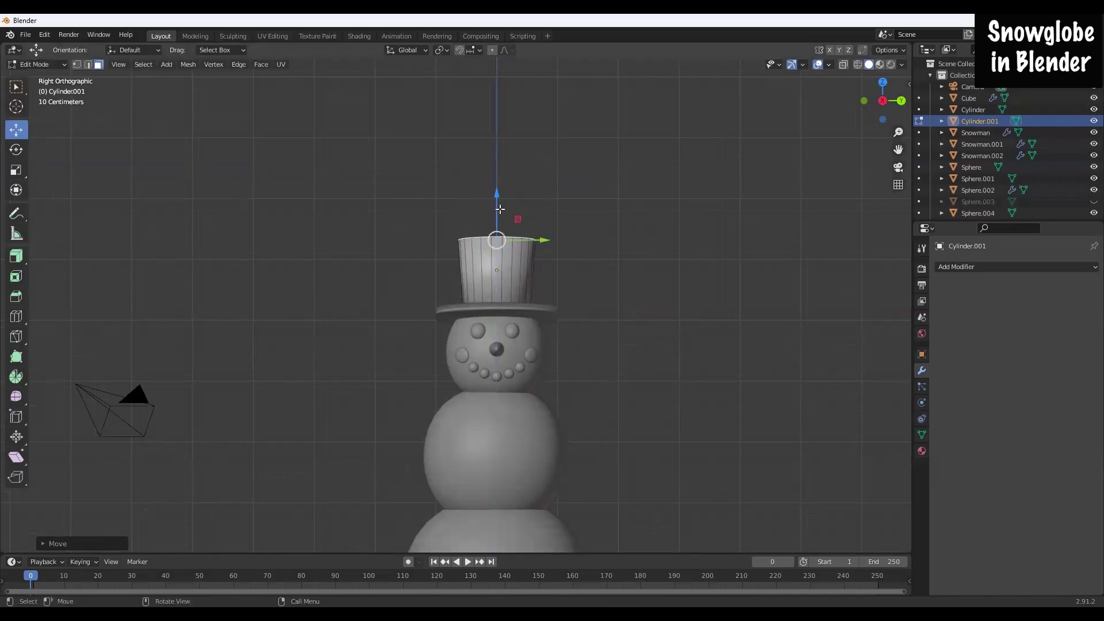
Step: Deselect the crown's top face and add a loop cut around the crown, slid down toward the brim
middle_click_drag(646, 284, 466, 297)
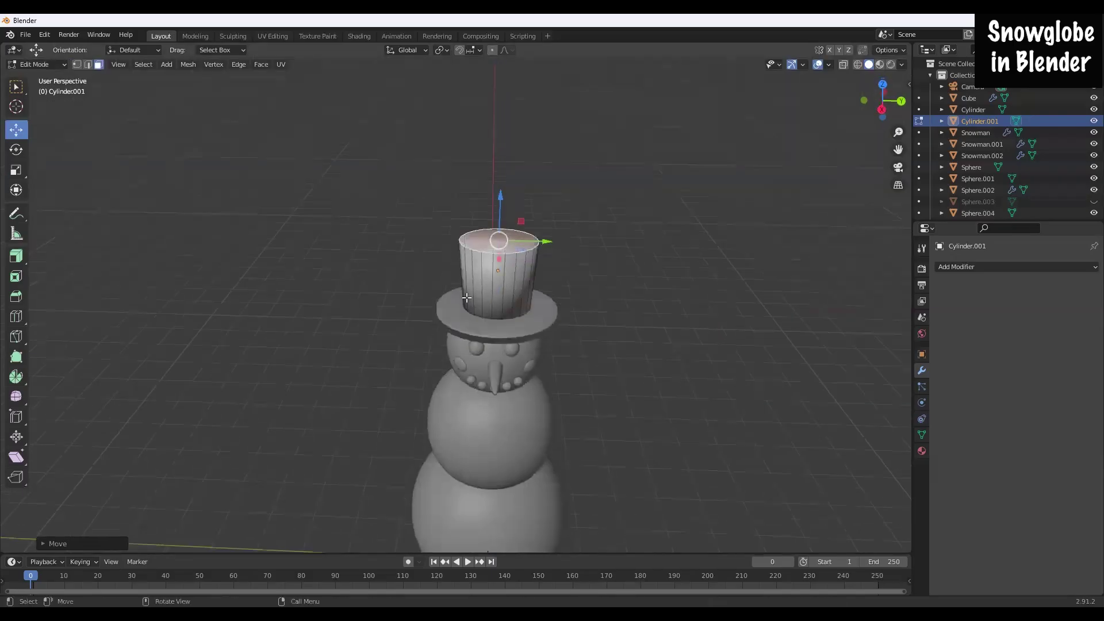
scroll(520, 315, "up", 3)
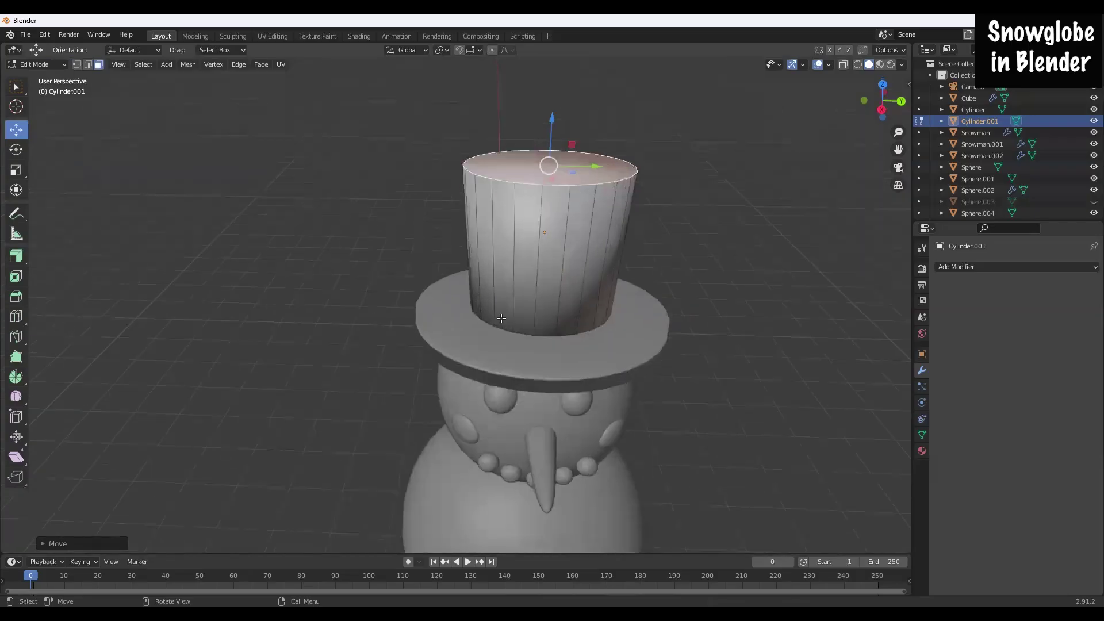
key("alt+a")
key("ctrl+r")
left_click(549, 284)
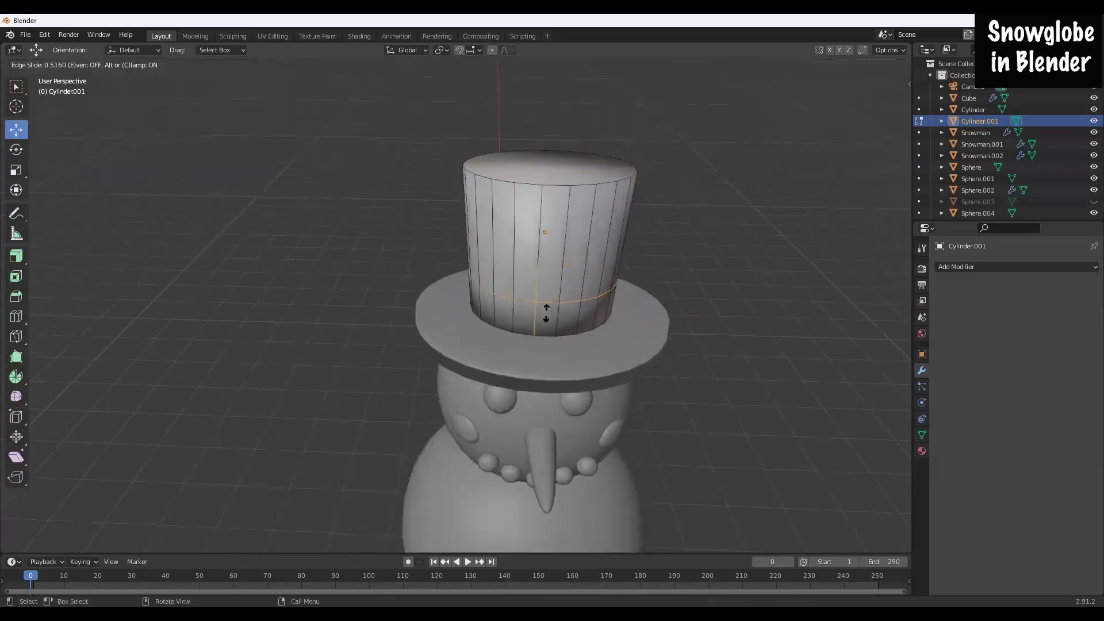
left_click(545, 312)
Step: Extrude the ring of faces below the new loop slightly outward along their normals to form a hat band
middle_click_drag(799, 392, 231, 134)
key("3")
key("alt")
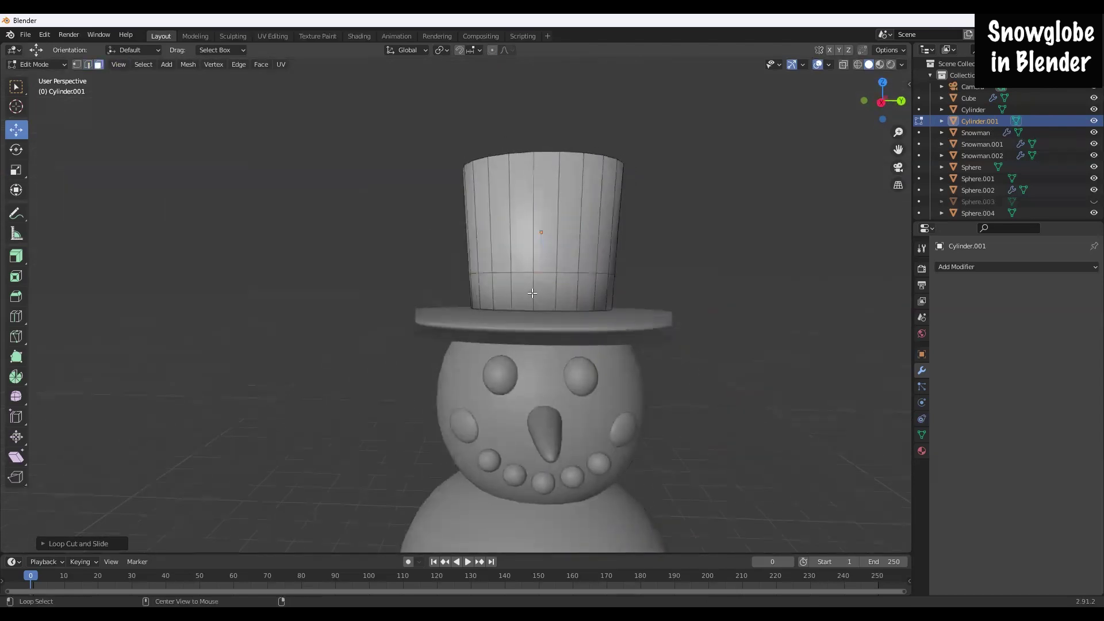
left_click(531, 293, "alt")
left_click_drag(16, 259, 91, 305)
middle_click_drag(759, 368, 521, 366)
left_click_drag(511, 365, 509, 364)
left_click(16, 86)
middle_click_drag(99, 167, 37, 55)
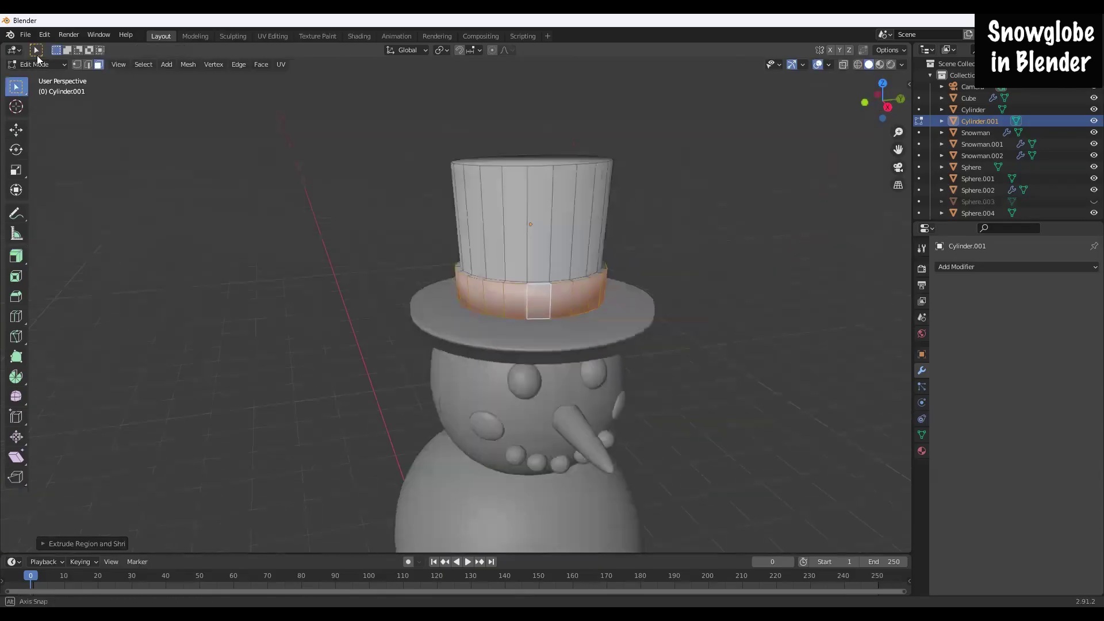
key("Tab")
Step: Add a Subdivision Surface modifier to the hat brim to round its edge
mouse_move(604, 345)
middle_mouse_down()
mouse_move(676, 378)
mouse_move(586, 391)
mouse_move(513, 288)
mouse_move(598, 325)
middle_mouse_up()
left_click(598, 325)
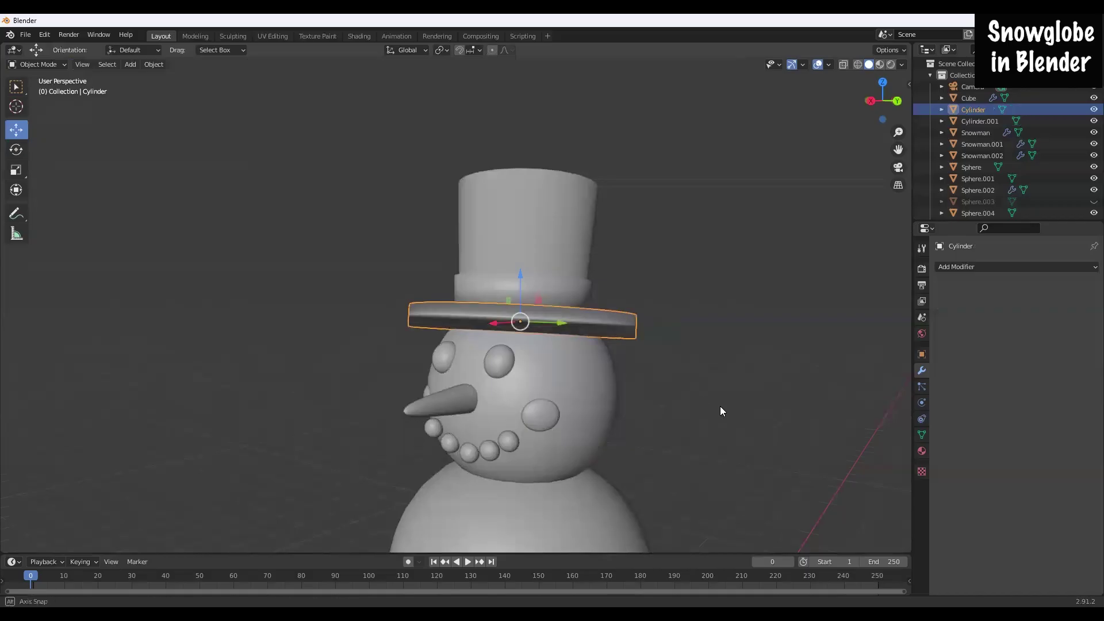
middle_click_drag(719, 405, 611, 325)
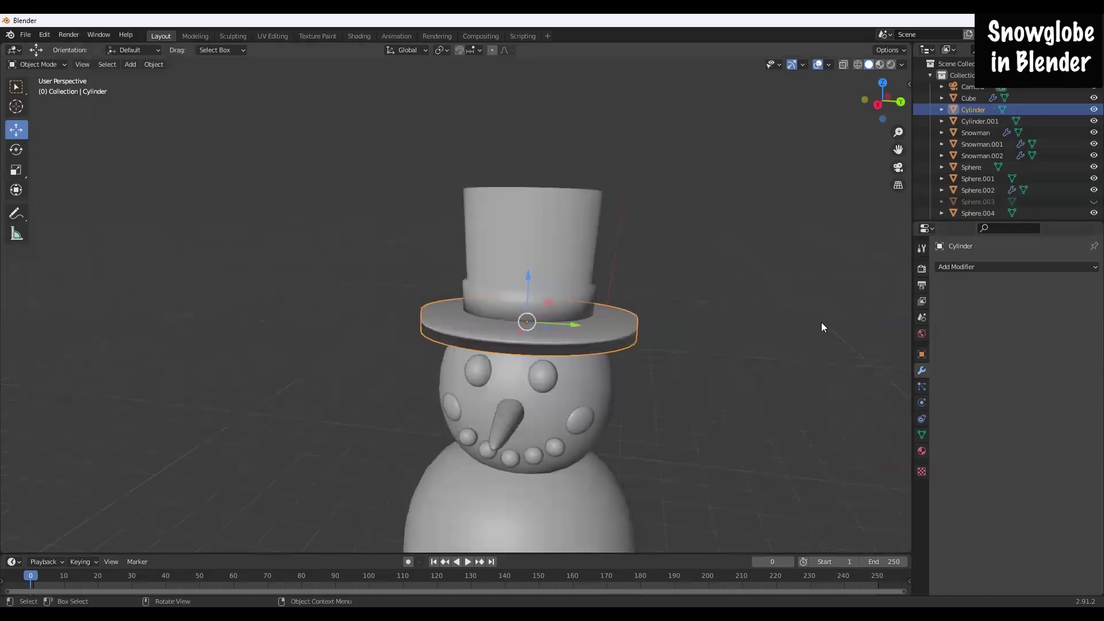
left_click(989, 267)
left_click(809, 379)
scroll(825, 151, "down", 1)
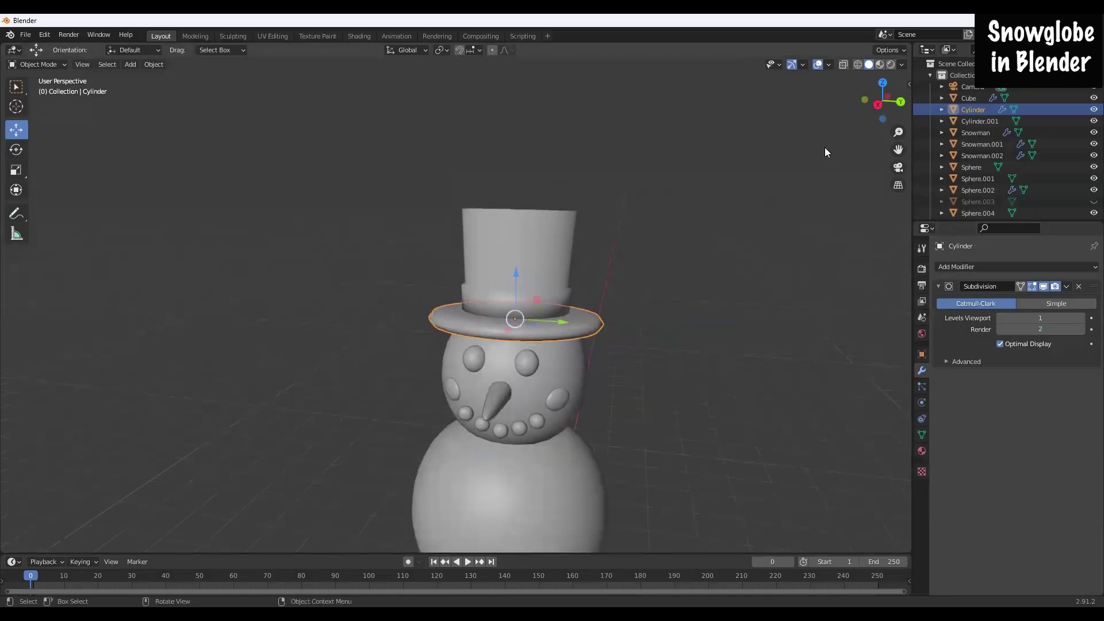
Step: From the right orthographic view, scale the hat brim up slightly
left_click(877, 105)
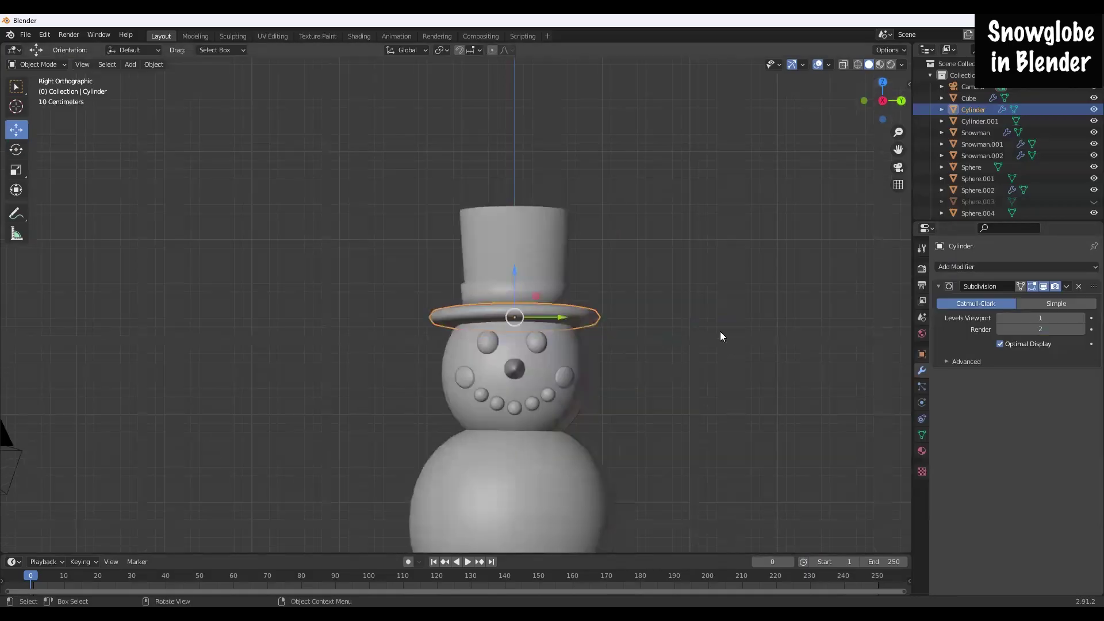
left_click(642, 362)
left_click(534, 311)
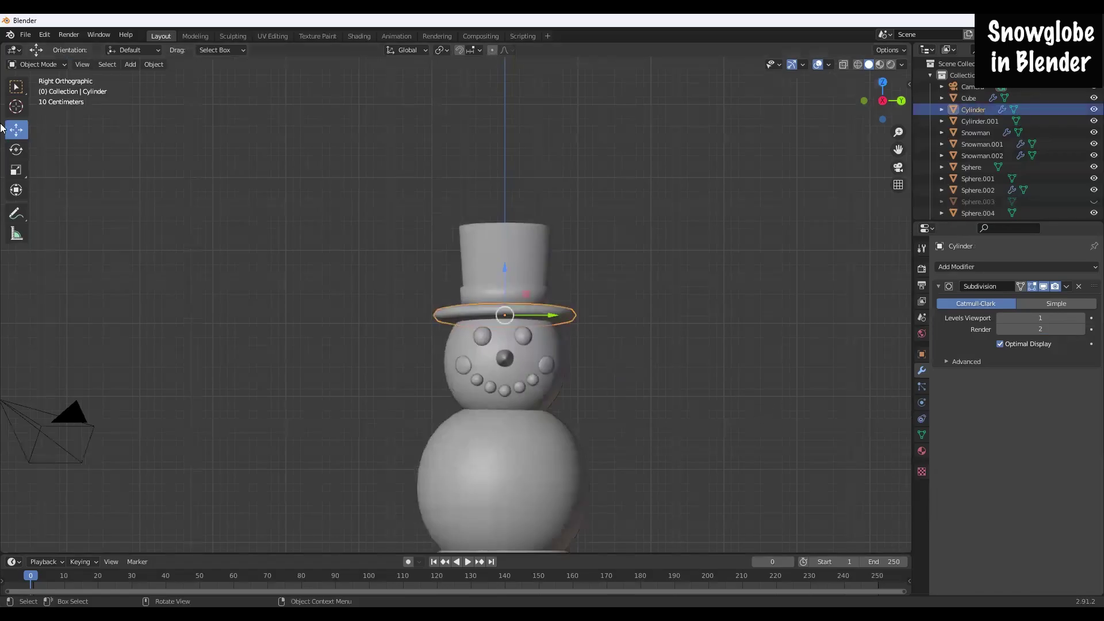
left_click(14, 172)
left_click_drag(536, 356, 541, 359)
middle_click_drag(499, 280, 498, 309)
Step: Move the hat crown down slightly along Z so it sits into the brim
left_click(16, 129)
left_click(504, 257)
mouse_move(505, 256)
left_mouse_down()
mouse_move(509, 235)
mouse_move(521, 252)
left_mouse_up()
left_click(742, 270)
Step: Bevel the crown's top edge loop by about 0.2 m with 5 segments, and return to Object Mode
key("KP_3")
left_click(493, 246)
left_click(33, 64)
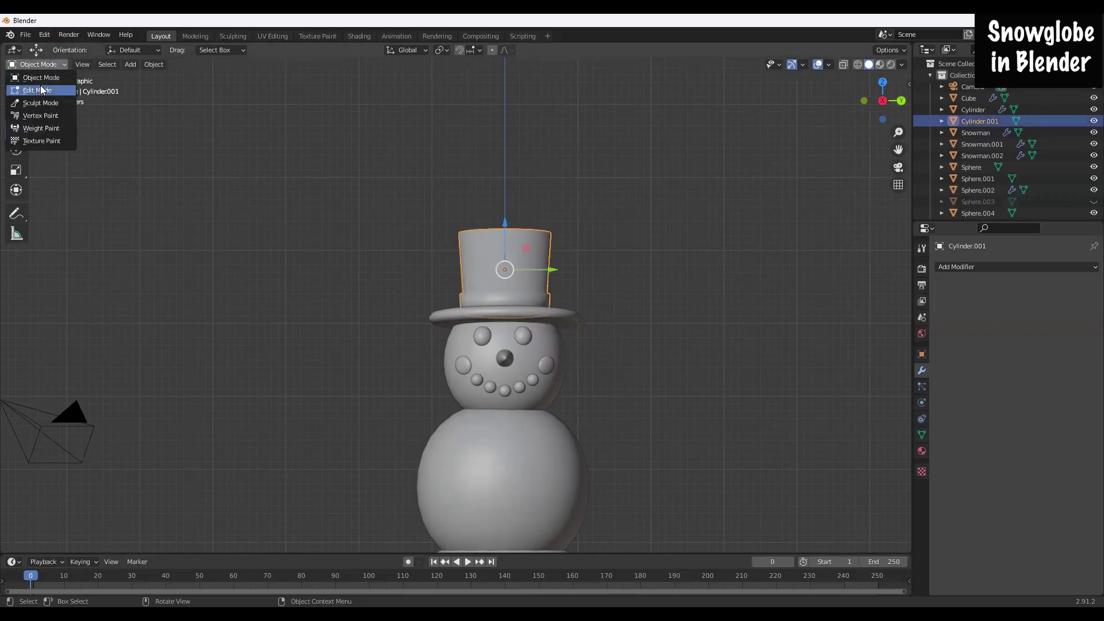
left_click(42, 90)
middle_click_drag(640, 283, 495, 251)
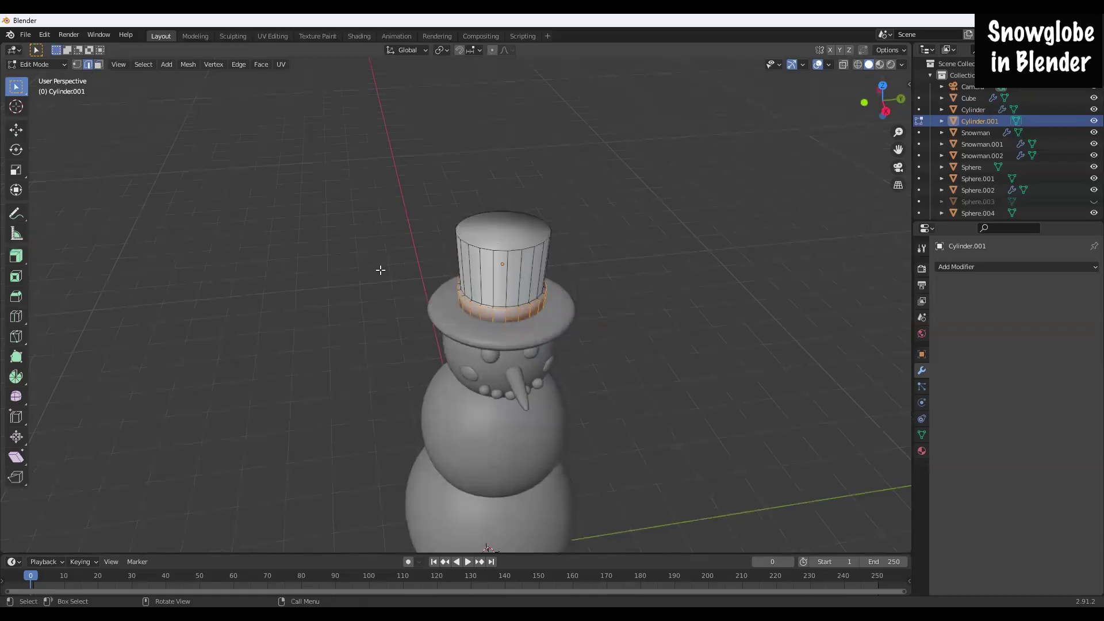
left_click(498, 251, "alt")
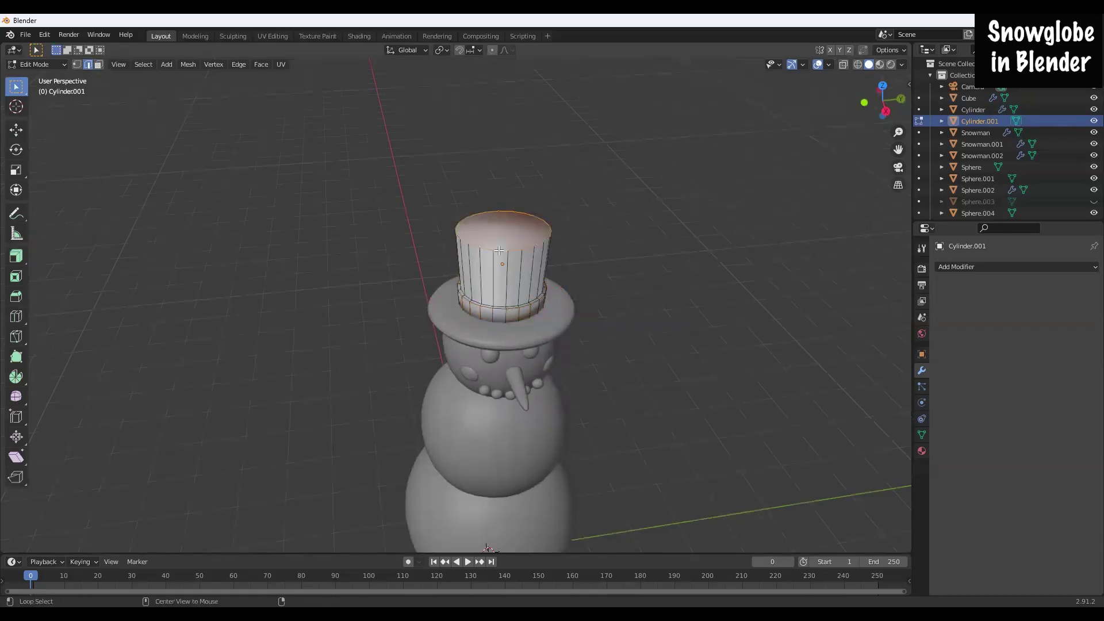
middle_click_drag(578, 305, 571, 280)
scroll(575, 279, "up", 3)
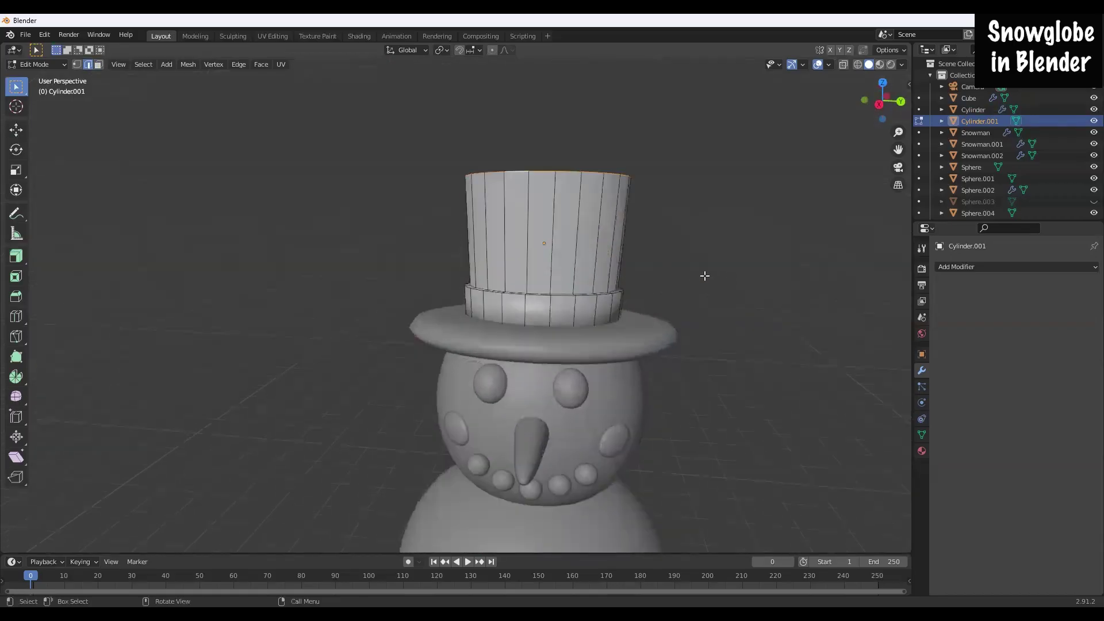
left_click(17, 297)
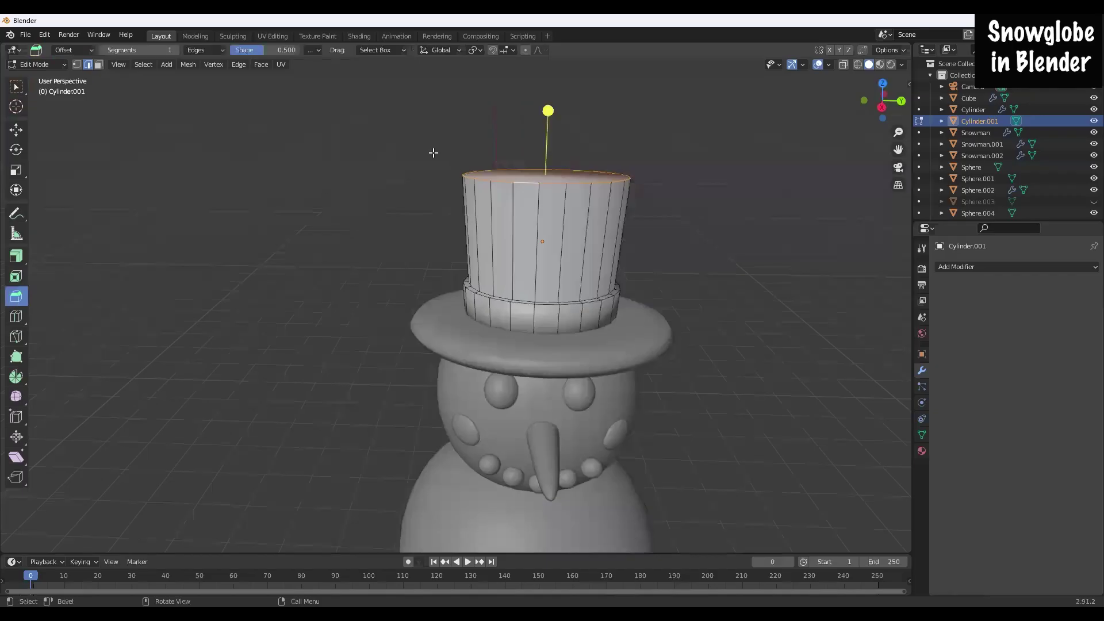
left_click_drag(542, 117, 550, 92)
scroll(545, 96, "up", 2)
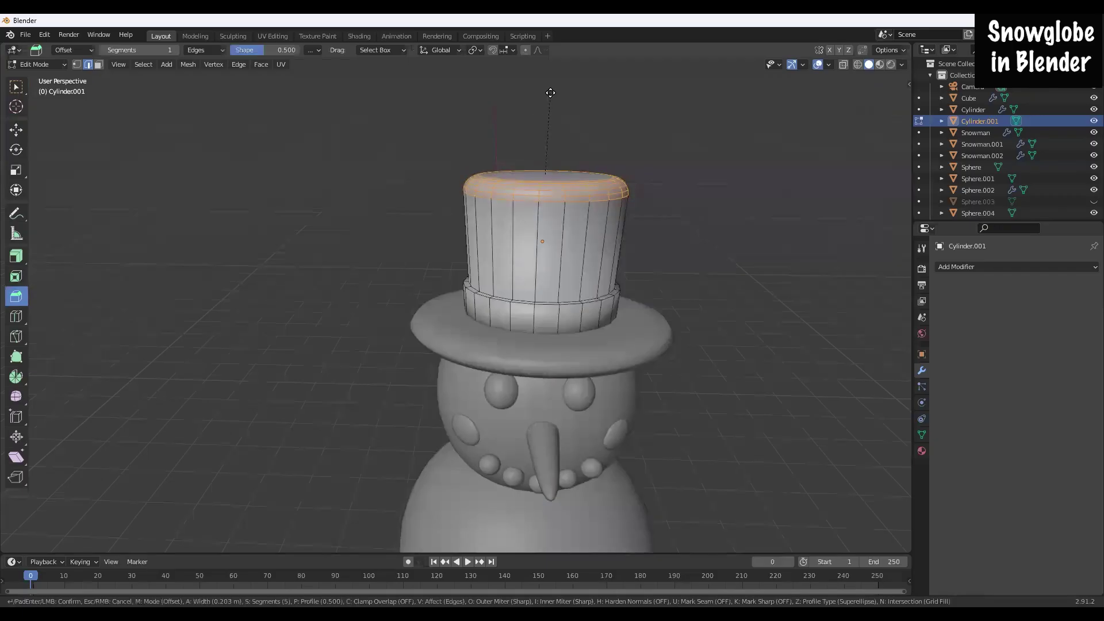
left_click_drag(550, 93, 552, 91)
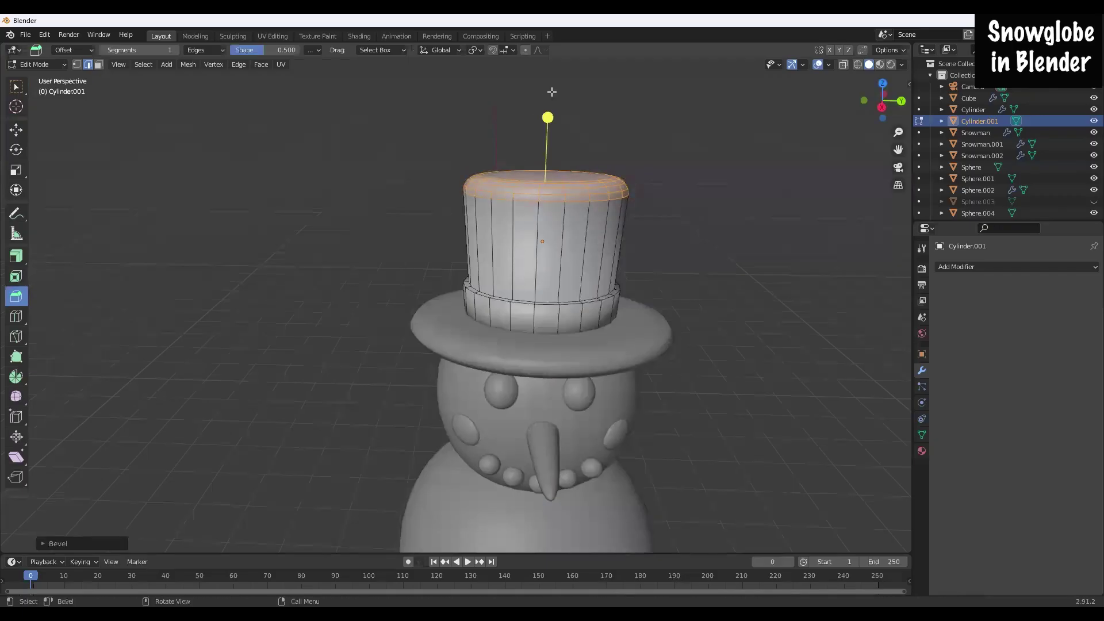
left_click(46, 64)
left_click(34, 76)
scroll(747, 218, "down", 3)
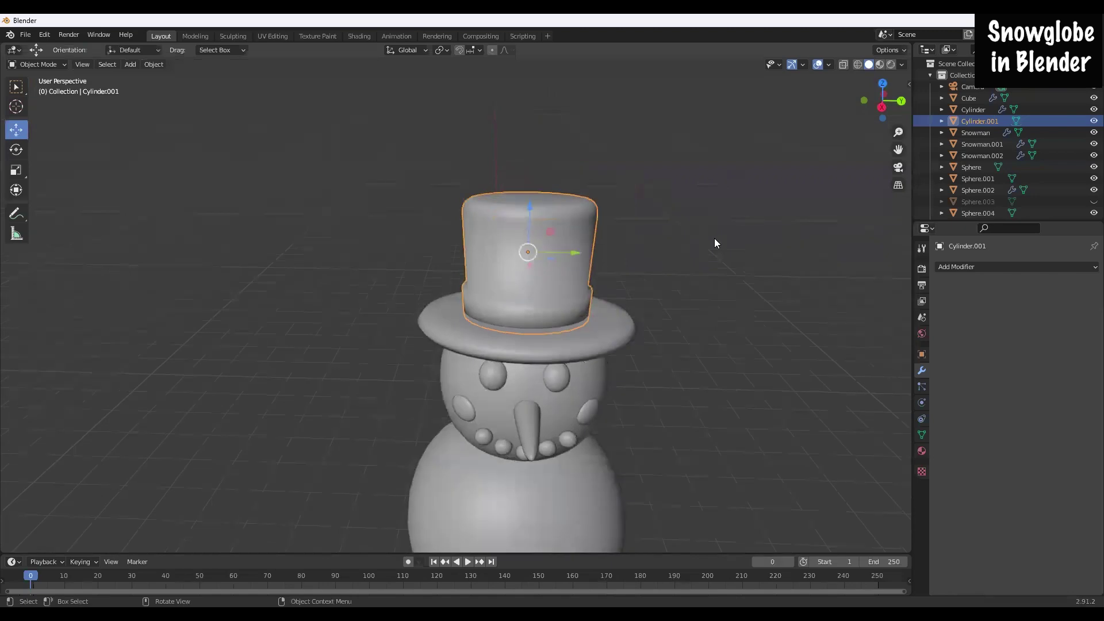
middle_click_drag(660, 318, 655, 276)
middle_click_drag(724, 207, 712, 204)
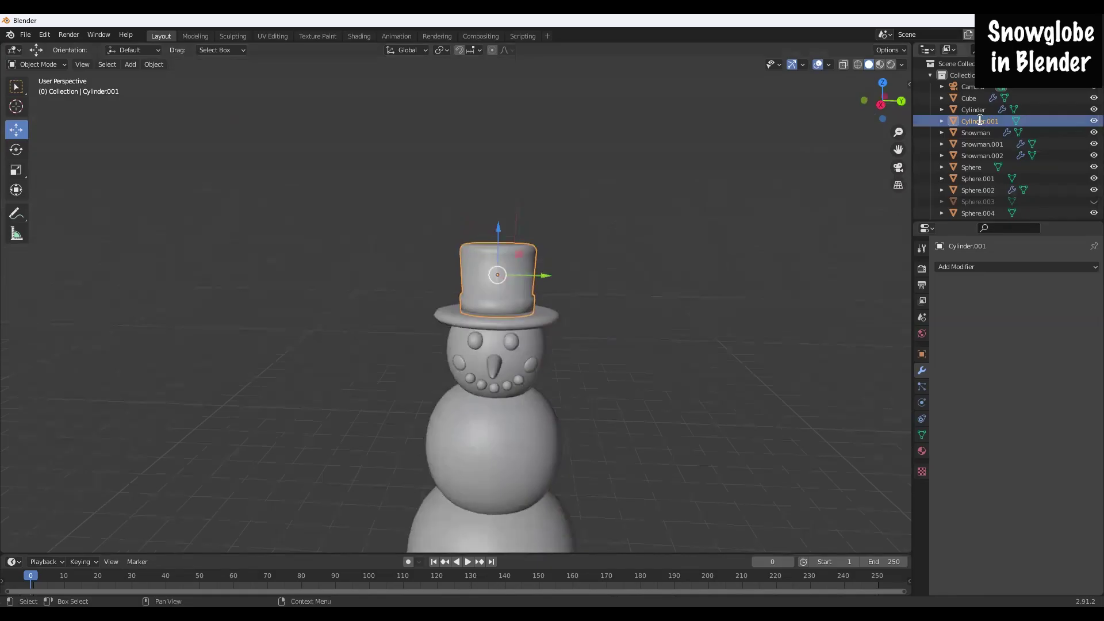
Step: Rename the crown object Hat-Top in the outliner
double_click(1003, 120)
type("T")
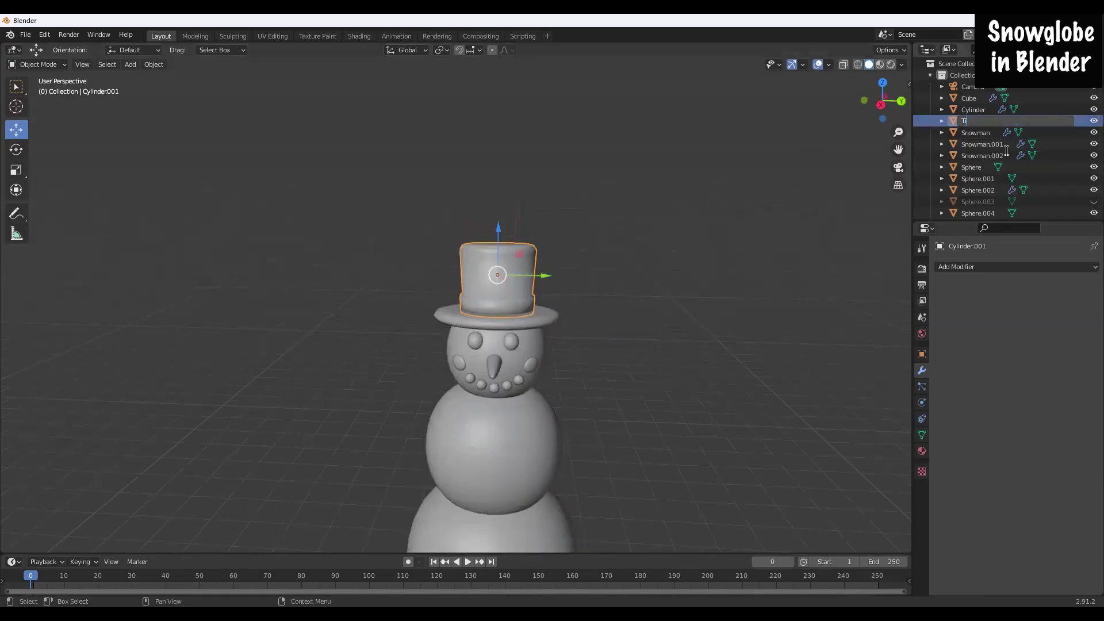
key("BackSpace")
type("hAt-Top")
key("Return")
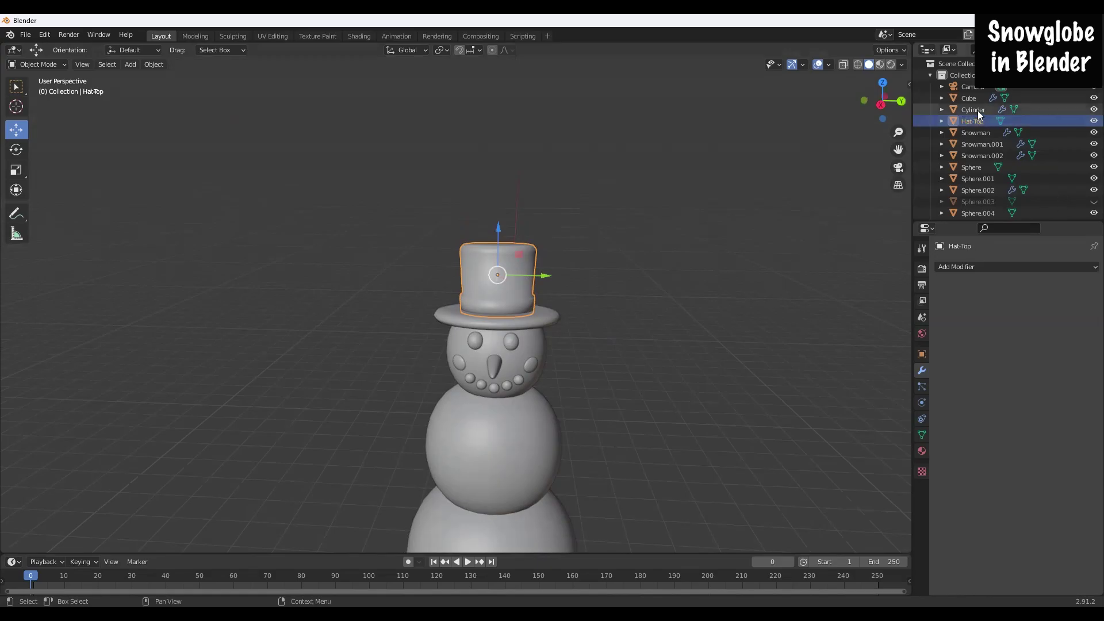
left_click(978, 111)
key("h")
key("a")
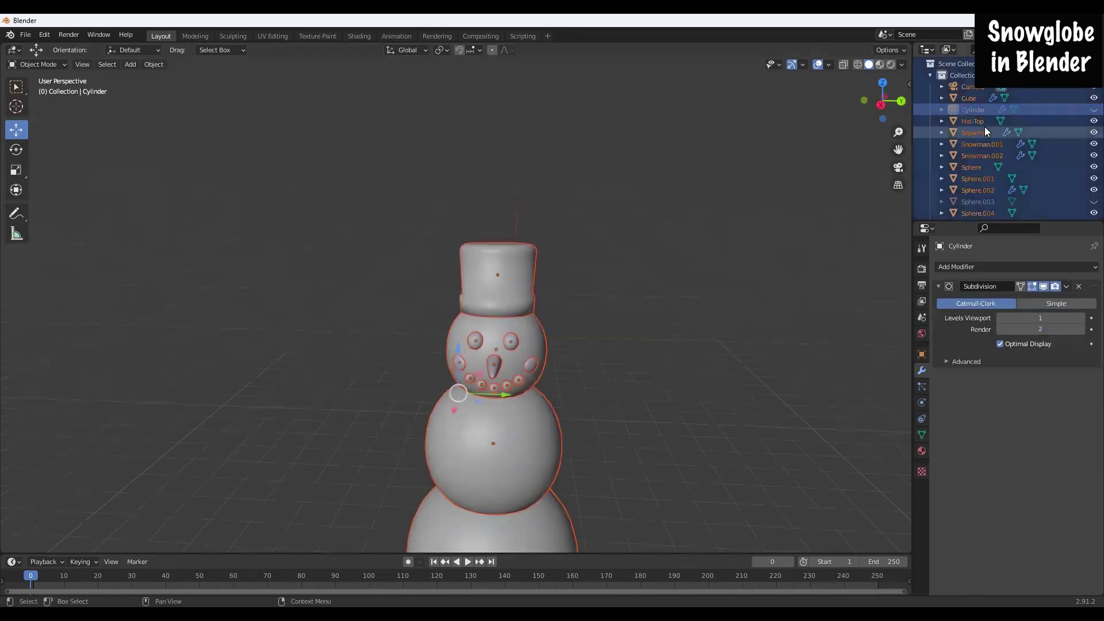
key("ctrl+z")
key("ctrl+z")
Step: Rename the brim cylinder Hat-Bottom in the outliner
left_click(964, 98)
double_click(973, 111)
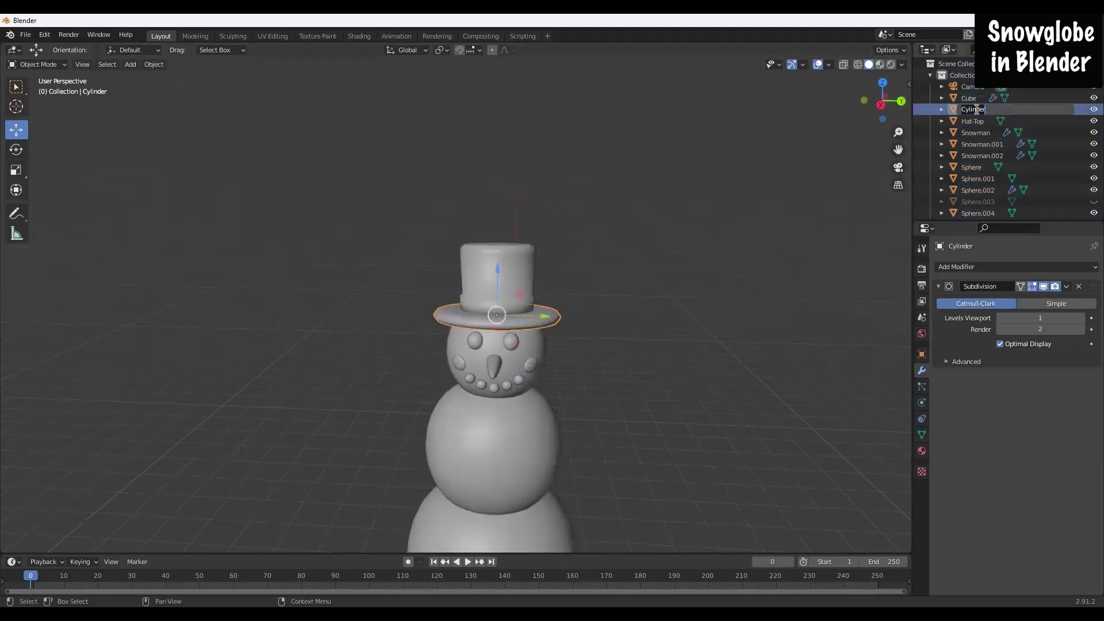
type("Hat-Bottom")
key("Return")
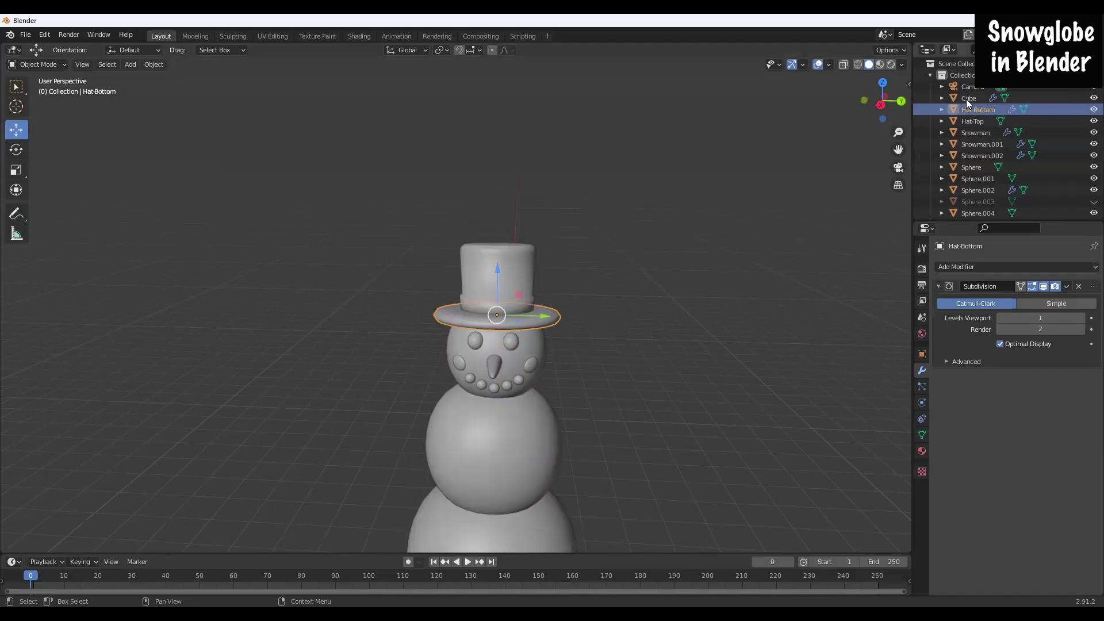
Step: Rename the carrot nose object, Cube, as Nose
left_click(966, 97)
double_click(966, 99)
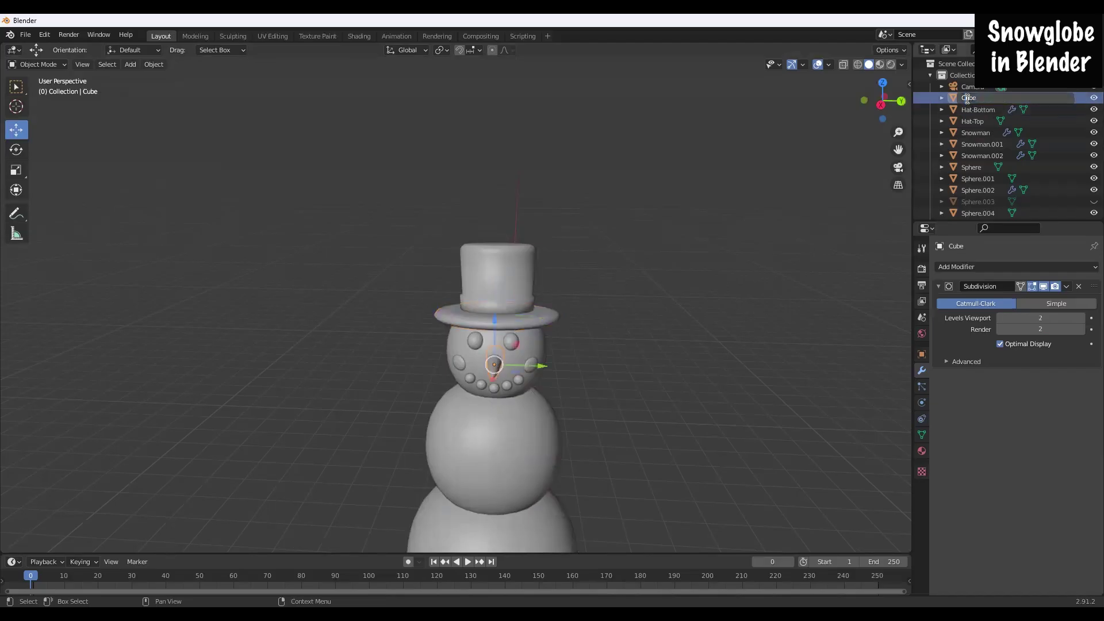
type("Nose")
key("Return")
Step: Check which parts the Snowman objects are, and rename the first eye object, Sphere, as Eye-L
left_click(973, 134)
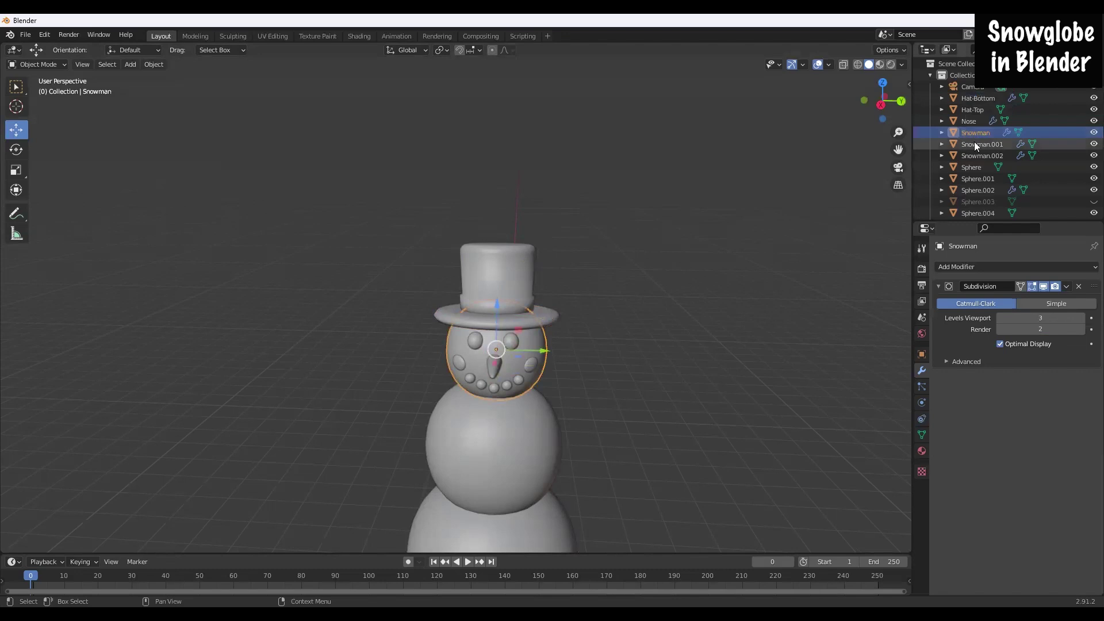
left_click(977, 144)
left_click(977, 154)
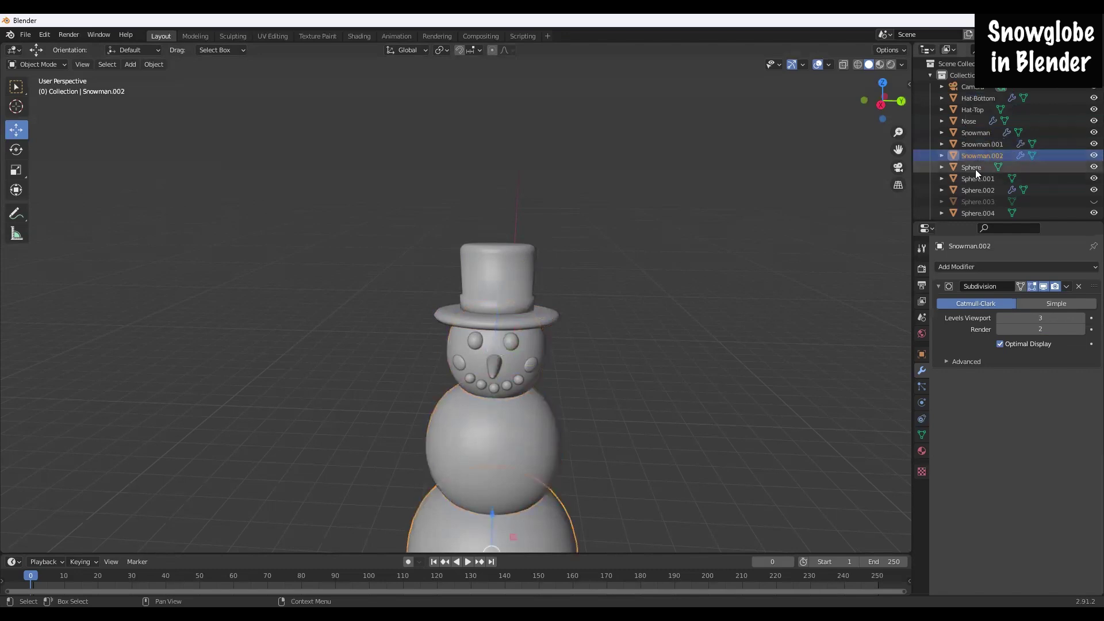
left_click(964, 166)
scroll(975, 167, "down", 2)
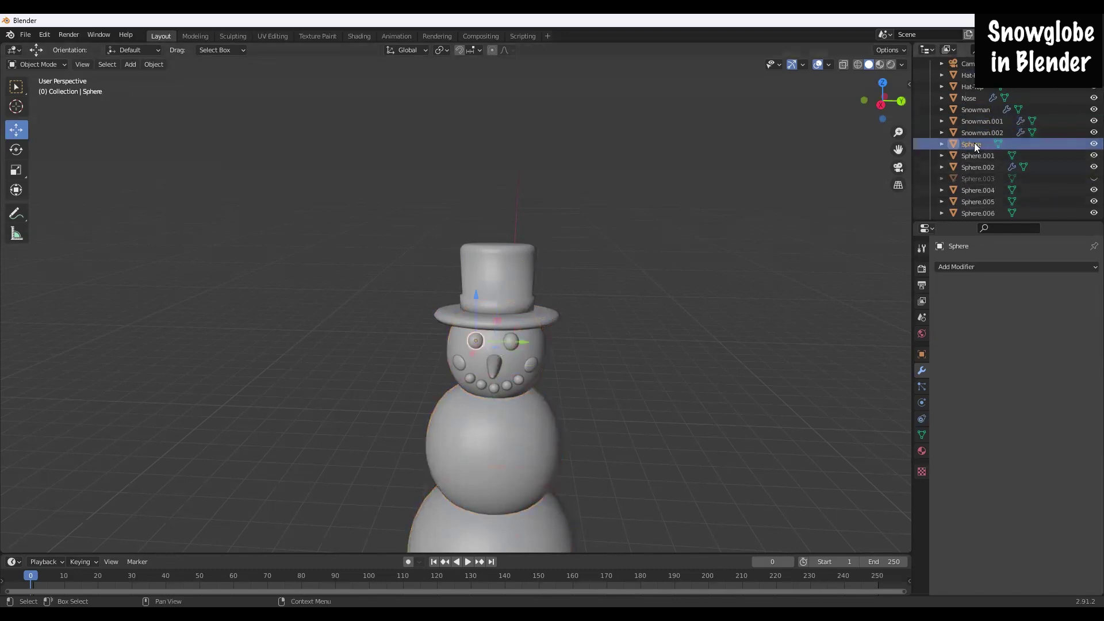
double_click(974, 142)
scroll(973, 143, "down", 1)
type("Eye-L")
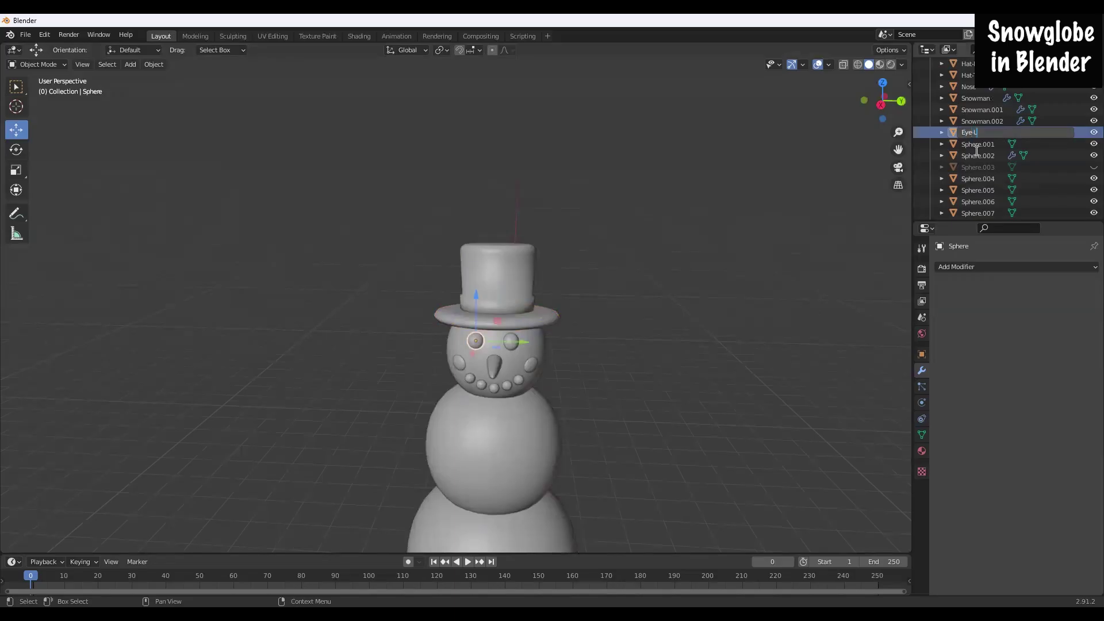
key("Return")
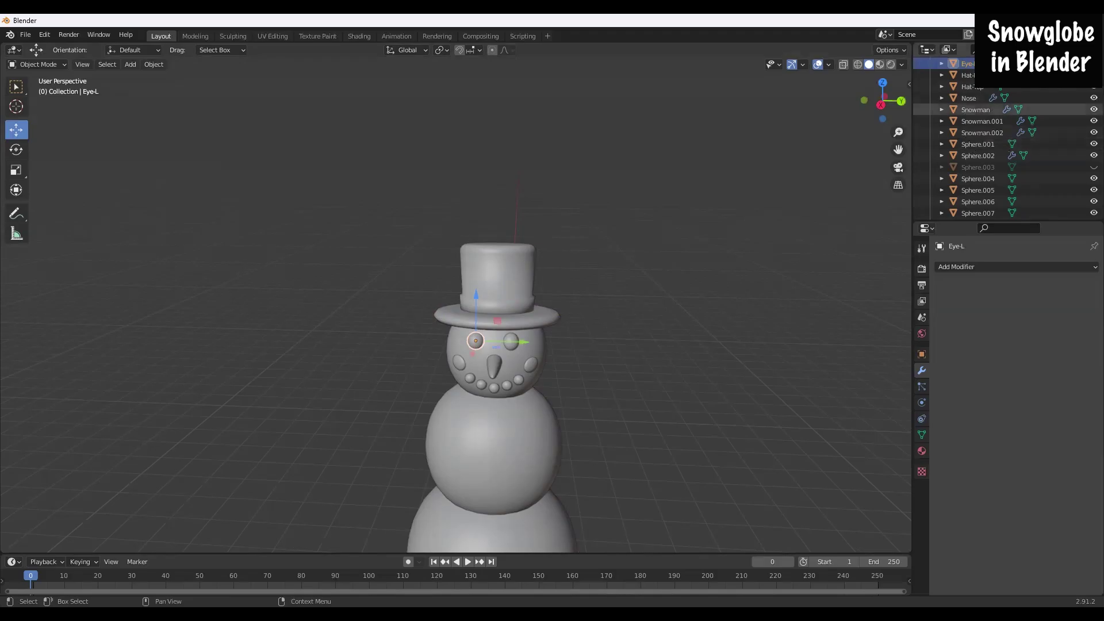
Step: Change the first eye object's name to Eye.L, with a dot instead of the hyphen
scroll(971, 69, "up", 2)
double_click(970, 98)
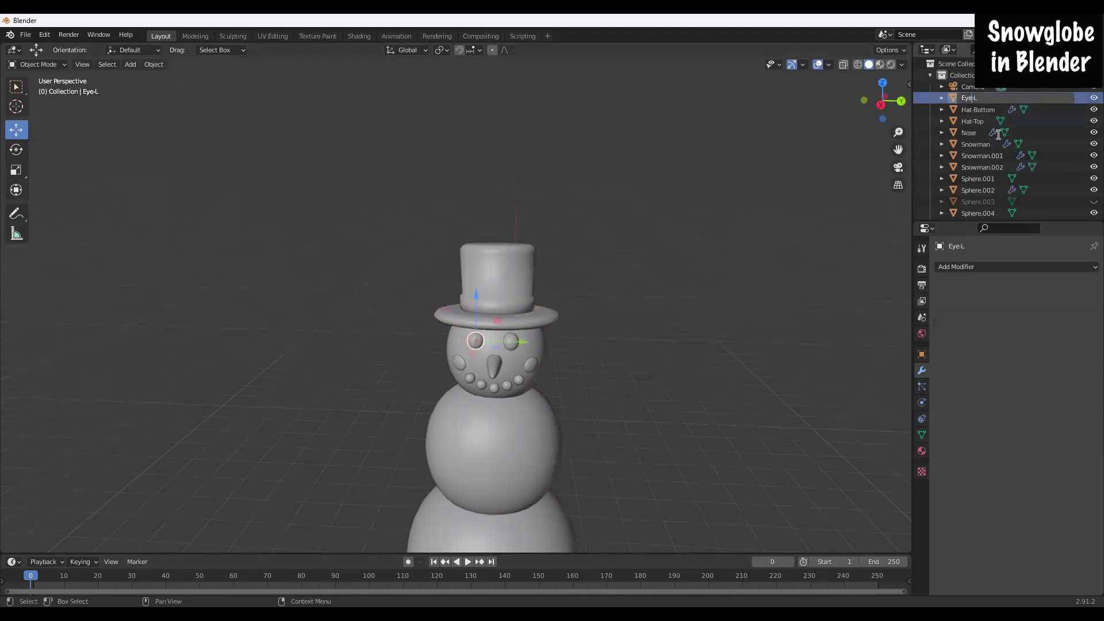
key("BackSpace")
key("BackSpace")
type(".L")
key("Return")
Step: Rename the second eye object, Sphere.001, as Eye.R
double_click(977, 179)
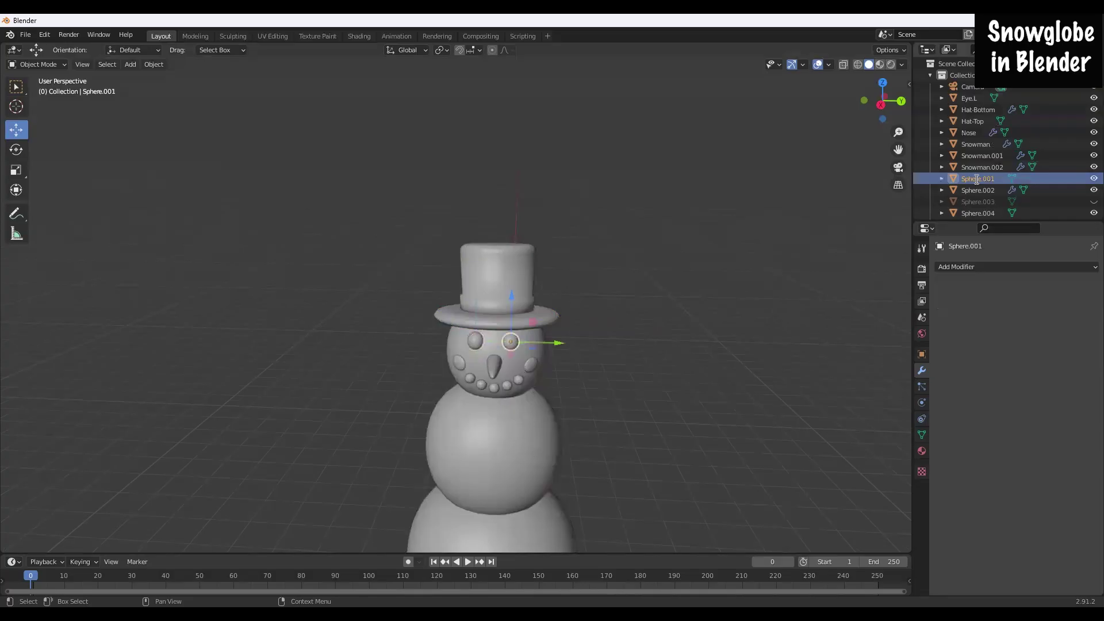
type("Eye.R")
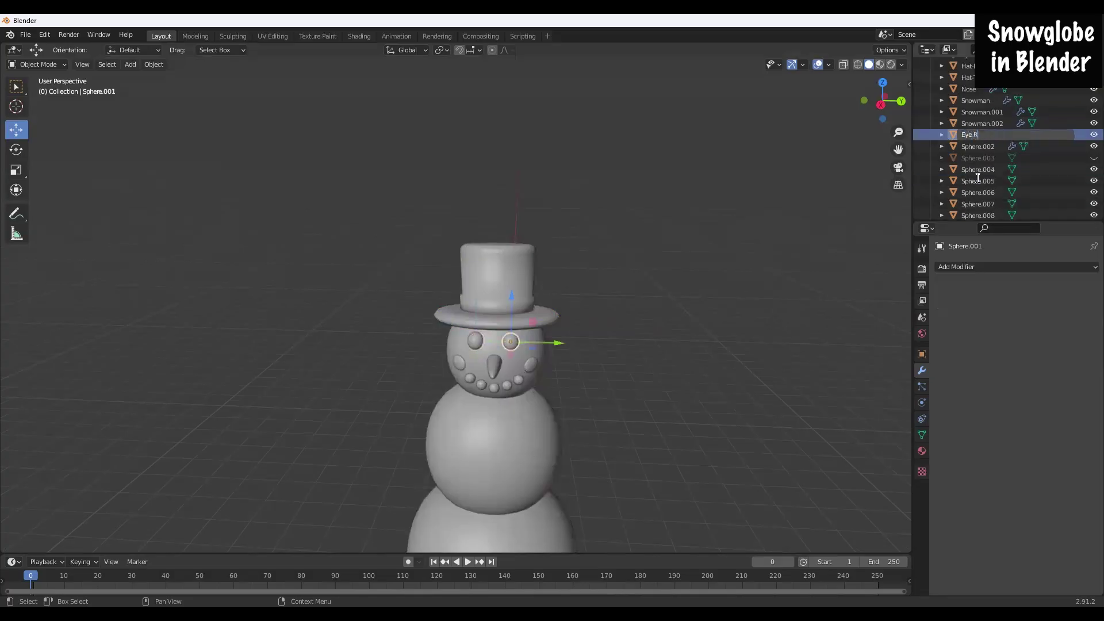
key("Return")
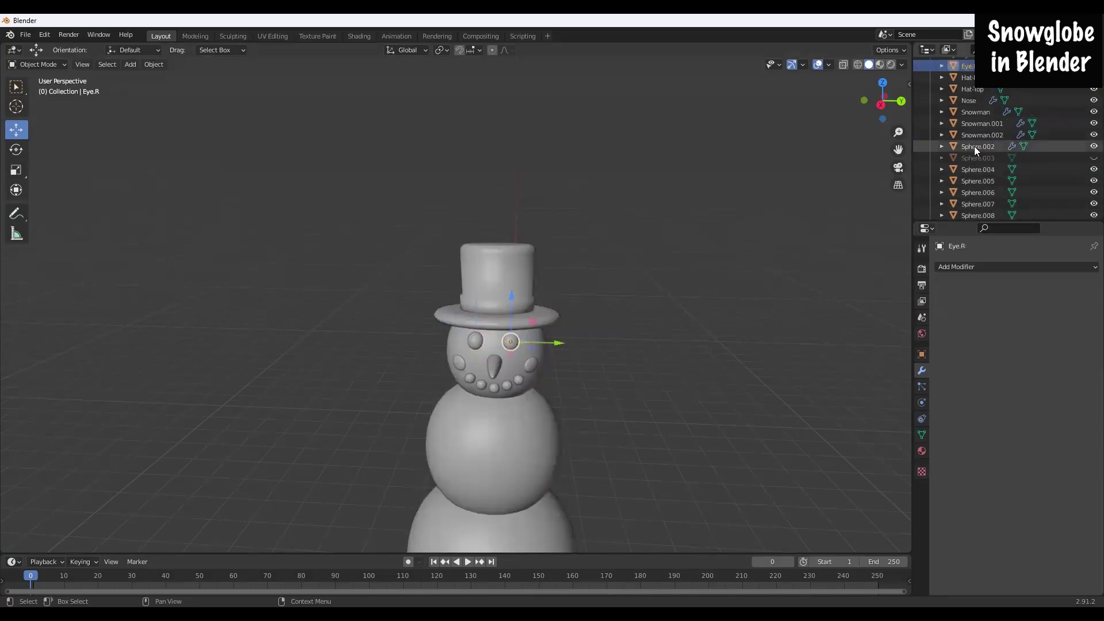
Step: Rename the cheek object, Sphere.002, as Blush, and delete the hidden object Sphere.003
left_click(974, 146)
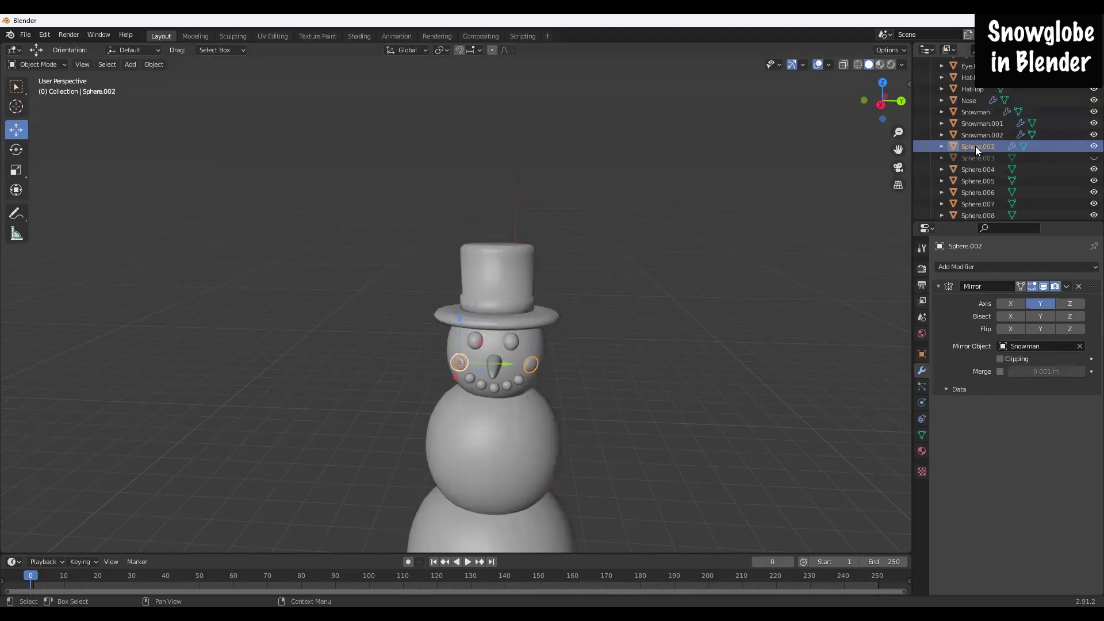
double_click(975, 146)
type("Blush")
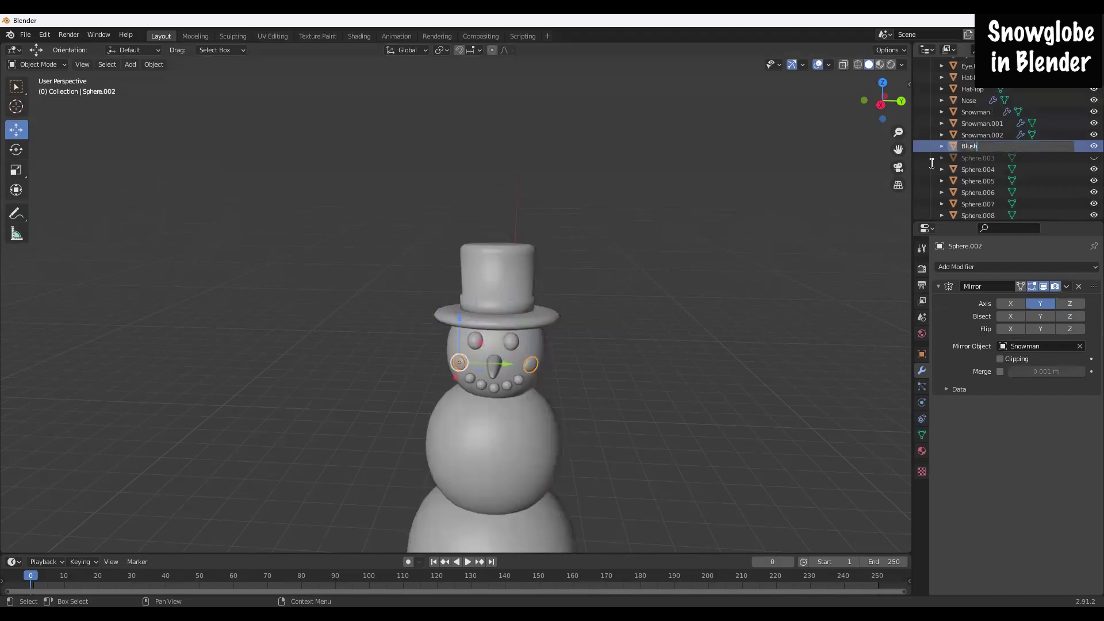
key("Return")
left_click(981, 160)
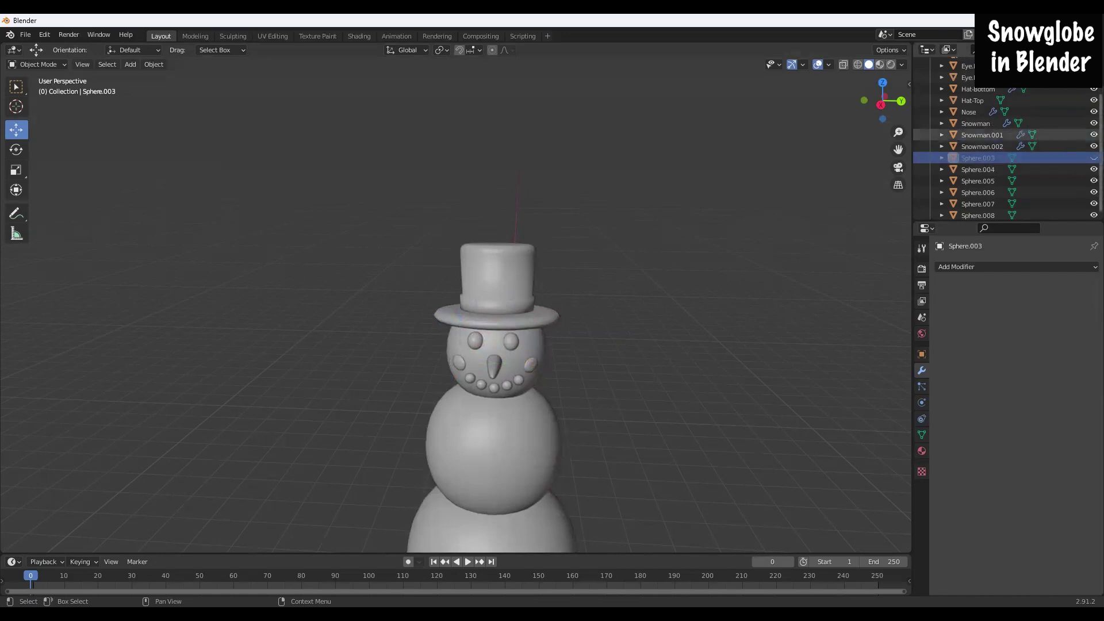
key("Delete")
Step: Rename the middle mouth ball, Sphere.004, as Mouth.001
left_click(982, 164)
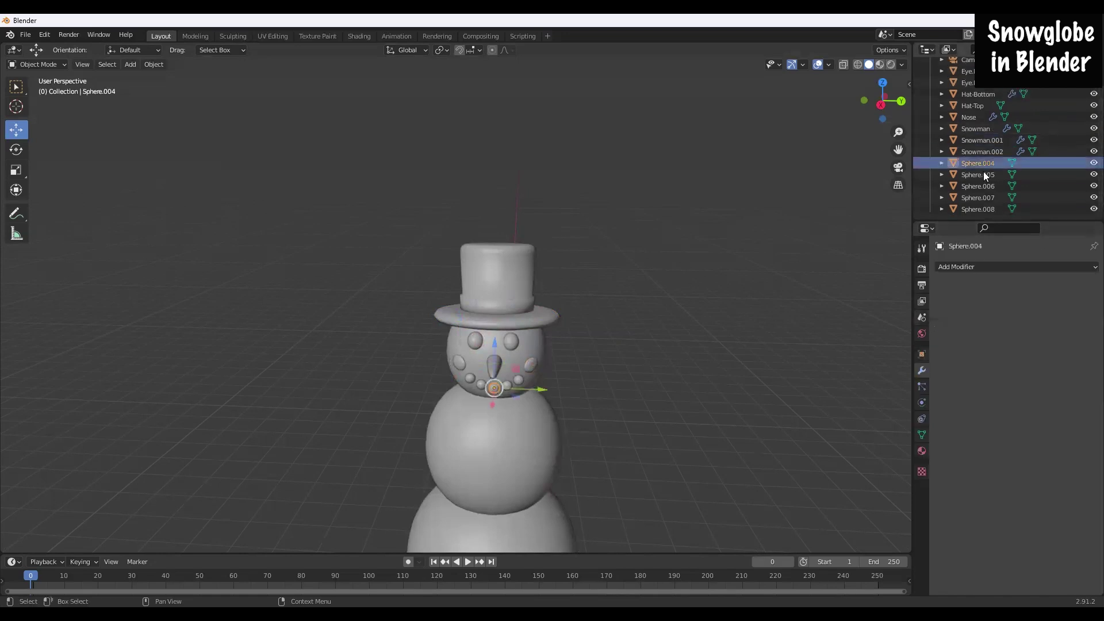
key("m")
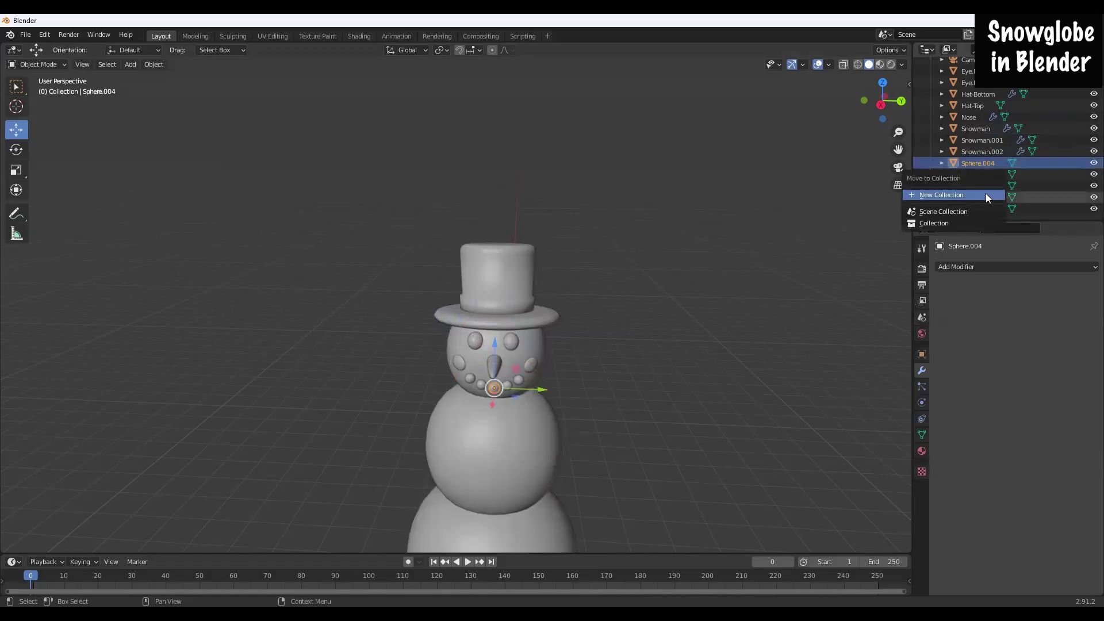
double_click(981, 163)
type("Mouth")
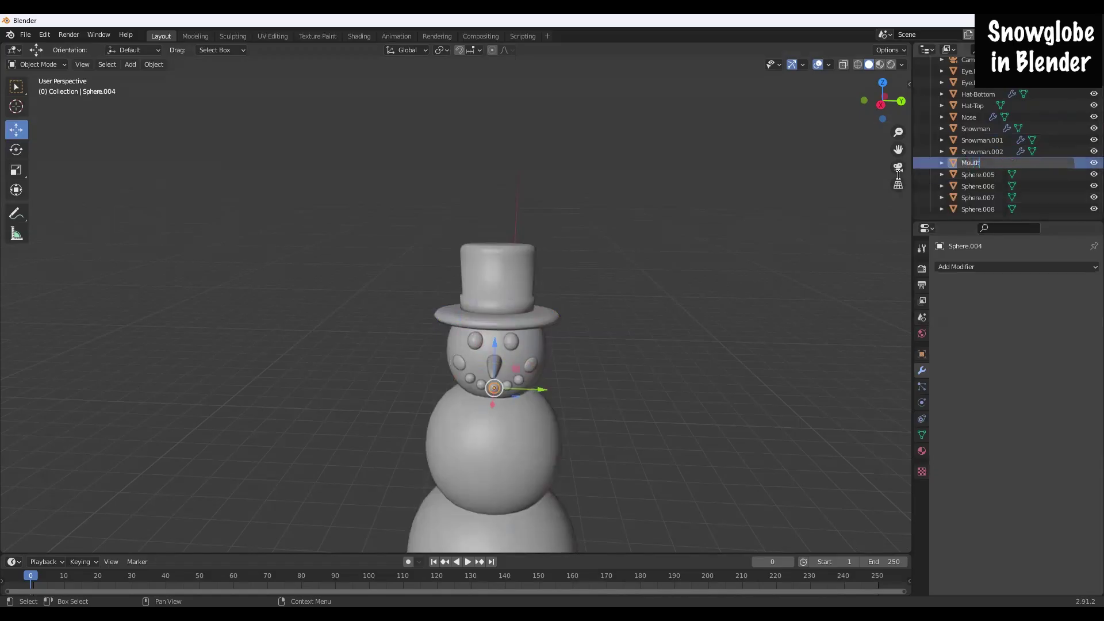
type(".001")
key("Return")
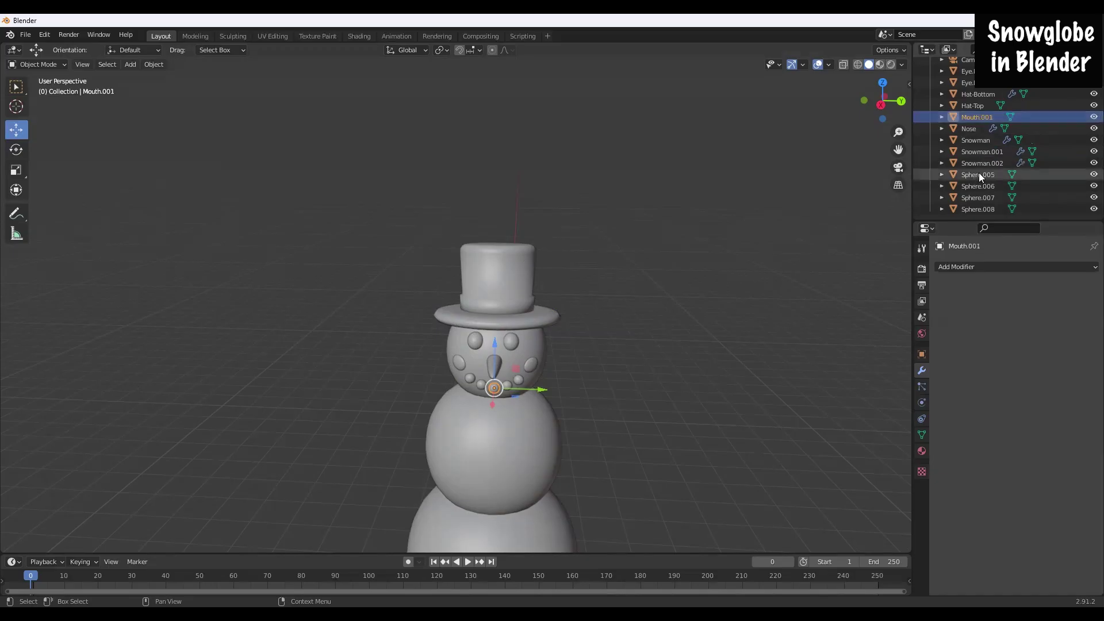
Step: Rename the mouth balls Sphere.005 and Sphere.006 as Mouth.002 and Mouth.003
double_click(979, 173)
type("Mouth")
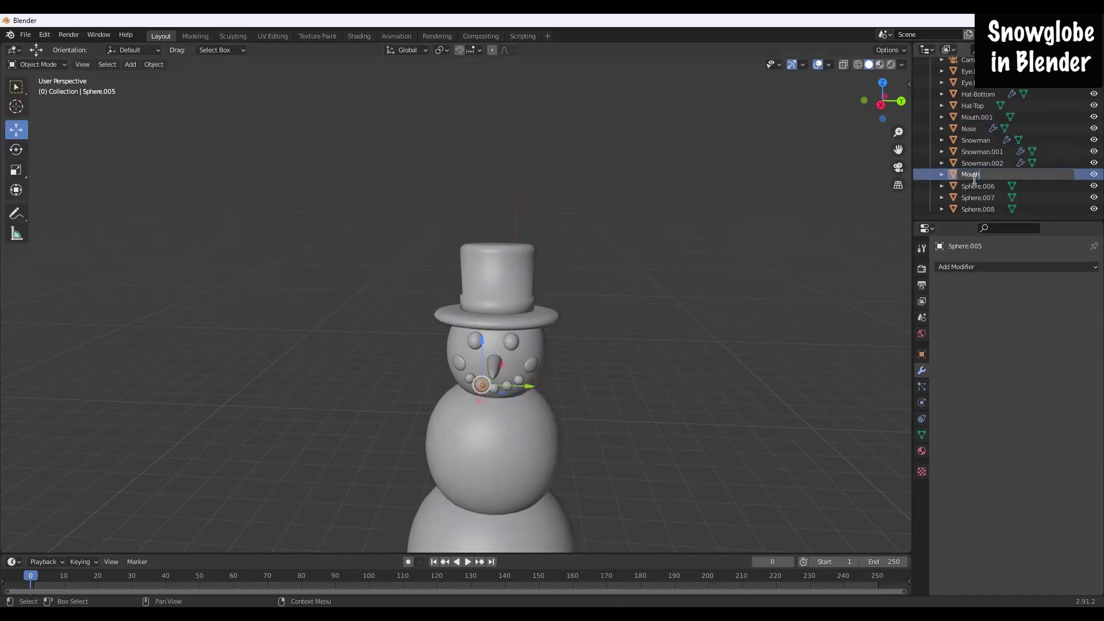
type(".002")
key("Return")
double_click(969, 185)
type("Mou")
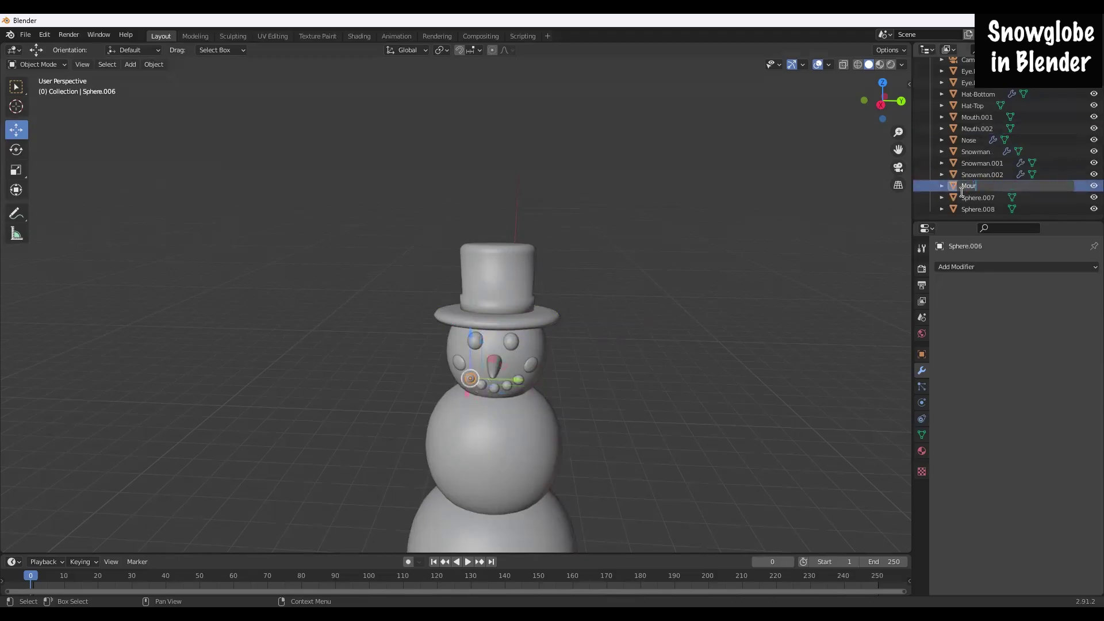
type("th.003")
key("Return")
Step: Rename the remaining mouth balls, Sphere.007 and Sphere.008, as Mouth.004 and Mouth.005
double_click(967, 199)
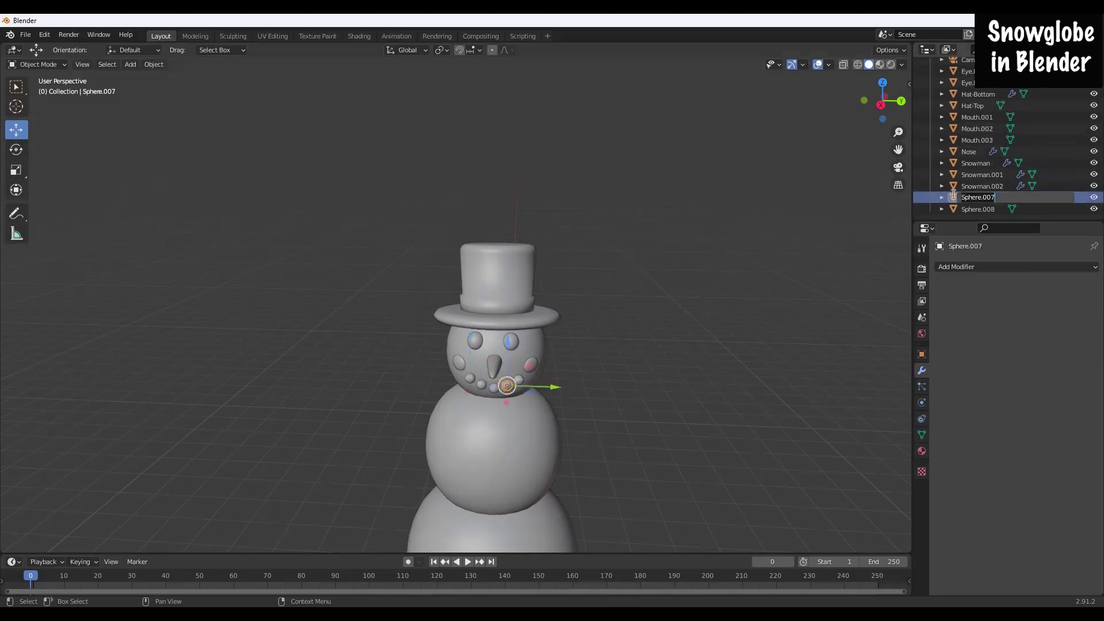
type("Mouth.004")
key("Return")
double_click(973, 209)
type("Mouth.005")
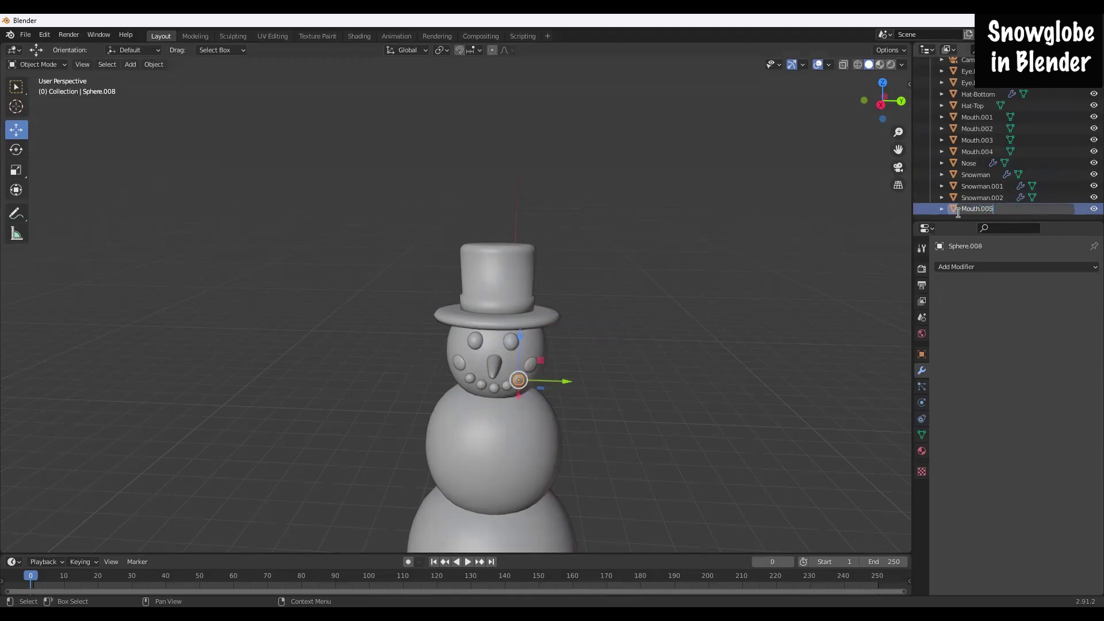
key("Return")
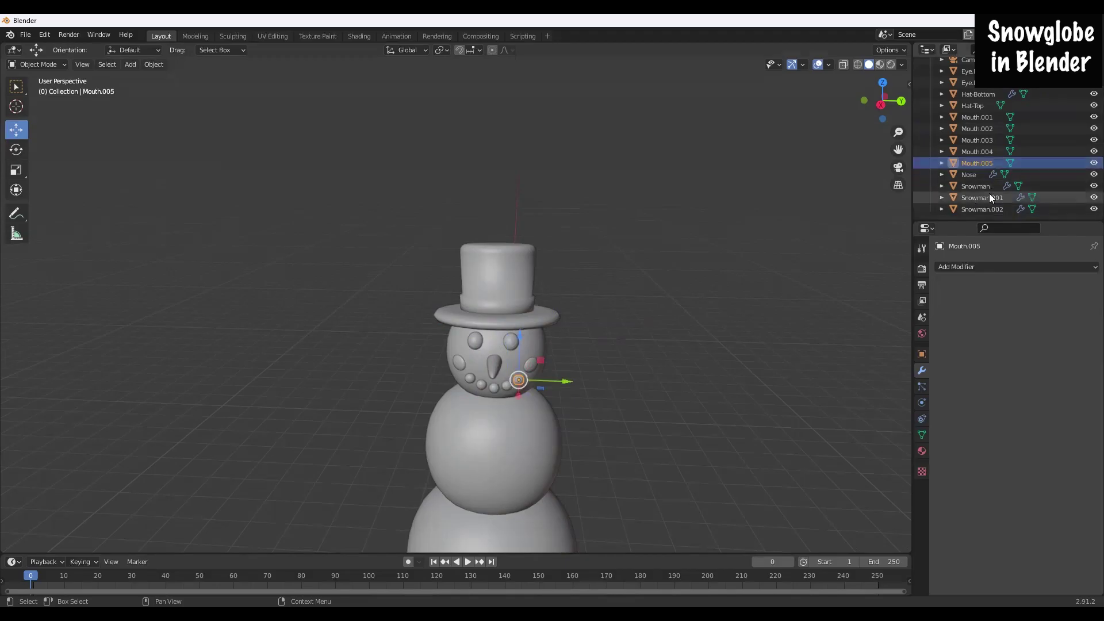
scroll(985, 138, "up", 3)
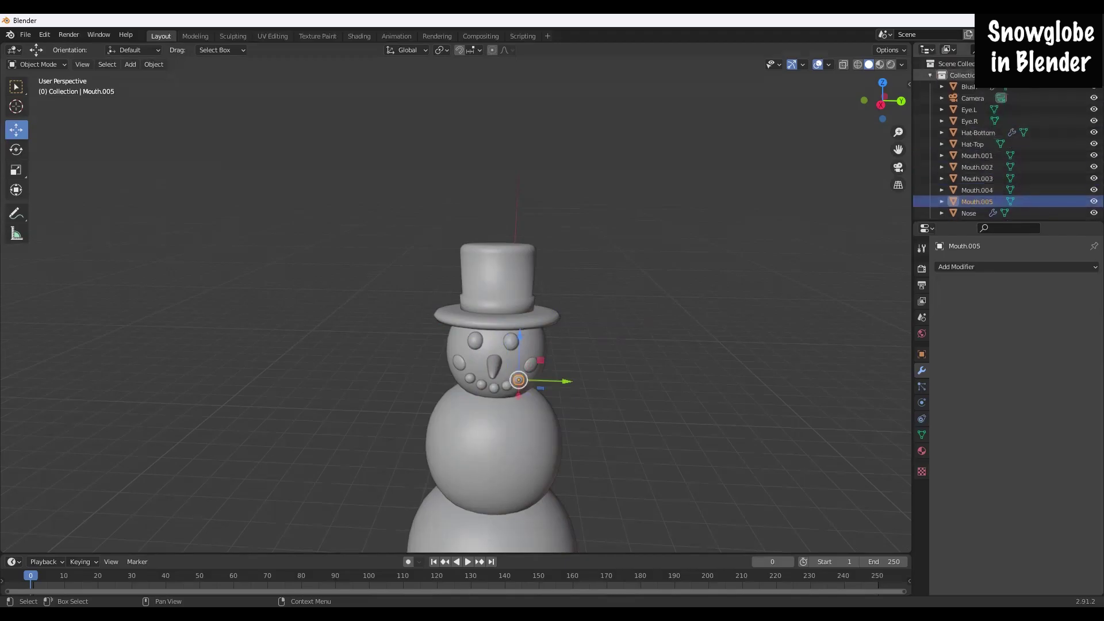
right_click(965, 75)
left_click(892, 75)
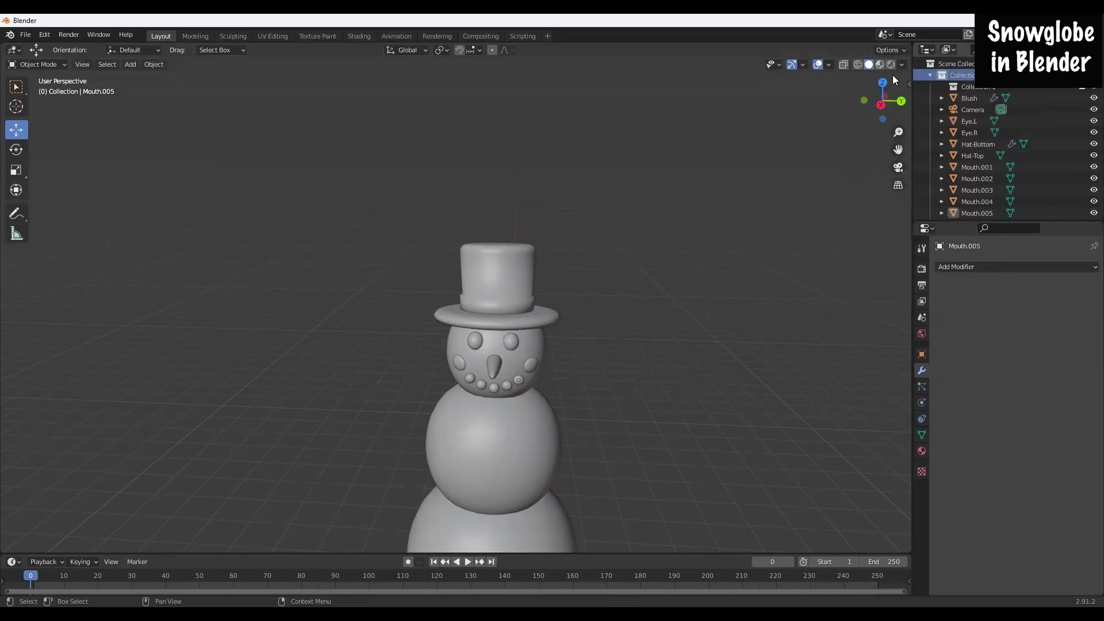
key("ctrl+z")
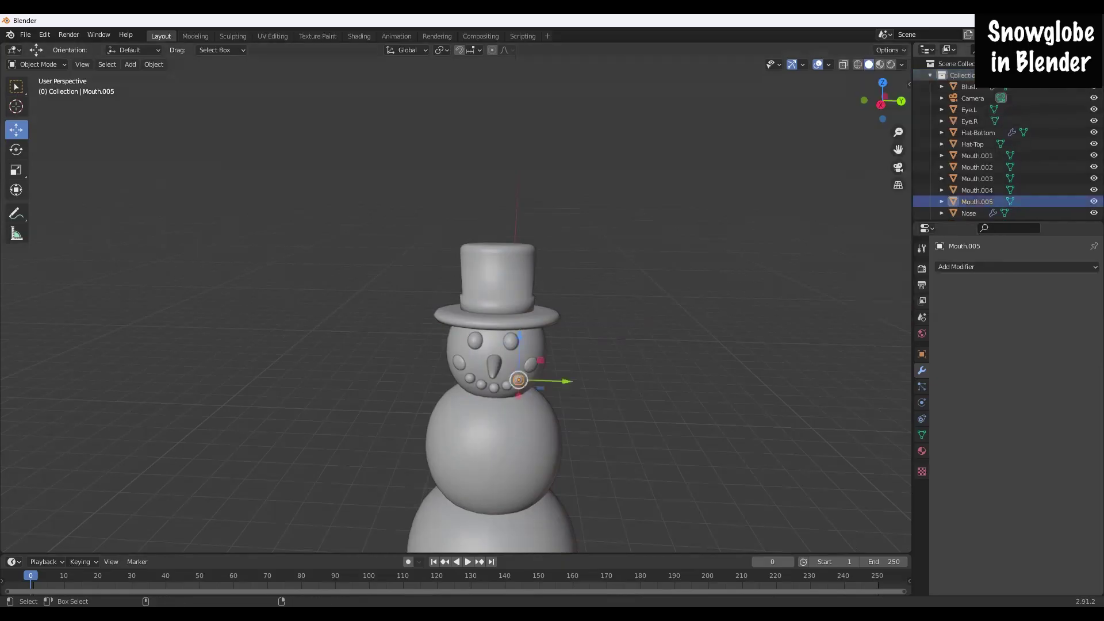
Step: Create a new collection directly under the Scene Collection and name it Snowman
right_click(948, 64)
left_click(946, 63)
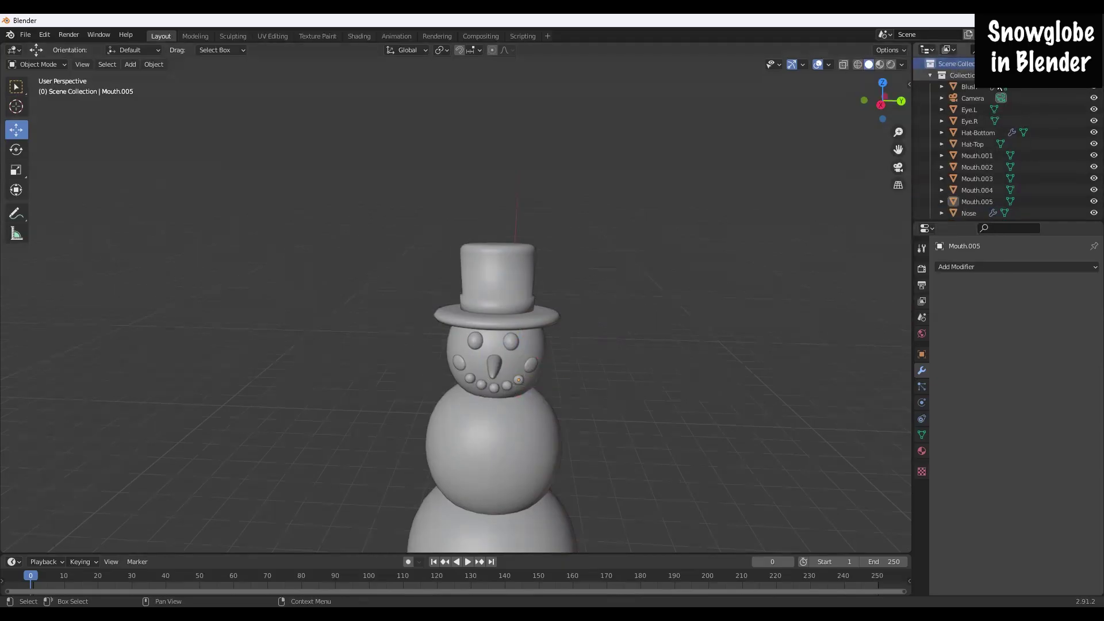
scroll(970, 123, "down", 3)
double_click(964, 209)
type("Snowman")
key("Return")
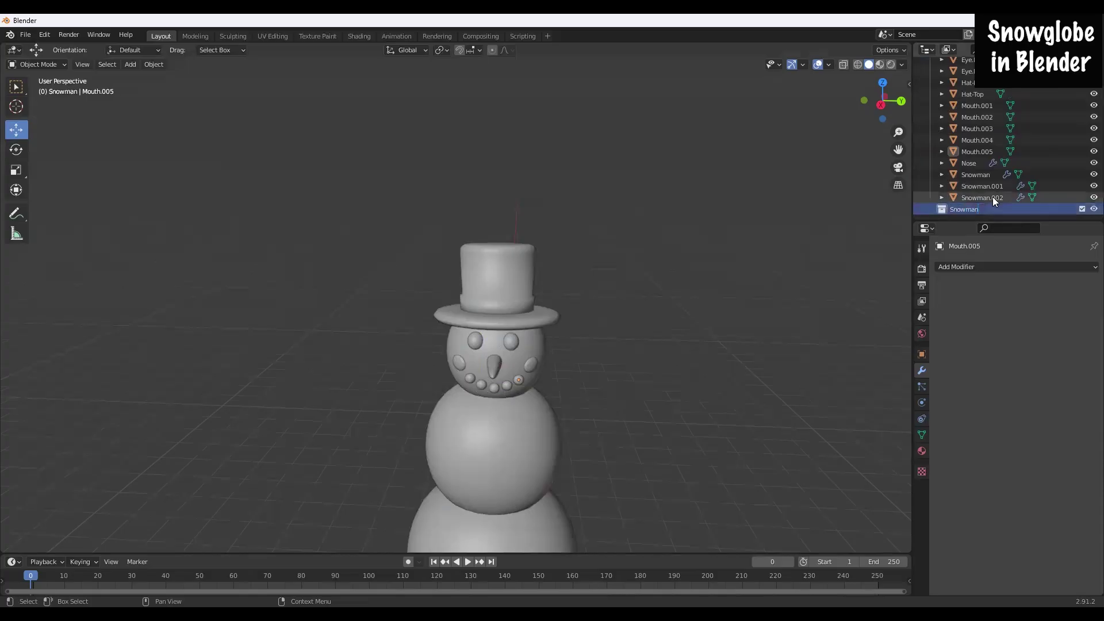
left_click(955, 152)
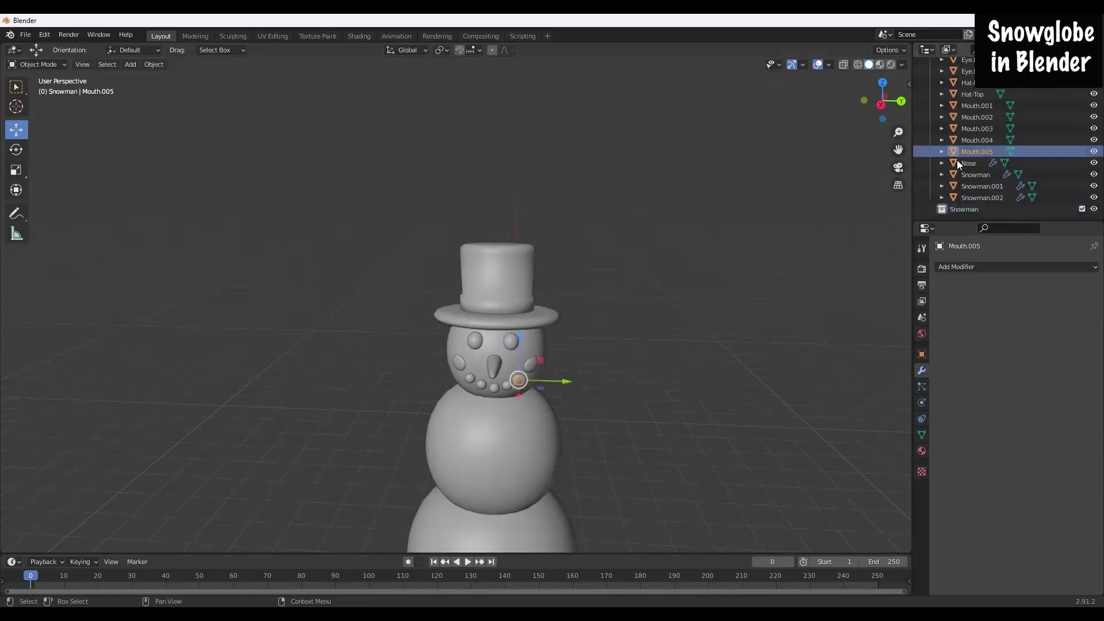
left_click(996, 197)
scroll(989, 143, "up", 3)
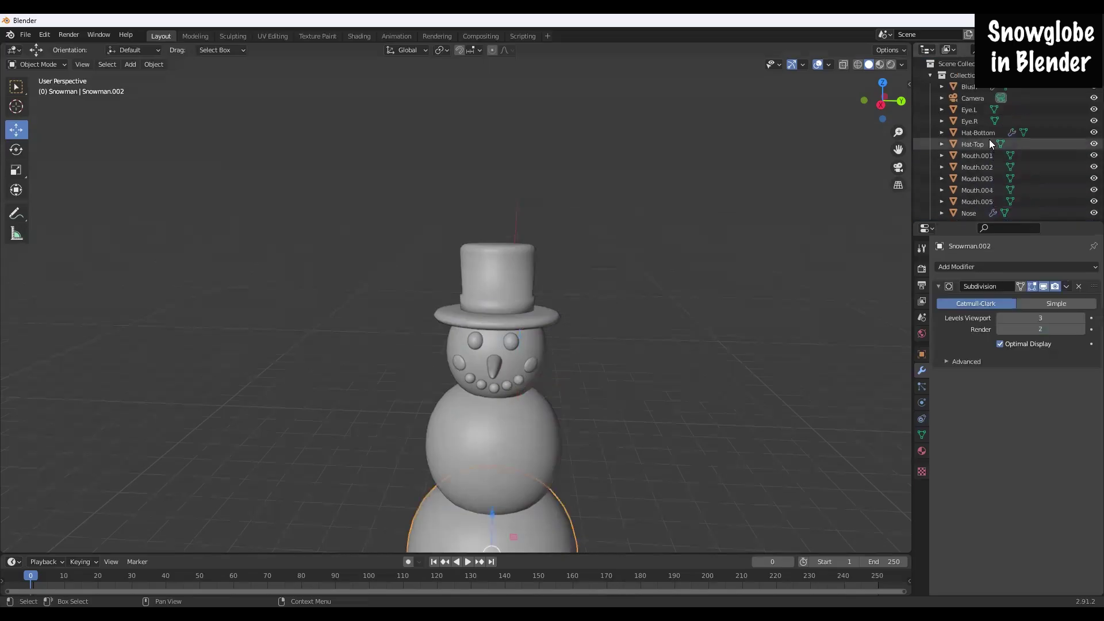
left_click(986, 88, "shift")
scroll(984, 144, "down", 3)
scroll(979, 163, "up", 3)
scroll(984, 143, "down", 3)
scroll(984, 143, "up", 3)
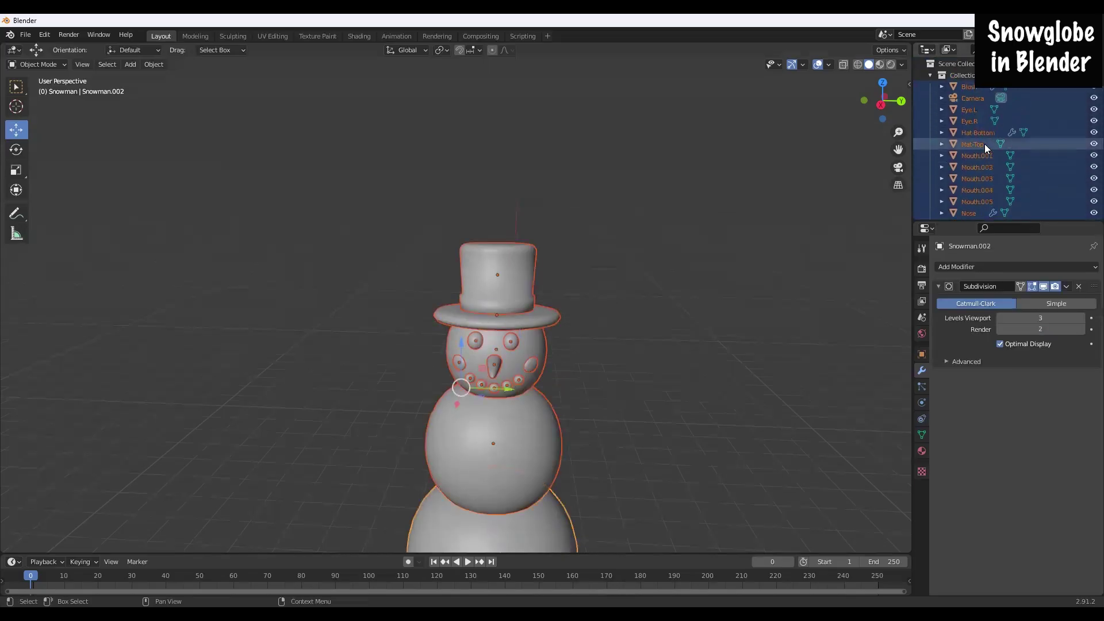
left_click(971, 99)
Step: Move the objects from Eye.L through Snowman.002, plus Blush but not the camera, into the Snowman collection, and collapse it
left_click(969, 109)
scroll(986, 146, "down", 3)
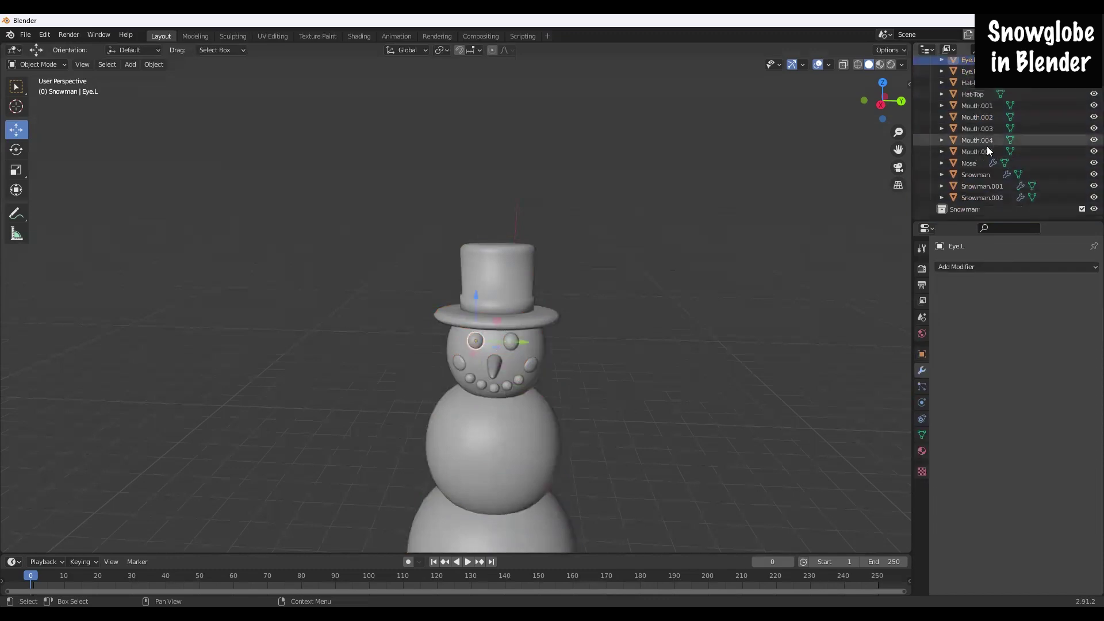
left_click(979, 198, "shift")
left_click_drag(970, 176, 964, 208)
scroll(978, 160, "up", 3)
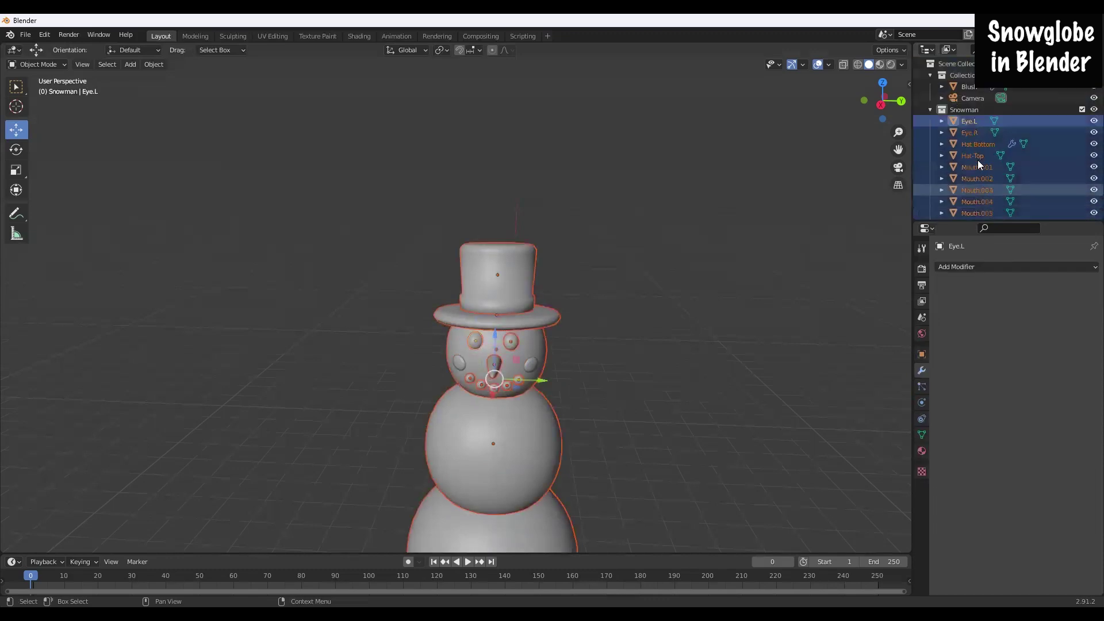
left_click_drag(966, 87, 961, 114)
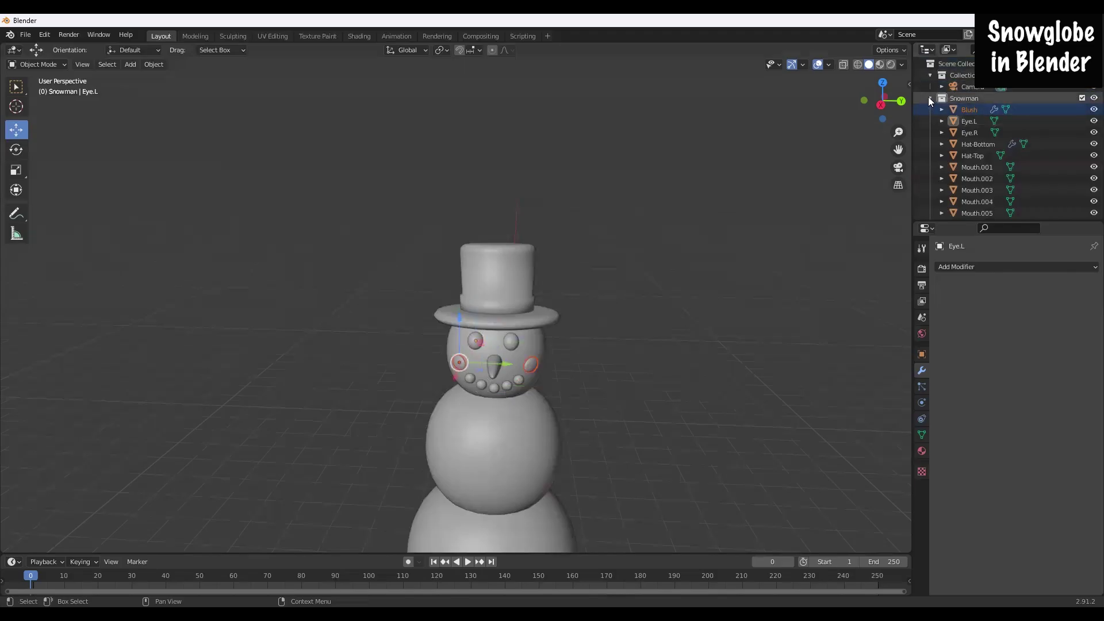
left_click(928, 98)
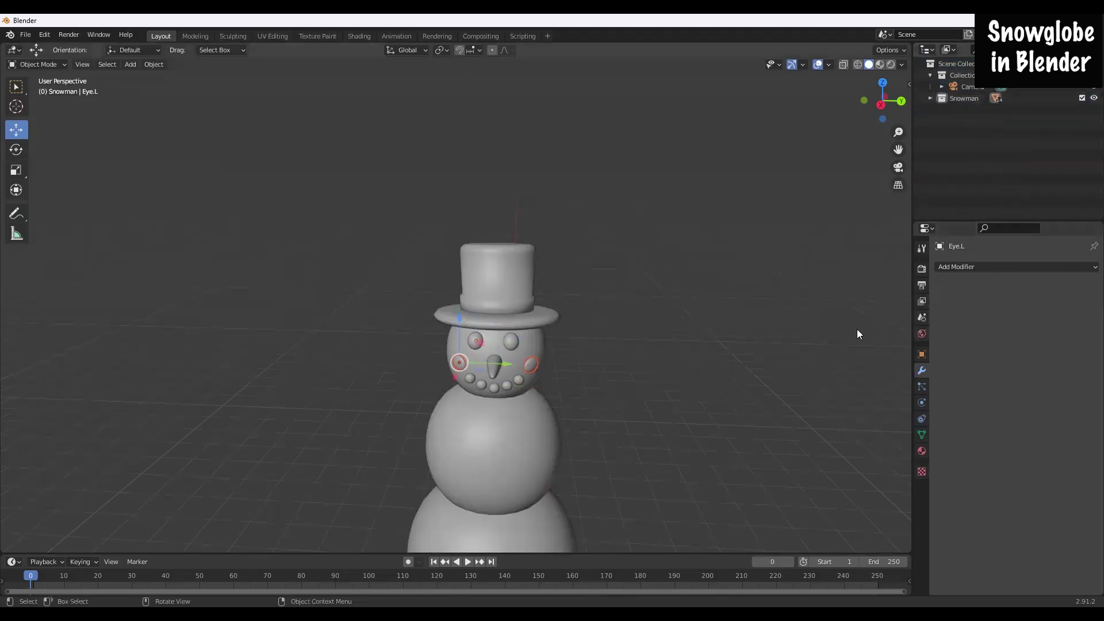
Step: In the right orthographic view, duplicate the middle mouth ball and move the copy about 0.7 m down along Z onto the snowman's middle body ball
key("KP_3")
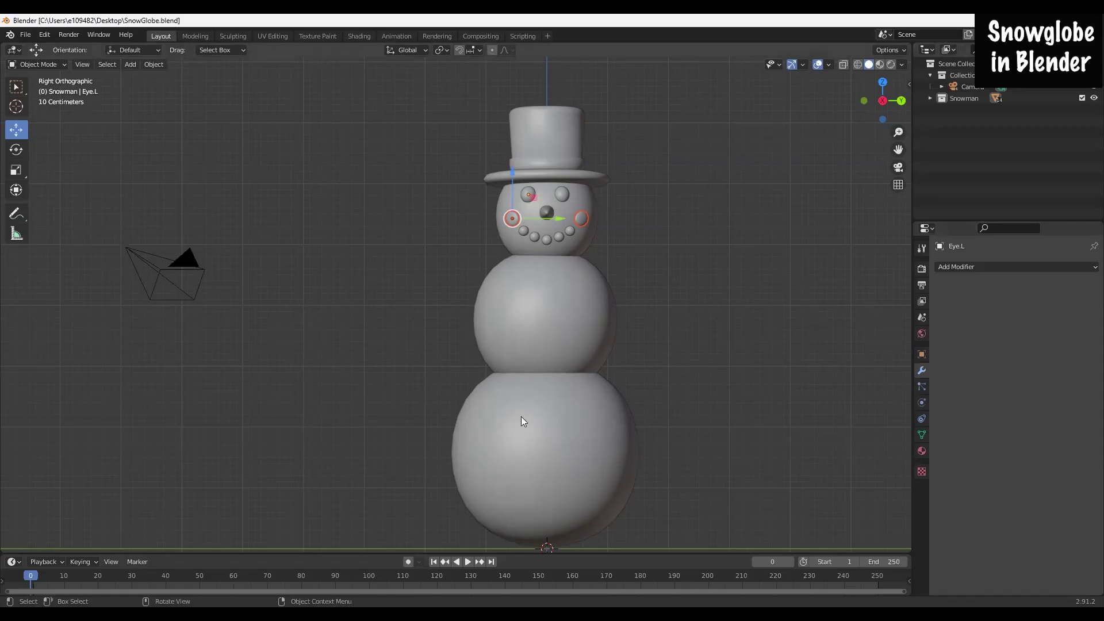
left_click(544, 238)
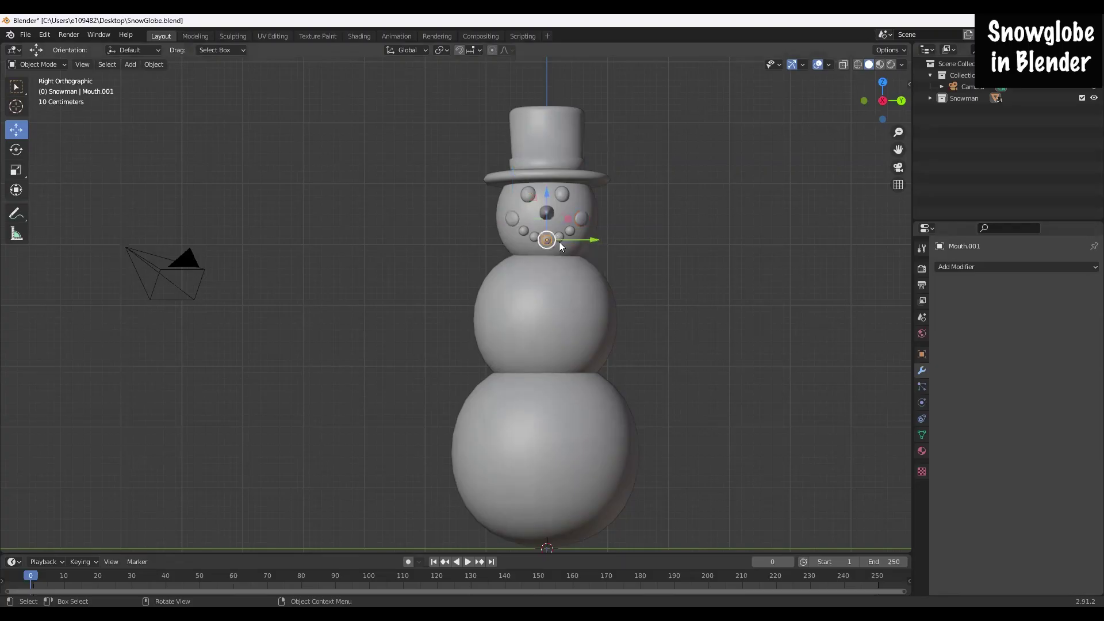
left_click(526, 193)
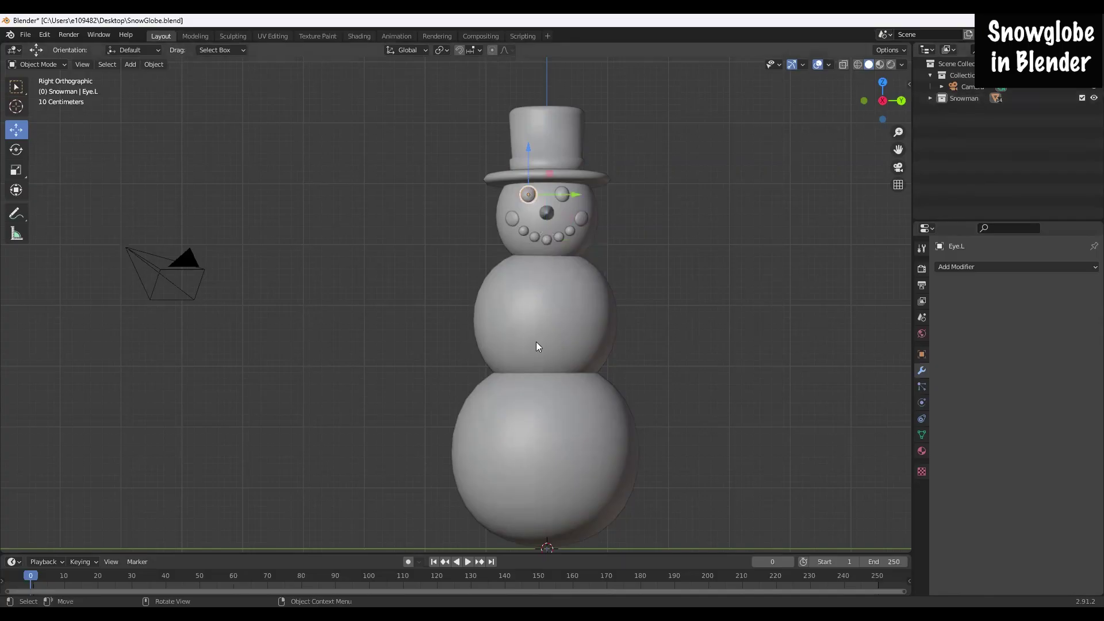
left_click(545, 245)
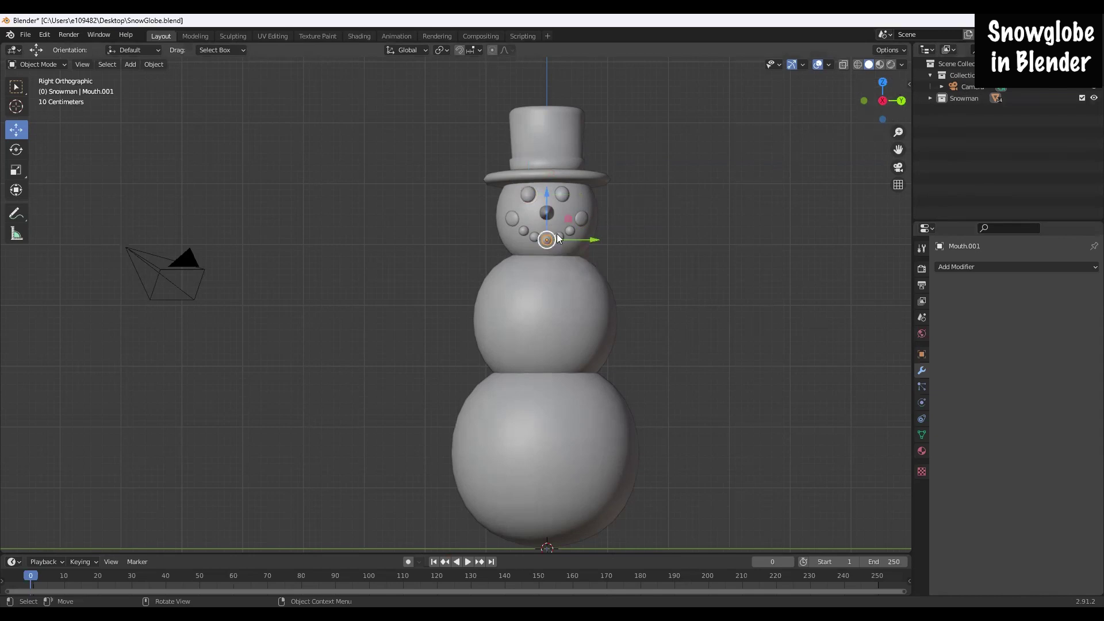
key("shift+d")
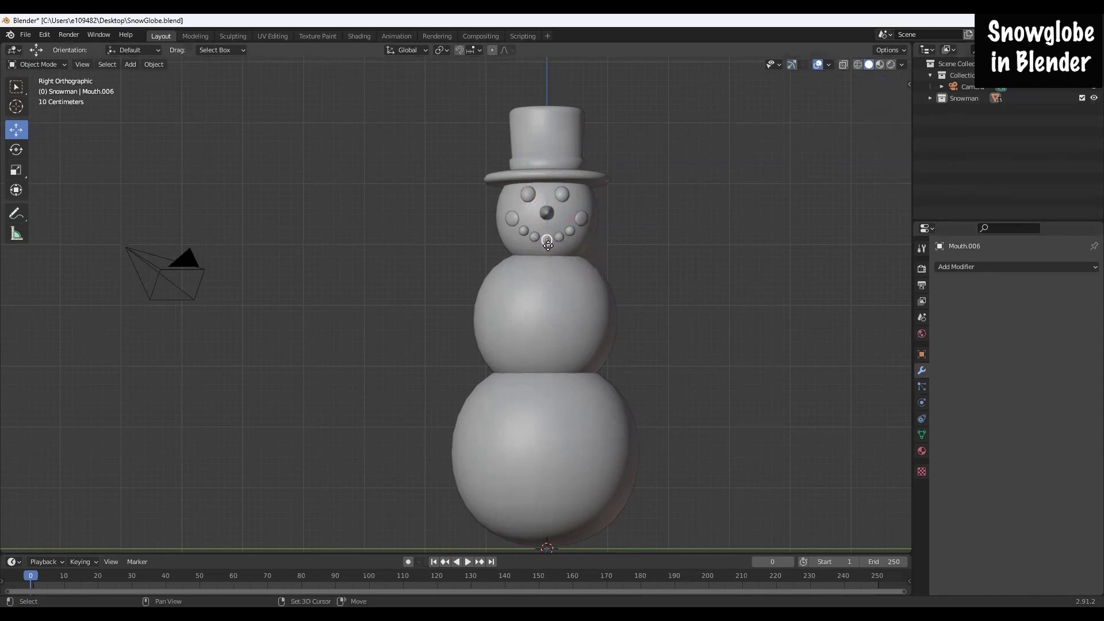
key("z")
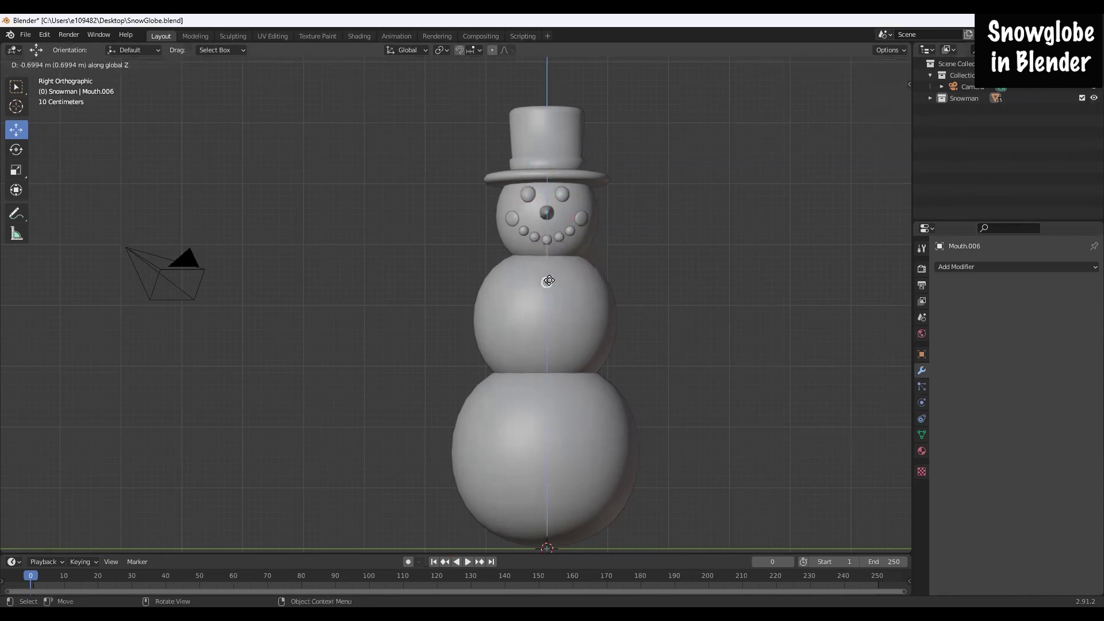
left_click(549, 283)
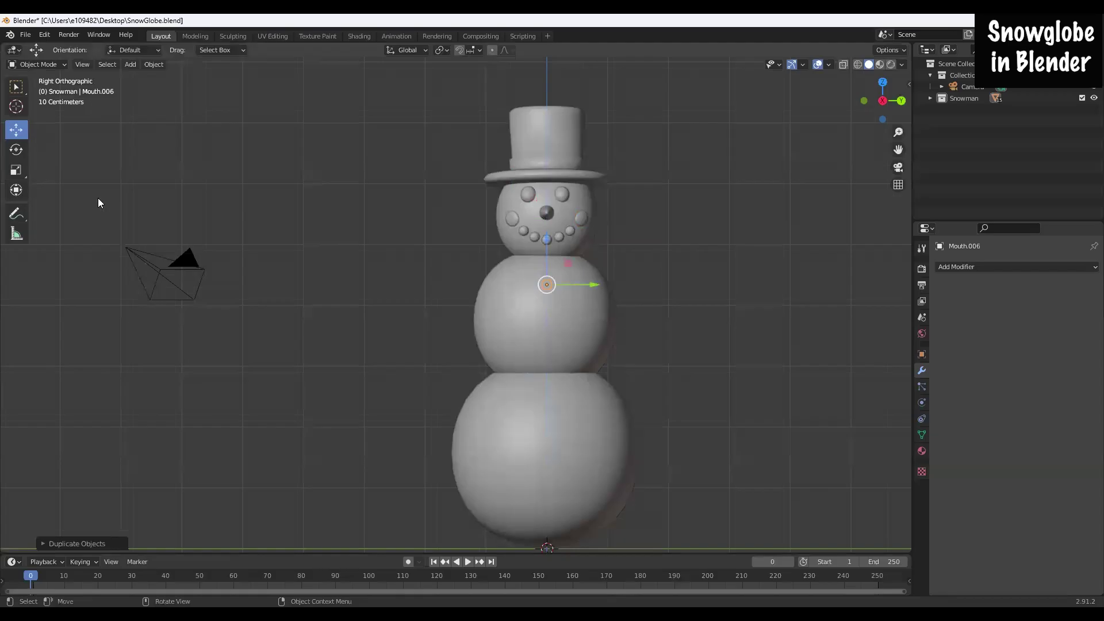
Step: Move the duplicated ball forward along X until it sits on the front surface of the middle body ball
middle_click_drag(871, 309, 435, 321)
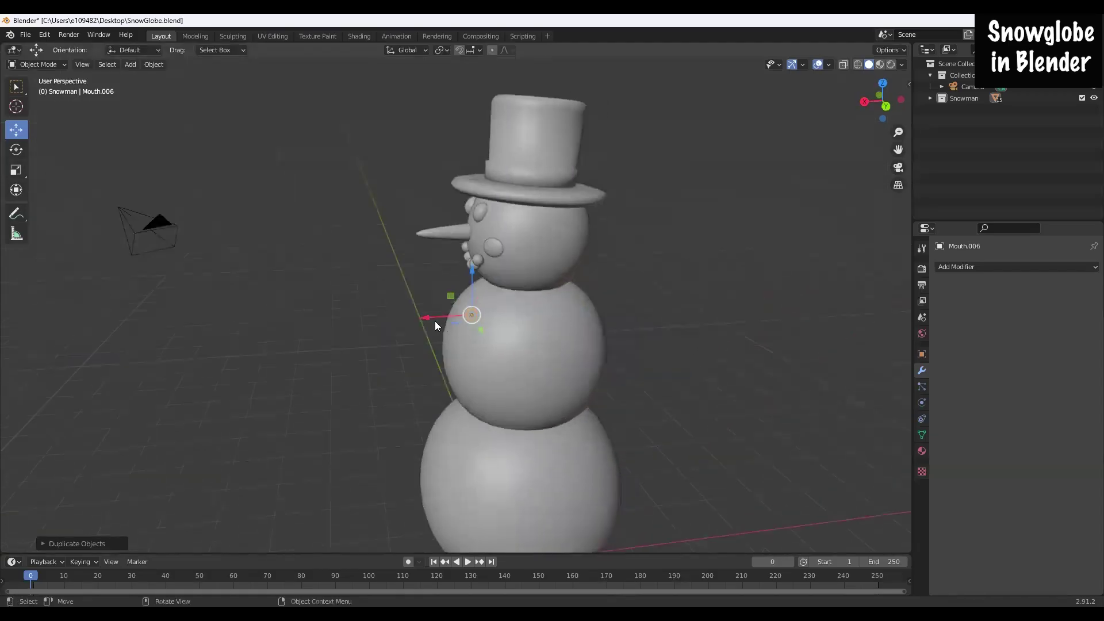
key("g")
key("x")
left_click(405, 319)
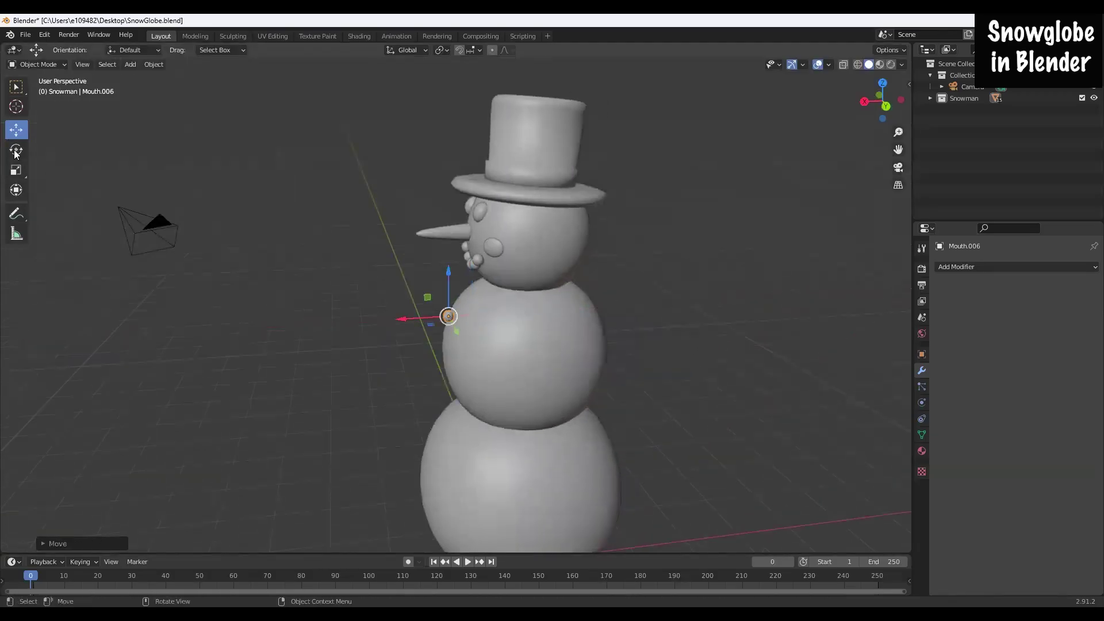
Step: Scale the duplicated ball up slightly to button size, and return to the right orthographic view with the Move tool active
left_click(16, 169)
left_click_drag(471, 362, 473, 400)
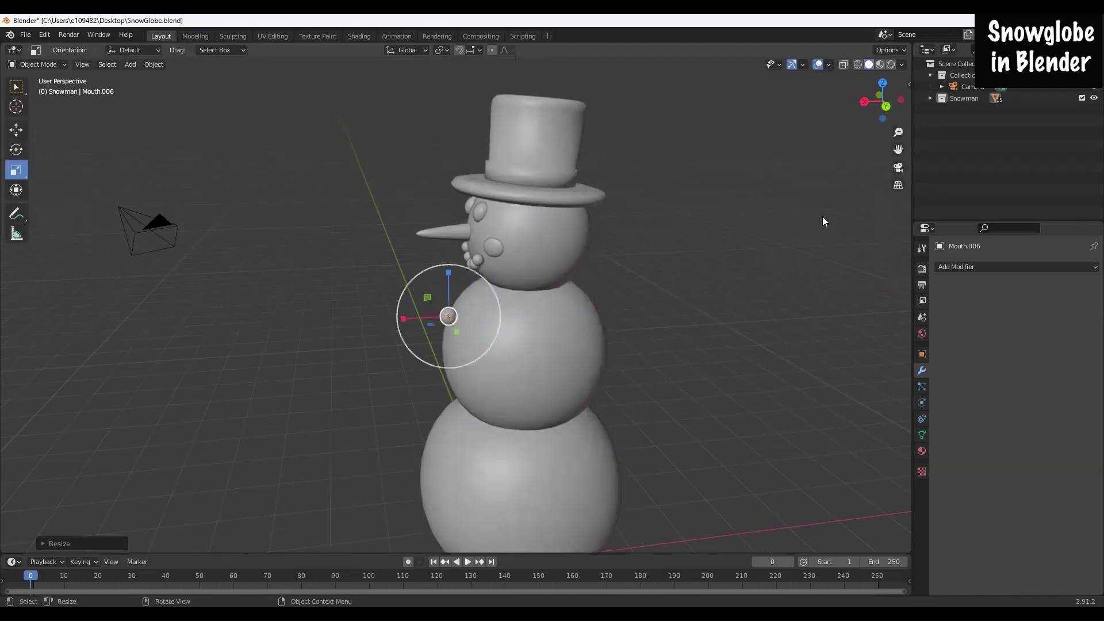
left_click(863, 104)
left_click(16, 129)
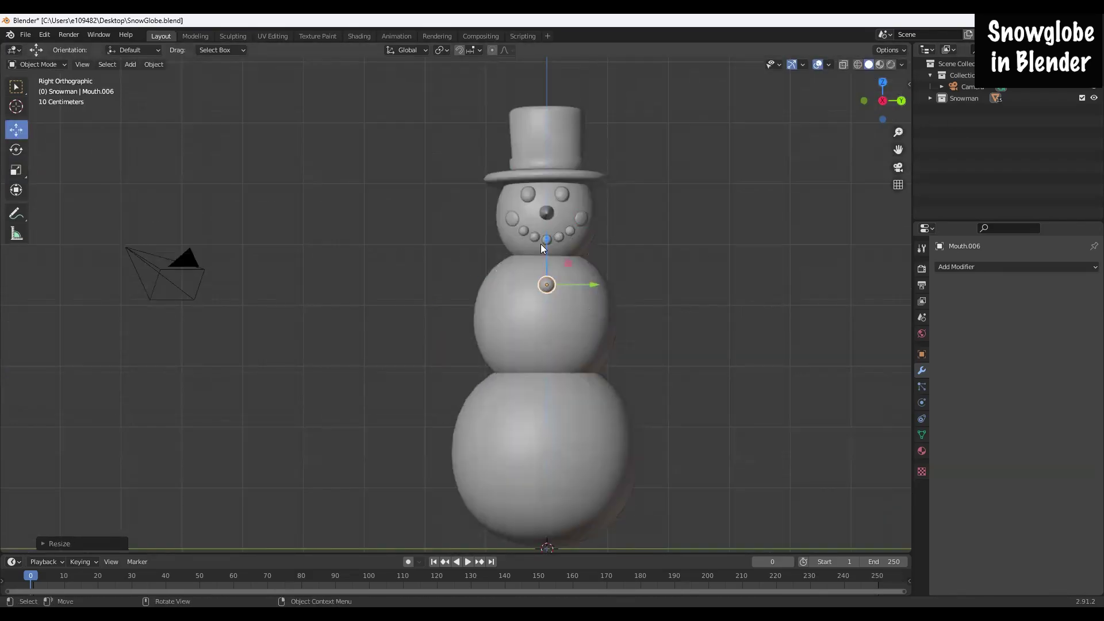
Step: Duplicate the top button twice down along Z at about 0.5 m intervals to make three buttons on the middle body ball
left_click_drag(546, 261, 546, 256)
key("shift+d")
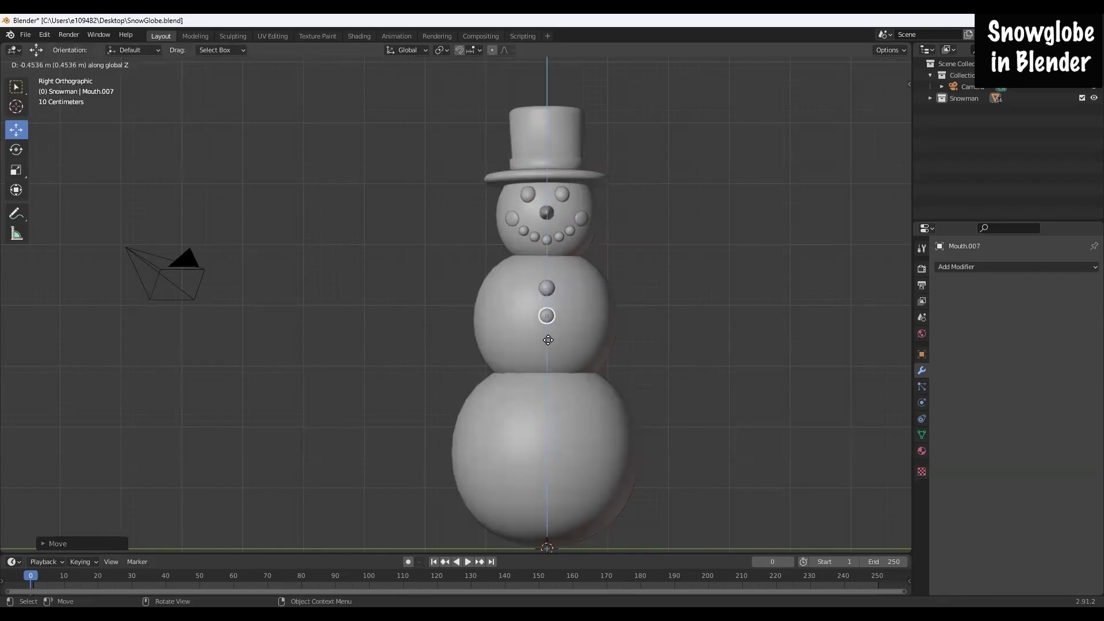
left_click(549, 347)
key("shift+d")
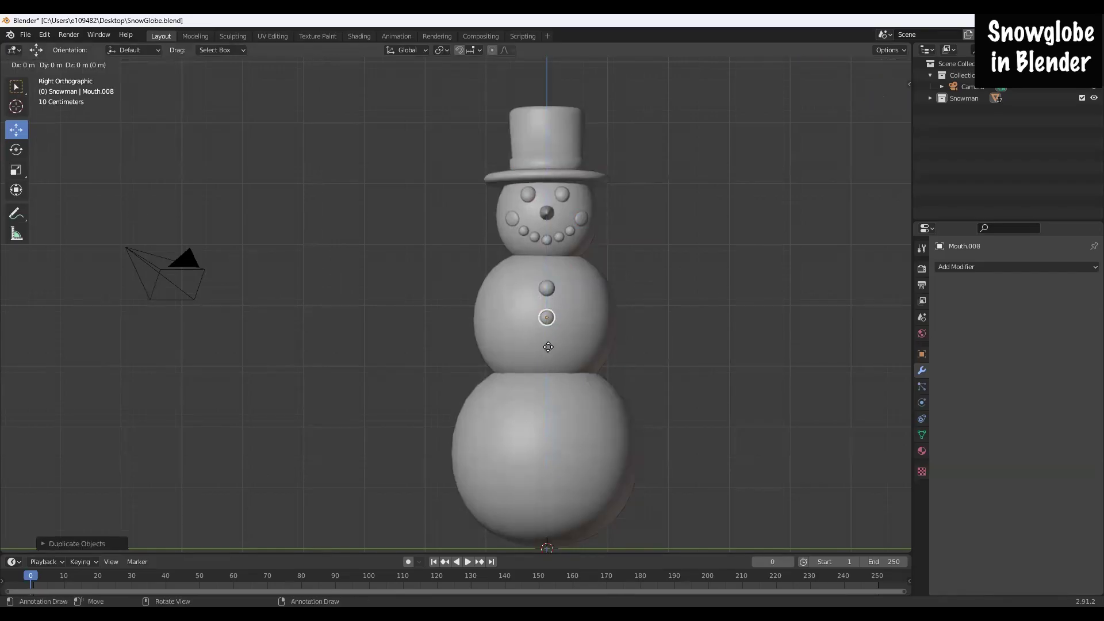
key("z")
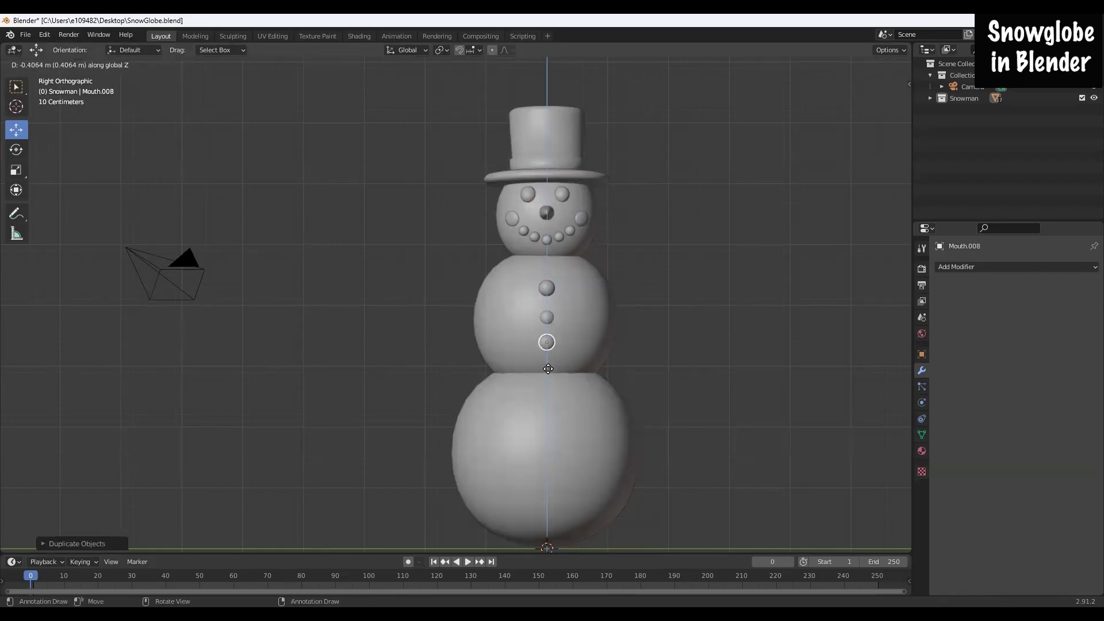
left_click(548, 370)
Step: Move the middle button forward along X onto the body's front surface, and adjust the top button's placement slightly
middle_click_drag(700, 338, 724, 374)
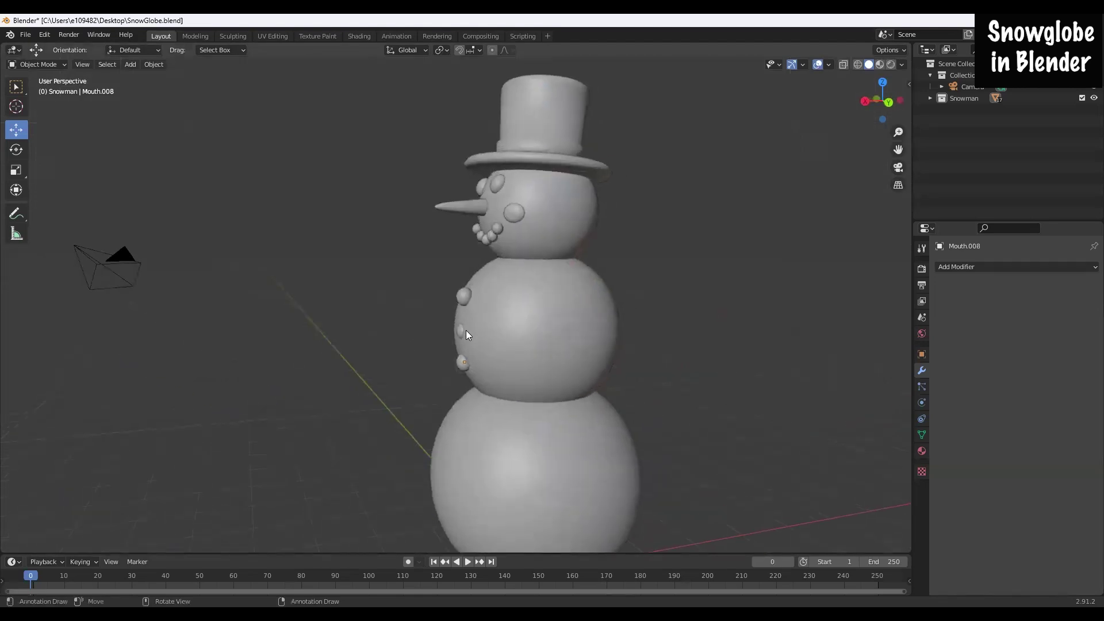
left_click(467, 333)
left_click(467, 333)
left_click_drag(440, 333, 428, 333)
left_click(463, 296)
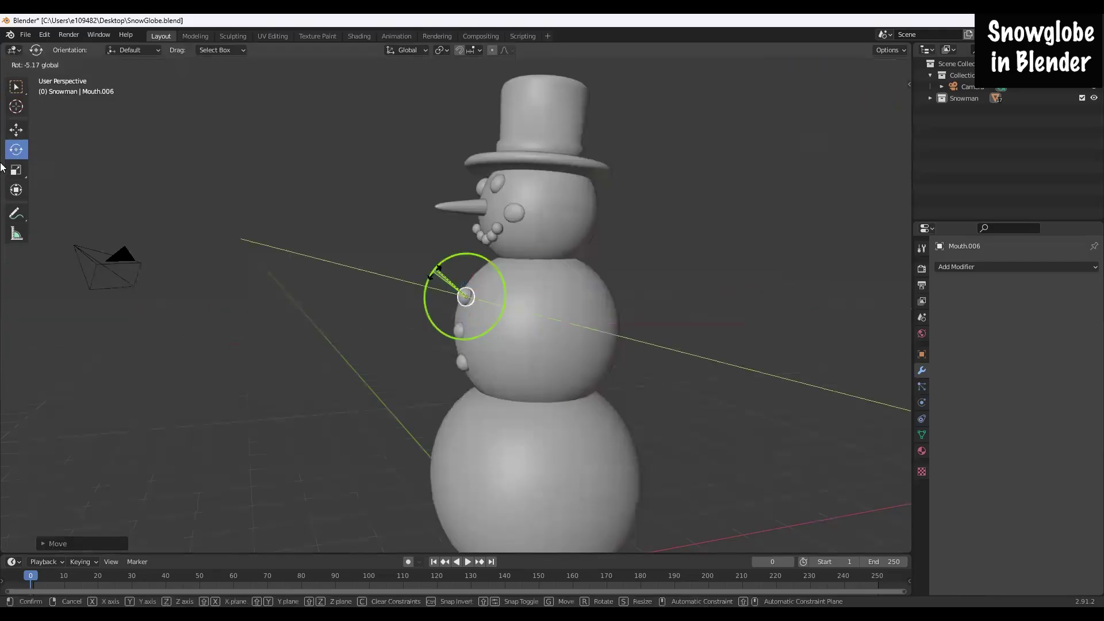
left_click(899, 102)
left_click(899, 102)
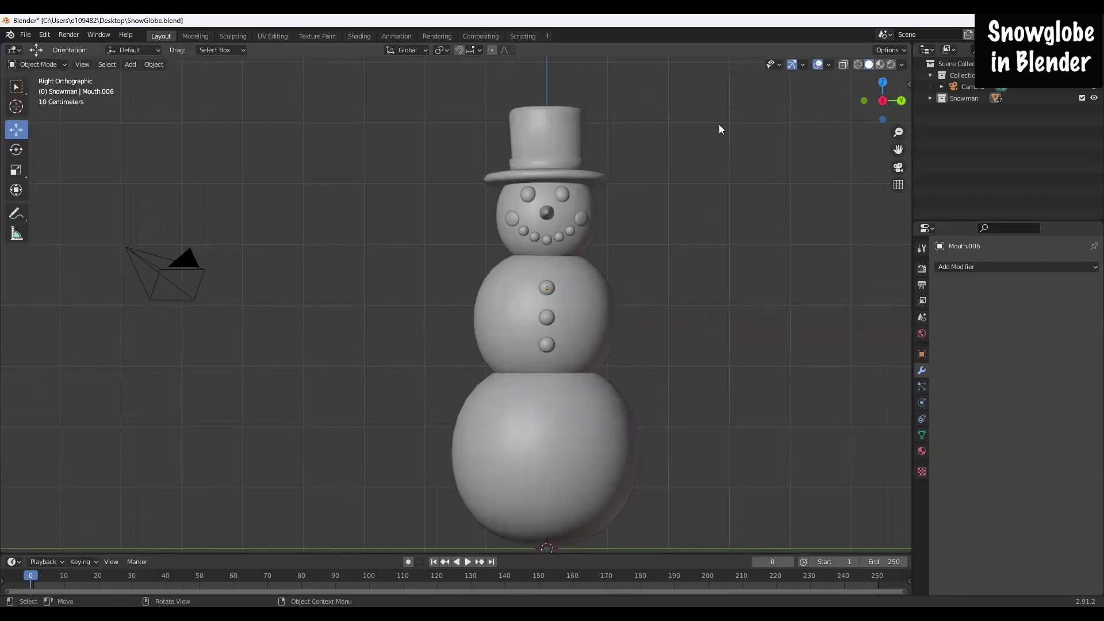
Step: Add a cube mesh and raise it along Z to where the snowman's head meets the middle body ball
left_click(130, 63)
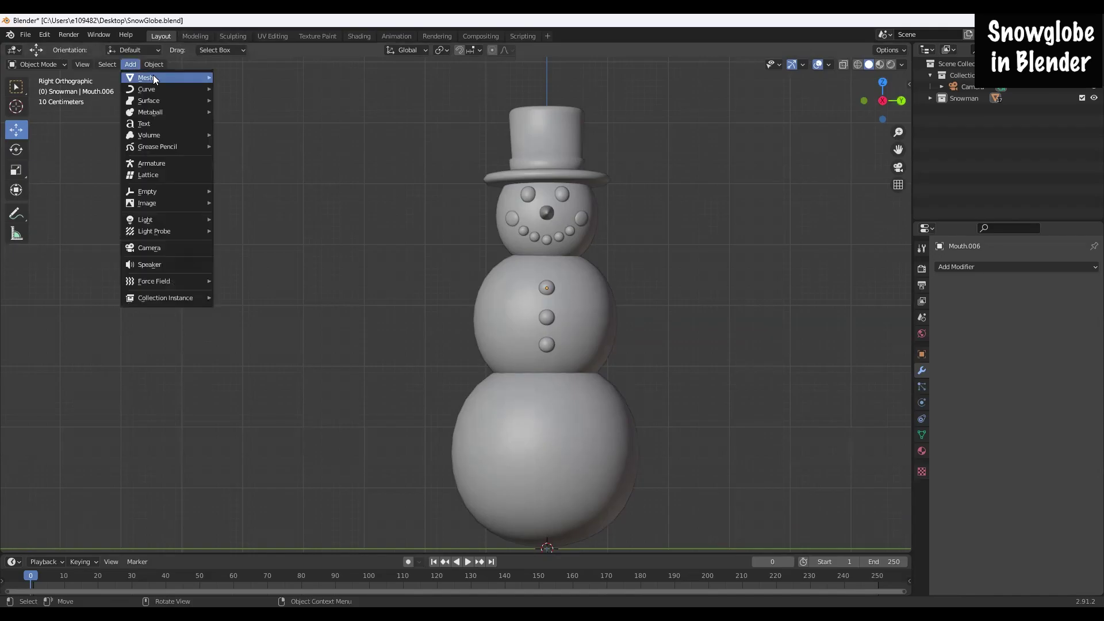
mouse_move(153, 77)
left_click(242, 89)
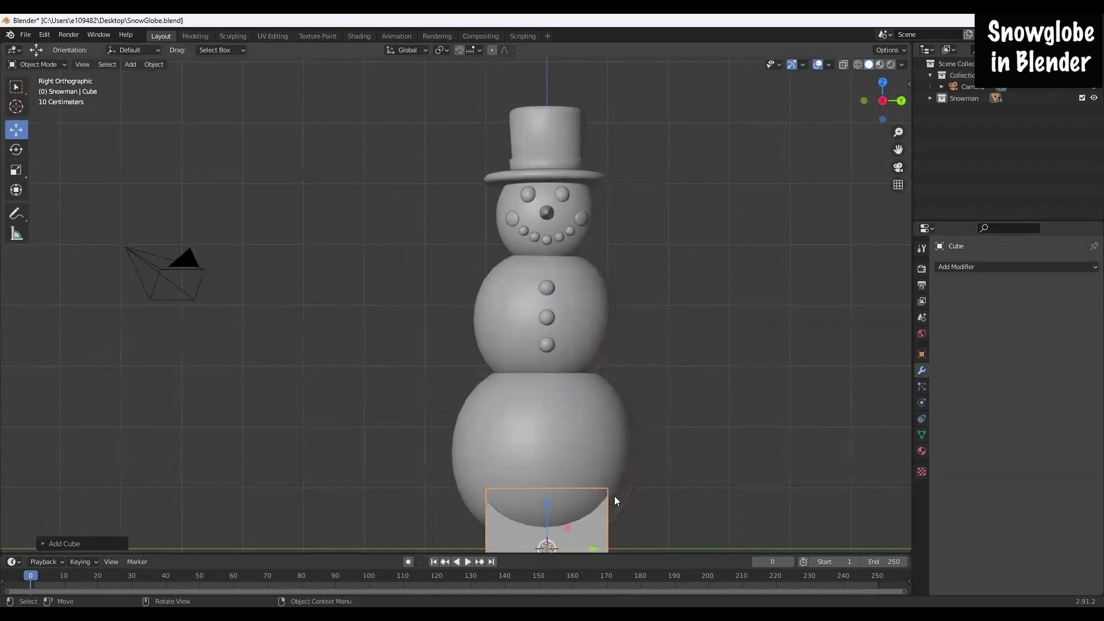
left_click_drag(552, 525, 563, 218)
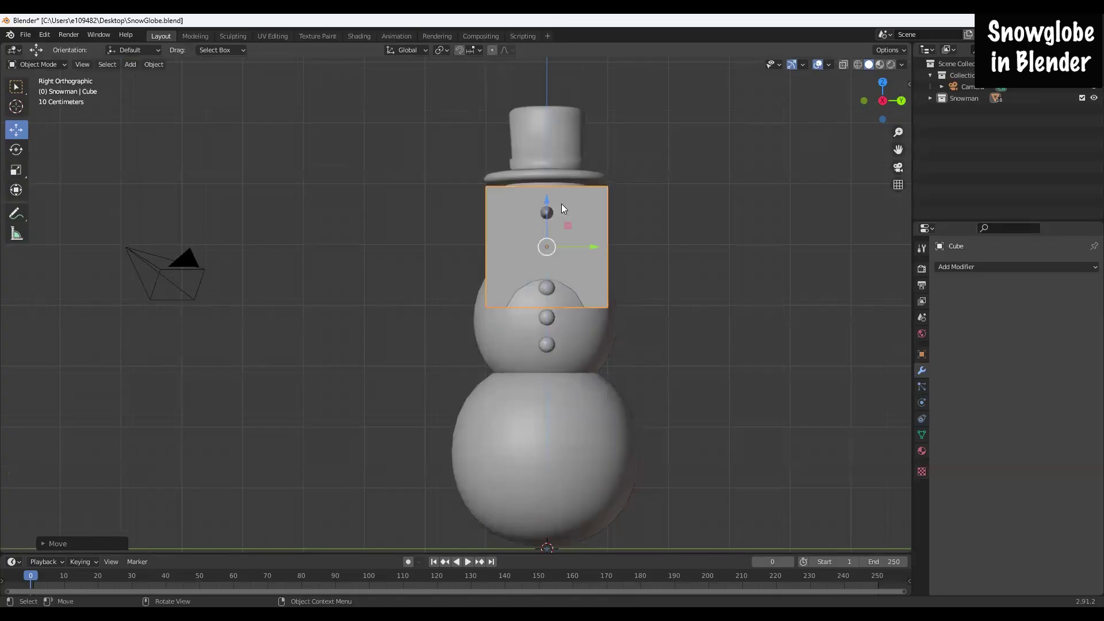
Step: Add a Subdivision Surface modifier to the cube with 3 viewport levels
left_click(1000, 266)
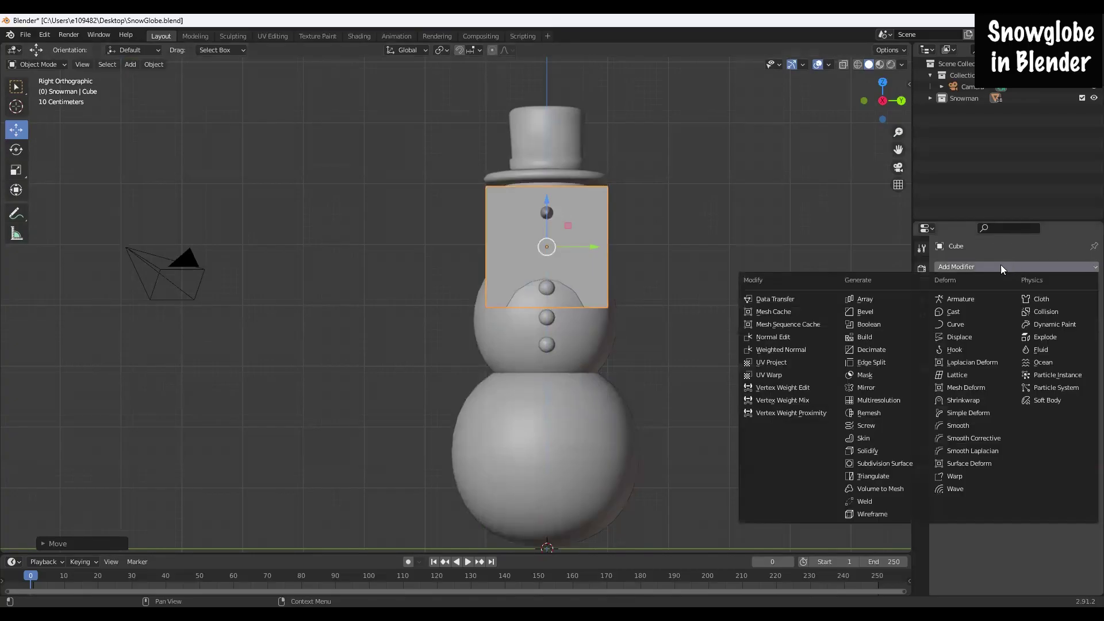
left_click(884, 463)
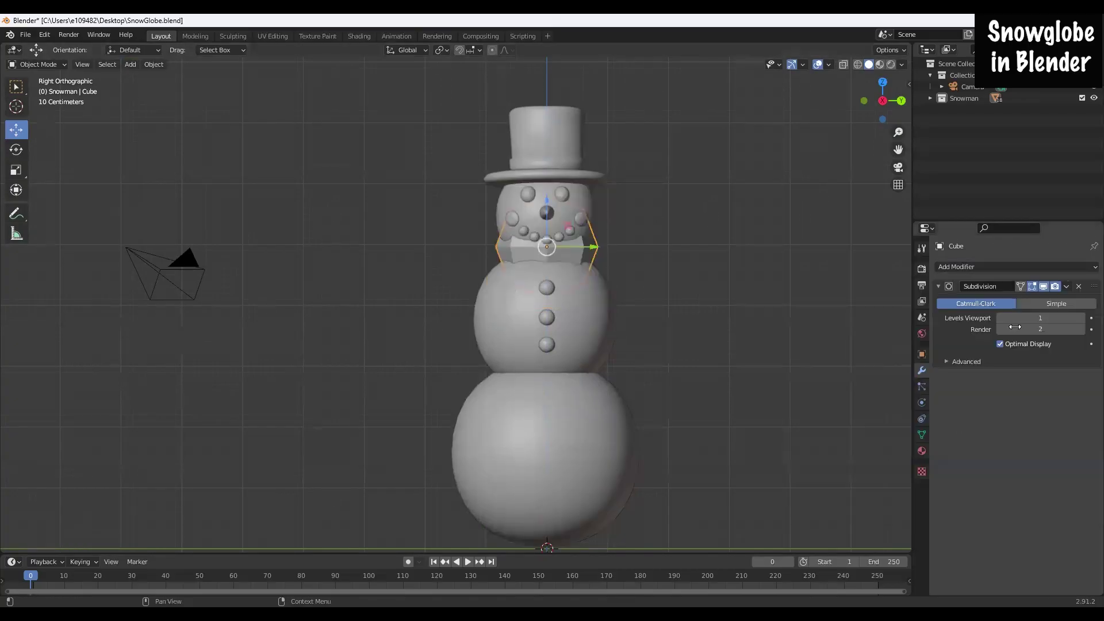
left_click(1082, 318)
left_click(1082, 318)
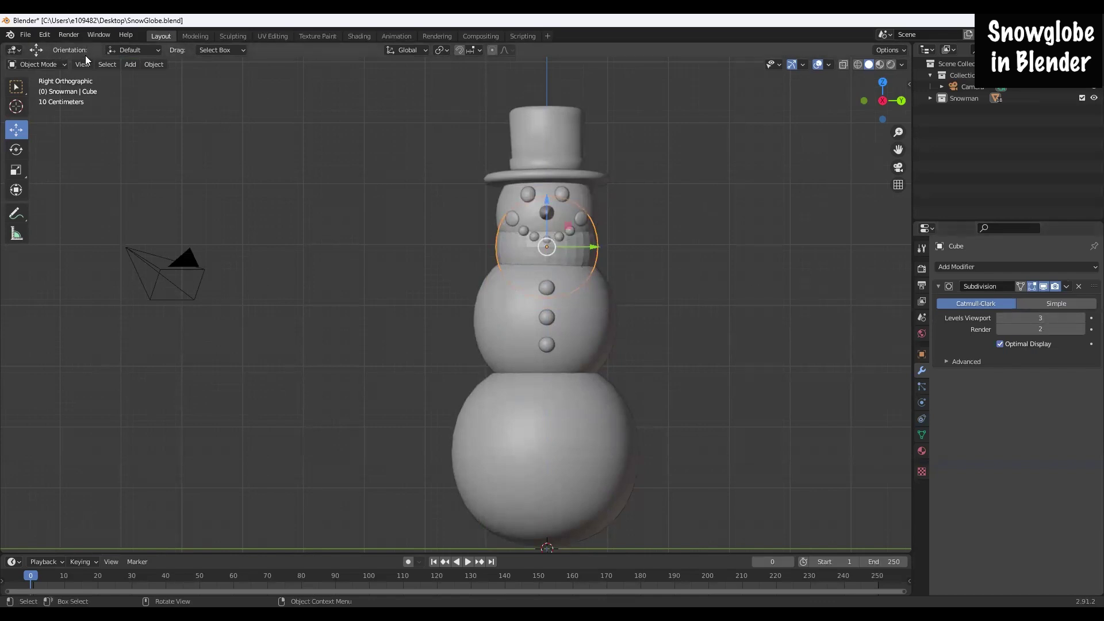
Step: Flatten the subdivided cube along Z and lower it onto the neck as a scarf ring
left_click(16, 170)
left_click_drag(546, 205, 547, 221)
left_click(17, 131)
middle_click_drag(678, 284, 771, 185)
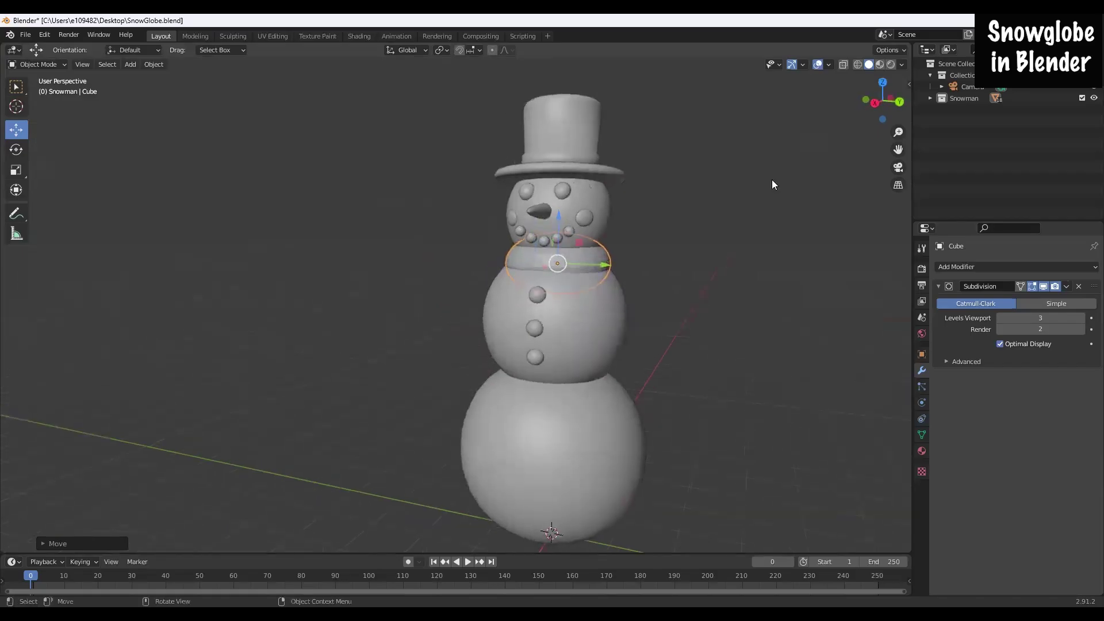
Step: In the right orthographic view, rotate the scarf ring a few degrees so it sits slightly tilted around the neck
left_click(874, 103)
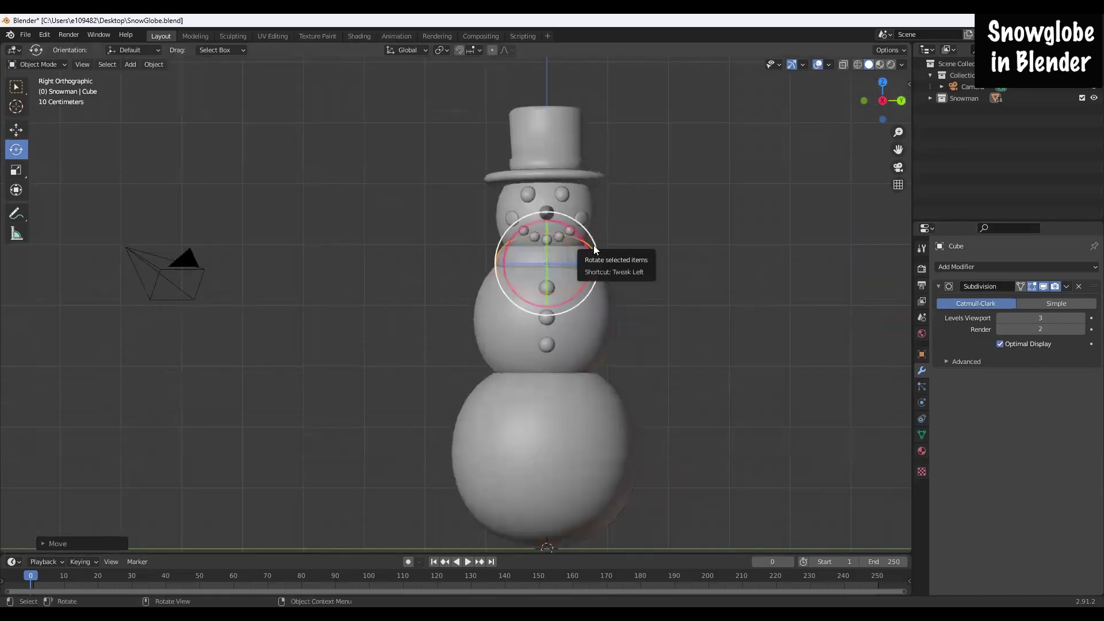
left_click_drag(595, 249, 594, 245)
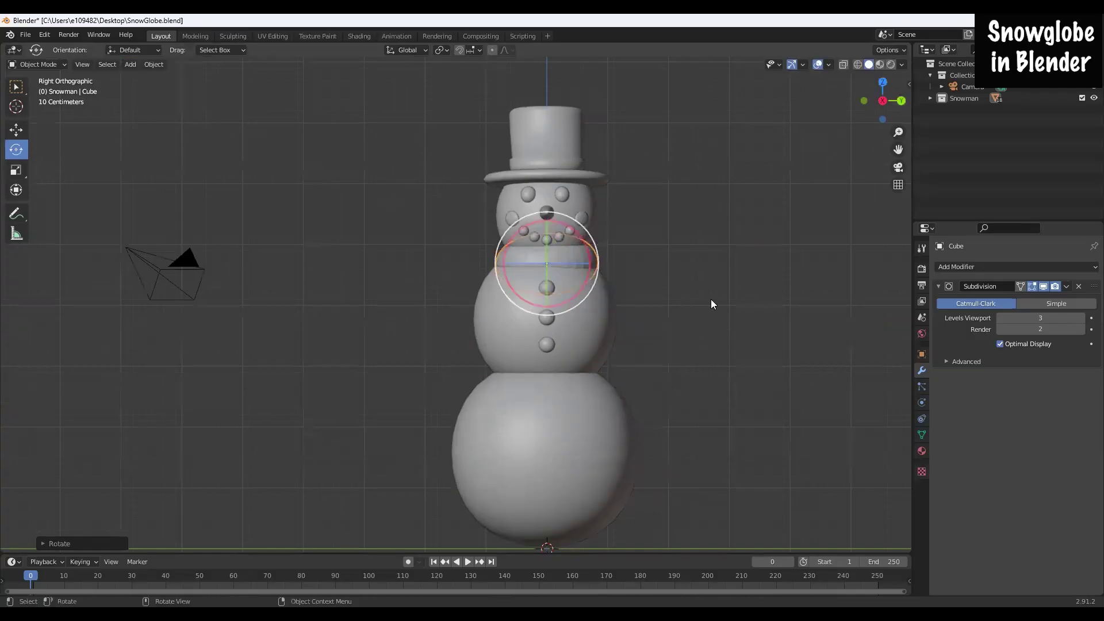
right_click(518, 257)
key("Escape")
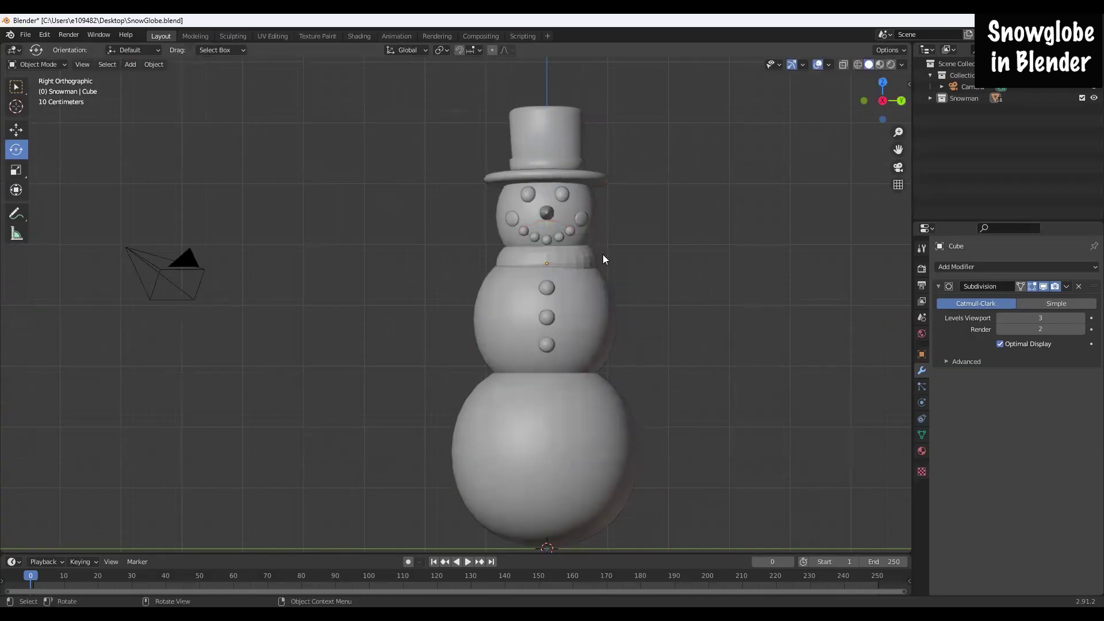
right_click(576, 260)
key("Escape")
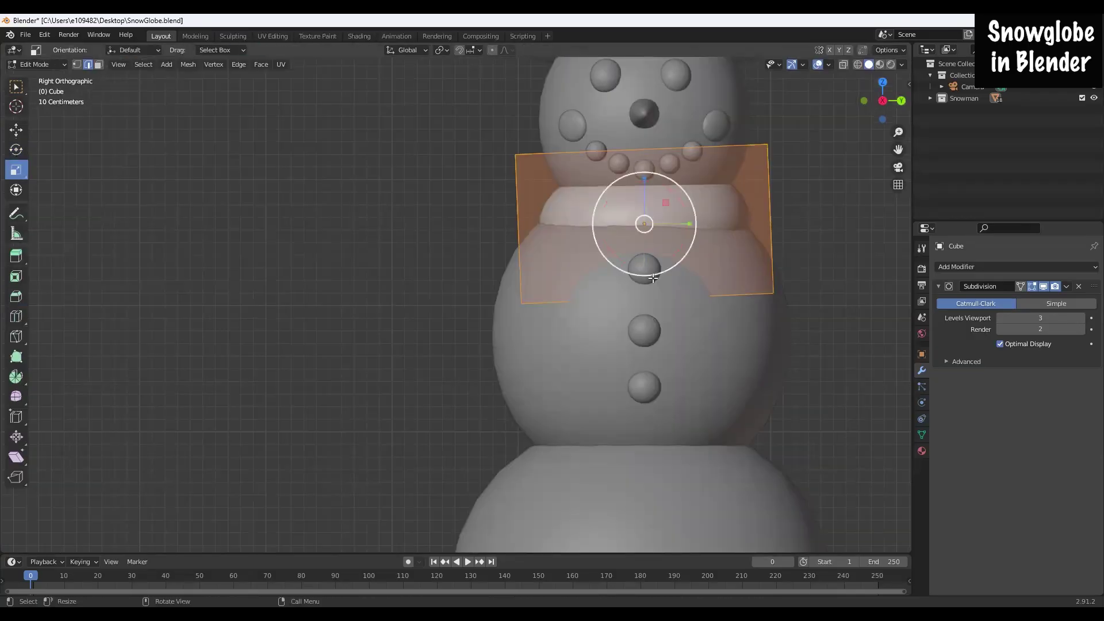
Step: In Edit Mode, resize the scarf ring's mesh slightly to fit the neck, and return to Object Mode
mouse_move(653, 278)
left_mouse_down()
mouse_move(646, 264)
mouse_move(665, 261)
left_mouse_up()
middle_click_drag(665, 261, 823, 64)
middle_click_drag(350, 235, 224, 241)
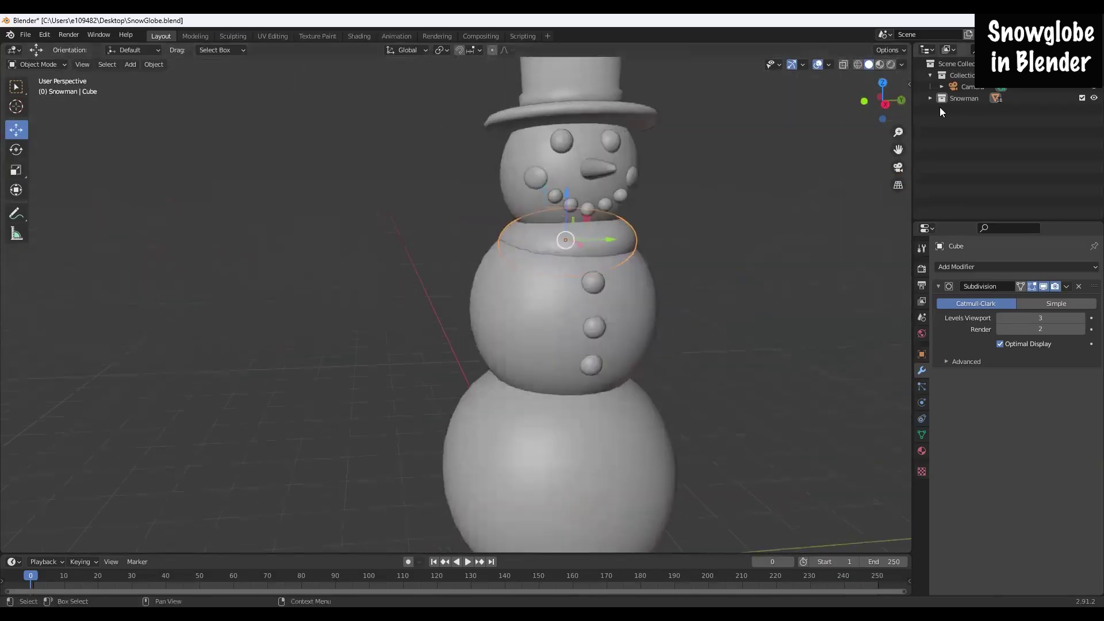
Step: Fine-tune the scarf ring's tilt with a small rotation in the right orthographic view
left_click(880, 103)
left_click(636, 234)
left_click(643, 229)
left_click(24, 150)
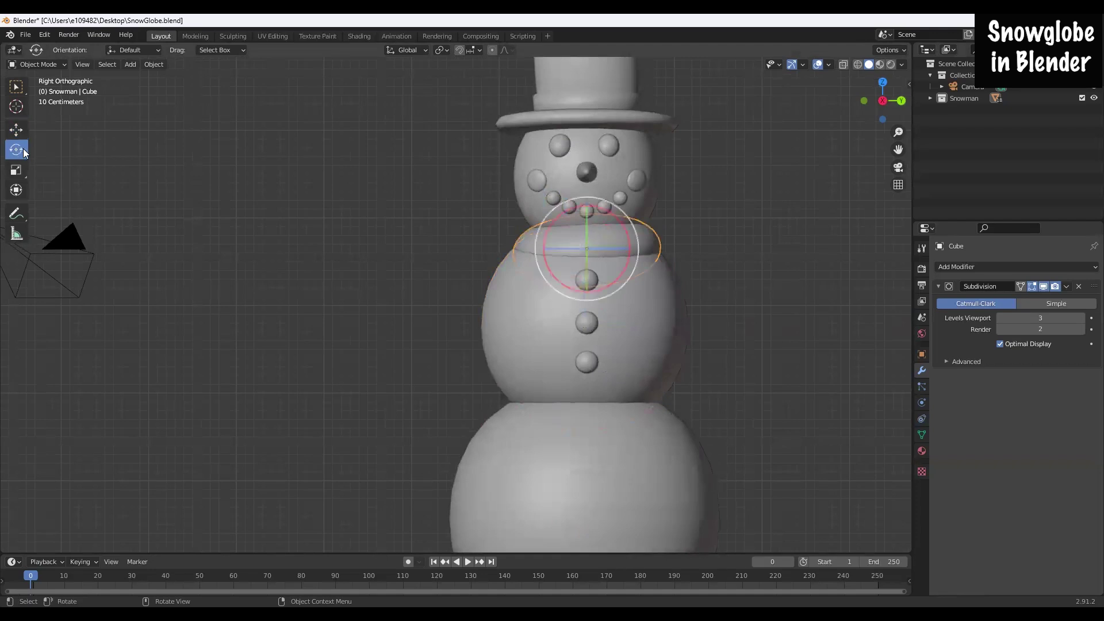
left_click_drag(542, 224, 546, 222)
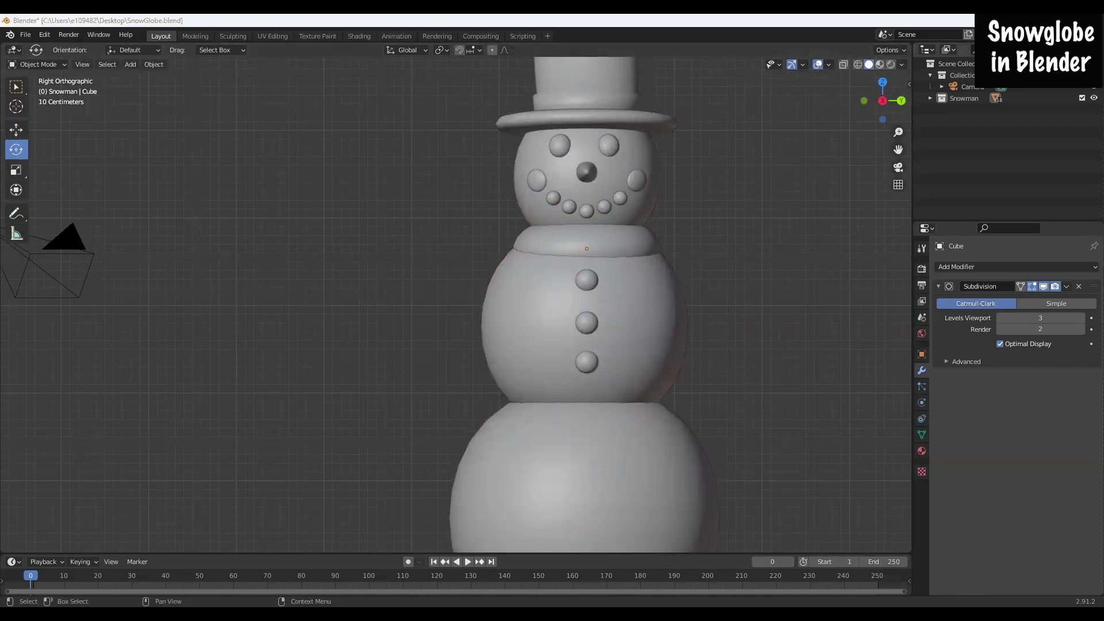
Step: Add a second cube for the hanging scarf end and raise it along Z to the middle body ball
left_click(126, 65)
mouse_move(156, 78)
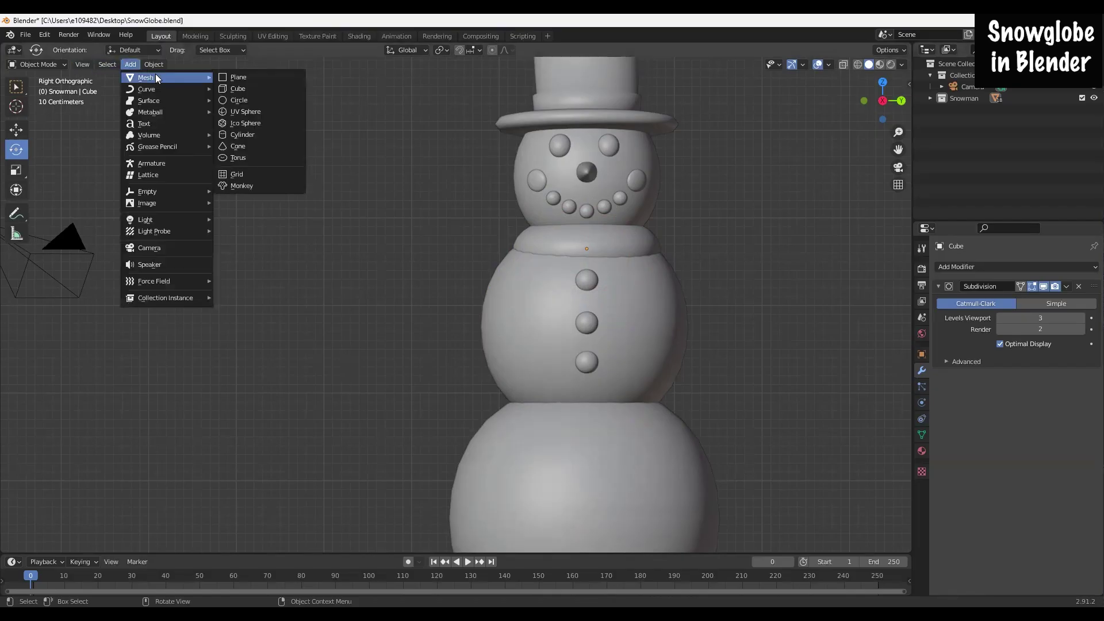
left_click(250, 89)
scroll(307, 207, "down", 5)
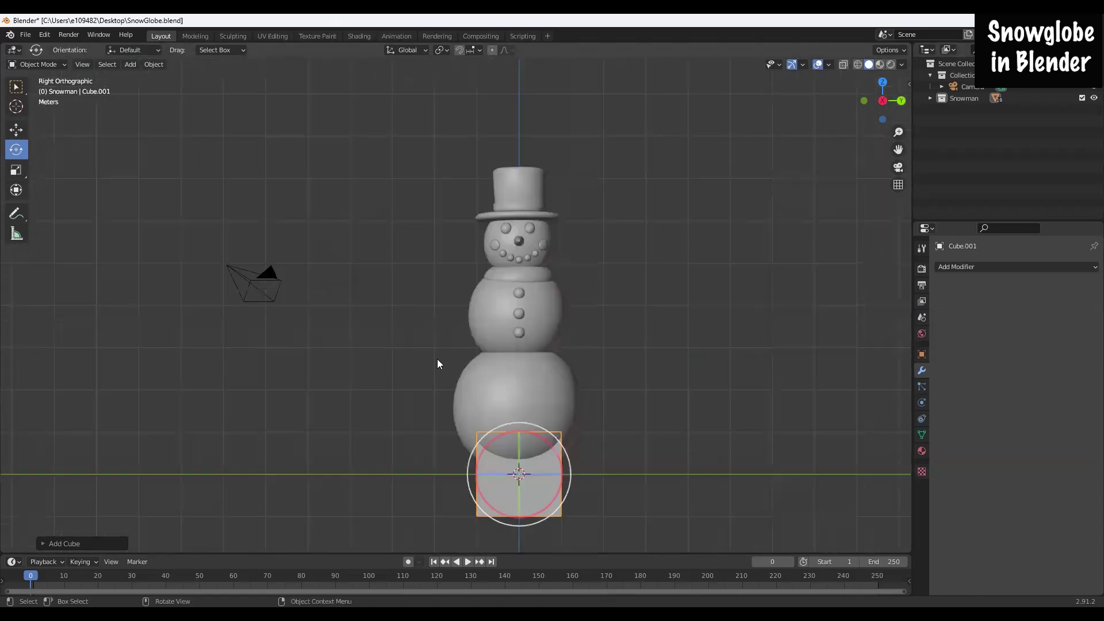
scroll(173, 201, "up", 2)
left_click(16, 129)
left_click_drag(538, 475, 540, 280)
Step: Scale the second cube thin along X and narrow along Y to form a tall vertical strip
middle_click_drag(598, 278, 517, 368)
left_click(16, 170)
left_click_drag(476, 357, 523, 347)
middle_click_drag(512, 418, 621, 368)
left_click_drag(581, 316, 540, 316)
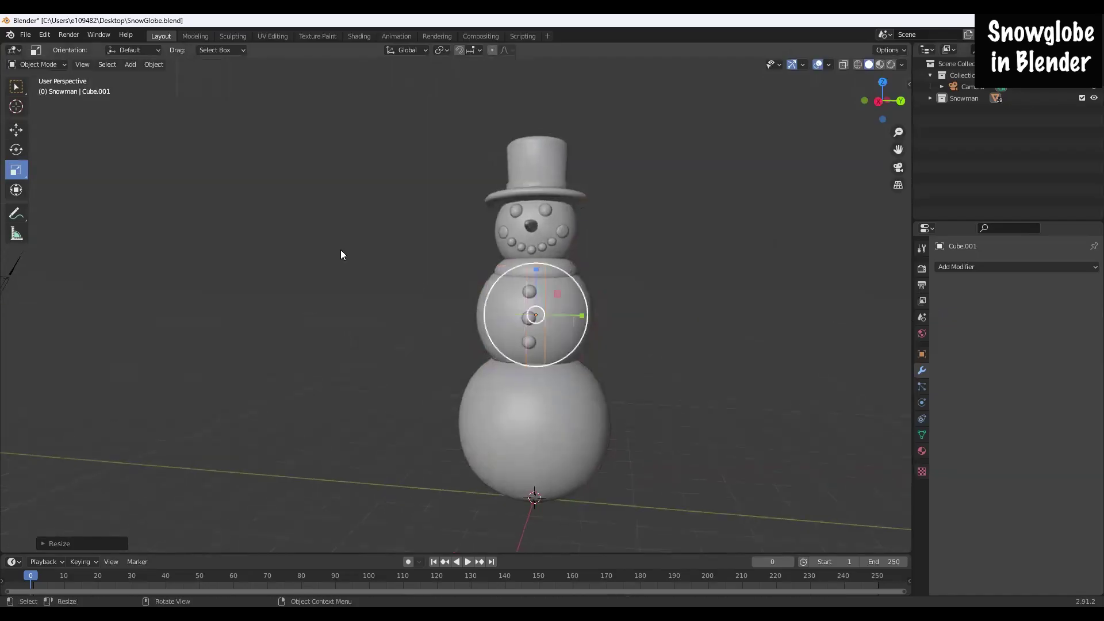
Step: Move the strip forward along X to the front of the middle body ball and thin it a little more along X
left_click(16, 130)
middle_click_drag(571, 338, 462, 336)
left_click_drag(461, 333, 379, 338)
scroll(457, 351, "up", 5)
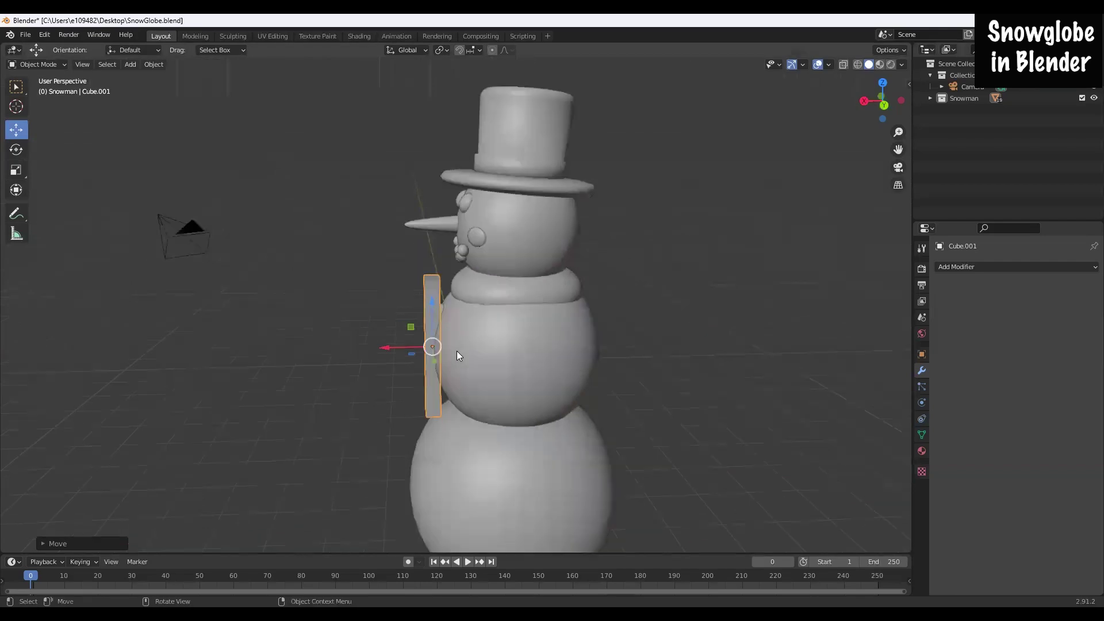
left_click(16, 169)
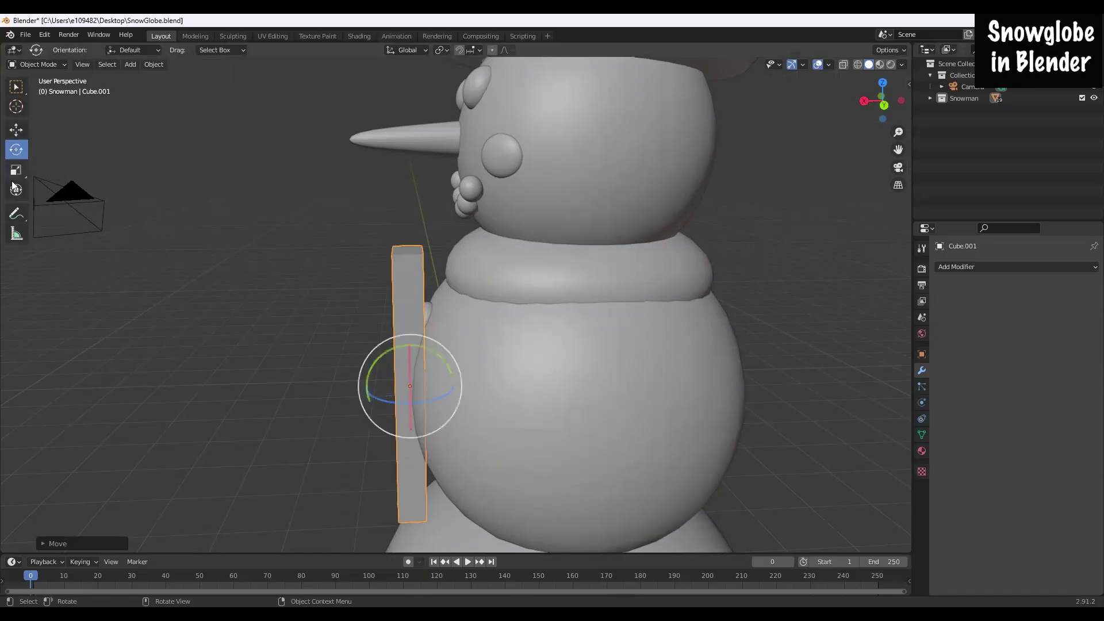
left_click_drag(366, 386, 377, 386)
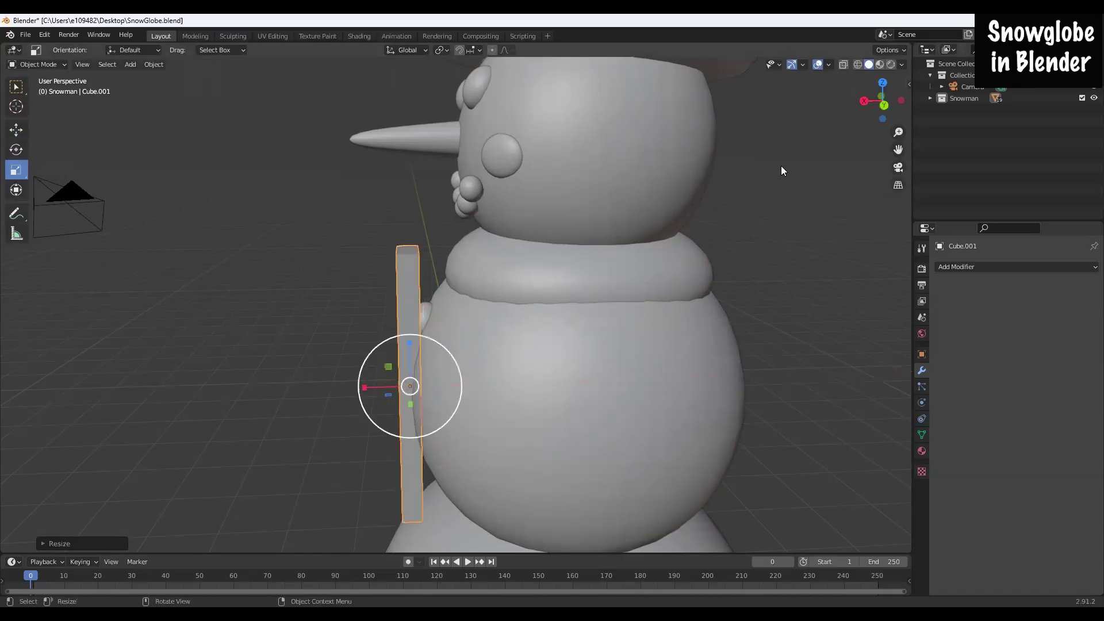
Step: Add a Subdivision Surface modifier to the scarf strip with 2 viewport levels
left_click(864, 101)
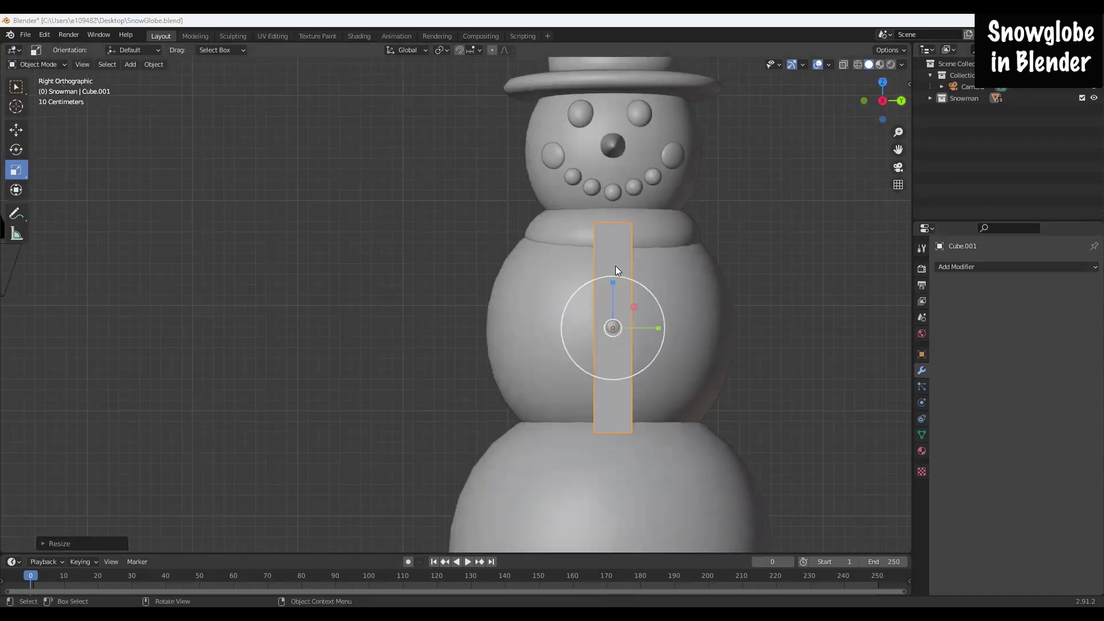
key("g")
key("Escape")
left_click(977, 267)
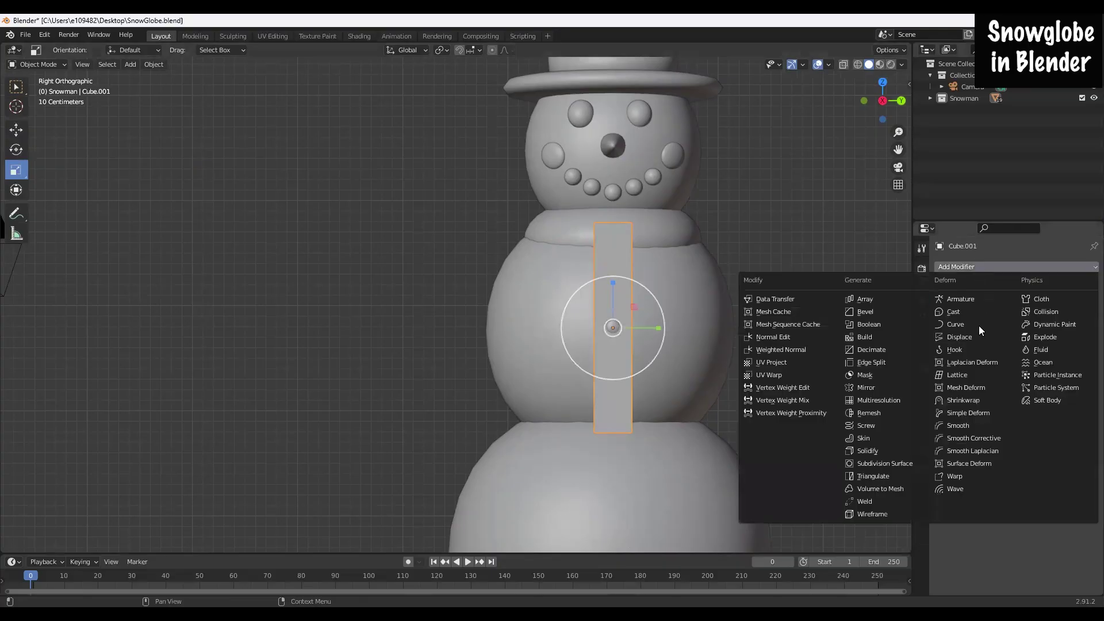
left_click(884, 464)
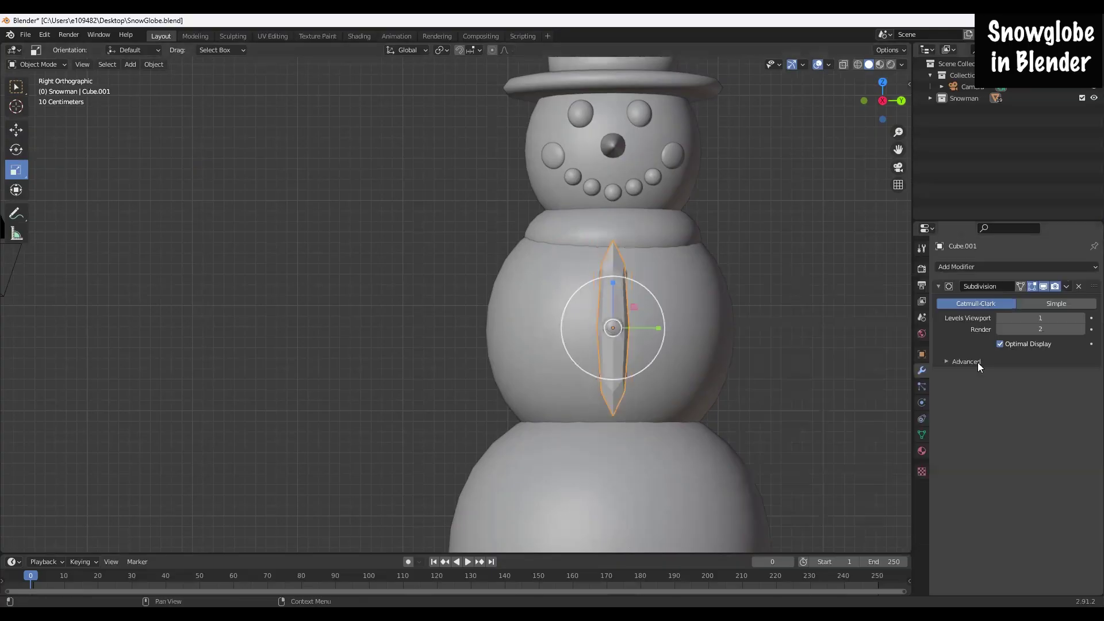
left_click(1081, 318)
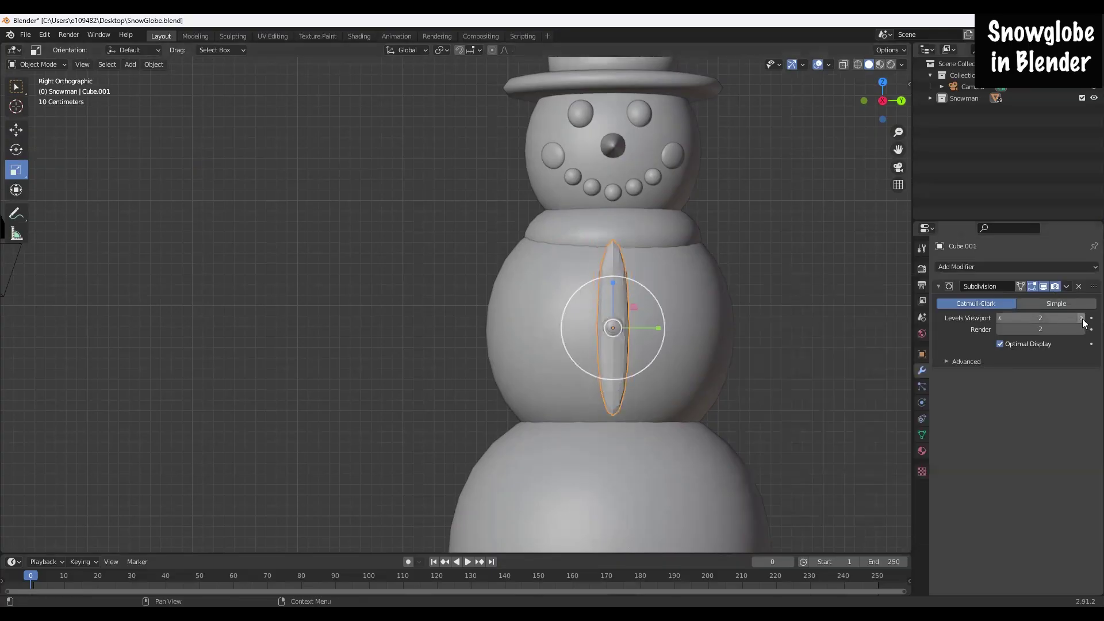
left_click(1082, 318)
left_click(999, 318)
Step: In Edit Mode, add six evenly spaced horizontal loop cuts along the length of the scarf strip
left_click(41, 64)
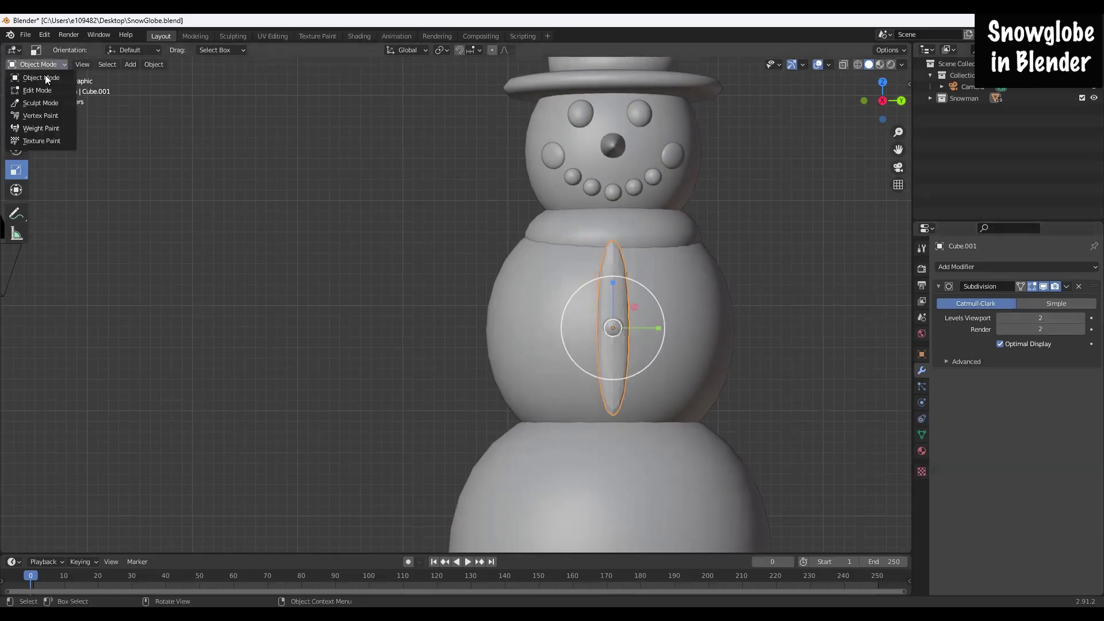
left_click(42, 88)
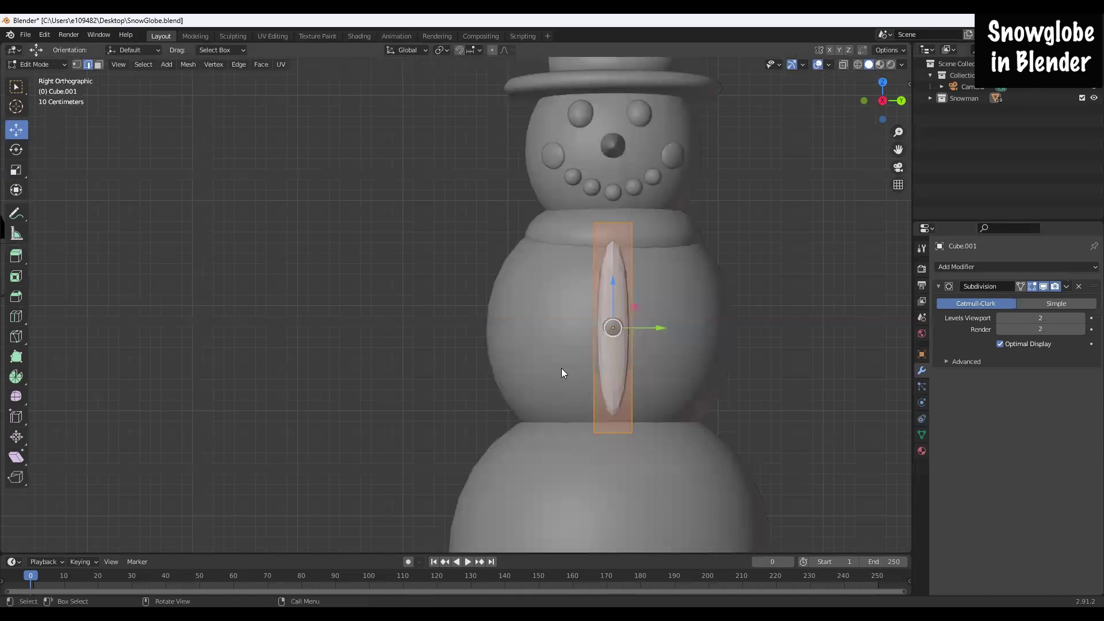
key("w")
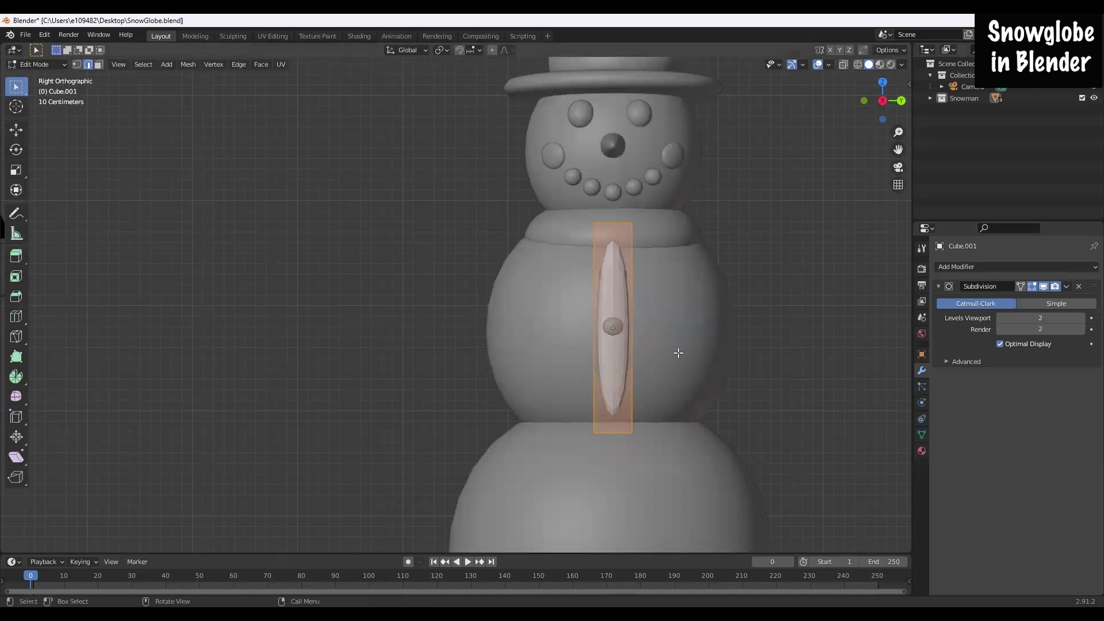
key("ctrl+r")
scroll(600, 350, "up", 3)
scroll(599, 344, "up", 1)
scroll(599, 344, "up", 1)
left_click(608, 351)
right_click(608, 351)
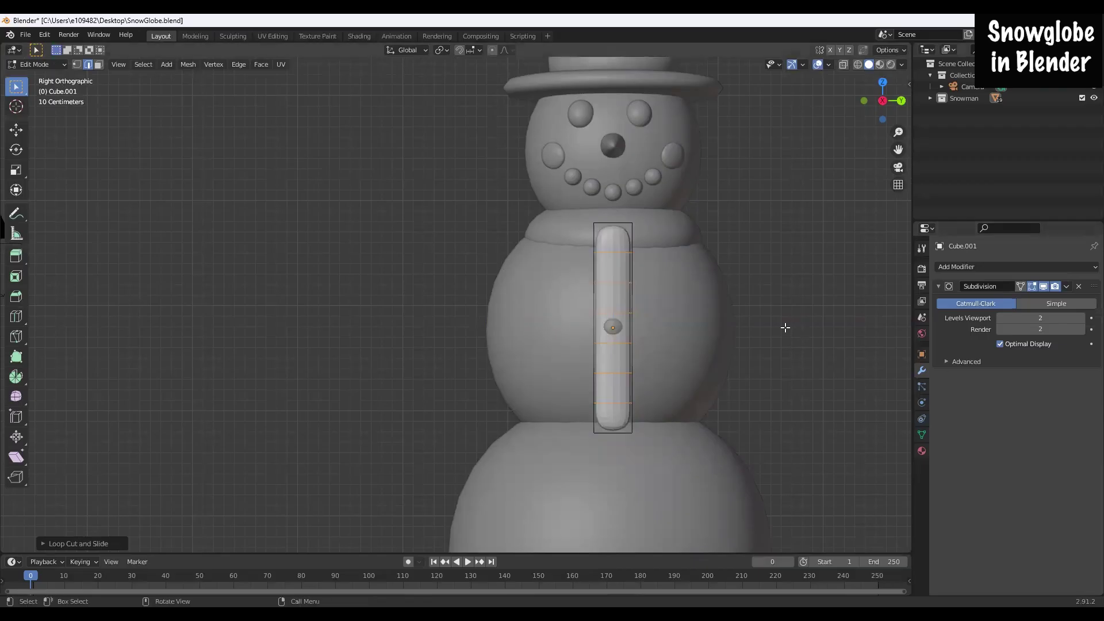
Step: Add a centred vertical loop cut down the full length of the scarf strip
key("ctrl+r")
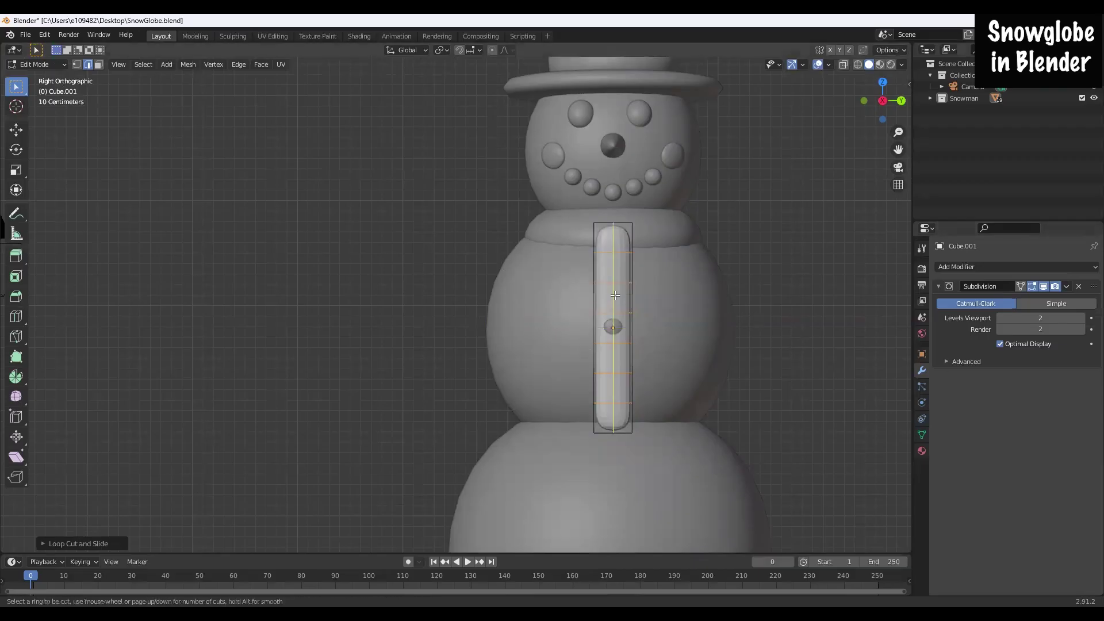
left_click(615, 295)
right_click(614, 296)
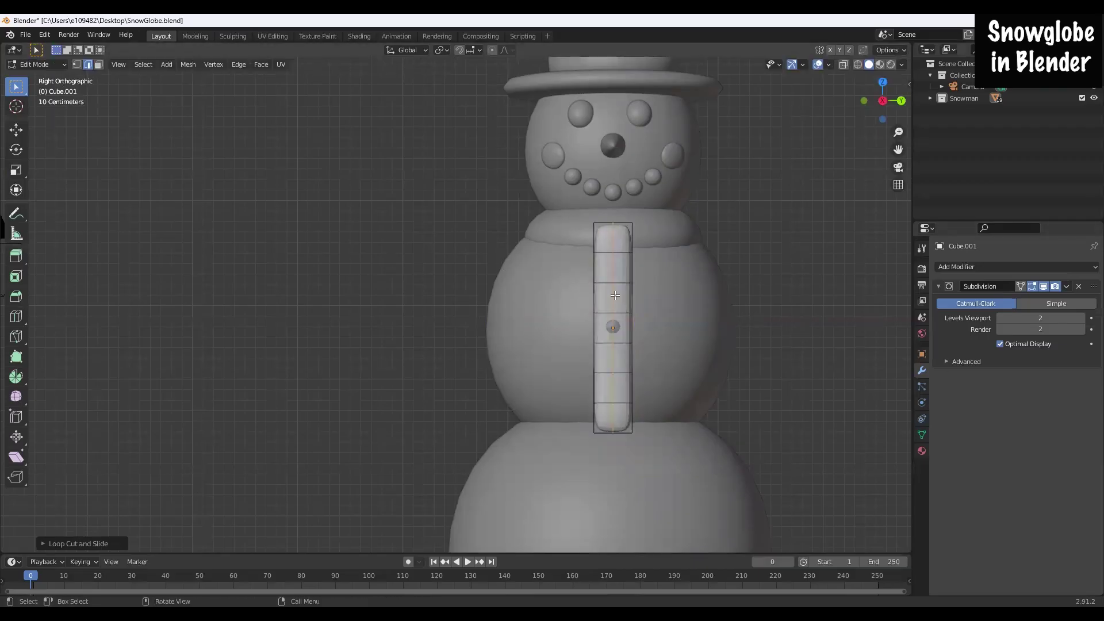
Step: Select the whole strip mesh and move it sideways along Y until it sits beside the three buttons
key("alt+a")
key("a")
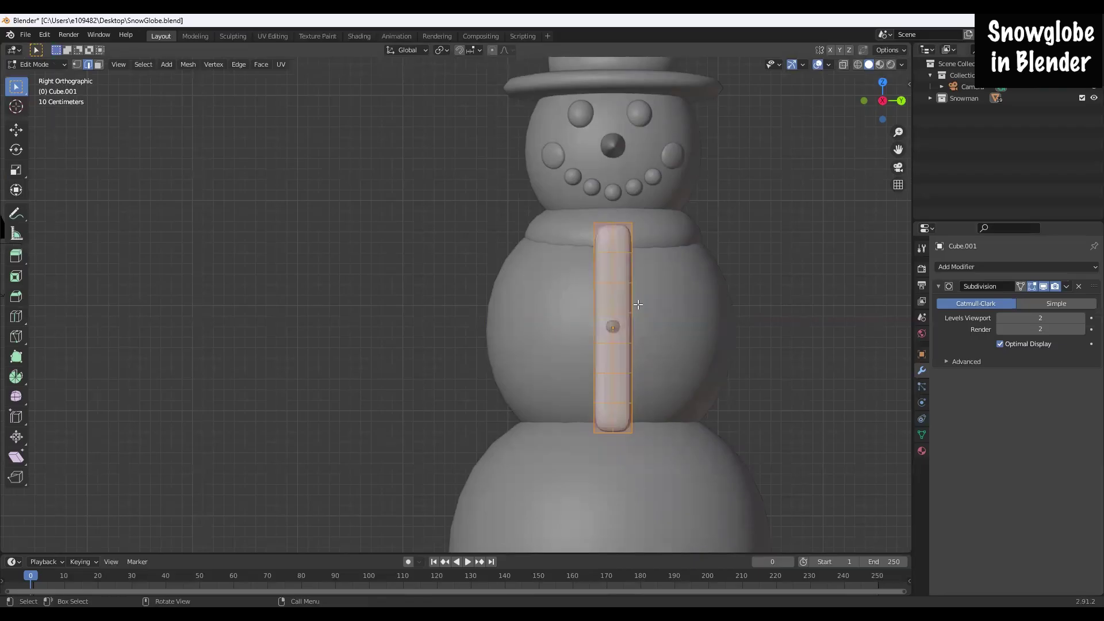
left_click(16, 129)
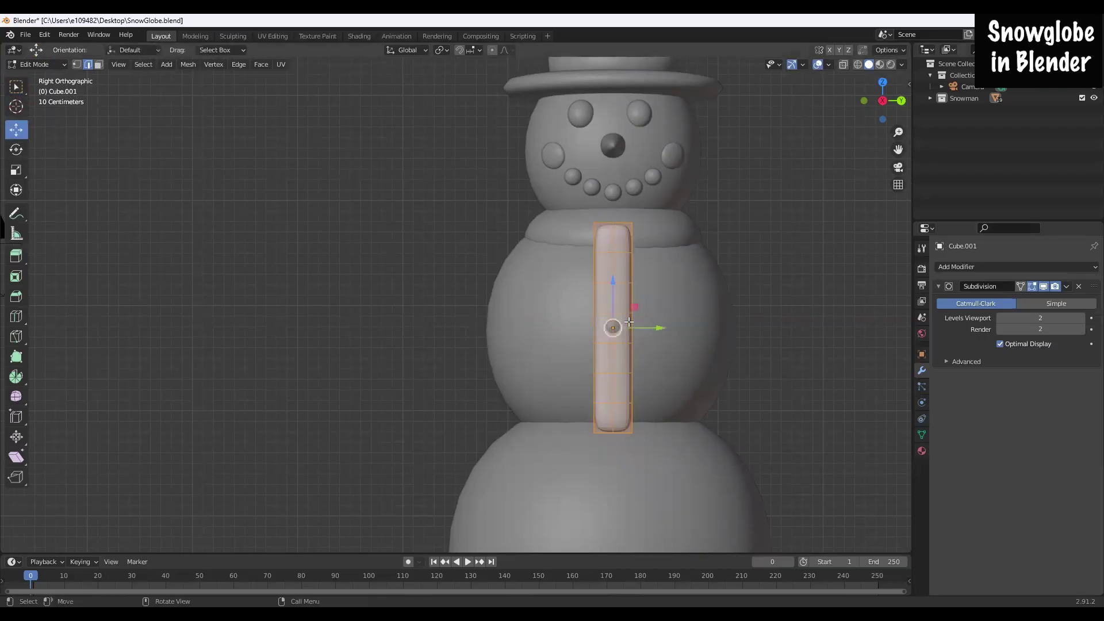
left_click_drag(658, 330, 615, 329)
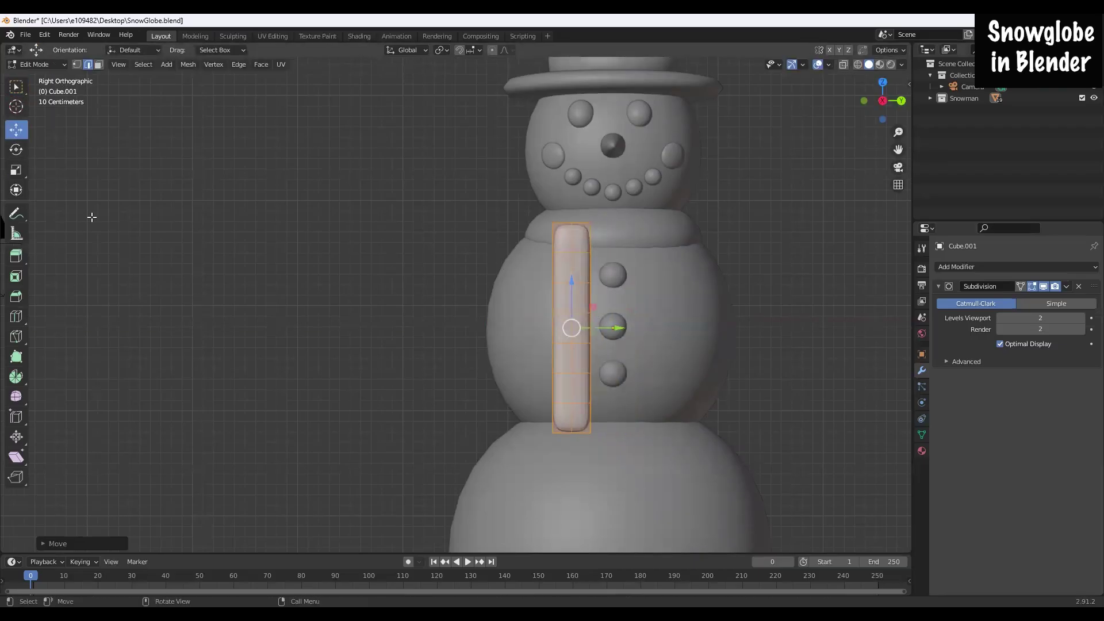
Step: Tilt the strip outward and raise it so its upper end overlaps the scarf ring
middle_click_drag(376, 277, 183, 323)
middle_click_drag(224, 399, 230, 334)
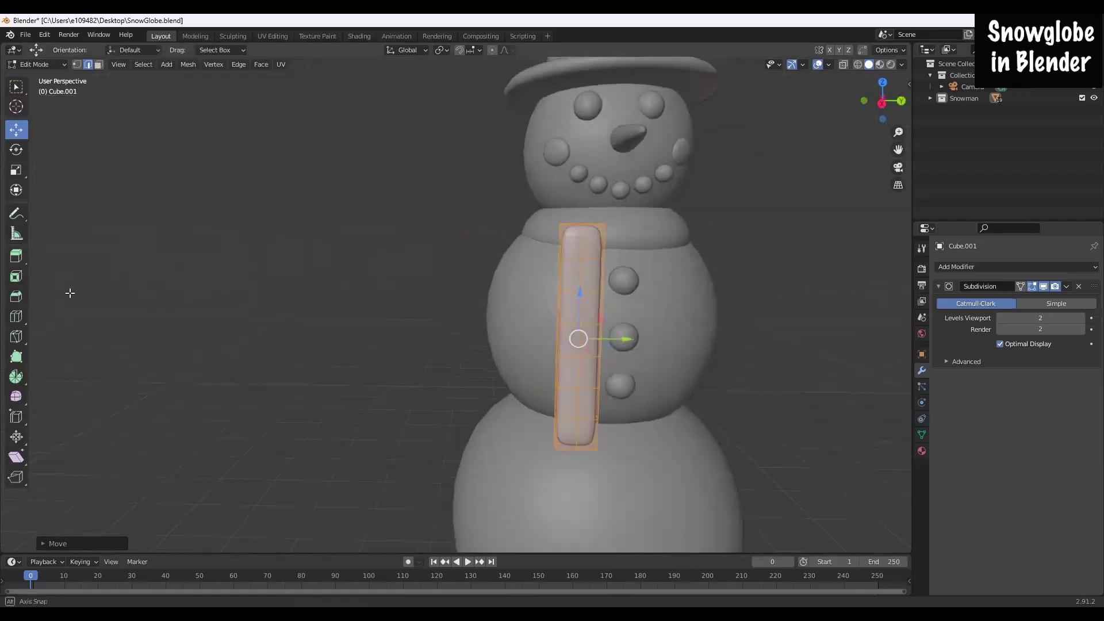
left_click(16, 170)
left_click_drag(623, 339, 627, 338)
middle_click_drag(709, 397, 603, 411)
left_click(16, 129)
left_click_drag(434, 388, 452, 375)
left_click_drag(479, 339, 535, 320)
left_click(16, 149)
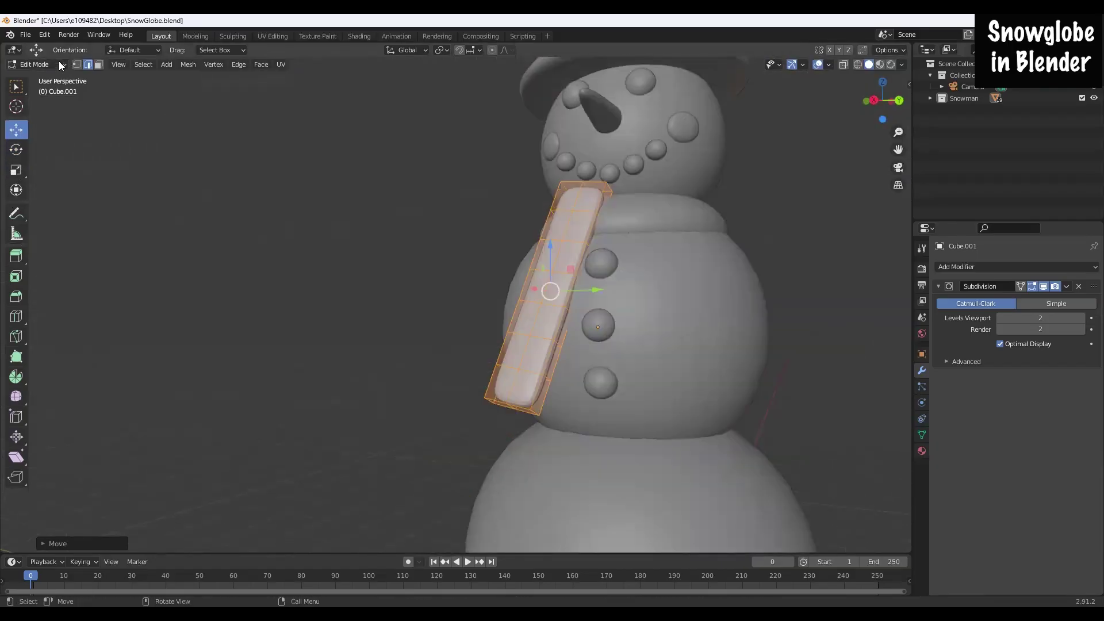
Step: Apply smooth shading to the scarf strip in Object Mode, then return to Edit Mode
left_click(58, 63)
left_click(34, 77)
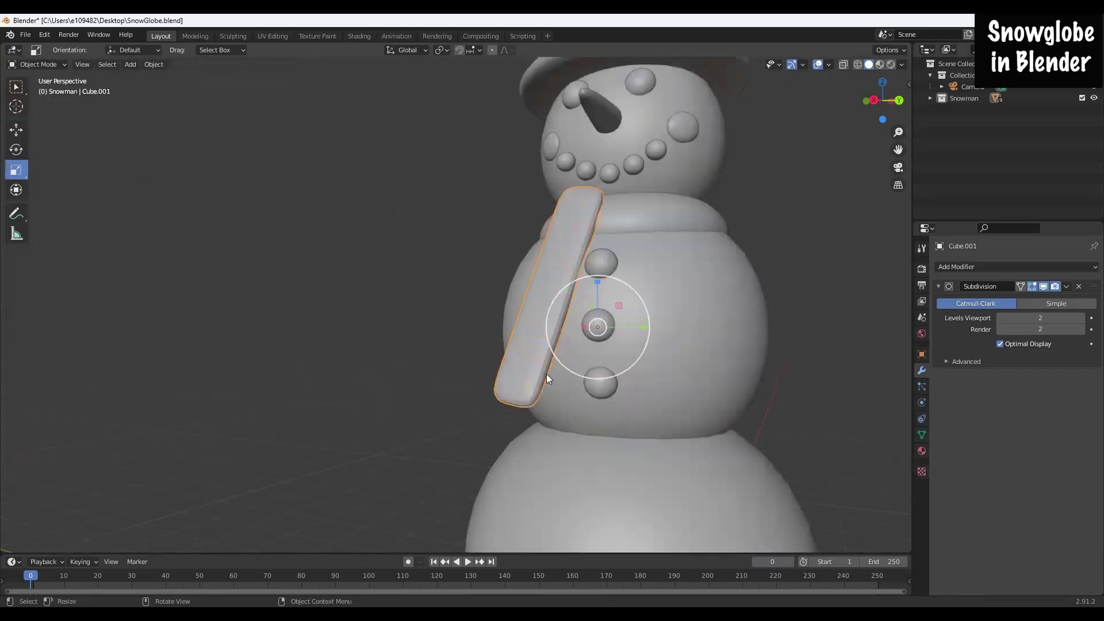
right_click(518, 375)
left_click(512, 374)
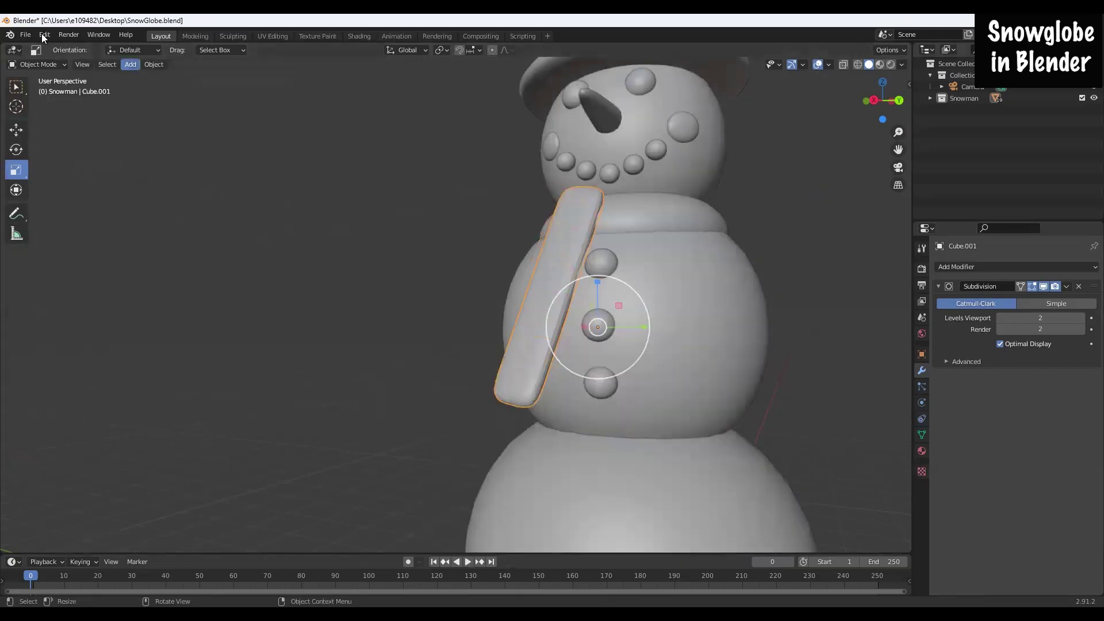
left_click(46, 64)
left_click(52, 88)
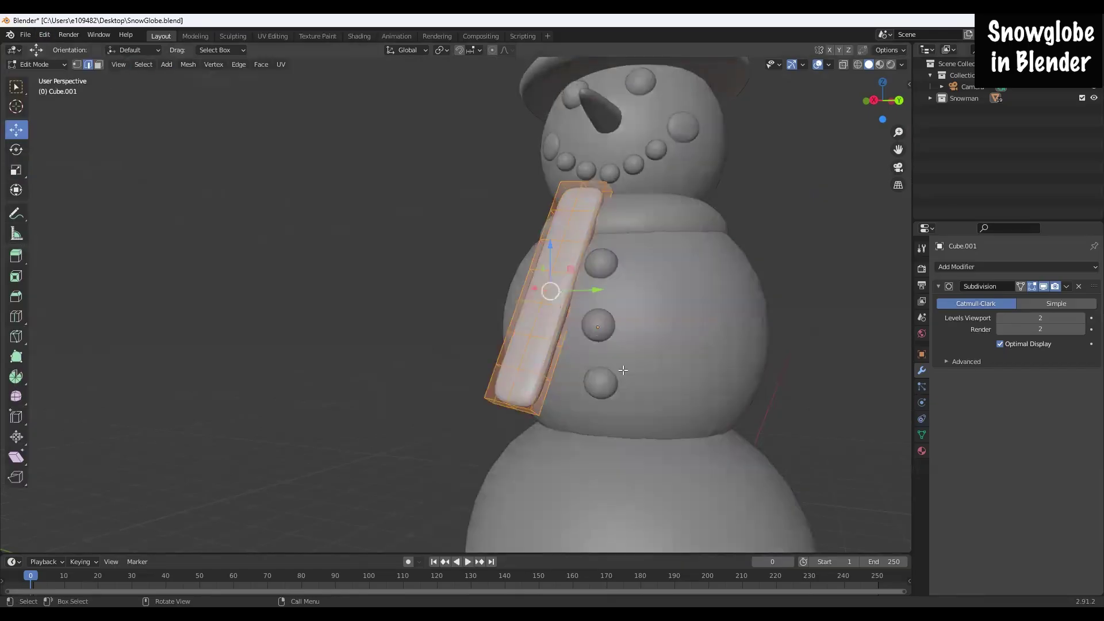
Step: With vertex selection and X-ray on, select the strip's bottom row and move it along X toward the body
left_click(77, 65)
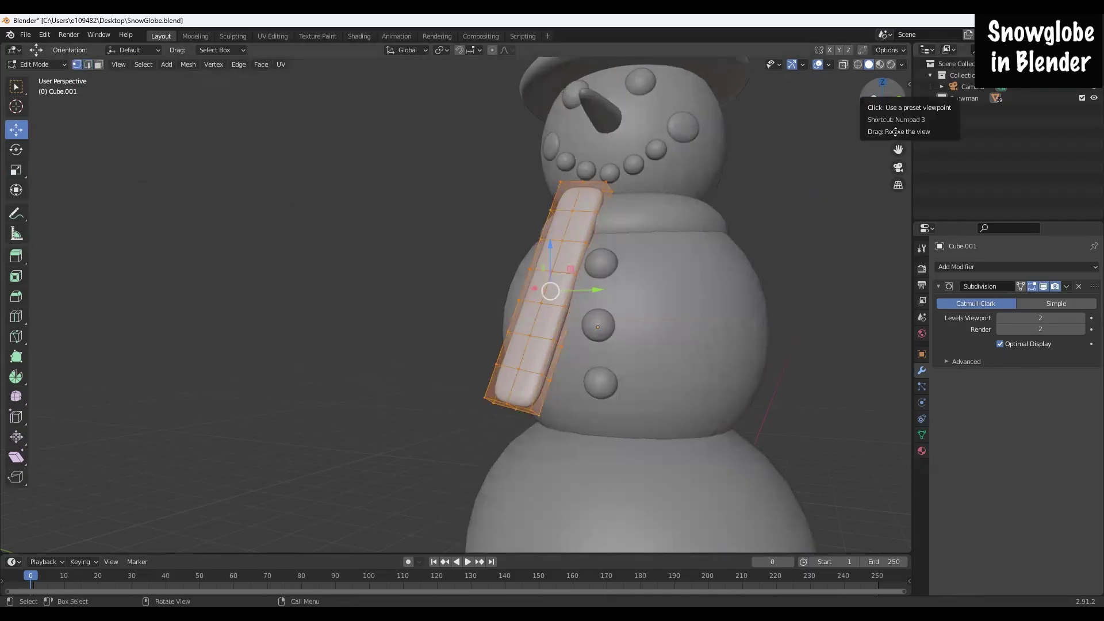
left_click(873, 100)
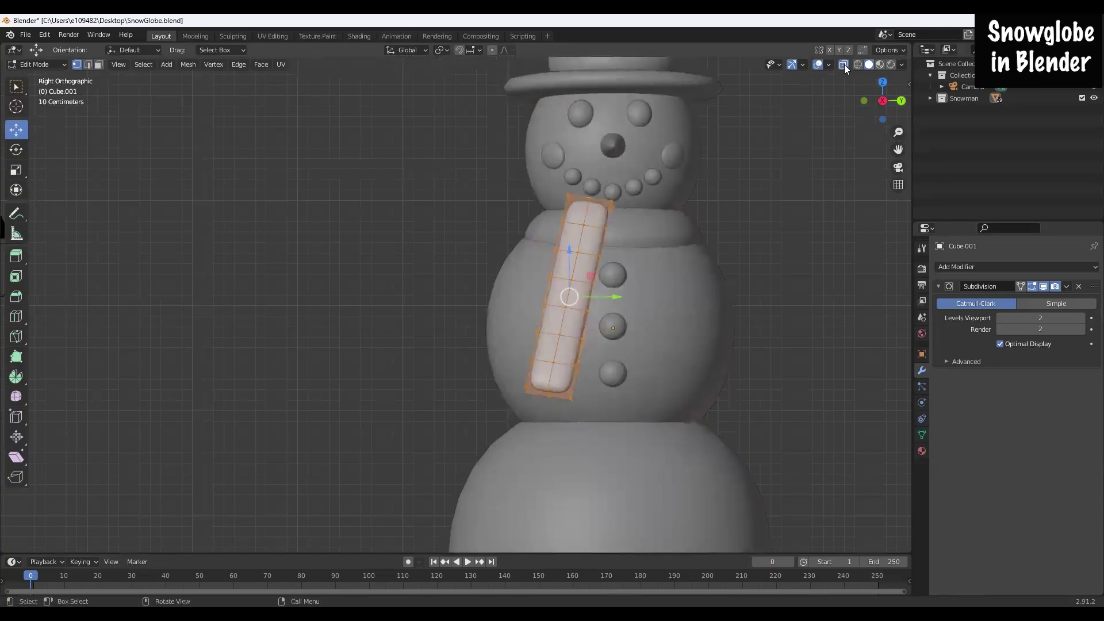
left_click(844, 65)
scroll(642, 344, "up", 1)
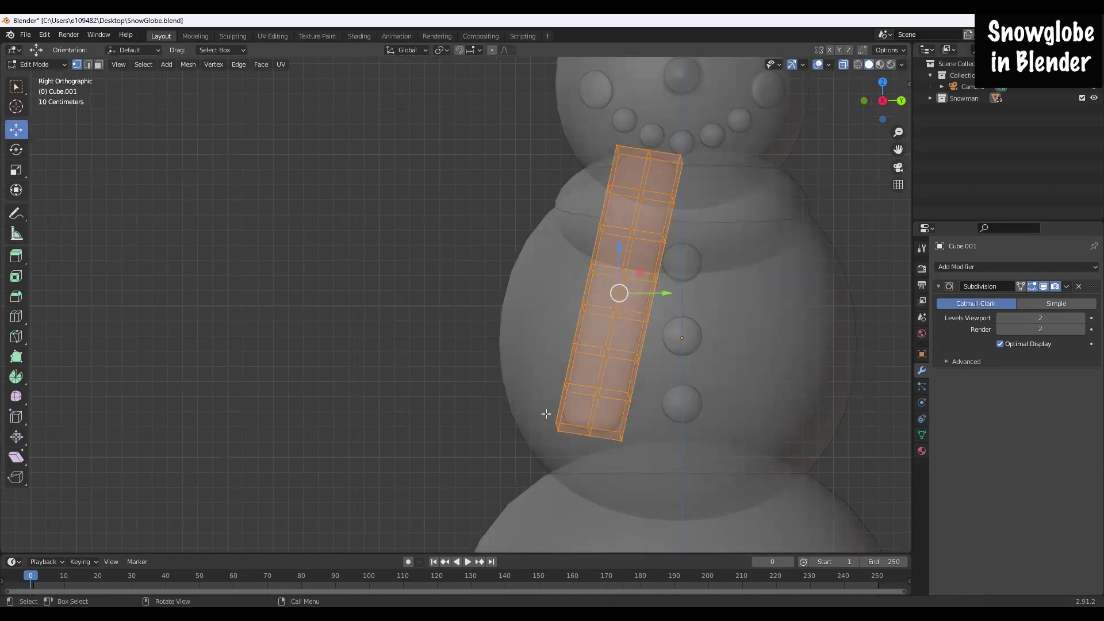
left_click_drag(552, 413, 641, 457)
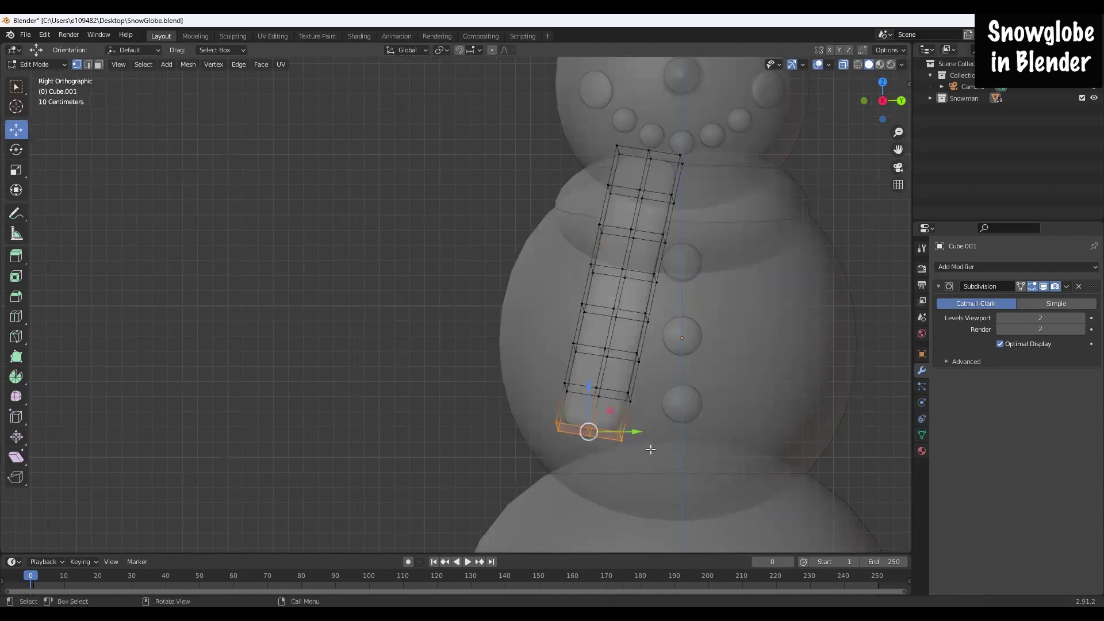
middle_click_drag(612, 492, 533, 486)
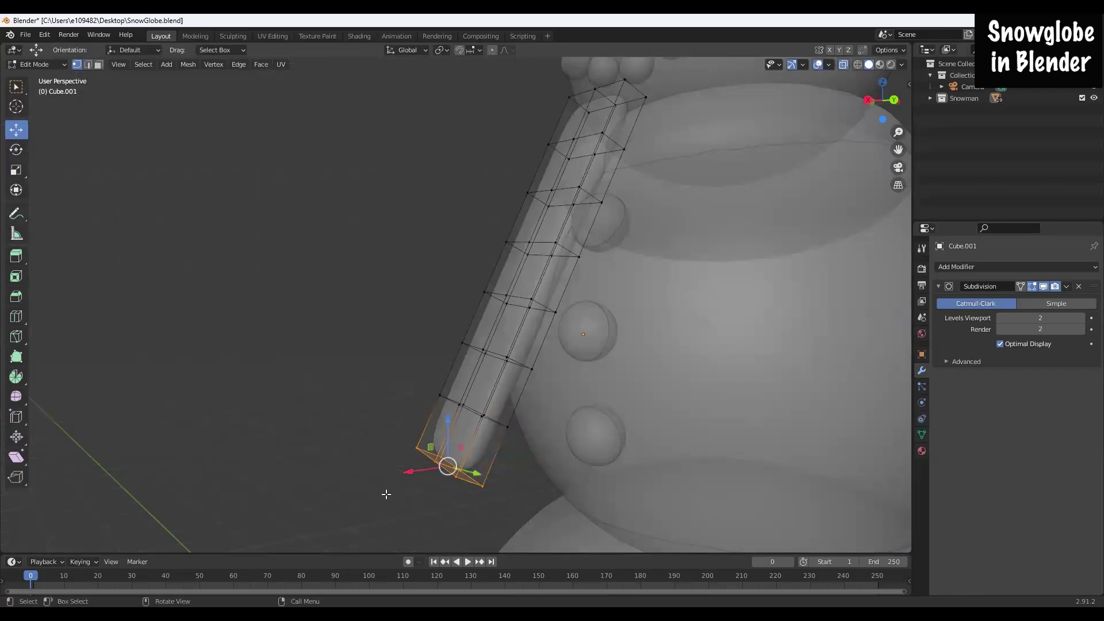
left_click_drag(411, 476, 440, 478)
Step: Bend the lower end of the strip further inward toward the middle body ball
left_click_drag(397, 370, 518, 520)
left_click_drag(425, 442, 540, 532)
left_click_drag(449, 465, 496, 480)
Step: Select the row of vertices around the strip's middle and shift it slightly outward along X
left_click_drag(488, 222, 570, 270)
left_click_drag(494, 236, 581, 262)
left_click_drag(513, 245, 505, 247)
left_click(843, 64)
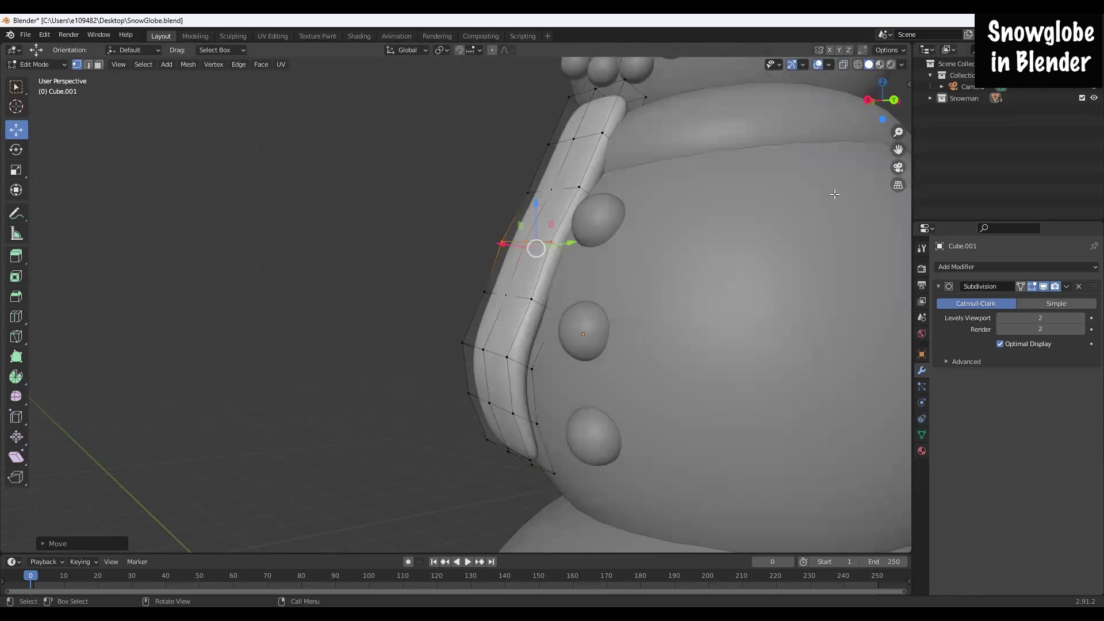
Step: From the side, select the strip's bottom row through the mesh and move it along X closer to the body
middle_click_drag(575, 322, 807, 342)
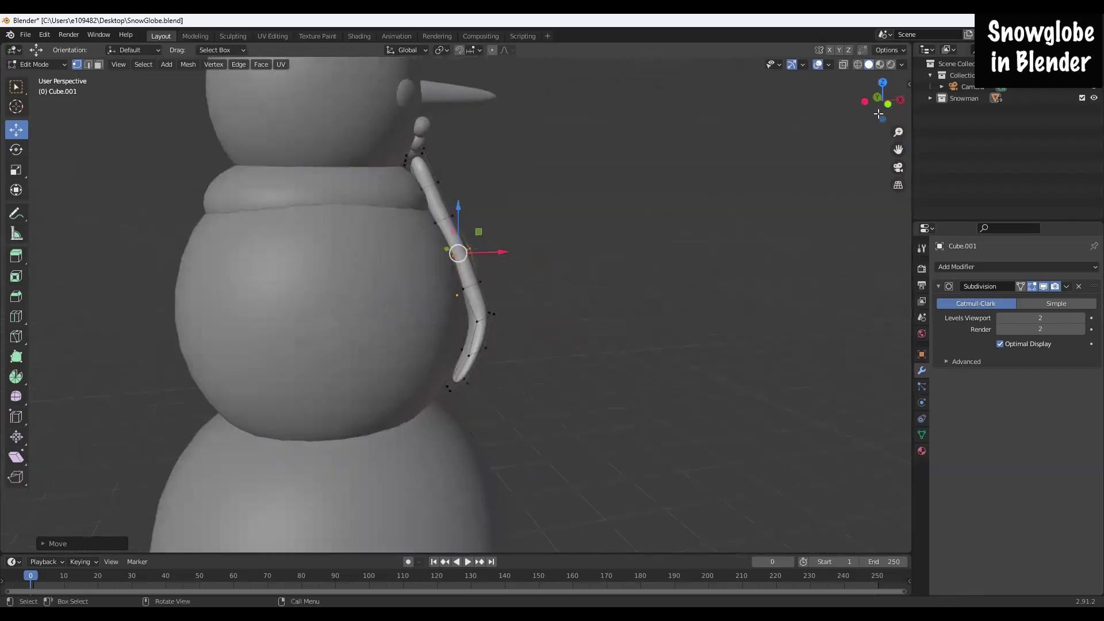
scroll(609, 312, "up", 2)
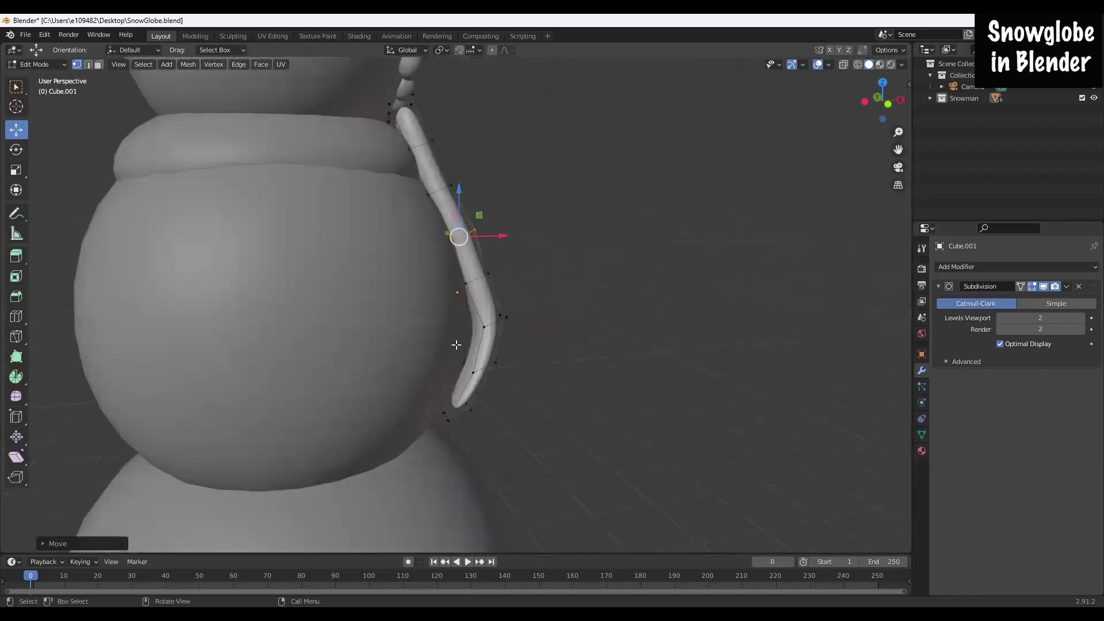
left_click(857, 66)
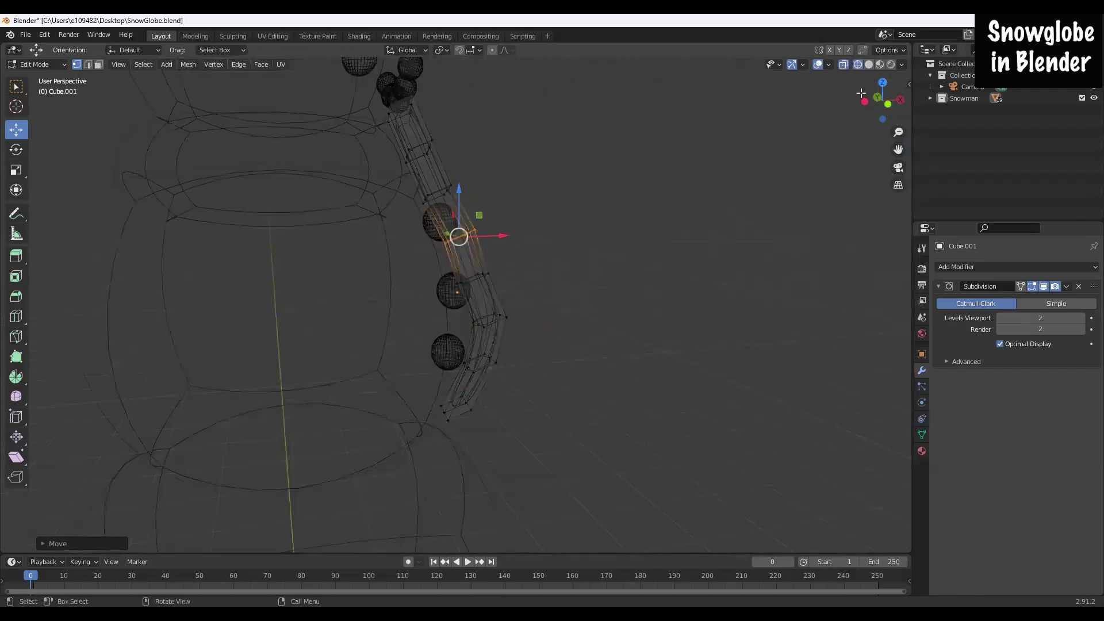
left_click(868, 64)
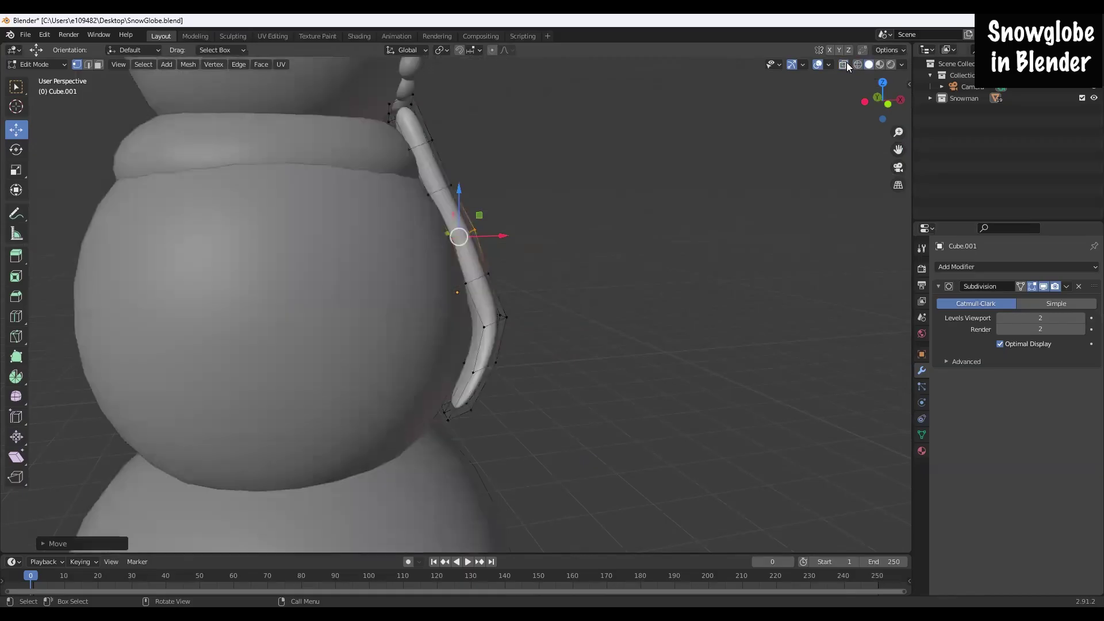
left_click(843, 64)
left_click_drag(438, 390, 501, 449)
middle_click_drag(550, 431, 580, 425)
key("g")
key("x")
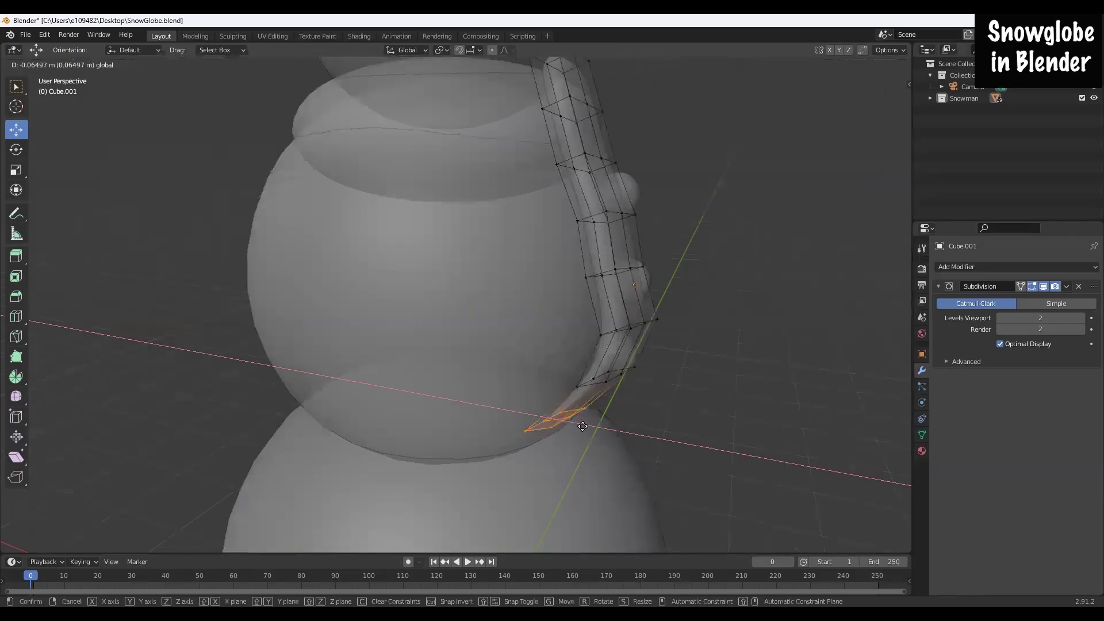
left_click(575, 427)
Step: Select the second-lowest row of the strip and move it along X toward the body
left_click_drag(557, 391, 637, 382)
left_click(844, 66)
middle_click_drag(657, 456, 558, 374)
left_click_drag(531, 361, 511, 363)
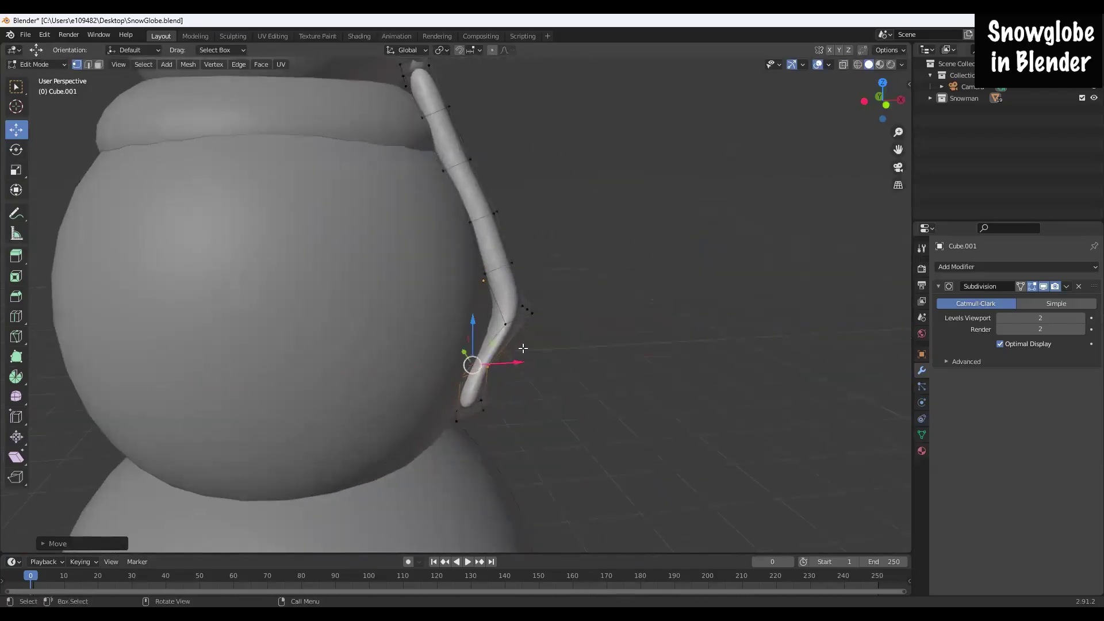
Step: Pull the rows at and just above the strip's lower bend along X toward the body
left_click(843, 64)
left_click_drag(459, 294, 523, 313)
left_click(844, 66)
left_click(843, 64)
left_click_drag(446, 245, 546, 283)
left_click(843, 65)
left_click_drag(543, 266, 531, 266)
Step: Select the fourth row from the strip's upper end and pull it along X toward the body
left_click(844, 65)
left_click_drag(446, 198, 537, 233)
left_click(844, 65)
left_click_drag(530, 216, 513, 217)
Step: Adjust the lower vertex rows of the strip so they follow the curve of the middle body ball
middle_click_drag(794, 402, 660, 412)
left_click(843, 65)
left_click_drag(442, 338, 567, 393)
left_click_drag(451, 368, 449, 368)
left_click_drag(553, 402, 498, 359)
left_click(843, 65)
left_click(843, 65)
left_click_drag(553, 451, 464, 432)
left_click(843, 65)
Step: Reposition the strip's middle vertex rows so that they rest on the surface of the body ball
left_click(857, 64)
left_click(866, 100)
left_click(869, 65)
middle_click_drag(793, 368, 725, 385)
left_click(844, 65)
left_click_drag(581, 319, 531, 279)
left_click(844, 65)
left_click(843, 65)
left_click_drag(586, 256, 538, 218)
left_click(866, 101)
left_click(842, 65)
middle_click_drag(661, 345, 805, 328)
left_click_drag(460, 287, 470, 286)
Step: Select the vertices at the strip's upper end and reposition them against the scarf ring
middle_click_drag(632, 287, 649, 345)
left_click_drag(495, 178, 621, 258)
left_click_drag(539, 198, 571, 229)
middle_click_drag(650, 310, 627, 339)
left_click_drag(606, 151, 604, 171)
Step: Nudge a single vertex at the strip's upper end closer to the scarf ring
middle_click_drag(517, 299, 678, 293)
left_click(535, 128)
left_click_drag(572, 132, 565, 131)
middle_click_drag(679, 258, 535, 264)
Step: In Right Orthographic view, move the third row from the strip's upper end along Y toward the buttons
left_click(869, 101)
left_click(657, 340)
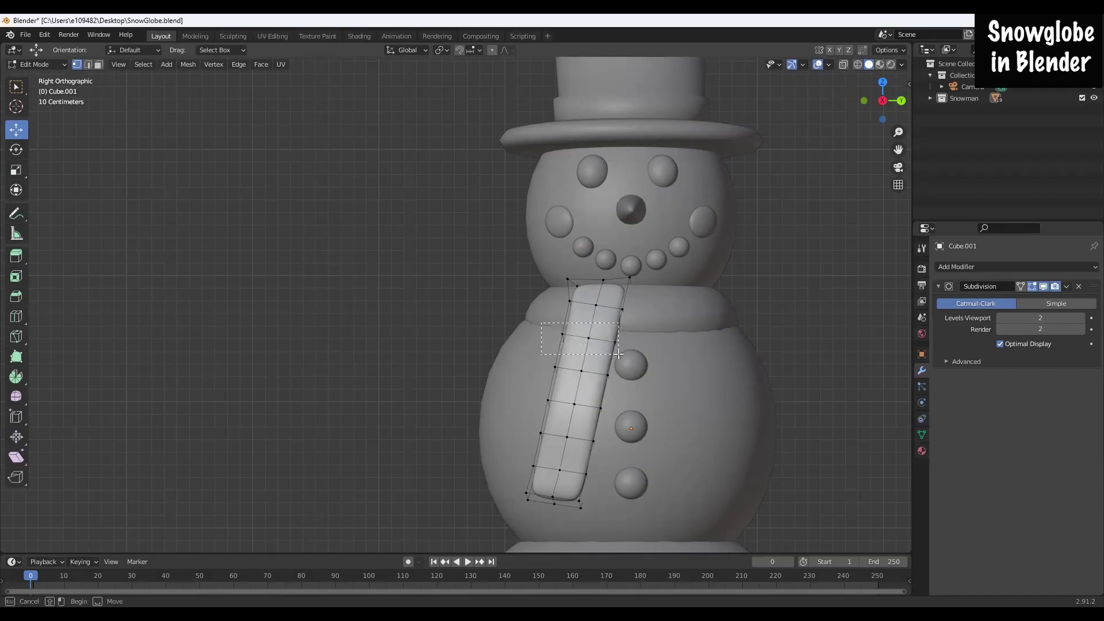
left_click(843, 64)
left_click_drag(547, 328, 635, 353)
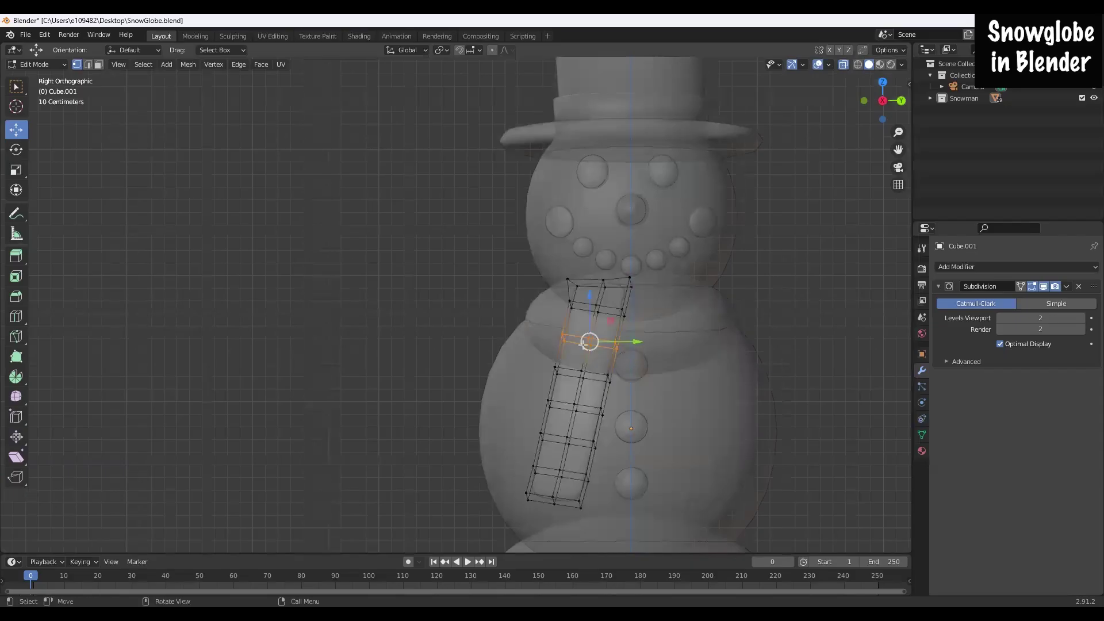
left_click(844, 63)
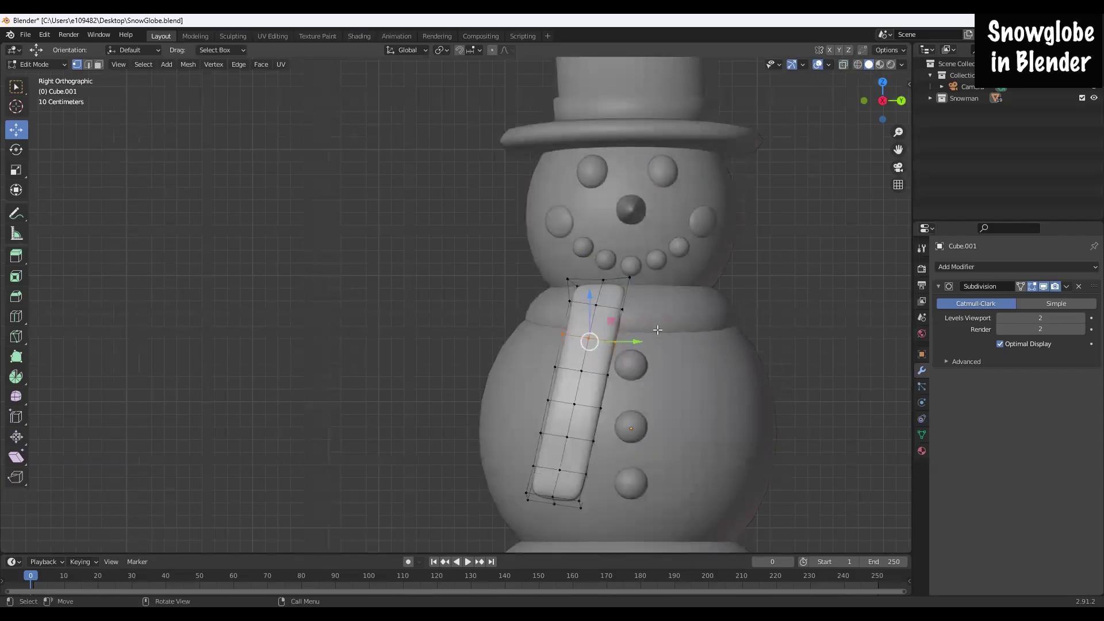
left_click_drag(627, 340, 635, 340)
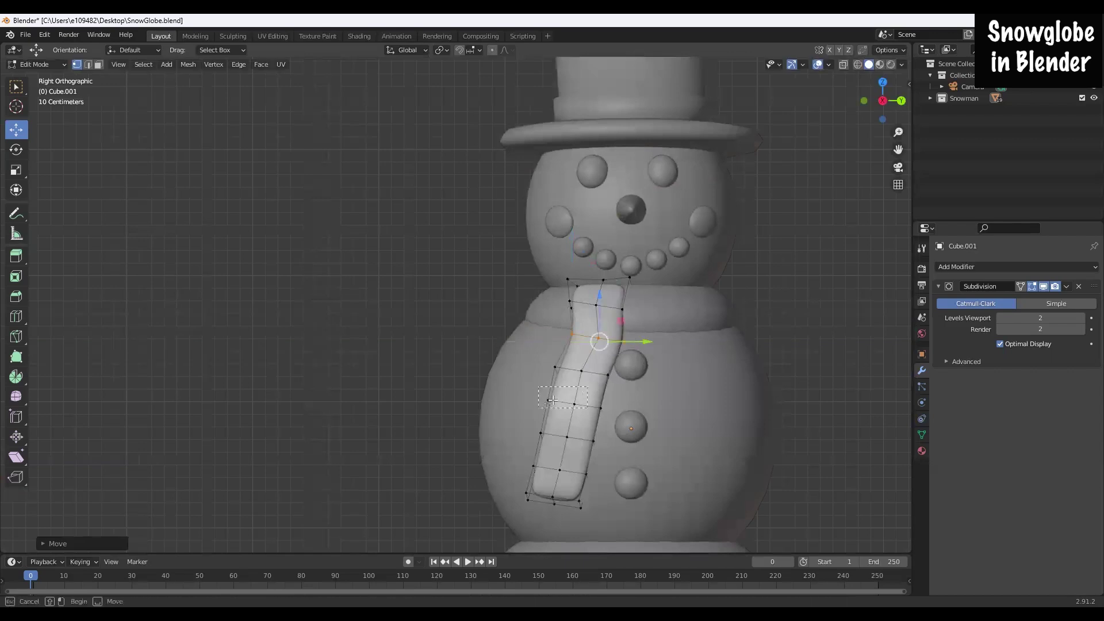
Step: Select the fifth row from the strip's upper end and move it along Y away from the buttons
left_click(864, 87)
left_click(843, 64)
left_click_drag(520, 394, 636, 423)
left_click(842, 64)
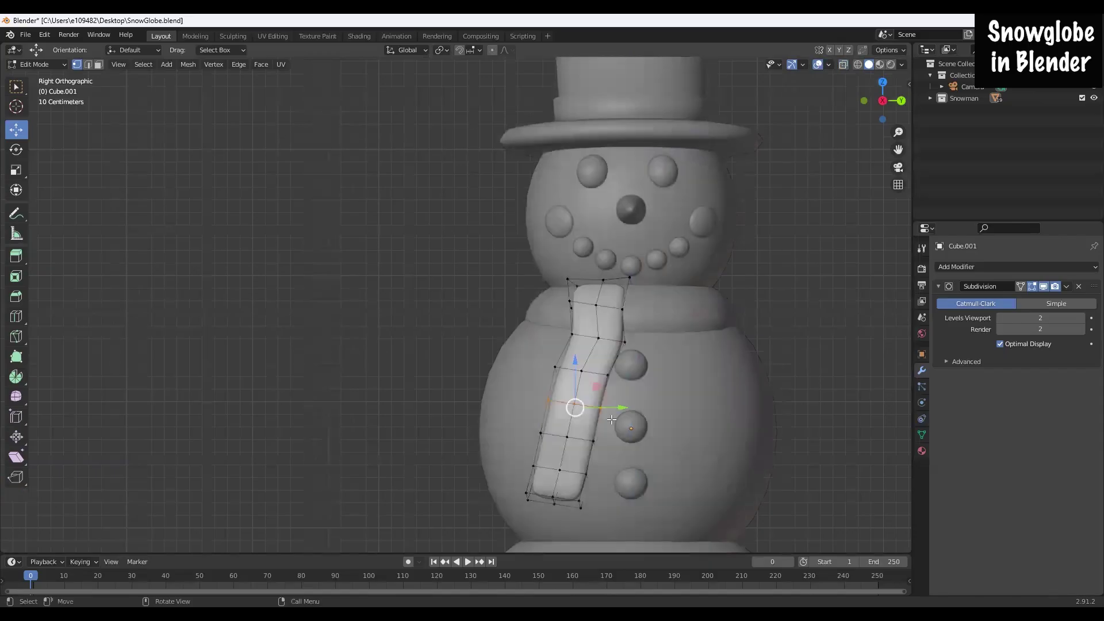
left_click_drag(617, 408, 600, 407)
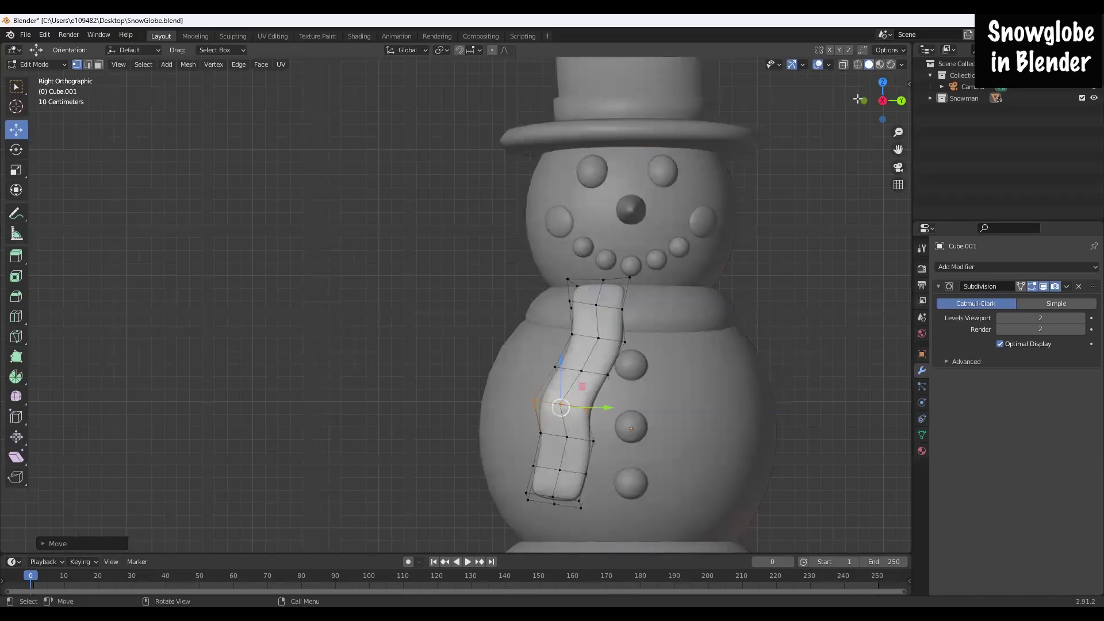
Step: Shift the two lowest rows of the strip along Y toward the buttons to form a wave
key("alt+z")
left_click_drag(509, 459, 620, 479)
left_click(843, 66)
left_click(478, 488)
left_click(843, 65)
left_click_drag(526, 488, 624, 502)
left_click(843, 66)
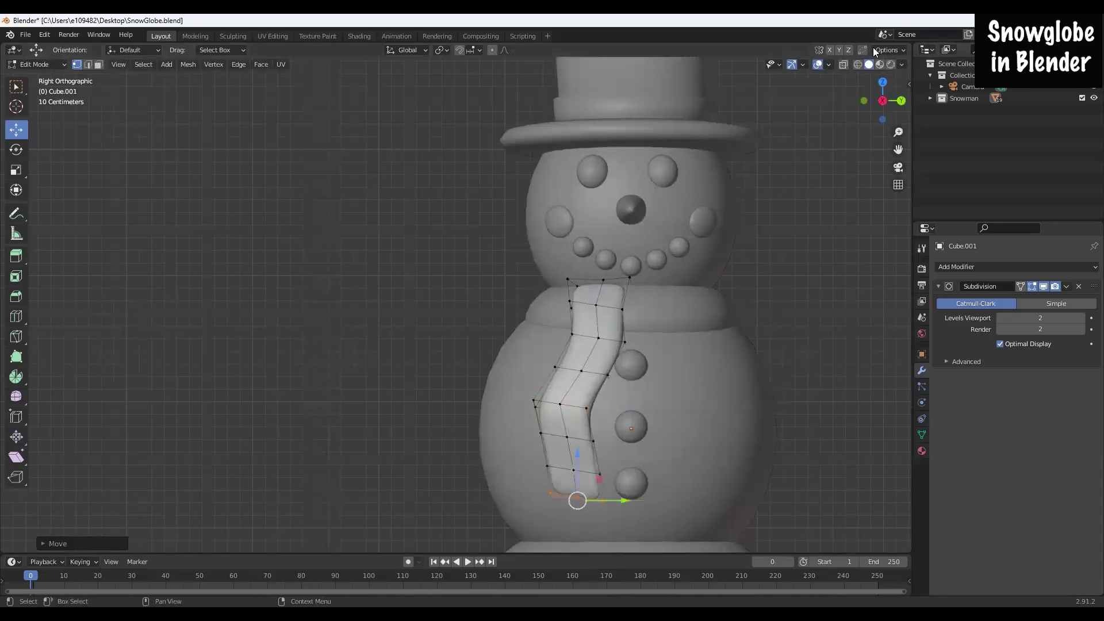
Step: Move the fifth row slightly back toward the buttons to soften the bend, and return to Object Mode
left_click(843, 65)
left_click_drag(503, 382, 613, 407)
left_click(838, 65)
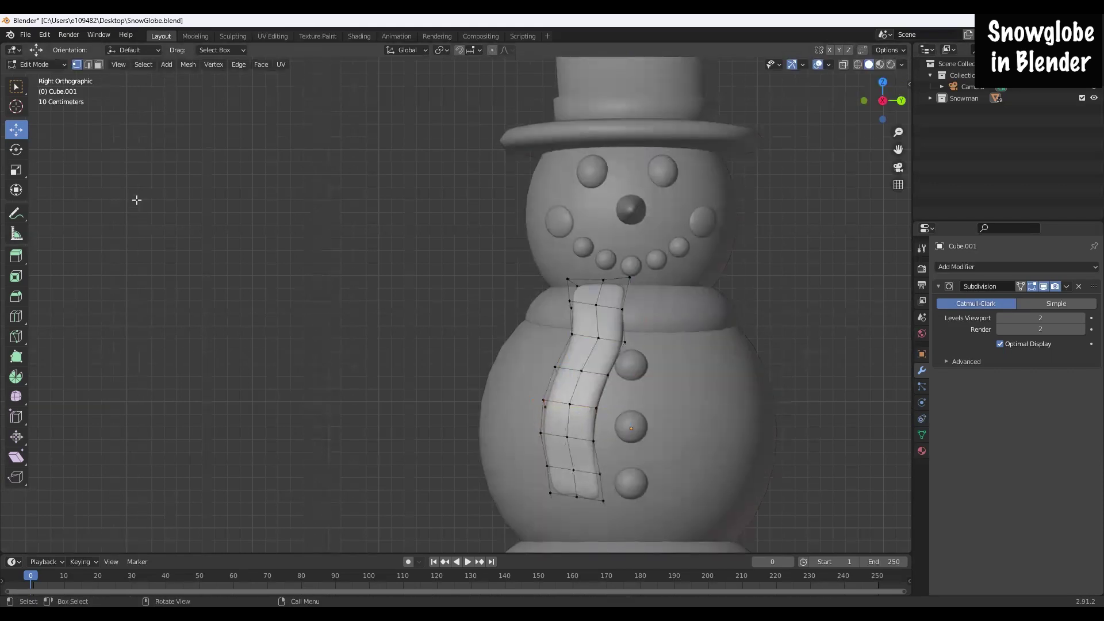
left_click(16, 86)
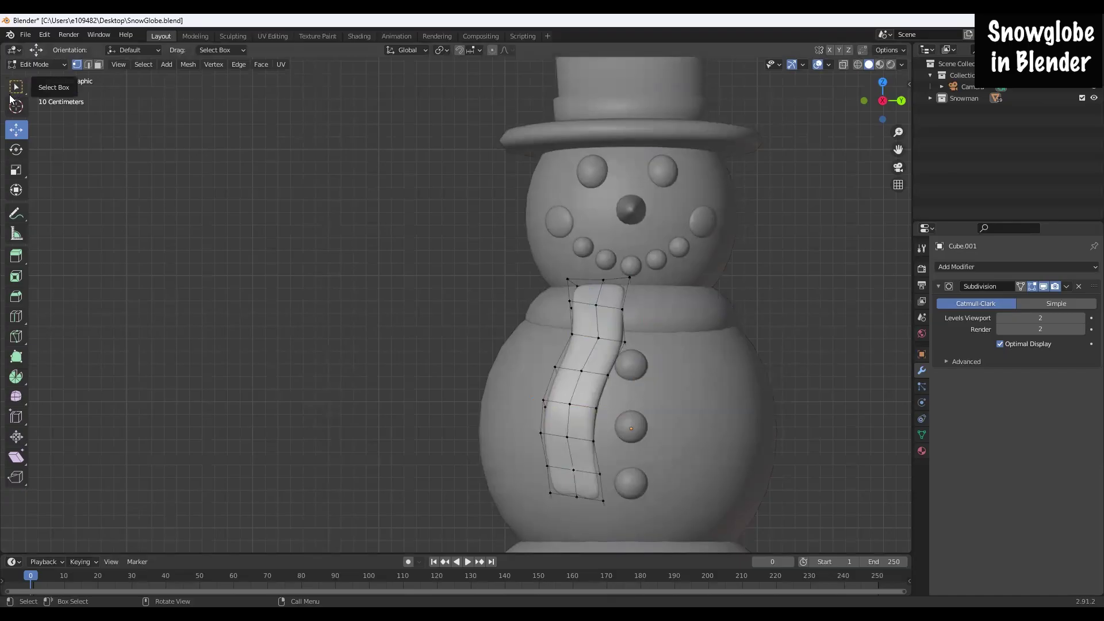
left_click(34, 64)
left_click(36, 78)
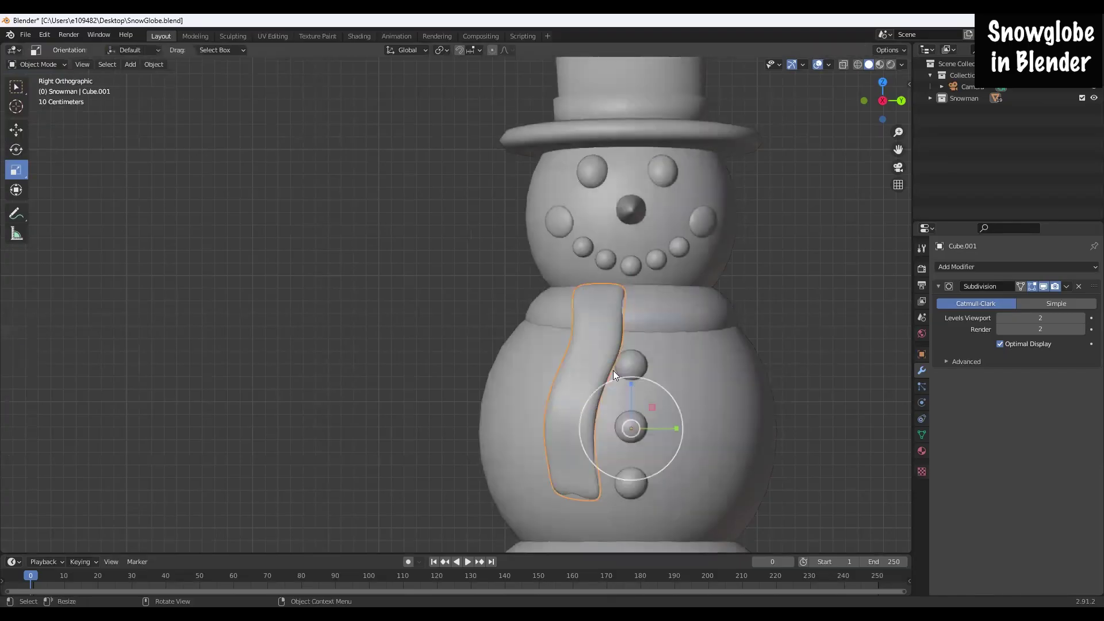
Step: Duplicate the middle body ball in place and select the hanging scarf strip again
left_click(597, 372)
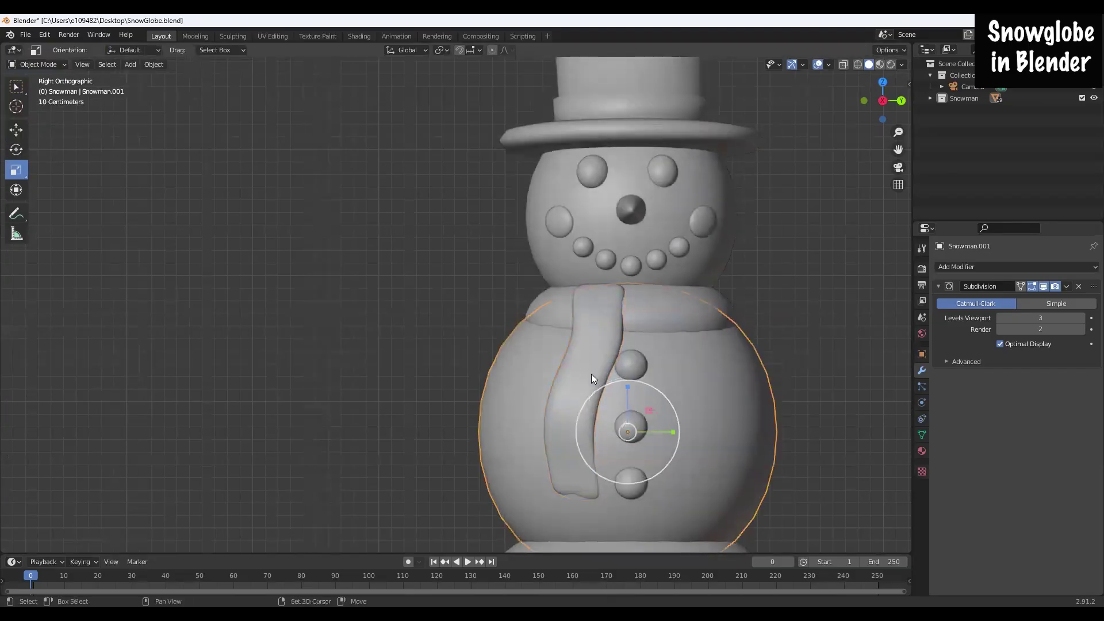
key("shift+d")
right_click(566, 380)
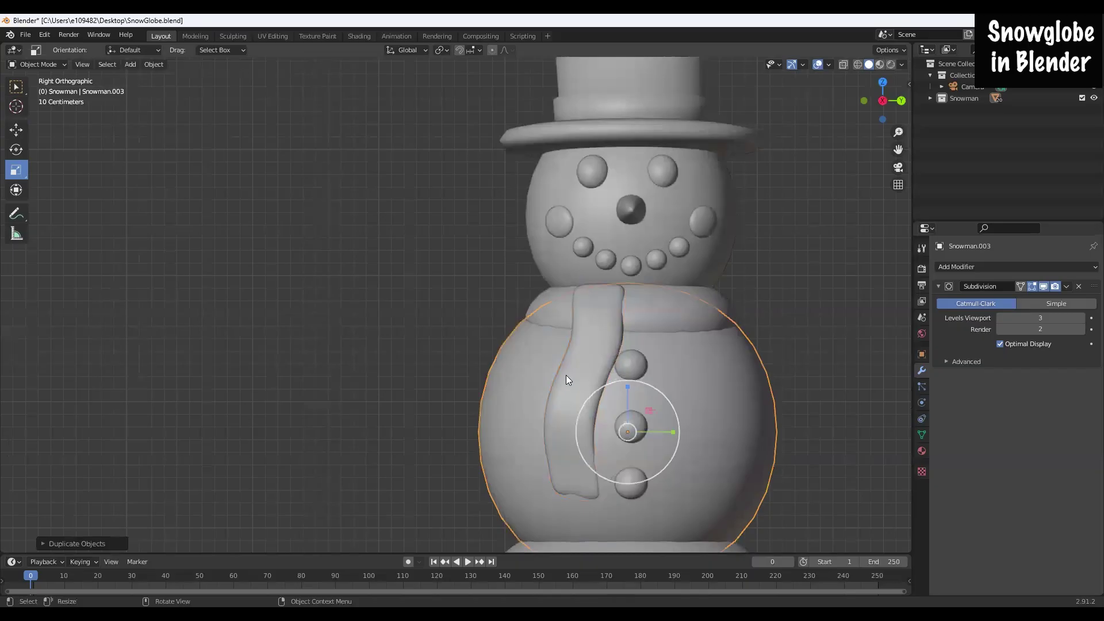
left_click(596, 359)
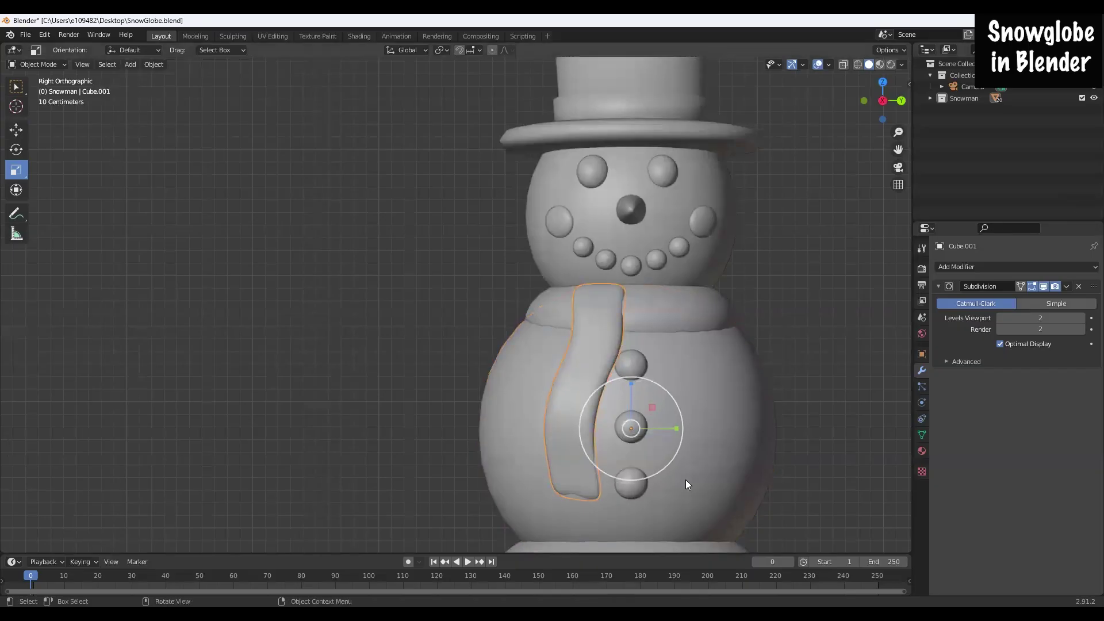
Step: Select the duplicated middle body ball, shift it slightly, and delete it
left_click(515, 441)
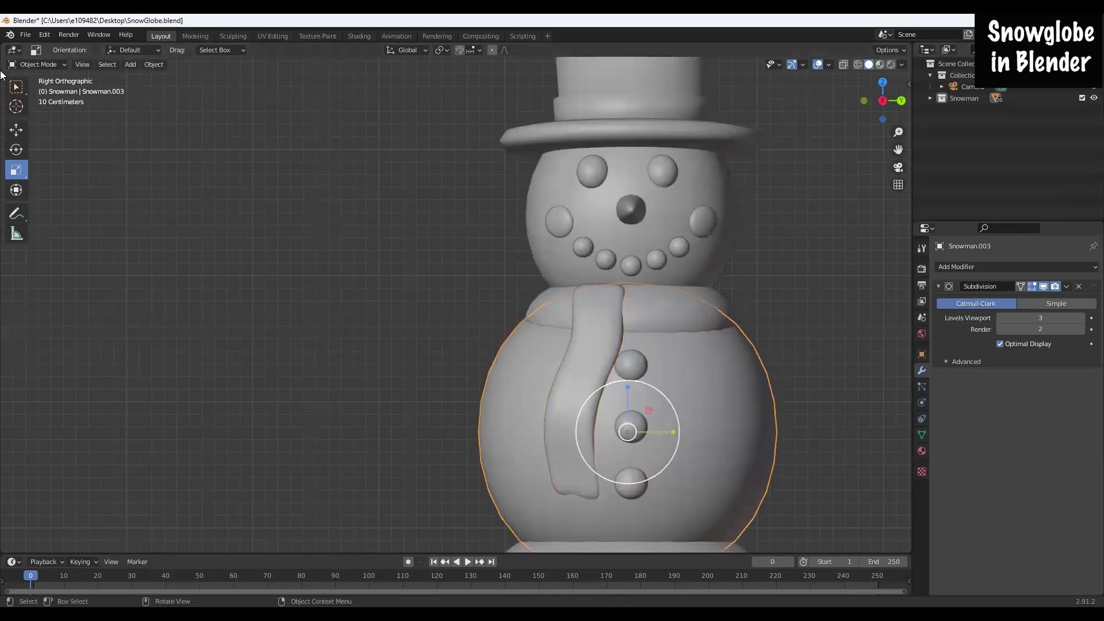
left_click(17, 130)
left_click_drag(633, 431, 599, 419)
key("Delete")
Step: Duplicate the hanging scarf strip, place the copy farther from the buttons, and lower its whole mesh in Edit Mode
left_click(589, 386)
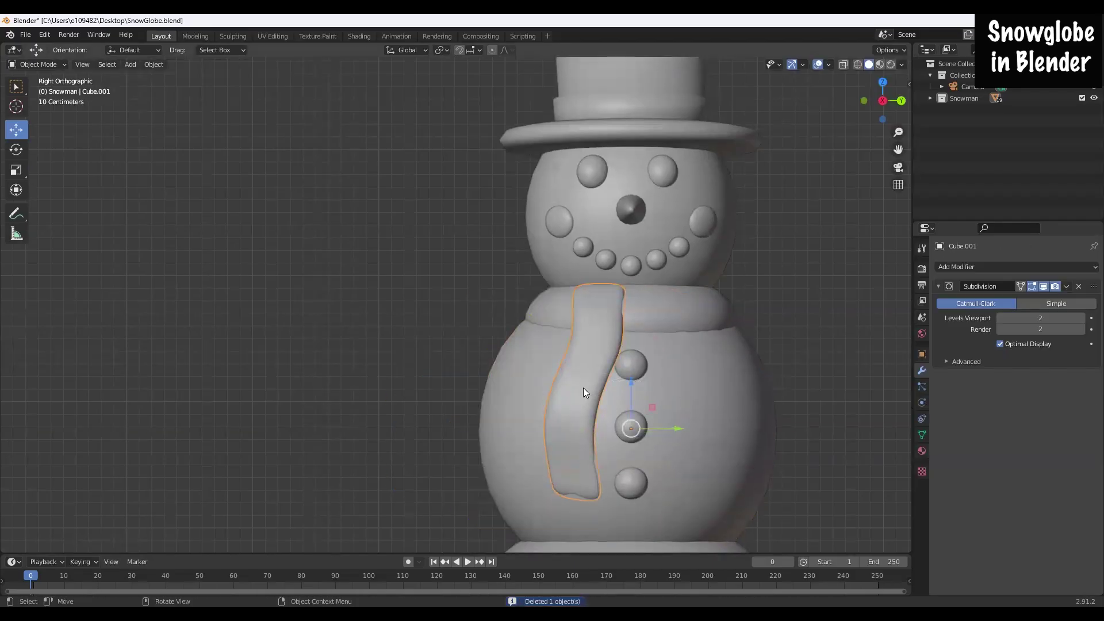
key("shift+d")
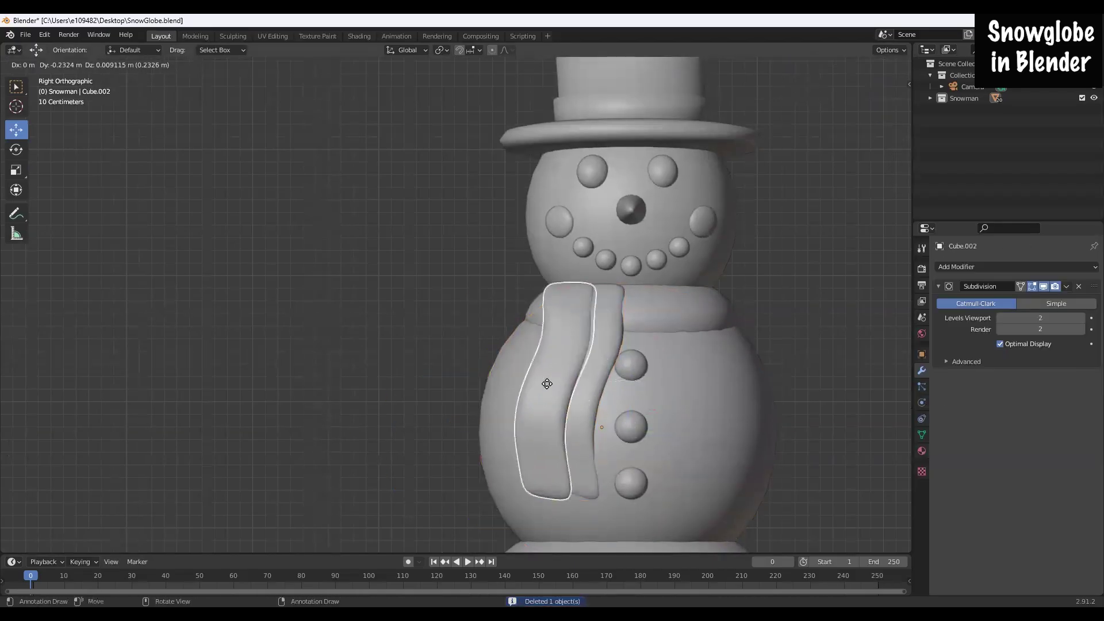
left_click(543, 386)
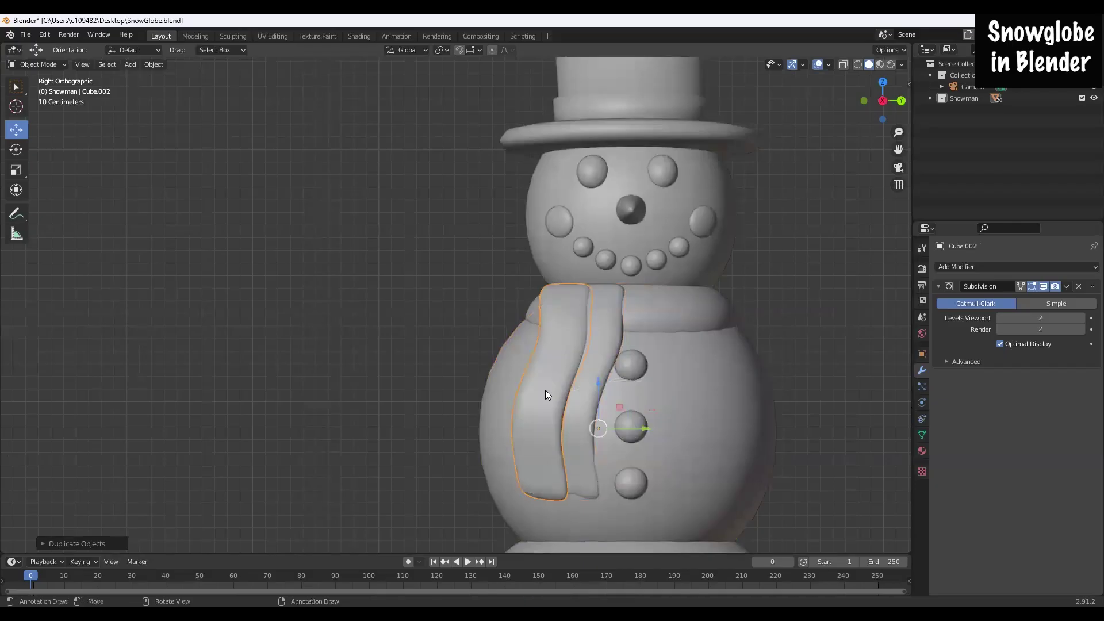
left_click(37, 63)
left_click(56, 90)
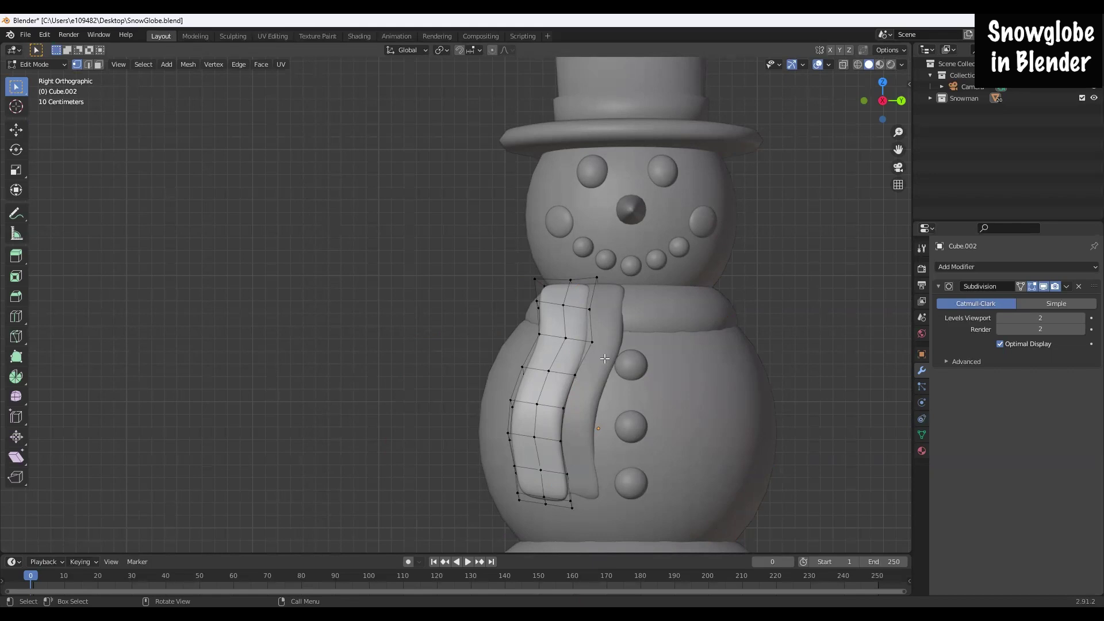
left_click(16, 130)
key("a")
left_click_drag(546, 374, 548, 409)
Step: Move vertices near the lower end of the copied strip to fit the middle body ball
middle_click_drag(597, 389, 517, 480)
left_click(519, 290)
left_click(517, 480)
left_click_drag(517, 481, 523, 476)
middle_click_drag(532, 489, 553, 382, "shift")
left_click(553, 405)
left_click_drag(537, 414, 547, 410)
Step: Adjust the copied strip's lower side vertices and a mid-length group, using X-ray to reach the hidden ones
left_click(843, 64)
left_click(843, 64)
left_click(560, 447)
left_click_drag(544, 454, 552, 450)
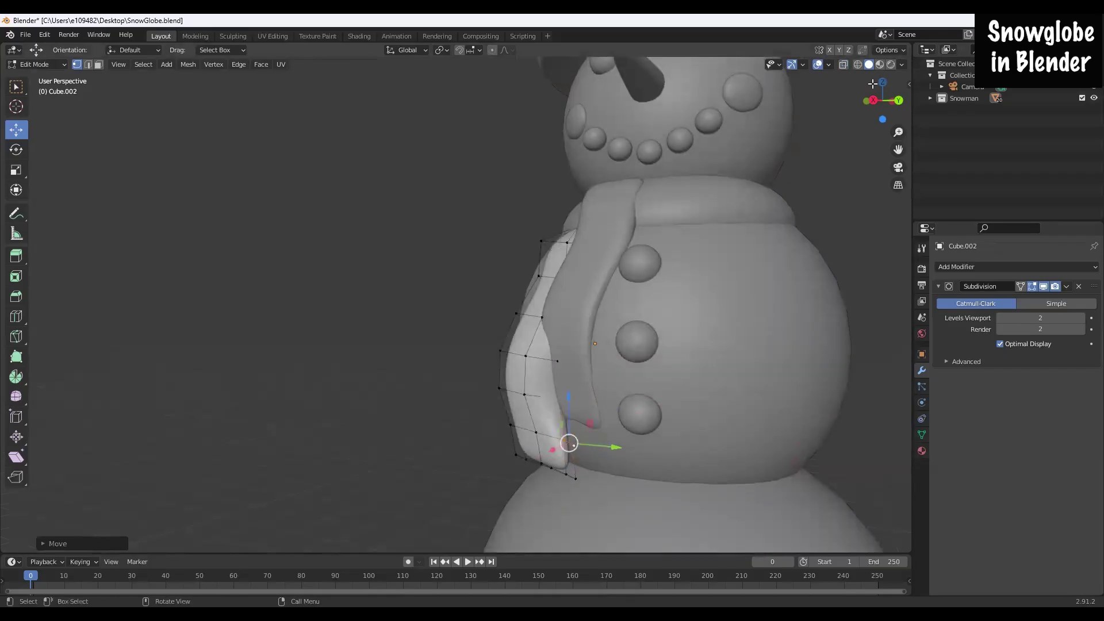
left_click(844, 65)
left_click(541, 316)
left_click(843, 64)
left_click_drag(518, 356, 529, 353)
Step: Select several vertices along the copied strip's side, including hidden ones, and move them together against the body curve
left_click(843, 64)
middle_click_drag(506, 321, 638, 351)
left_click(532, 250, "shift")
left_click(528, 406, "shift")
left_click(526, 431, "shift")
left_click(843, 64)
middle_click_drag(569, 322, 621, 330)
left_click_drag(546, 345, 542, 303)
Step: Select a pair of vertices at the copied strip's upper part with X-ray and reposition them on the body
left_click(507, 301)
left_click(843, 65)
middle_click_drag(621, 299, 609, 331)
left_click(552, 307, "shift")
left_click(843, 64)
left_click_drag(563, 313, 556, 346)
Step: Fine-tune the remaining side vertices of the copied strip and return to the right orthographic view
left_click(522, 339)
middle_click_drag(627, 517, 497, 454)
left_click_drag(505, 454, 500, 450)
mouse_move(500, 451)
middle_mouse_down()
mouse_move(574, 414)
mouse_move(630, 345)
mouse_move(513, 444)
middle_mouse_up()
left_click_drag(513, 445, 507, 446)
middle_click_drag(507, 446, 618, 468)
left_click(880, 102)
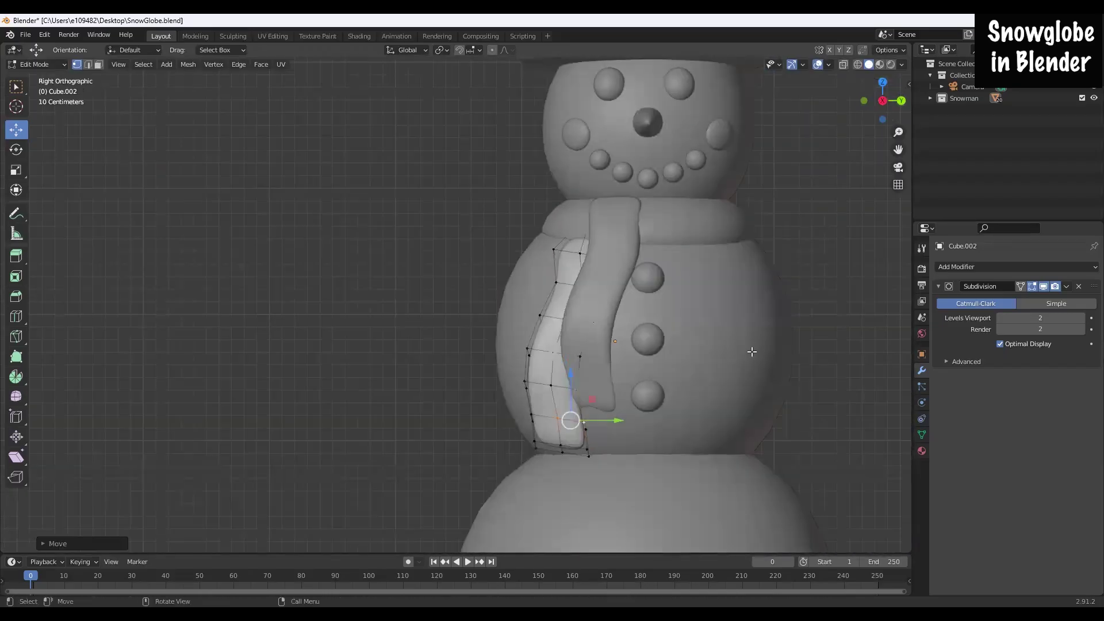
Step: Switch to editing the front scarf strip and nudge a side vertex near its lower end
left_click(38, 64)
left_click(35, 77)
left_click(590, 394)
left_click(39, 64)
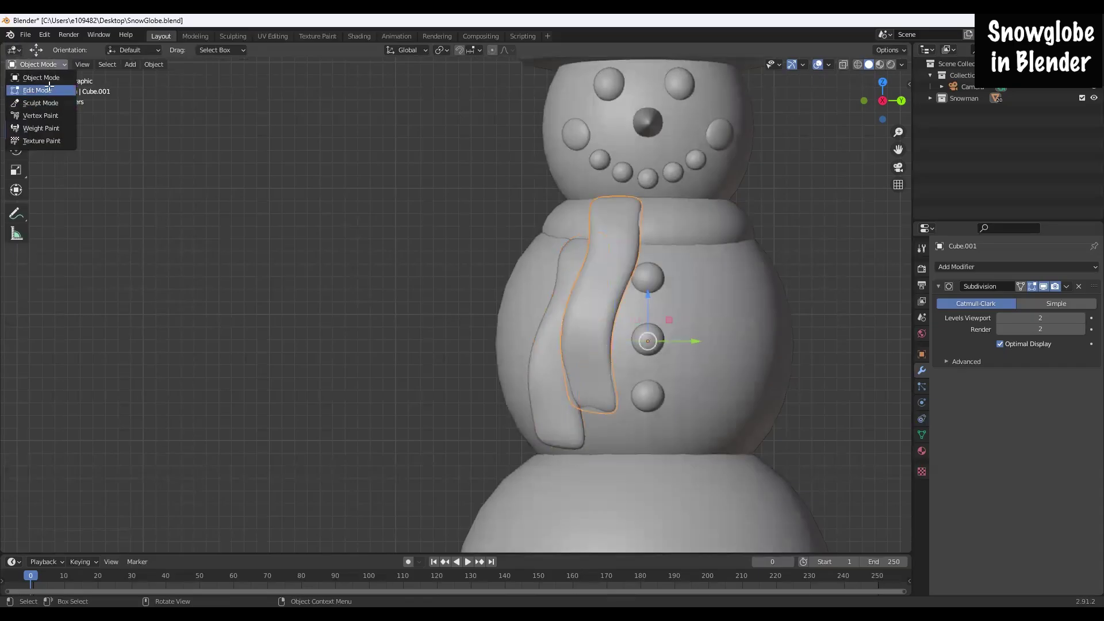
left_click(50, 89)
middle_click_drag(529, 428, 561, 389)
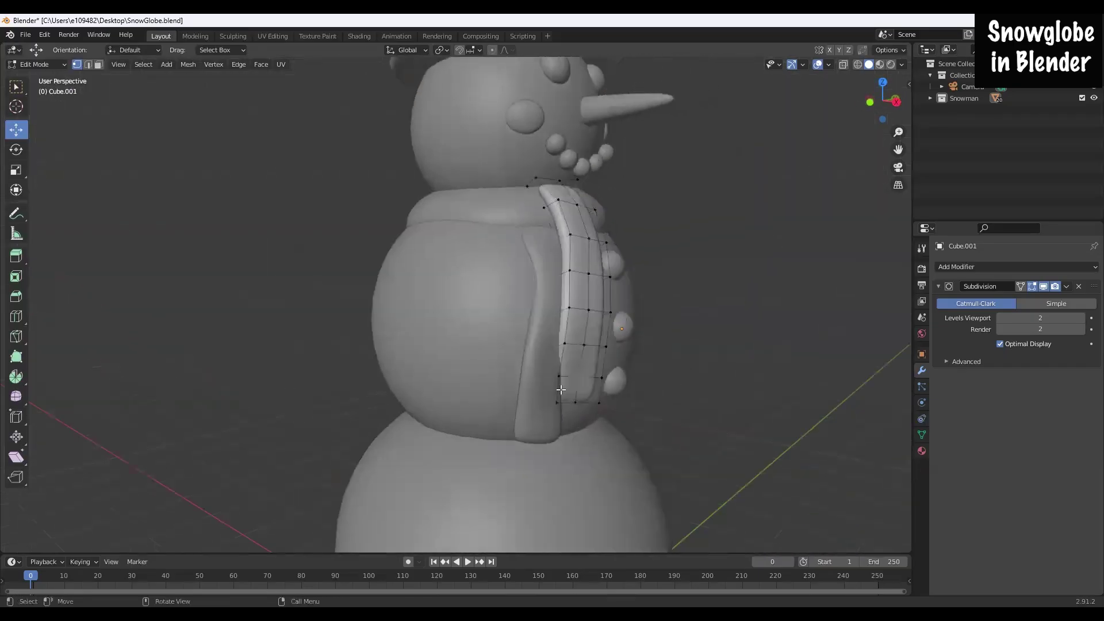
left_click(556, 376)
mouse_move(578, 386)
left_mouse_down()
mouse_move(592, 386)
mouse_move(572, 451)
mouse_move(575, 396)
left_mouse_up()
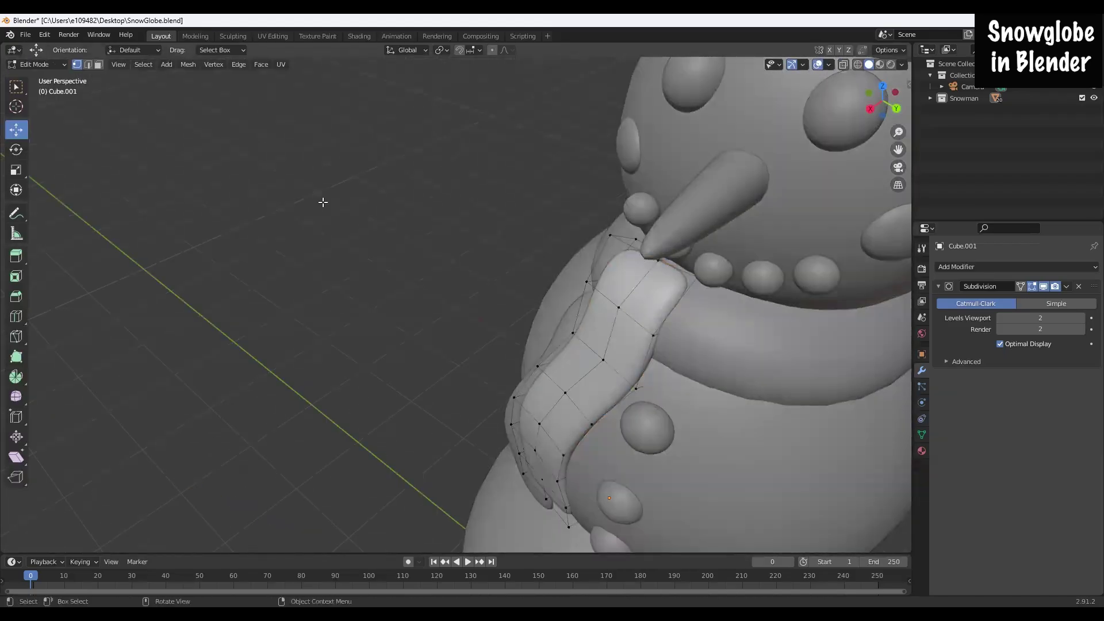
Step: Adjust the front strip's vertices near the neck ring, return to Object Mode, and deselect everything
left_click_drag(742, 209, 606, 277)
middle_click_drag(606, 277, 644, 230)
left_click_drag(644, 229, 640, 233)
middle_click_drag(641, 233, 437, 325)
key("Tab")
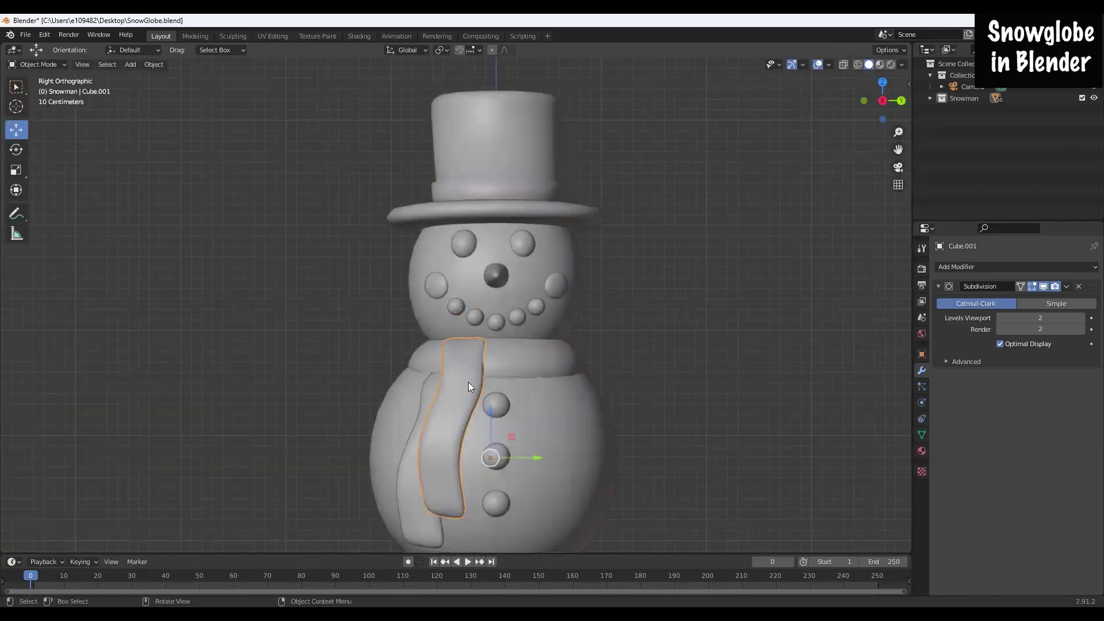
scroll(703, 272, "down", 3)
left_click(10, 87)
left_click(331, 189)
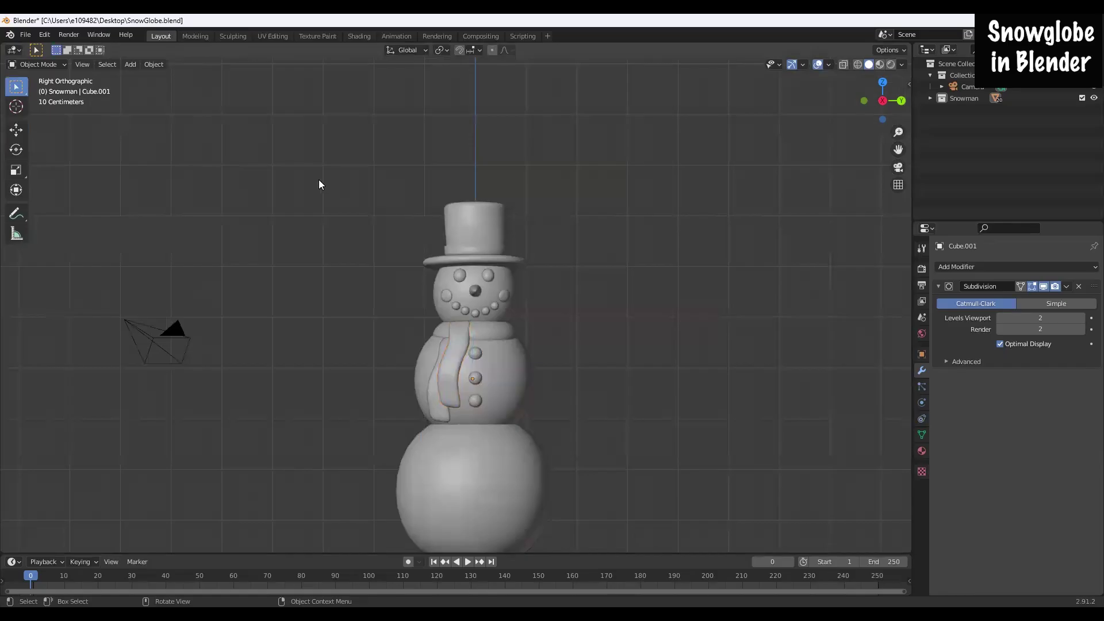
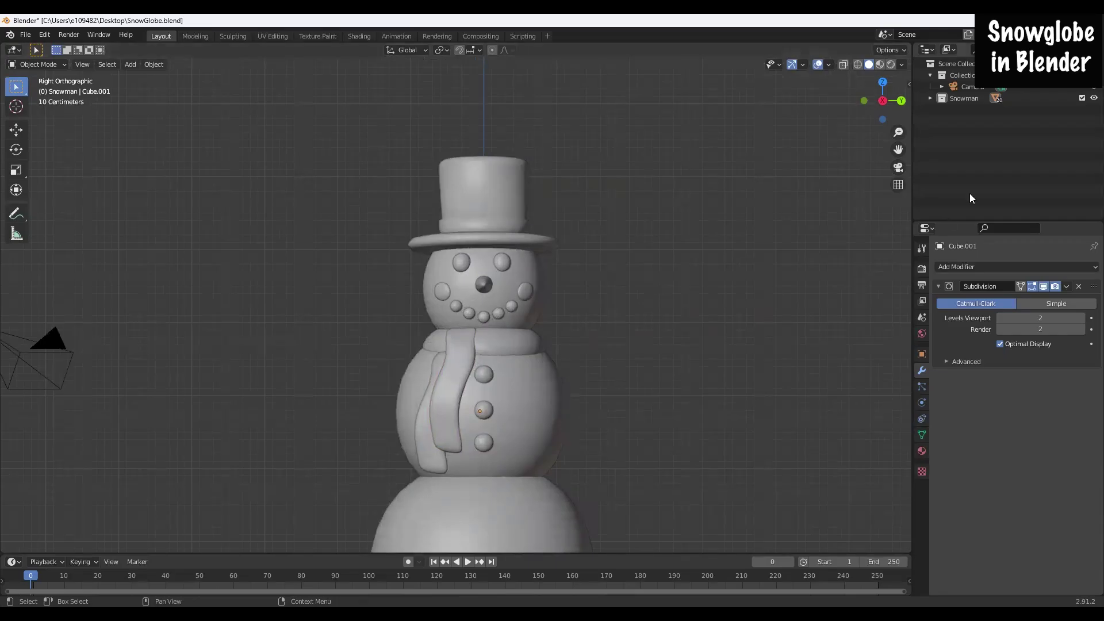
Step: Expand the Snowman collection and rename the scarf's neck ring as Scarf.neck
left_click(929, 98)
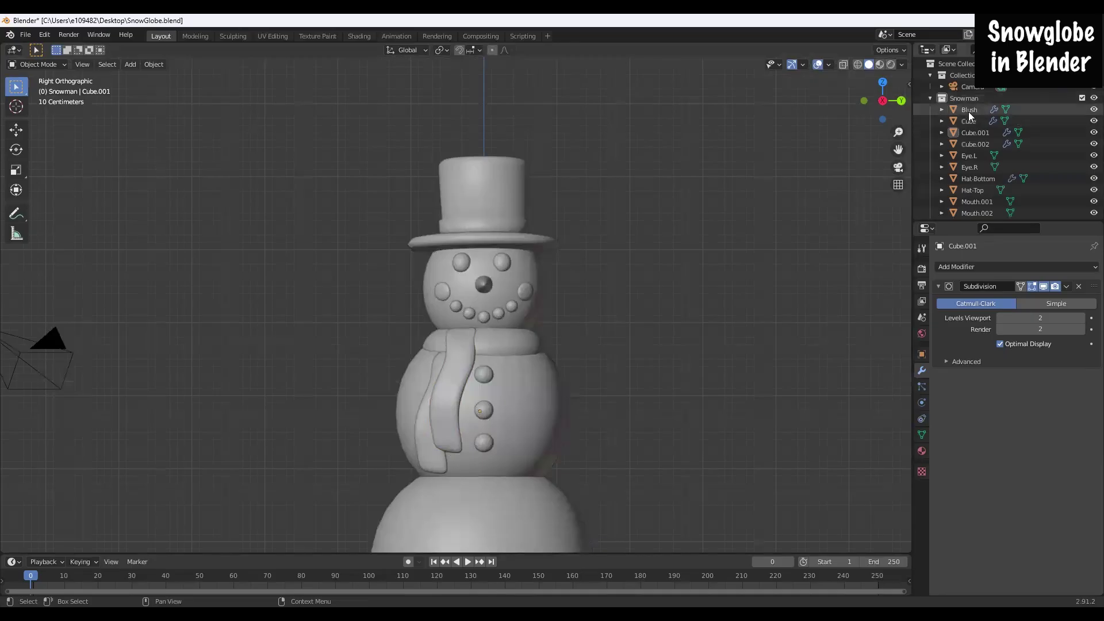
left_click(971, 119)
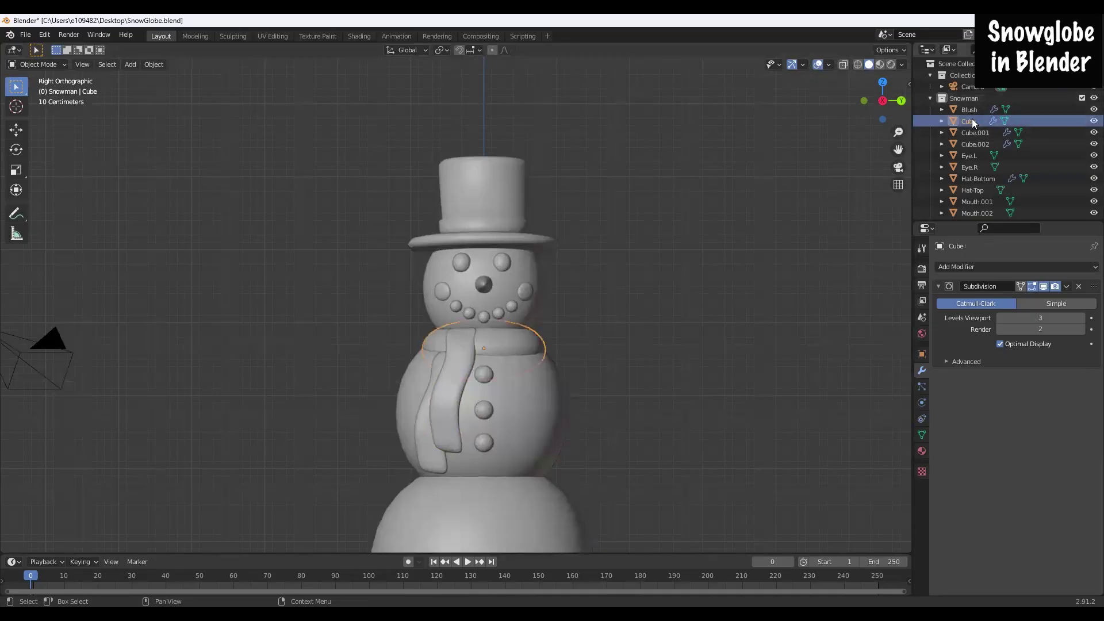
double_click(972, 122)
type("Scarf.n")
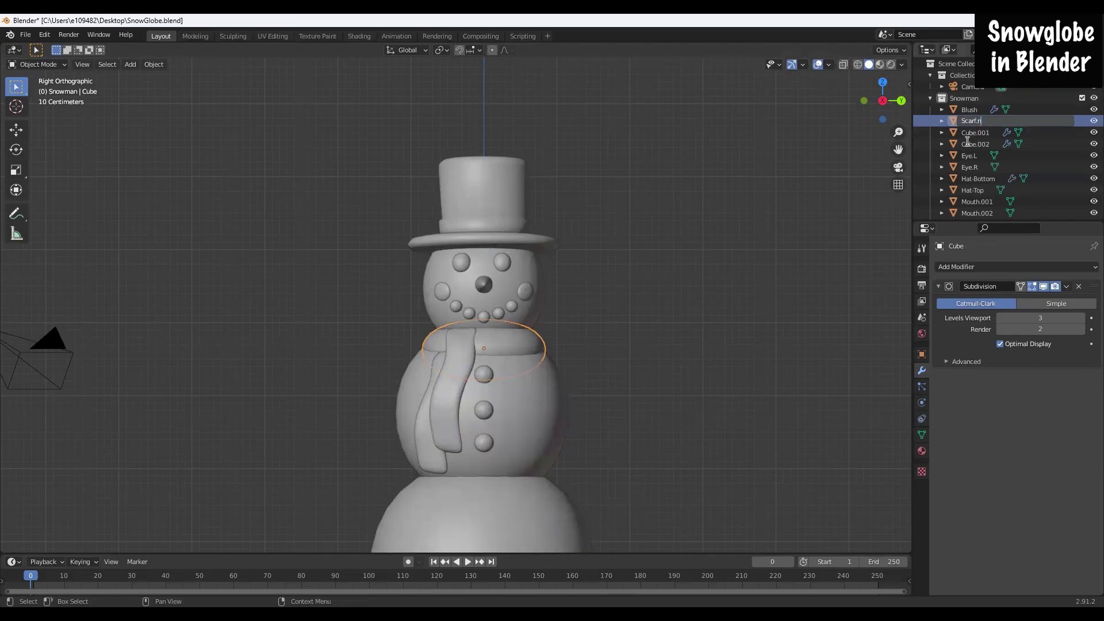
key("Return")
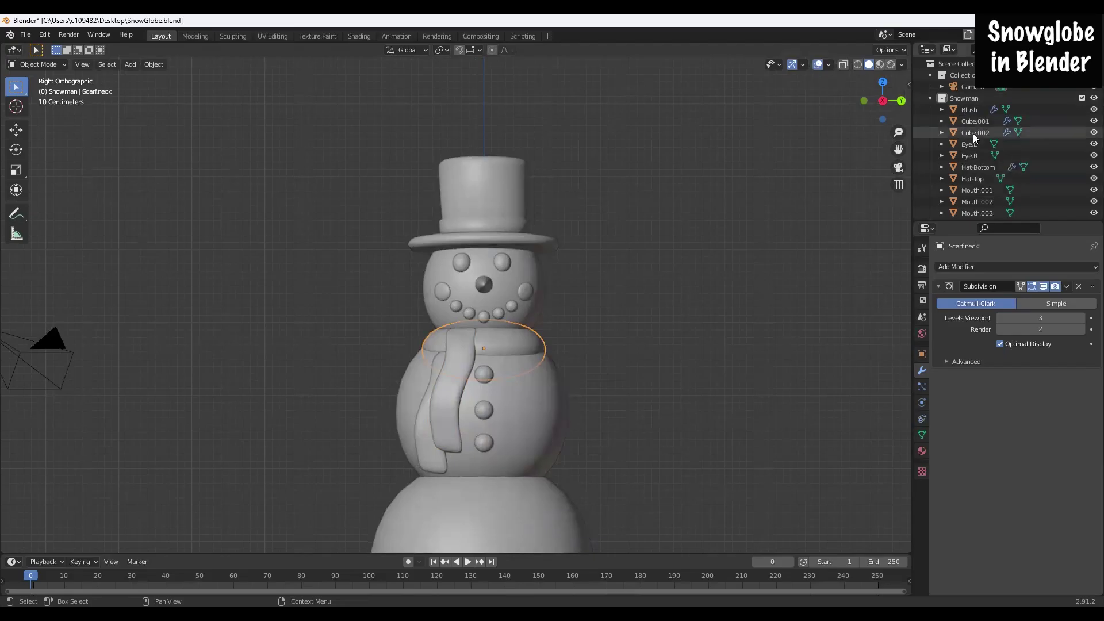
Step: Rename the rear hanging strip, Cube.002, as Scarf2
left_click(972, 132)
double_click(970, 130)
type("Scarf2")
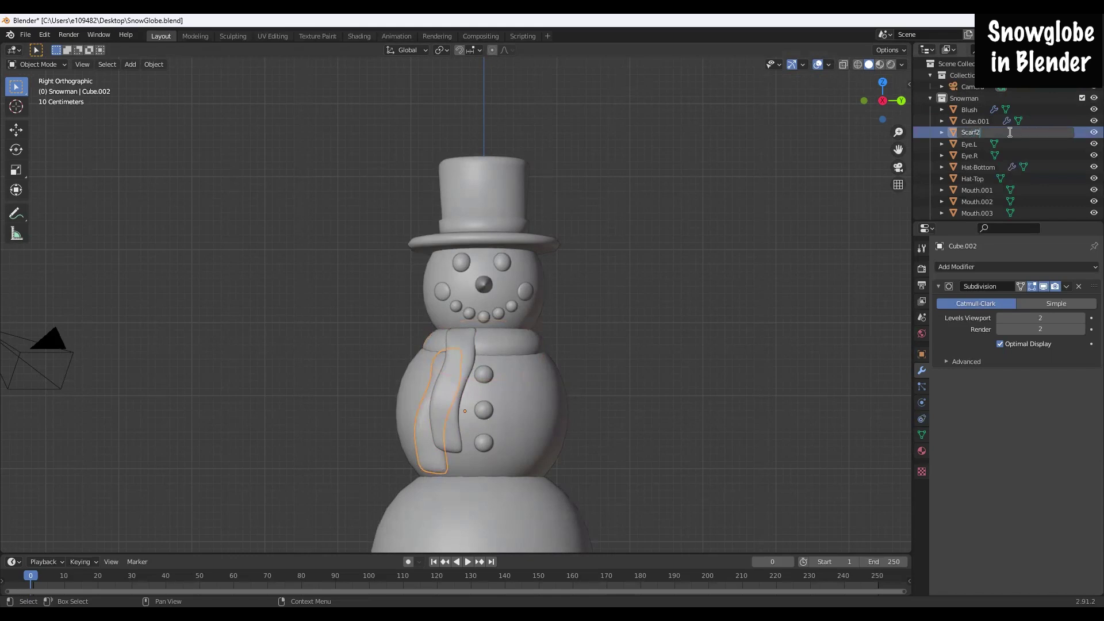
key("Return")
Step: Rename the front hanging strip, Cube.001, as Scarf1 and collapse the Snowman collection
left_click(973, 118)
double_click(973, 119)
type("Sca")
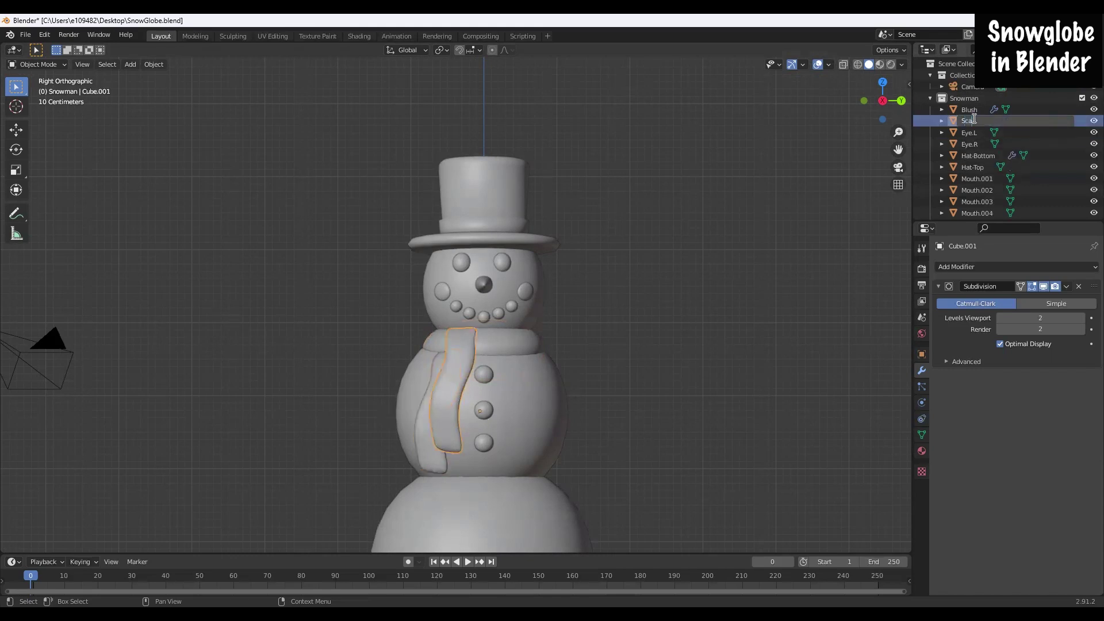
type("rf1")
key("Return")
scroll(968, 118, "down", 5)
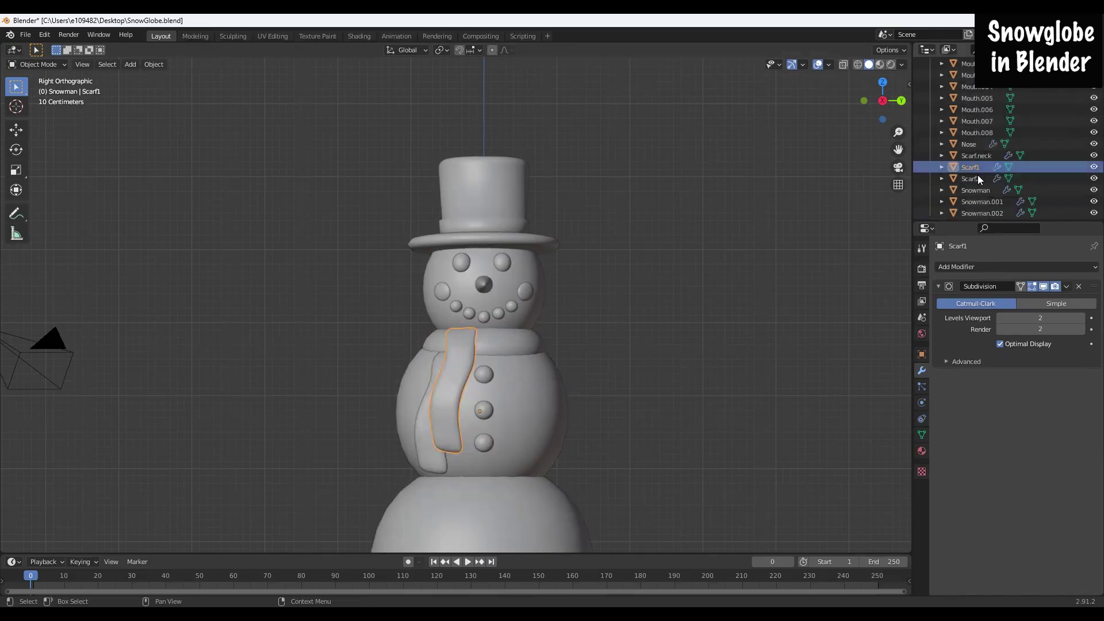
scroll(986, 193, "up", 5)
left_click(963, 99)
left_click(930, 98)
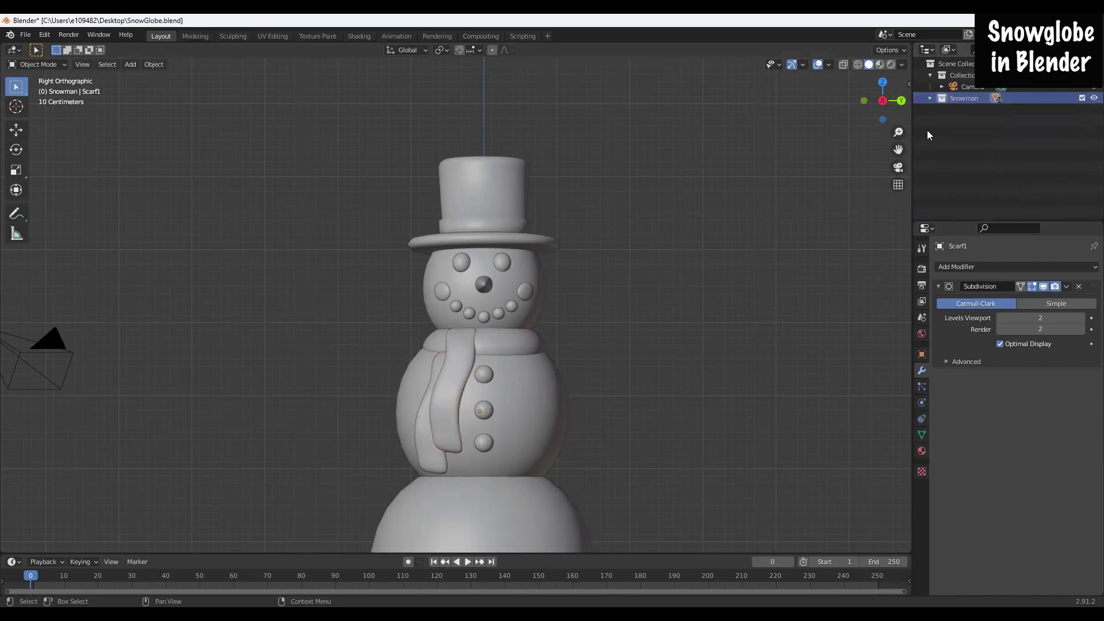
Step: Add a cylinder mesh and move it up and along Y to sit beside the snowman's upper body
left_click(130, 64)
mouse_move(141, 79)
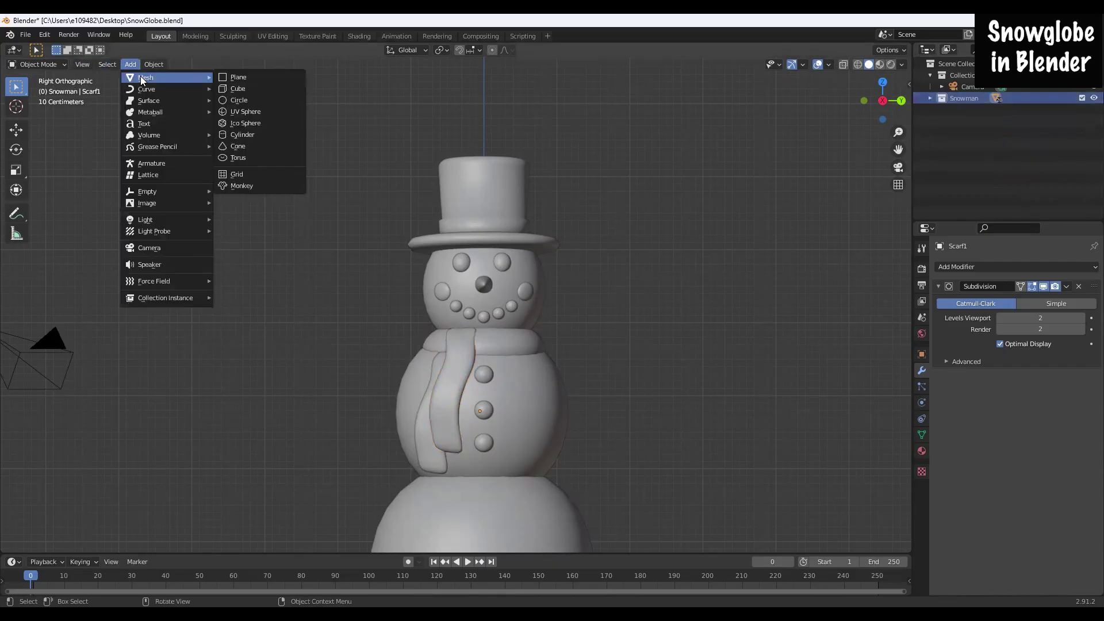
left_click(236, 132)
scroll(446, 241, "down", 4)
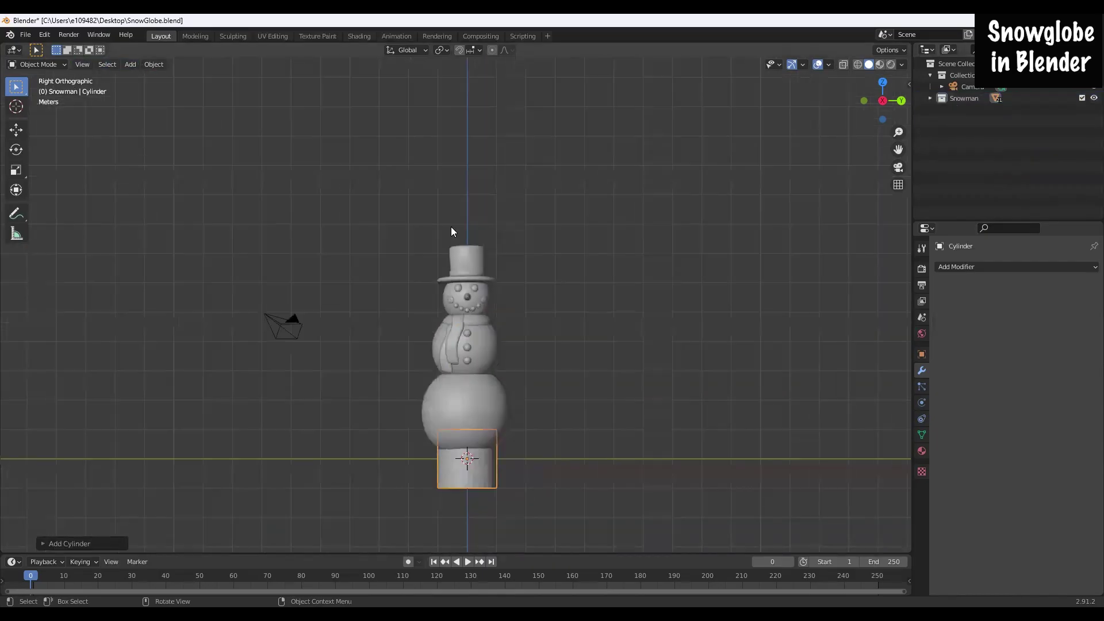
left_click(16, 130)
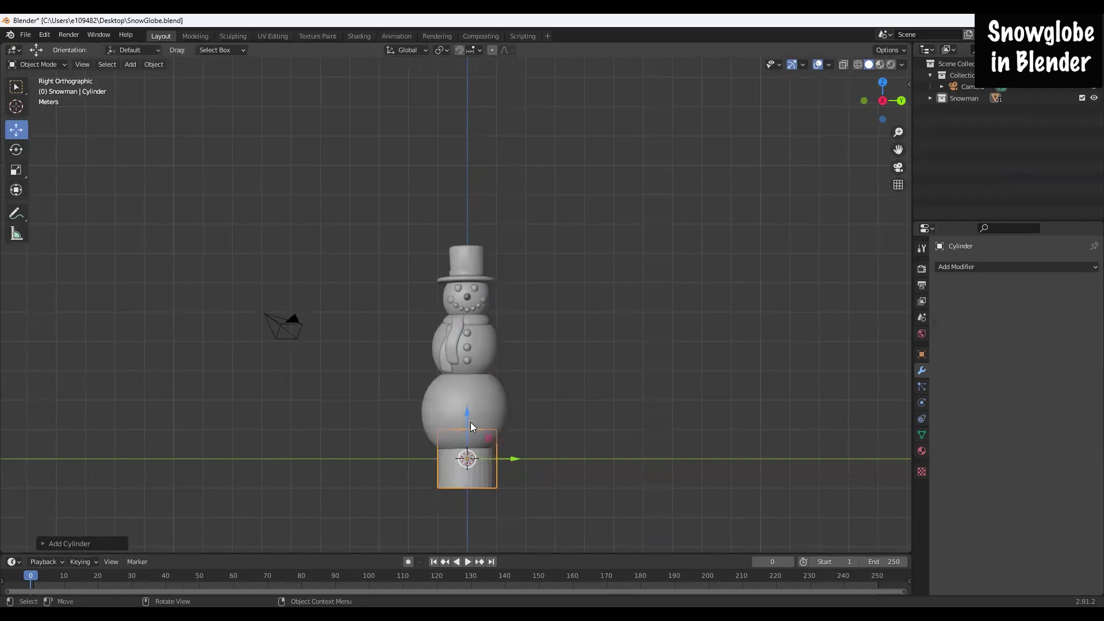
key("g")
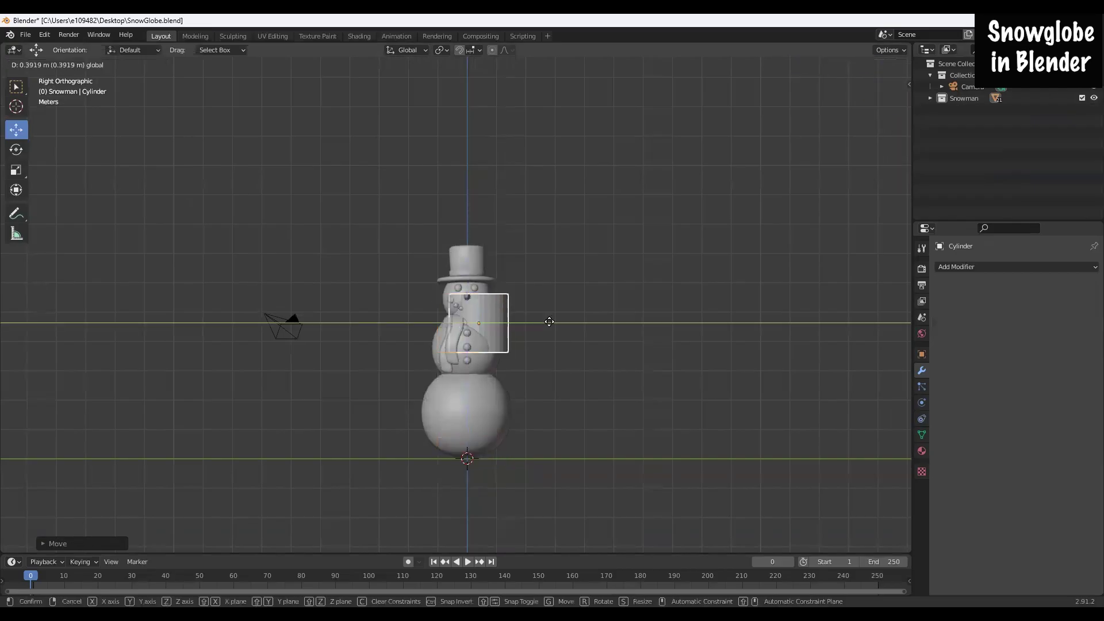
left_click(585, 322)
Step: Scale the new cylinder beside the snowman's upper body
left_click(16, 169)
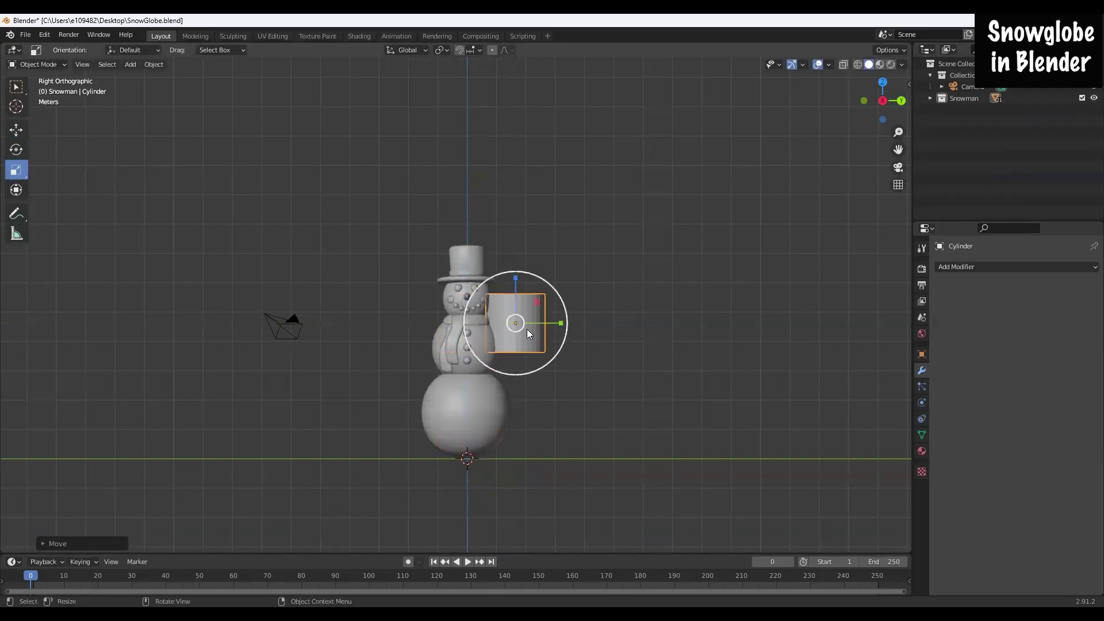
left_click(561, 322)
left_click(538, 293)
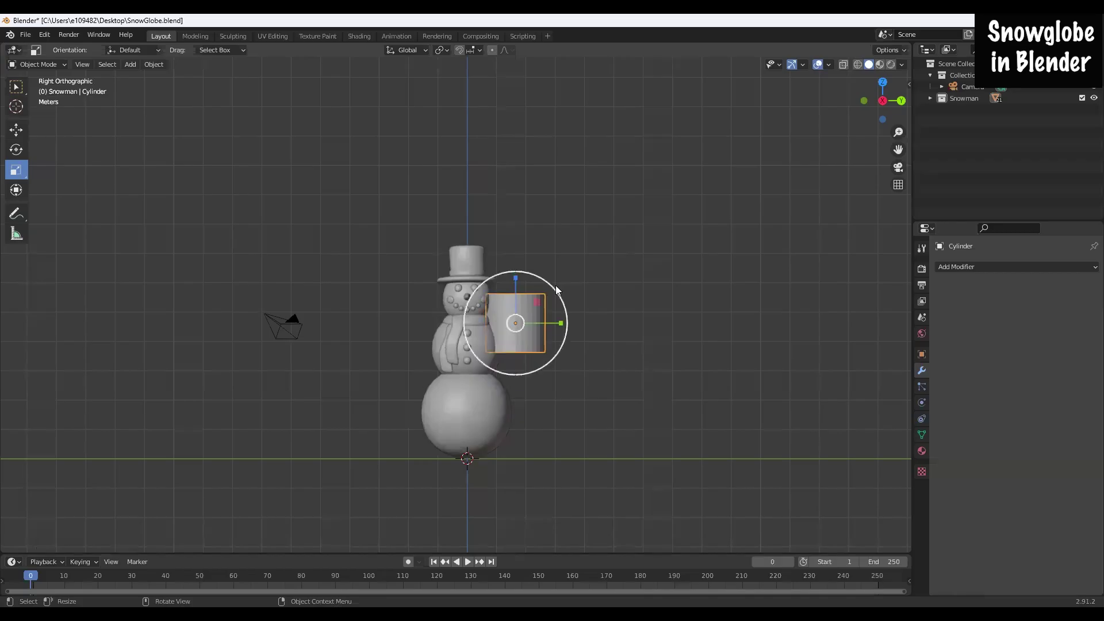
Step: Scale the cylinder down uniformly and stretch it vertically into a tall, thin rod beside the snowman
left_click(540, 281)
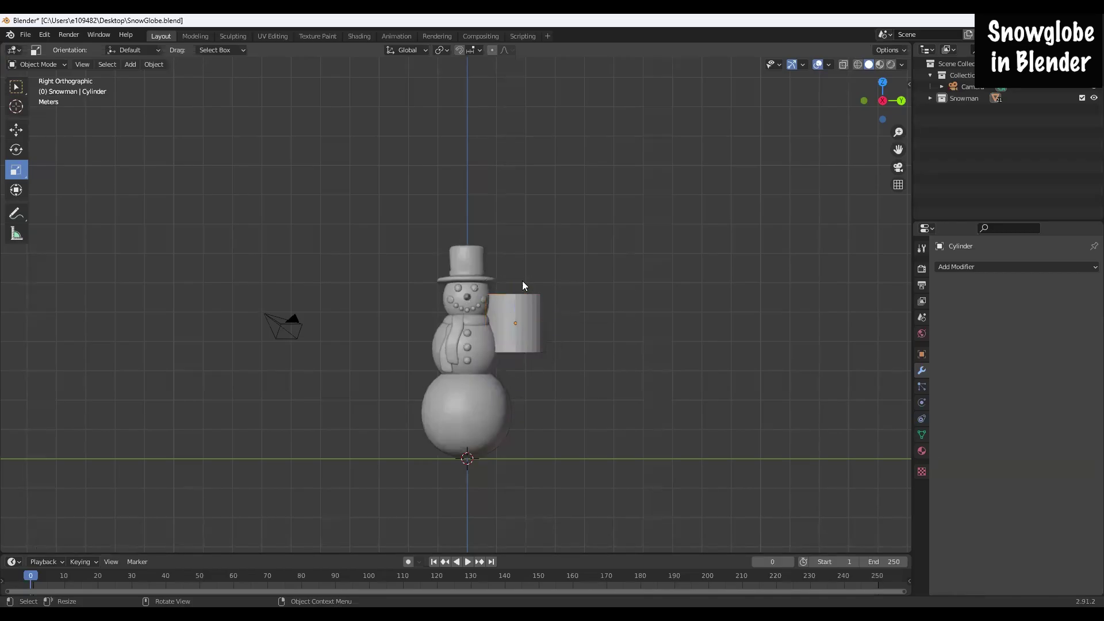
left_click(523, 303)
key("s")
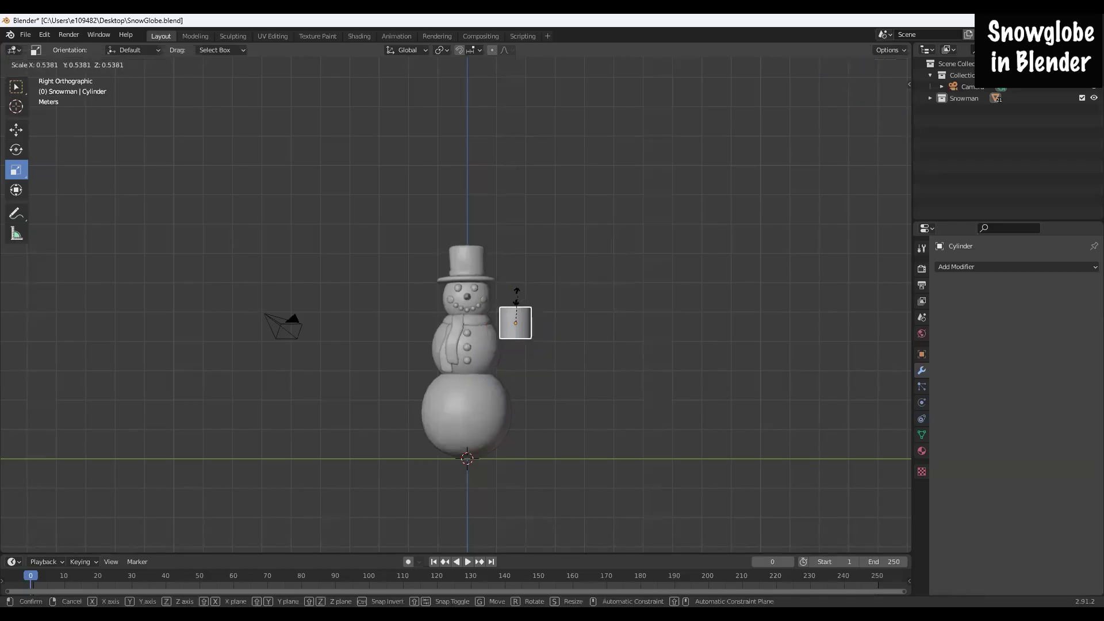
left_click(516, 285)
left_click_drag(516, 282, 515, 137)
key("s")
left_click(528, 304)
left_click_drag(515, 281, 518, 253)
scroll(546, 359, "up", 5)
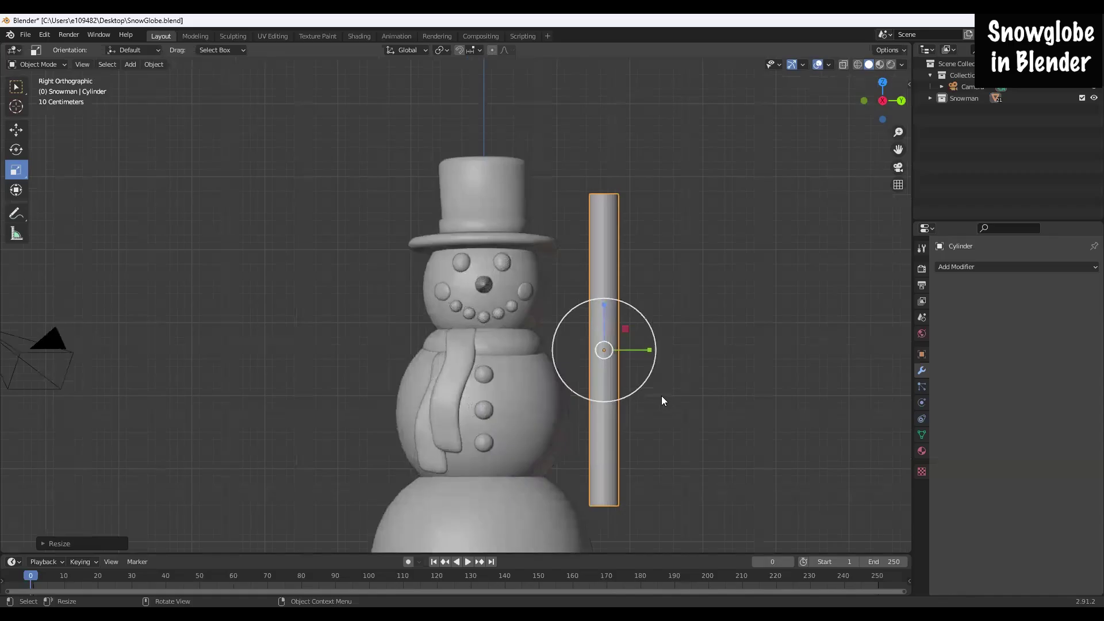
Step: Scale the rod down further to make it thinner, and shorten its height along the Z axis
left_click_drag(603, 306, 664, 372)
middle_click_drag(665, 372, 618, 390)
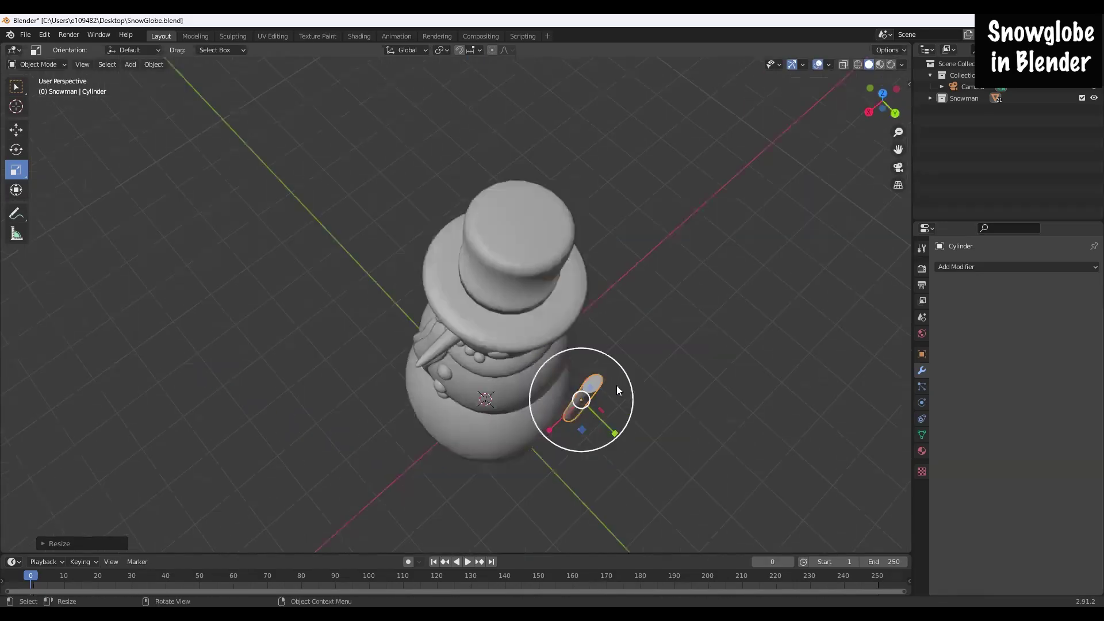
middle_click_drag(648, 458, 619, 334)
left_click_drag(619, 336, 594, 309)
left_click_drag(591, 266, 599, 221)
middle_click_drag(607, 441, 592, 293)
left_click(880, 100)
left_click_drag(641, 386, 681, 426)
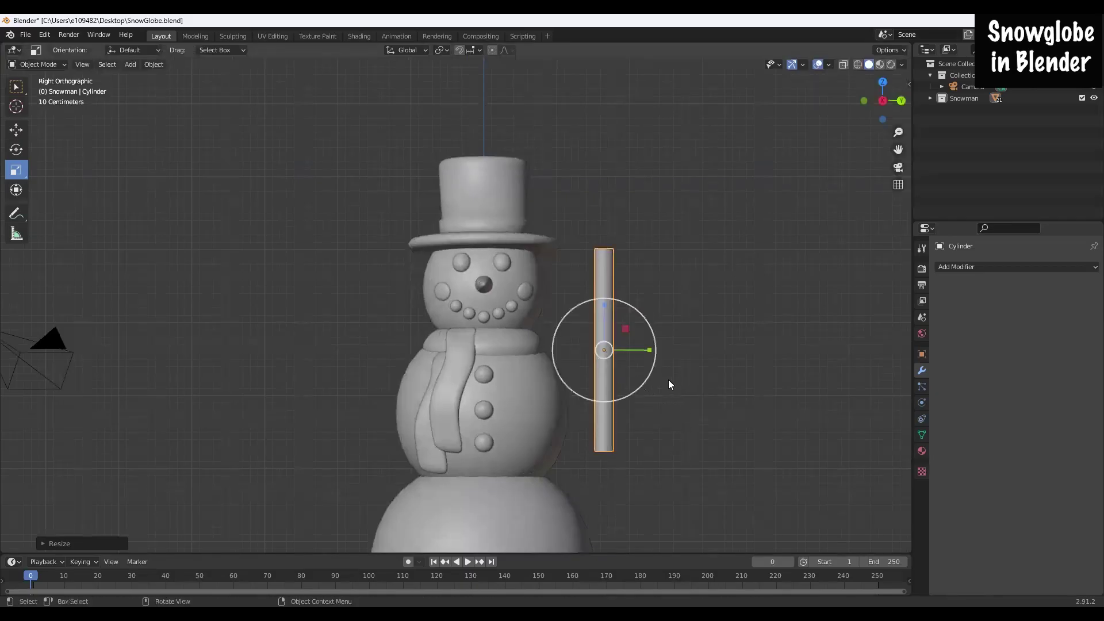
left_click_drag(602, 306, 602, 323)
Step: Rotate the rod in the right view so its upper end tilts outward, away from the snowman
left_click(12, 129)
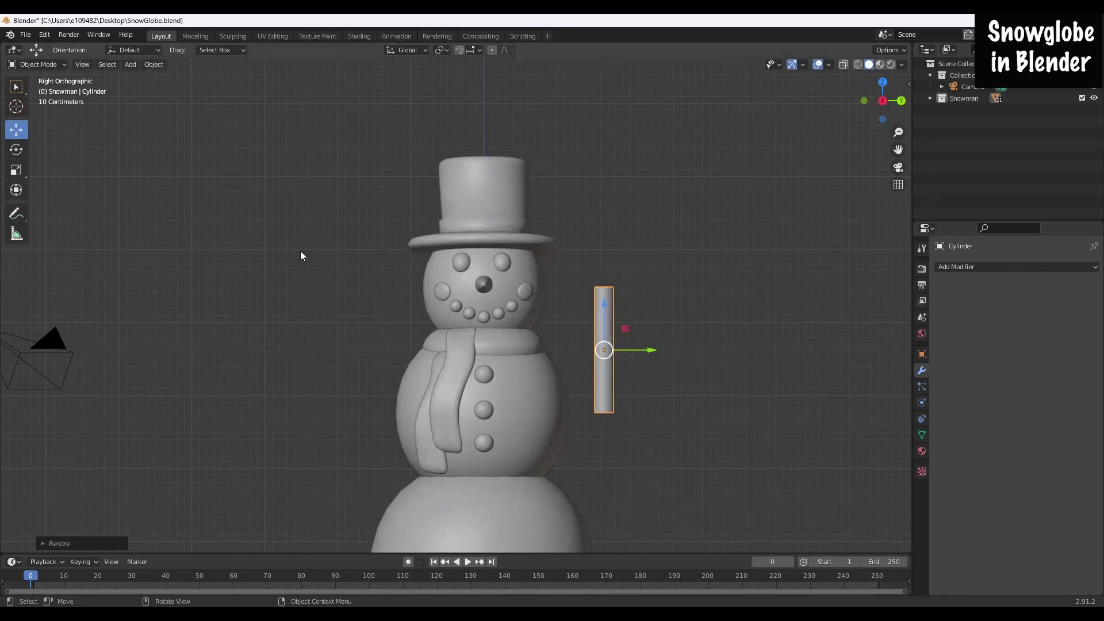
left_click(16, 150)
left_click_drag(630, 308, 649, 368)
Step: Move the tilted rod inward so its lower end sinks into the side of the middle snowball, and adjust its depth
left_click(16, 130)
middle_click_drag(648, 368, 569, 425)
left_click(883, 101)
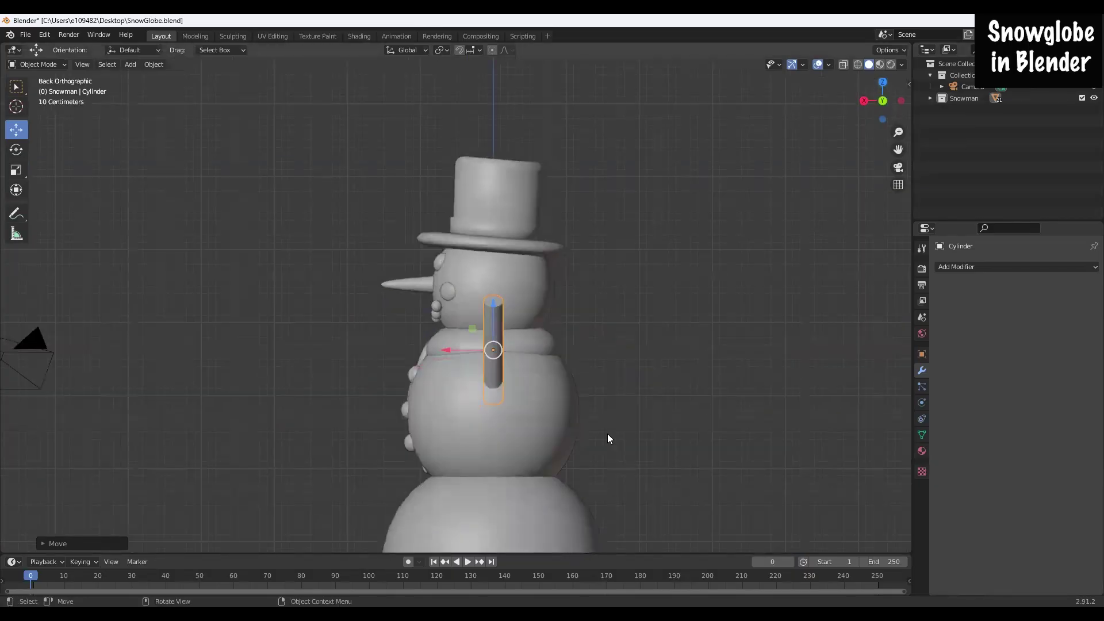
left_click_drag(458, 354, 456, 353)
left_click(898, 102)
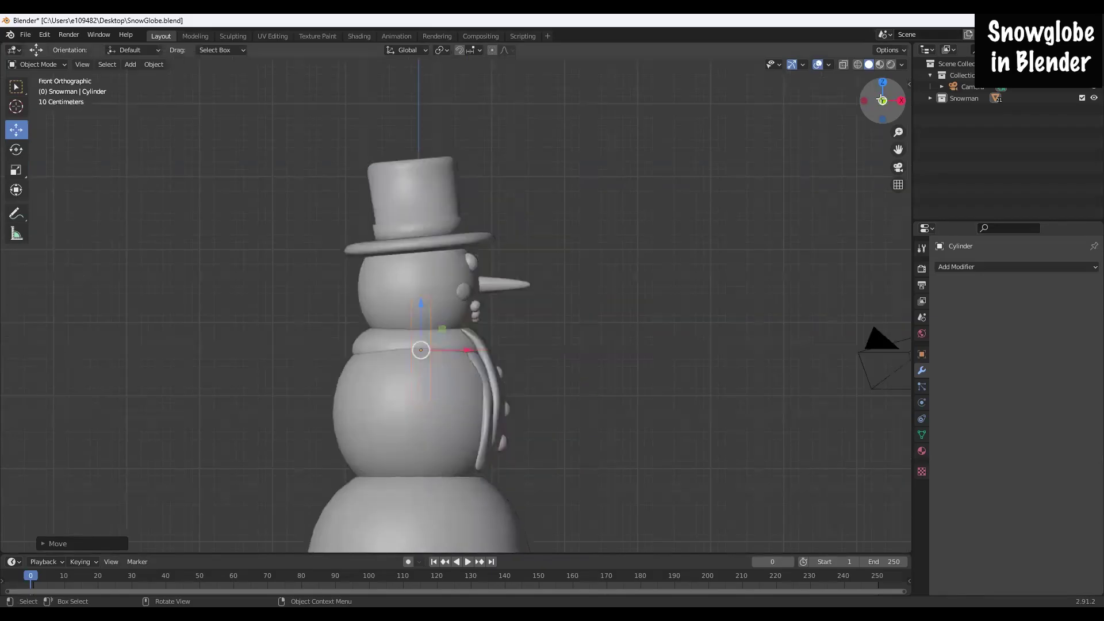
left_click(900, 101)
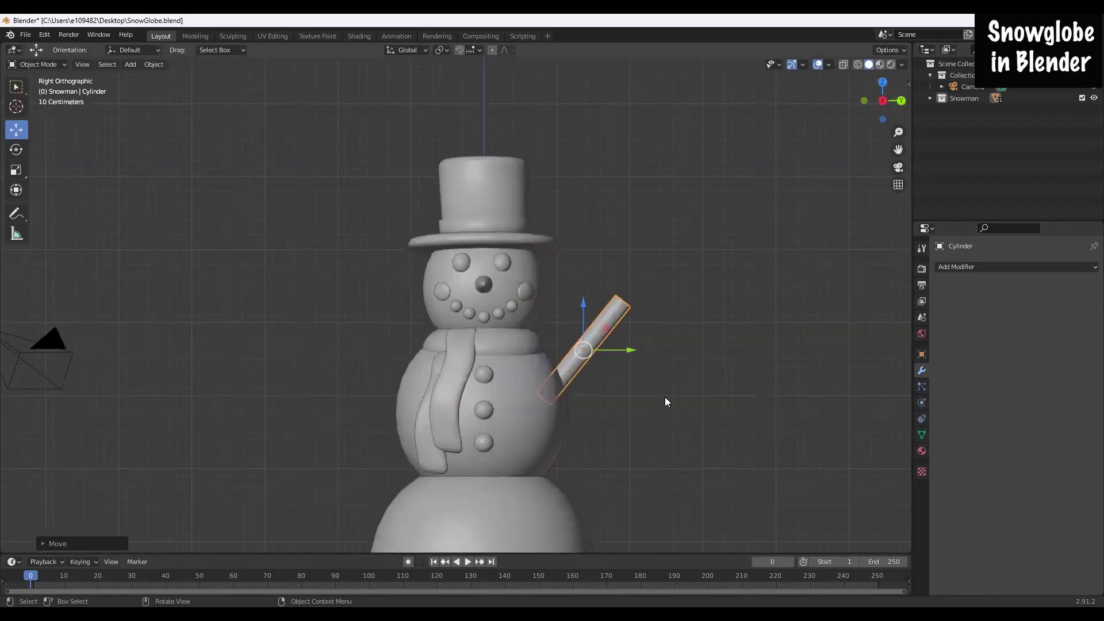
right_click(554, 377)
left_click(556, 379)
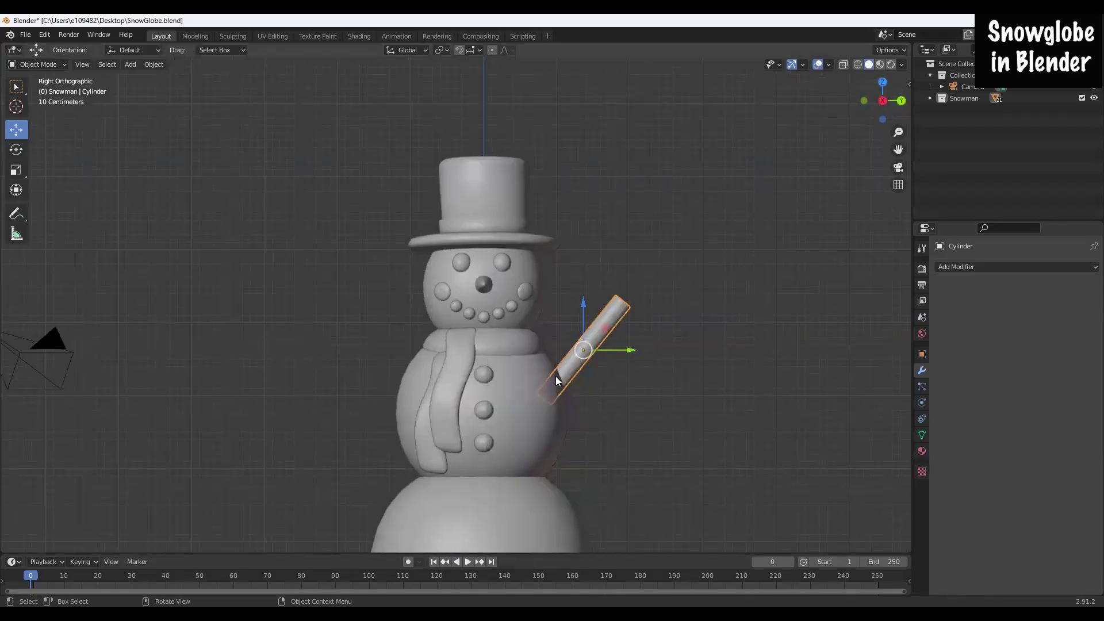
Step: With Local transform orientation, shorten the arm cylinder along its length and shift it inward against the snowman's body
scroll(584, 376, "up", 1)
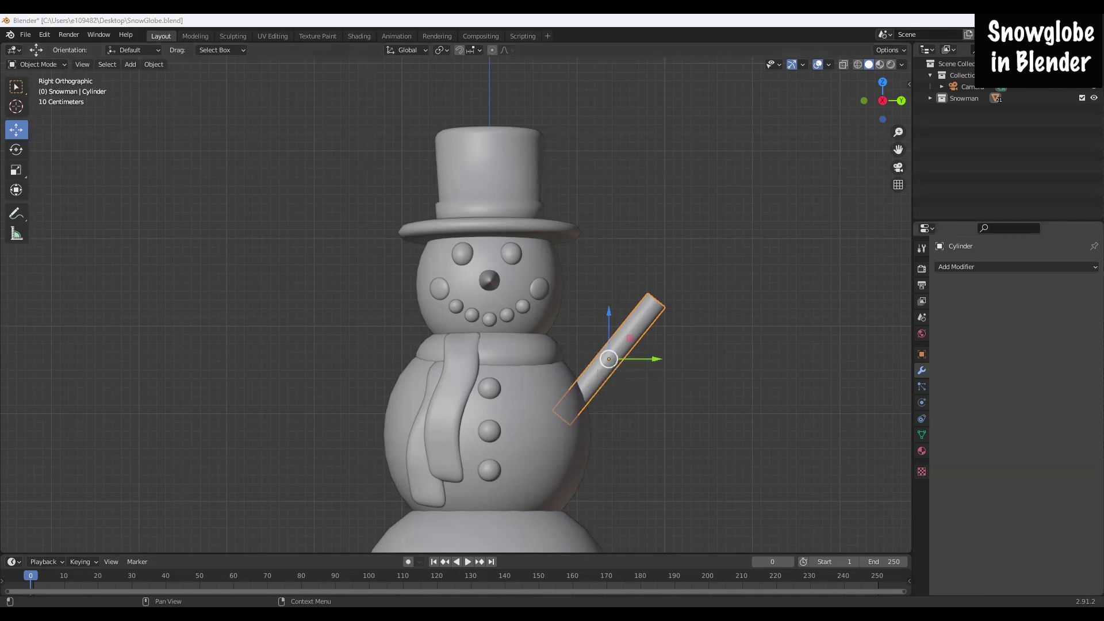
key("Tab")
left_click(55, 64)
left_click(53, 76)
left_click(16, 170)
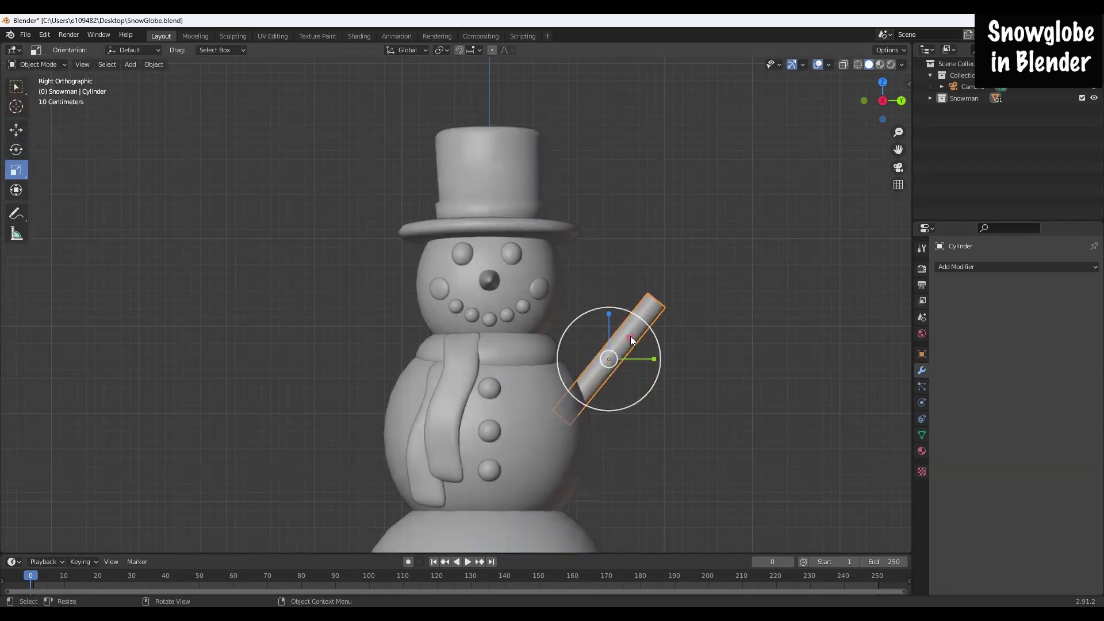
left_click(418, 51)
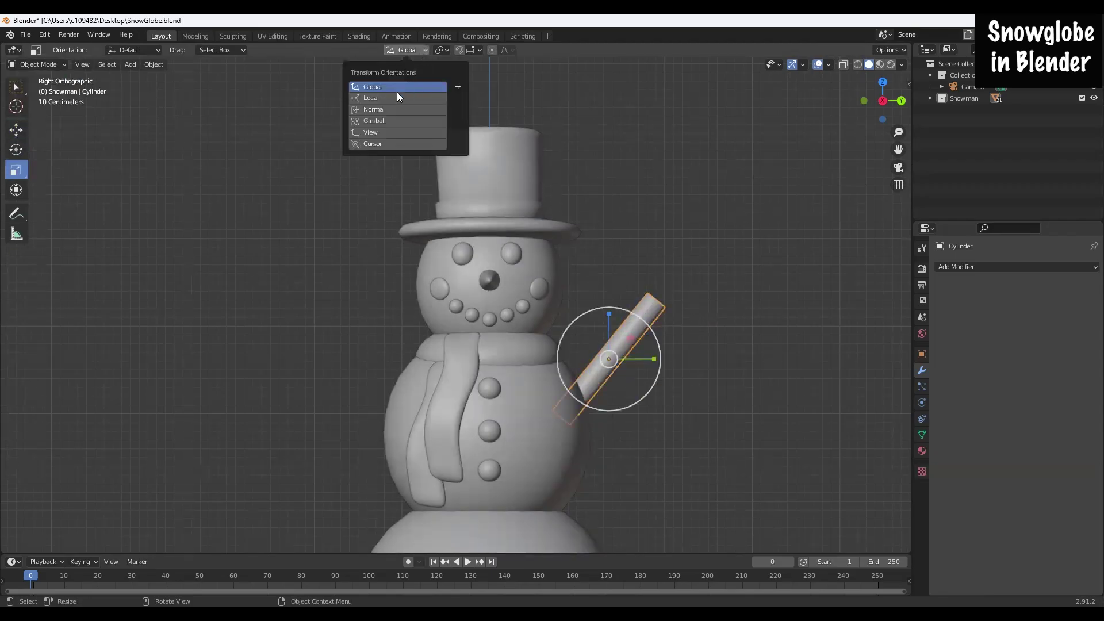
left_click(388, 99)
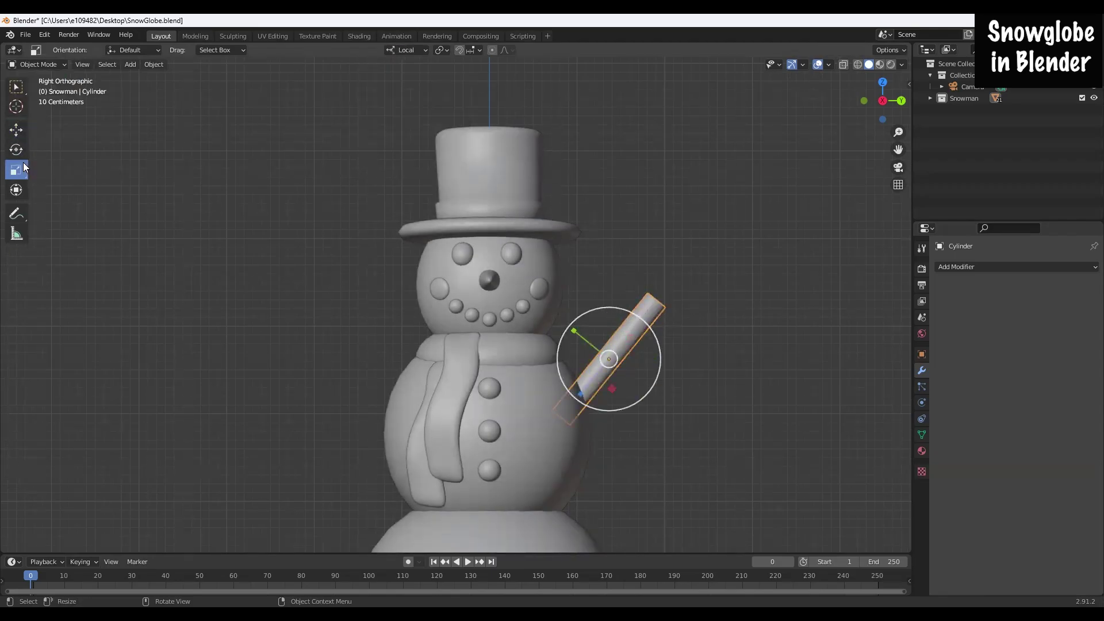
mouse_move(580, 398)
left_mouse_down()
mouse_move(593, 384)
mouse_move(578, 397)
left_mouse_up()
left_click(17, 130)
Step: Put the arm cylinder in Edit Mode and set the transform orientation back to Global
left_click(36, 64)
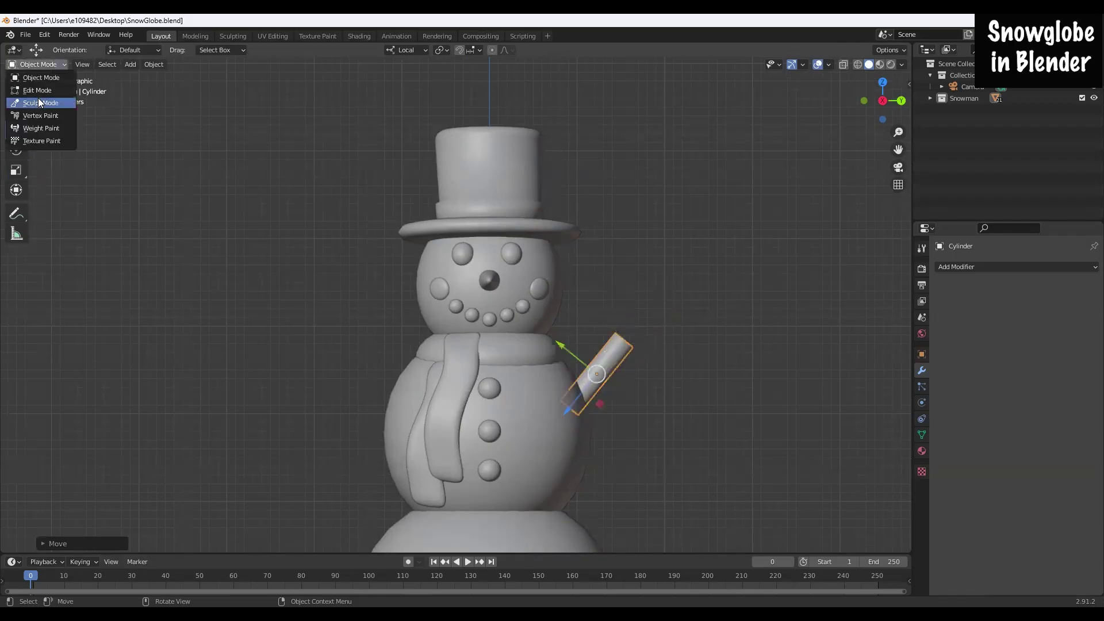
left_click(37, 91)
left_click(406, 50)
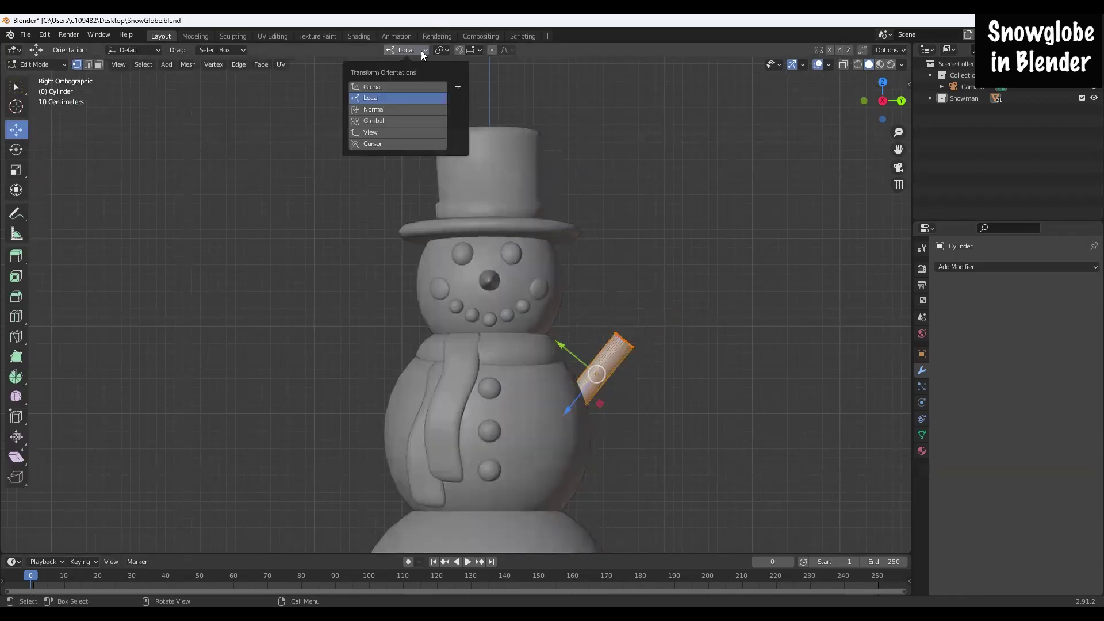
left_click(395, 86)
Step: Select the arm's outer end face in face mode and extrude it outward by about 0.34 m
middle_click_drag(764, 461, 626, 358)
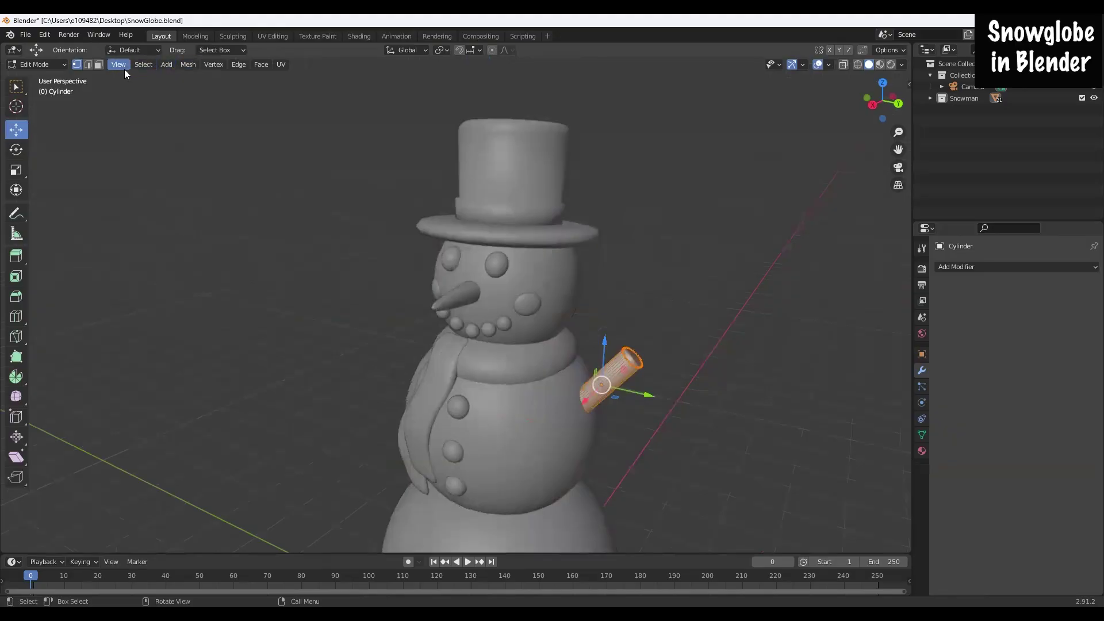
left_click(98, 65)
left_click(631, 359)
middle_click_drag(723, 399, 718, 380)
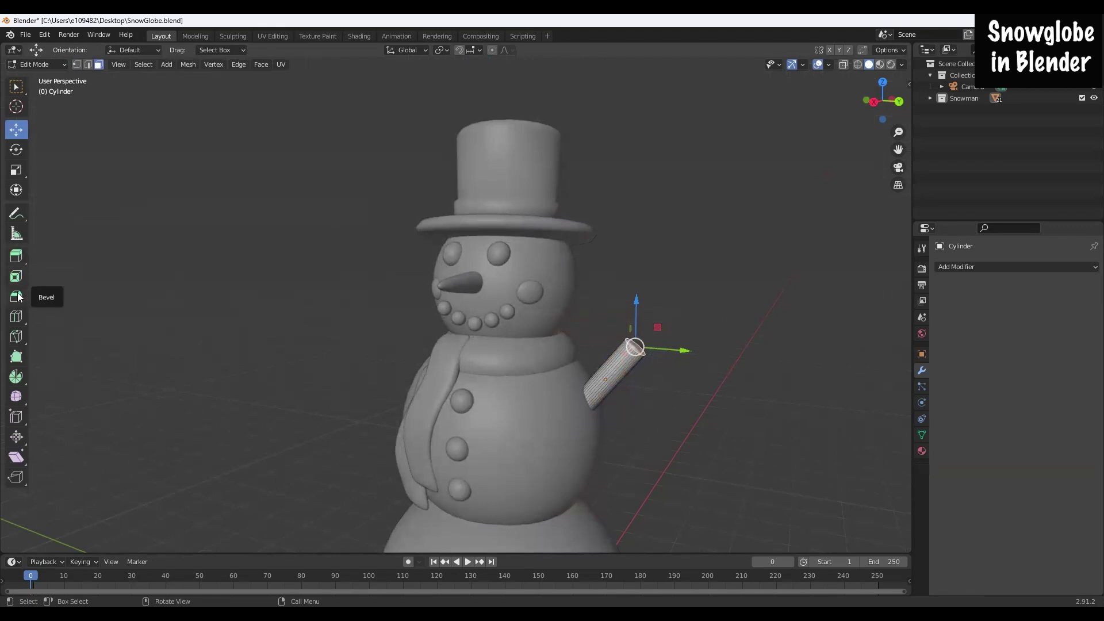
left_click(16, 257)
left_click_drag(677, 312, 705, 289)
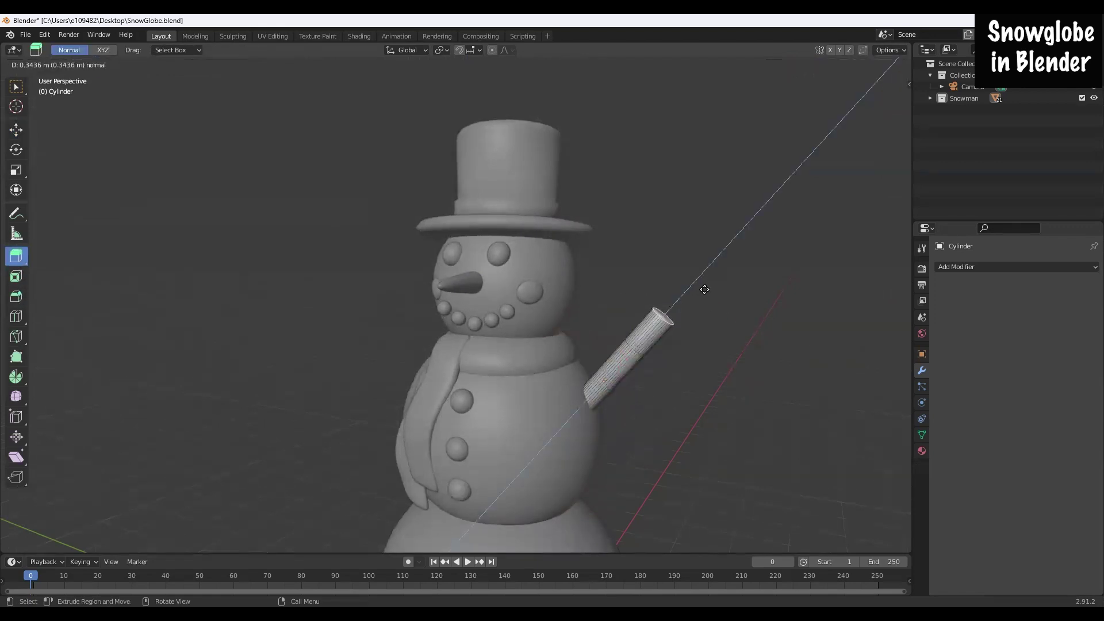
Step: Move the extruded end face up and inward to bend the arm, and nudge the whole arm slightly toward the body in Object Mode
left_click_drag(705, 290, 655, 277)
left_click(16, 130)
key("KP_3")
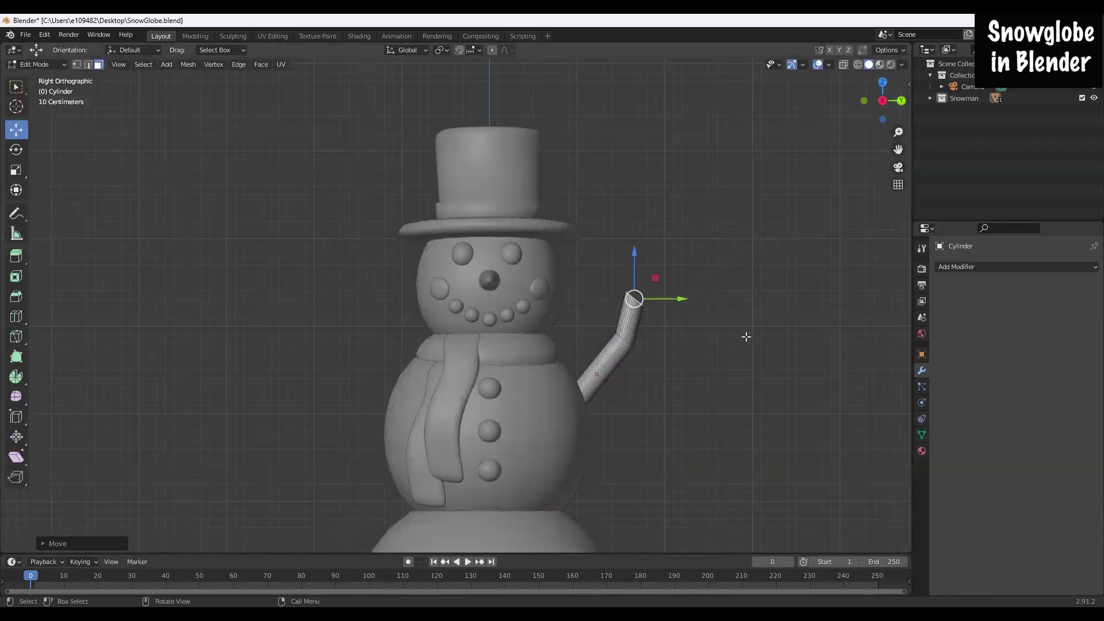
key("ctrl+z")
left_click_drag(684, 311, 645, 269)
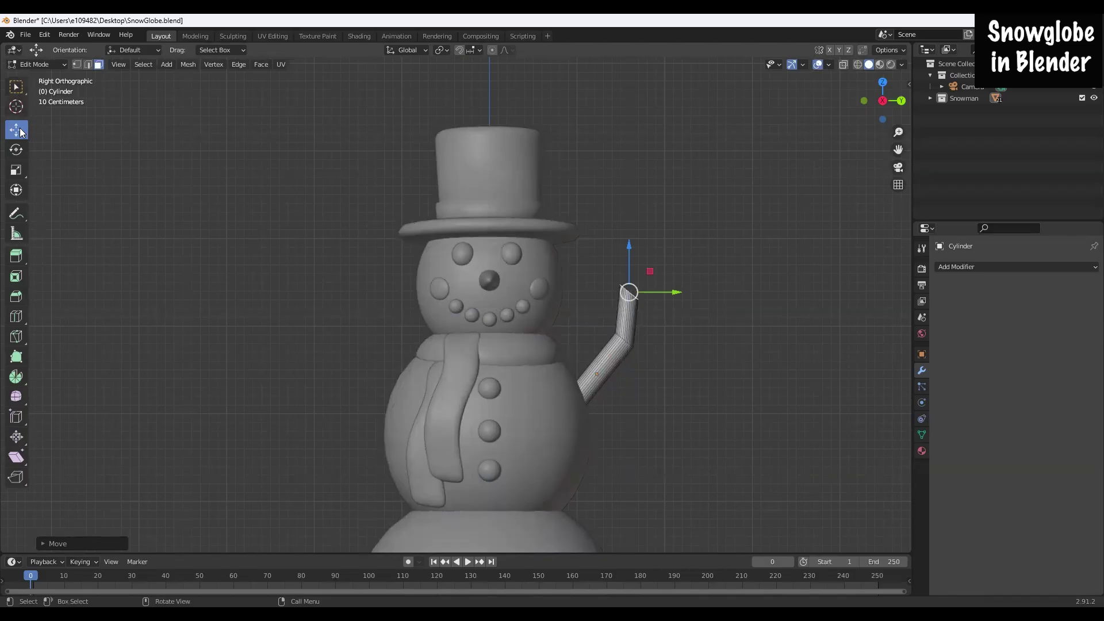
key("Tab")
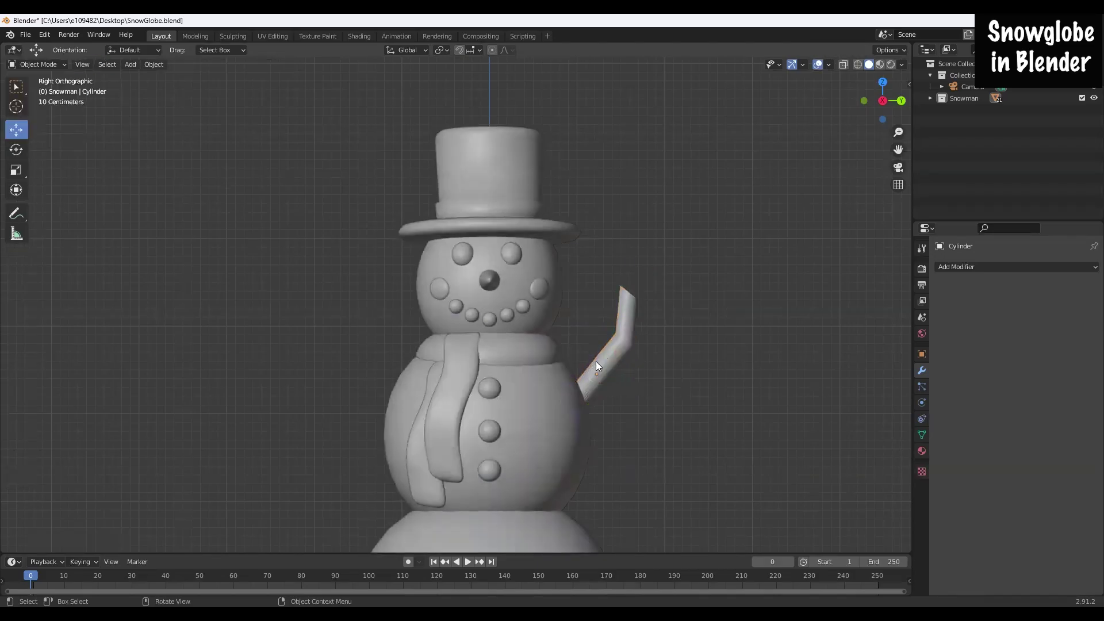
left_click_drag(623, 374, 626, 374)
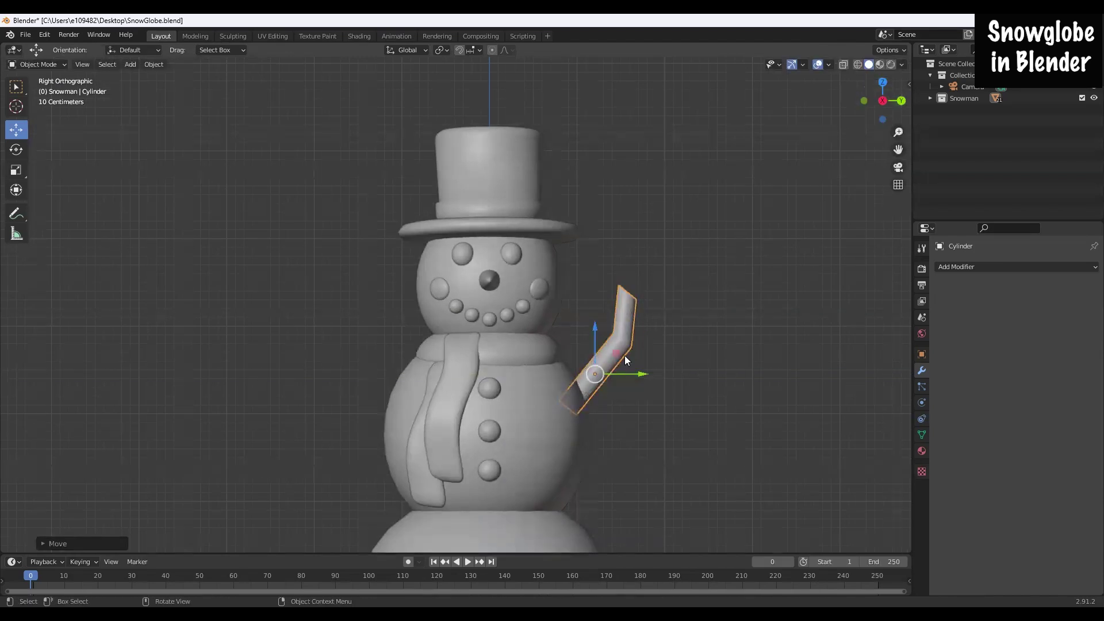
Step: Rotate the arm's end face in Edit Mode until it is nearly level, and return to Object Mode
left_click(56, 66)
left_click(59, 90)
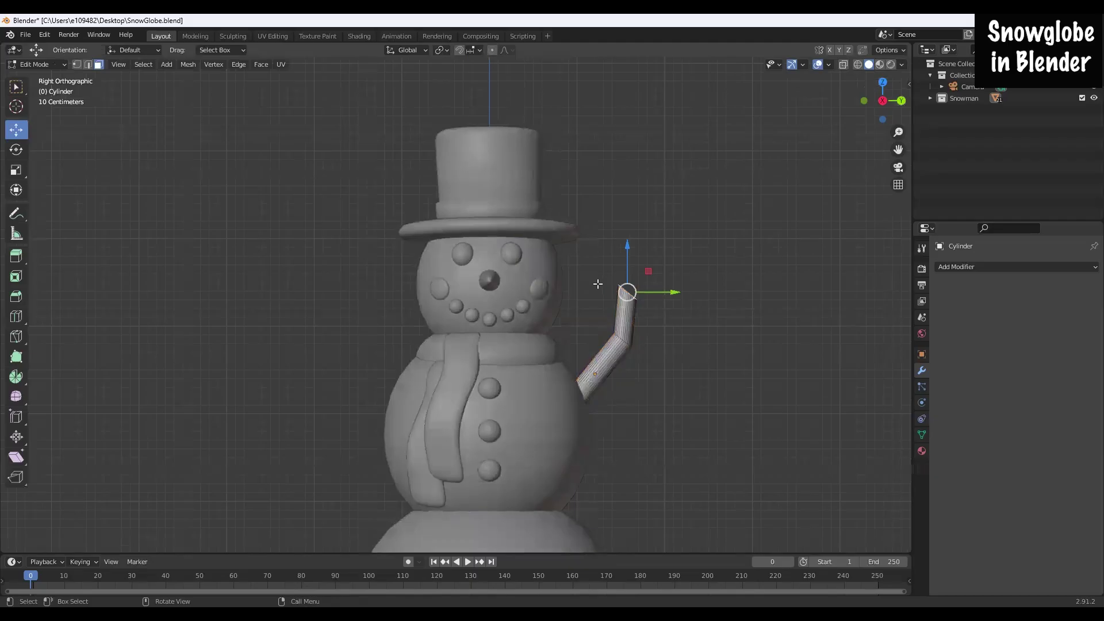
scroll(597, 284, "up", 3)
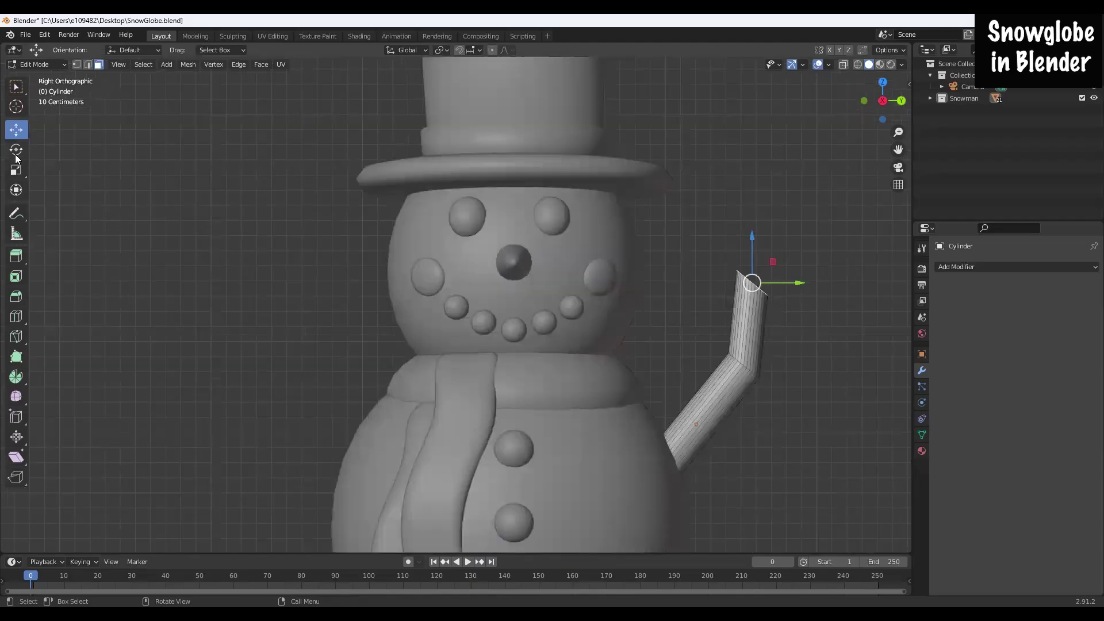
left_click(17, 154)
left_click_drag(796, 284, 795, 256)
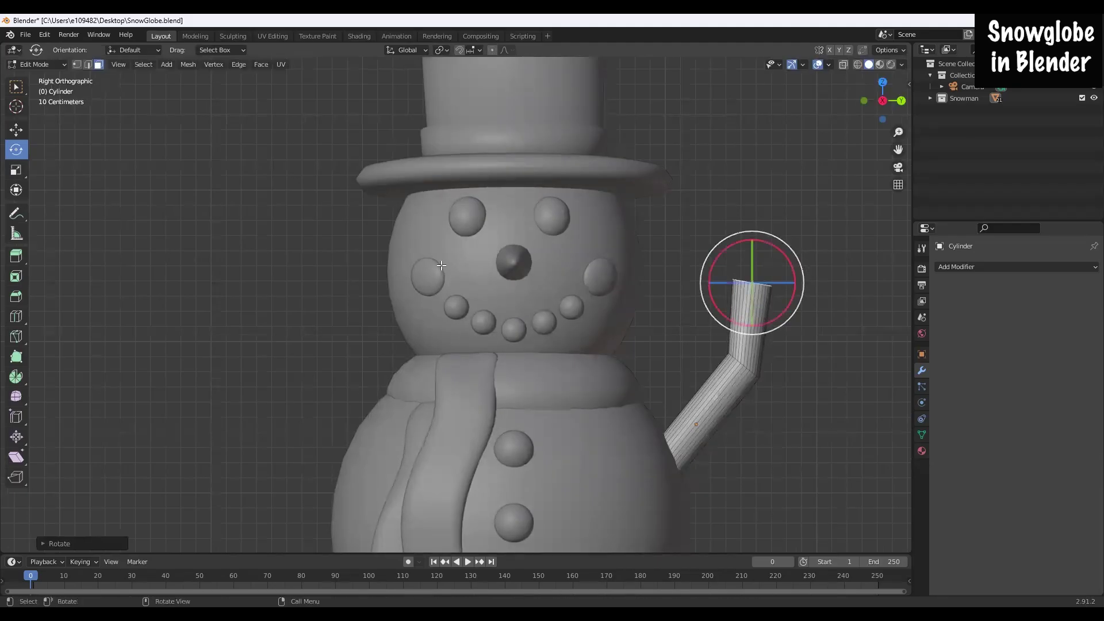
left_click(26, 93)
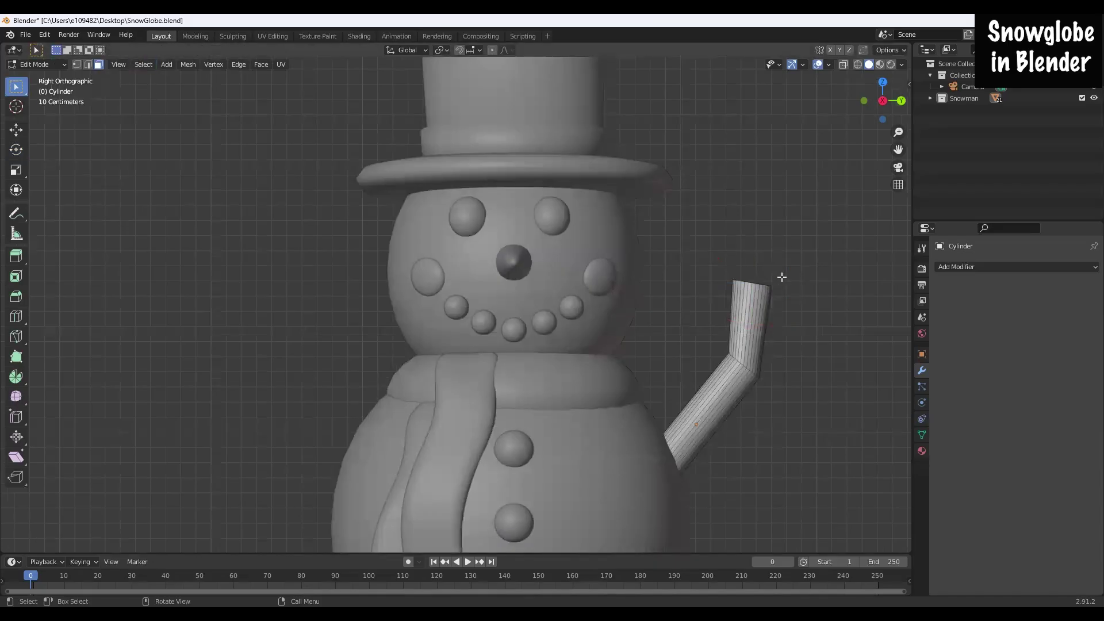
scroll(765, 279, "down", 4)
scroll(650, 346, "down", 1)
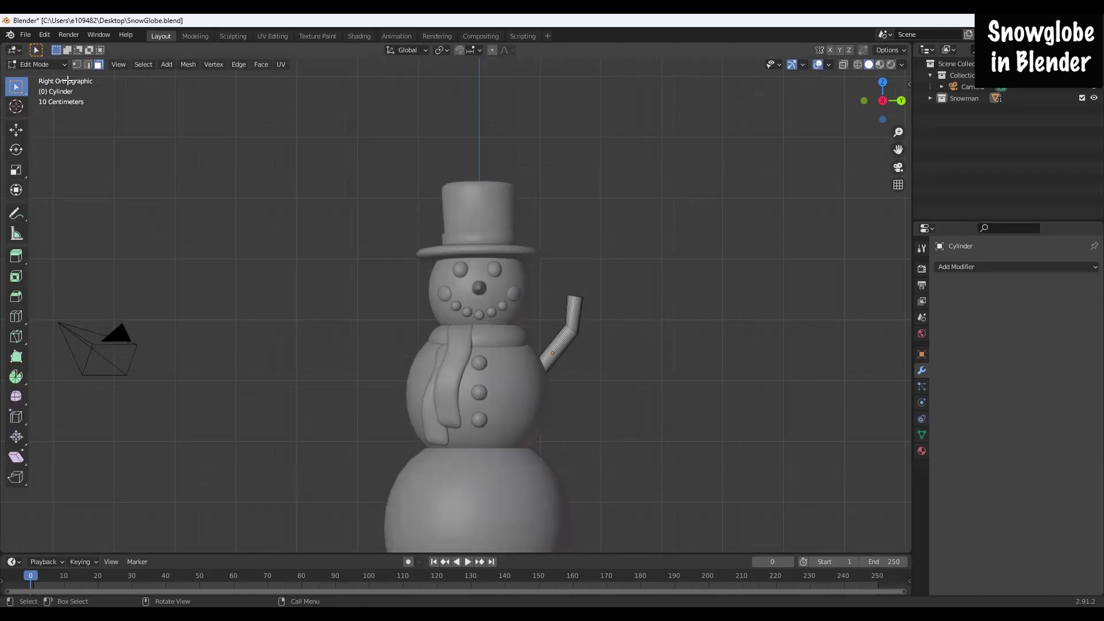
left_click(58, 62)
left_click(57, 76)
scroll(624, 377, "up", 1)
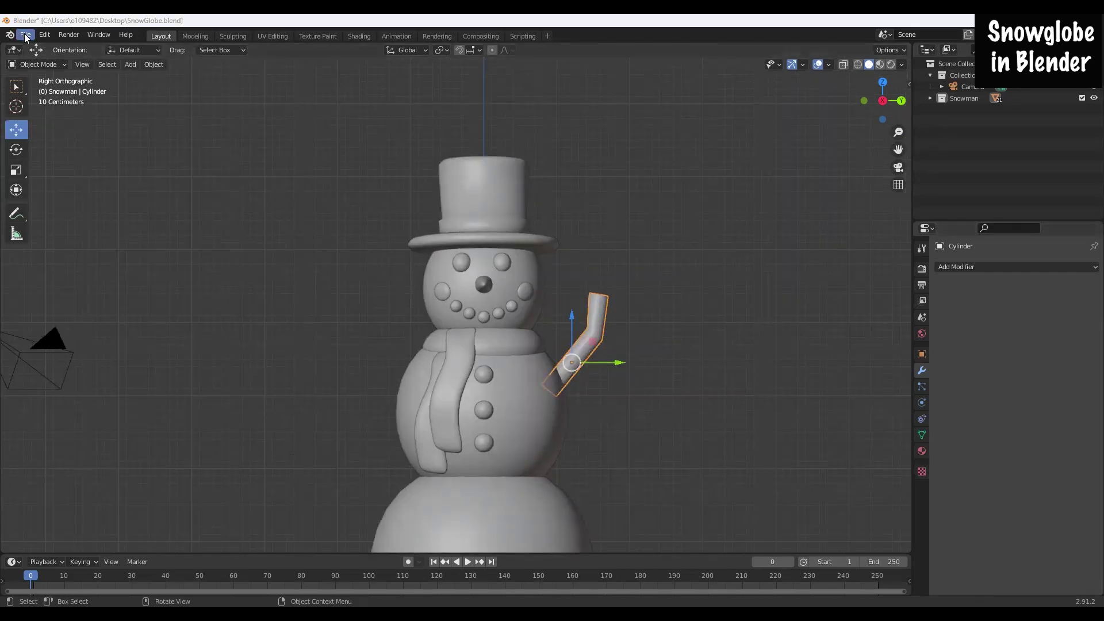
Step: Add the red mittens PNG from the Desktop as a reference image
left_click(131, 65)
mouse_move(157, 204)
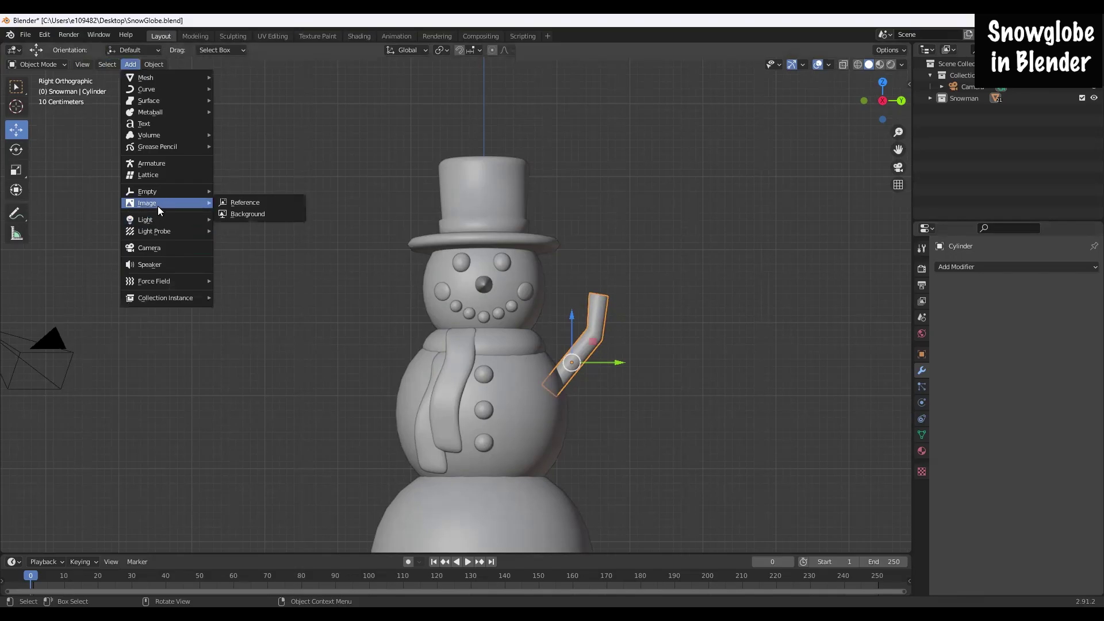
left_click(237, 203)
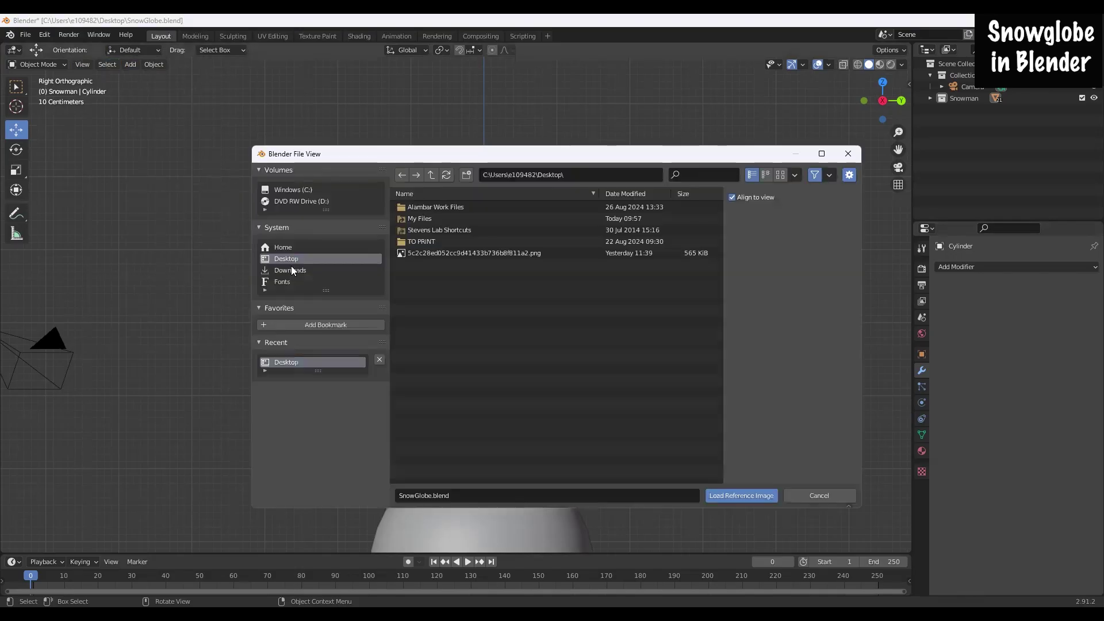
left_click(424, 255)
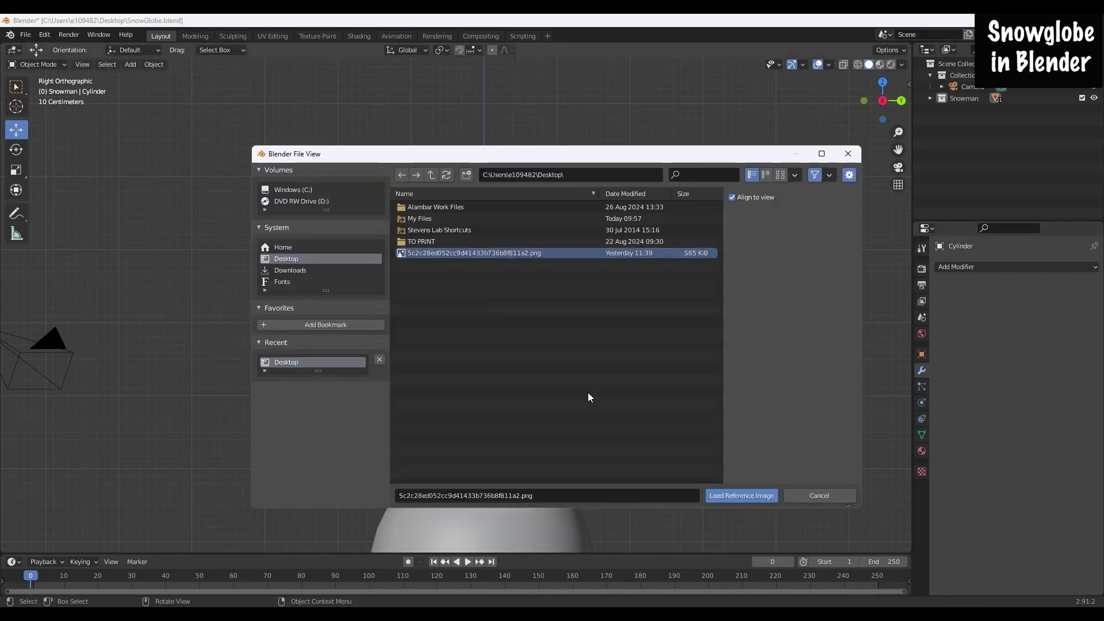
left_click(755, 496)
scroll(680, 382, "down", 3)
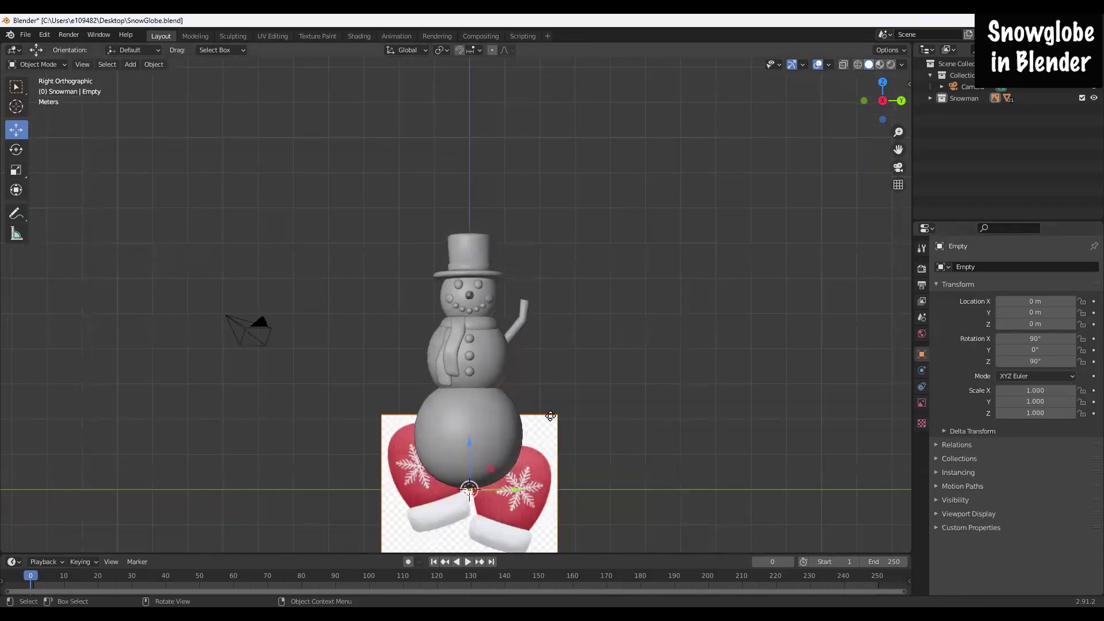
Step: Move the mittens reference image beside the raised arm, at about Y 4.52 m and Z 4.69 m
left_click_drag(467, 456, 467, 310)
left_click_drag(521, 342, 667, 315)
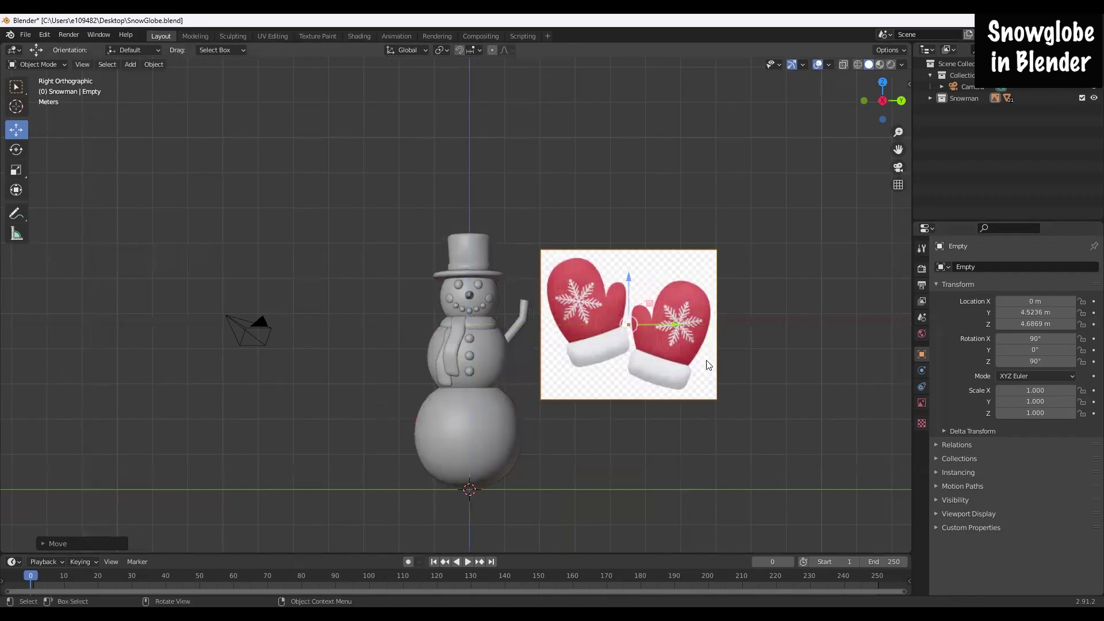
scroll(704, 360, "up", 2)
scroll(705, 359, "up", 1)
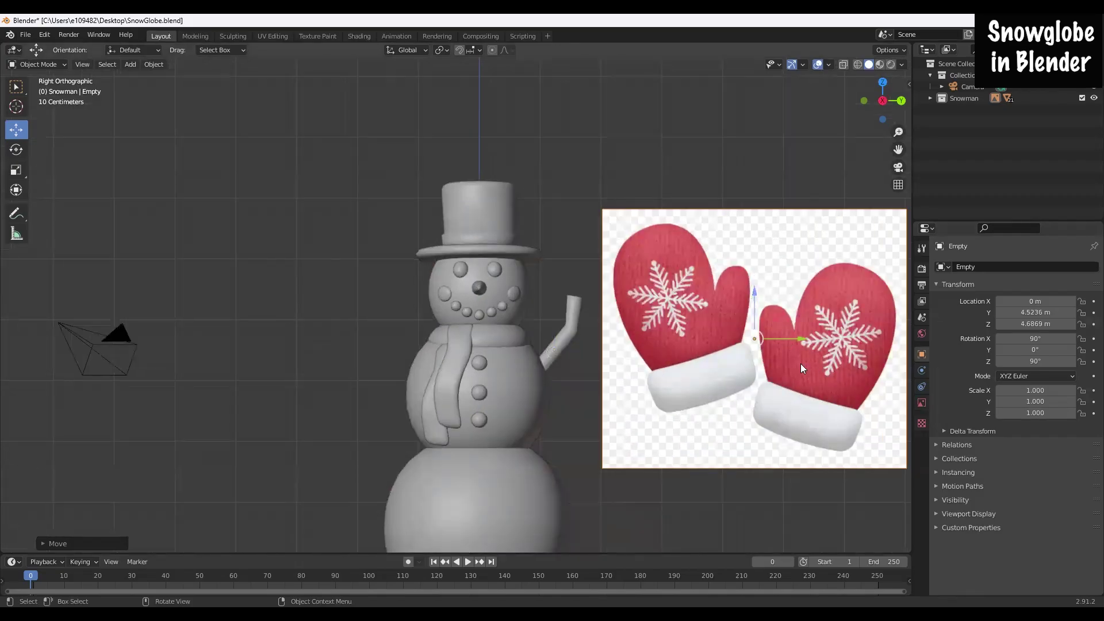
Step: Rotate the mittens reference image to about -17.7° on Y and move it toward the snowman, to about Y 3.25 m
left_click(16, 150)
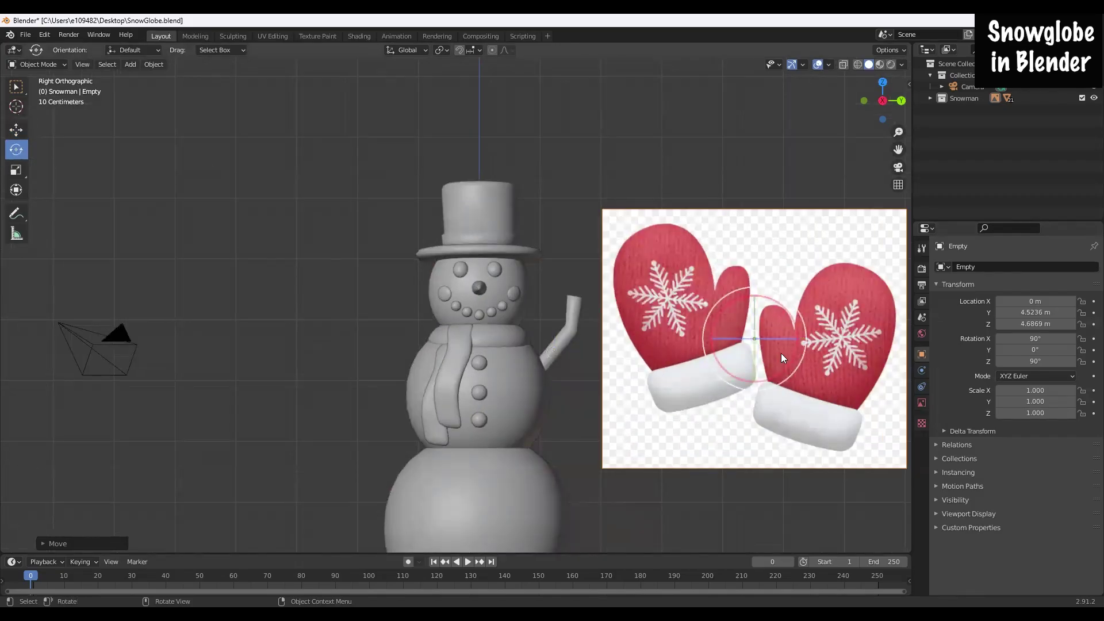
left_click_drag(805, 319, 795, 300)
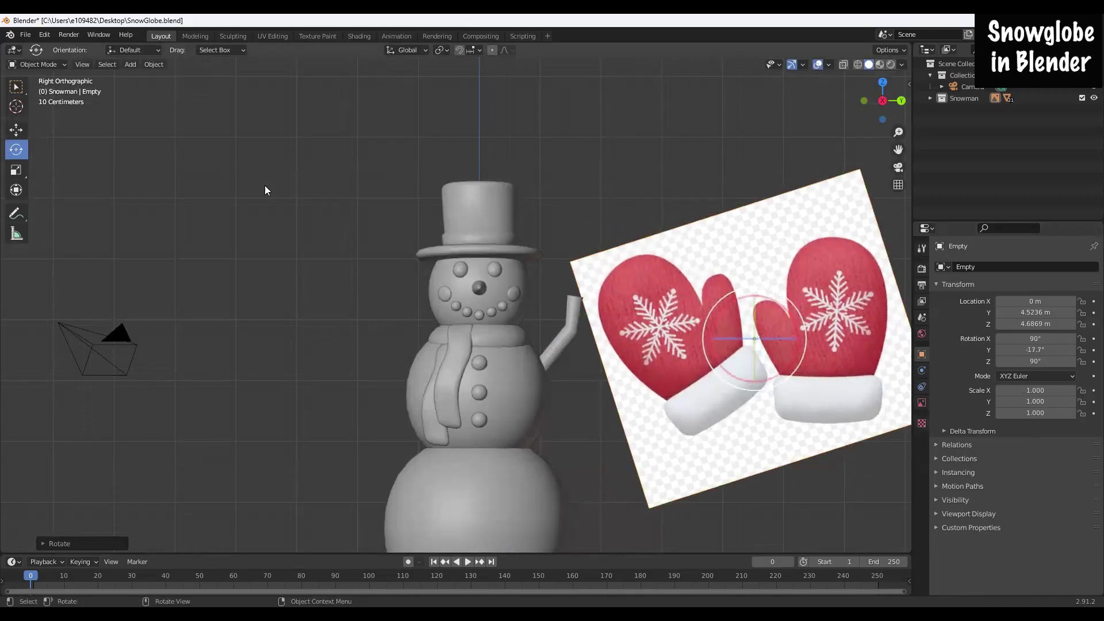
left_click(10, 127)
left_click_drag(801, 341, 705, 333)
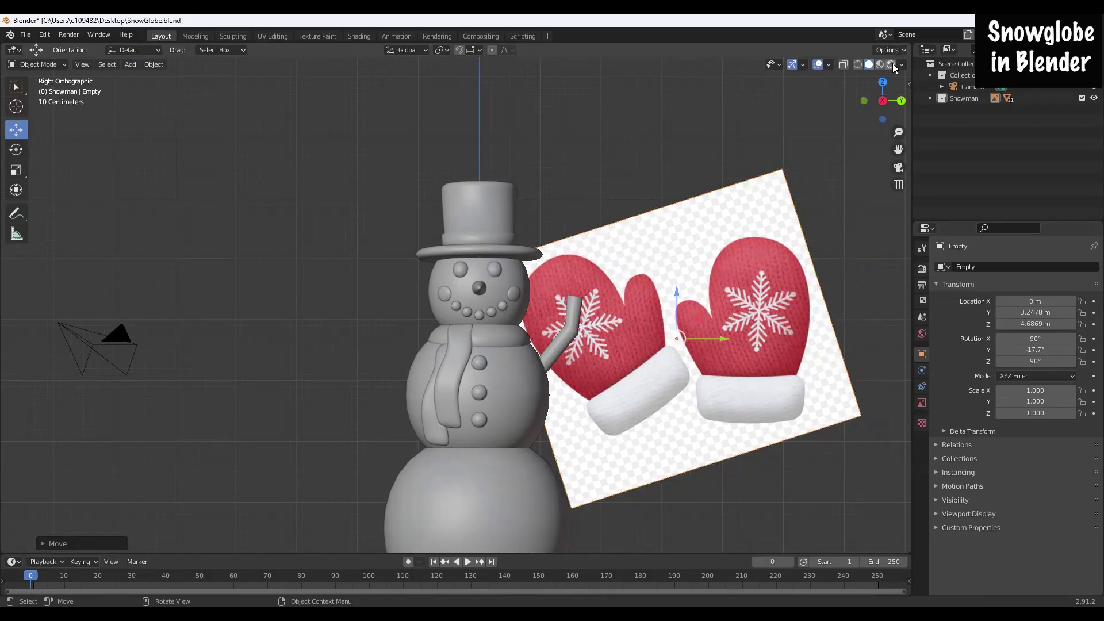
left_click(931, 99)
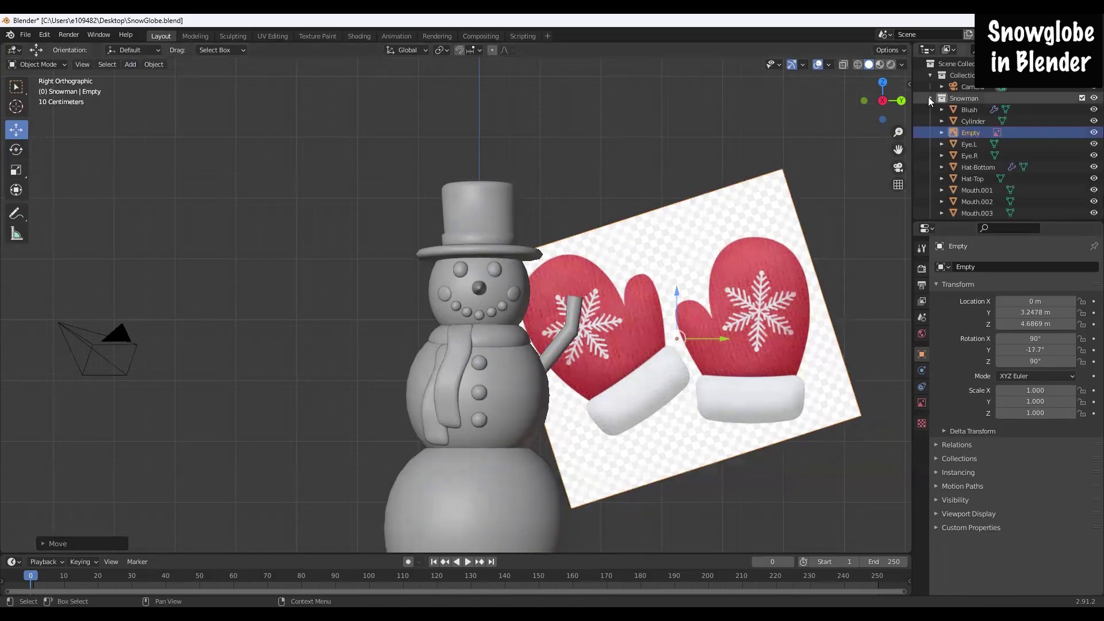
left_click(932, 100)
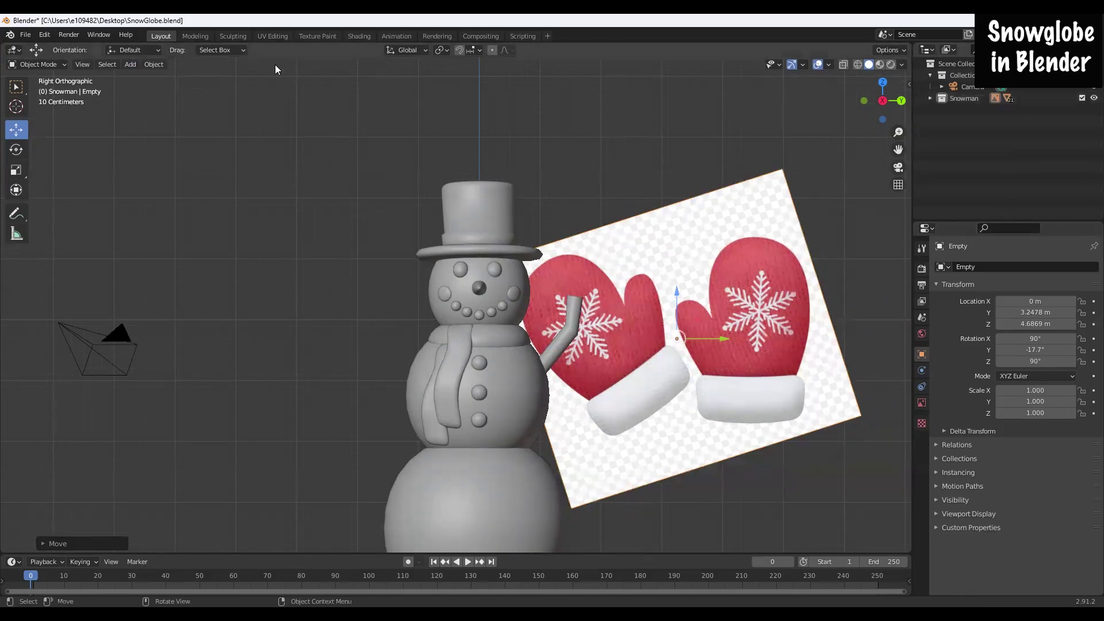
Step: Add a cube mesh and raise it from the snowman's base to the height of the mittens reference
left_click(129, 64)
mouse_move(146, 78)
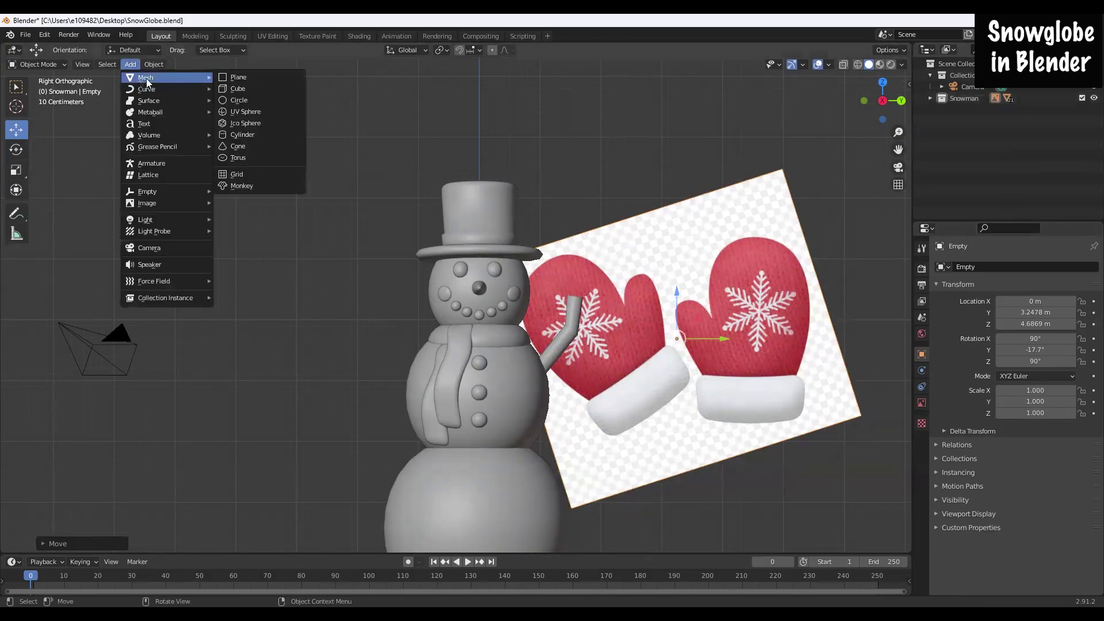
left_click(236, 89)
scroll(472, 506, "down", 2)
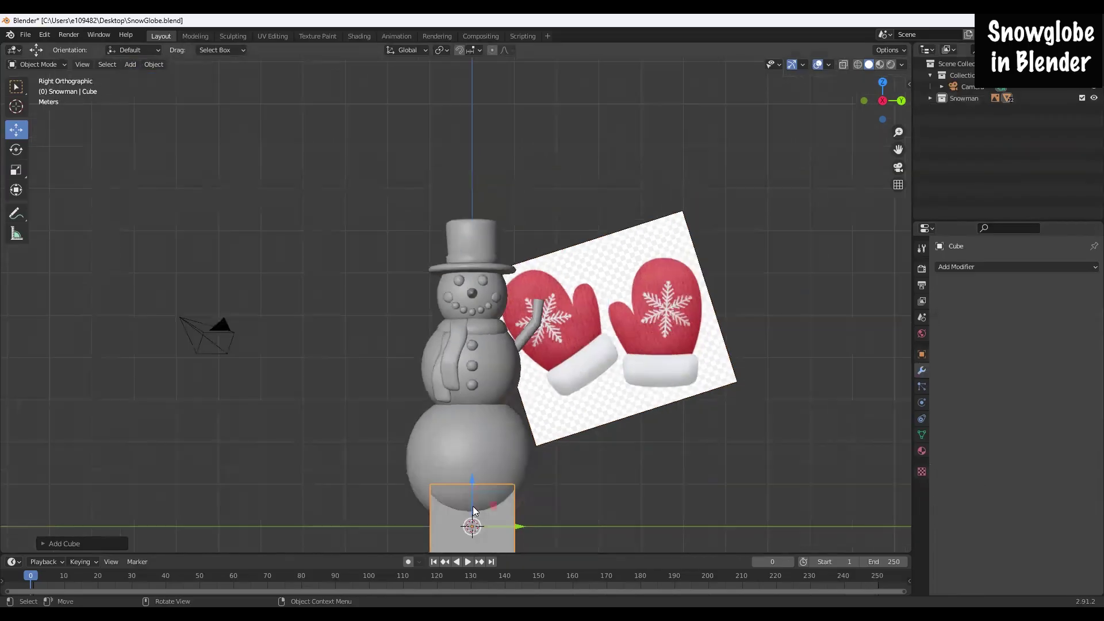
key("g")
left_click(471, 315)
Step: Move the cube about 4.8 m along Y and slightly up in Z, over the palm of the upright mitten
key("g")
key("y")
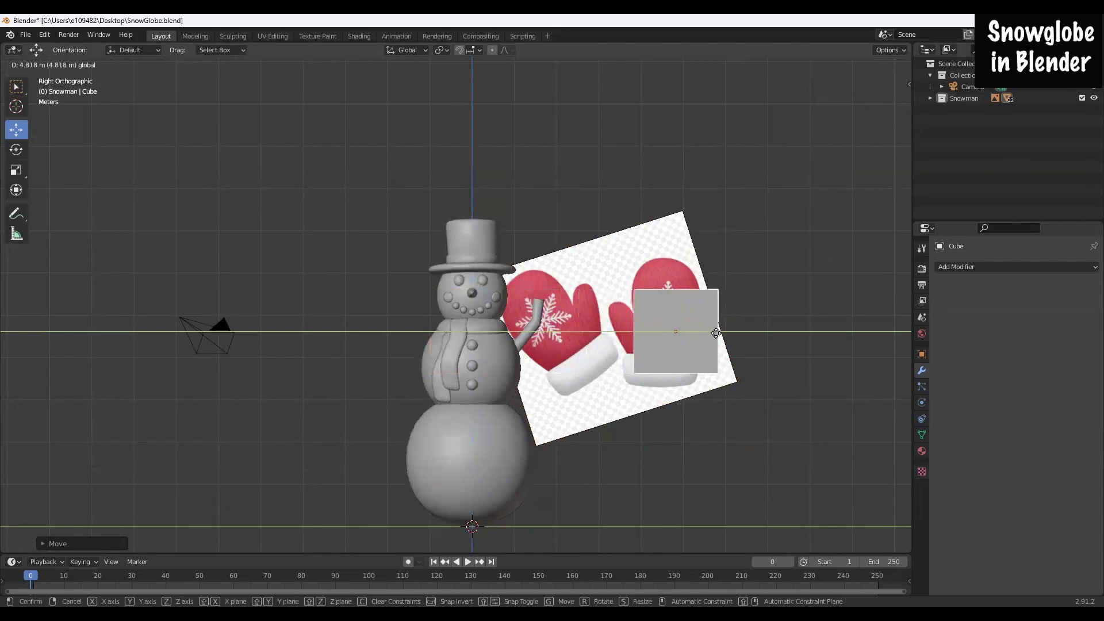
left_click(717, 332)
key("g")
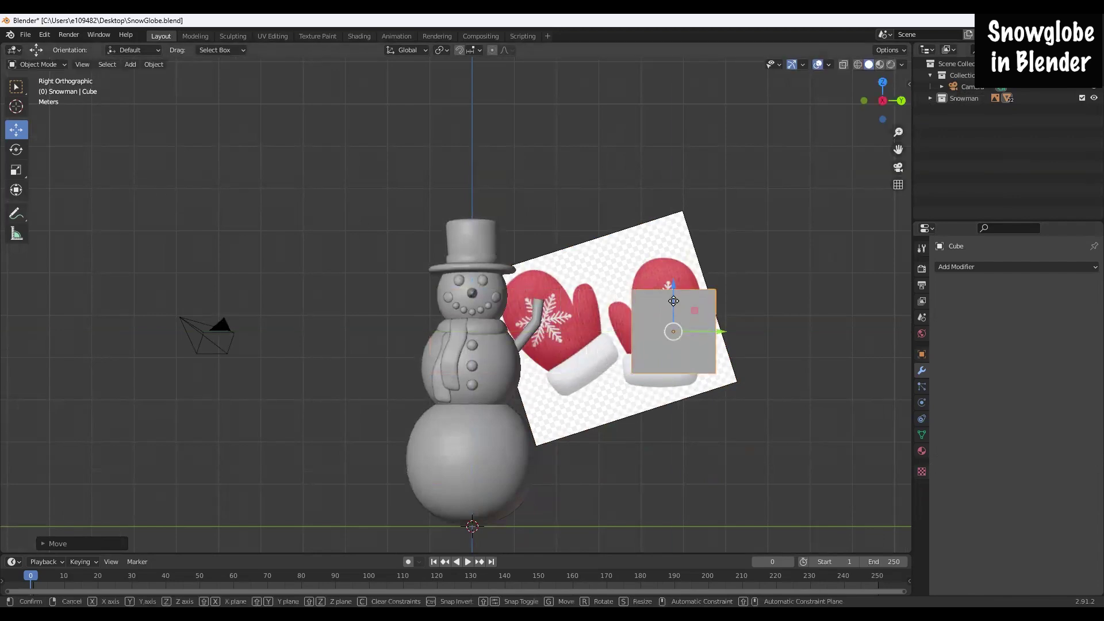
key("z")
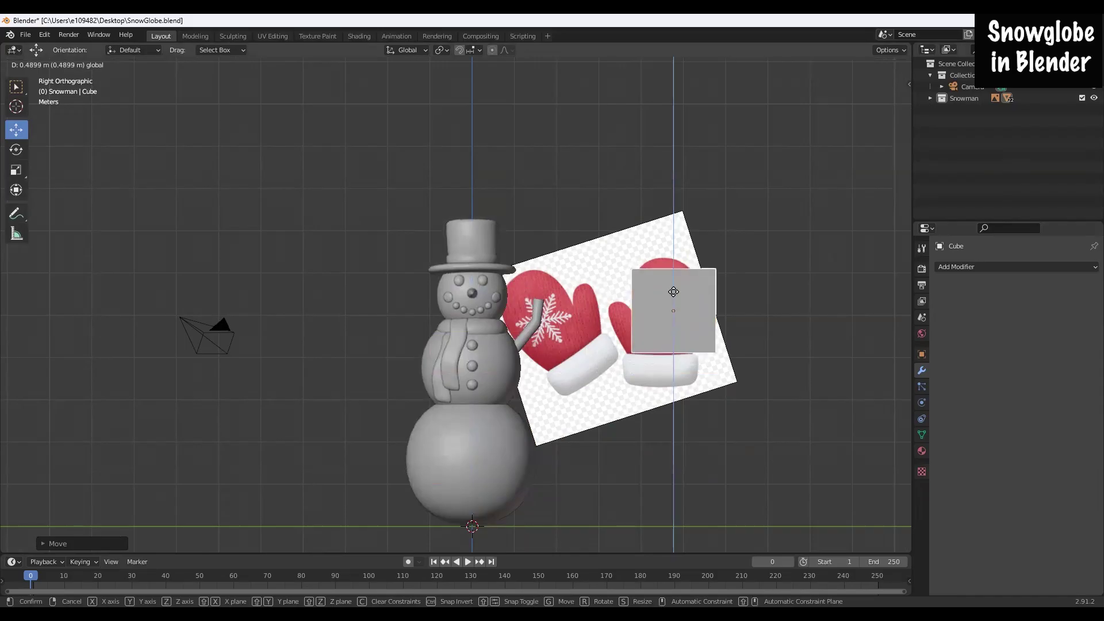
left_click(675, 298)
Step: Turn on X-ray, scale the cube taller in Z and narrower in Y, and align it with the upright mitten's palm
key("shift+space")
key("s")
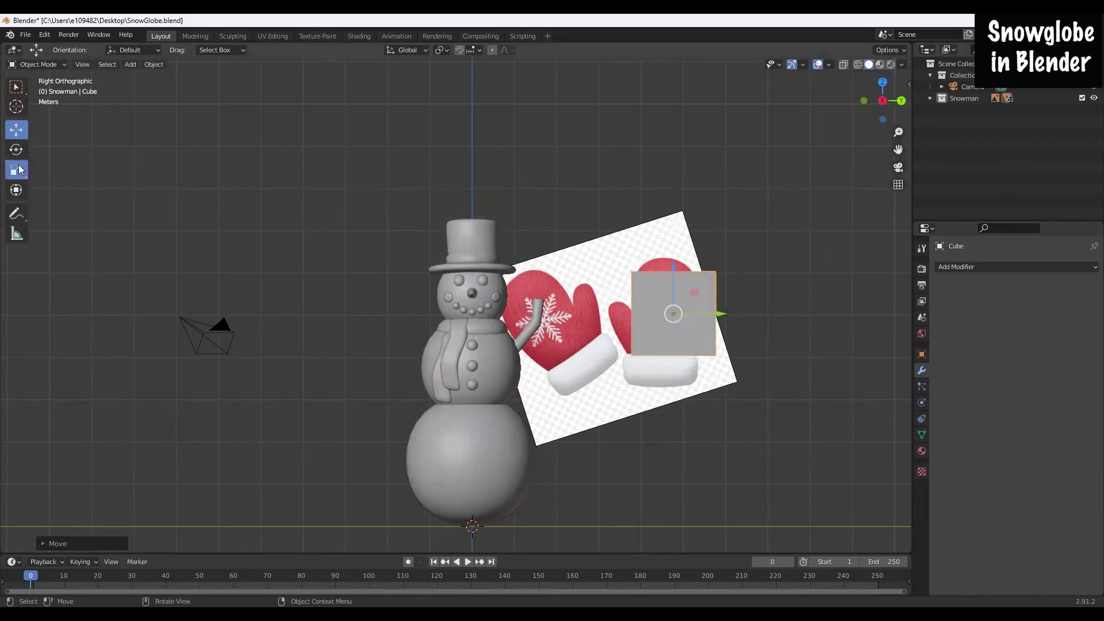
left_click_drag(675, 270, 684, 269)
key("shift+space")
key("g")
left_click(845, 65)
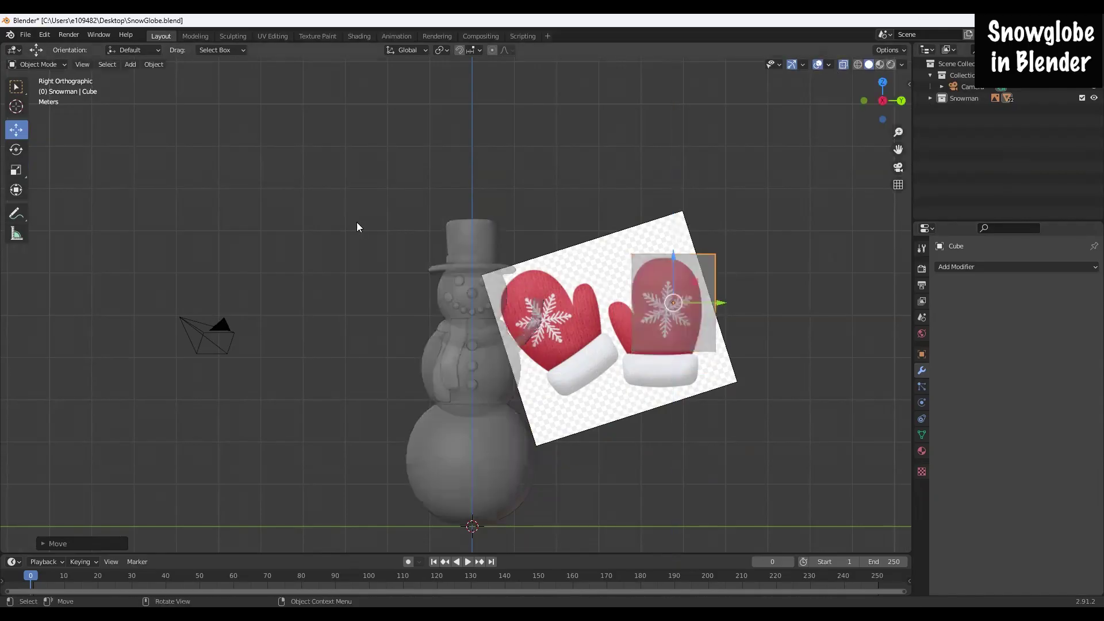
left_click(16, 170)
left_click_drag(720, 306, 708, 305)
left_click(16, 130)
left_click_drag(669, 264, 670, 271)
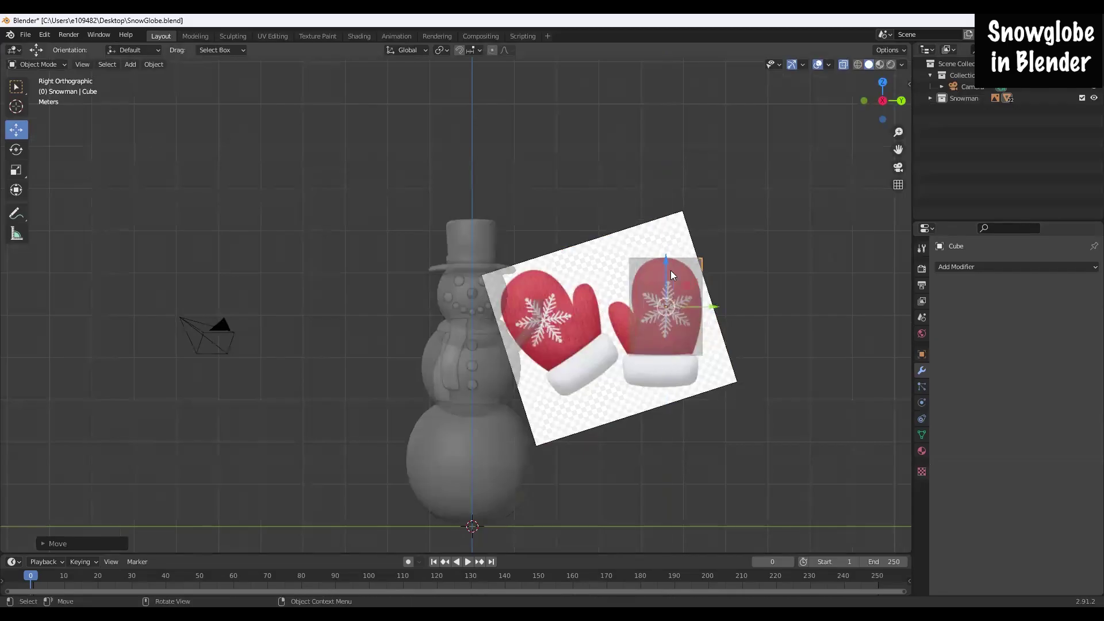
Step: Scale the palm cube down along X into a thin slab, and return to the right orthographic view
middle_click_drag(753, 395, 560, 284)
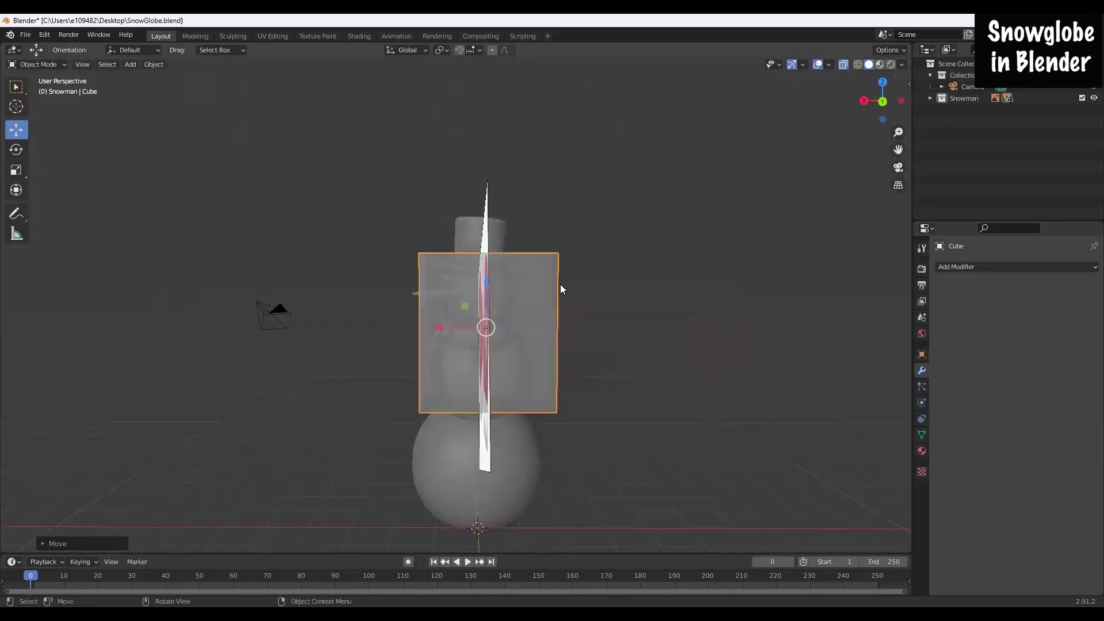
left_click(16, 172)
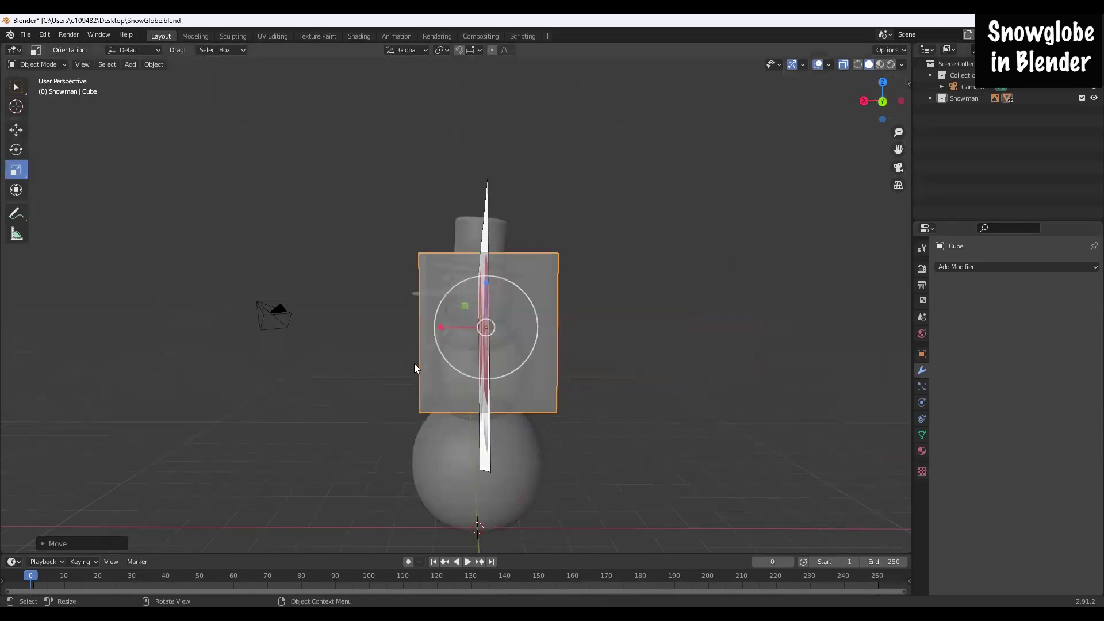
left_click_drag(443, 326, 480, 329)
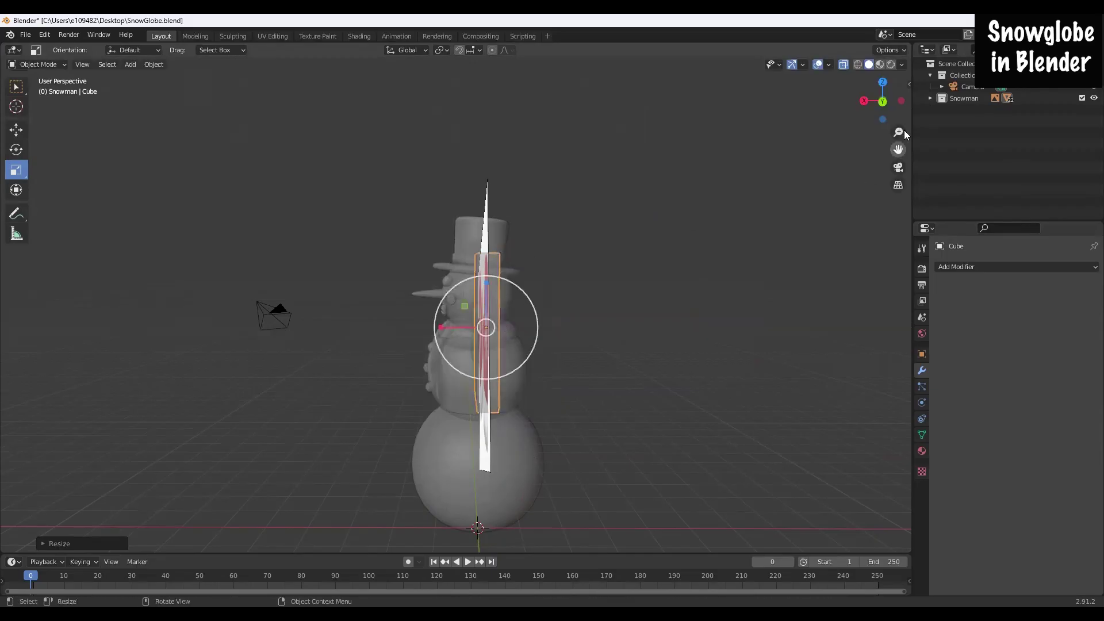
left_click(864, 100)
Step: Turn off X-ray and duplicate the palm block about 1.63 m in the negative Y direction, toward the thumb
left_click(17, 87)
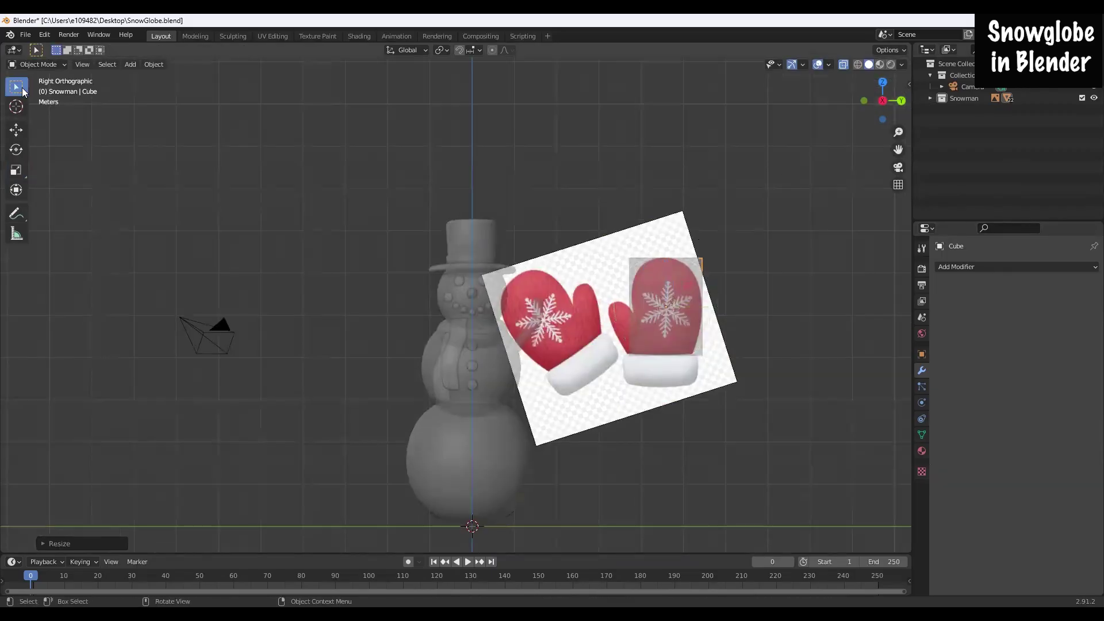
left_click(844, 64)
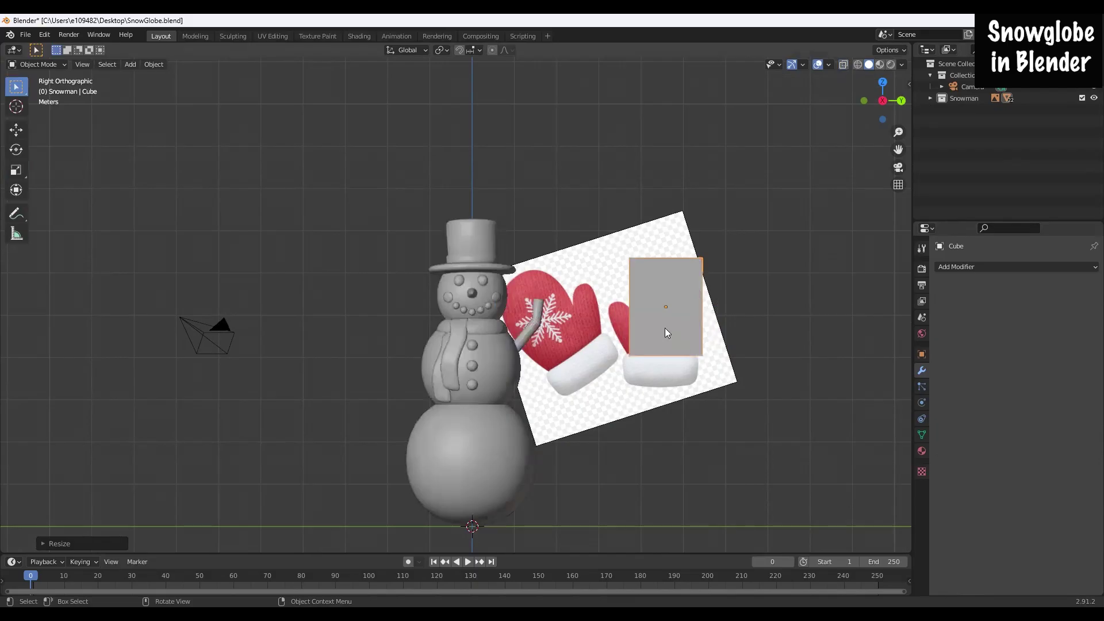
key("shift+d")
key("y")
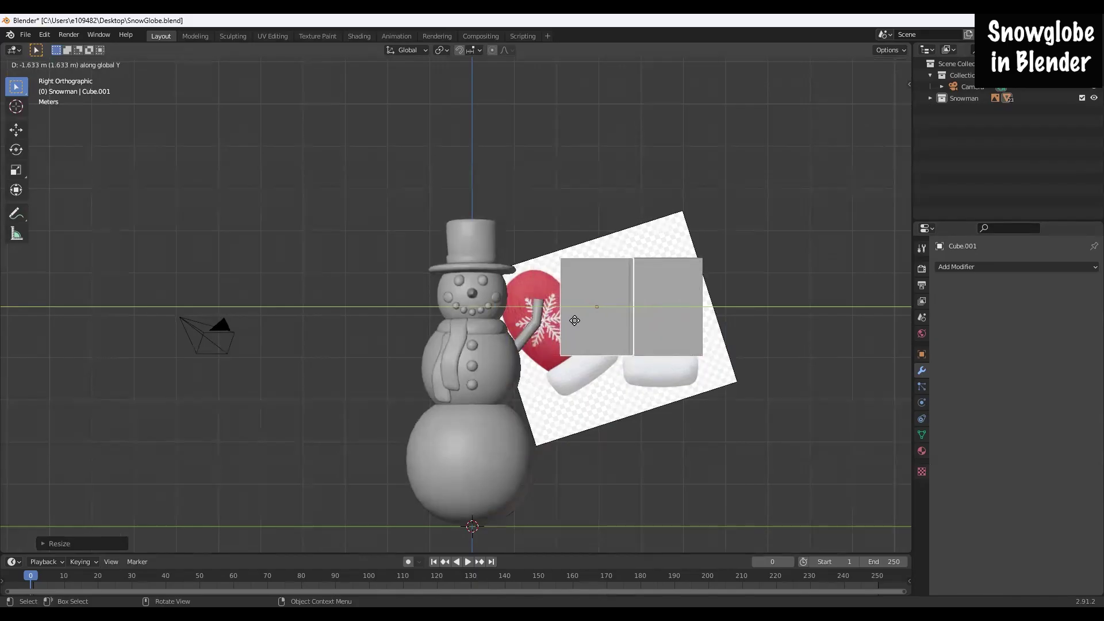
left_click(575, 322)
Step: Turn on X-ray and scale the duplicated block down along Y and Z to roughly the thumb's size
scroll(752, 320, "up", 2)
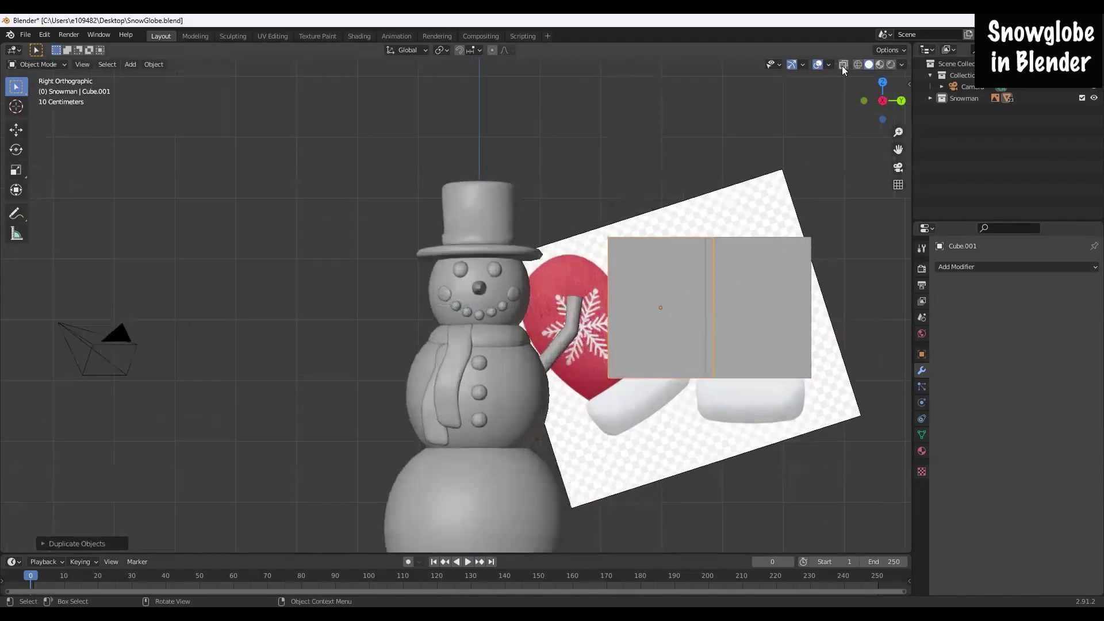
left_click(842, 64)
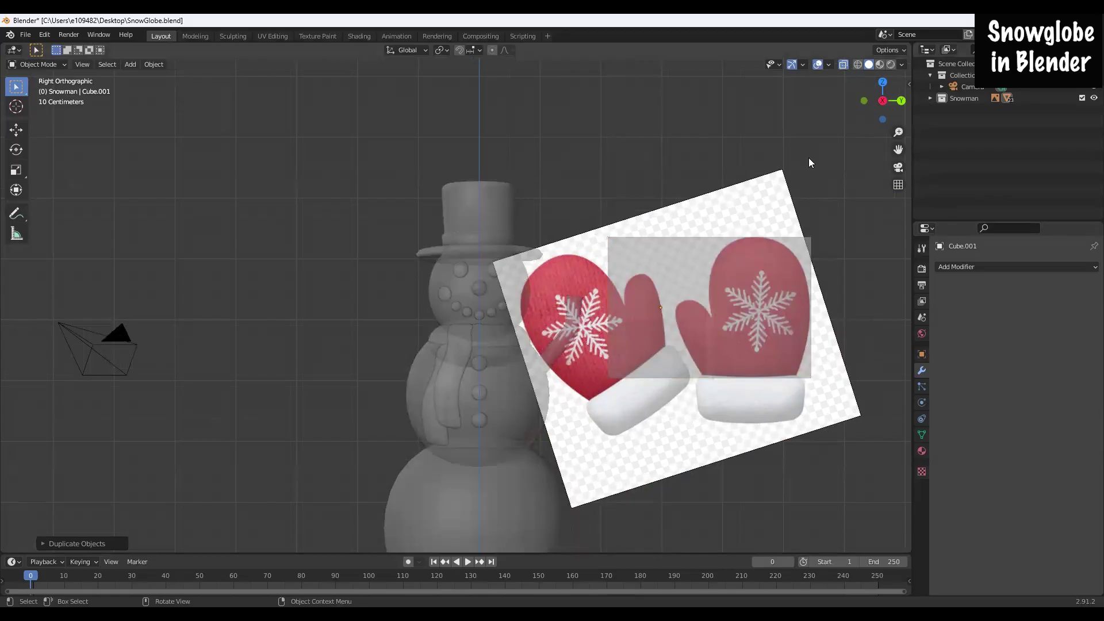
key("shift+space")
key("s")
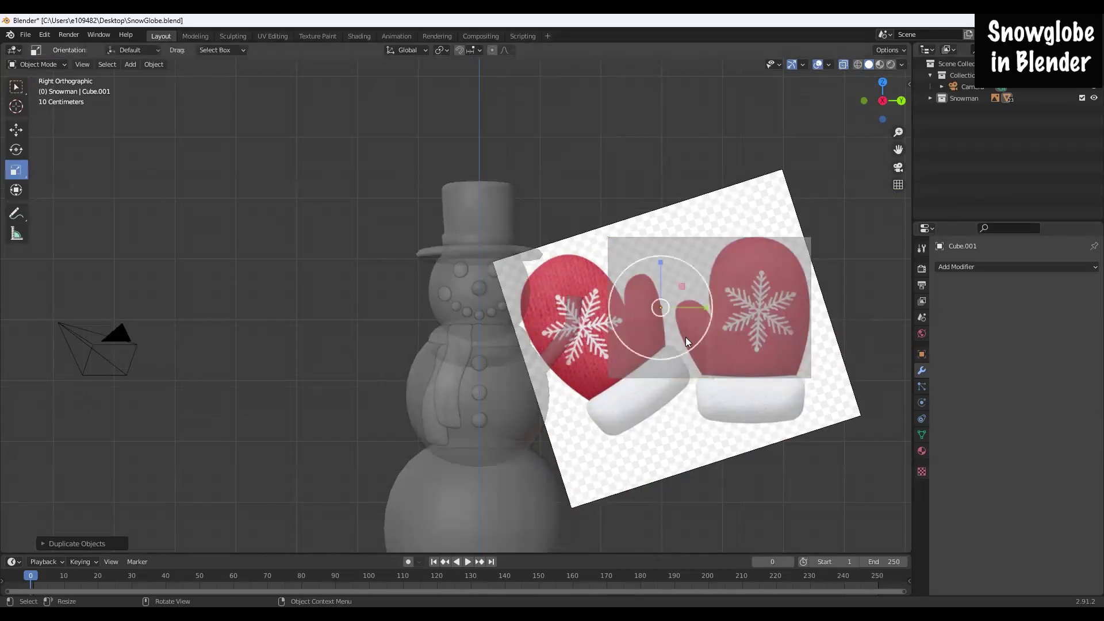
left_click(706, 304)
left_click(668, 282)
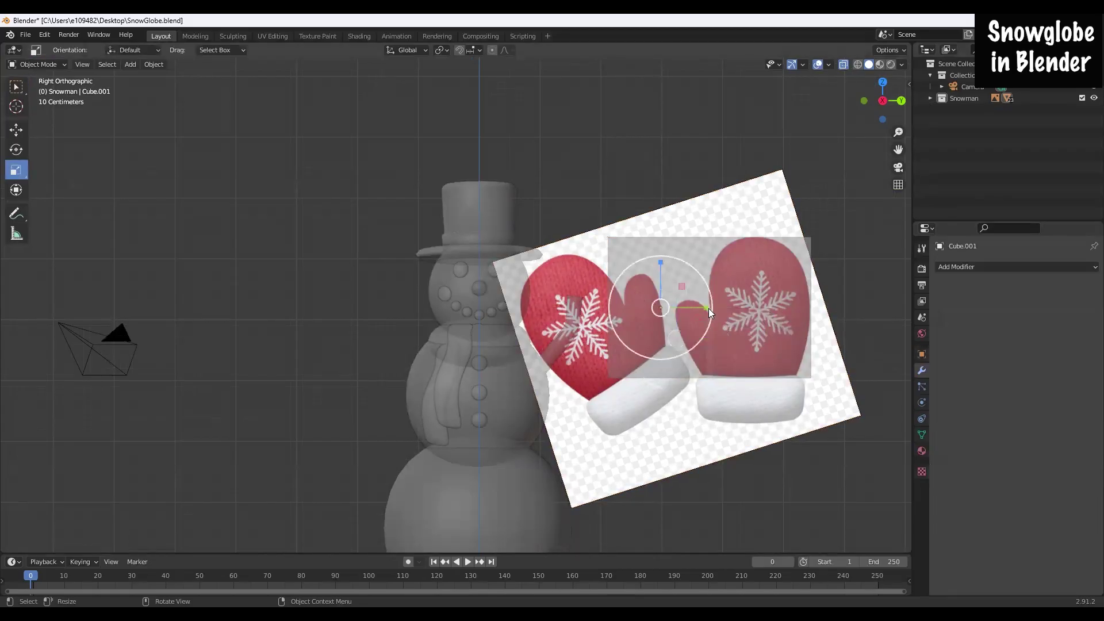
left_click_drag(708, 308, 683, 309)
left_click_drag(661, 264, 729, 335)
Step: Move the duplicate over the upright mitten's thumb, narrow it slightly along Y, and fit it against the palm block
left_click(16, 130)
key("g")
key("z")
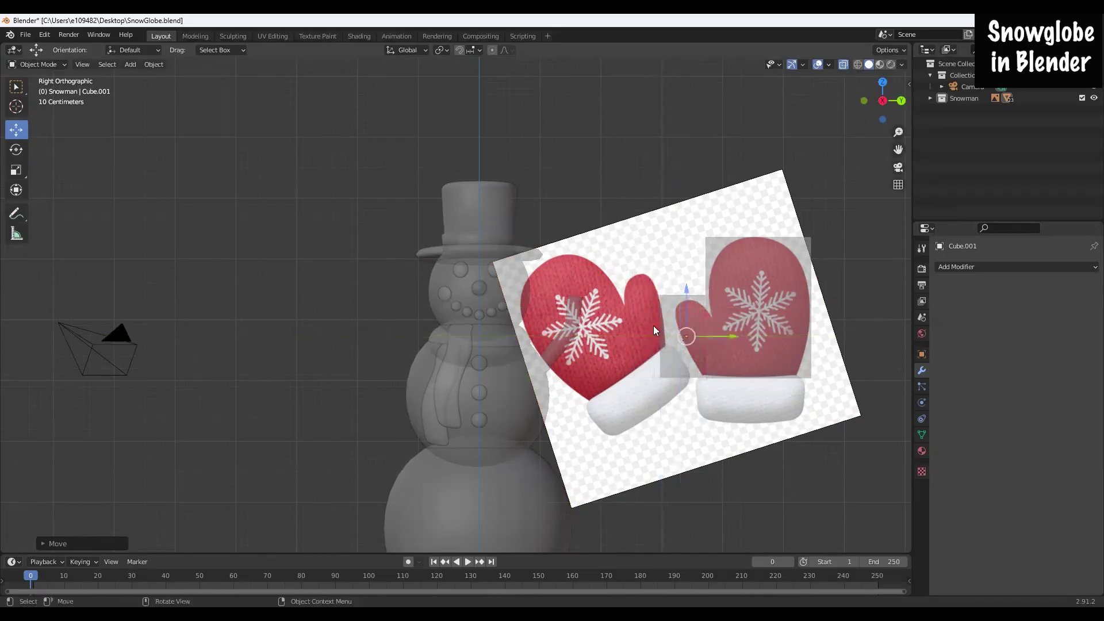
left_click(13, 174)
left_click_drag(726, 334, 710, 335)
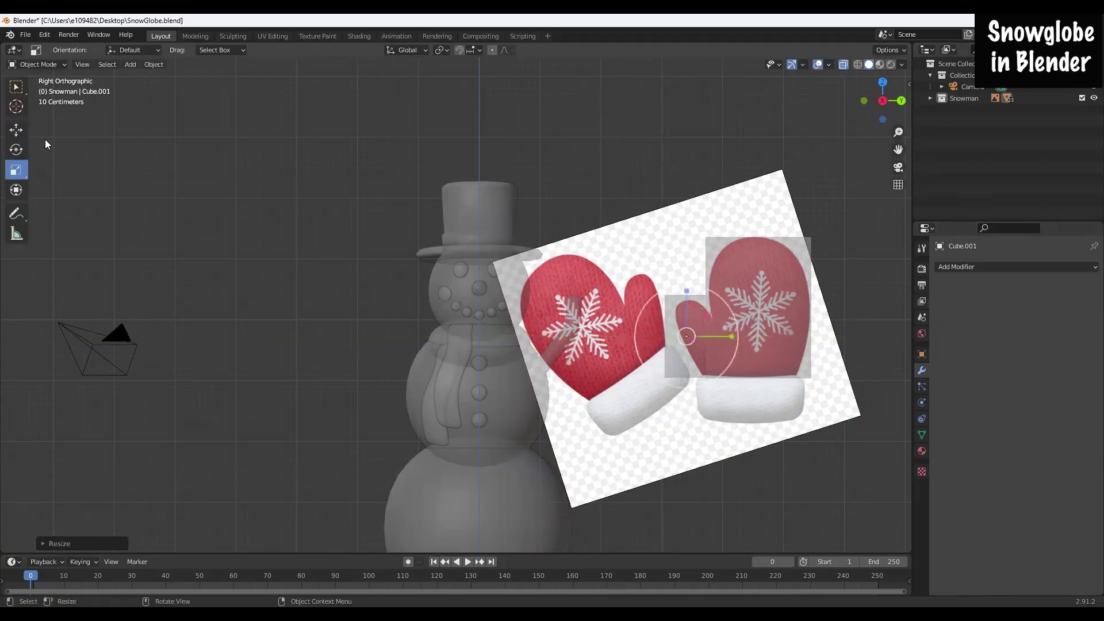
left_click(15, 129)
left_click_drag(734, 337, 742, 337)
left_click_drag(692, 312, 693, 311)
Step: Check the blocks' alignment from the side and nudge the thumb block slightly upward along Z
middle_click_drag(819, 321, 776, 258)
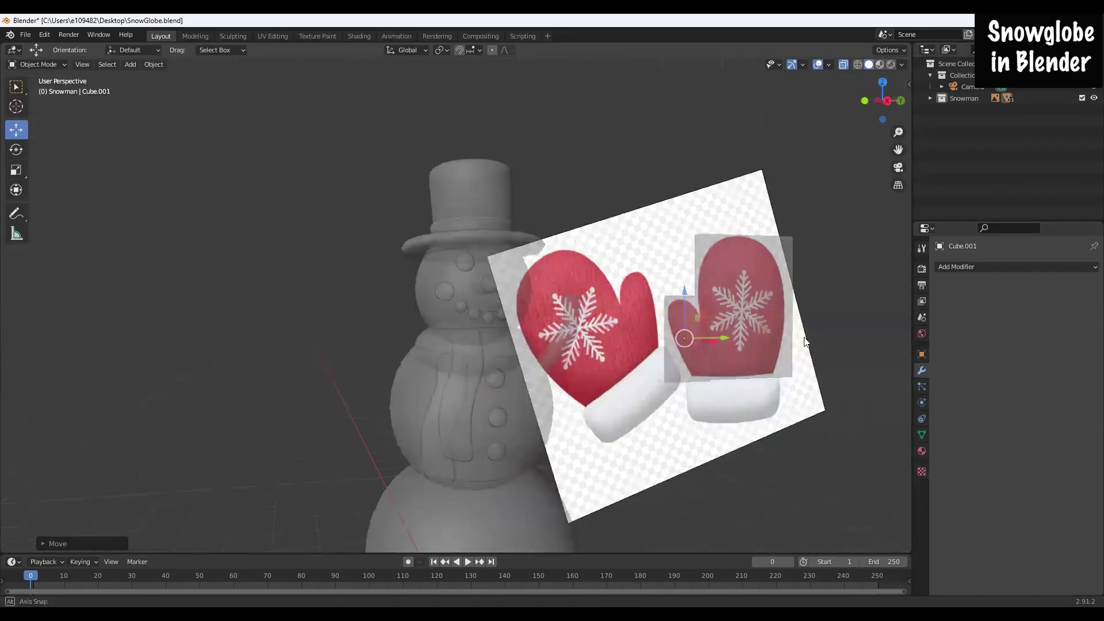
left_click(892, 100)
middle_click_drag(820, 433, 564, 304, "shift")
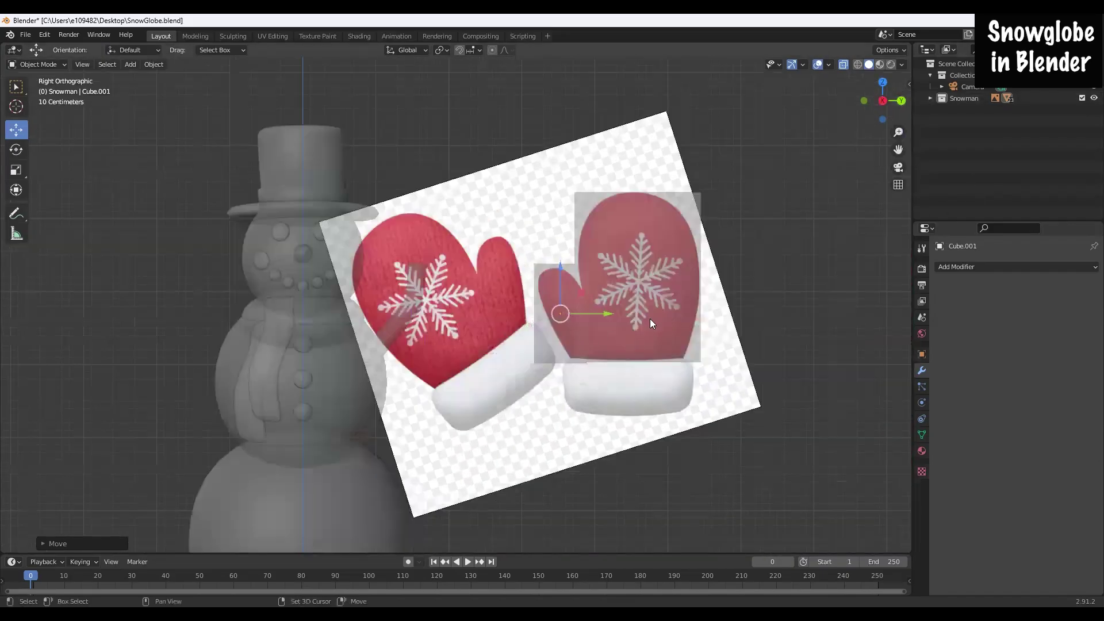
left_click(547, 301)
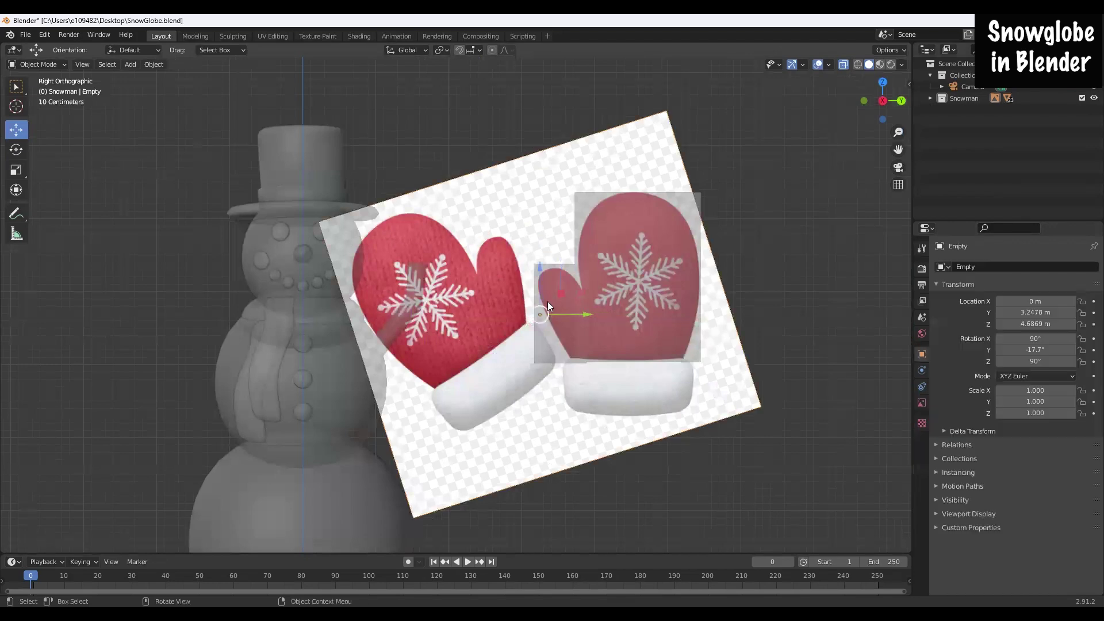
left_click(560, 285)
key("g")
key("z")
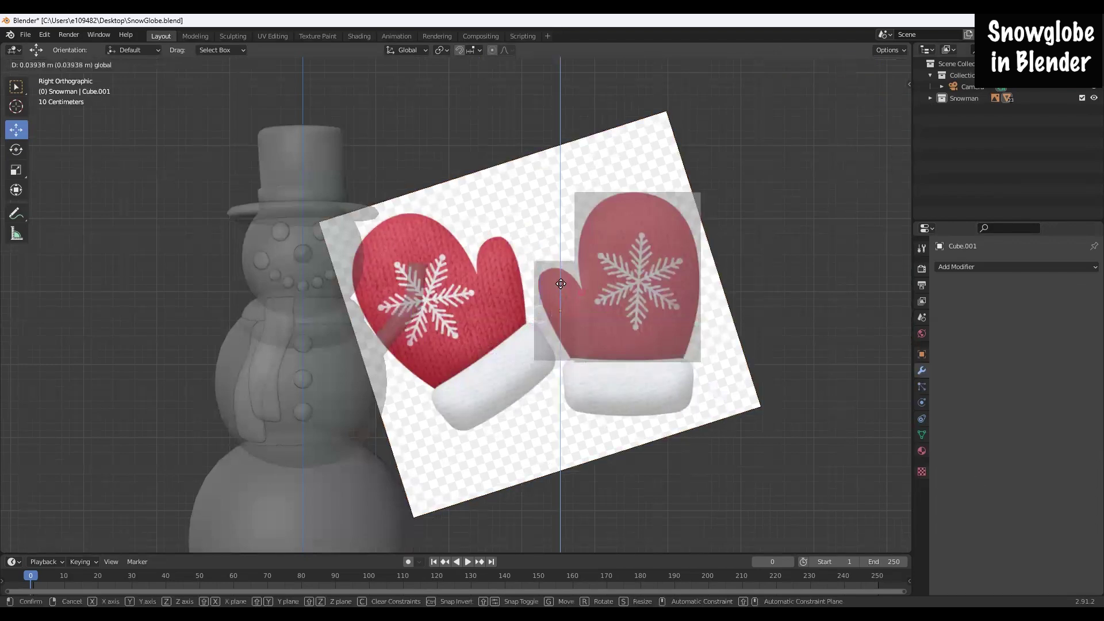
left_click(560, 283)
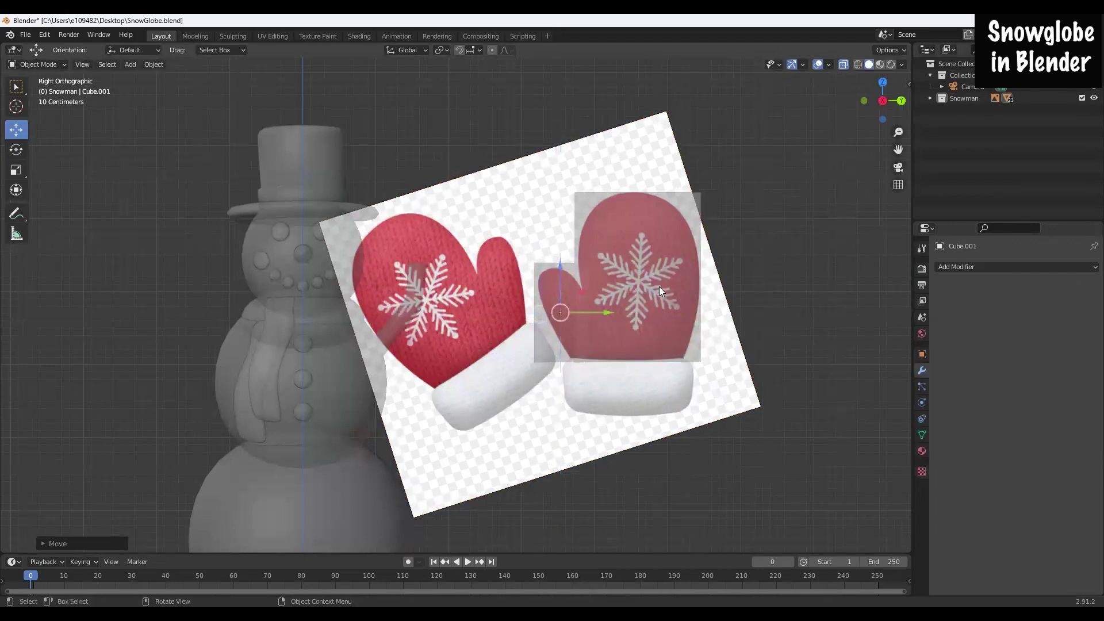
Step: Duplicate the palm block and move the copy straight down along Z so it covers the upright mitten's white cuff
left_click(673, 324)
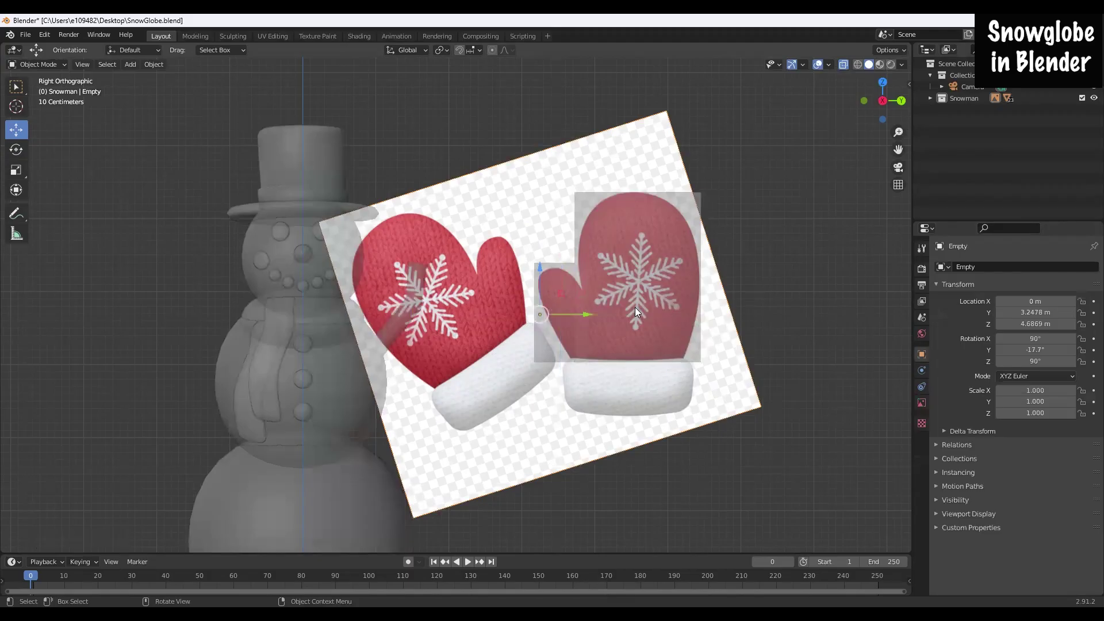
left_click(679, 211)
key("shift+d")
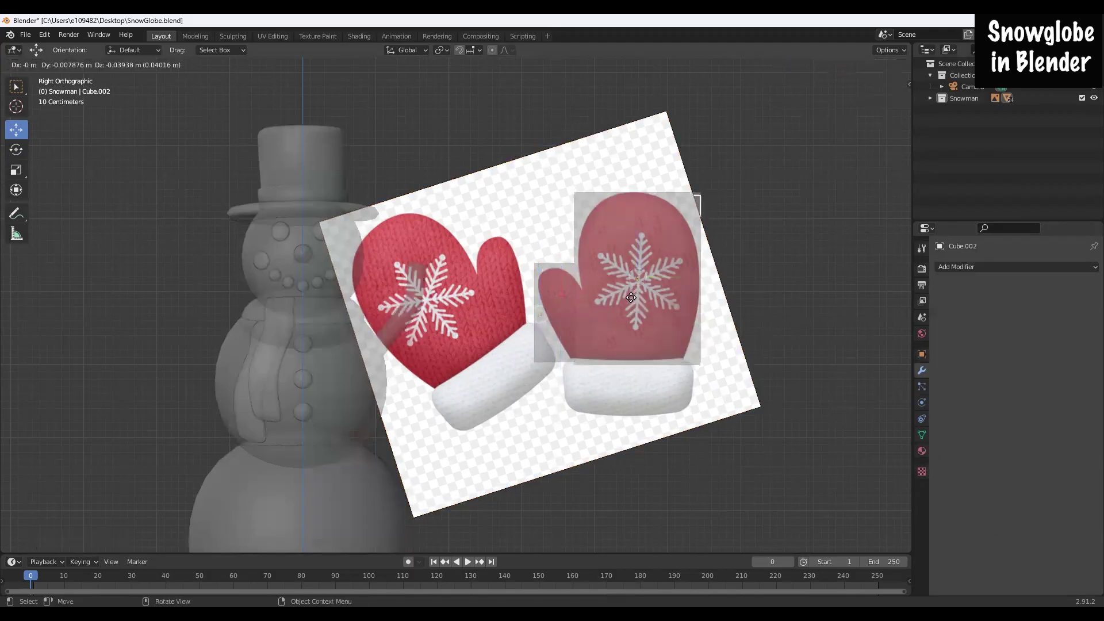
key("z")
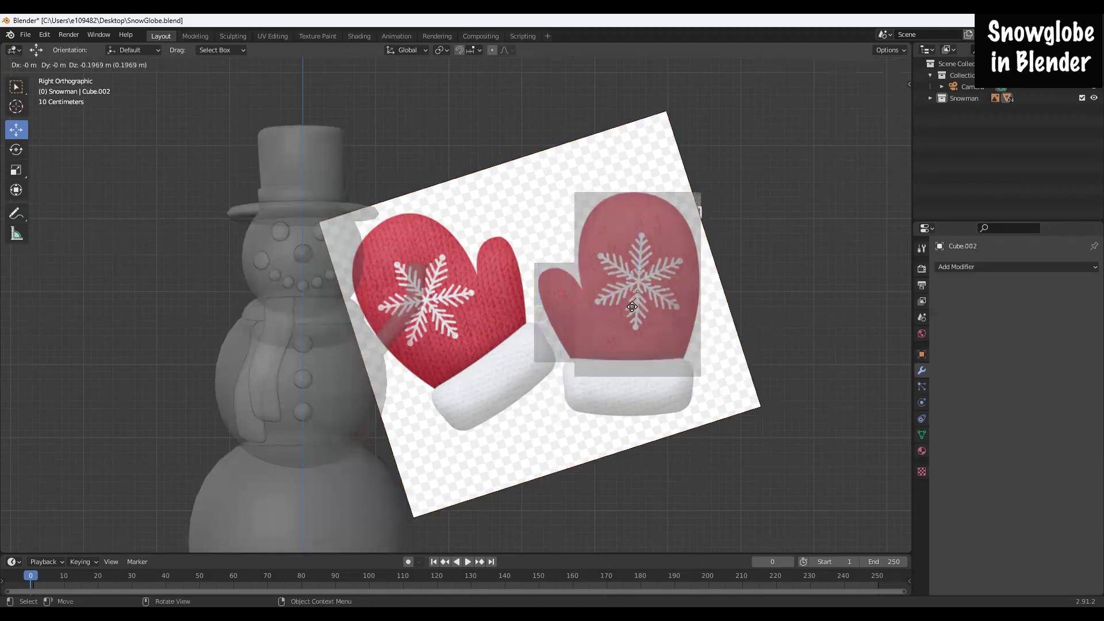
left_click(642, 363)
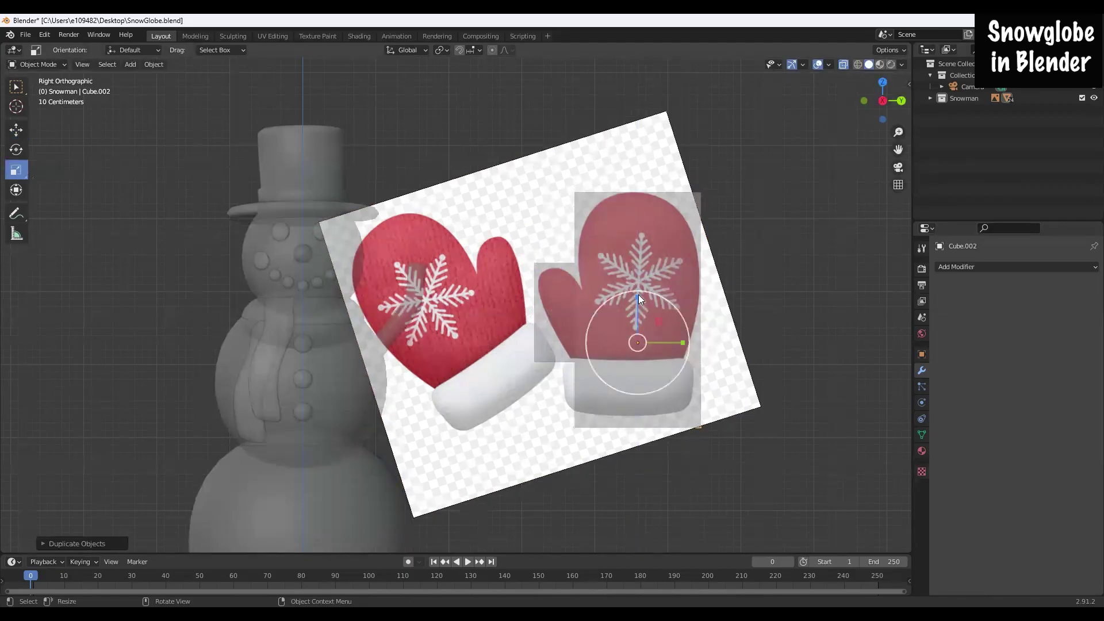
Step: Scale the duplicated block along Z to about a third of its height and widen it along Y beyond the palm block
key("s")
key("z")
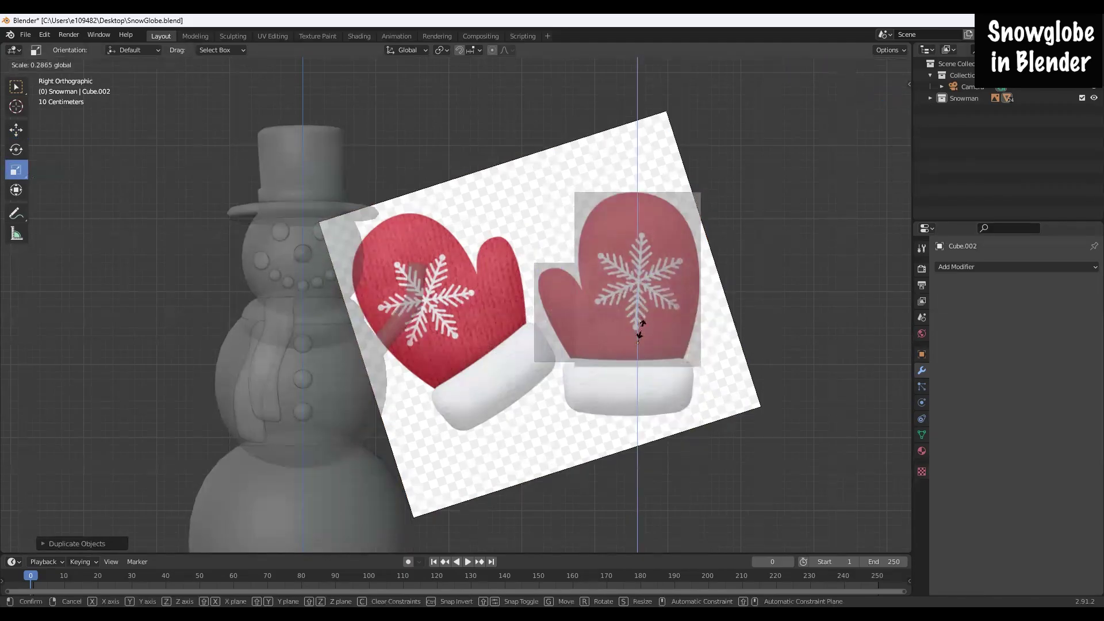
left_click(640, 333)
key("s")
key("y")
left_click(699, 340)
Step: Move the cuff block down about 0.61 m along Z, then fine-tune its size and Y position to match the white cuff
key("g")
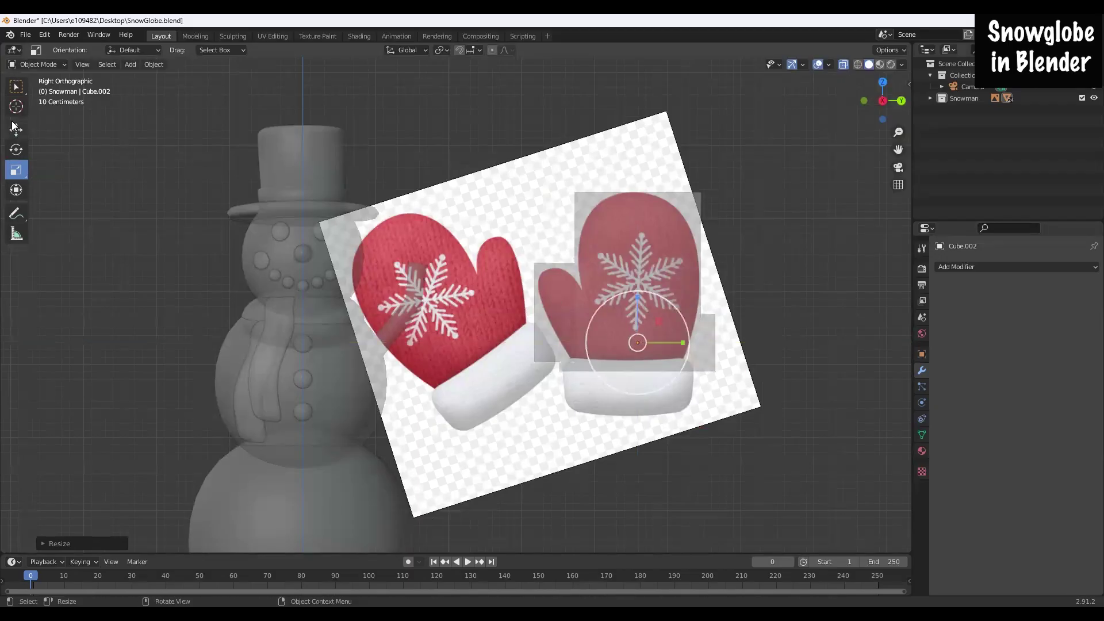
key("z")
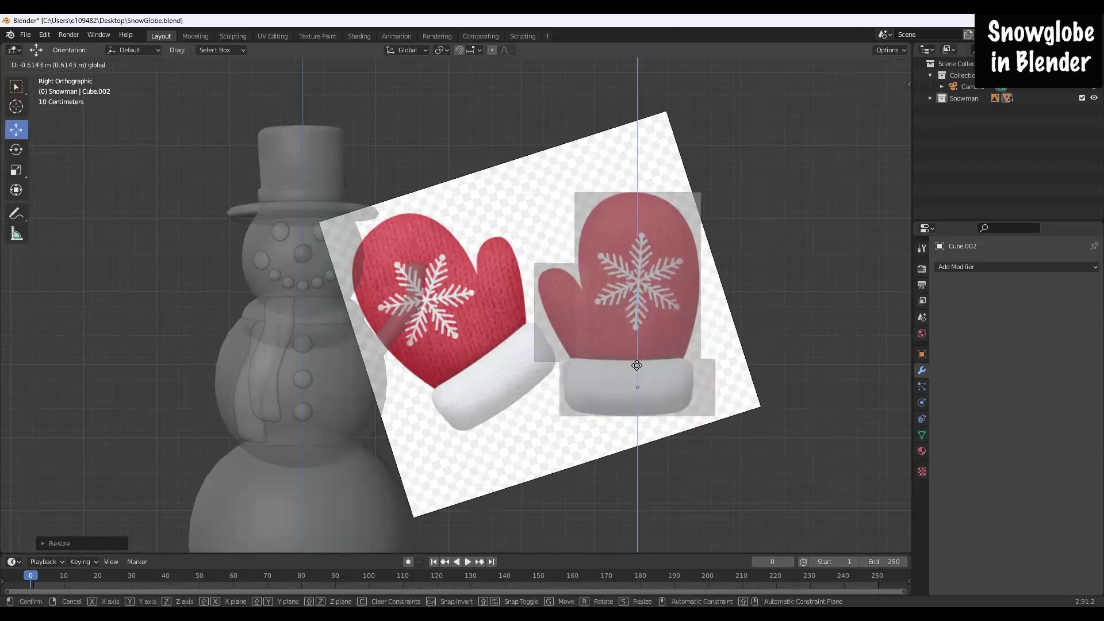
left_click(636, 364)
left_click(17, 170)
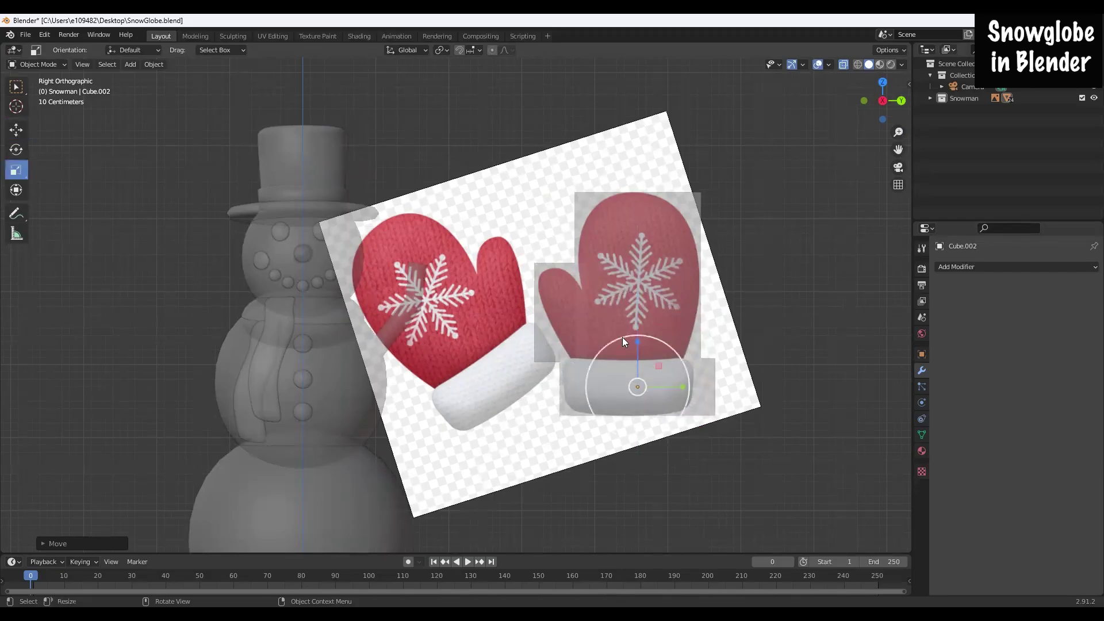
mouse_move(639, 341)
left_mouse_down()
mouse_move(638, 362)
mouse_move(639, 344)
left_mouse_up()
left_click_drag(682, 389, 674, 386)
key("shift+space")
key("g")
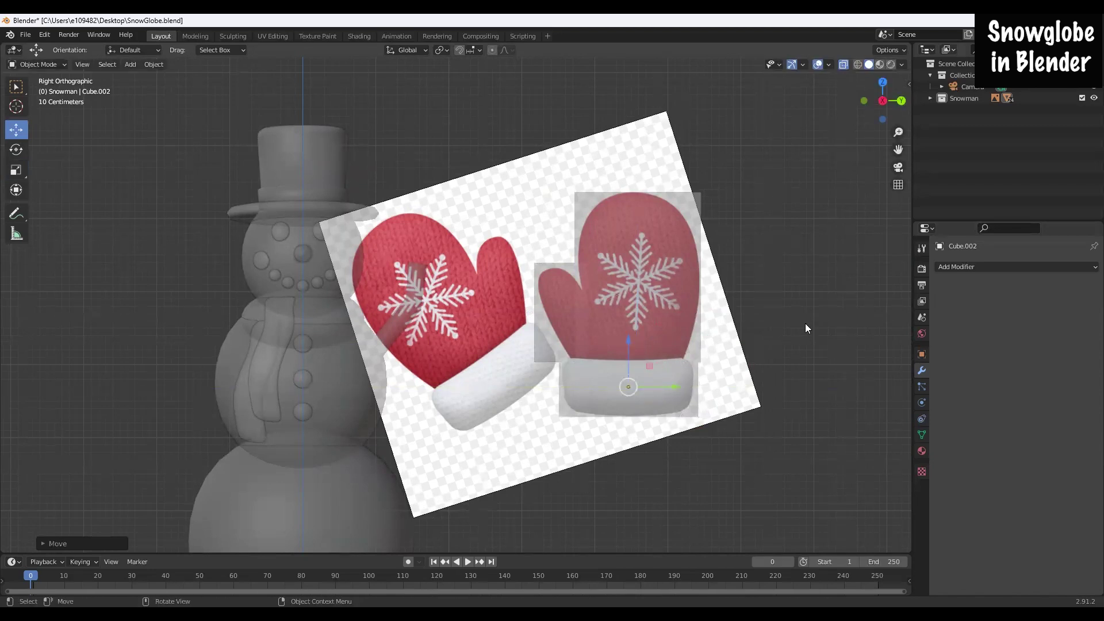
Step: Open the palm block in Edit Mode and add four evenly spaced horizontal loop cuts
left_click(638, 246)
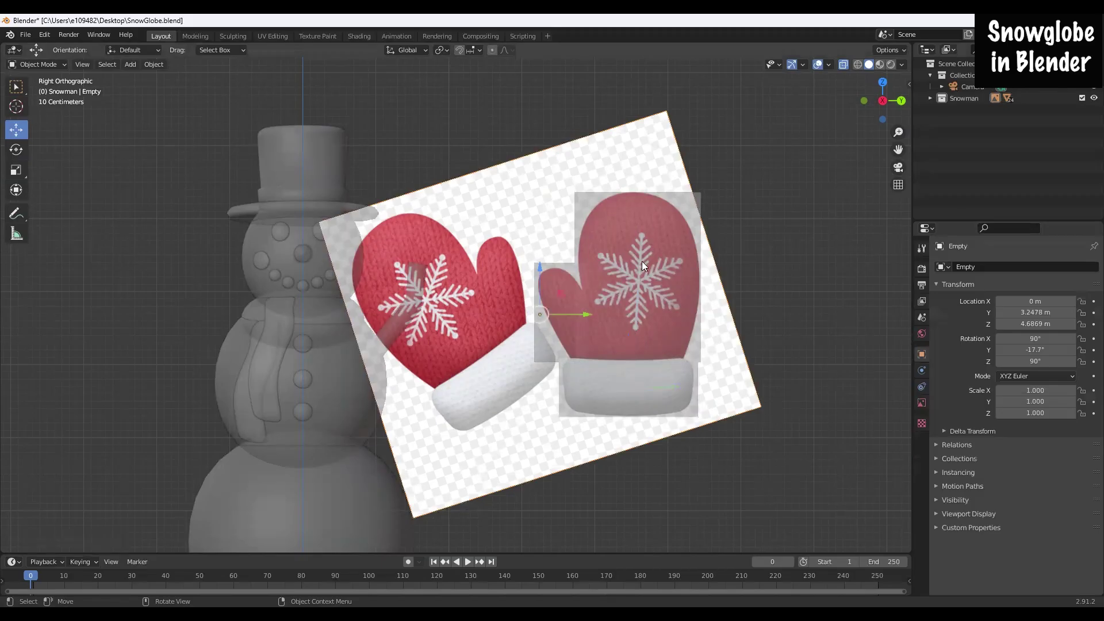
left_click(641, 261)
left_click(38, 63)
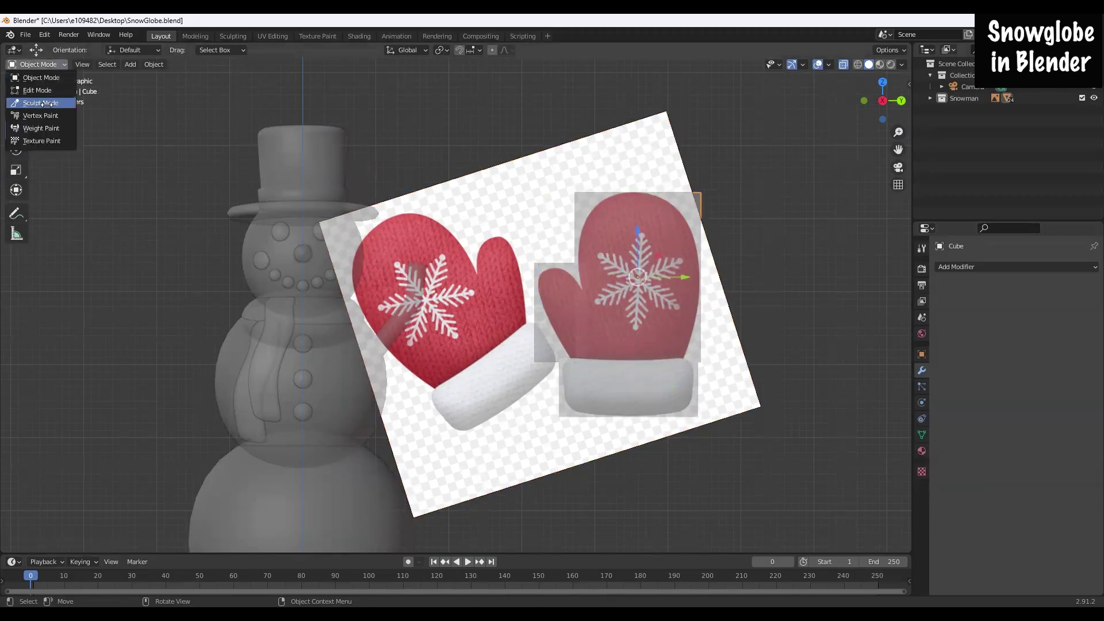
left_click(38, 63)
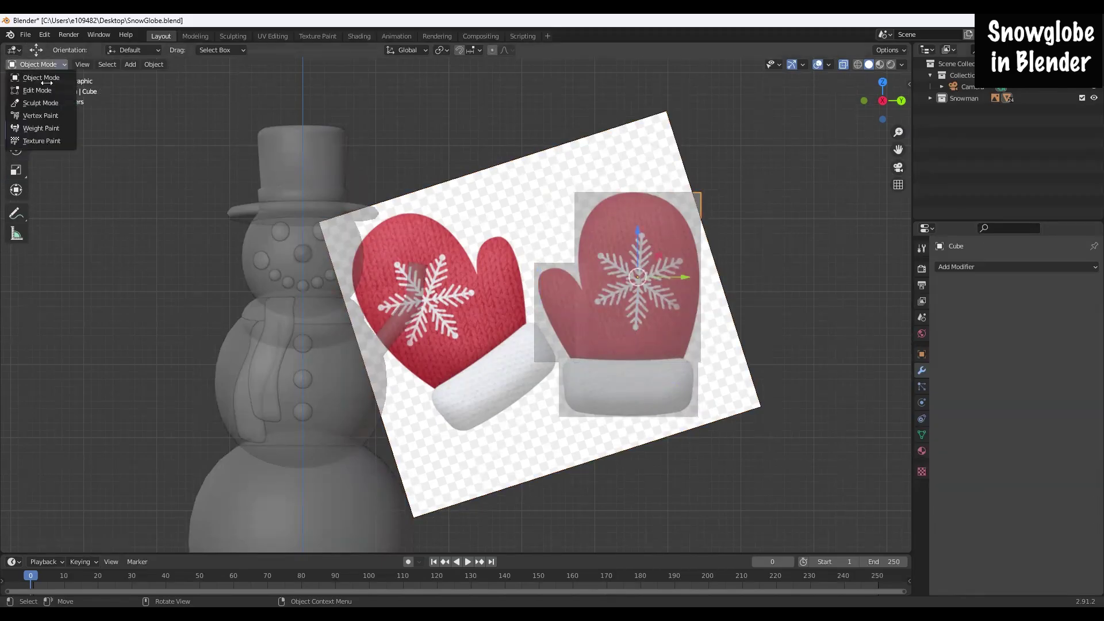
left_click(36, 90)
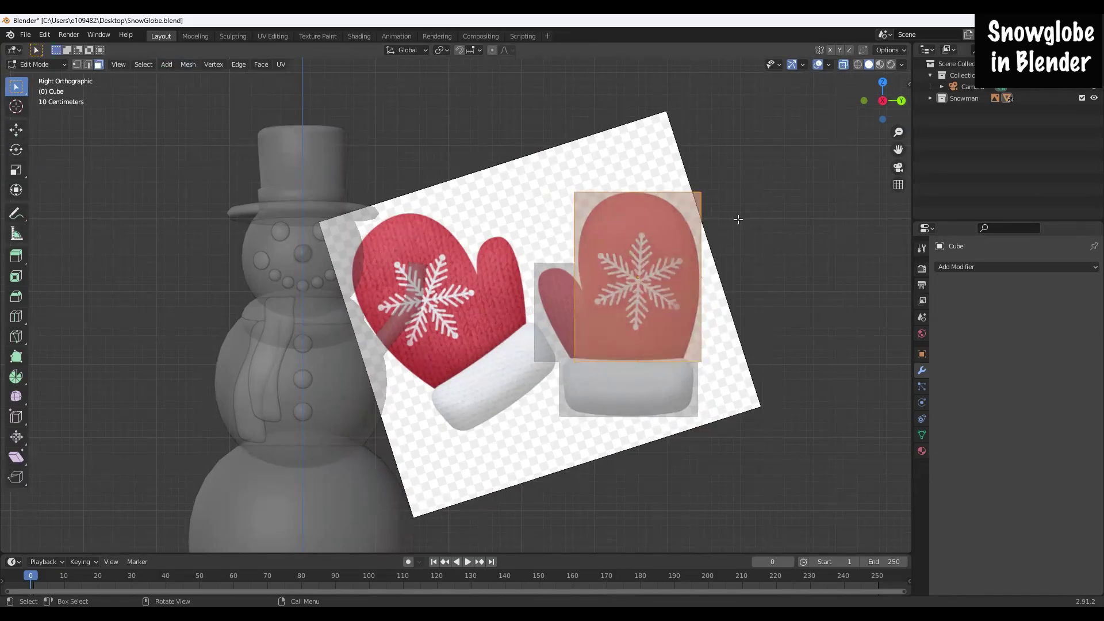
key("ctrl+r")
scroll(604, 280, "up", 1)
scroll(604, 280, "up", 2)
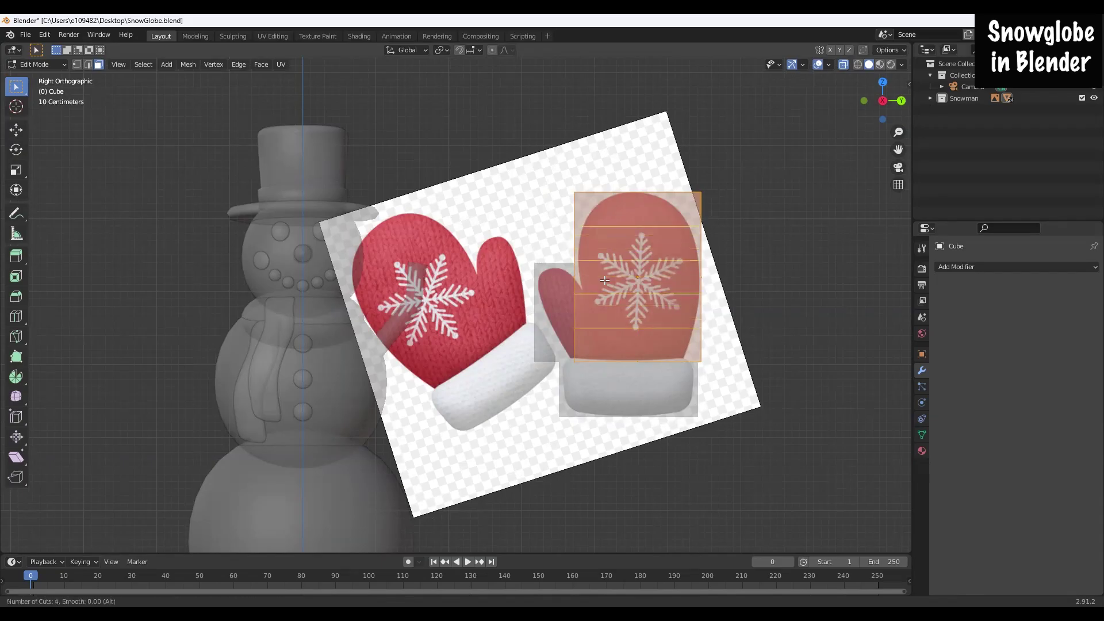
left_click(605, 280)
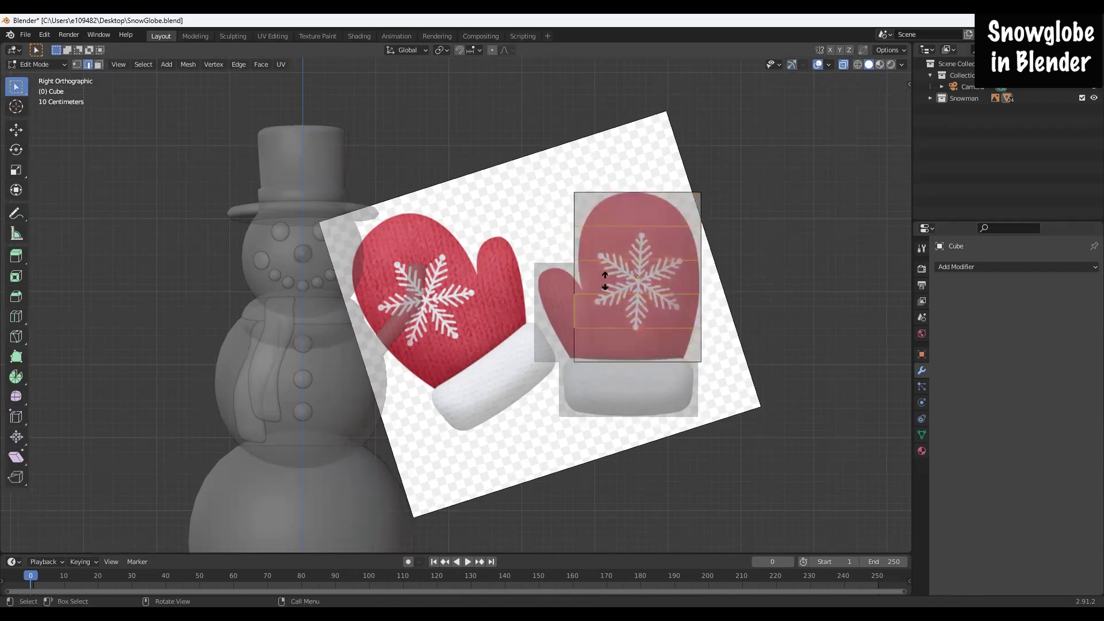
right_click(605, 280)
Step: Add three evenly spaced vertical loop cuts through the palm block
key("ctrl+r")
scroll(633, 225, "up", 2)
scroll(633, 225, "down", 1)
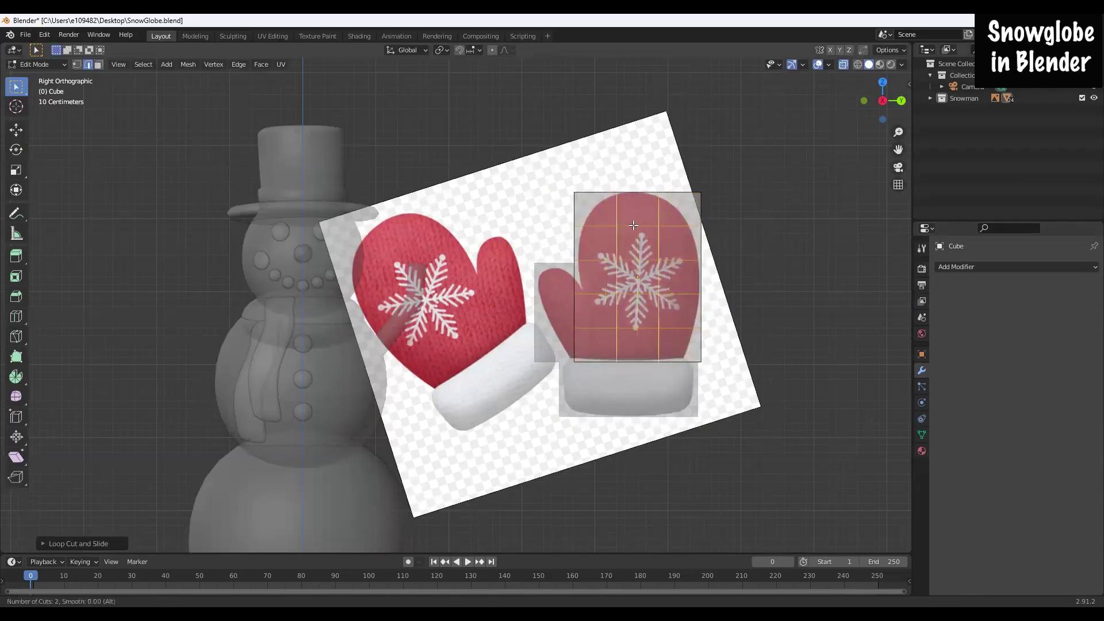
scroll(633, 226, "up", 1)
left_click(633, 225)
right_click(632, 225)
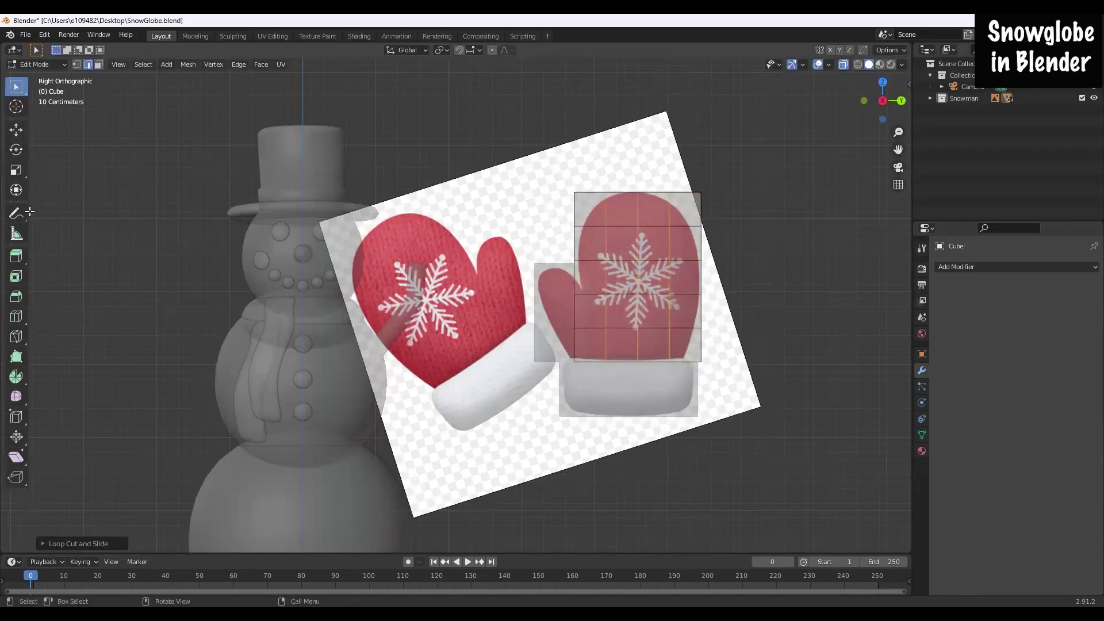
Step: Switch to vertex selection, check from an angle that X-ray box selection catches front and back corner vertices, and clear the selection in right view
scroll(665, 248, "up", 2)
left_click(77, 64)
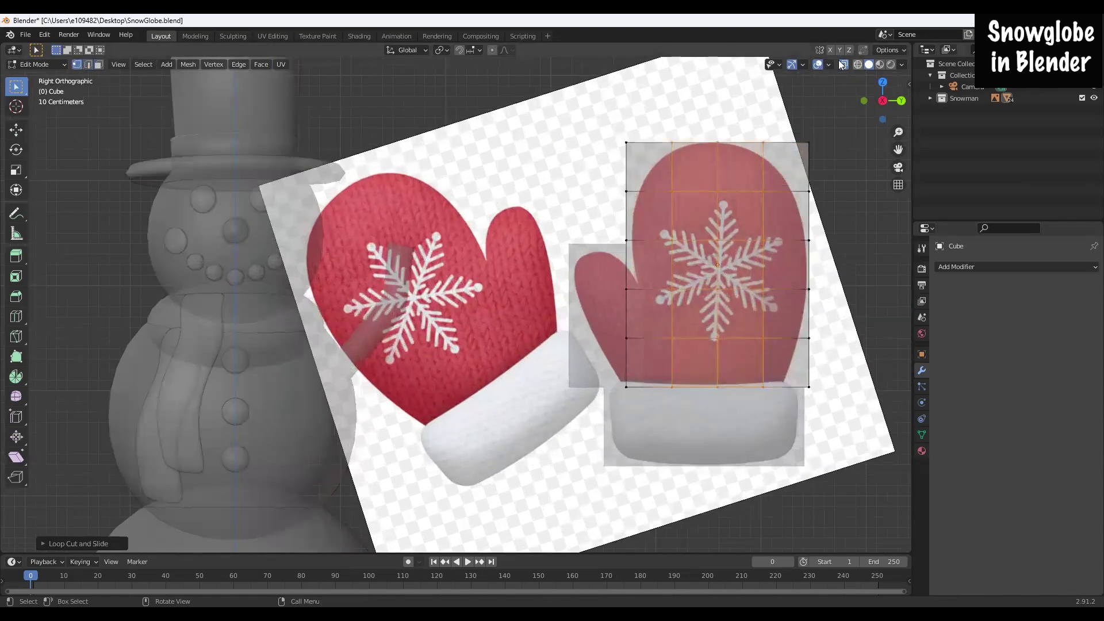
left_click(808, 110)
left_click_drag(773, 97, 827, 167)
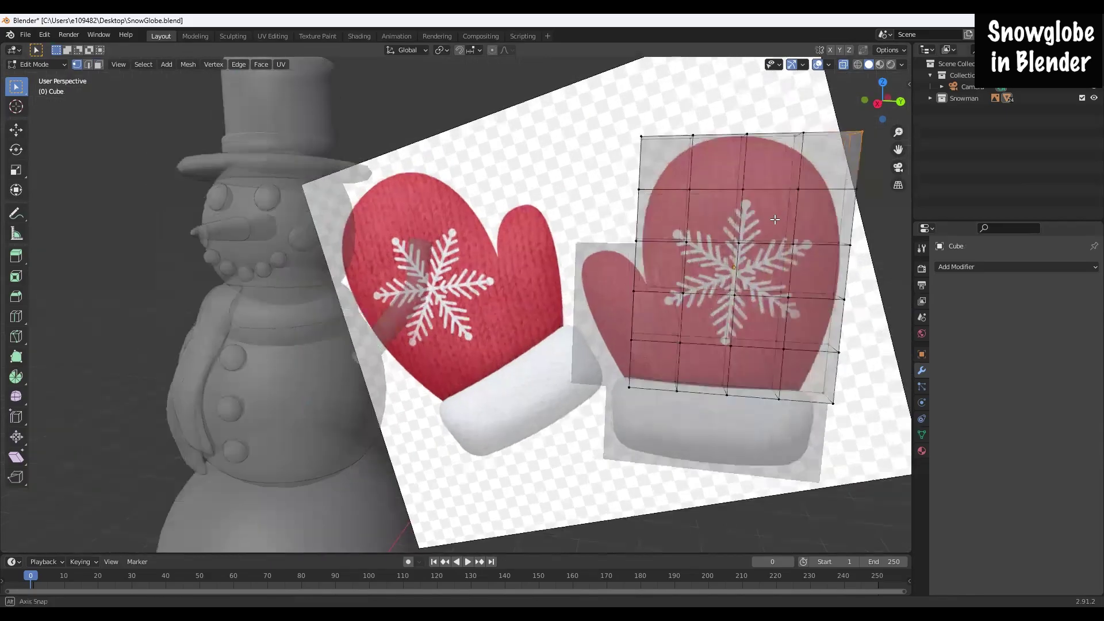
middle_click_drag(851, 192, 862, 211)
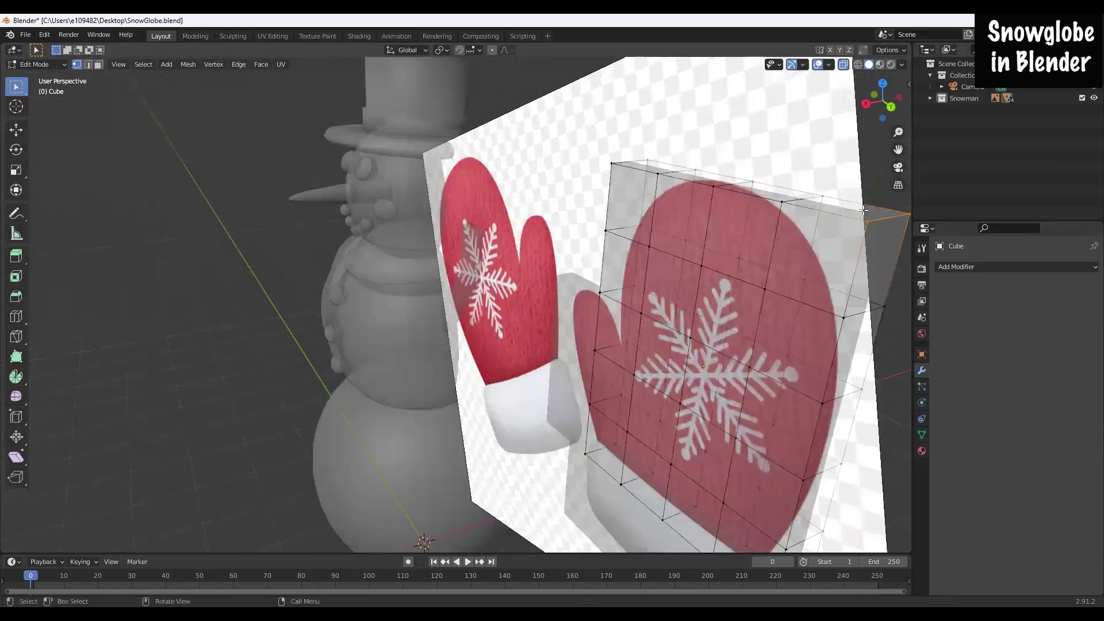
left_click(867, 104)
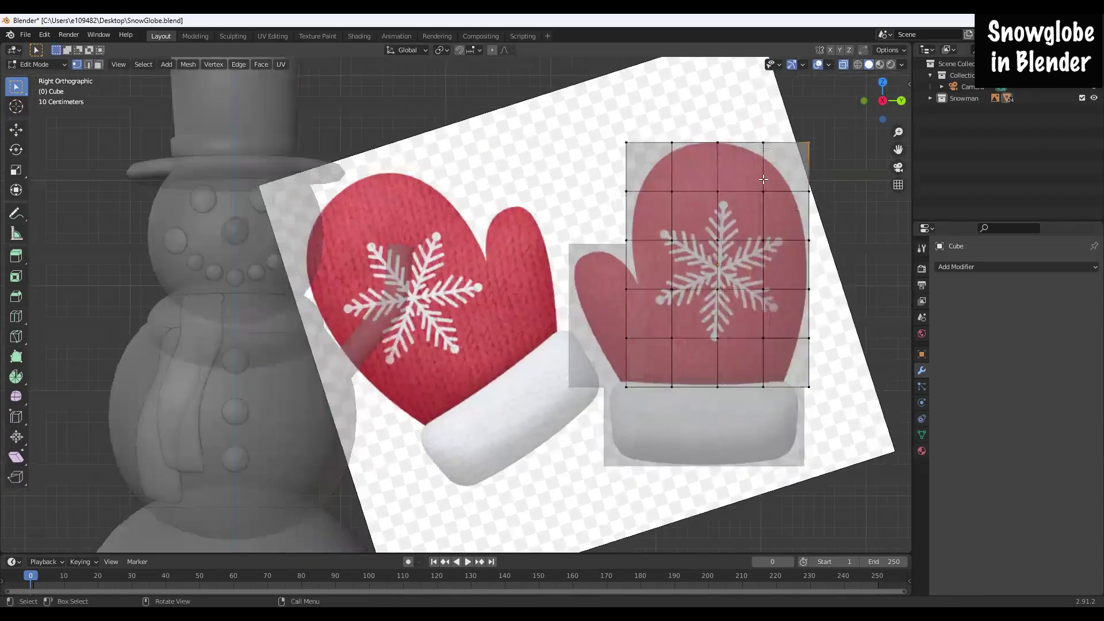
key("alt+a")
Step: Move the palm's top and upper thumb-side vertices inward to follow the reference mitten's rounded outline
left_click_drag(653, 119, 690, 154)
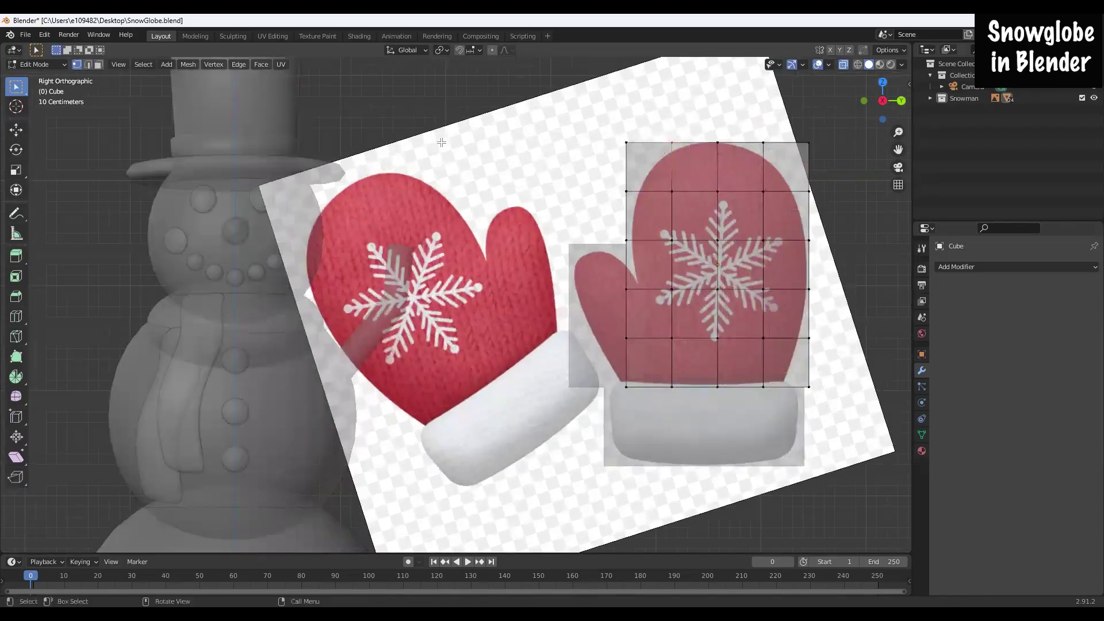
left_click(16, 129)
left_click(691, 146)
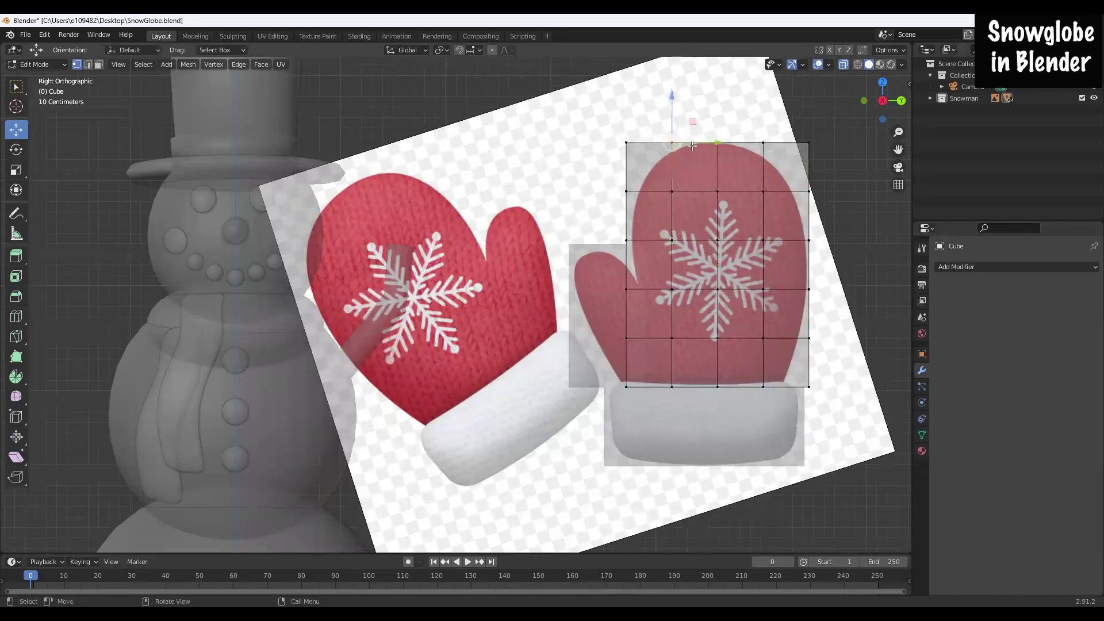
left_click_drag(696, 138, 679, 192)
left_click(628, 143)
left_click(626, 192)
left_click(627, 240)
left_click_drag(665, 240, 639, 231)
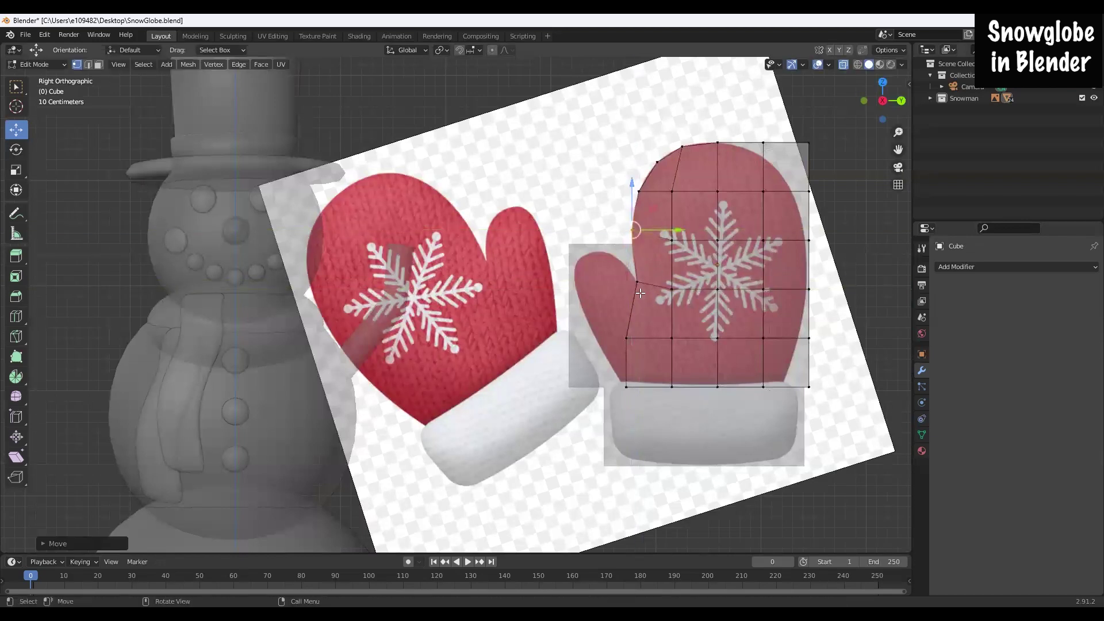
Step: Add a centred horizontal loop cut level with the top of the thumb and move its thumb-side vertices about 0.016 m toward negative Y
left_click(637, 282)
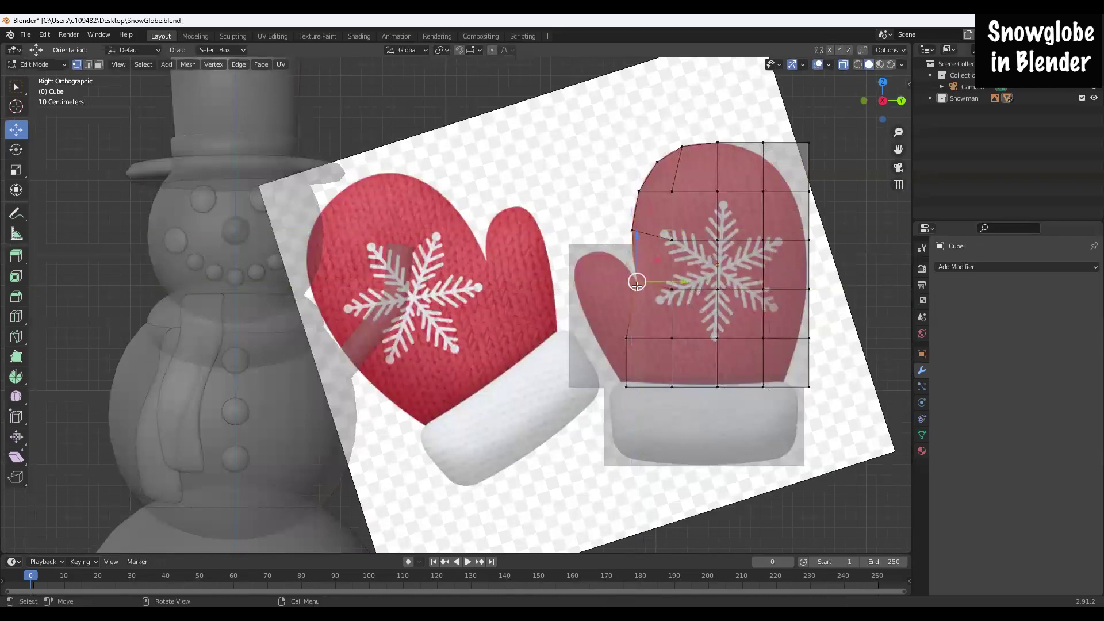
key("ctrl+r")
left_click(666, 264)
right_click(671, 262)
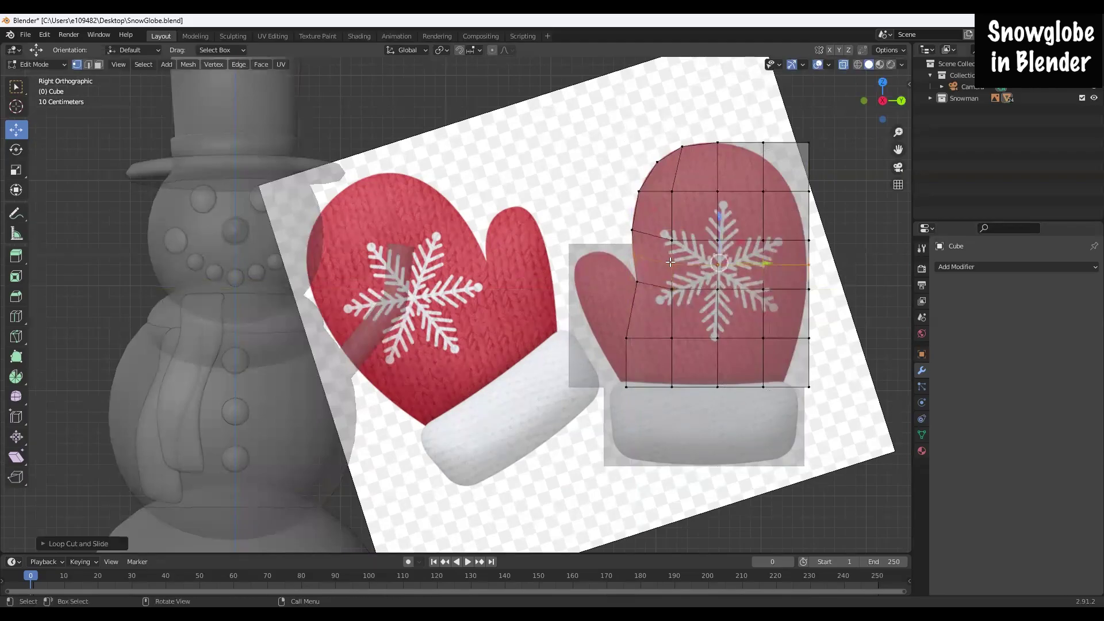
left_click(617, 226)
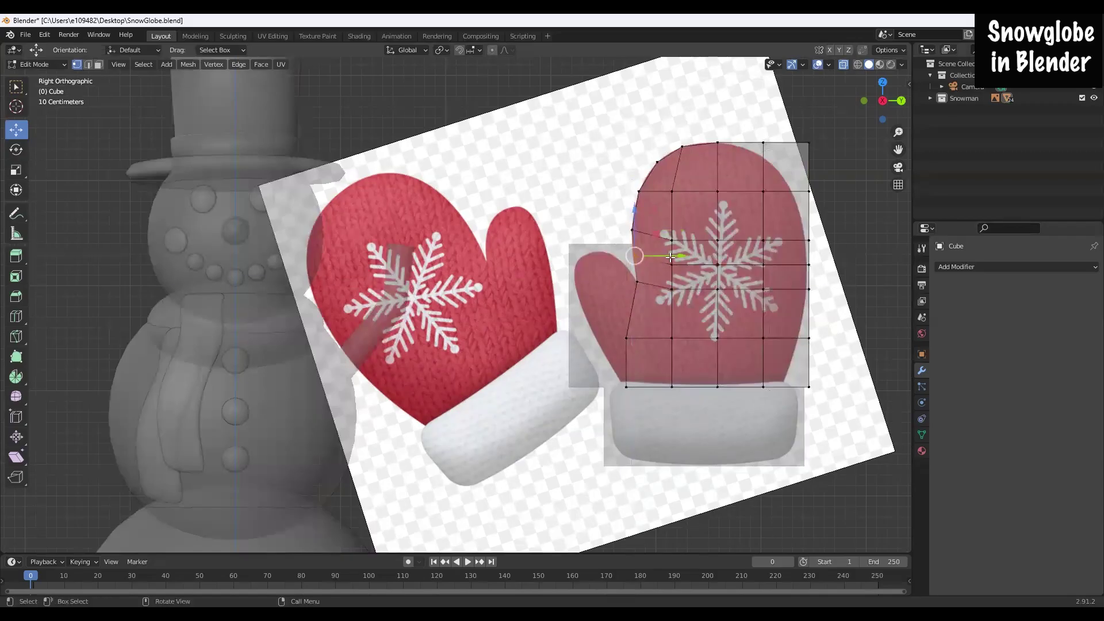
key("g")
key("y")
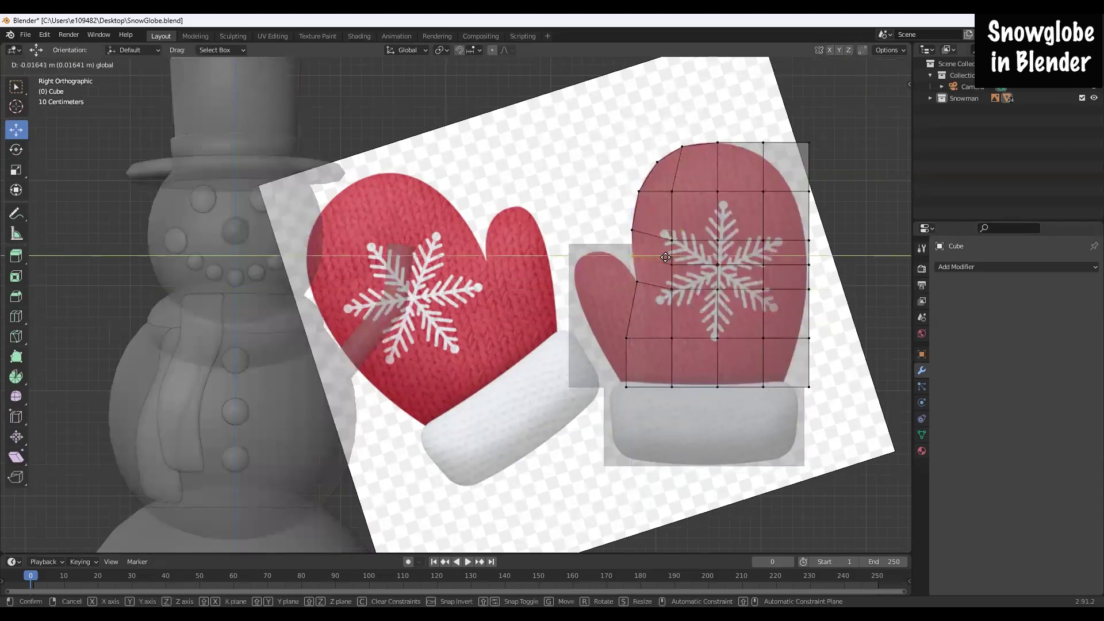
left_click(665, 257)
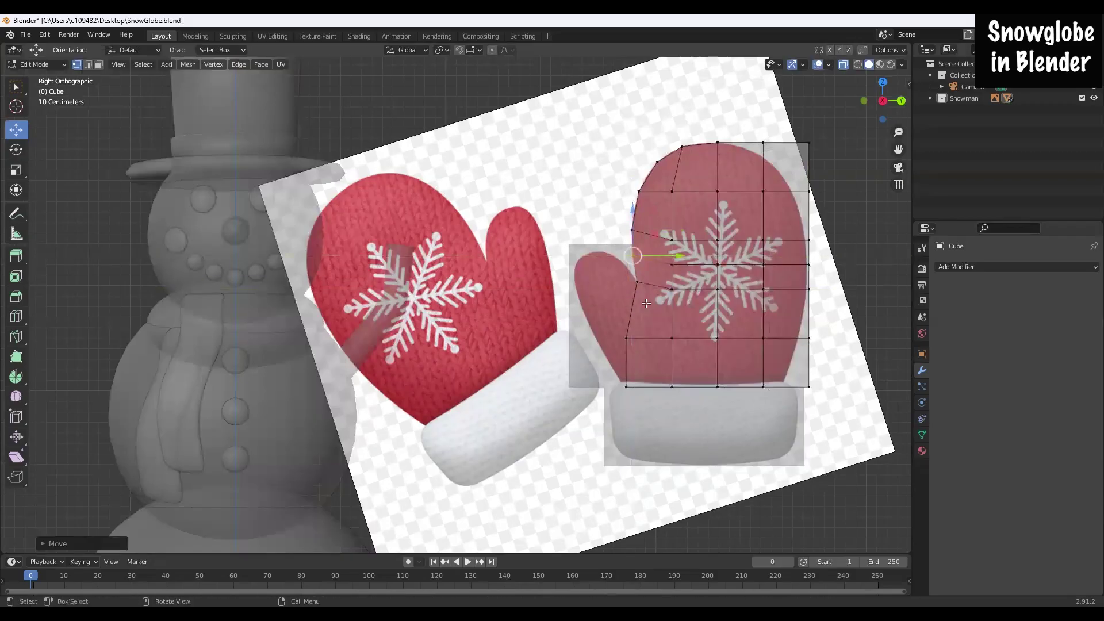
Step: Move the palm's two lowest thumb-side vertex pairs inward along Y to line up with the vertices above the thumb joint
left_click(626, 338)
key("g")
key("y")
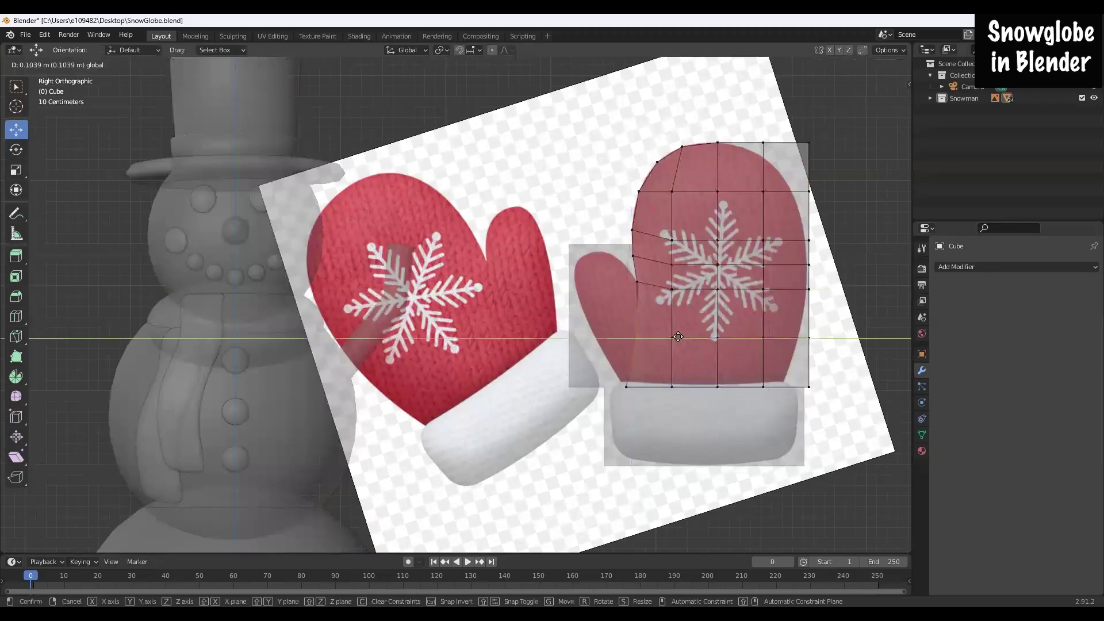
left_click(636, 338)
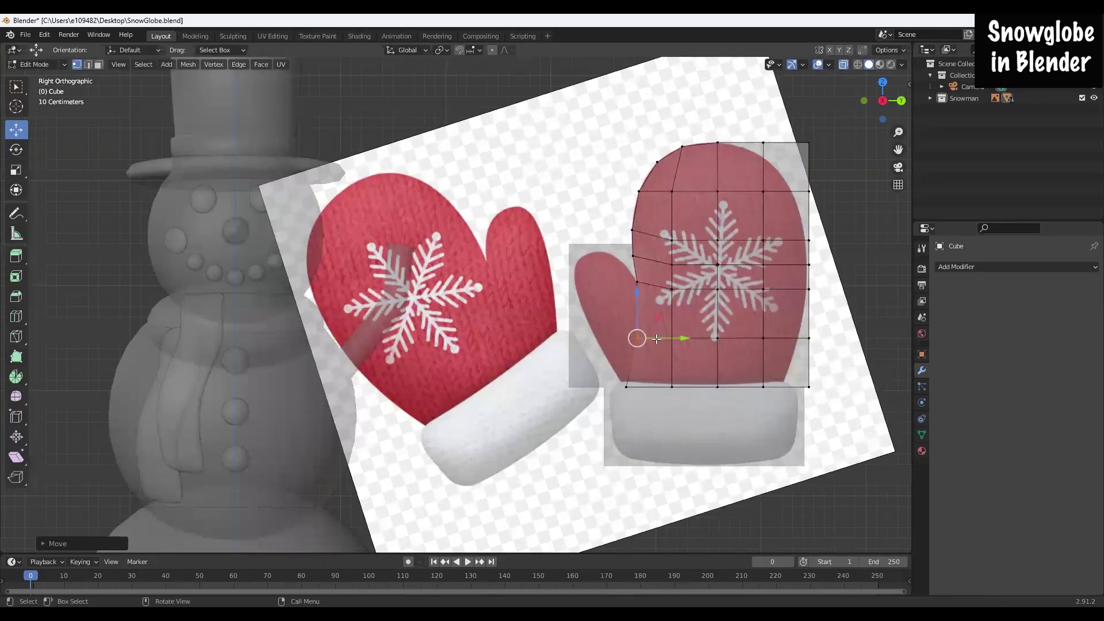
left_click_drag(681, 337, 684, 338)
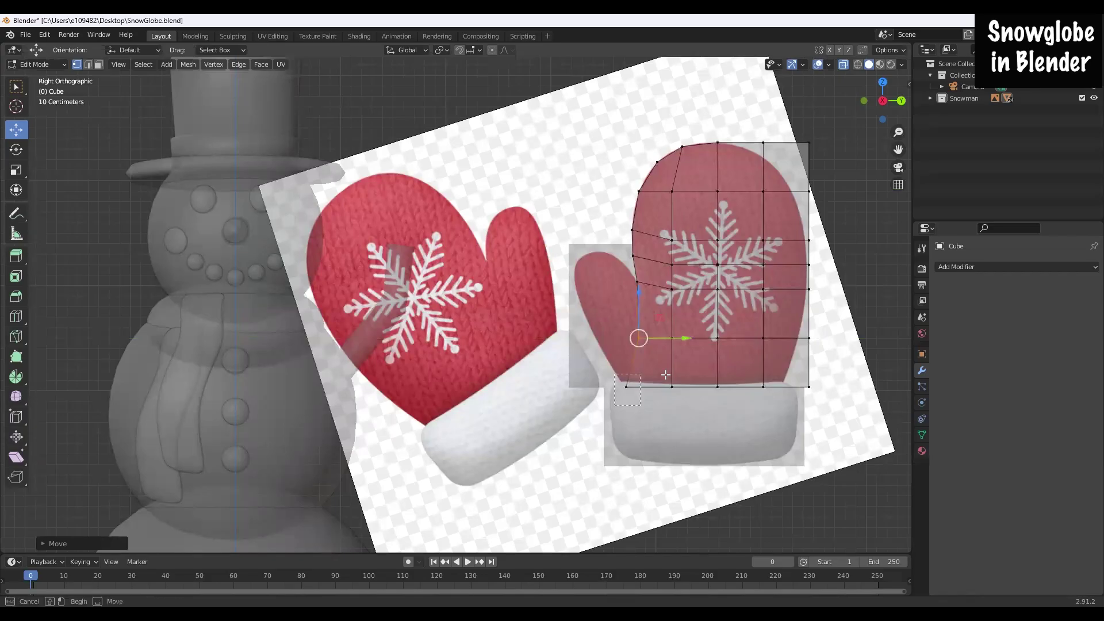
left_click(626, 385)
left_click_drag(665, 388, 637, 369)
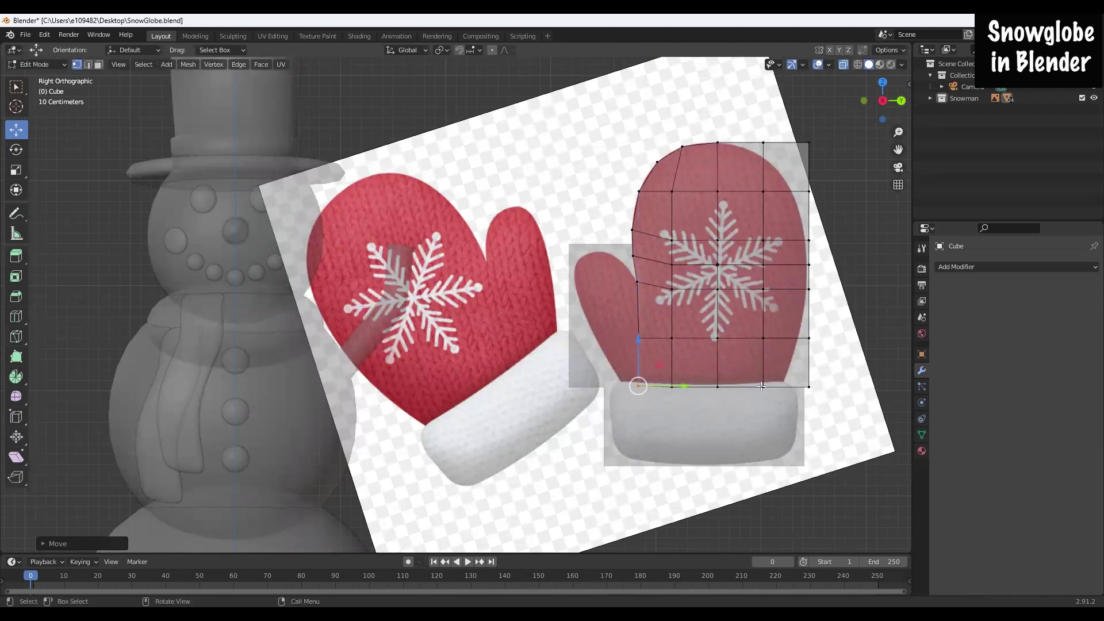
Step: Pull the palm's outer-edge vertices inward along Y, working up from the cuff, to match the reference mitten's outer contour
left_click(808, 385)
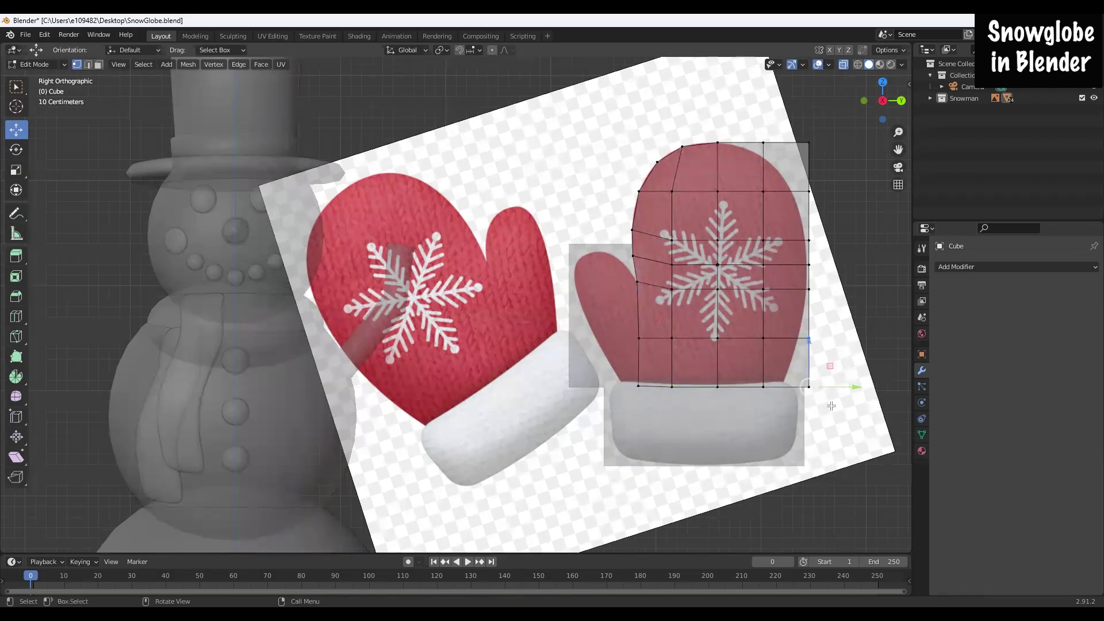
left_click_drag(837, 411, 816, 382)
left_click_drag(833, 304, 798, 278)
left_click_drag(853, 290, 850, 289)
left_click_drag(836, 276, 797, 229)
left_click_drag(853, 240, 850, 241)
left_click_drag(836, 202, 797, 179)
left_click_drag(853, 191, 845, 215)
Step: Add a horizontal loop cut through the palm's second row and move the upper outer corner vertices onto the mitten's rounded outline
key("ctrl+r")
left_click_drag(620, 199, 679, 210)
left_click_drag(783, 183, 802, 201)
left_click_drag(795, 129, 822, 156)
left_click_drag(854, 142, 825, 143)
left_click_drag(779, 103, 779, 133)
left_click_drag(750, 129, 775, 155)
left_click_drag(763, 109, 763, 124)
left_click_drag(802, 157, 753, 123)
left_click_drag(792, 151, 777, 151)
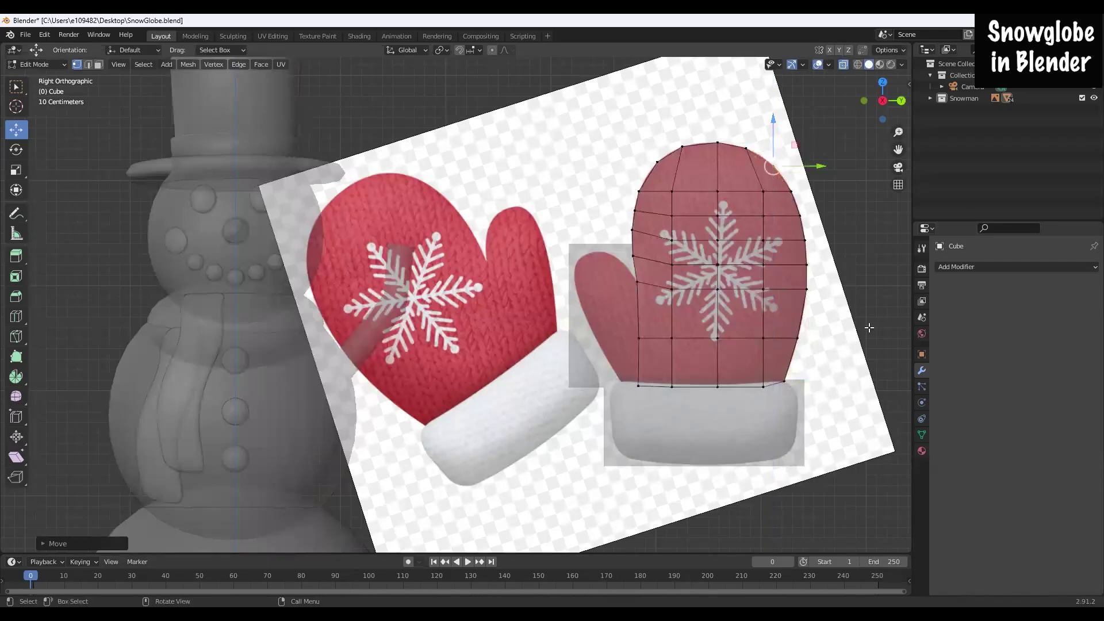
Step: Finish editing the palm and open the thumb cube in Edit Mode with X-ray display on
left_click(37, 65)
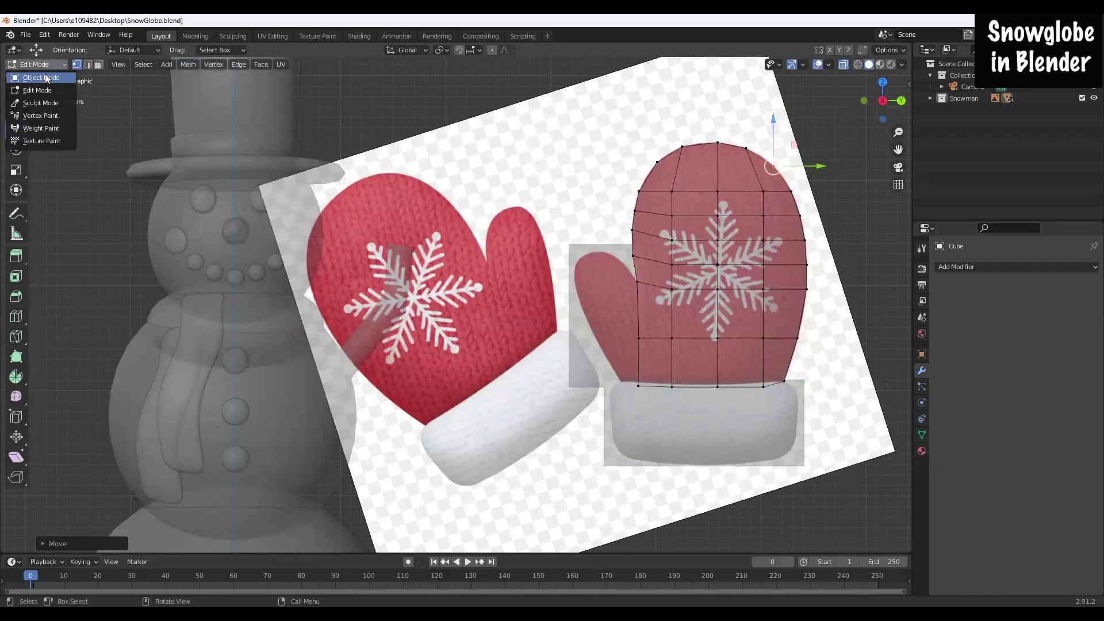
left_click(36, 75)
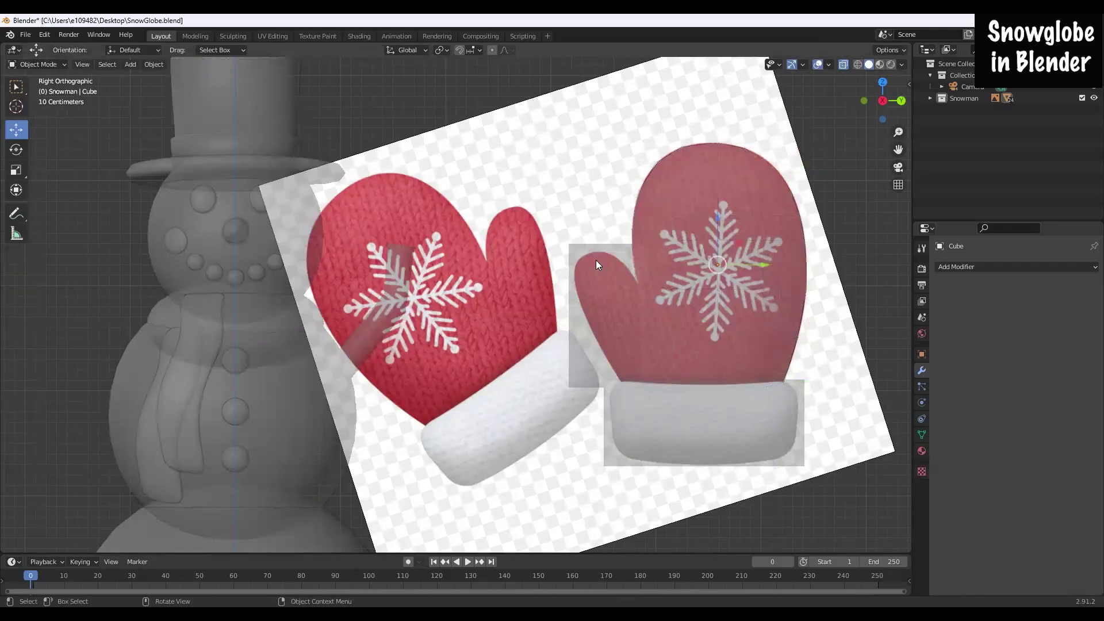
left_click(13, 89)
left_click(610, 265)
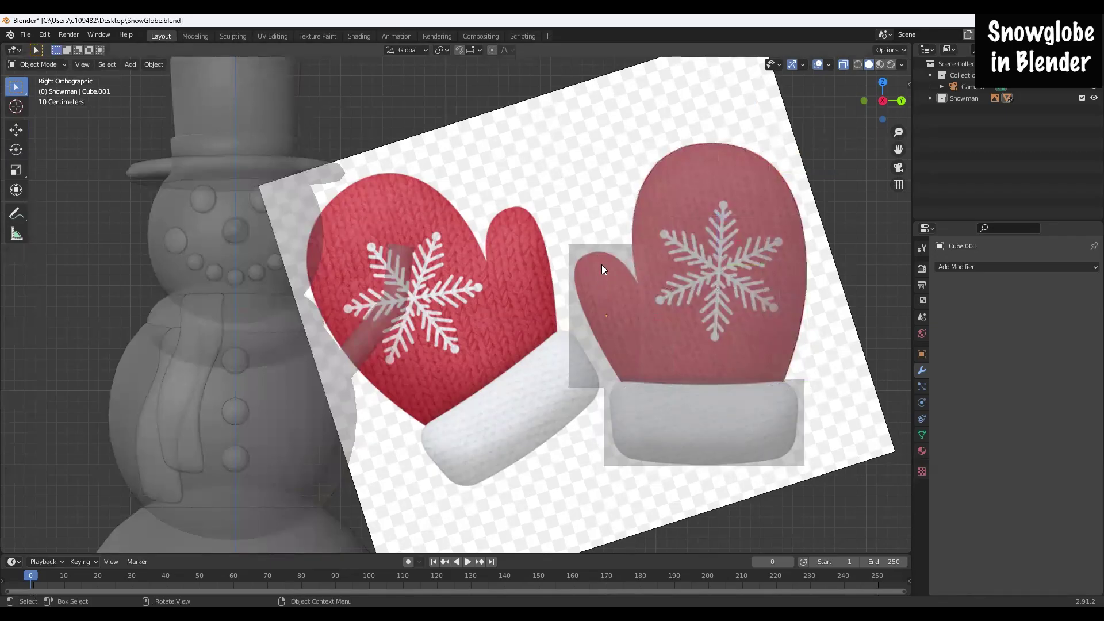
left_click(844, 65)
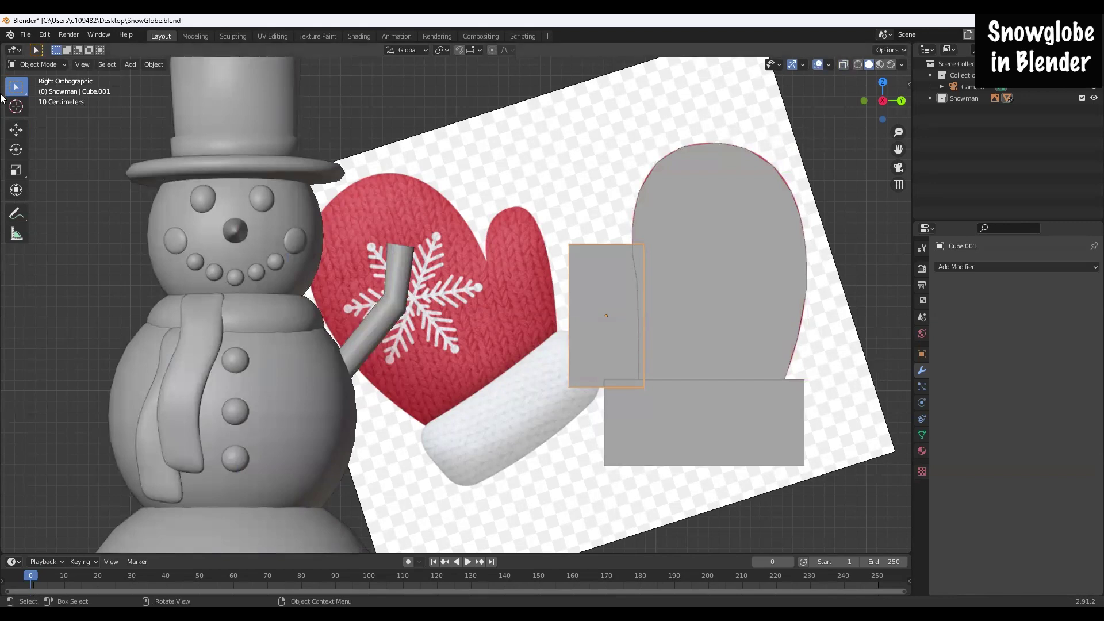
left_click(38, 65)
left_click(35, 91)
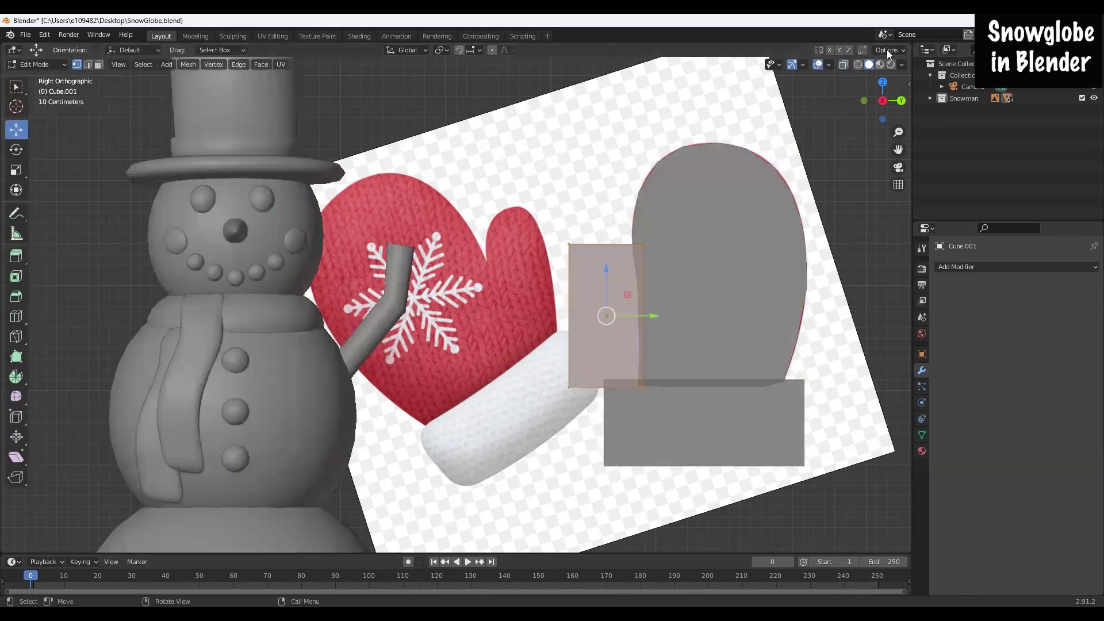
left_click(845, 65)
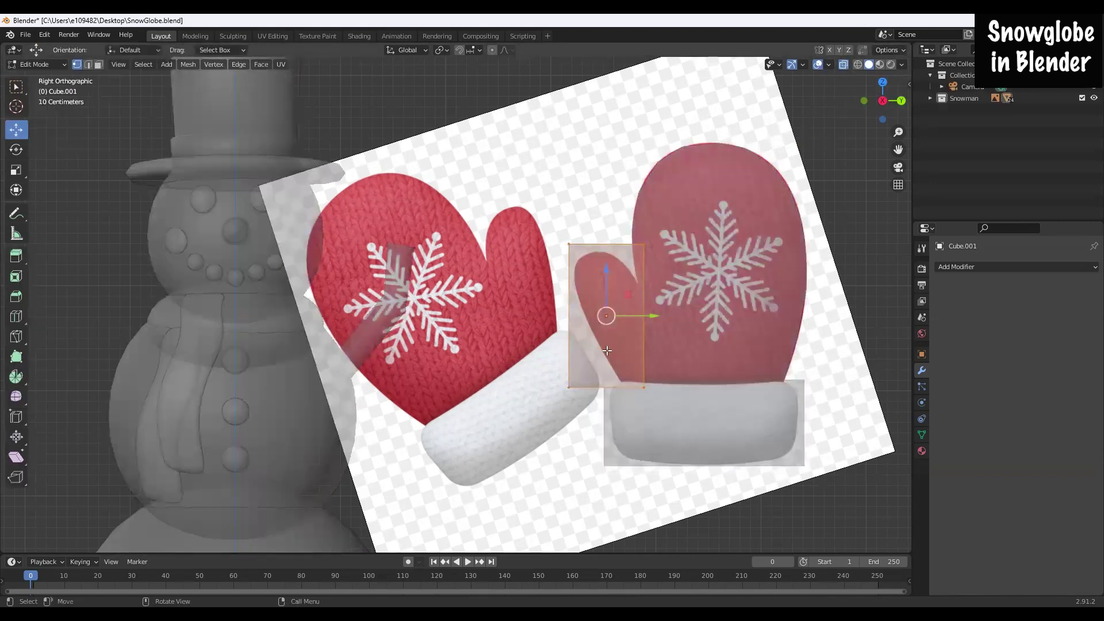
Step: Add five evenly spaced horizontal loop cuts and two vertical loop cuts to the thumb cube
key("ctrl+r")
scroll(592, 315, "up", 3)
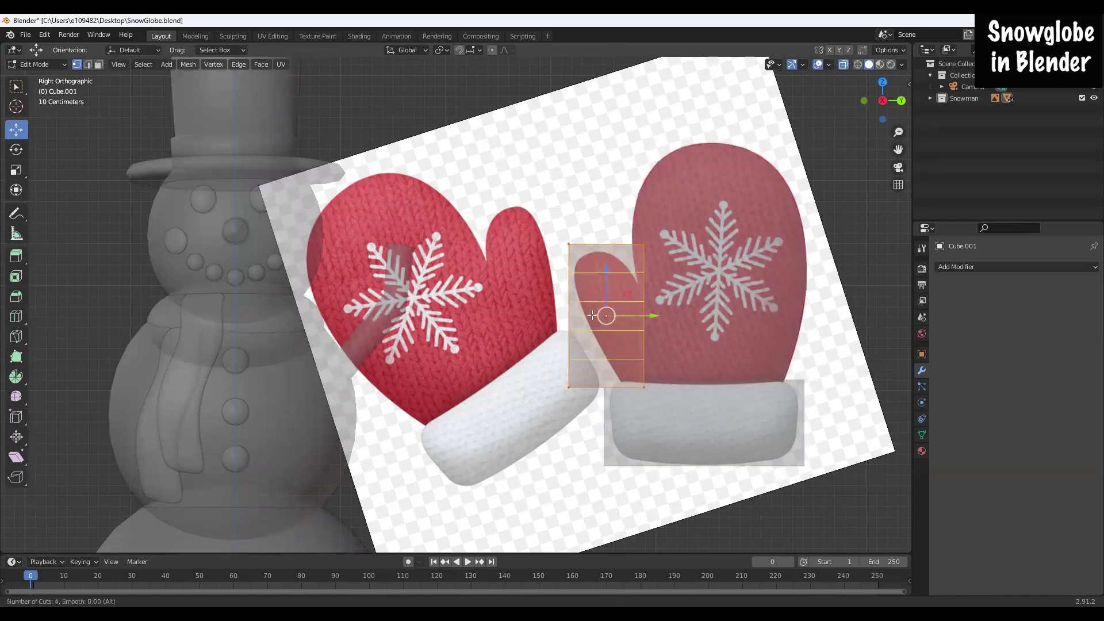
scroll(592, 315, "up", 1)
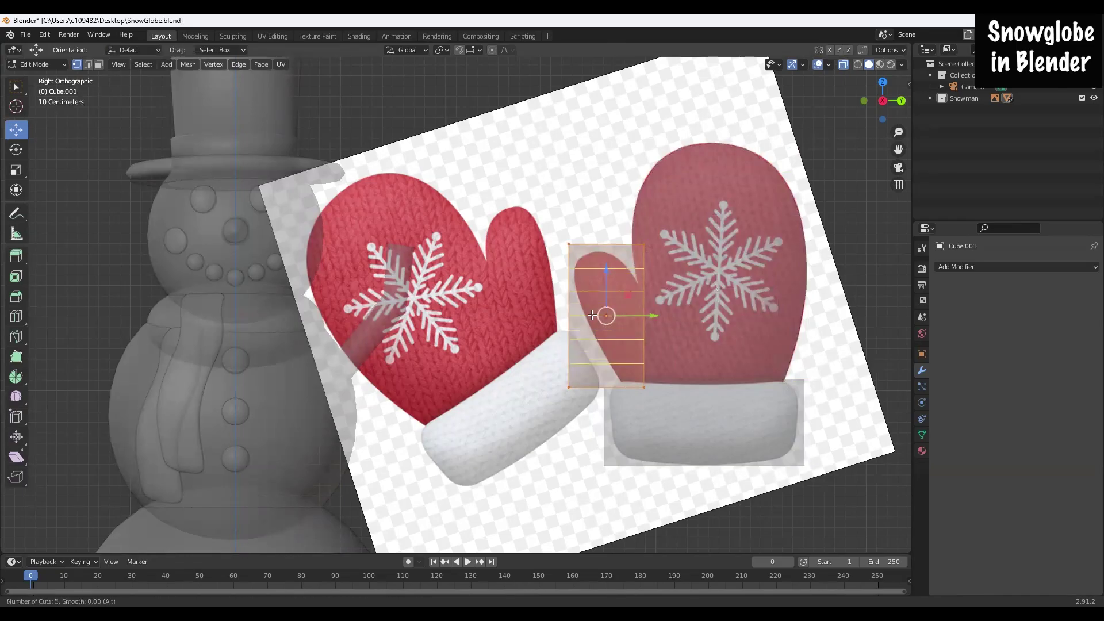
left_click(592, 315)
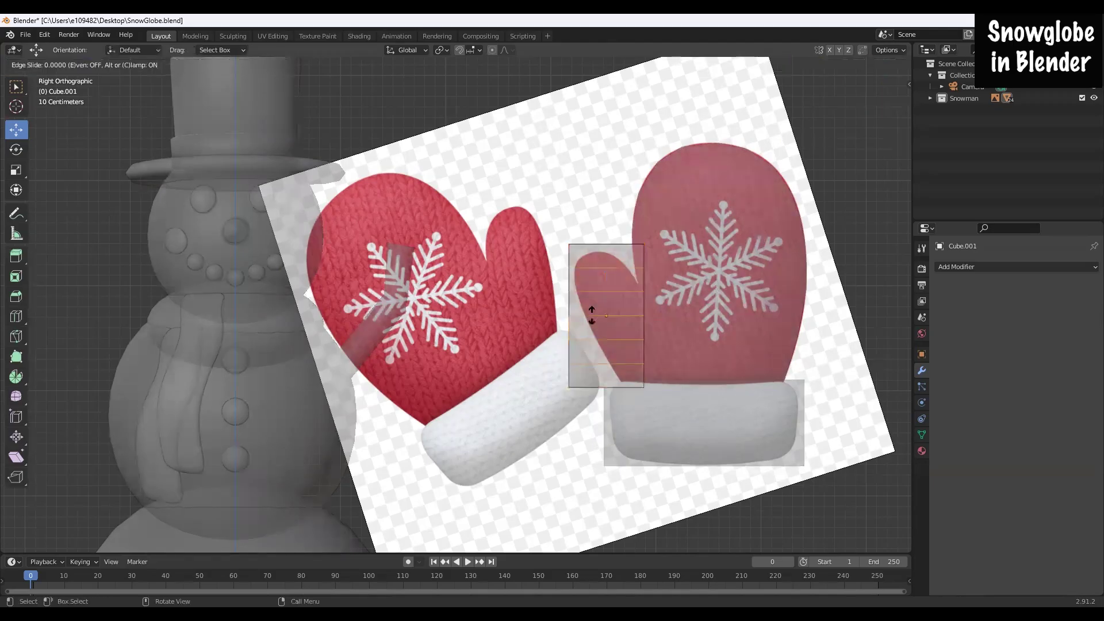
right_click(593, 315)
key("ctrl+r")
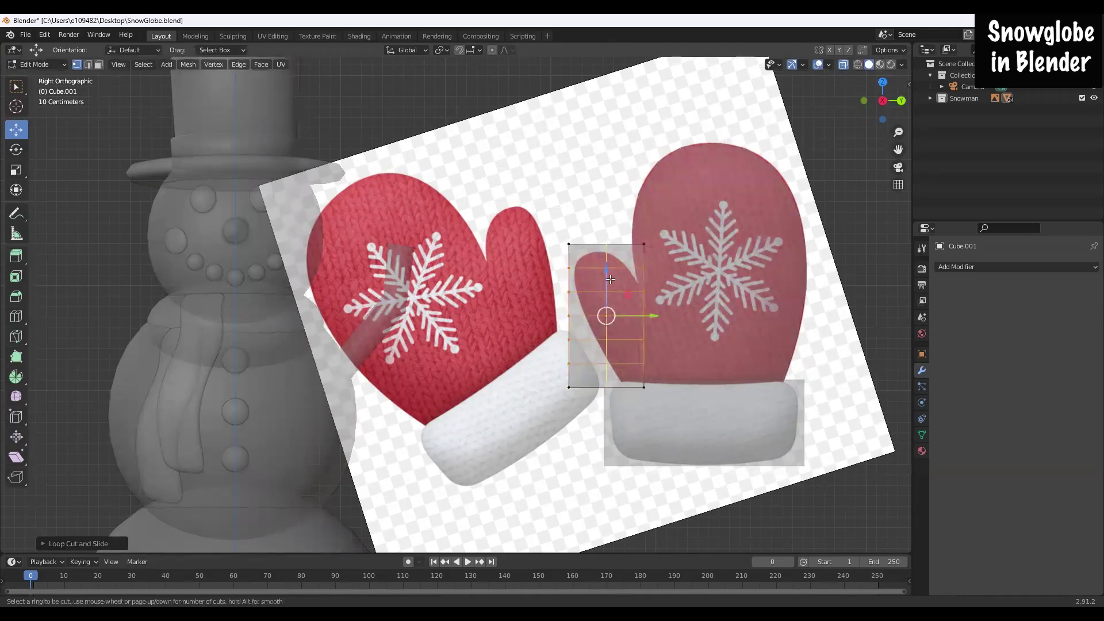
scroll(609, 279, "up", 1)
left_click(609, 280)
right_click(610, 280)
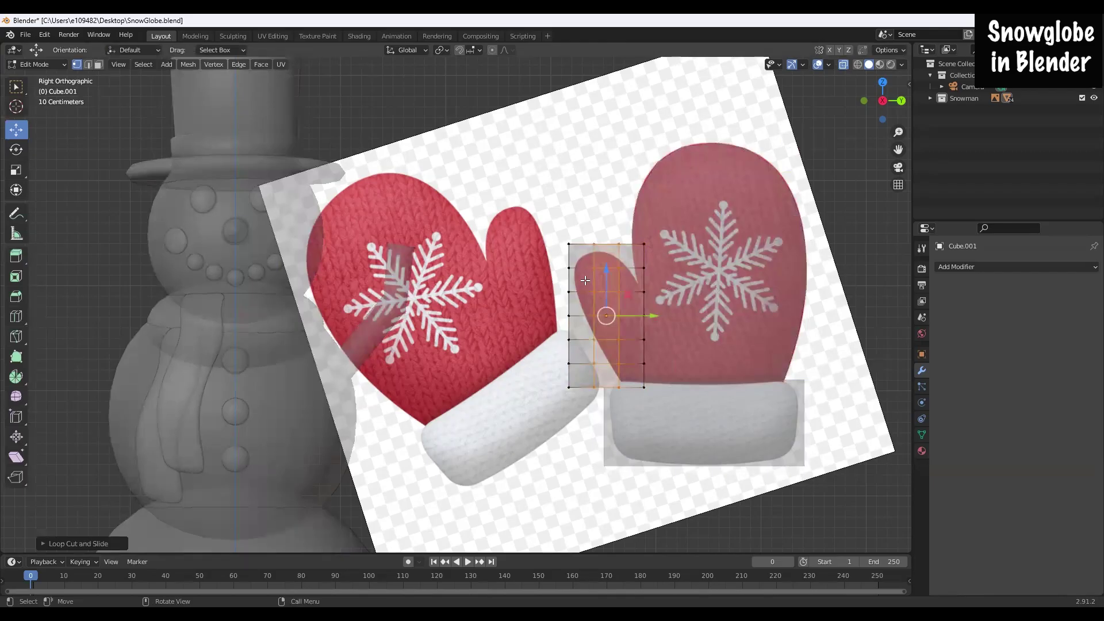
Step: Lower the thumb's two palm-side vertex columns to follow the sloping upper edge of the reference thumb
scroll(585, 280, "up", 3)
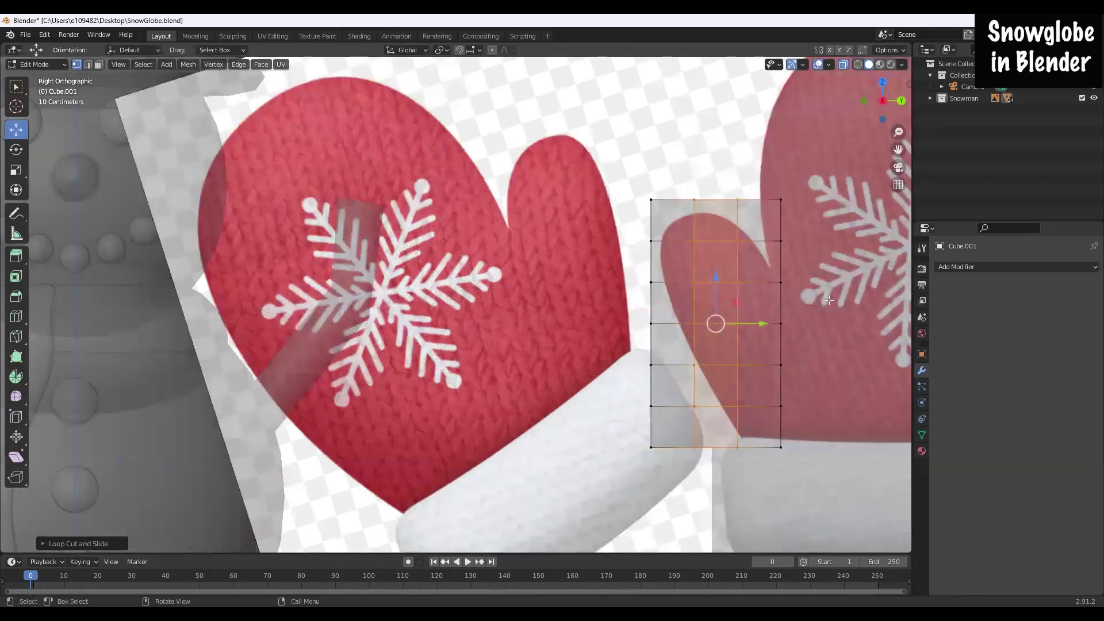
scroll(827, 299, "up", 1)
middle_click_drag(880, 336, 693, 281, "shift")
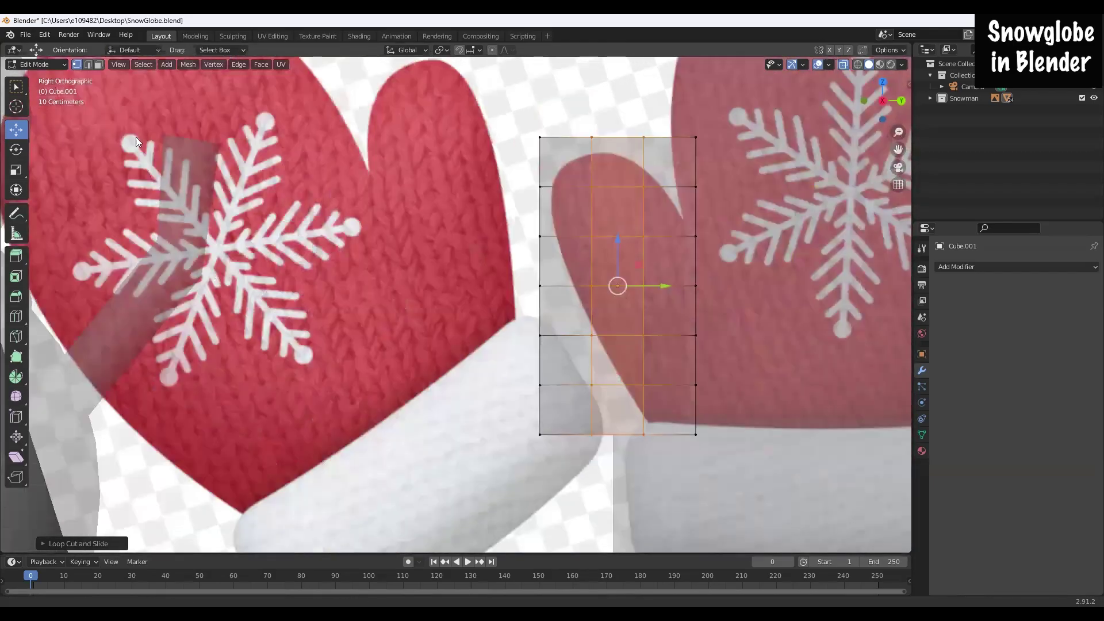
middle_click_drag(136, 137, 92, 123, "shift")
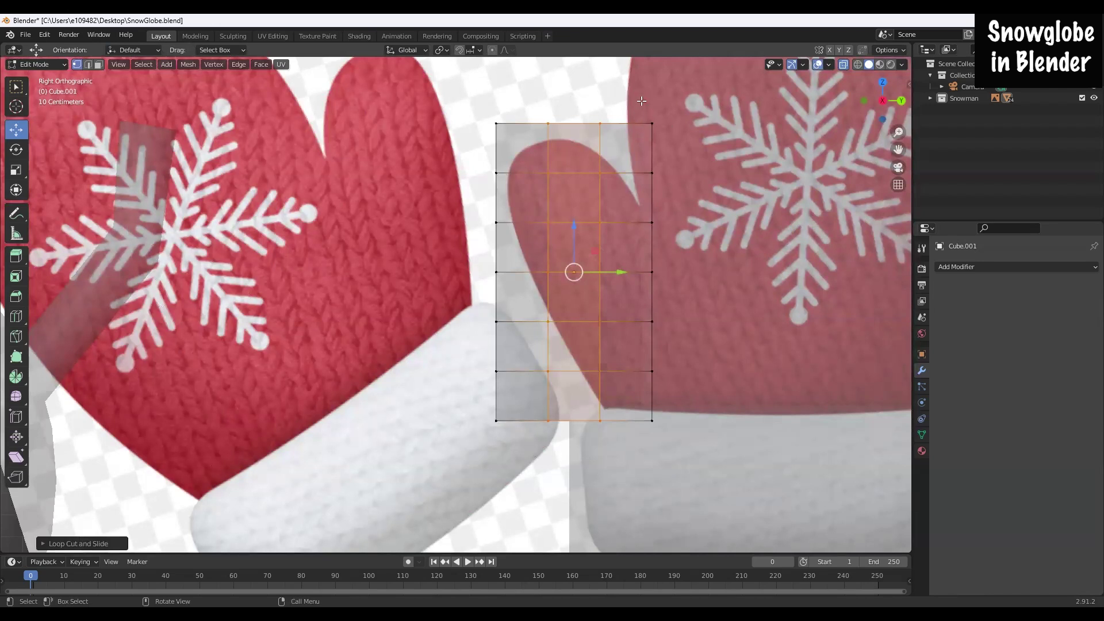
left_click_drag(637, 150, 661, 428)
left_click_drag(652, 262, 652, 288)
left_click_drag(639, 111, 659, 174)
left_click_drag(585, 150, 672, 461)
left_click_drag(655, 298, 661, 299)
left_click_drag(632, 265, 633, 298)
Step: Add a vertical loop cut in the thumb's outermost column and fit the top vertices to the reference thumb's rounded tip
left_click_drag(585, 108, 617, 171)
left_click_drag(539, 111, 622, 124)
left_click_drag(588, 107, 598, 140)
key("ctrl+r")
left_click(522, 173)
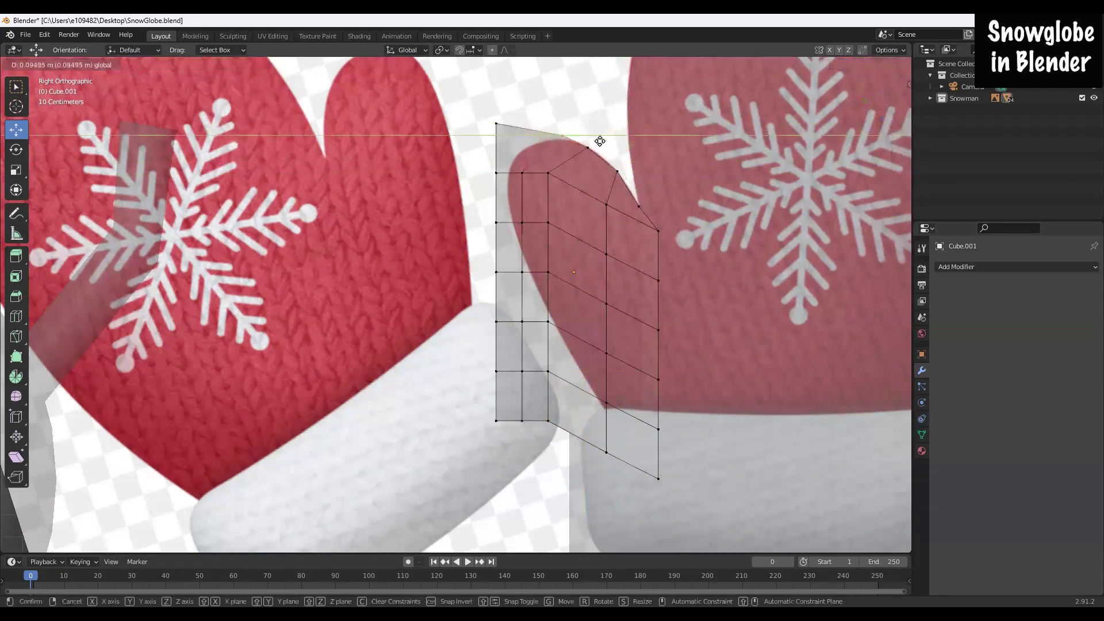
left_click_drag(531, 124, 550, 124)
left_click_drag(516, 86, 516, 108)
left_click_drag(550, 146, 569, 146)
Step: Shift the thumb's outer vertex columns toward positive Y and round the upper outer corner to the reference outline
left_click_drag(482, 160, 562, 438)
left_click_drag(558, 297, 584, 296)
left_click_drag(496, 156, 532, 189)
left_click_drag(521, 128, 522, 110)
left_click_drag(498, 203, 533, 237)
left_click_drag(522, 178, 522, 152)
left_click_drag(555, 199, 539, 200)
left_click_drag(507, 166, 507, 152)
left_click_drag(541, 182, 543, 183)
left_click_drag(501, 141, 523, 165)
Step: Add a horizontal loop cut in the thumb's upper half and fit the adjacent outer-edge vertices to the reference contour
key("ctrl+r")
left_click(549, 246)
left_click_drag(501, 211, 530, 238)
left_click_drag(516, 179, 516, 173)
left_click_drag(555, 217, 550, 217)
left_click_drag(511, 173, 511, 166)
left_click_drag(511, 260, 535, 285)
left_click_drag(523, 226, 524, 208)
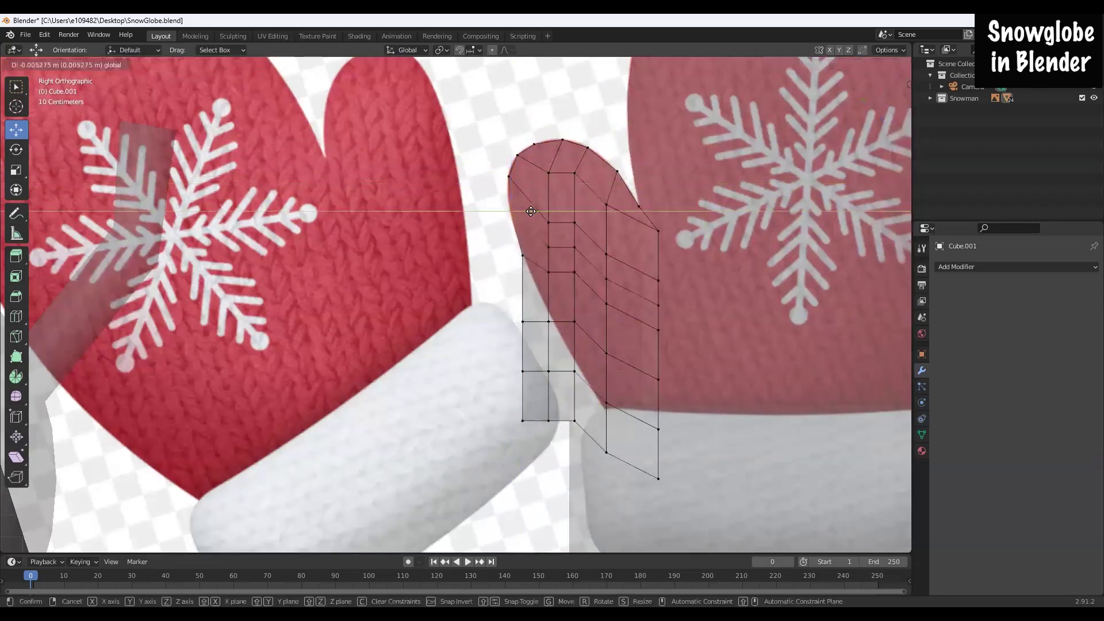
Step: Move the thumb's lower vertex rows toward positive Y so they follow the reference thumb's slanted outer edge
left_click_drag(506, 306, 586, 339)
left_click_drag(600, 321, 609, 321)
left_click_drag(513, 304, 569, 340)
left_click_drag(577, 320, 594, 321)
left_click_drag(598, 321, 602, 321)
left_click_drag(507, 355, 587, 388)
left_click_drag(599, 371, 623, 371)
left_click_drag(593, 390, 662, 403)
left_click_drag(612, 356, 612, 334)
Step: Raise the thumb's bottom vertices and line them up with the cuff's upper edge
left_click_drag(508, 403, 677, 493)
left_click_drag(582, 392, 582, 381)
left_click_drag(630, 427, 690, 483)
left_click_drag(674, 420, 674, 404)
left_click_drag(641, 367, 670, 440)
left_click_drag(658, 358, 658, 324)
left_click_drag(661, 436, 692, 465)
mouse_move(674, 406)
left_mouse_down()
mouse_move(674, 375)
mouse_move(658, 414)
left_mouse_up()
left_click_drag(609, 428, 635, 454)
left_click_drag(622, 441, 646, 412)
left_click_drag(580, 396, 675, 409)
left_click_drag(553, 397, 621, 409)
Step: Nudge the thumb's lower inner and outer-edge vertices along Y to smooth the rows above the cuff
left_click(604, 276)
left_click(582, 314)
left_click_drag(582, 315, 594, 315)
mouse_move(580, 371)
left_mouse_down()
mouse_move(596, 371)
mouse_move(582, 371)
left_mouse_up()
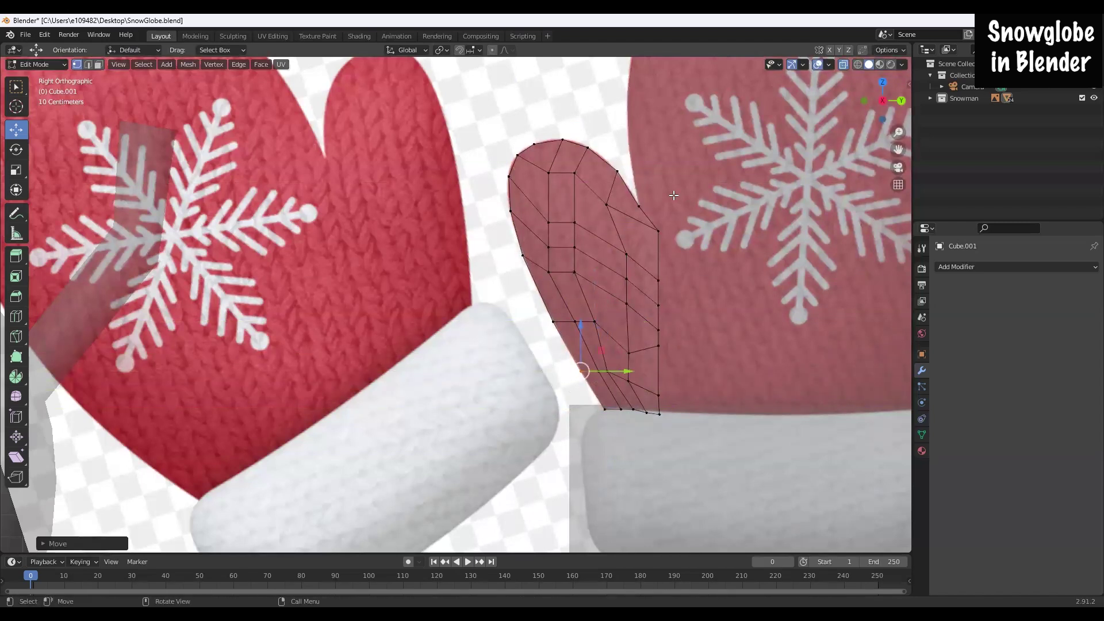
Step: Inspect the thumb from an angle, return to the right view, and leave Edit Mode with X-ray display off
scroll(674, 196, "down", 4)
scroll(655, 256, "up", 1)
middle_click_drag(656, 255, 690, 264)
scroll(586, 278, "up", 4)
left_click_drag(865, 114, 901, 107)
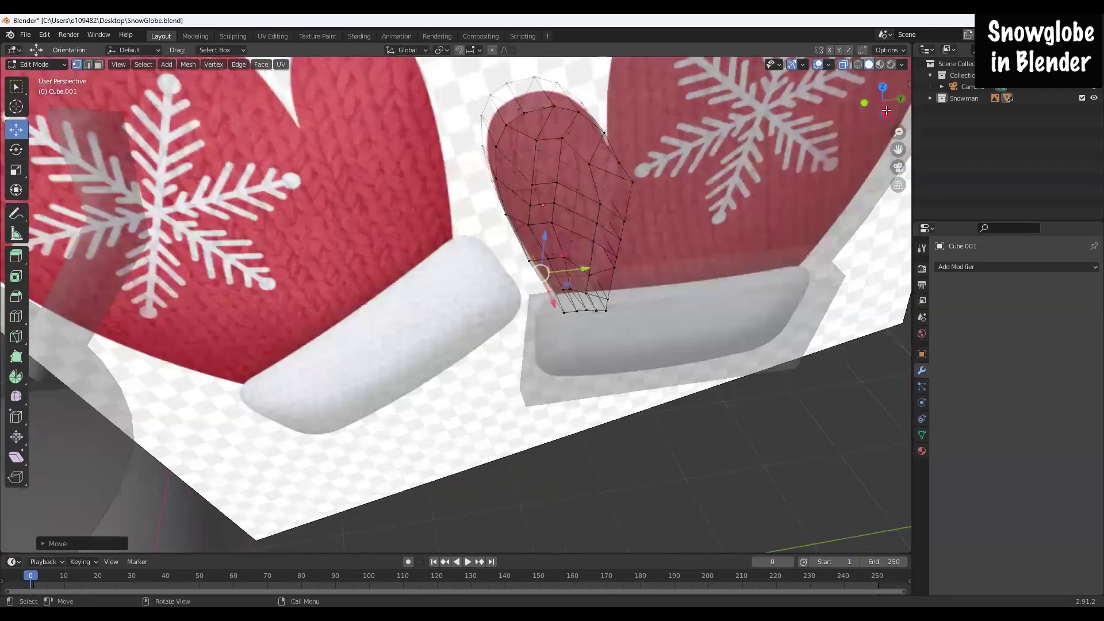
key("KP_3")
left_click(34, 64)
left_click(33, 77)
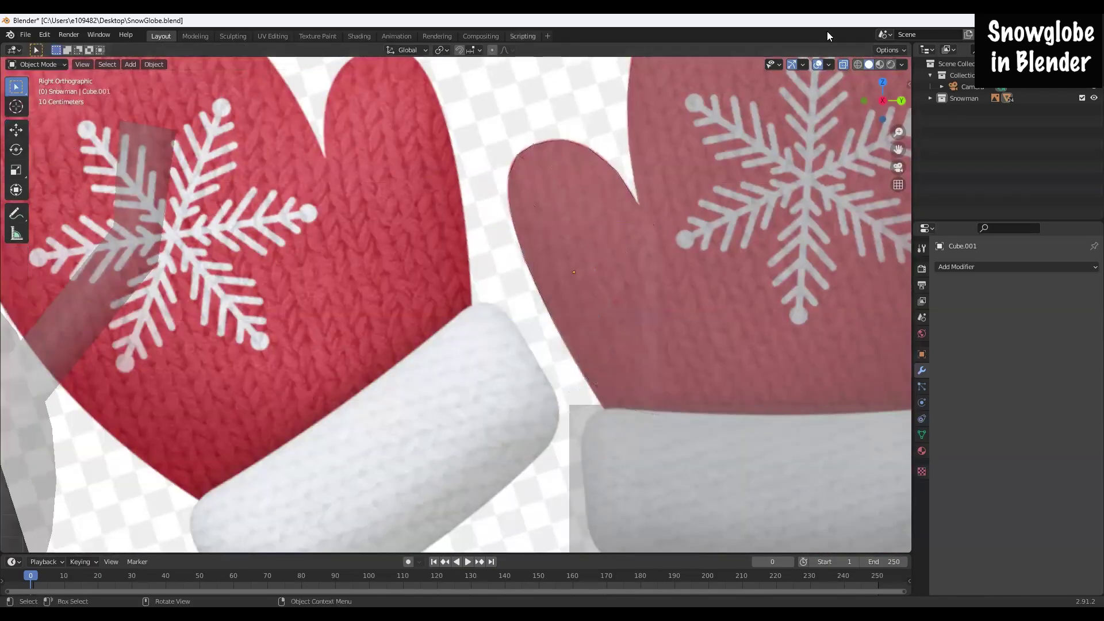
left_click(845, 64)
scroll(808, 170, "down", 2)
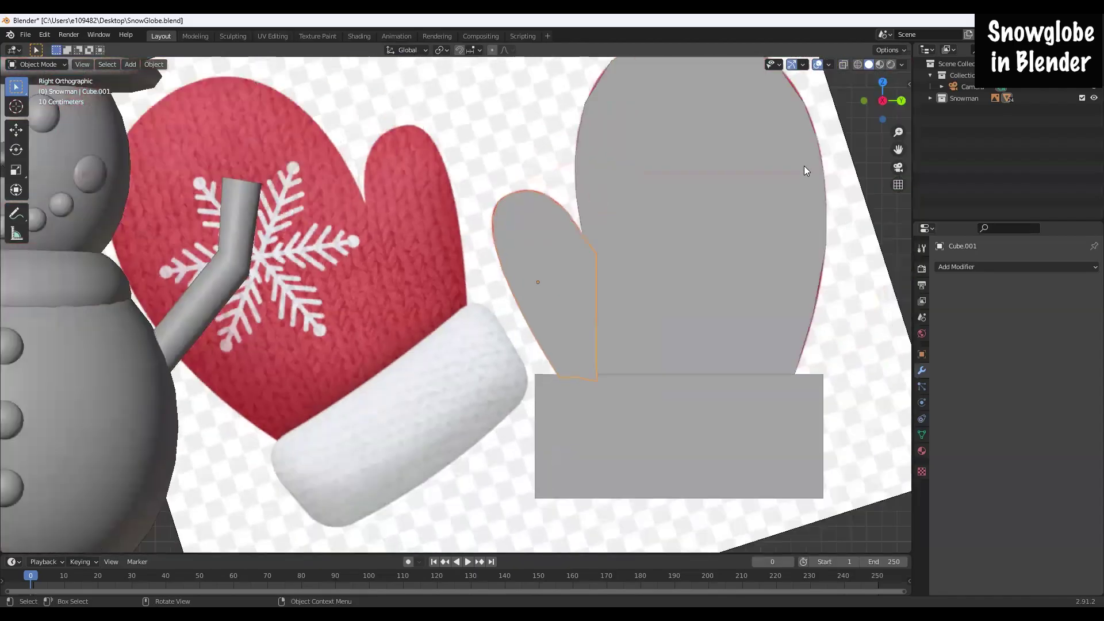
Step: Open the cuff cube in Edit Mode with X-ray display on
left_click(622, 437)
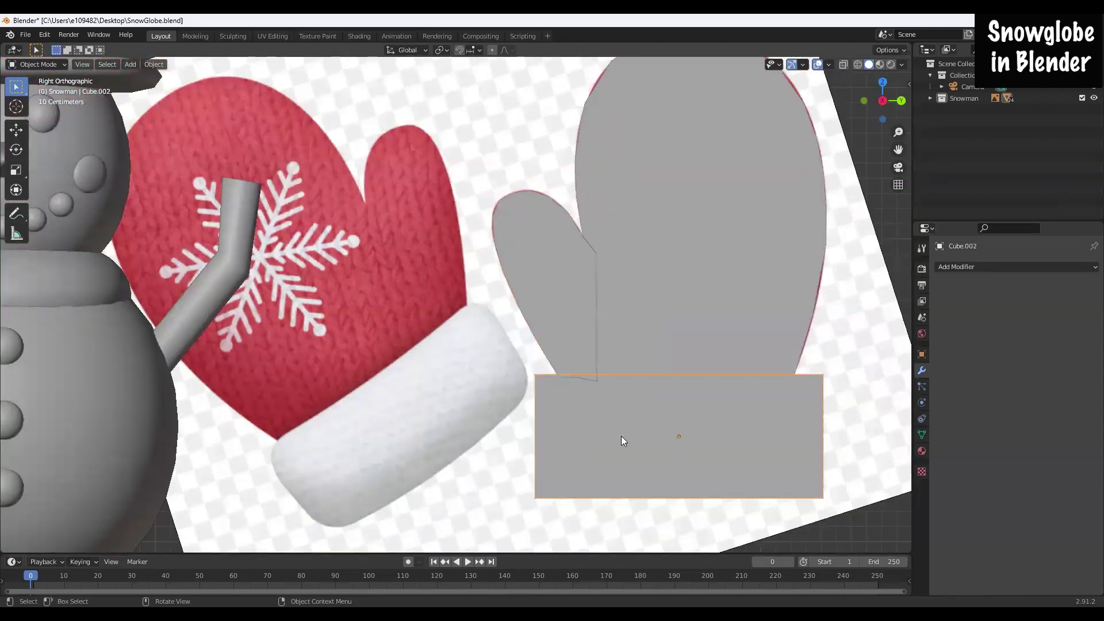
left_click(35, 65)
left_click(55, 78)
left_click(34, 64)
left_click(35, 88)
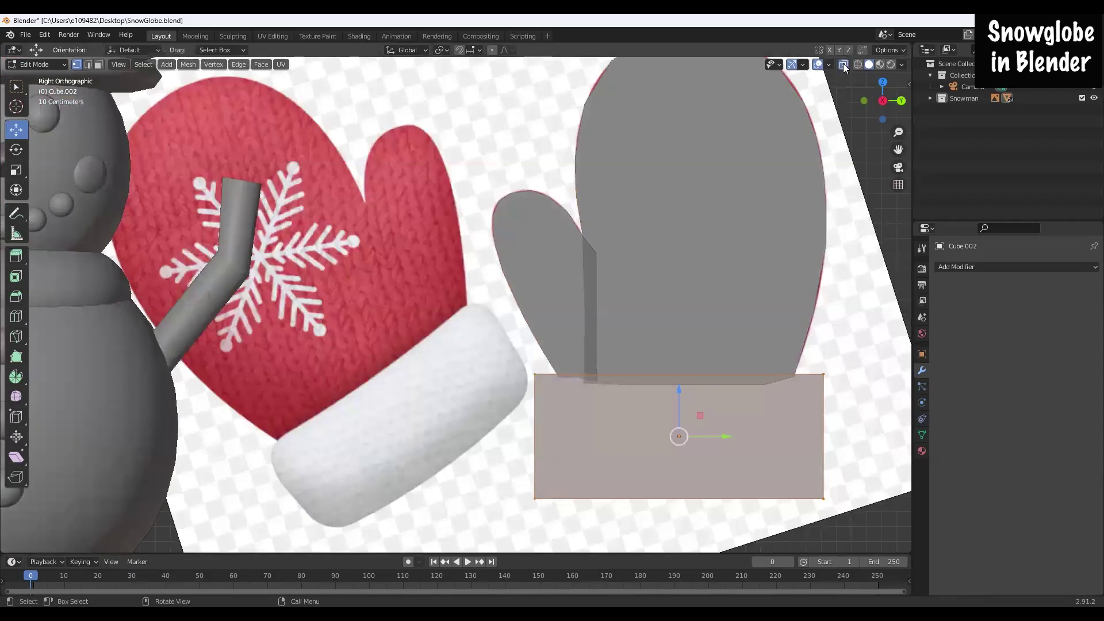
key("alt+z")
Step: Add three horizontal and four vertical evenly spaced loop cuts to the cuff cube
key("ctrl+r")
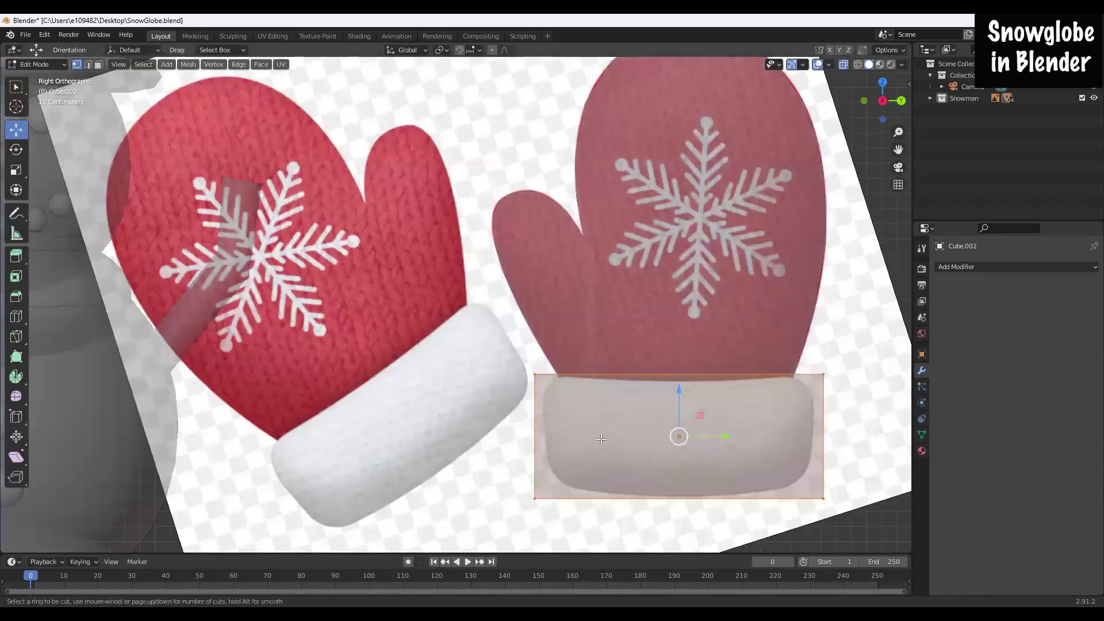
scroll(553, 417, "up", 2)
left_click(558, 401)
right_click(557, 402)
key("ctrl+r")
scroll(628, 398, "up", 3)
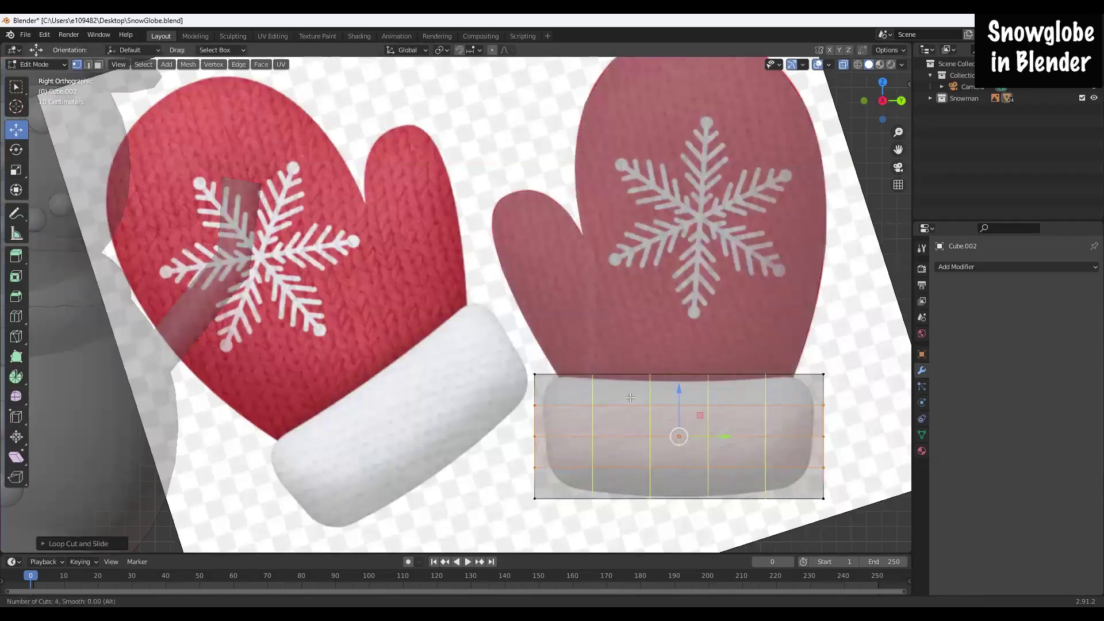
left_click(634, 397)
right_click(634, 397)
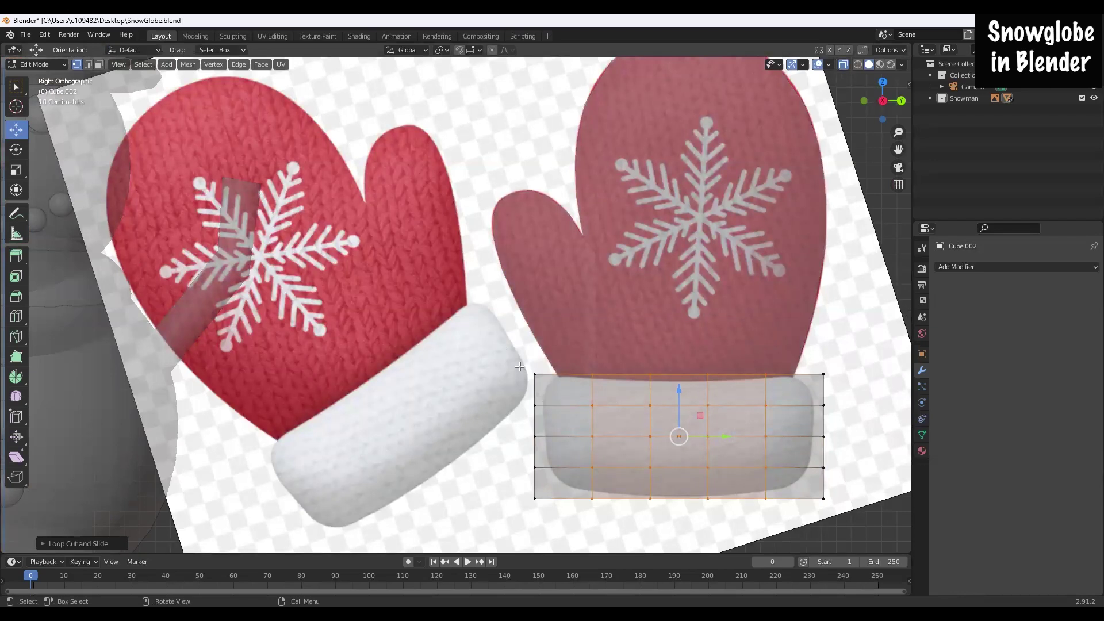
Step: Pull the cuff's two upper corners inward along Y and lower the top-edge vertices onto the reference cuff
left_click(536, 375)
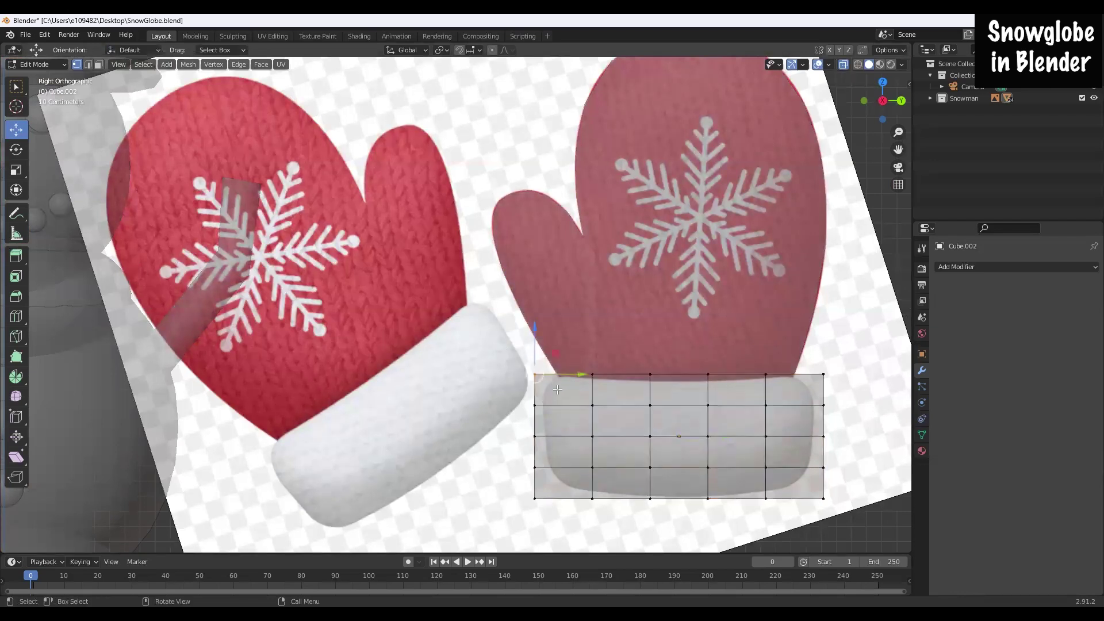
key("g")
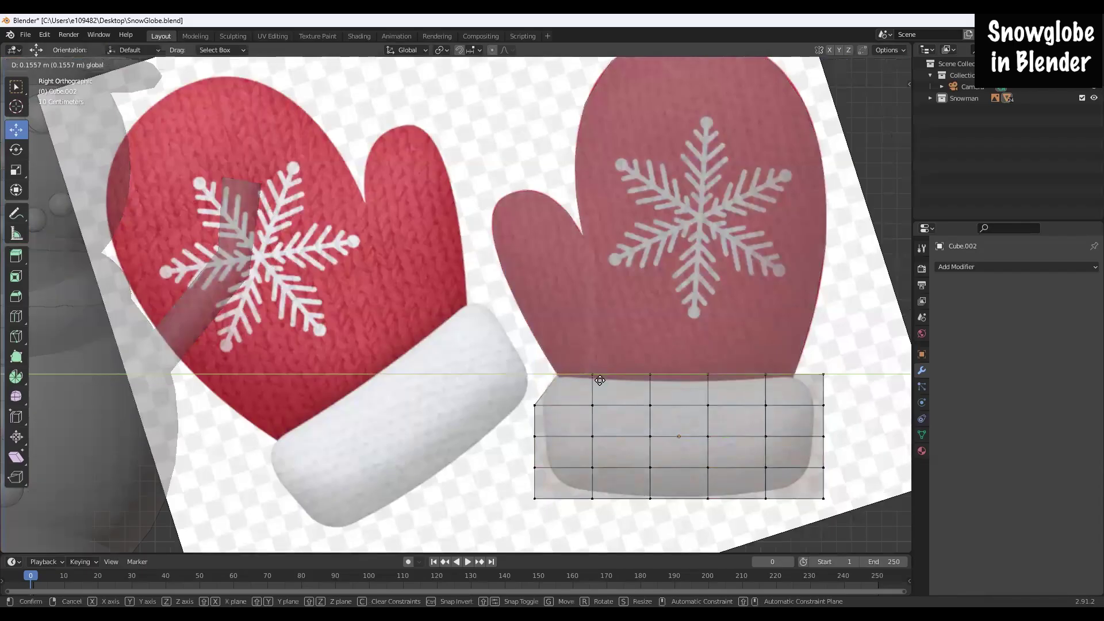
left_click(599, 379)
left_click_drag(759, 359, 773, 389)
left_click_drag(765, 374, 765, 378)
left_click_drag(811, 362, 834, 388)
left_click_drag(823, 374, 794, 377)
Step: Draw the ends of the cuff's second vertex row inward and raise them to round the upper corners
left_click_drag(522, 393, 546, 417)
left_click_drag(811, 394, 835, 418, "shift")
left_click_drag(679, 405, 729, 401)
left_click(16, 169)
left_click(16, 130)
left_click_drag(524, 382, 581, 397)
left_click_drag(547, 373, 547, 363)
left_click_drag(806, 385, 834, 413)
left_click_drag(818, 359, 817, 354)
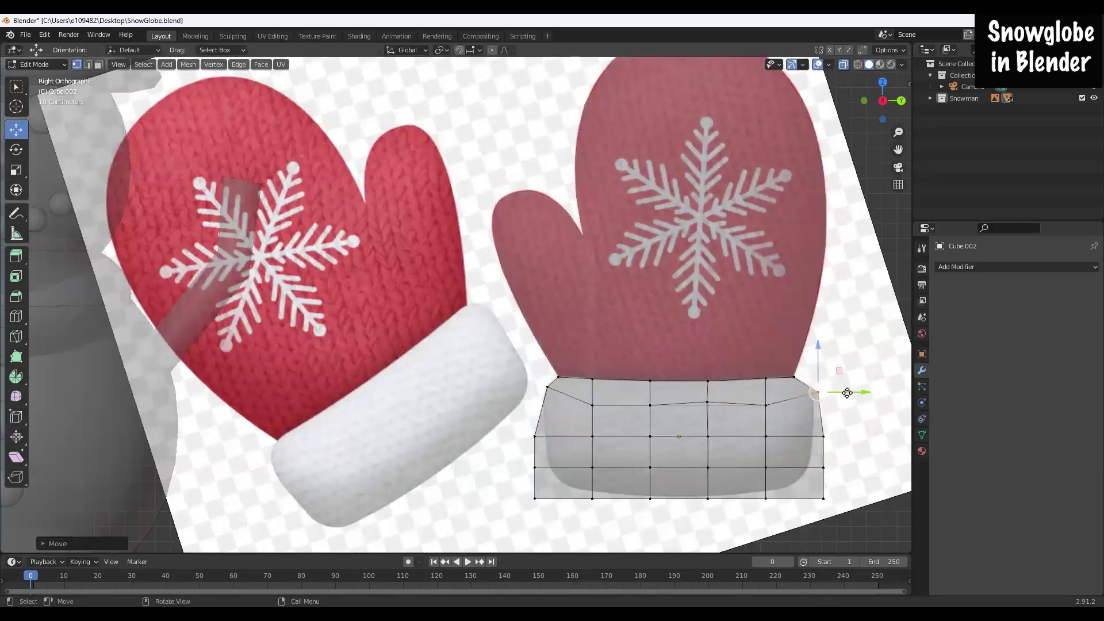
Step: Raise the cuff's middle vertex rows and narrow them along Y to match the reference cuff's sides
left_click(708, 402)
left_click_drag(526, 431, 834, 449)
left_click_drag(679, 388, 679, 380)
left_click(16, 169)
left_click_drag(730, 428, 726, 428)
left_click(16, 130)
left_click_drag(679, 381, 679, 370)
left_click_drag(524, 402, 556, 431)
left_click_drag(545, 370, 544, 363)
left_click_drag(843, 457, 525, 479)
left_click_drag(700, 446, 701, 428)
Step: Fit the cuff's bottom-edge vertices and lower corners to the reference cuff's curved lower outline
left_click_drag(524, 486, 839, 512)
left_click_drag(679, 451, 679, 449)
left_click_drag(580, 484, 605, 509)
left_click_drag(592, 449, 592, 444)
left_click_drag(753, 484, 778, 509)
left_click_drag(766, 449, 835, 458)
left_click_drag(863, 449, 848, 450)
left_click_drag(809, 409, 809, 424)
left_click_drag(525, 484, 547, 507)
left_click_drag(574, 496, 606, 496)
left_click_drag(566, 455, 566, 444)
left_click_drag(525, 437, 549, 456)
Step: Add a horizontal loop cut through the cuff, adjust its lower thumb-side vertices to the outline, and leave Edit Mode
key("ctrl+r")
double_click(549, 443)
left_click_drag(531, 428, 558, 478)
mouse_move(552, 467)
left_mouse_down()
mouse_move(577, 495)
mouse_move(566, 465)
left_mouse_up()
left_click(32, 64)
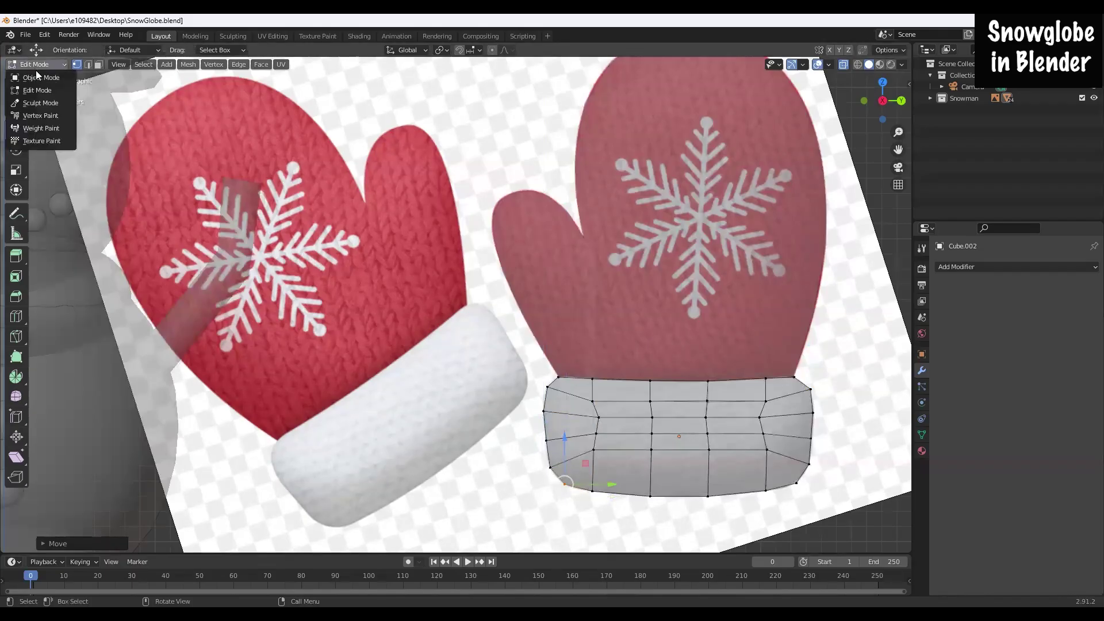
left_click(39, 77)
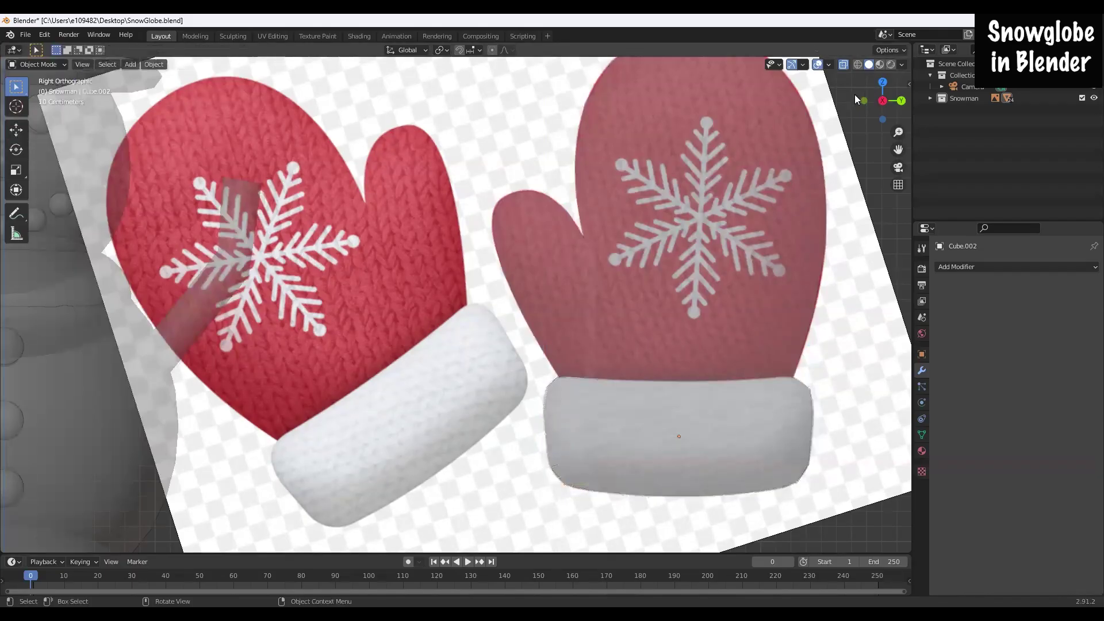
Step: With palm, thumb and cuff selected, add a Subdivision Surface modifier to the active cuff and select the palm alone
scroll(821, 430, "down", 3)
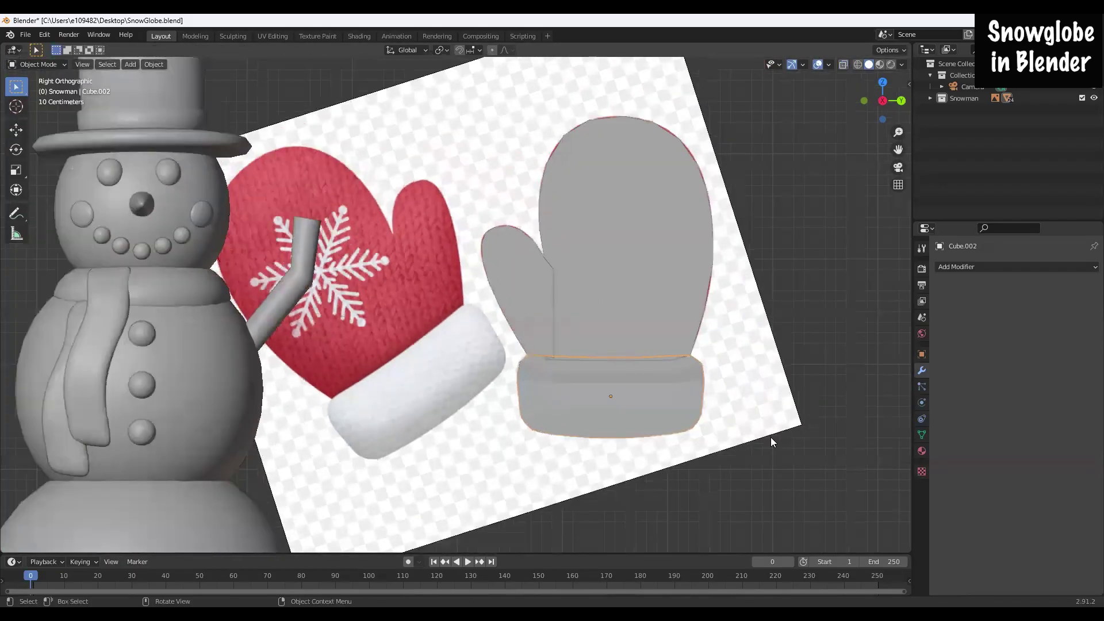
middle_click_drag(770, 437, 684, 331)
left_click(684, 331)
left_click(953, 268)
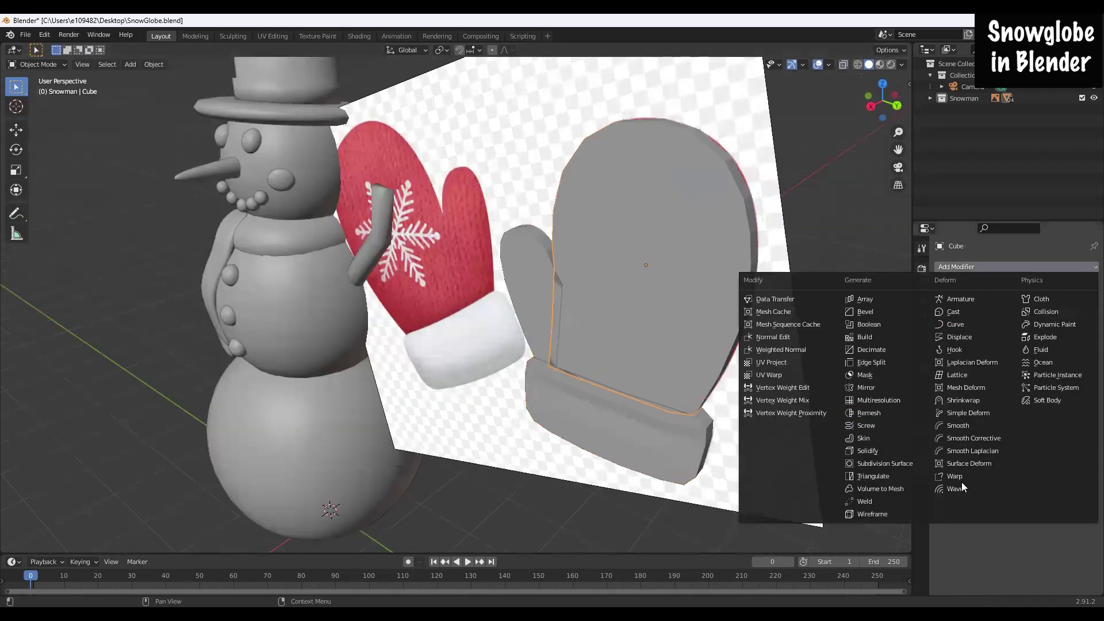
left_click(540, 326, "shift")
left_click(637, 411, "shift")
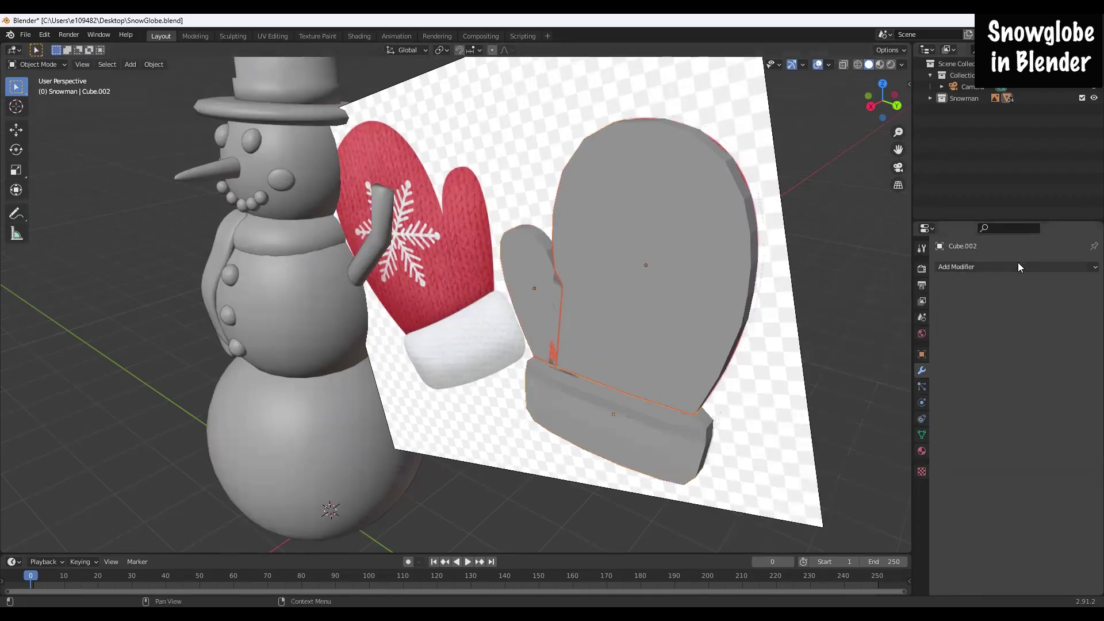
left_click(1017, 266)
left_click(903, 463)
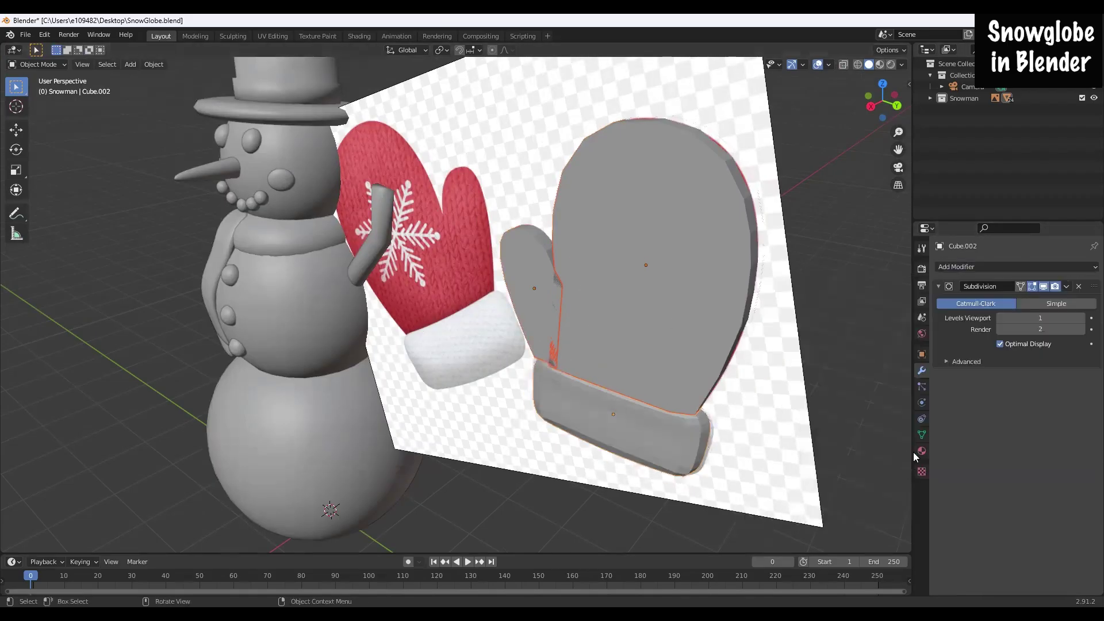
left_click(706, 367)
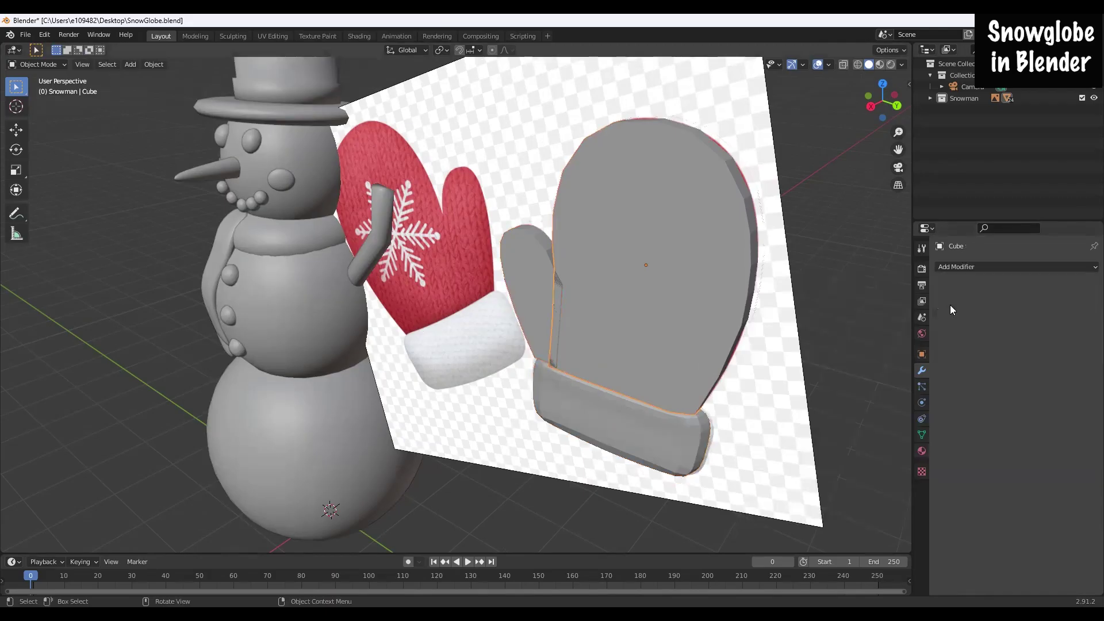
Step: Add a Subdivision Surface modifier to the mitten palm and another to the thumb
left_click(977, 267)
left_click(886, 463)
left_click(522, 284)
left_click(1042, 267)
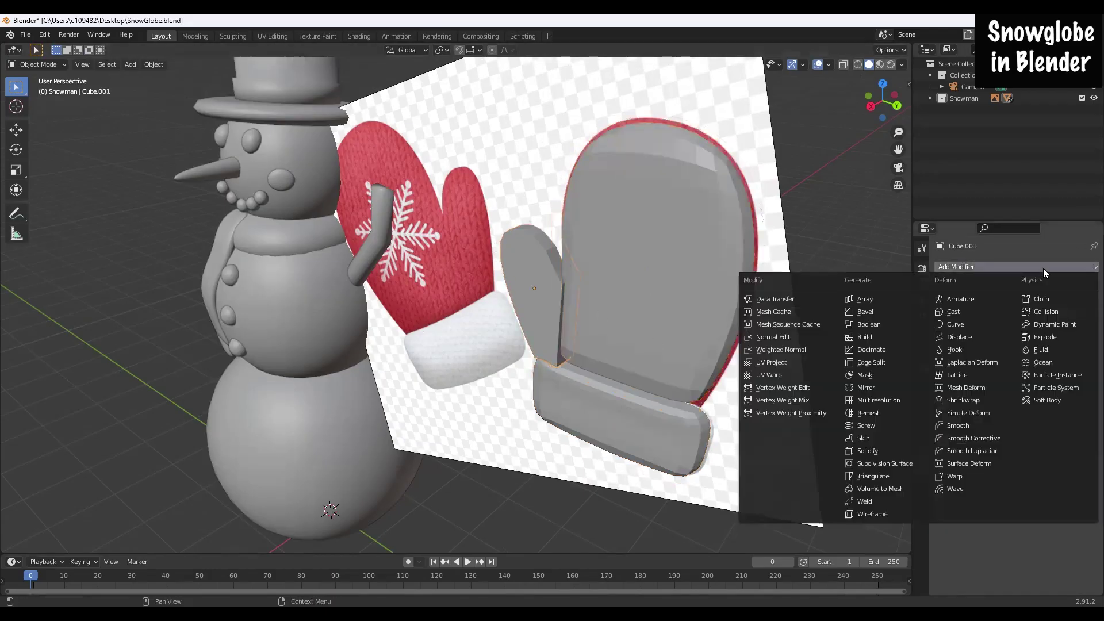
left_click(888, 464)
Step: Apply Shade Smooth to the palm, thumb and cuff together
left_click(679, 327)
left_click(542, 316, "shift")
left_click(609, 414, "shift")
right_click(665, 307)
left_click(667, 307)
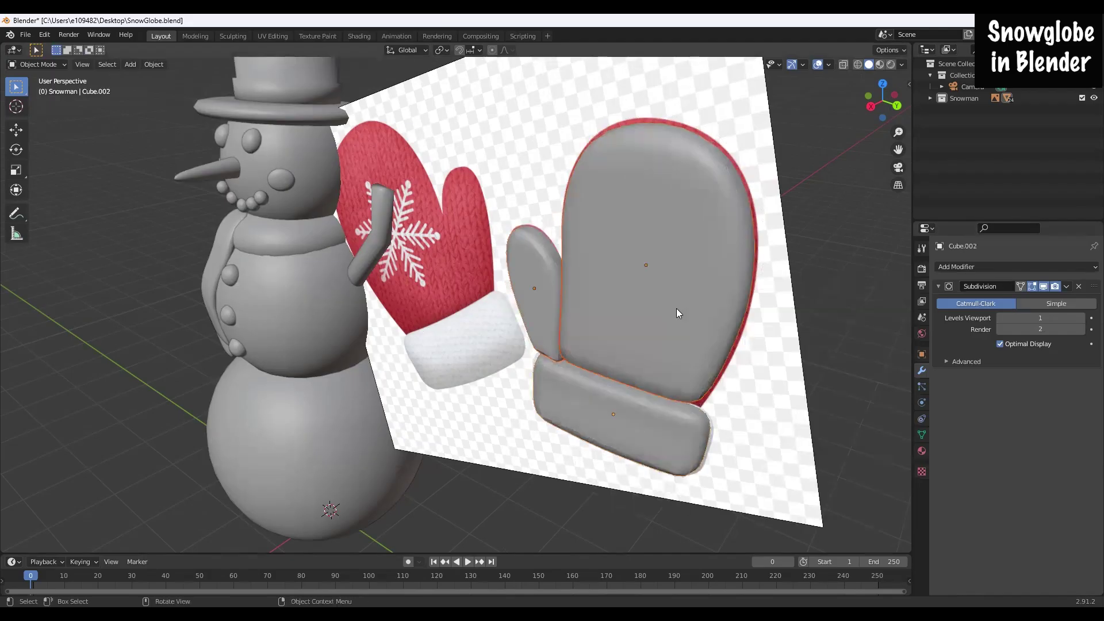
Step: Delete the mitten reference image and remove the Subdivision modifier from the palm
left_click(760, 127)
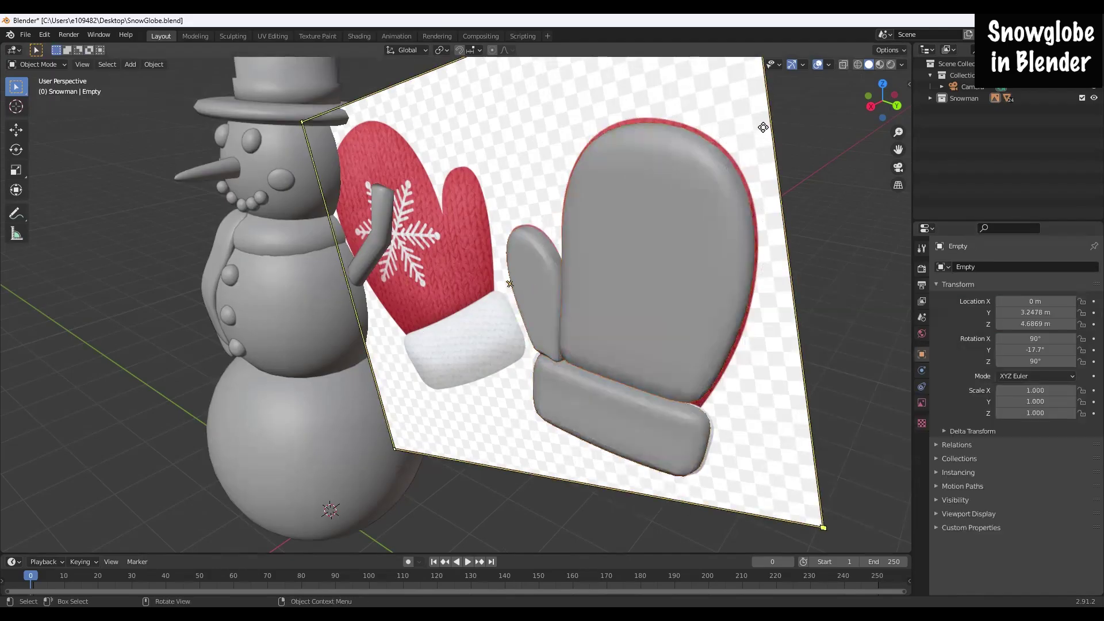
key("Delete")
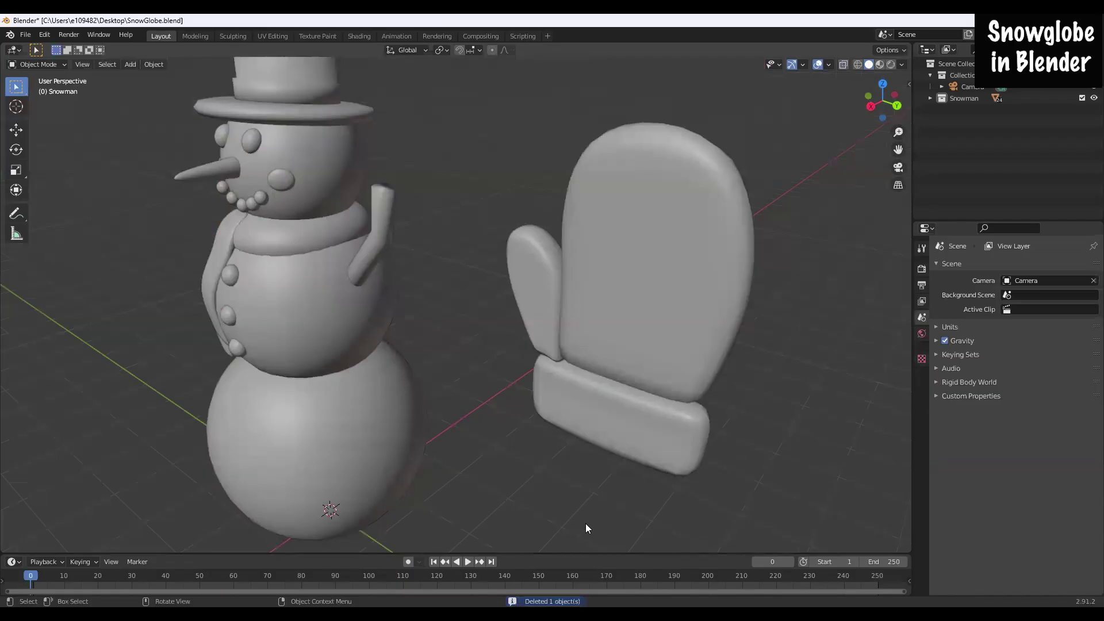
middle_click_drag(586, 523, 613, 332)
left_click(533, 314)
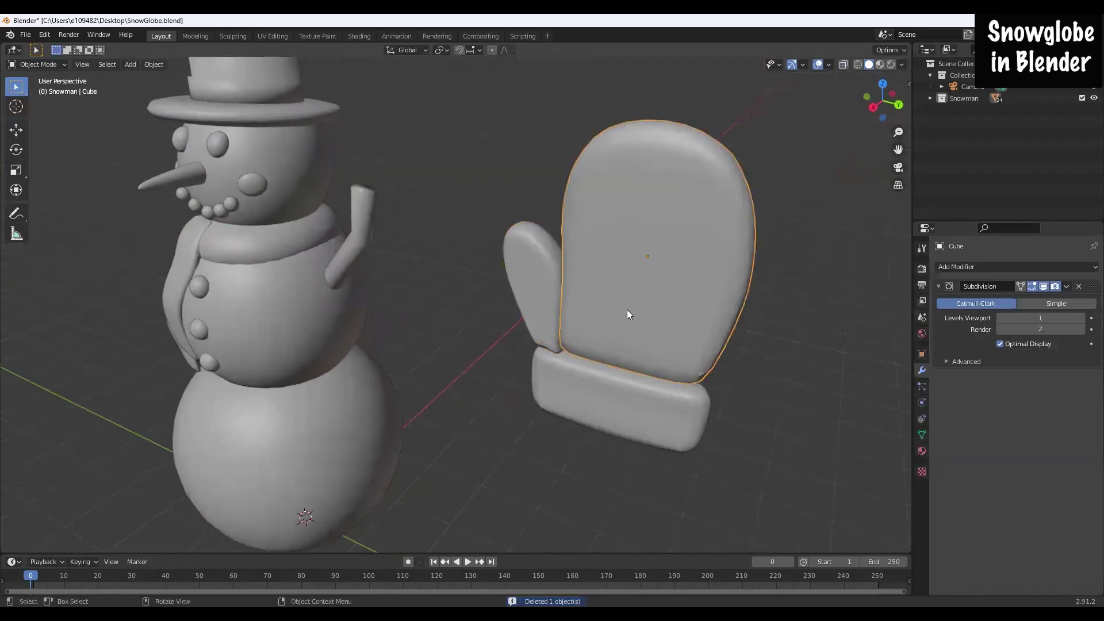
left_click(1078, 287)
left_click(537, 289)
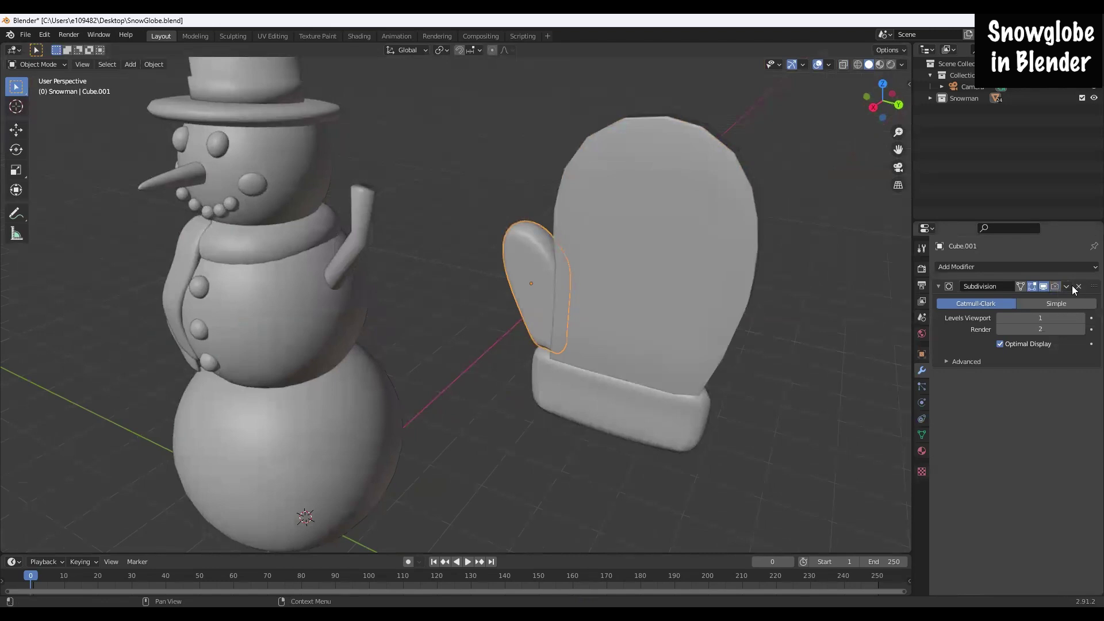
Step: Join the thumb into the palm with the palm as the active object, and enter Edit Mode on the joined mesh
left_click(711, 297)
right_click(701, 296)
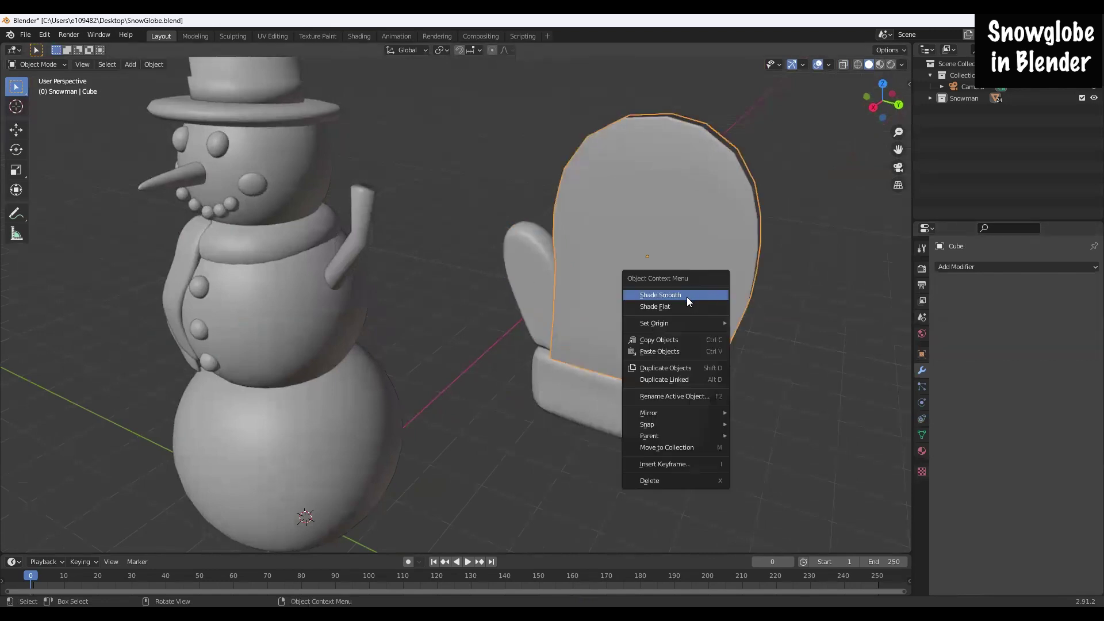
left_click(541, 299, "shift")
right_click(622, 302)
left_click(622, 309)
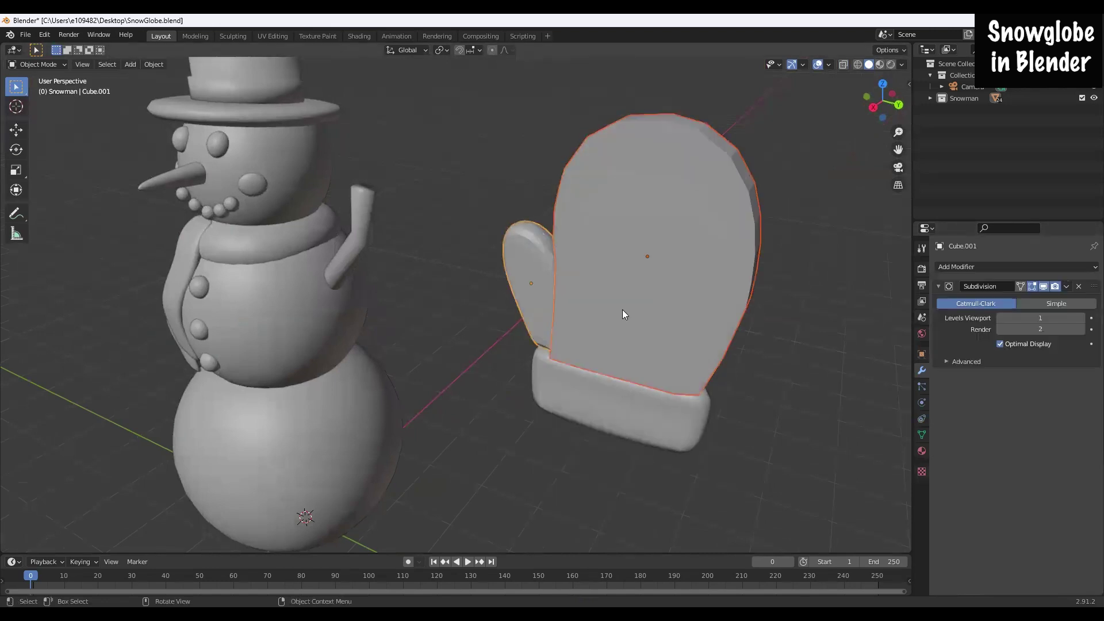
left_click(529, 281, "shift")
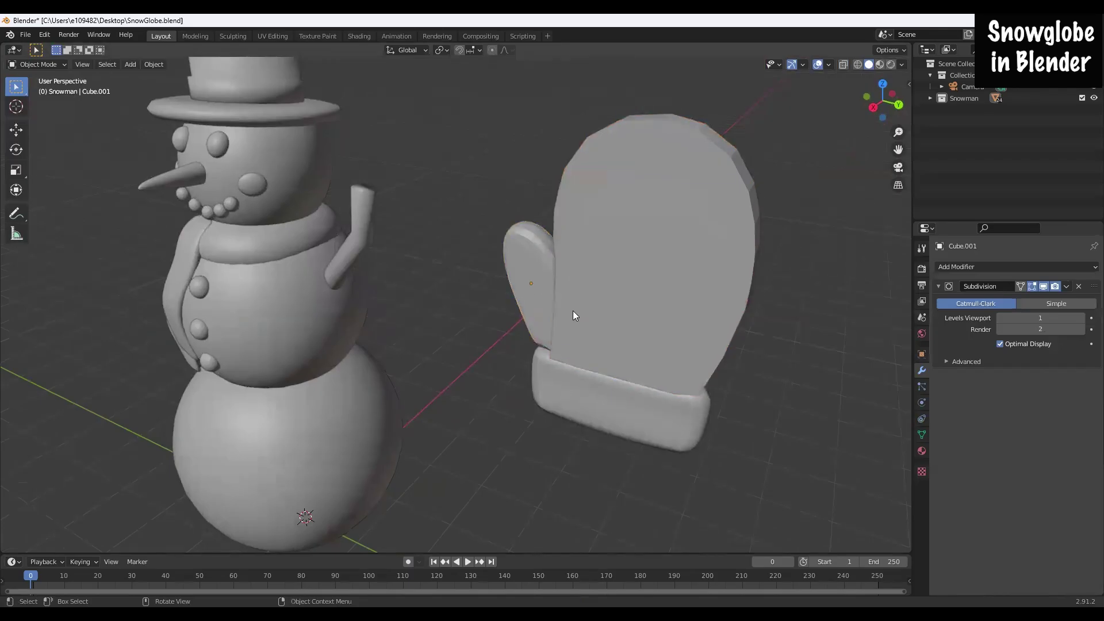
left_click(548, 293, "shift")
left_click(626, 292, "shift")
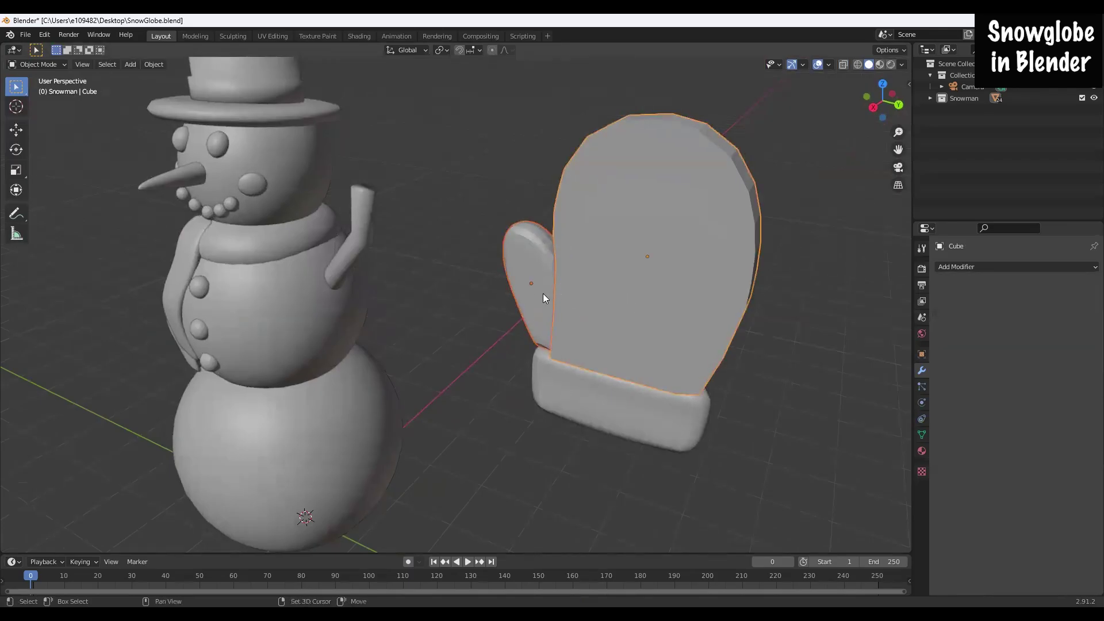
right_click(591, 294)
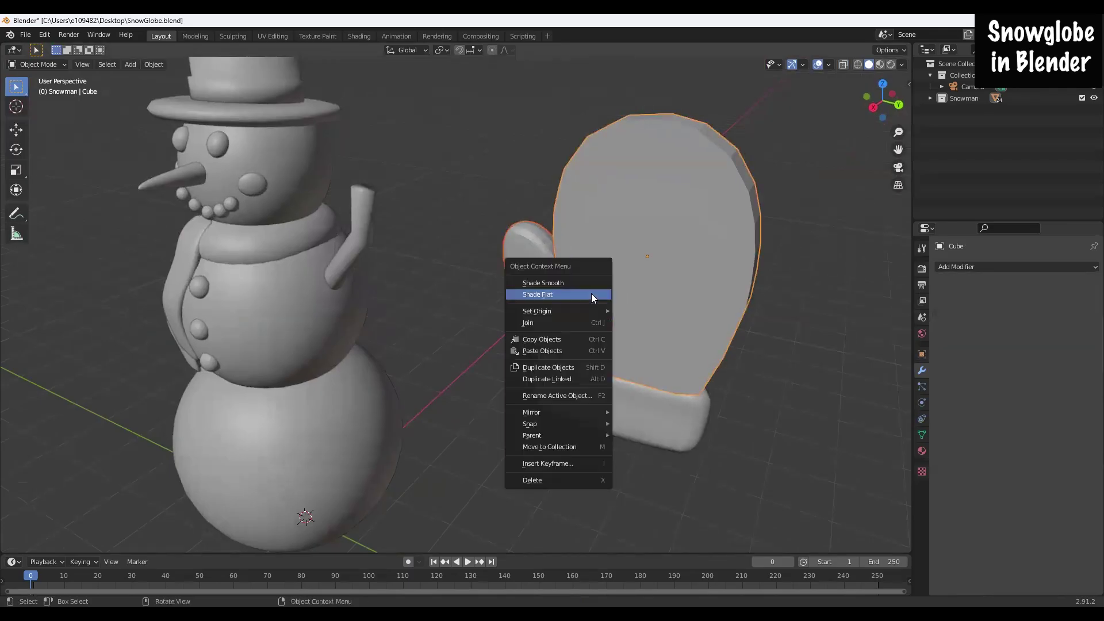
left_click(542, 322)
left_click(54, 65)
left_click(38, 90)
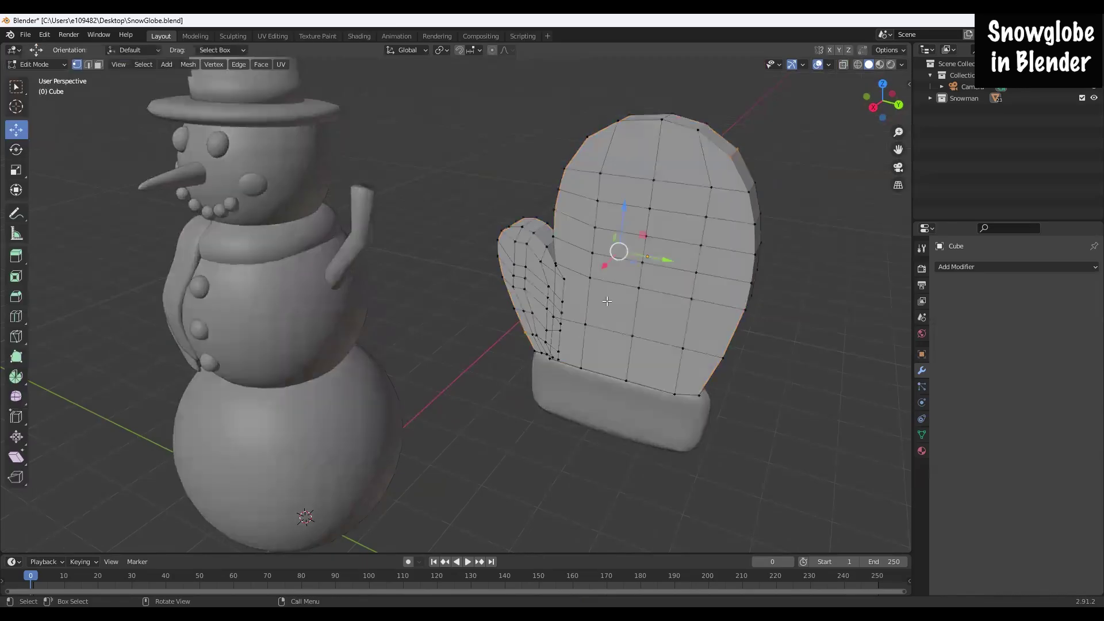
Step: Select the thumb's entire linked mesh and shift it slightly along Y away from the palm
scroll(610, 376, "up", 4)
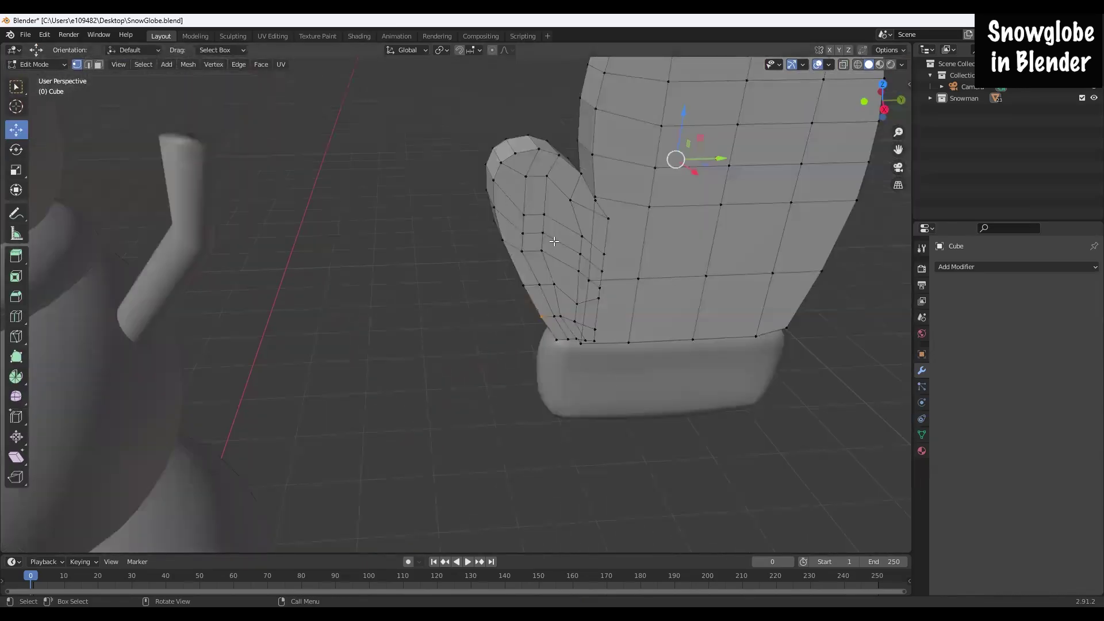
key("l")
mouse_move(593, 239)
left_mouse_down()
mouse_move(465, 242)
mouse_move(592, 247)
left_mouse_up()
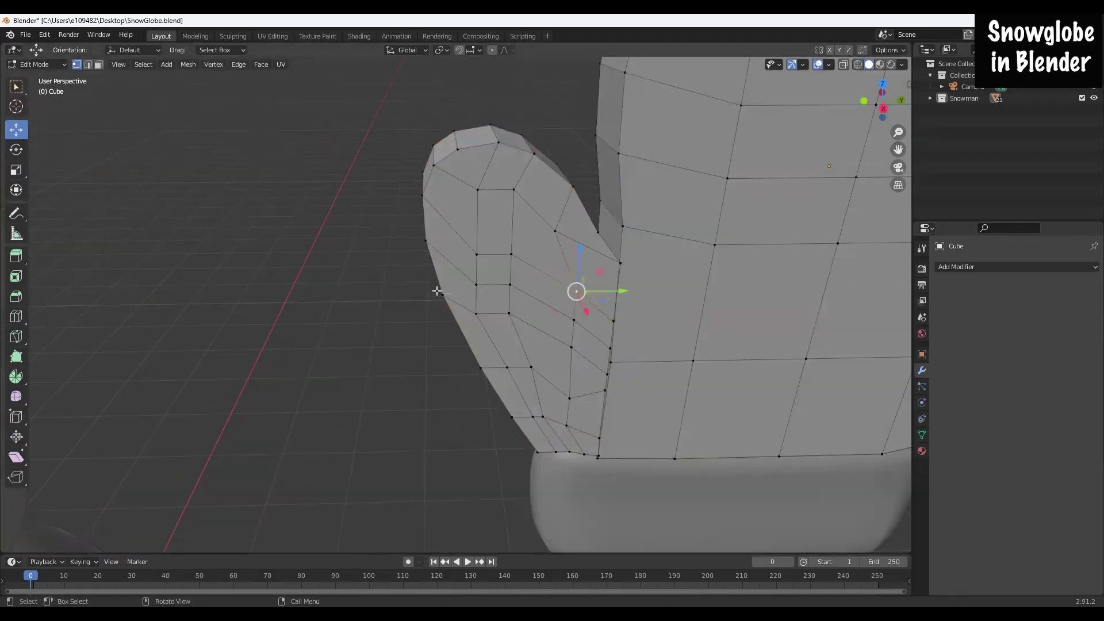
key("ctrl+l")
left_click_drag(575, 305, 551, 305)
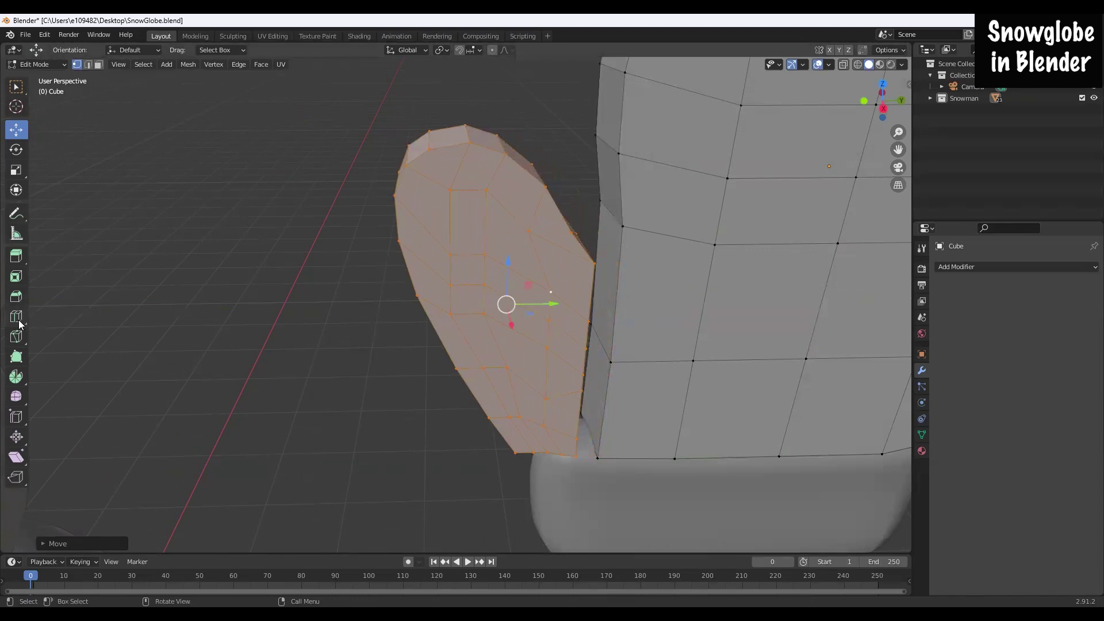
Step: Knife-cut a new edge across the palm's thumb-side face, level with the thumb's upper inner corner
left_click(618, 154)
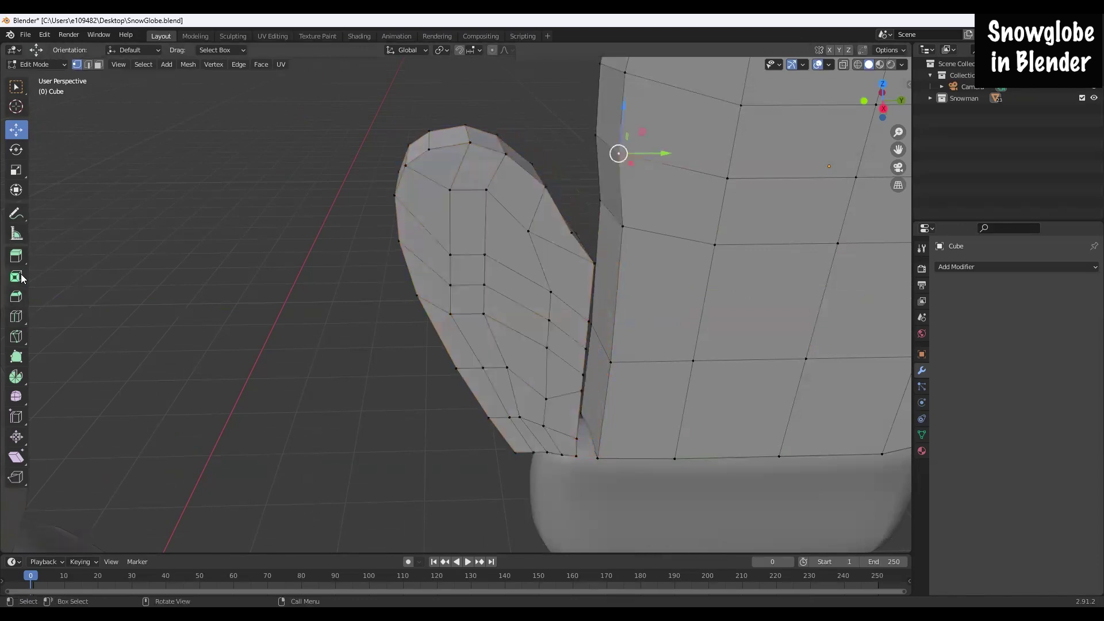
left_click(16, 338)
left_click(601, 203)
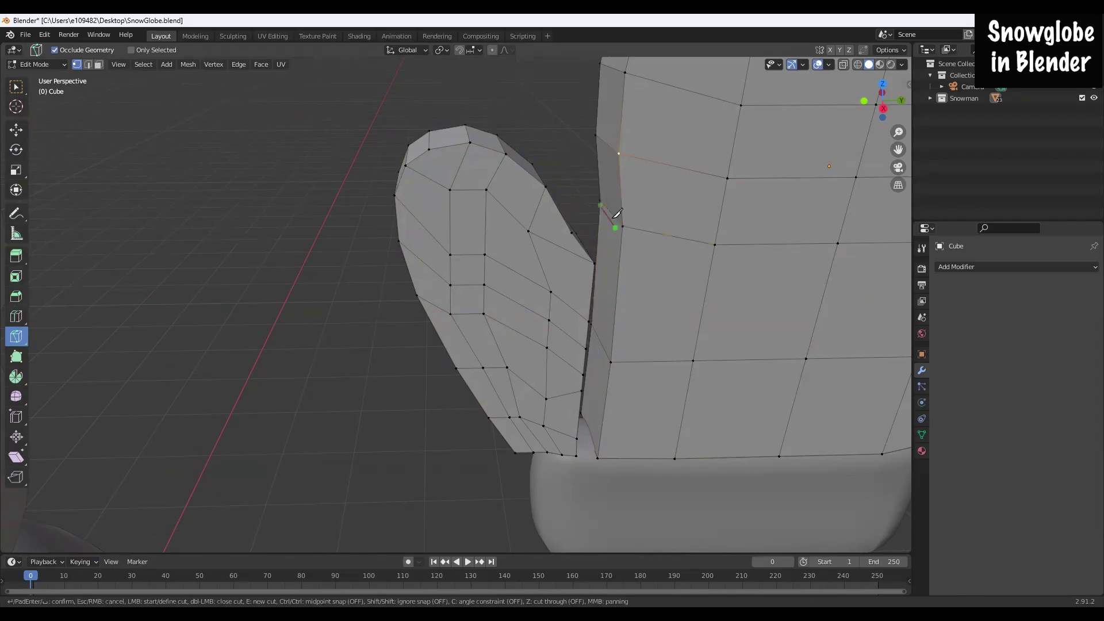
left_click(623, 226)
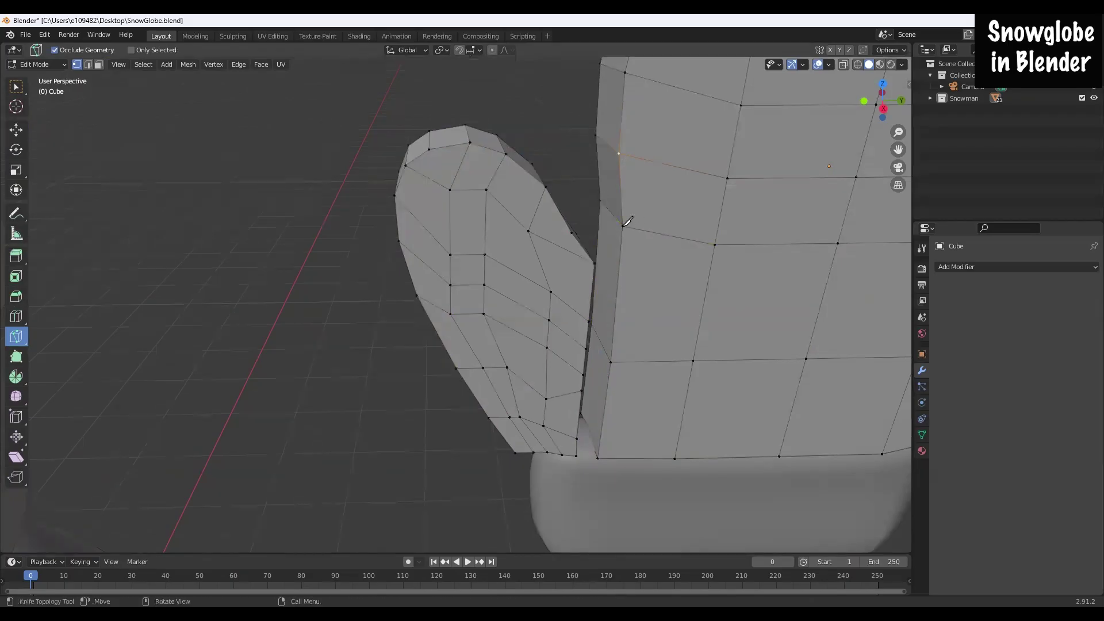
left_click(619, 263)
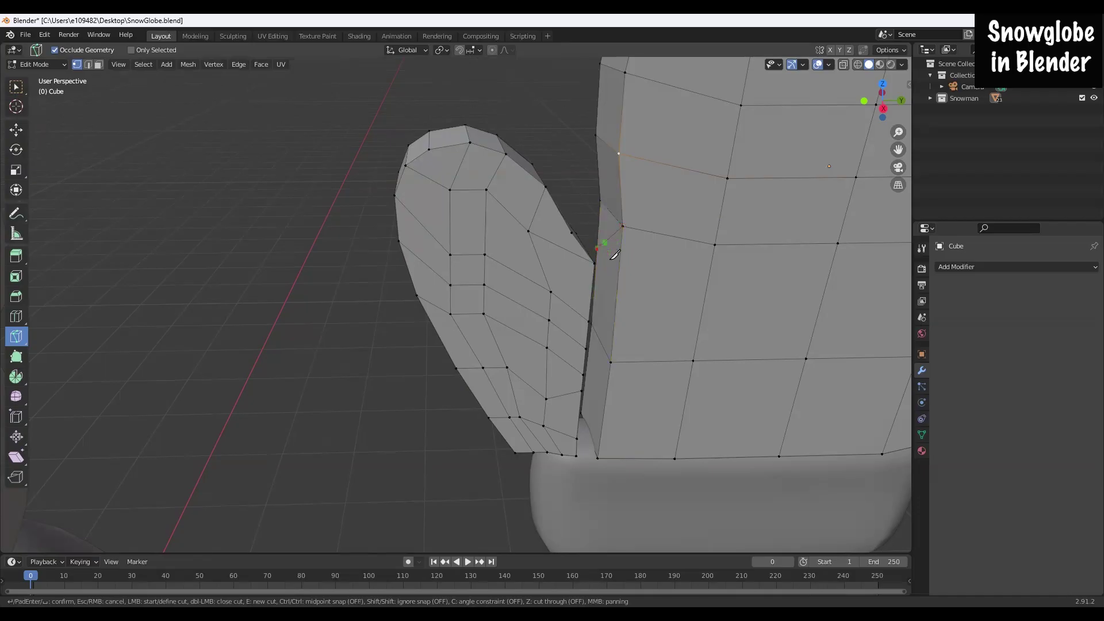
key("Return")
left_click(597, 251)
left_click(619, 269)
left_click(622, 226)
left_click(601, 203)
key("Return")
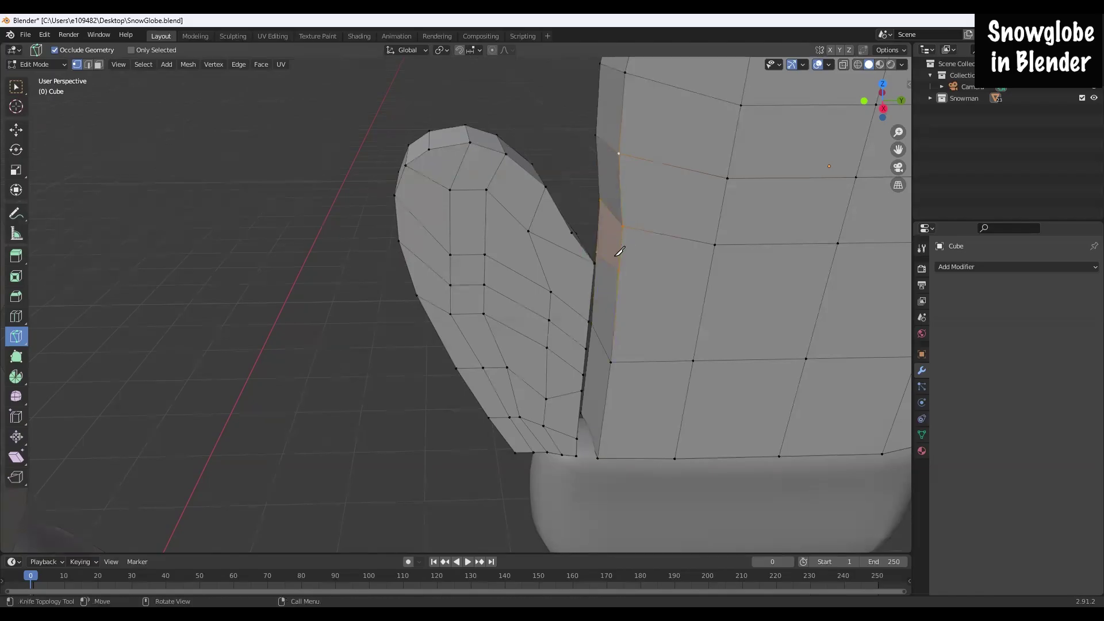
Step: Select the whole linked thumb and move it farther along Y to open a wide gap beside the palm
left_click(17, 91)
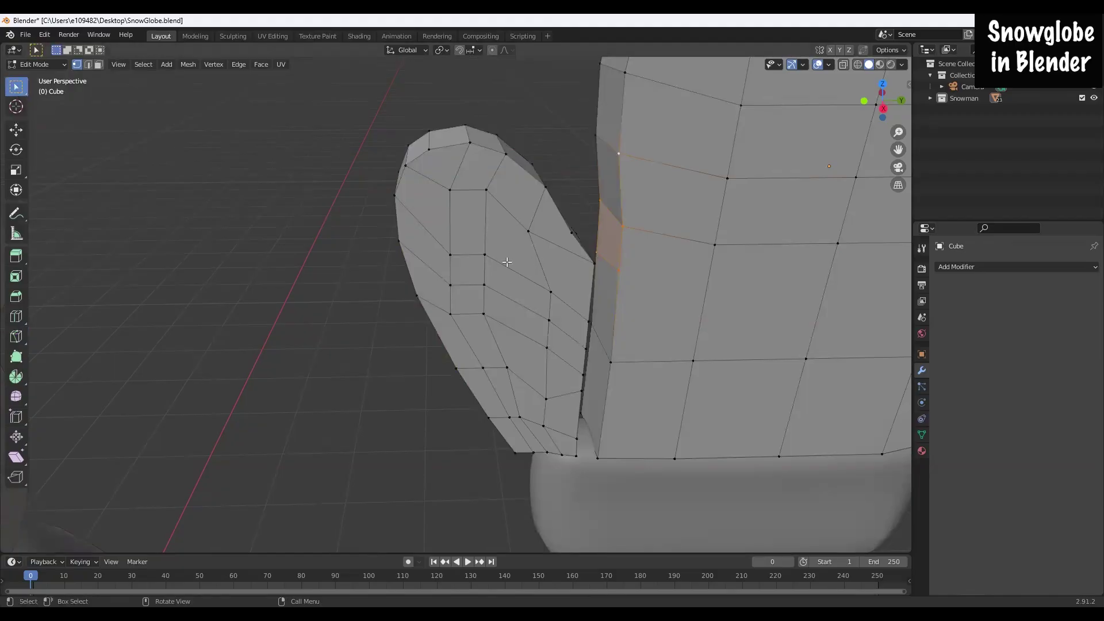
key("l")
key("ctrl+z")
key("l")
left_click(16, 129)
left_click_drag(541, 306, 435, 310)
Step: In face selection, delete the palm's two thumb-side faces below the knife cut
left_click(594, 317)
left_click(98, 66)
left_click(604, 319)
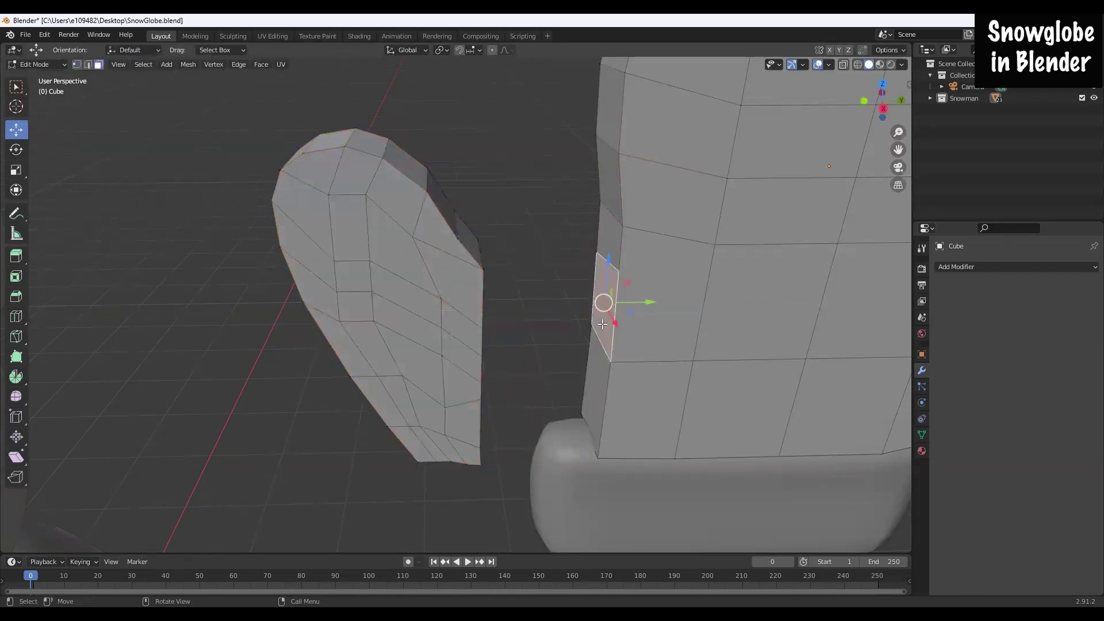
key("x")
left_click(565, 348)
left_click(600, 370)
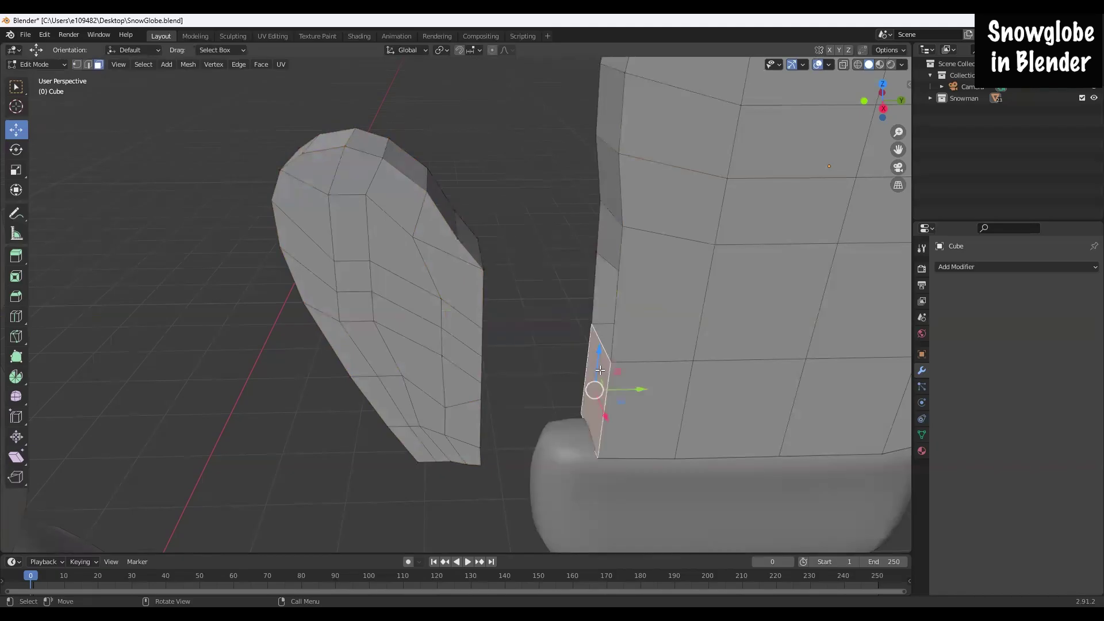
key("x")
left_click(576, 371)
Step: Delete the thumb's faces on the side facing the palm, one by one from its upper inner corner to its lower end
middle_click_drag(546, 402, 549, 317)
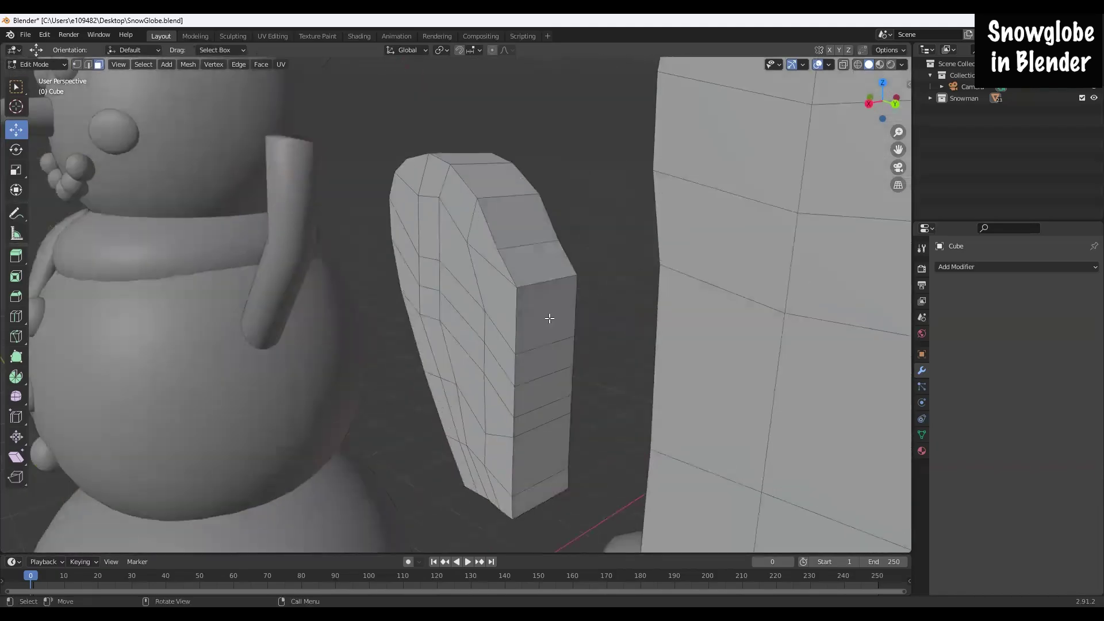
left_click(549, 317)
key("x")
left_click(548, 360)
left_click(544, 366)
key("x")
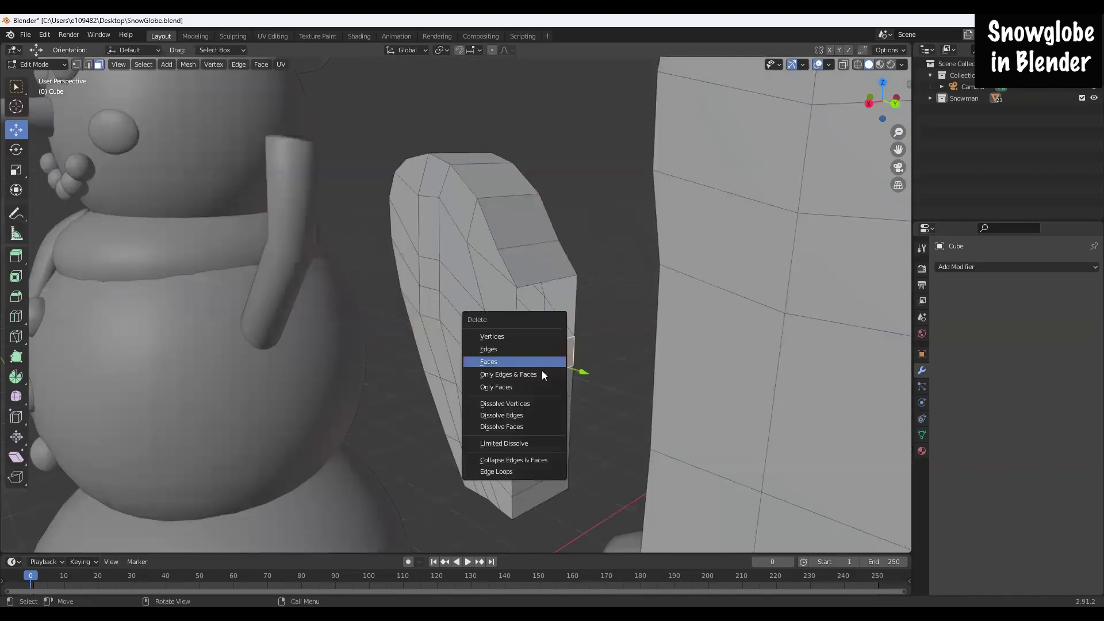
left_click(536, 361)
left_click(530, 386)
key("x")
left_click(529, 386)
left_click(526, 411)
key("x")
left_click(522, 407)
left_click(557, 443)
key("x")
left_click(502, 426)
left_click(543, 487)
key("x")
left_click(521, 467)
mouse_move(614, 451)
middle_mouse_down()
mouse_move(635, 467)
mouse_move(617, 464)
middle_mouse_up()
left_click(505, 494)
middle_click_drag(648, 498, 619, 501)
left_click(605, 502)
left_click(543, 508)
key("x")
left_click(546, 490)
Step: Select the entire opened thumb and move it along Y back against the palm's open side
mouse_move(578, 493)
middle_mouse_down()
mouse_move(615, 505)
mouse_move(598, 500)
middle_mouse_up()
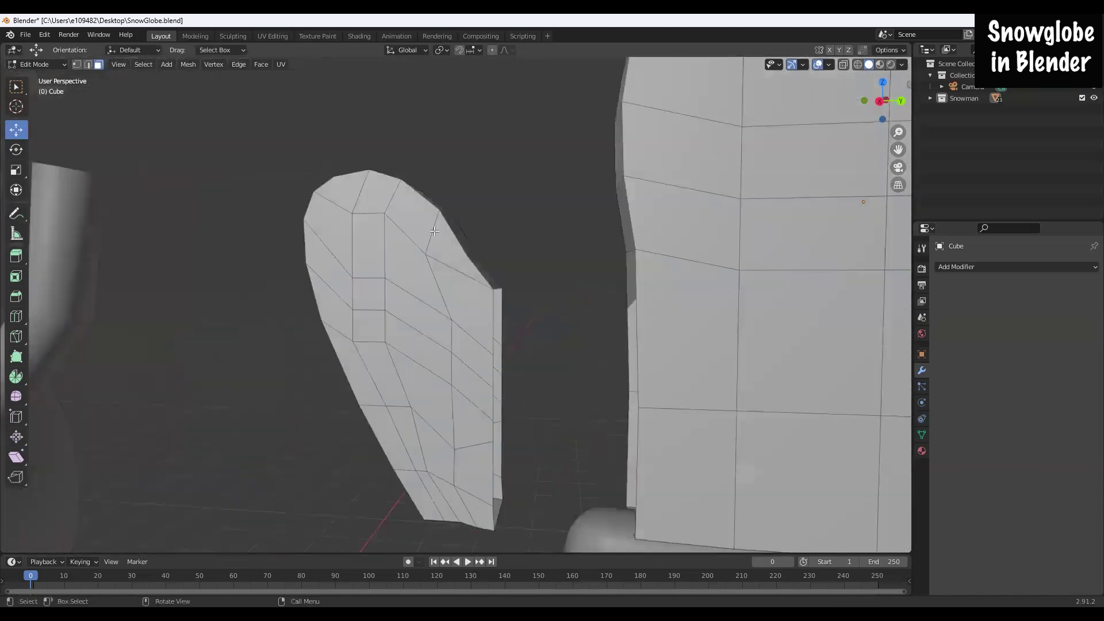
key("l")
scroll(205, 352, "down", 2)
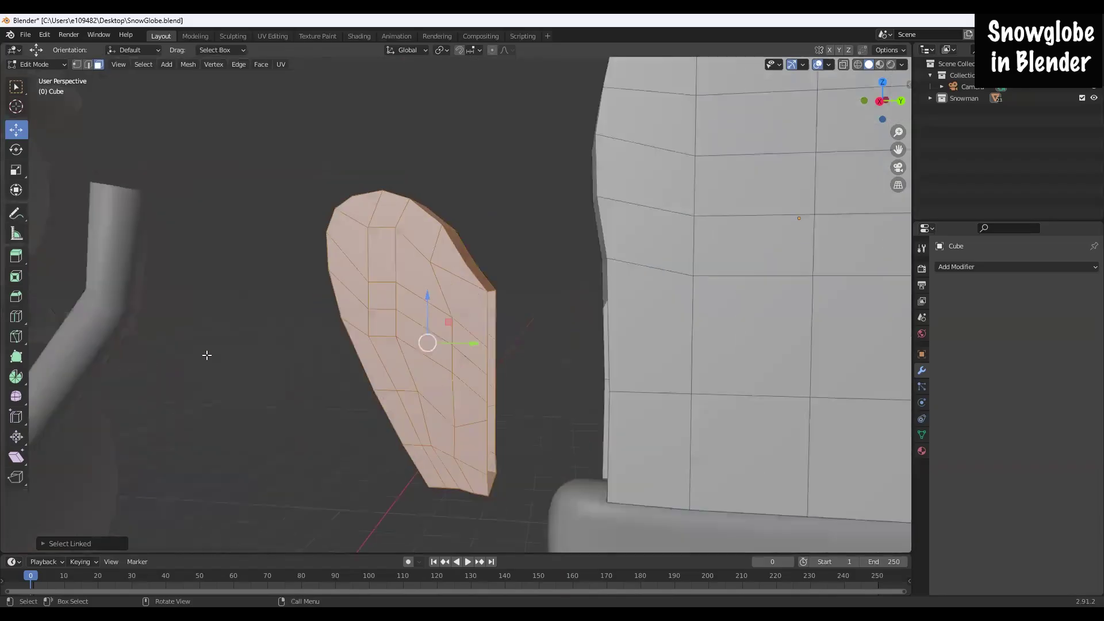
left_click_drag(464, 340, 552, 278)
scroll(608, 420, "up", 1)
scroll(608, 420, "up", 1)
middle_click_drag(607, 420, 608, 109, "shift")
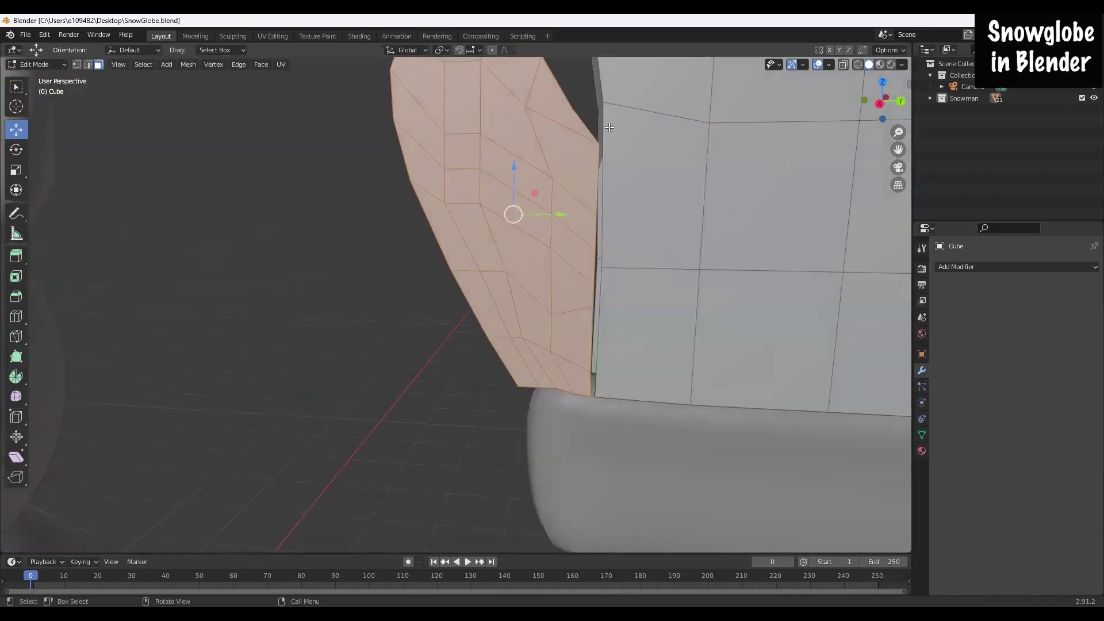
middle_click_drag(609, 128, 609, 128)
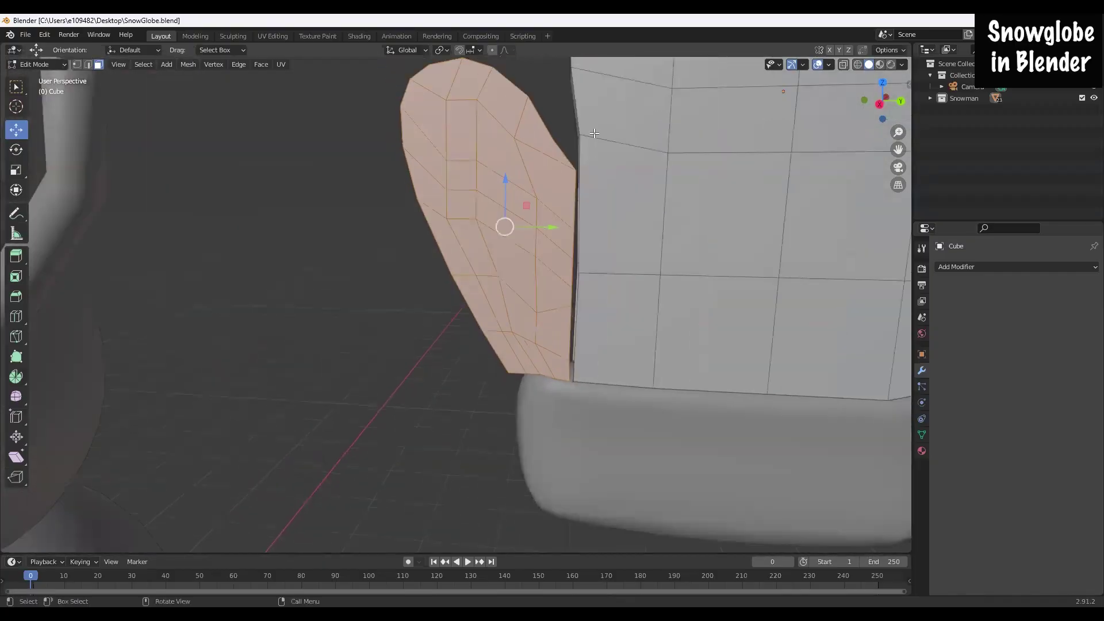
Step: In vertex selection, raise the palm's vertex at the knife cut to line up with the thumb's upper inner corner
left_click(77, 64)
left_click(586, 137)
middle_click_drag(588, 136, 626, 204)
scroll(626, 204, "up", 1)
scroll(598, 181, "up", 2)
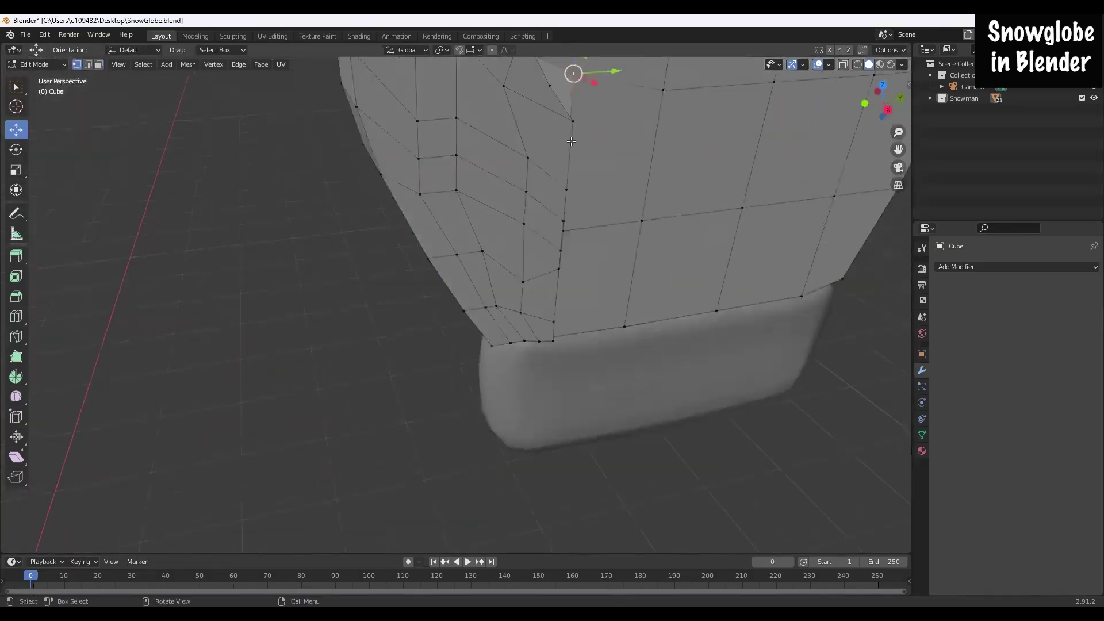
scroll(567, 144, "up", 1)
middle_click_drag(544, 141, 719, 190)
left_click(718, 189)
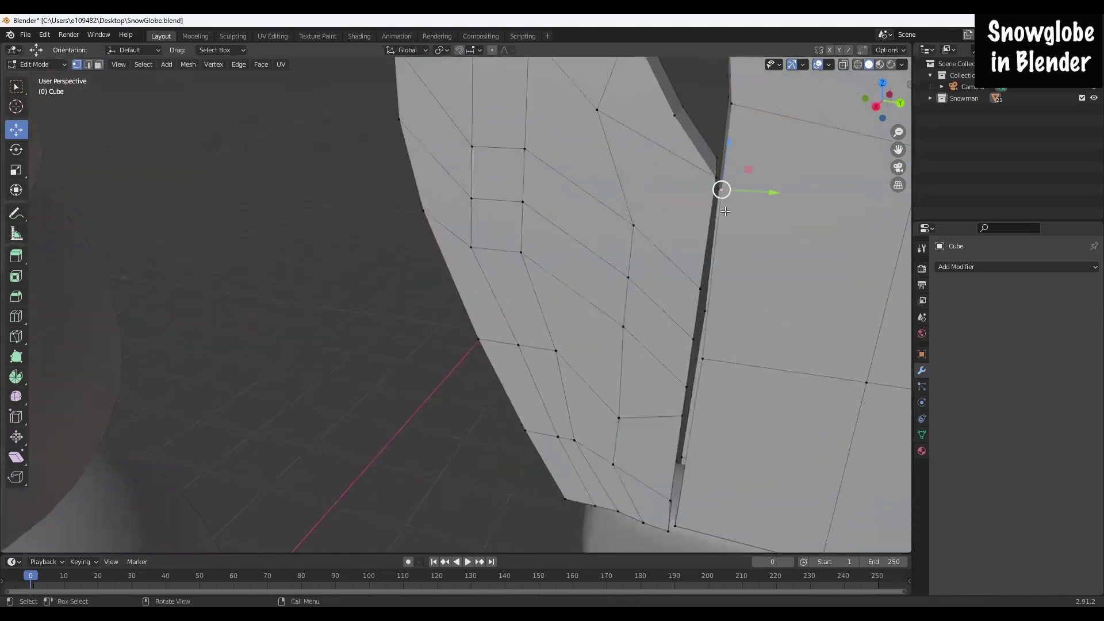
mouse_move(719, 188)
left_mouse_down()
mouse_move(723, 151)
mouse_move(721, 174)
left_mouse_up()
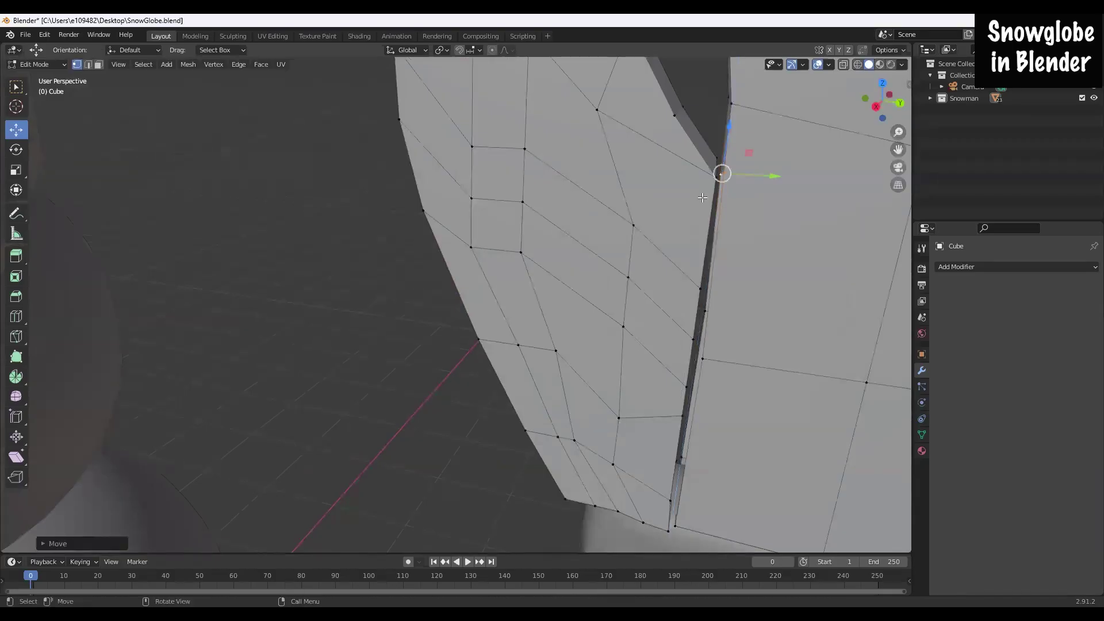
Step: On the mitten's opposite side, reposition the palm's edge vertex at the thumb notch near the thumb's upper corner
middle_click_drag(739, 180, 500, 227)
scroll(475, 224, "up", 4)
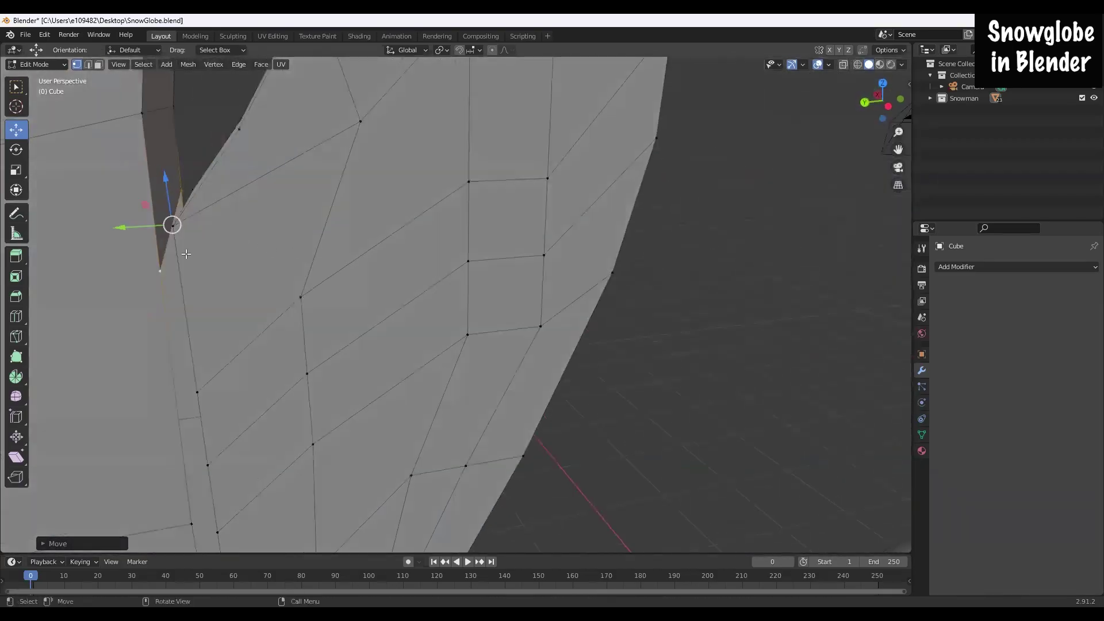
left_click_drag(172, 224, 156, 245)
mouse_move(167, 254)
middle_mouse_down()
mouse_move(195, 267)
mouse_move(177, 254)
mouse_move(170, 197)
mouse_move(159, 254)
middle_mouse_up()
left_click_drag(152, 254, 154, 245)
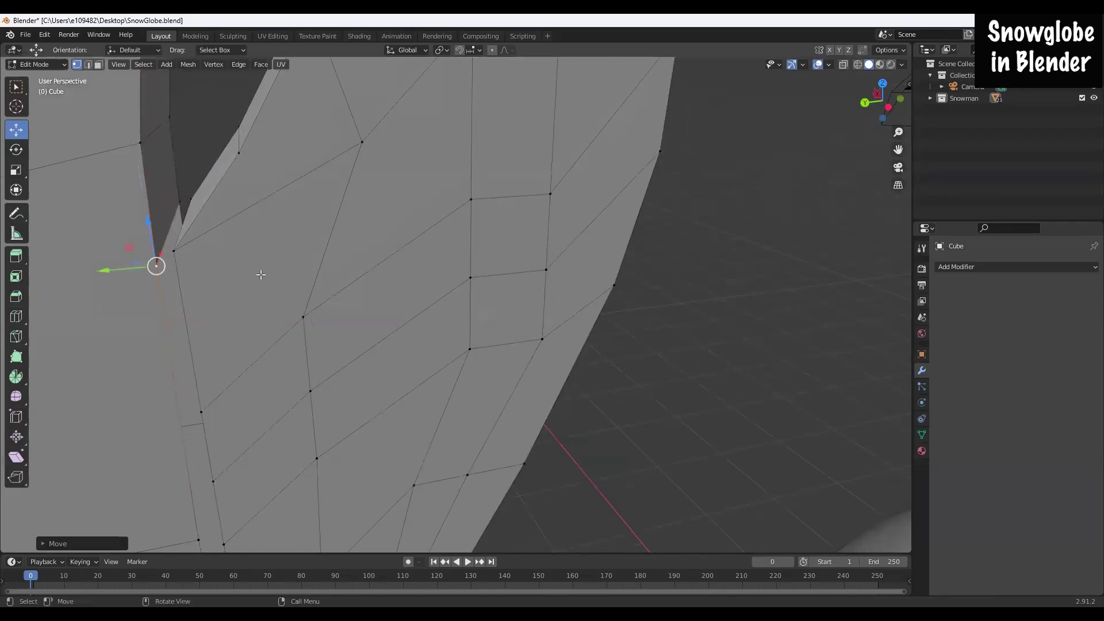
Step: Select the entire linked thumb mesh and nudge it along Y toward the palm's open side to close the gap
left_click(733, 283)
left_click(88, 64)
key("l")
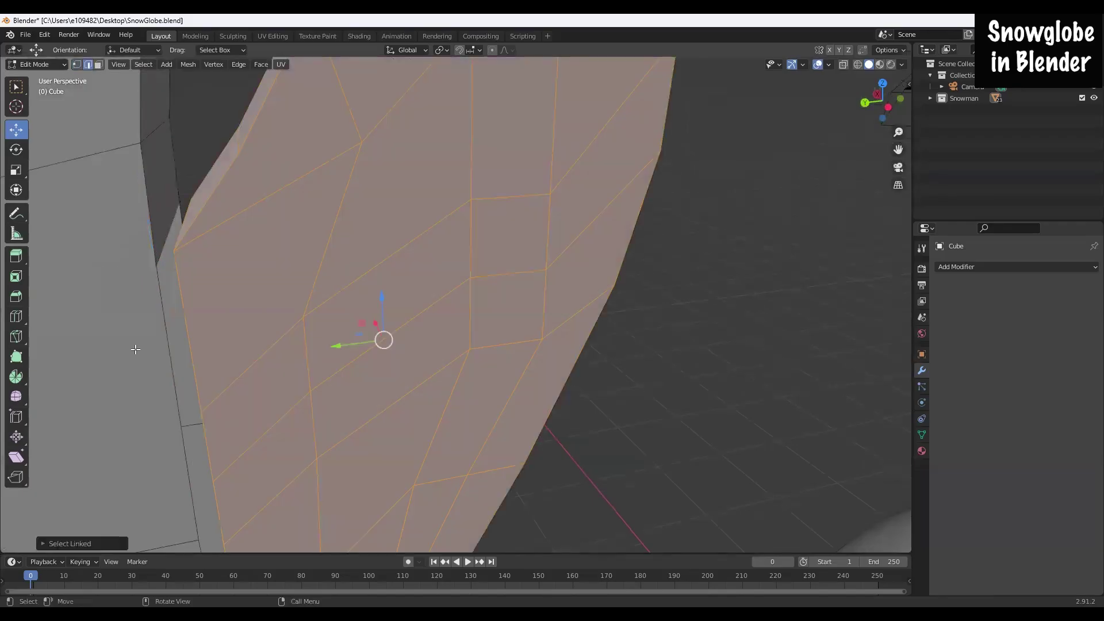
left_click_drag(325, 347, 318, 347)
middle_click_drag(561, 420, 576, 187)
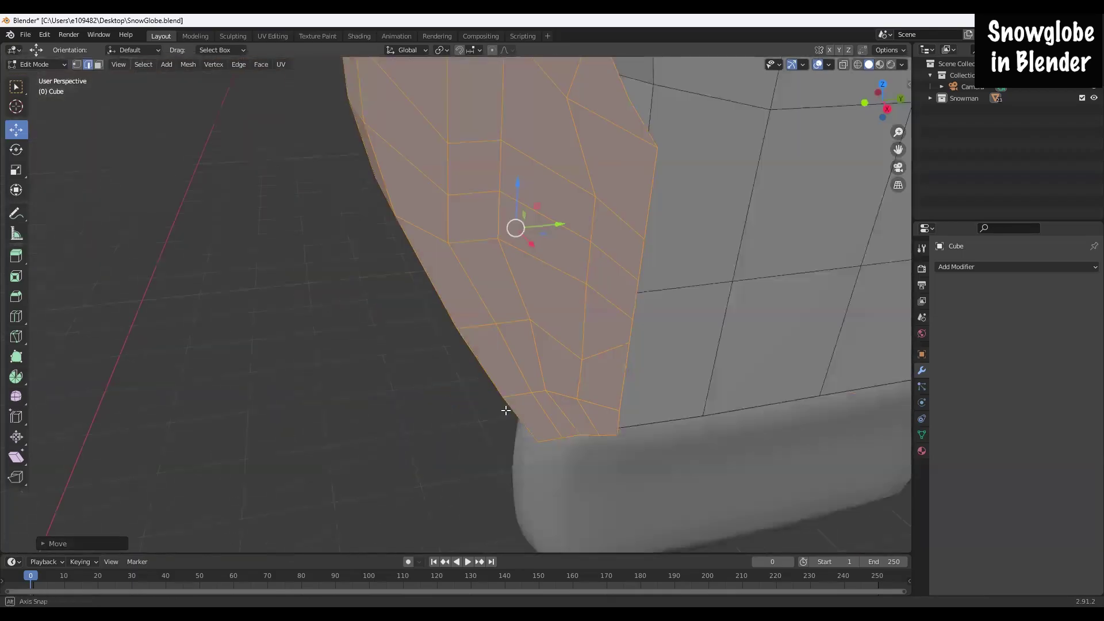
middle_click_drag(505, 410, 694, 402)
key("1")
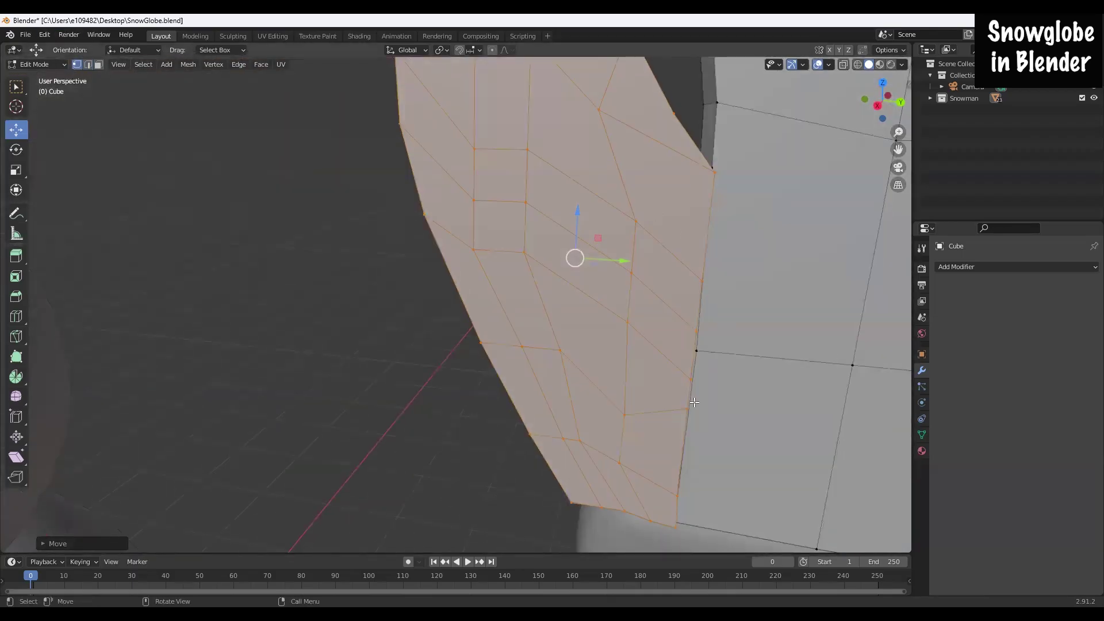
middle_click_drag(760, 519, 693, 497)
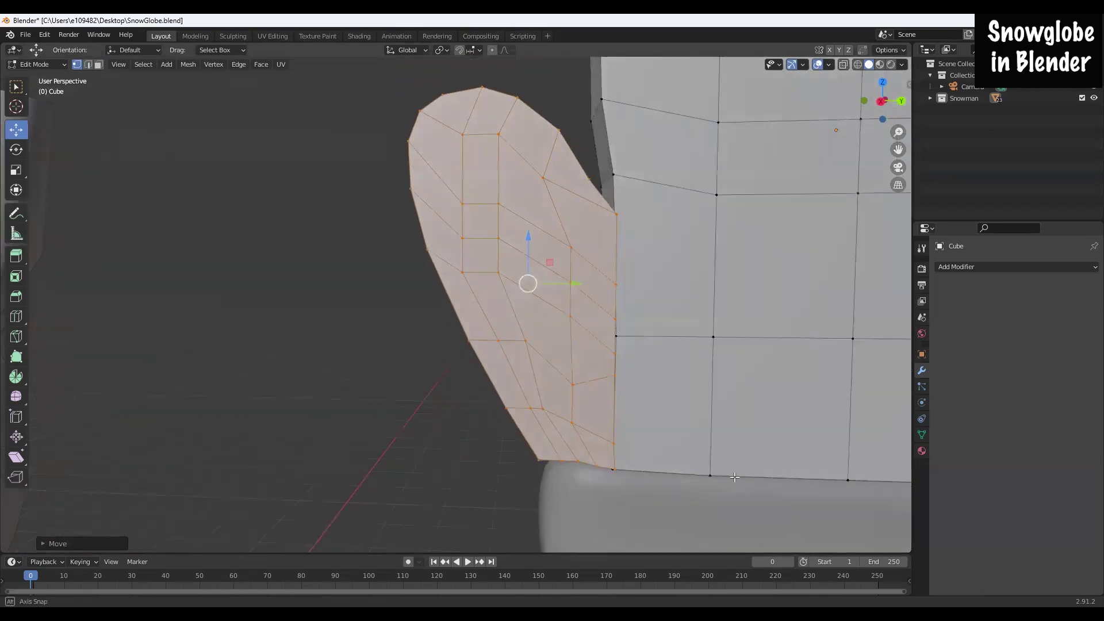
Step: Add two horizontal loop cuts across the lower palm, sliding each level with one of the thumb's lower inner-edge vertices
left_click(16, 86)
left_click(378, 274)
key("ctrl+r")
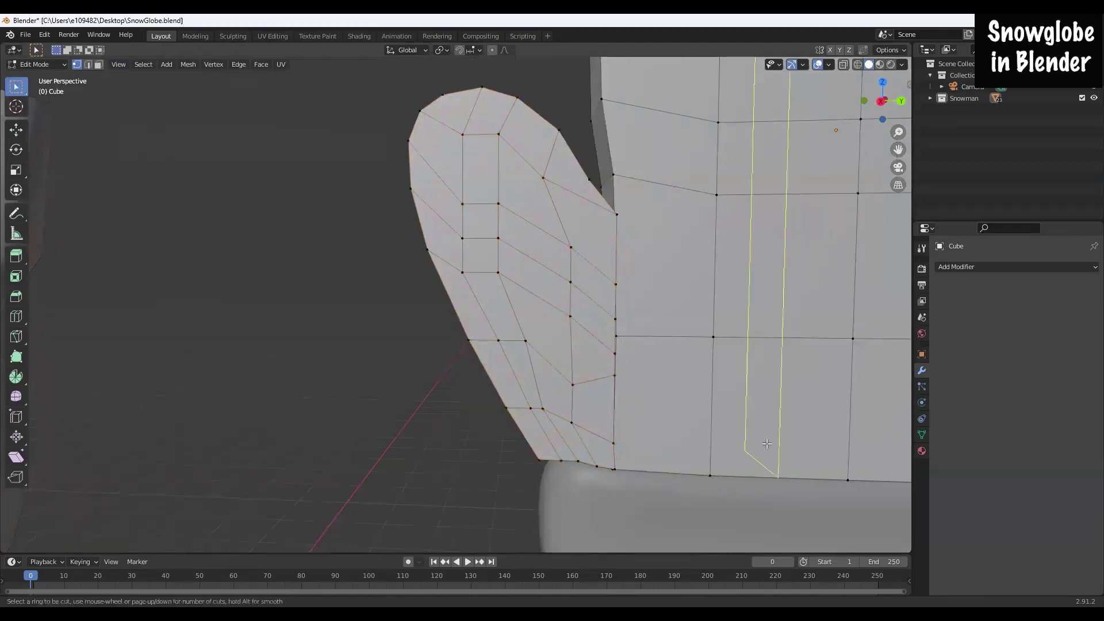
left_click(621, 415)
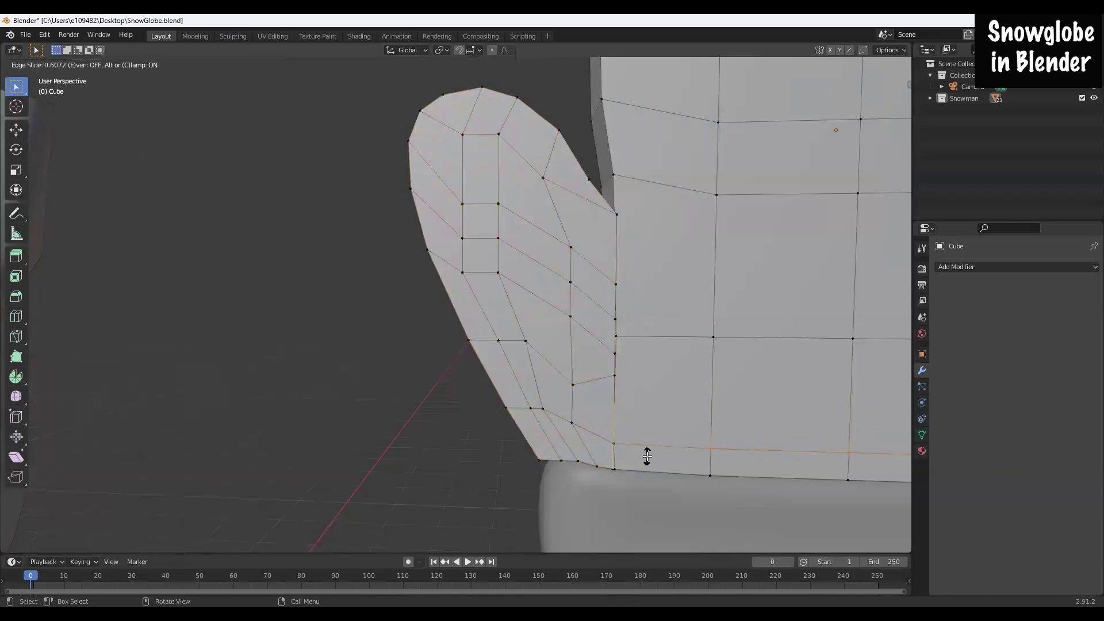
left_click(645, 453)
key("ctrl+r")
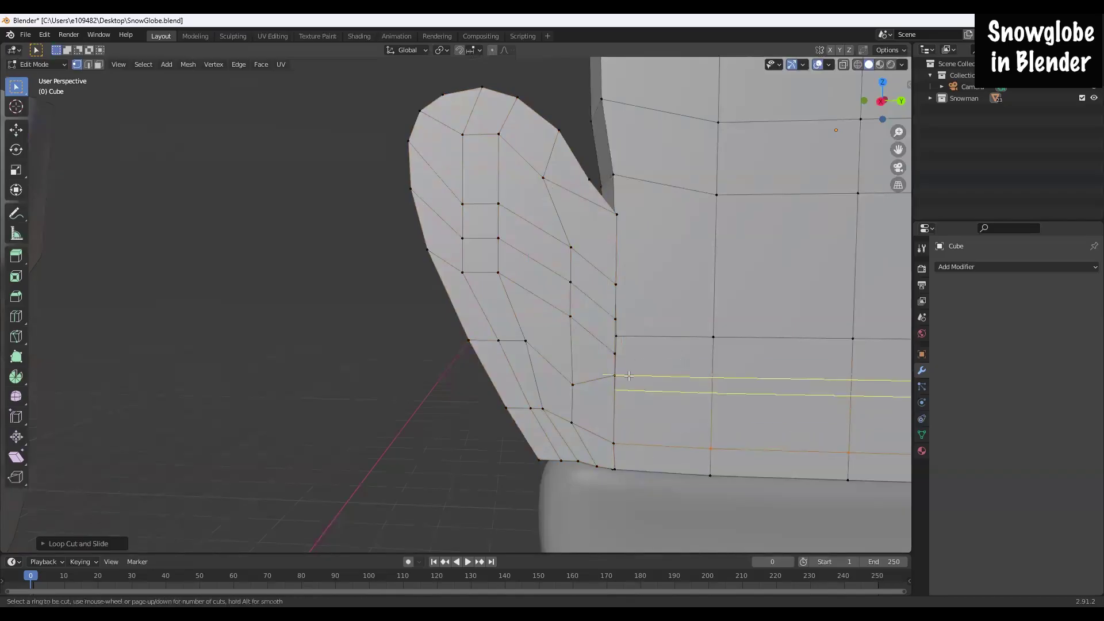
left_click(631, 383)
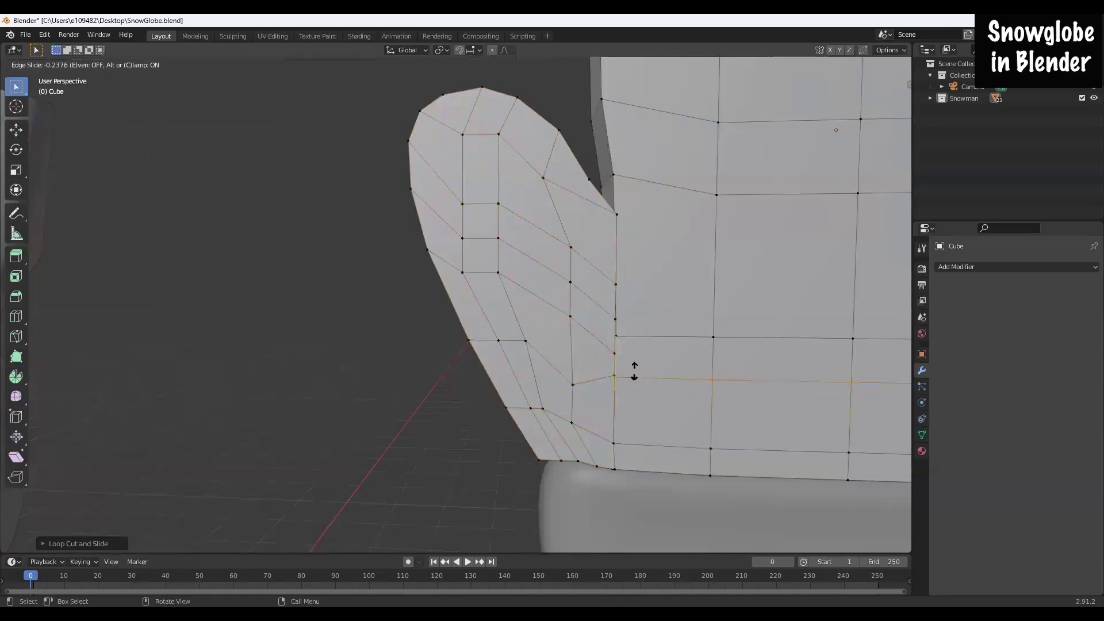
left_click(670, 372)
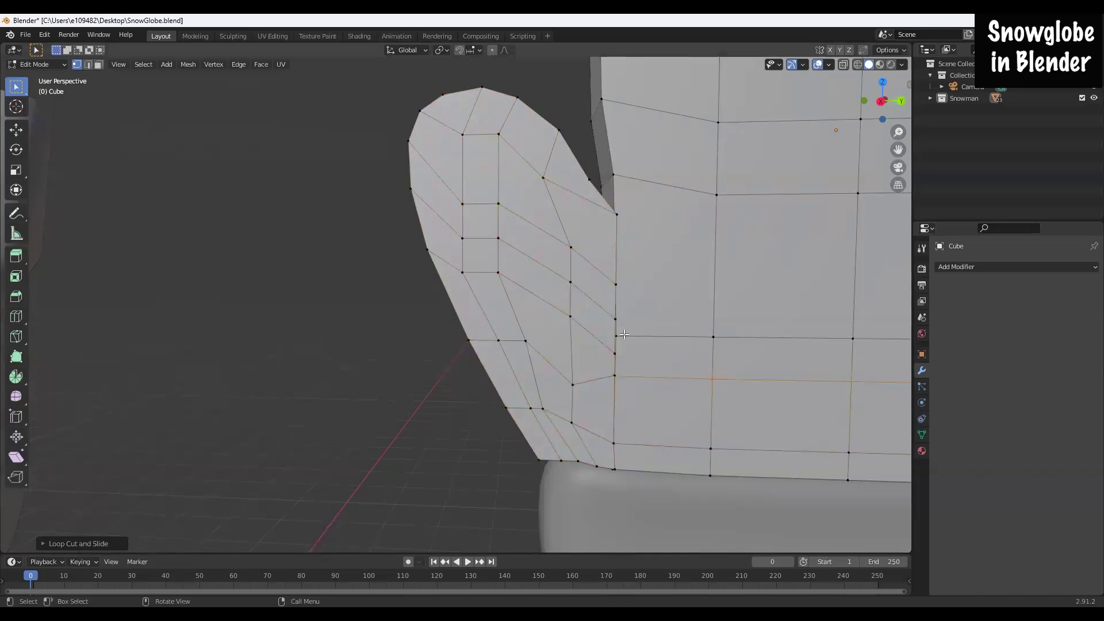
Step: On the mitten's opposite side, move the thumb's middle inner-edge vertices vertically to line up with the palm's horizontal edges
middle_click_drag(468, 505, 713, 357)
middle_click_drag(249, 362, 195, 395)
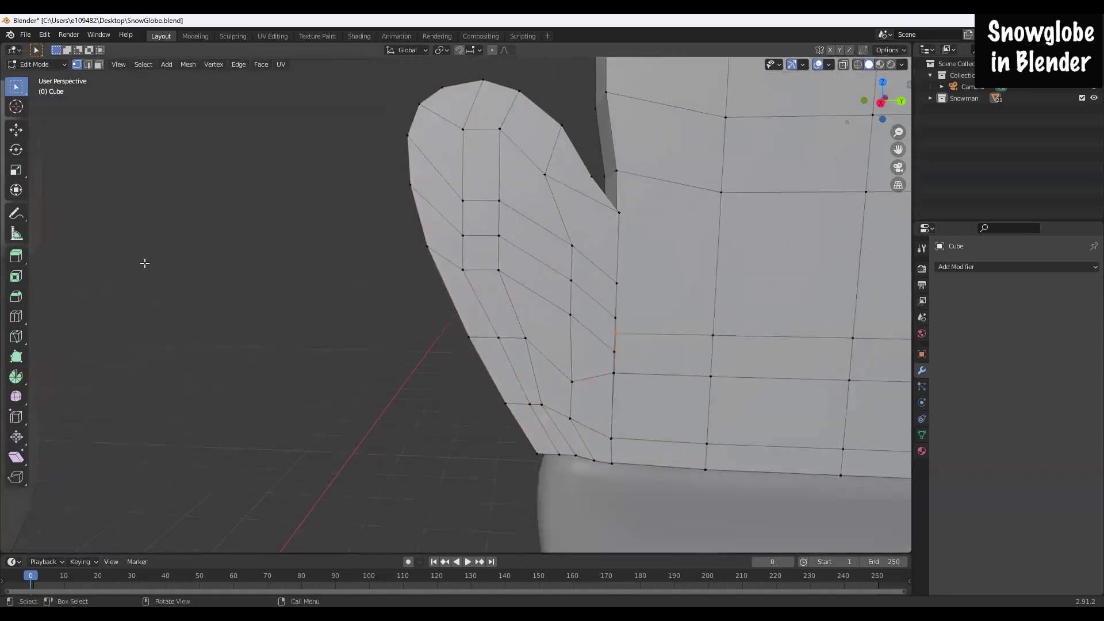
middle_click_drag(609, 352, 2, 190)
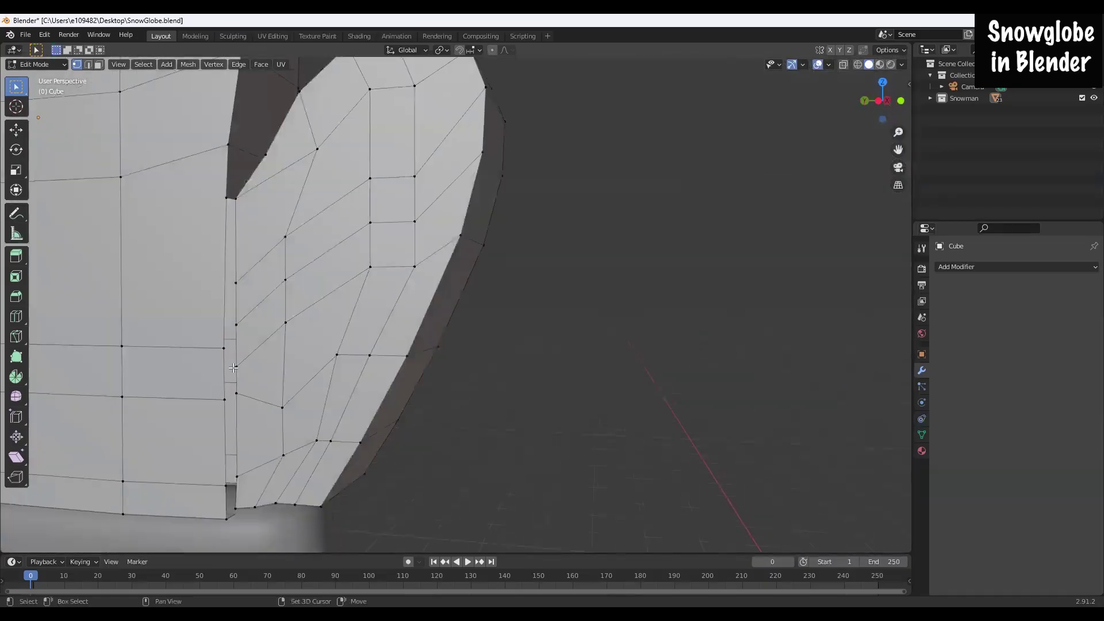
left_click(16, 129)
left_click(233, 368)
middle_click_drag(460, 416, 130, 433)
left_click_drag(622, 323, 620, 326)
middle_click_drag(621, 325, 232, 361)
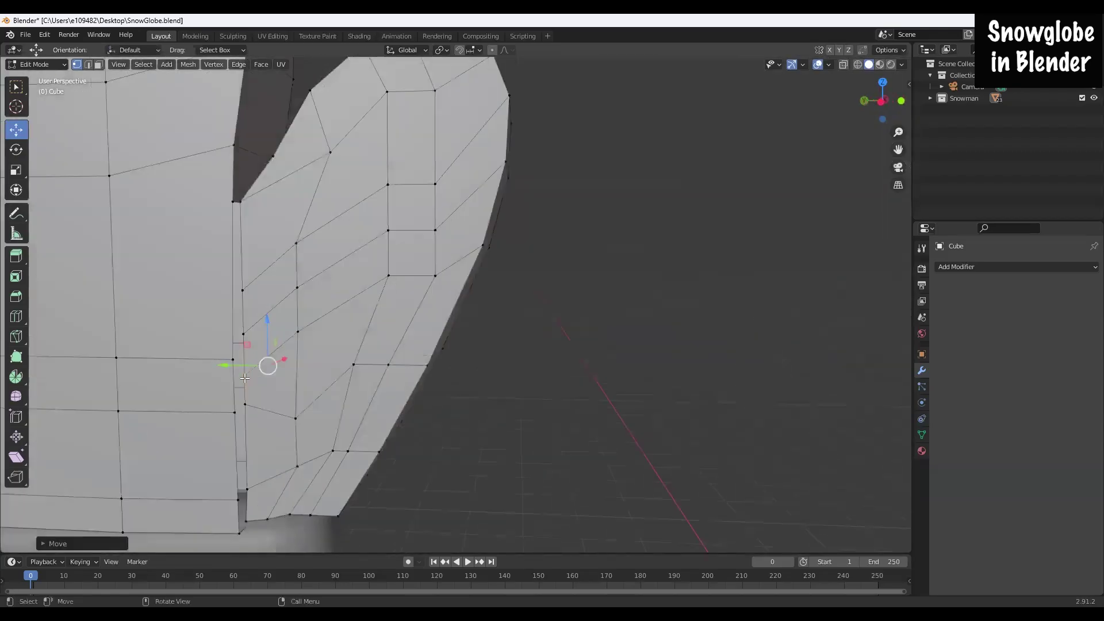
left_click(244, 378)
left_click_drag(243, 349, 242, 333)
left_click(243, 406)
left_click_drag(242, 375, 241, 387)
Step: Lower the thumb's two lowest inner-edge vertices on that side to match the palm's bottom loop and lower edge
left_click(243, 488)
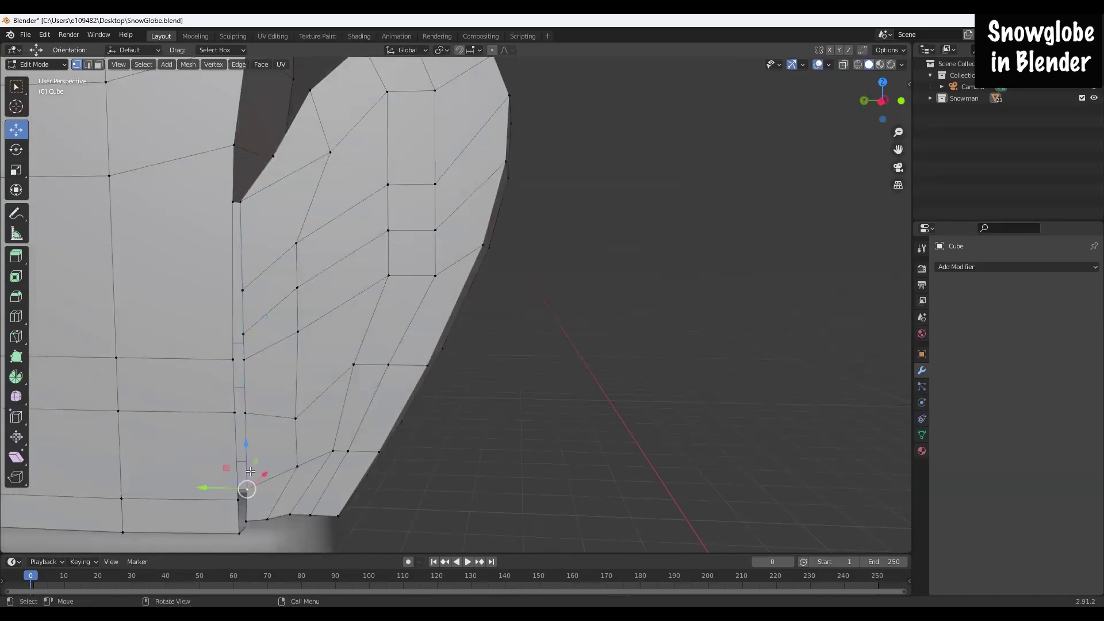
left_click_drag(247, 475, 247, 503)
left_click(244, 522)
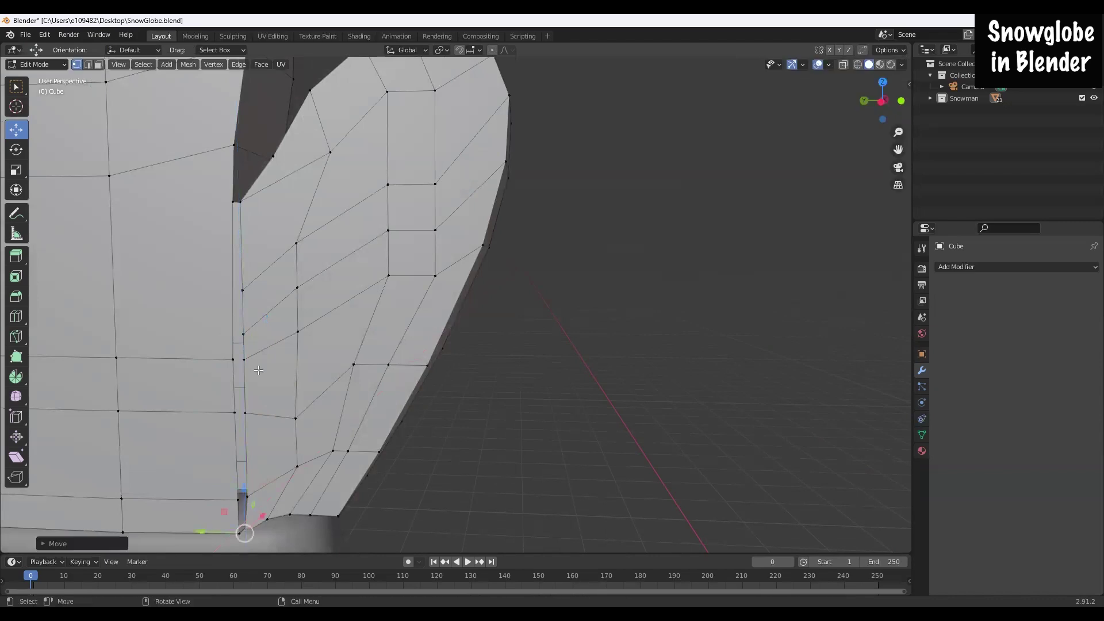
Step: Raise the thumb's upper inner-edge vertices to space them more evenly below the notch on both sides of the mitten
left_click(240, 335)
left_click_drag(240, 307, 244, 270)
middle_click_drag(243, 270, 614, 280)
left_click_drag(612, 274, 696, 284)
left_click(257, 331)
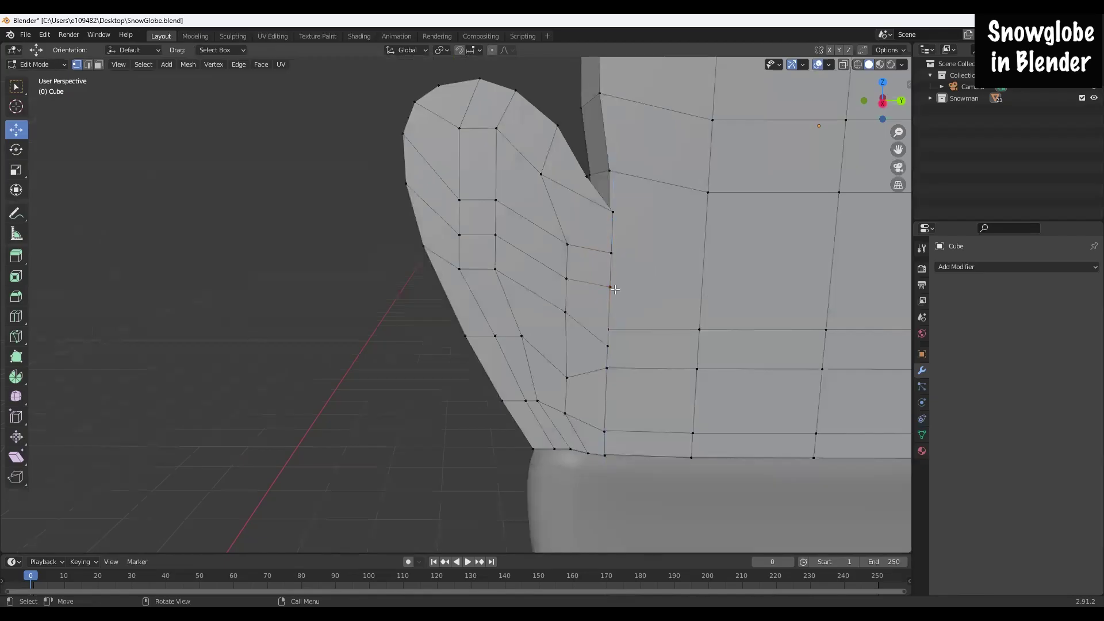
Step: Add two horizontal loop cuts across the palm below the notch, level with the thumb's two upper inner-edge vertices
key("ctrl+r")
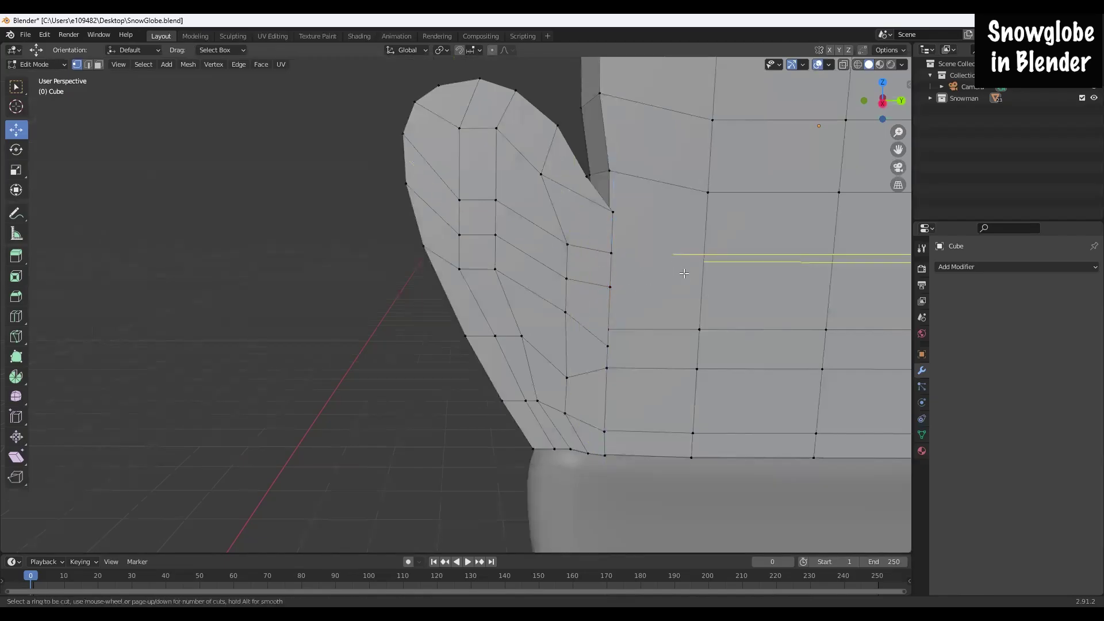
left_click(689, 276)
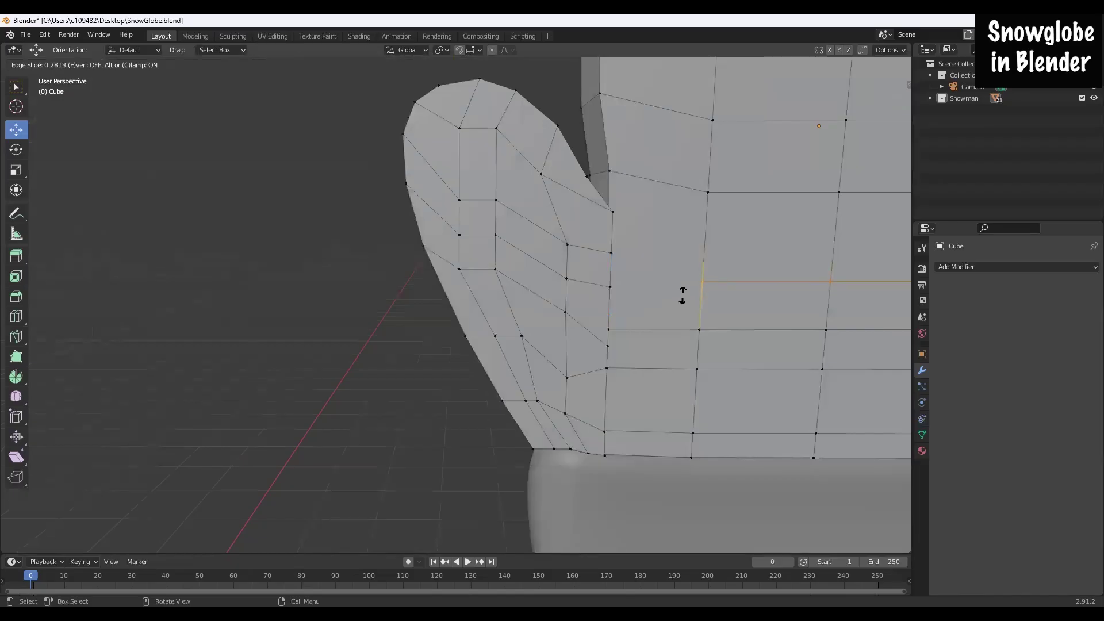
left_click(683, 296)
key("ctrl+r")
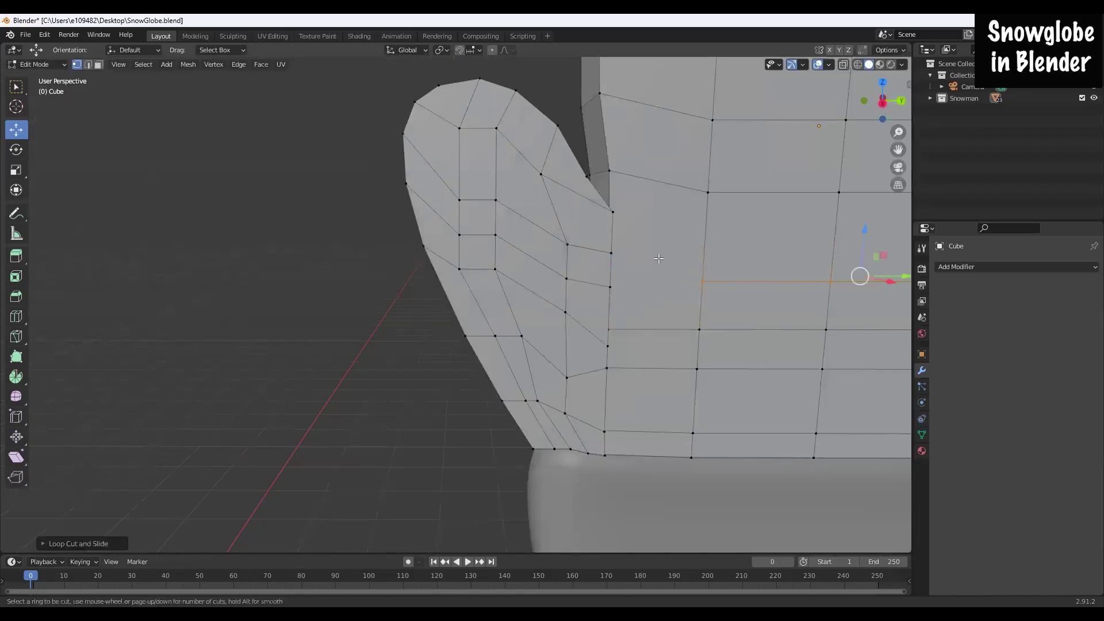
left_click(727, 233)
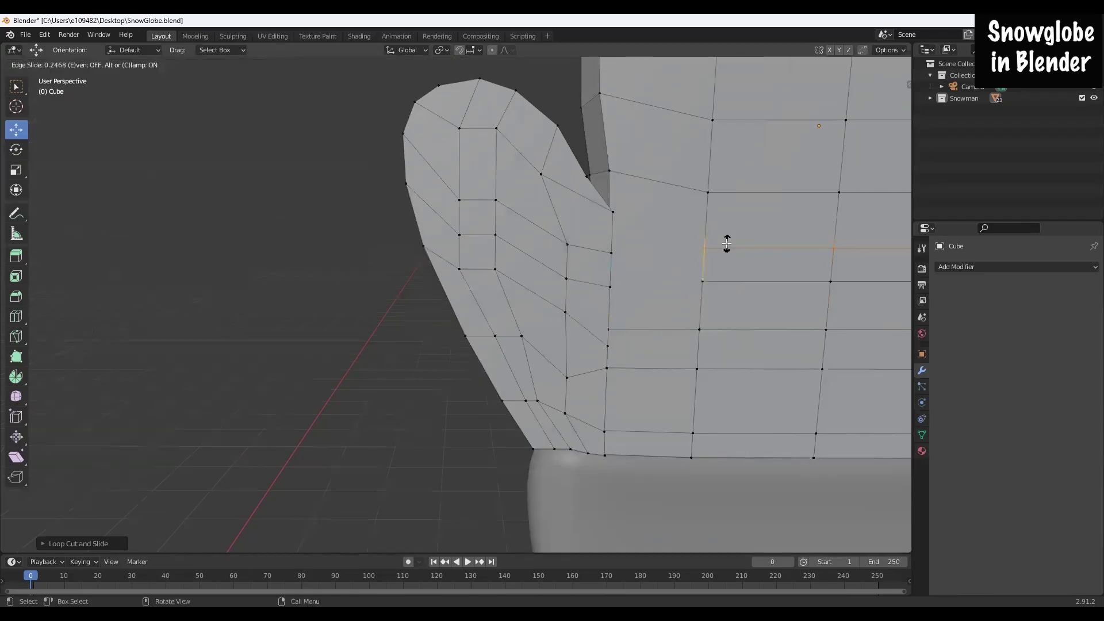
left_click(727, 244)
Step: On the mitten's opposite side, knife-cut an edge from the palm's notch corner to the end of the upper new loop
middle_click_drag(291, 328, 443, 339)
left_click(16, 336)
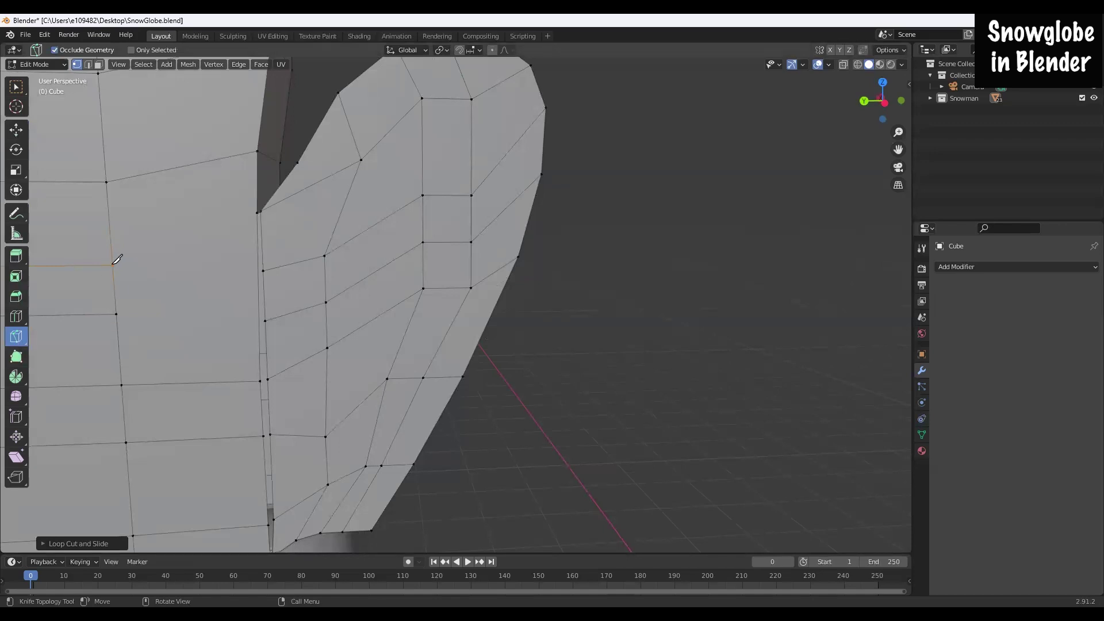
left_click(257, 213)
left_click(113, 265)
left_click(107, 182)
left_click(257, 151)
left_click(257, 212)
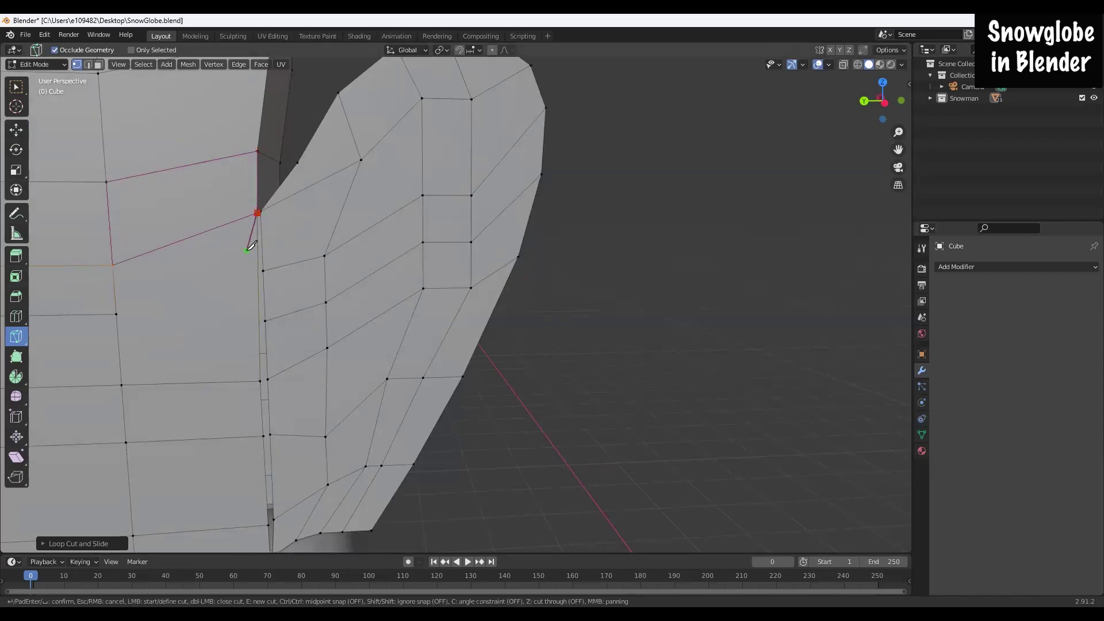
key("Return")
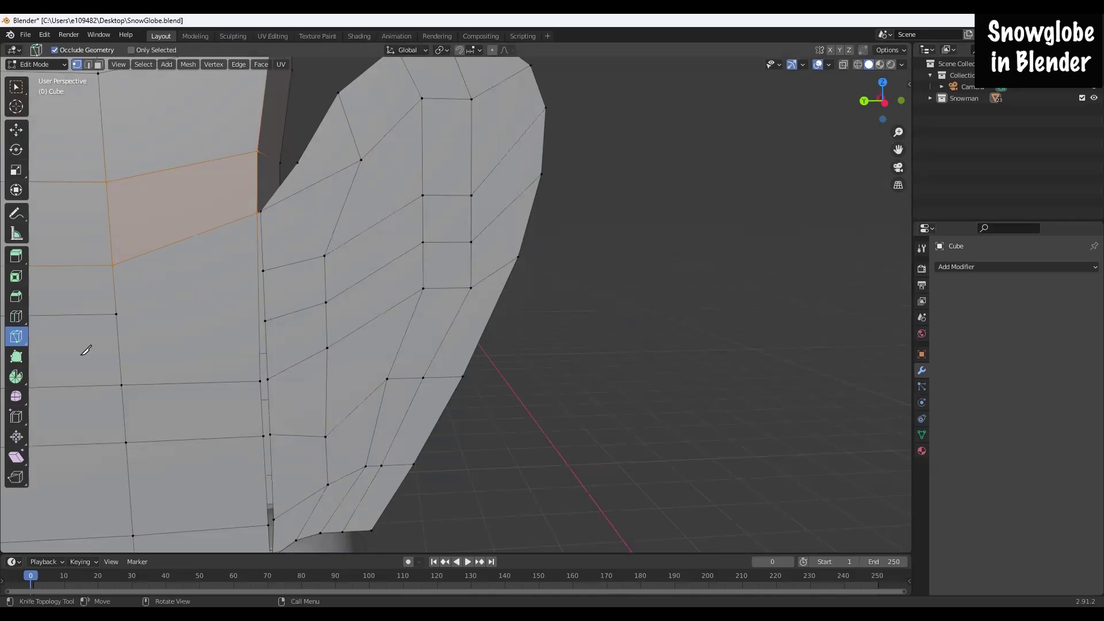
Step: Knife-cut an edge from the end of the lower new loop across to the palm's open side
left_click(116, 314)
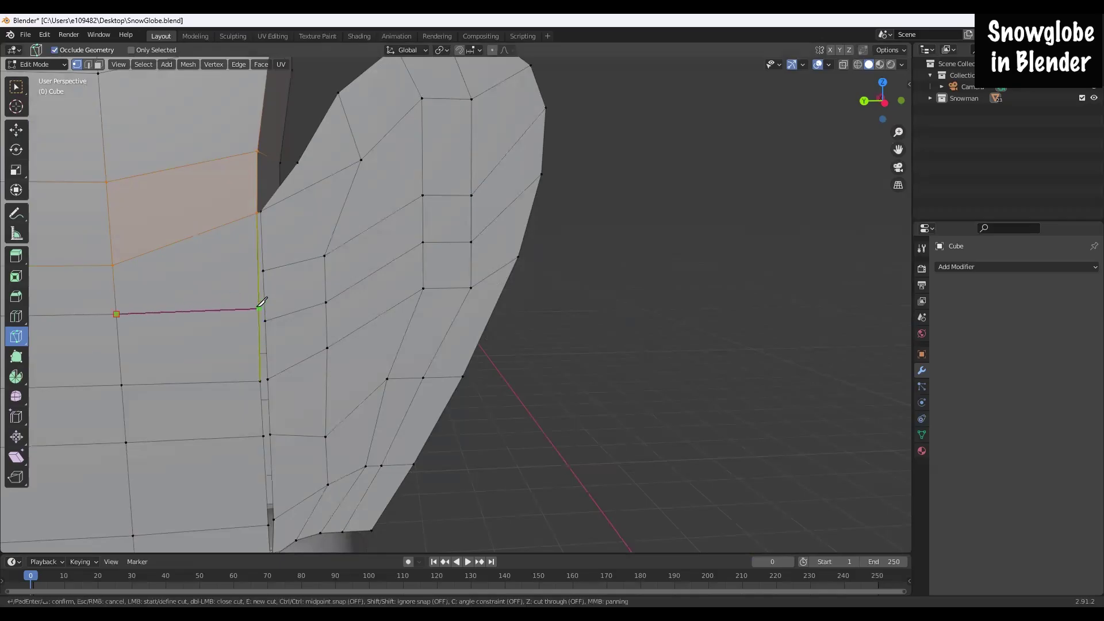
left_click(259, 307)
left_click(260, 381)
left_click(121, 384)
left_click(116, 314)
key("Return")
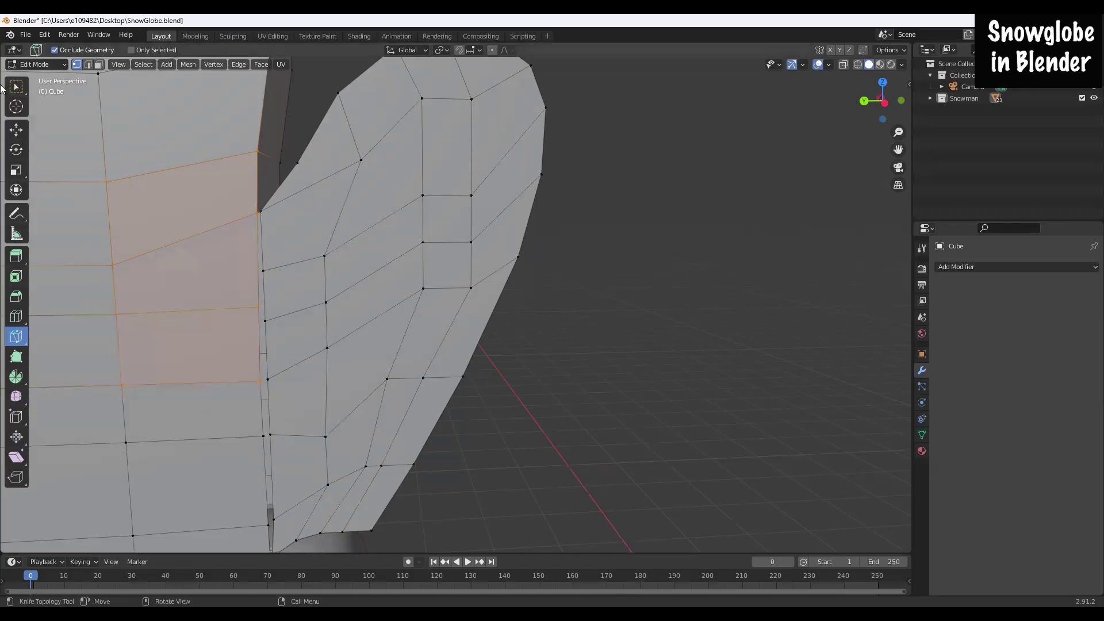
Step: Clear the selection and lower the new cut's vertex on the palm's open side to align with the thumb's adjacent vertex
left_click(16, 130)
key("alt+a")
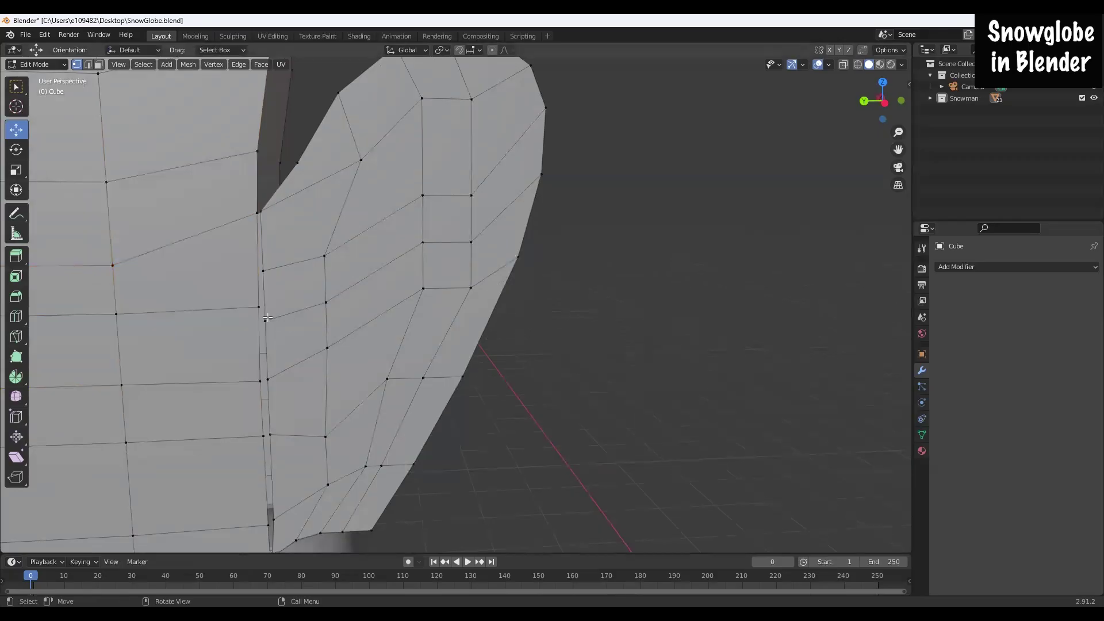
left_click(260, 307)
left_click_drag(257, 285, 257, 299)
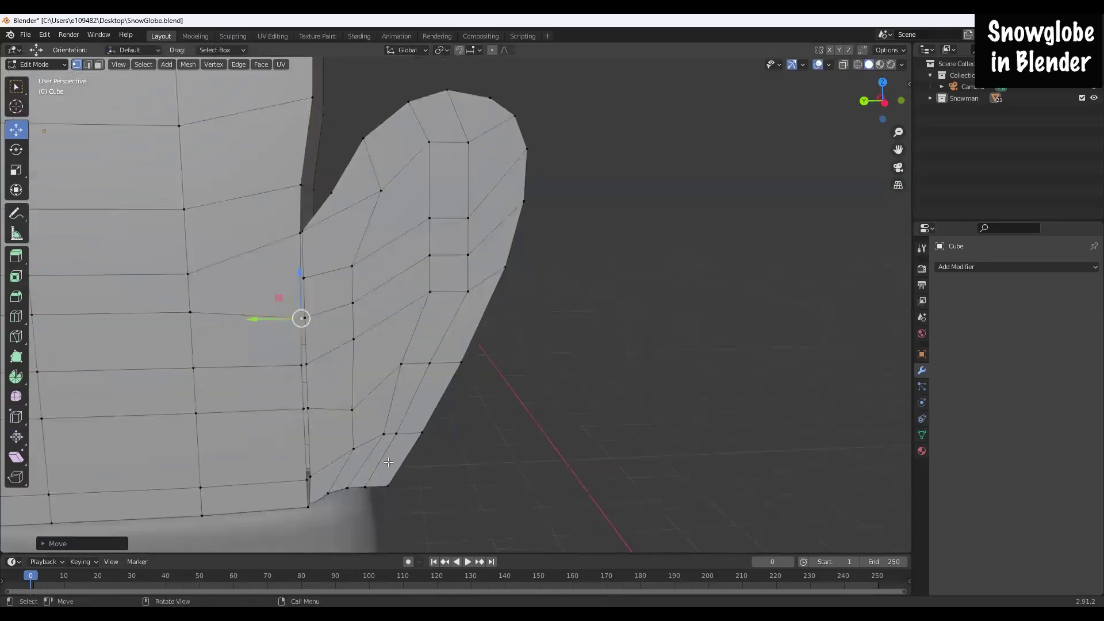
Step: Select the entire linked thumb from the mitten's other side and move it along Y slightly away from the palm
middle_click_drag(446, 473, 126, 464)
scroll(661, 299, "up", 1)
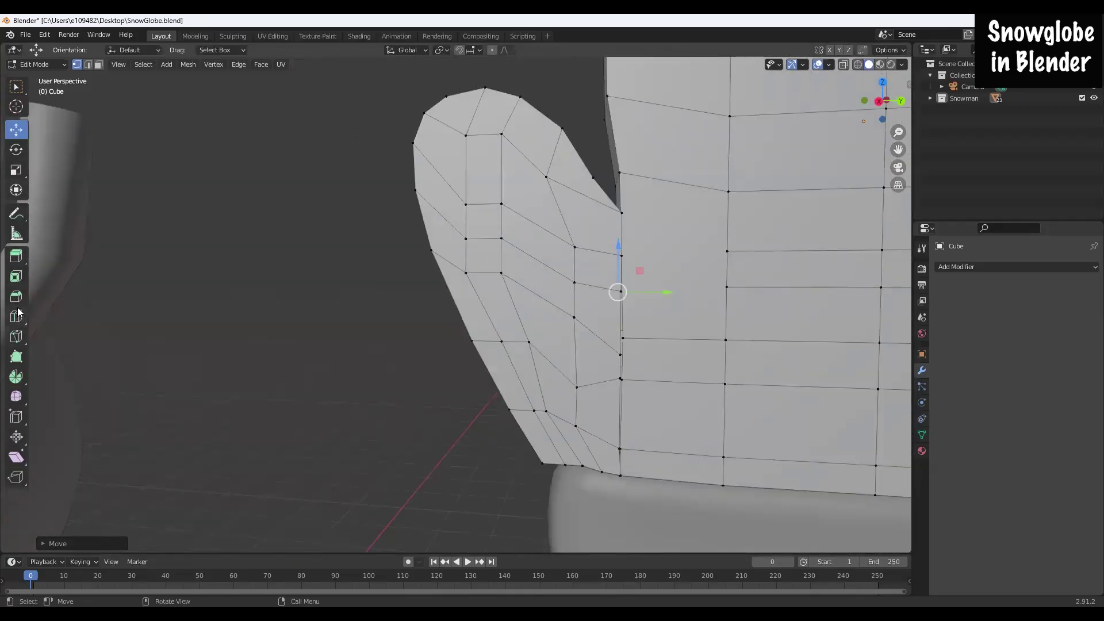
left_click(16, 337)
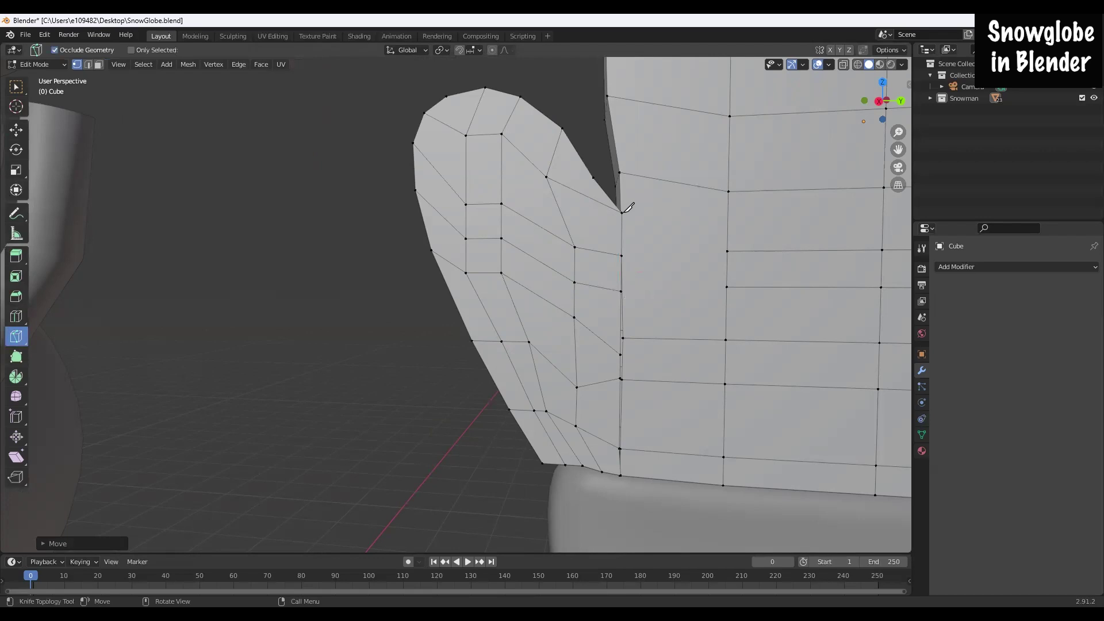
key("w")
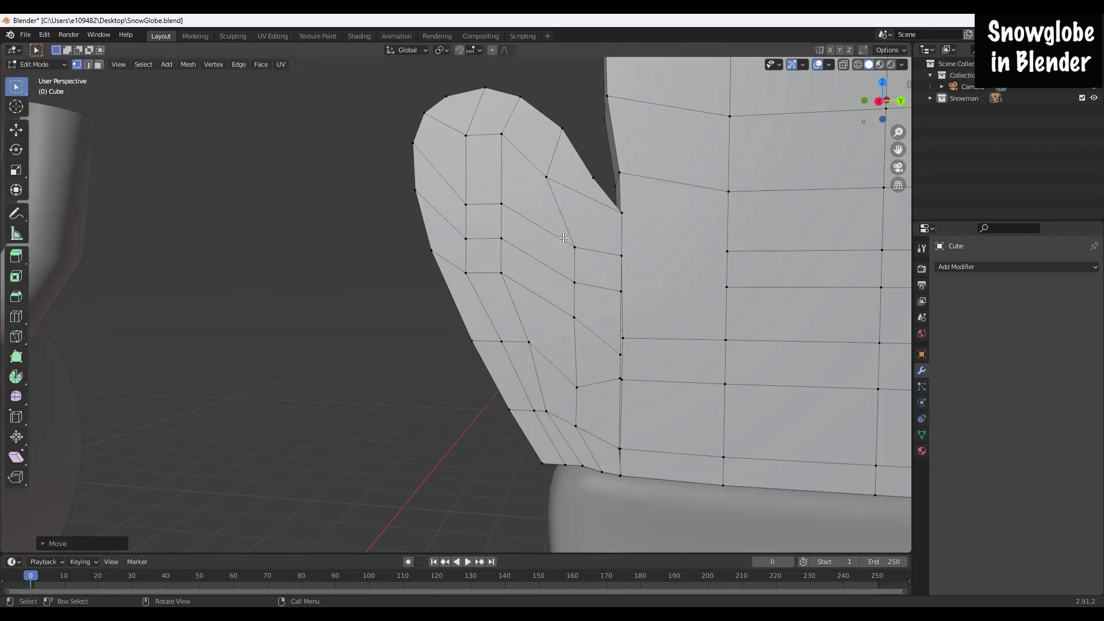
key("l")
left_click(21, 130)
left_click_drag(575, 285, 566, 286)
middle_click_drag(442, 377, 445, 376)
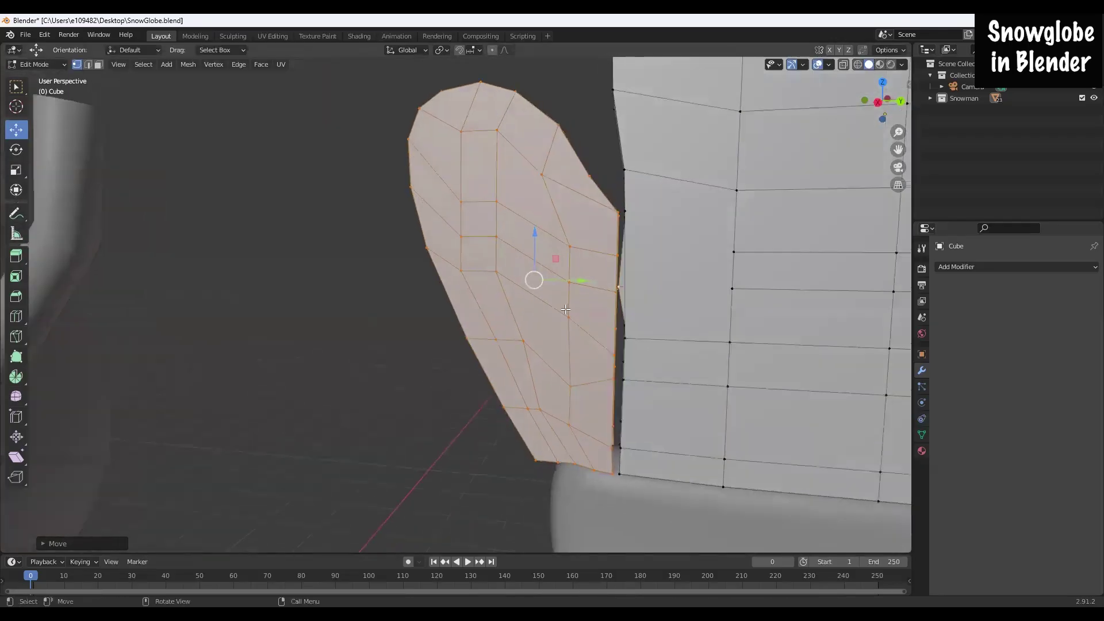
Step: Move the protruding palm vertex along Y to straighten the palm's open edge, and clear the selection
left_click(622, 287)
left_click_drag(659, 285, 669, 287)
left_click(186, 274)
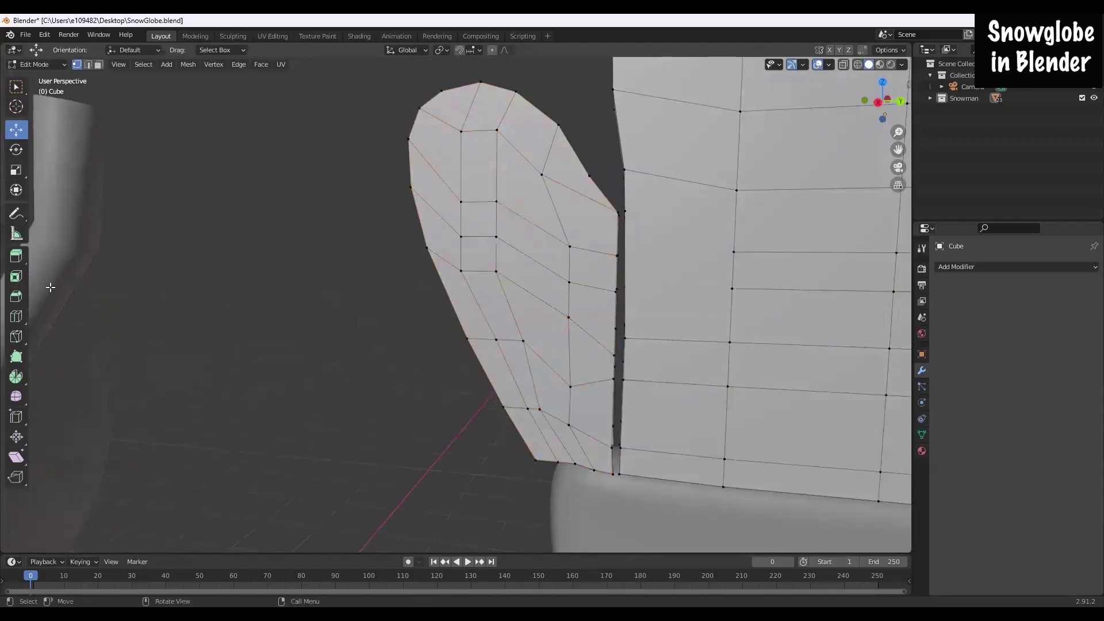
Step: Knife-cut edges on this side of the palm from the notch corner and the open edge to the two upper loop ends
left_click(16, 336)
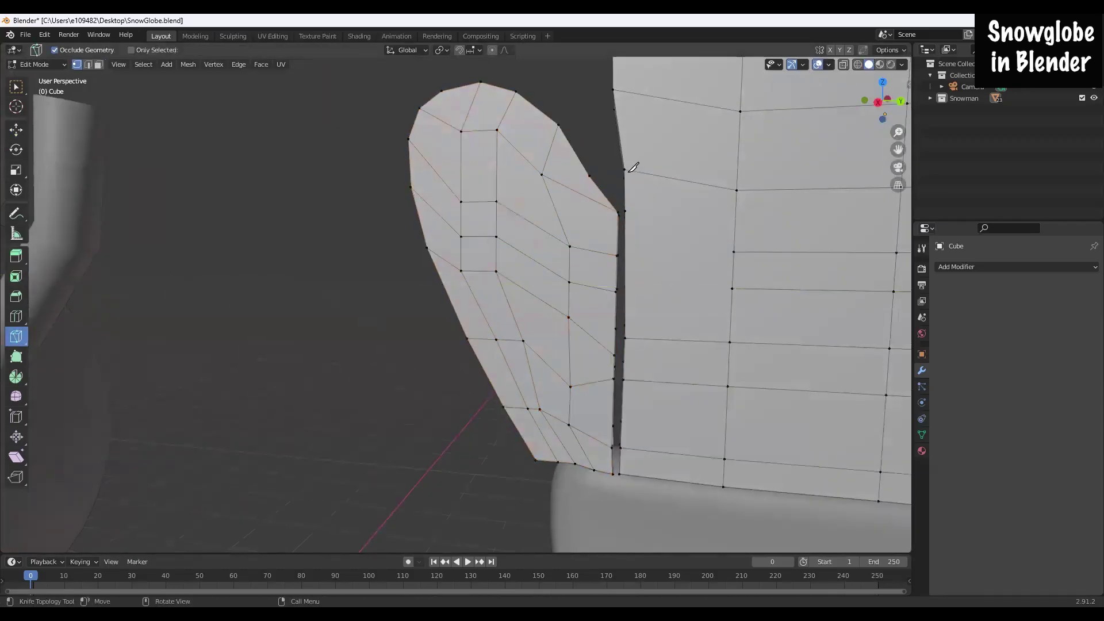
left_click(625, 212)
left_click(734, 252)
left_click(732, 288)
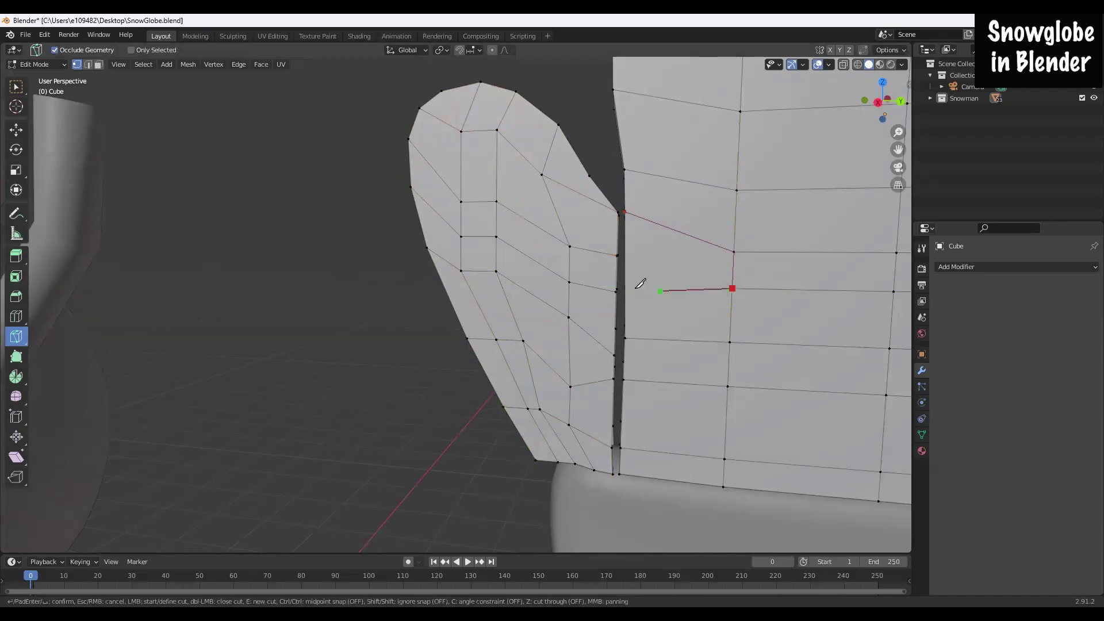
left_click(626, 259)
left_click(626, 211)
key("Return")
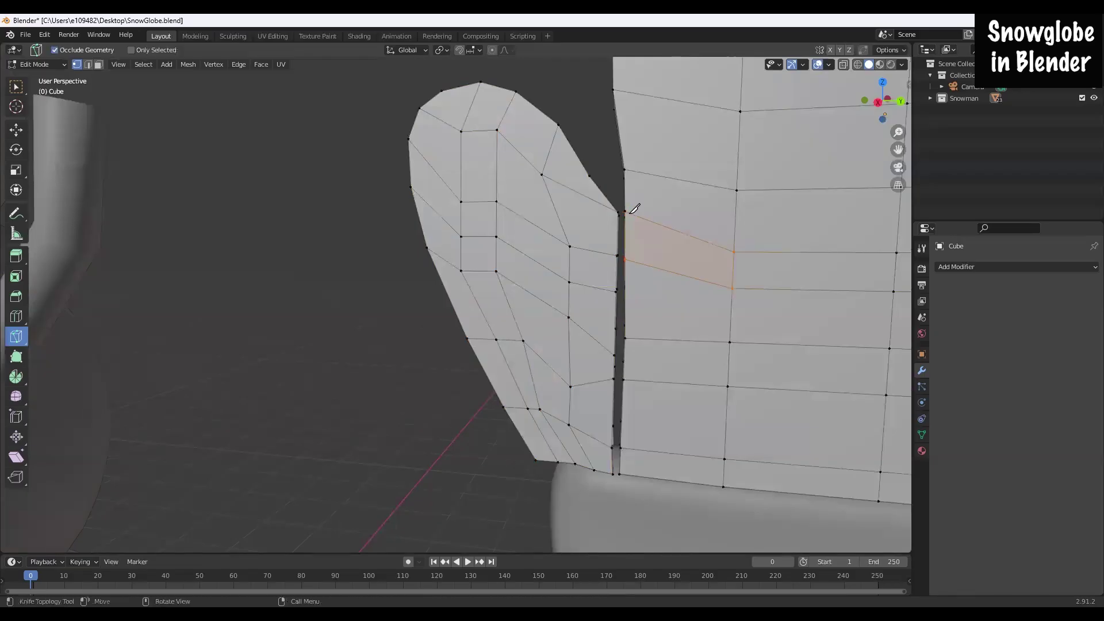
key("w")
middle_click_drag(679, 326, 704, 322)
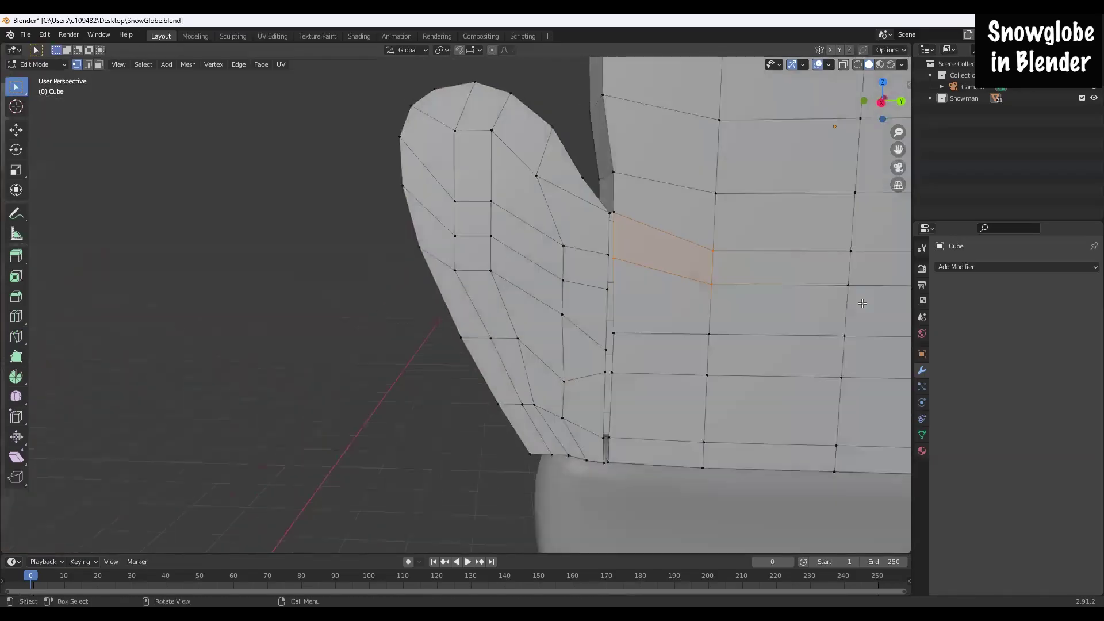
Step: Add a loop cut across the palm between the two edge loops just below the notch faces
key("ctrl+r")
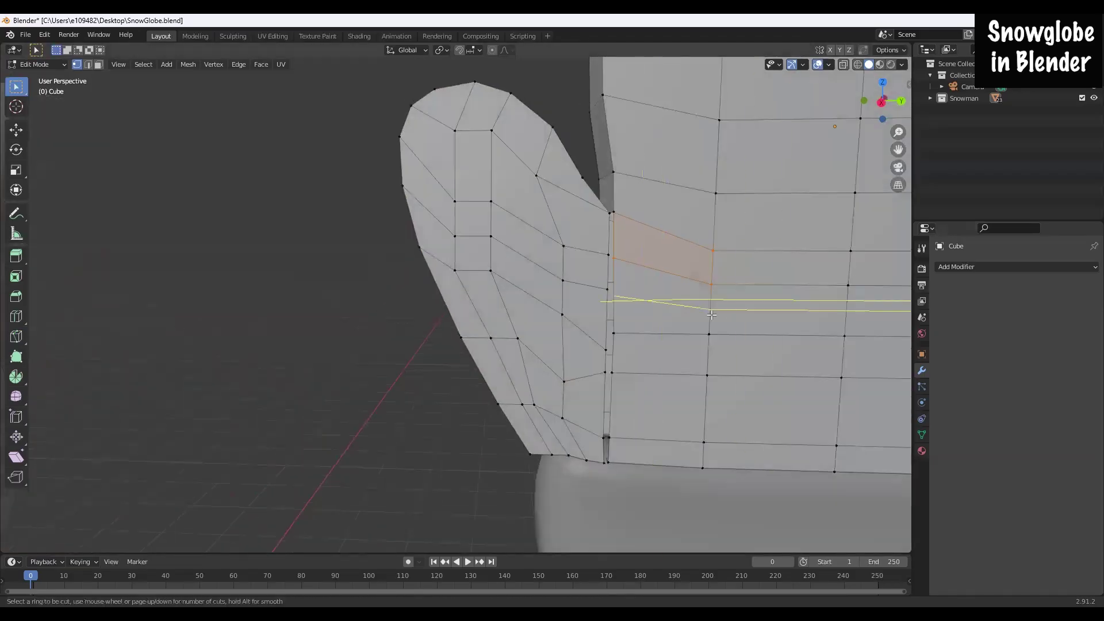
left_click(727, 309)
left_click(727, 309)
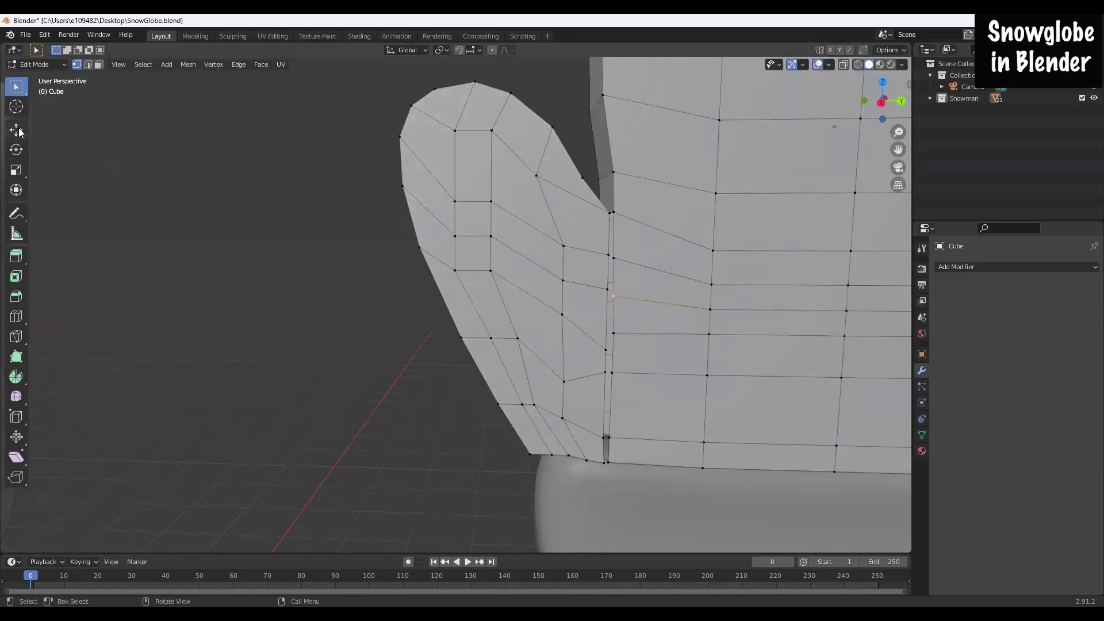
Step: Raise the new cut's vertex on the palm's open edge and the thumb's next lower edge vertex along Z to line up with their counterparts
key("shift+space")
key("g")
left_click_drag(611, 259, 611, 254)
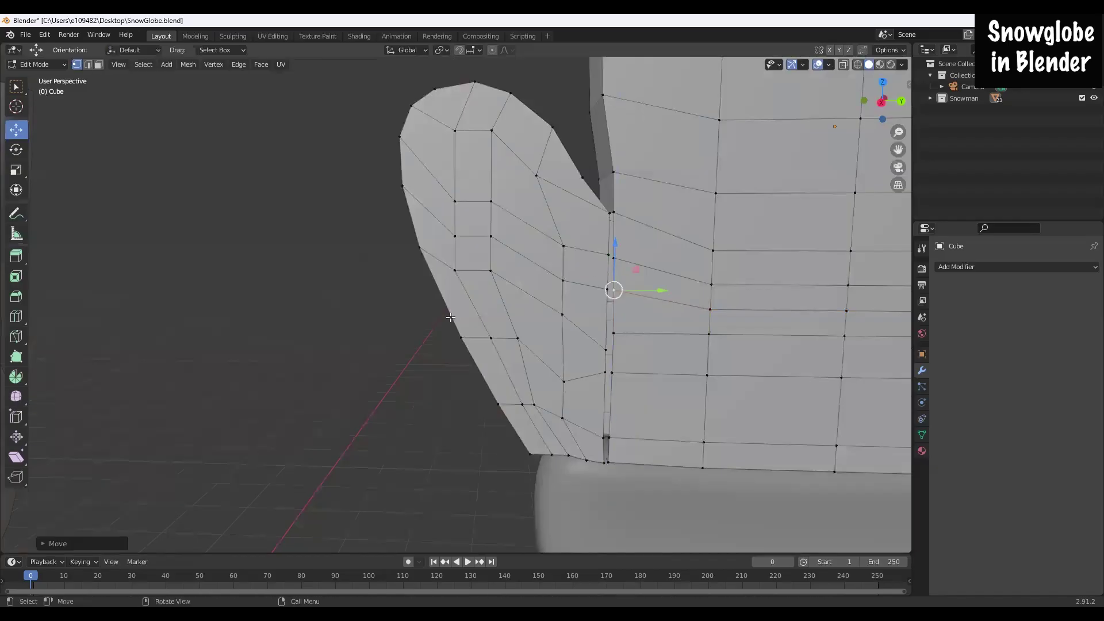
left_click(604, 349)
left_click_drag(607, 331, 608, 312)
Step: Raise the new cut's open-edge vertex on the palm's other side to align with the thumb's neighbouring vertex
middle_click_drag(446, 387, 369, 312)
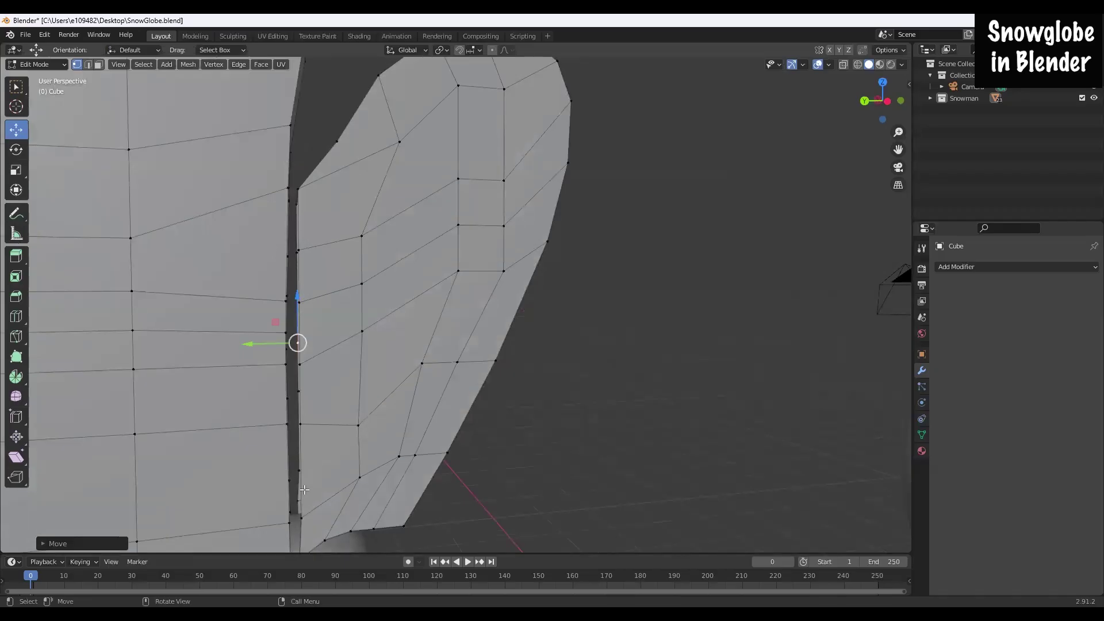
scroll(342, 479, "down", 1)
mouse_move(340, 477)
middle_mouse_down()
mouse_move(326, 476)
mouse_move(333, 466)
middle_mouse_up()
left_click(564, 425)
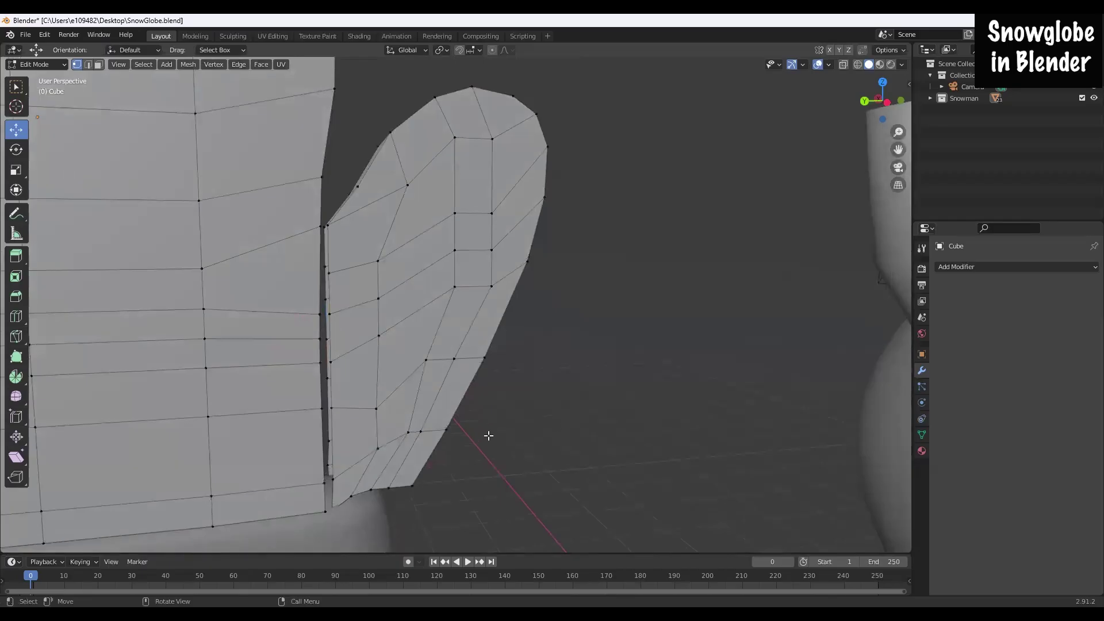
scroll(489, 436, "up", 1)
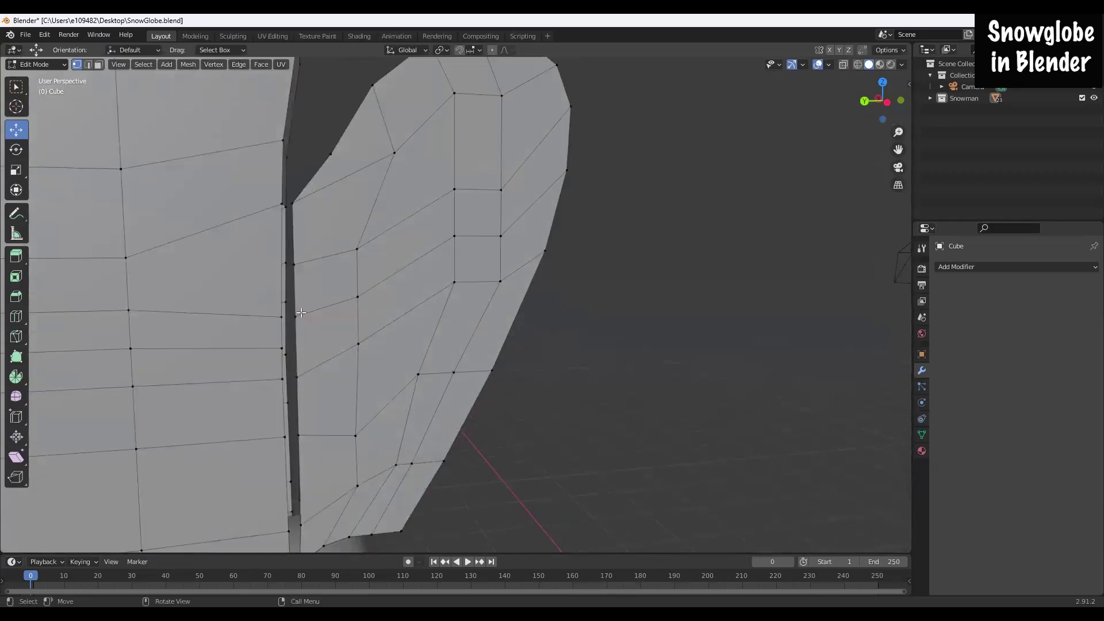
mouse_move(283, 314)
left_mouse_down()
mouse_move(284, 246)
mouse_move(281, 319)
left_mouse_up()
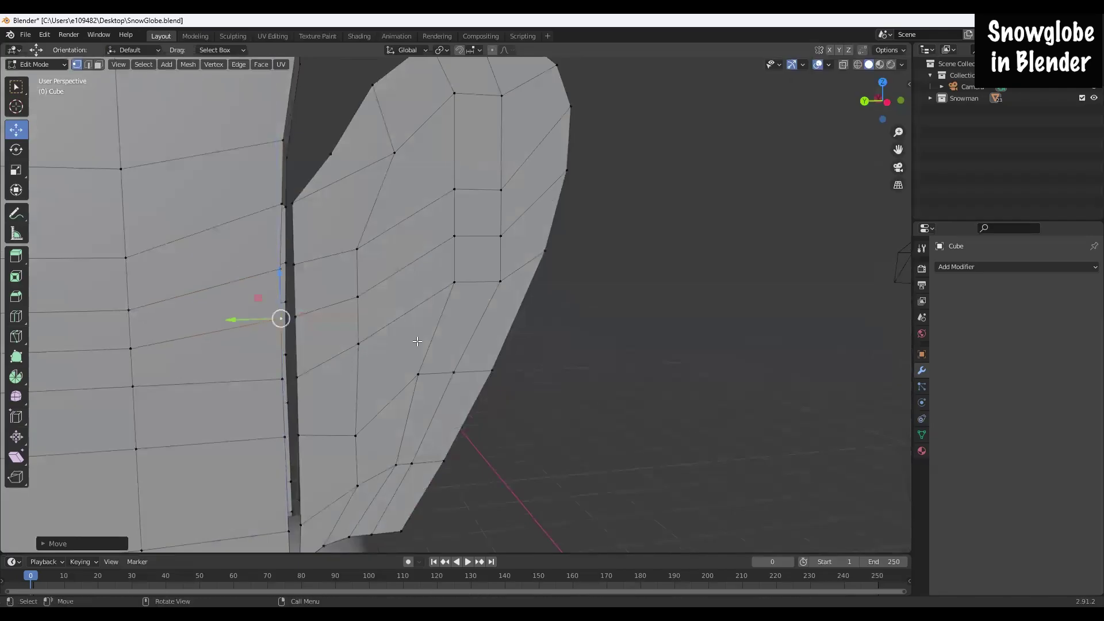
Step: Select the entire linked thumb and move it along Y slightly closer to the palm
middle_click_drag(562, 441, 483, 361)
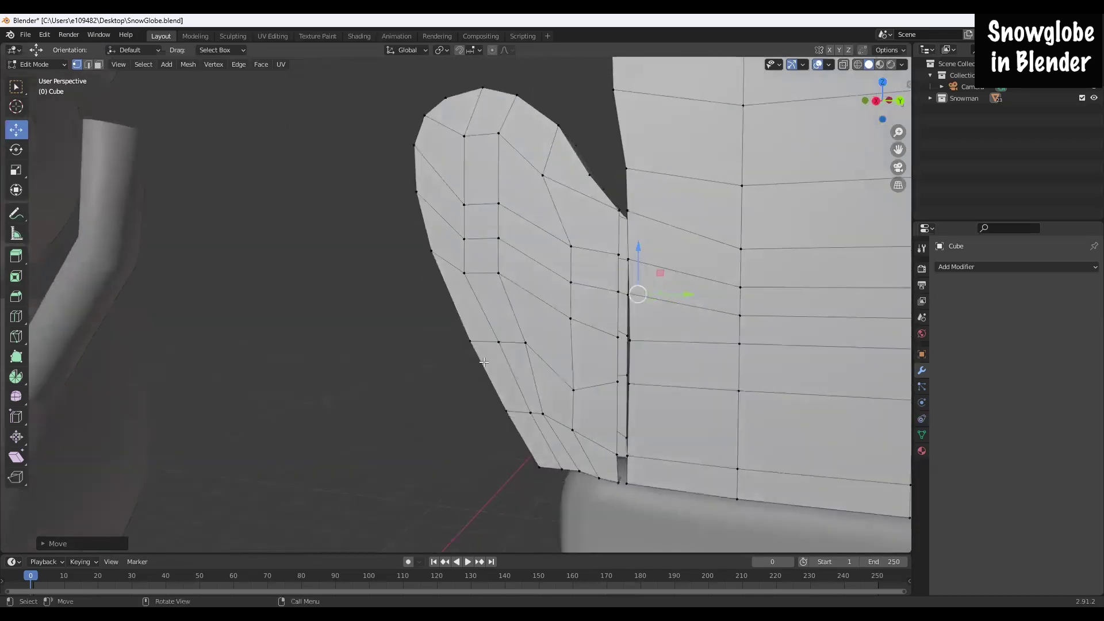
key("l")
left_click_drag(589, 289, 589, 285)
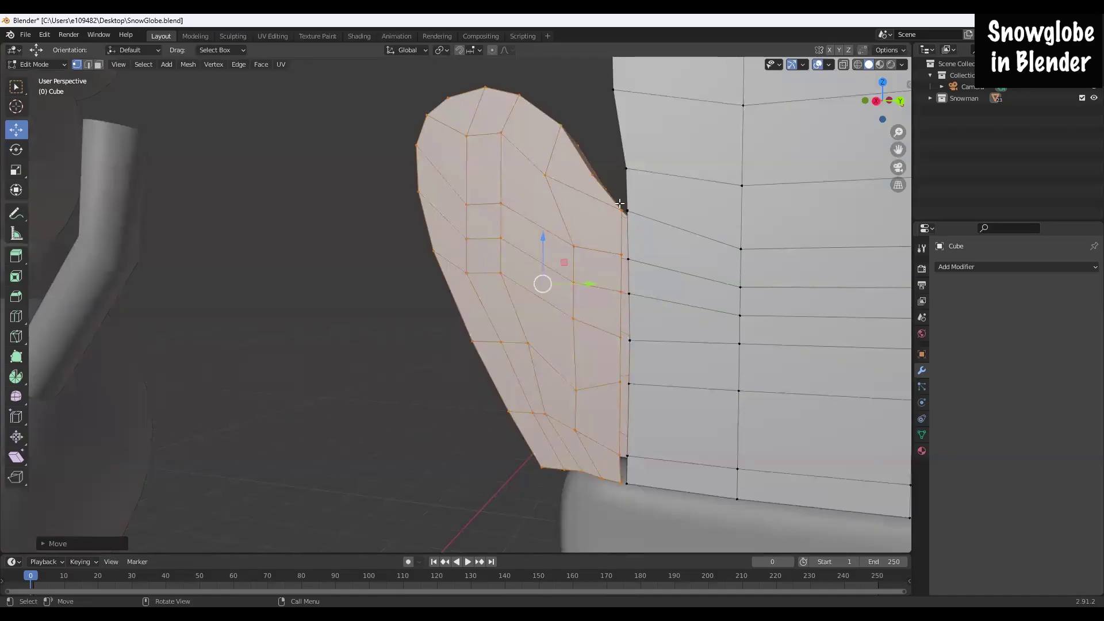
Step: Merge the thumb's top inner vertex with the palm's notch corner vertex using At Last
left_click(621, 211)
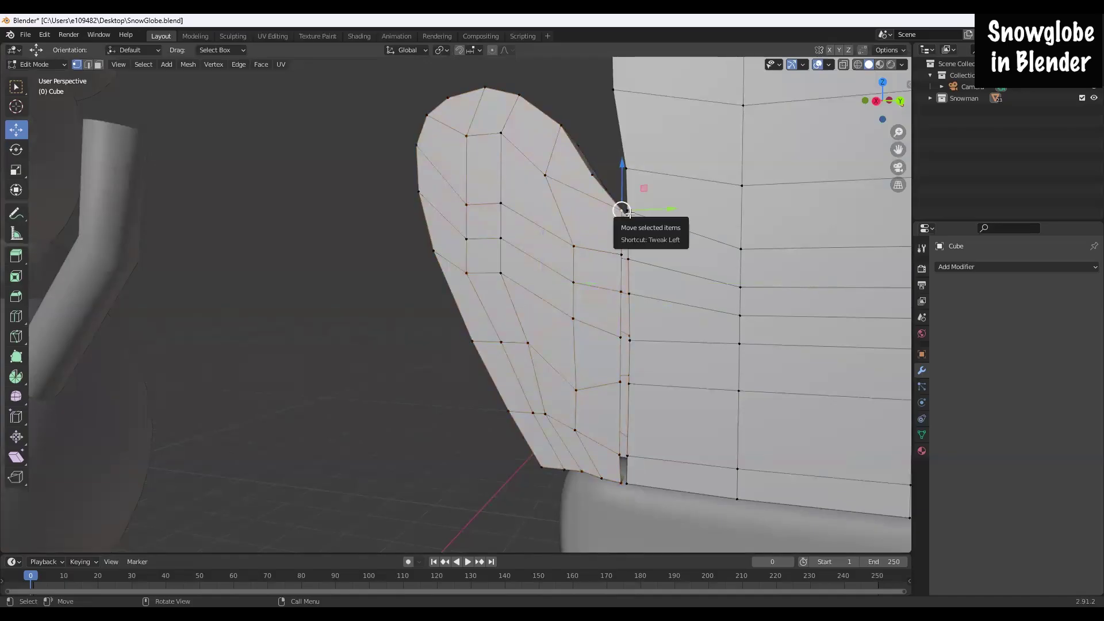
scroll(620, 208, "up", 1)
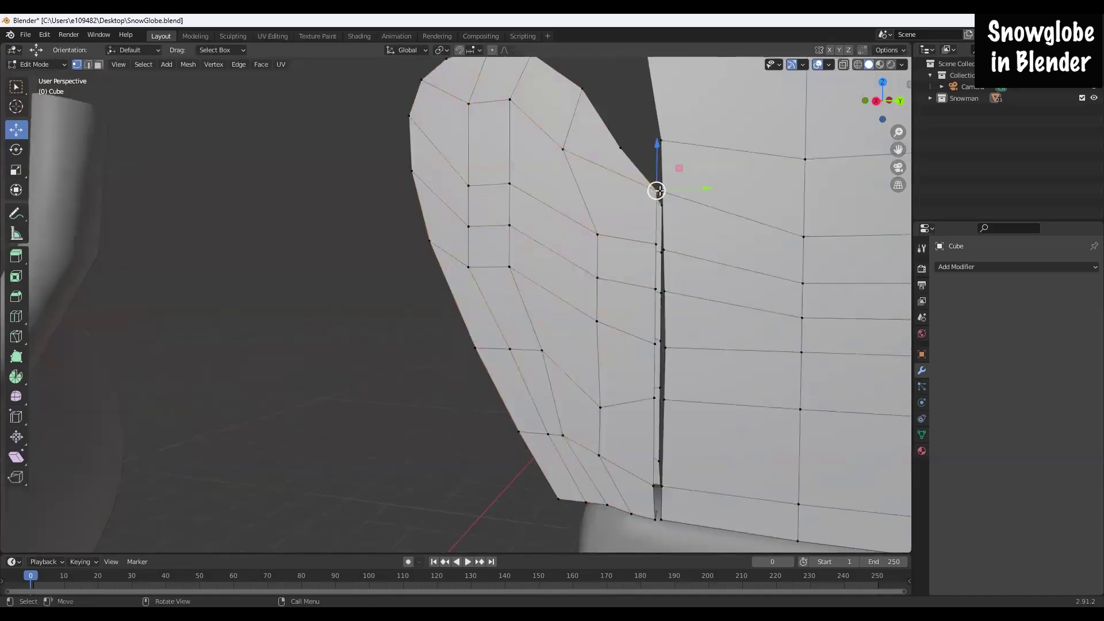
left_click_drag(657, 190, 661, 192)
key("m")
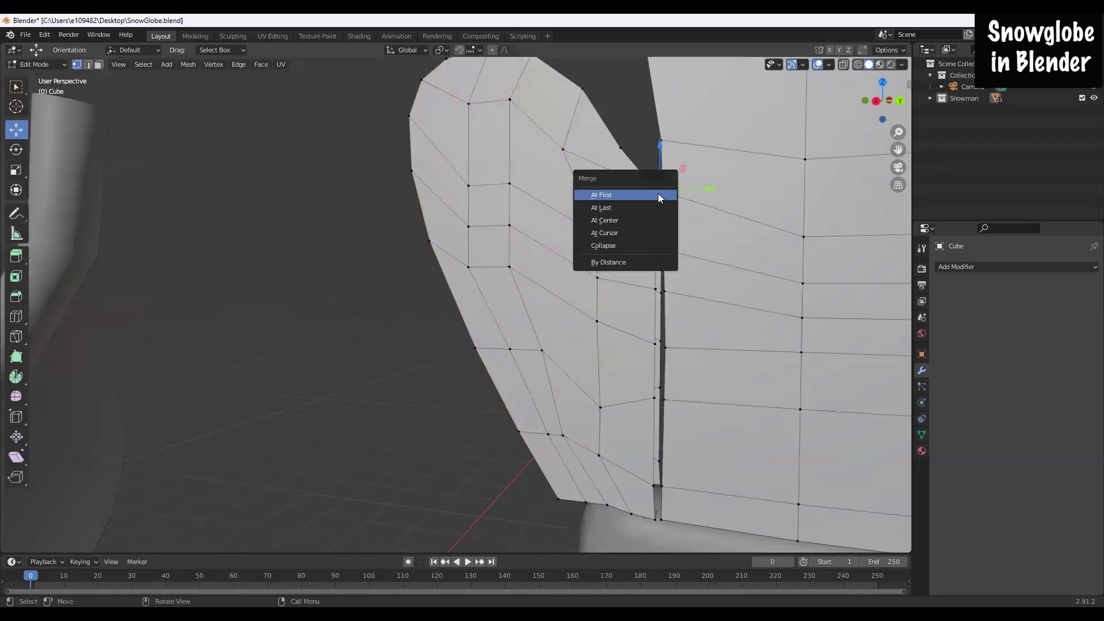
left_click(658, 208)
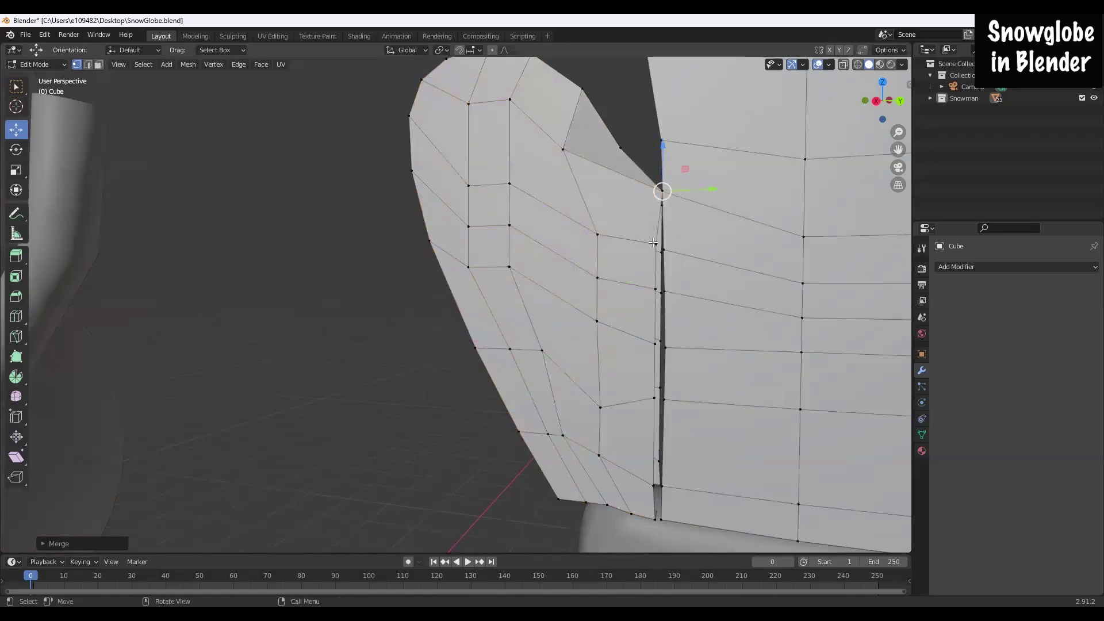
Step: Merge the second and third thumb vertices below the notch into their matching palm vertices using At Last
left_click(654, 242)
left_click(662, 249, "shift")
key("m")
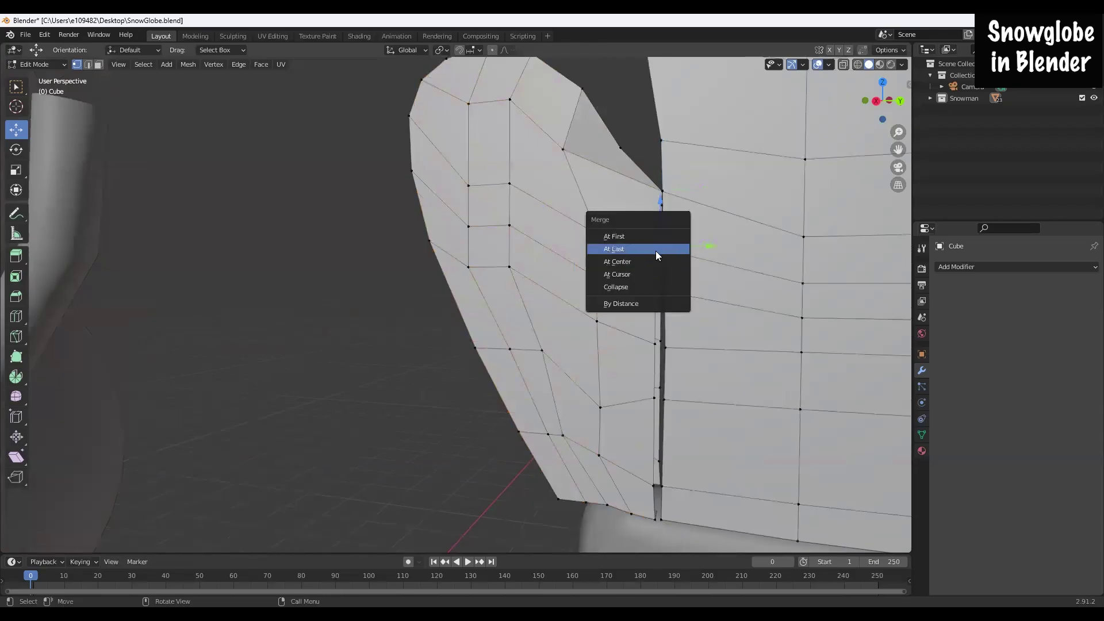
left_click(656, 251)
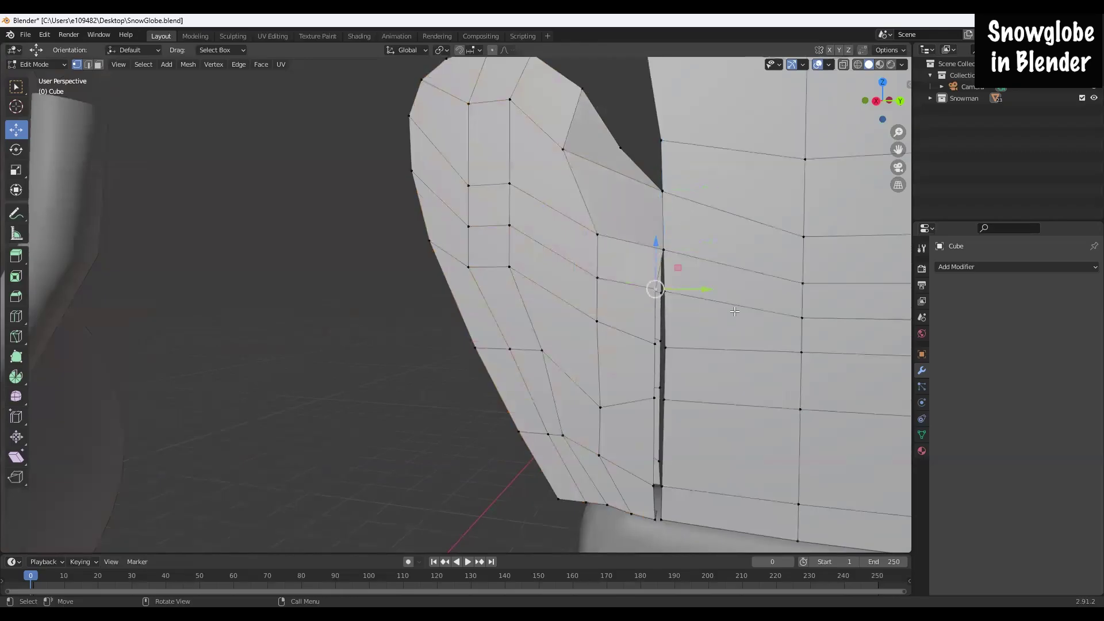
left_click(664, 291, "shift")
key("m")
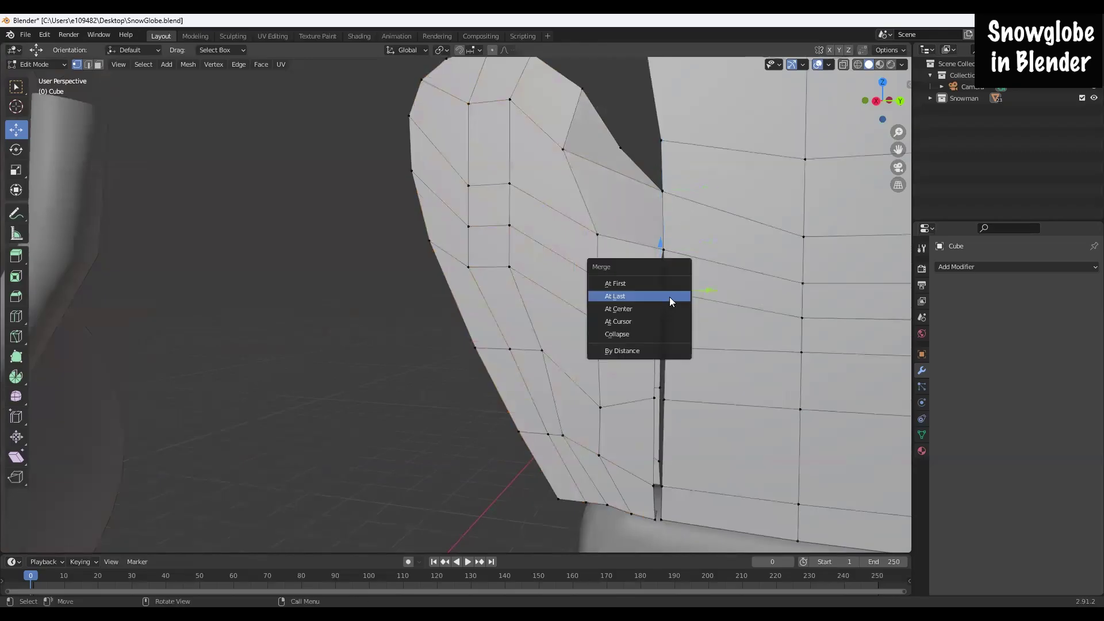
left_click(658, 297)
Step: Merge the fourth and fifth thumb vertices down the seam into their matching palm vertices
left_click(655, 344)
left_click(660, 341, "shift")
key("m")
left_click(661, 347)
left_click(655, 399)
left_click(660, 399, "shift")
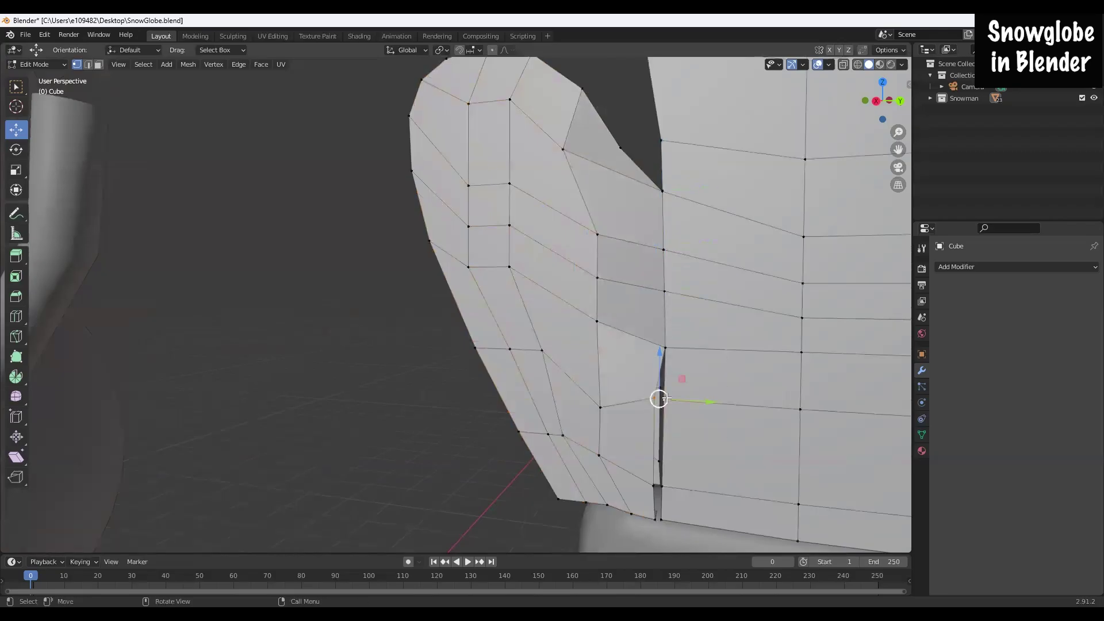
key("m")
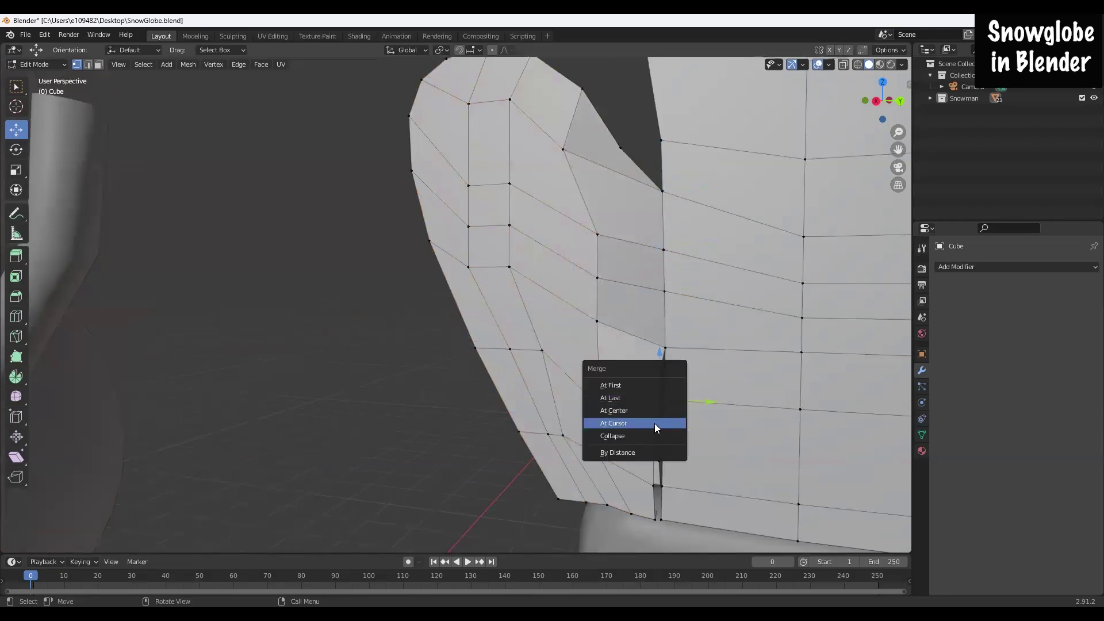
left_click(620, 398)
Step: Merge the two lowest thumb vertices of this seam, near the cuff, into the palm's matching vertices
left_click(653, 484)
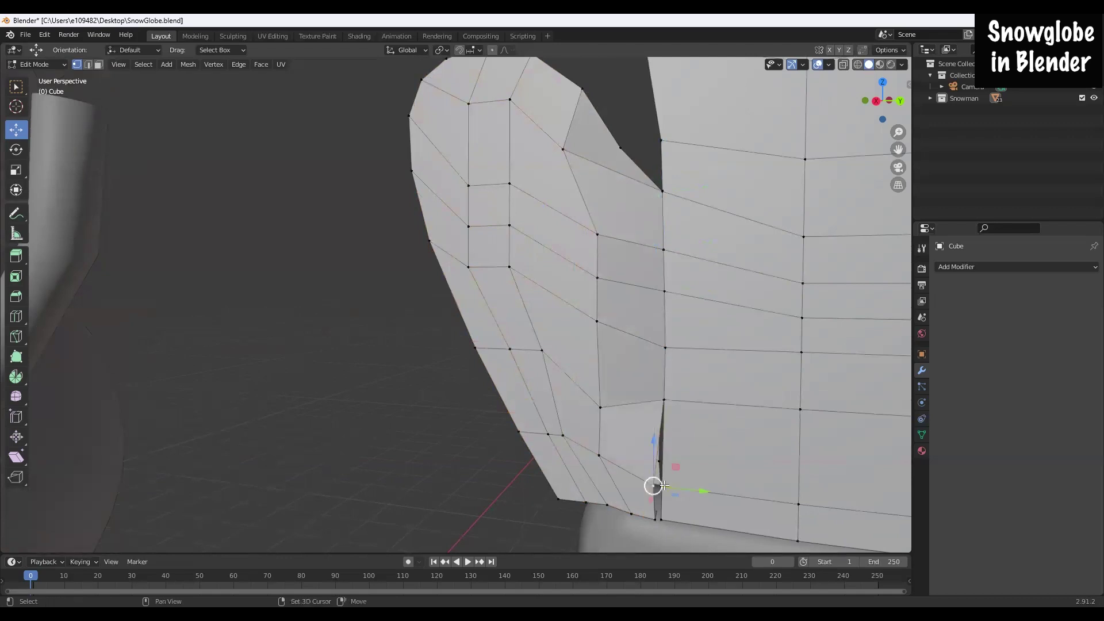
key("m")
left_click(643, 479)
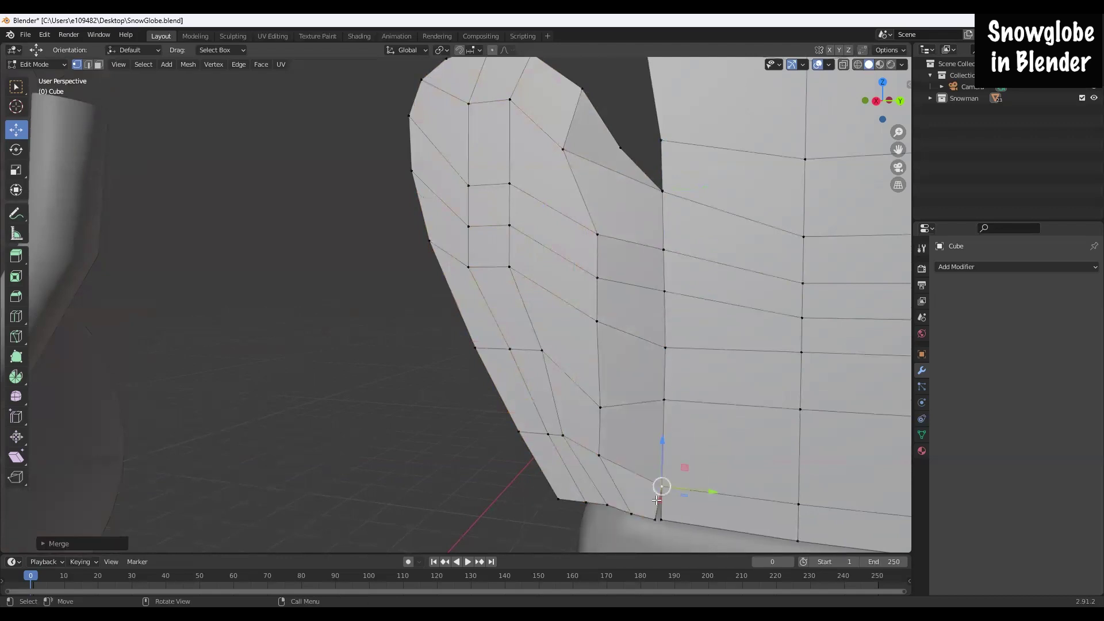
left_click(654, 519)
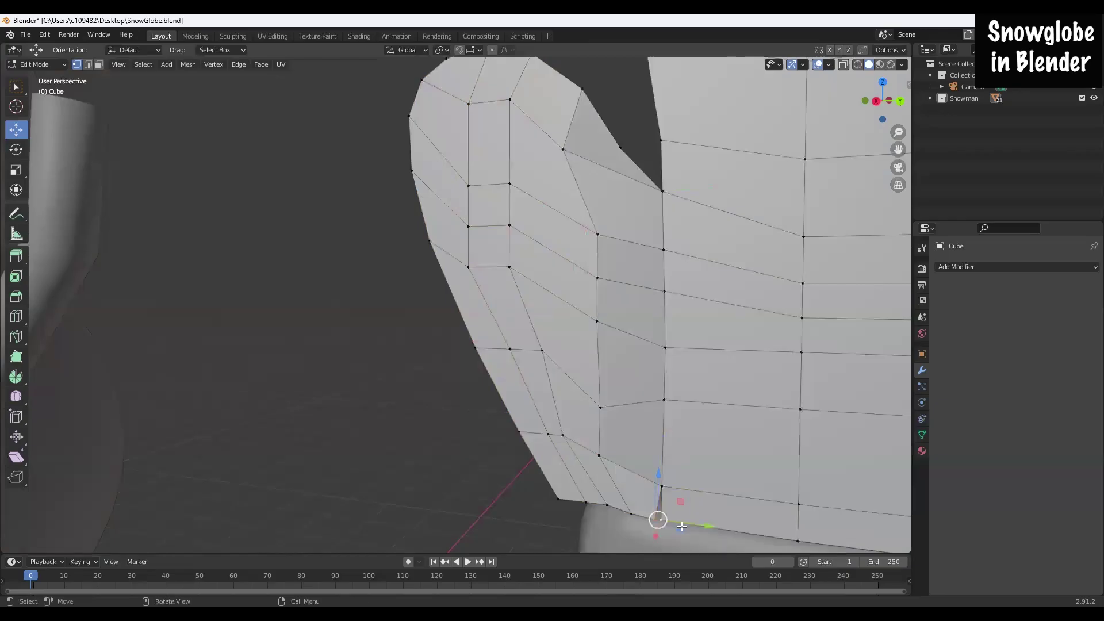
left_click(656, 489, "shift")
key("m")
left_click(633, 526)
Step: On the mitten's other side, merge the thumb's upper two seam vertices into the palm's notch corner and the vertex below it
middle_click_drag(574, 474, 321, 226)
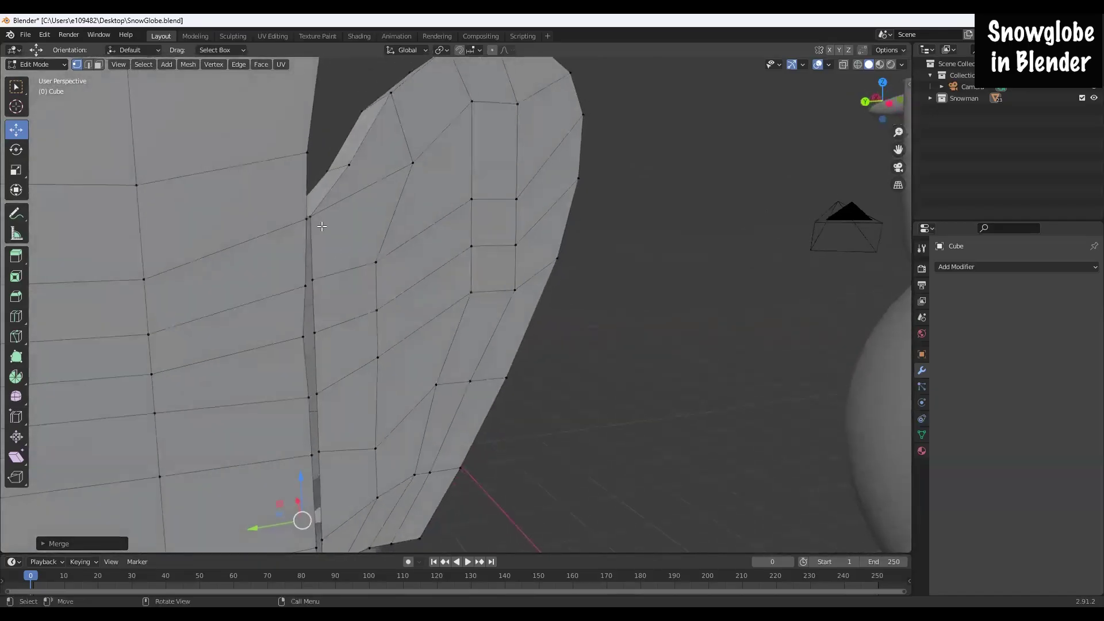
left_click(310, 216)
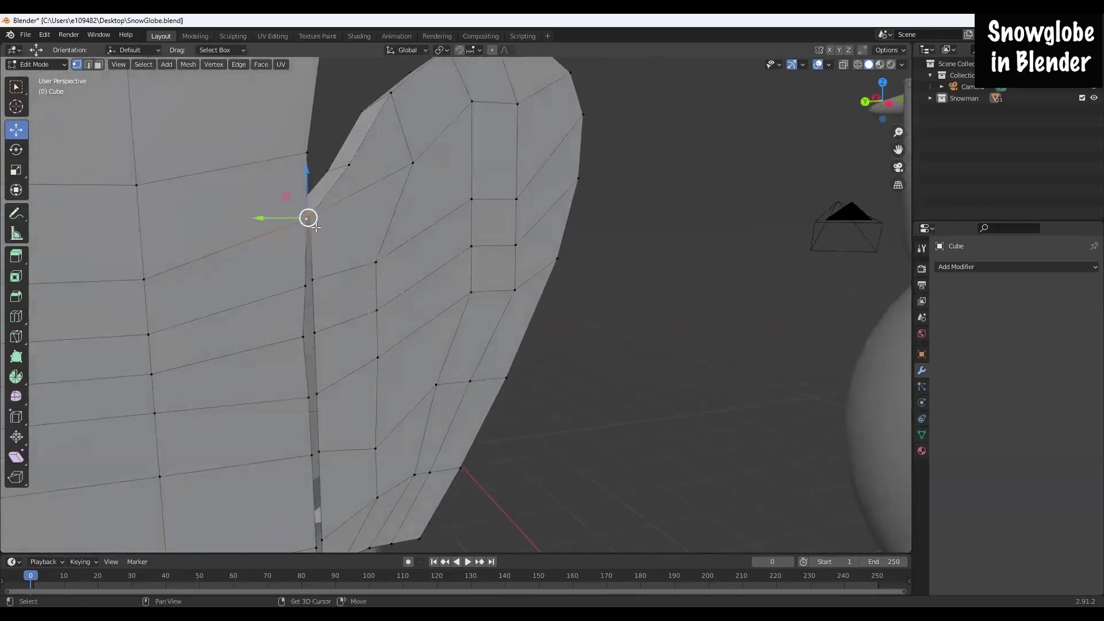
key("m")
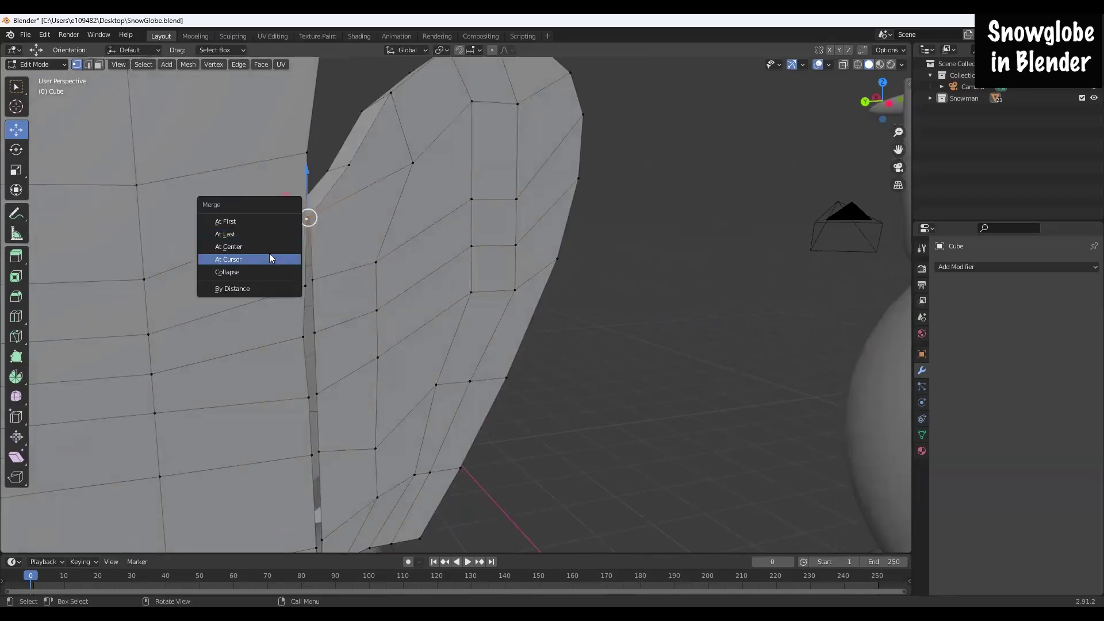
left_click(235, 221)
left_click(305, 285)
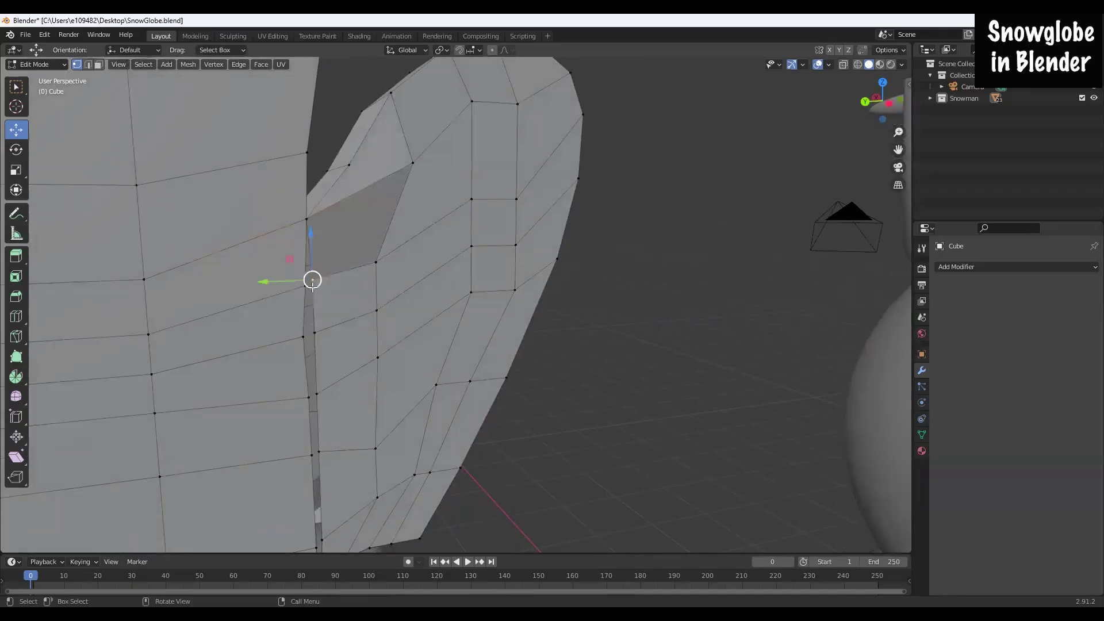
key("m")
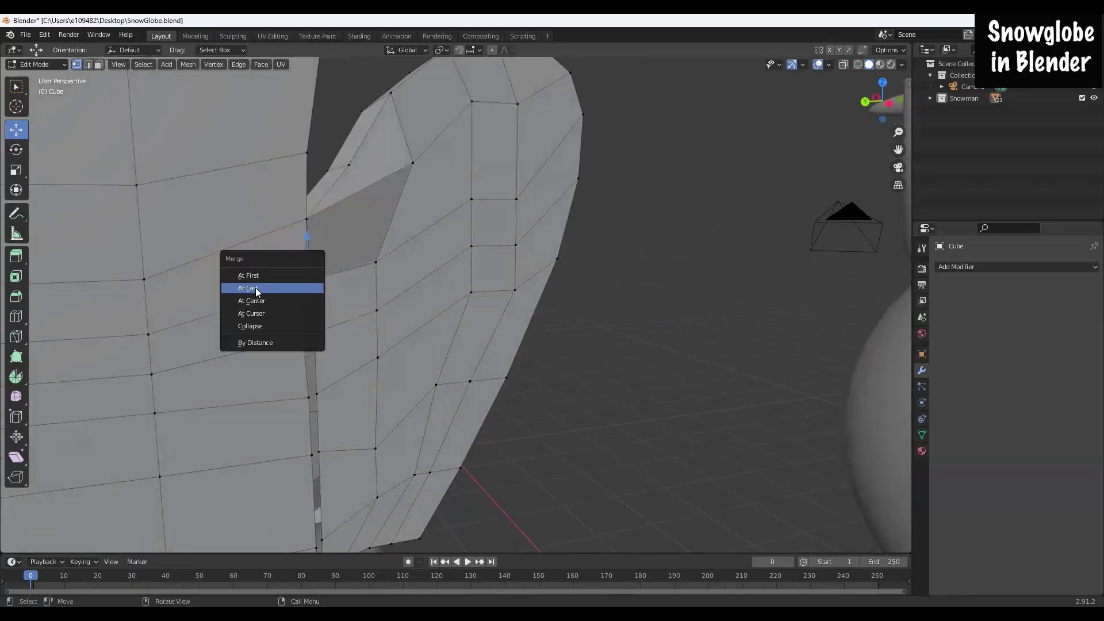
left_click(255, 288)
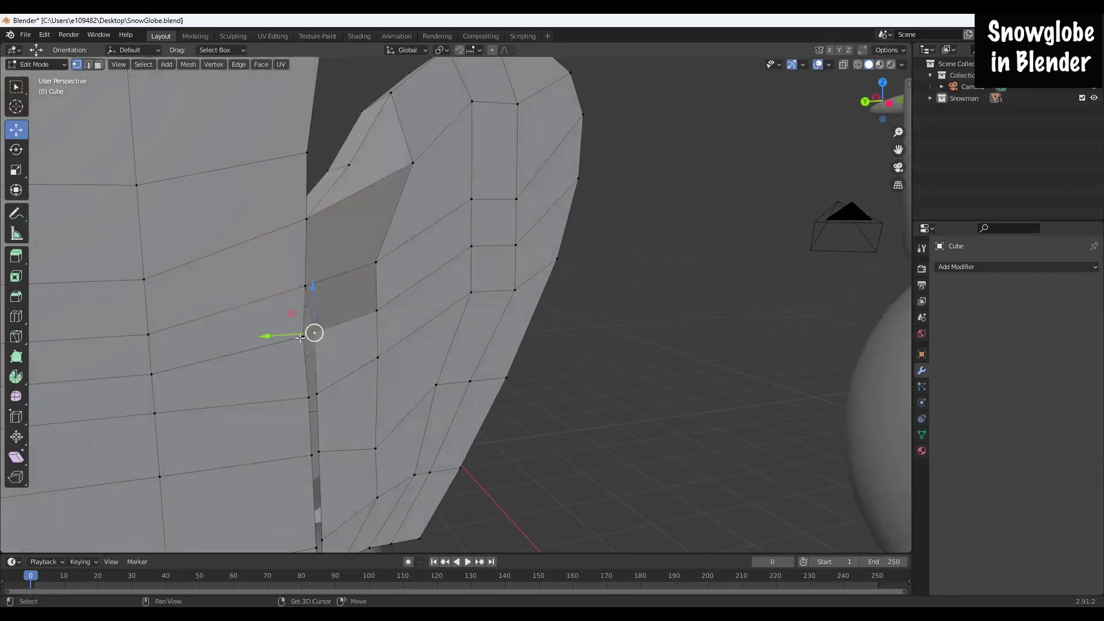
Step: Merge the third, fourth and fifth thumb vertices of the other side's seam into their matching palm vertices
key("m")
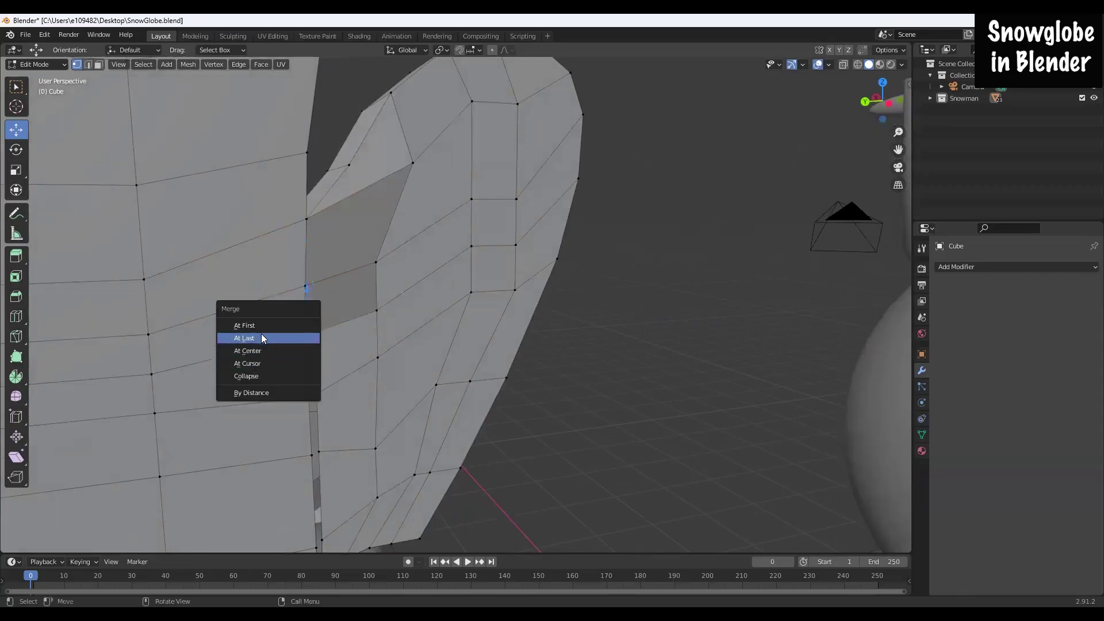
left_click(261, 336)
key("m")
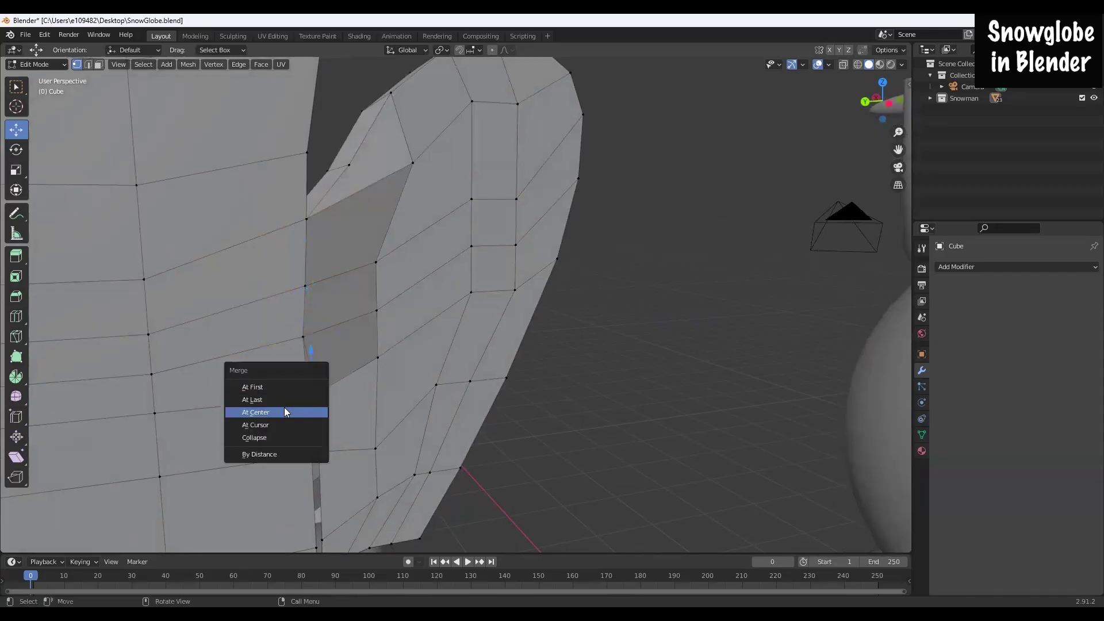
left_click(282, 398)
left_click(315, 454)
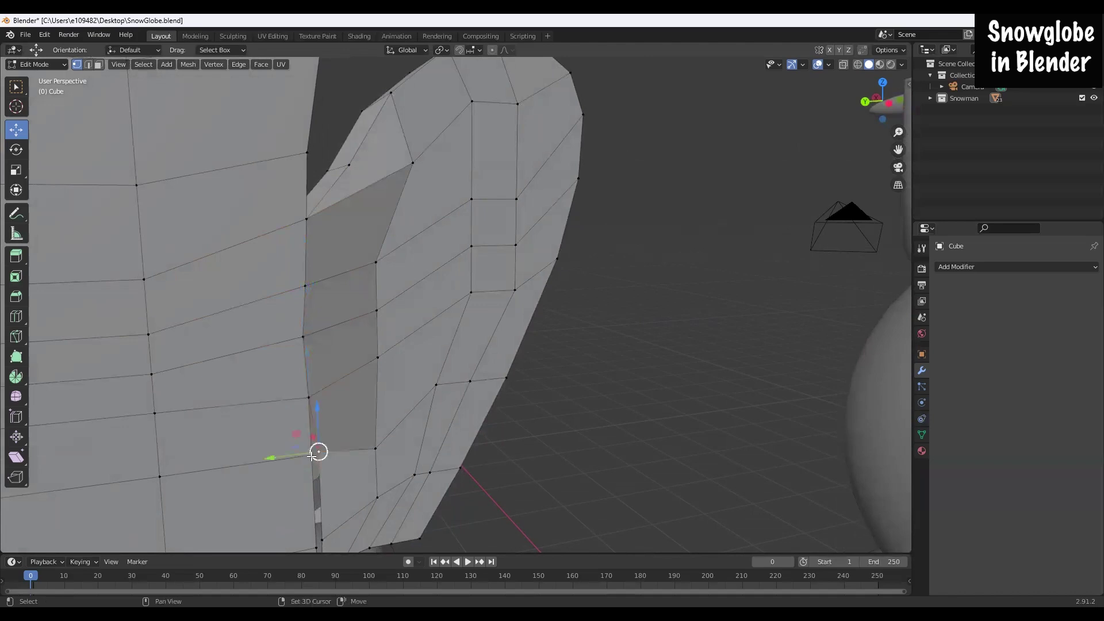
key("m")
left_click(292, 457)
Step: Close the other side's seam near the cuff by merging the two lowest thumb vertices into the palm's using At Last
left_click(321, 540)
key("m")
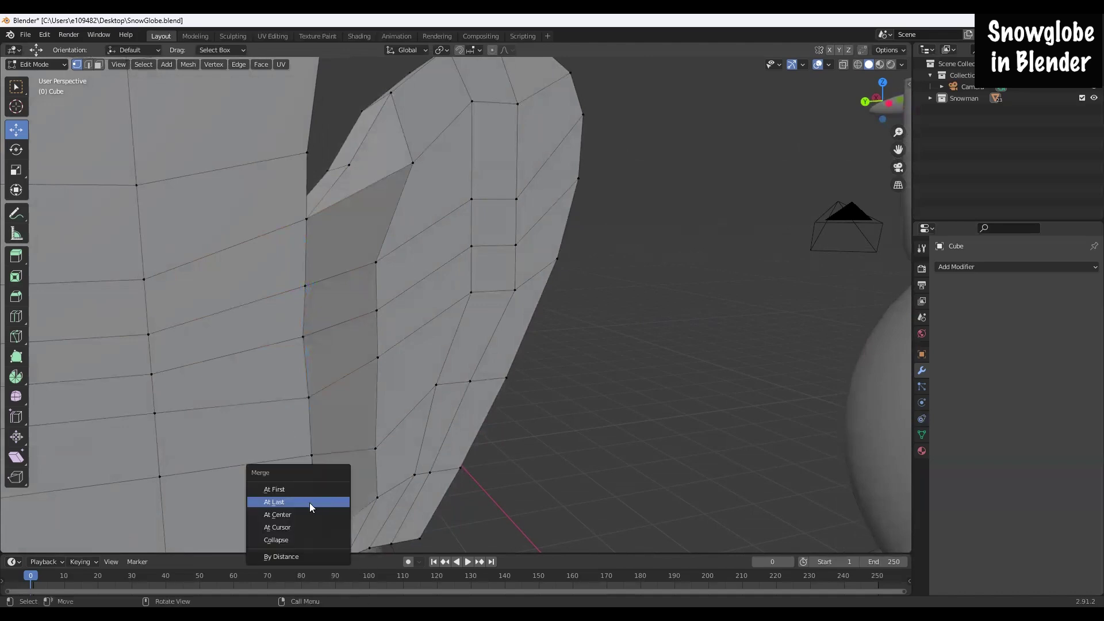
left_click(309, 502)
middle_click_drag(314, 505, 354, 442)
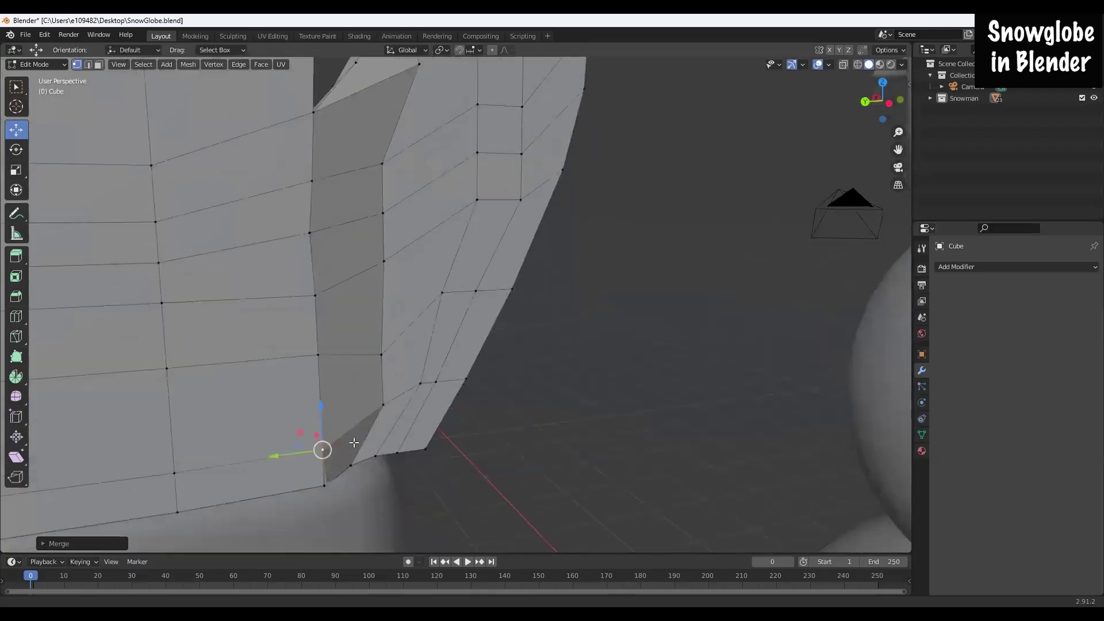
left_click(325, 486)
key("m")
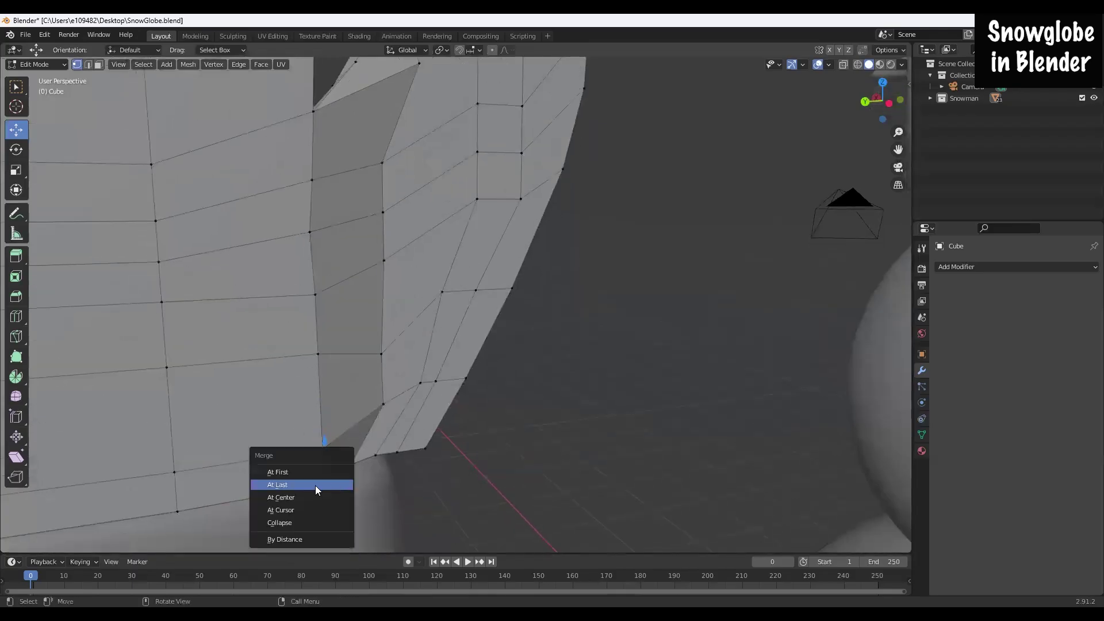
left_click(315, 485)
Step: In Object Mode, add a Subdivision Surface modifier to the mitten and set its viewport levels to 3
middle_click_drag(431, 482, 389, 446)
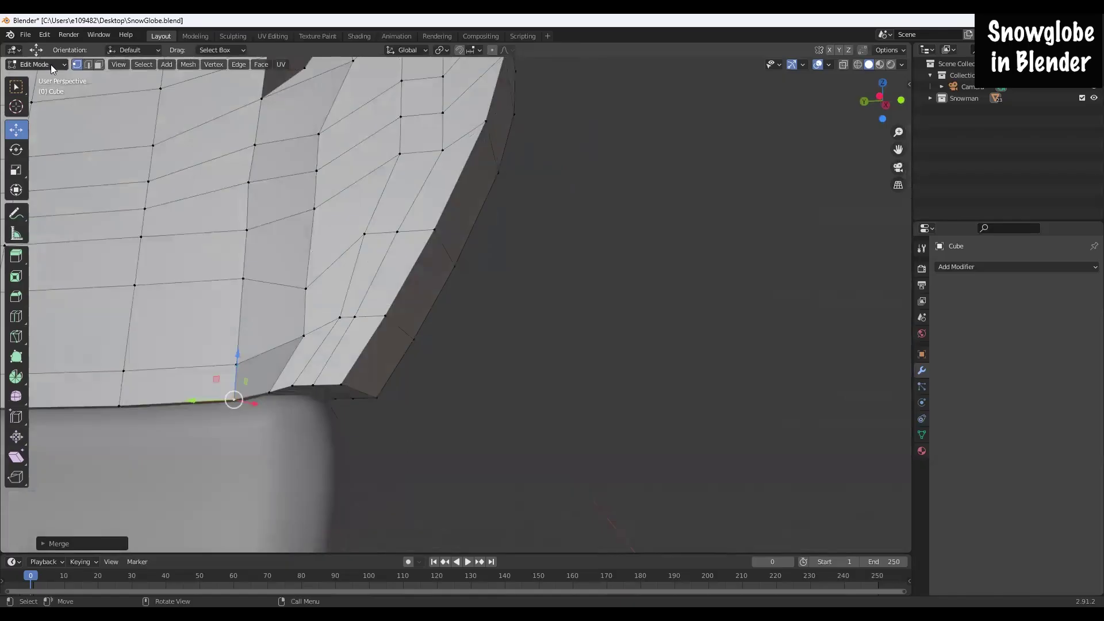
left_click(26, 64)
left_click(41, 77)
middle_click_drag(454, 270, 286, 276)
left_click(1017, 267)
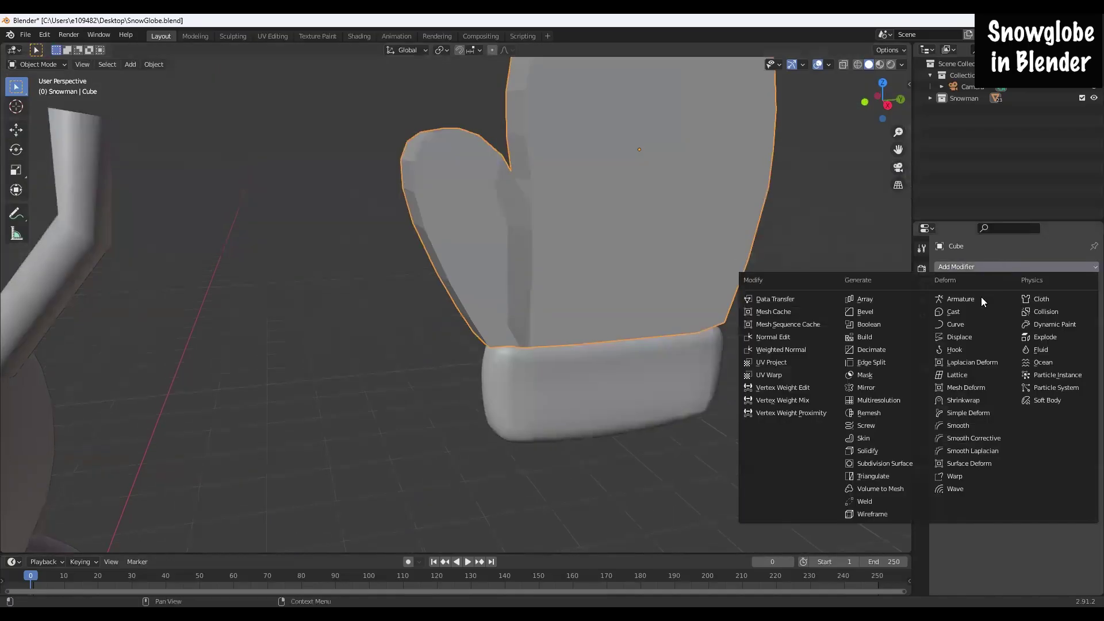
left_click(885, 463)
middle_click_drag(638, 343, 696, 351)
left_click(1081, 318)
left_click(1080, 317)
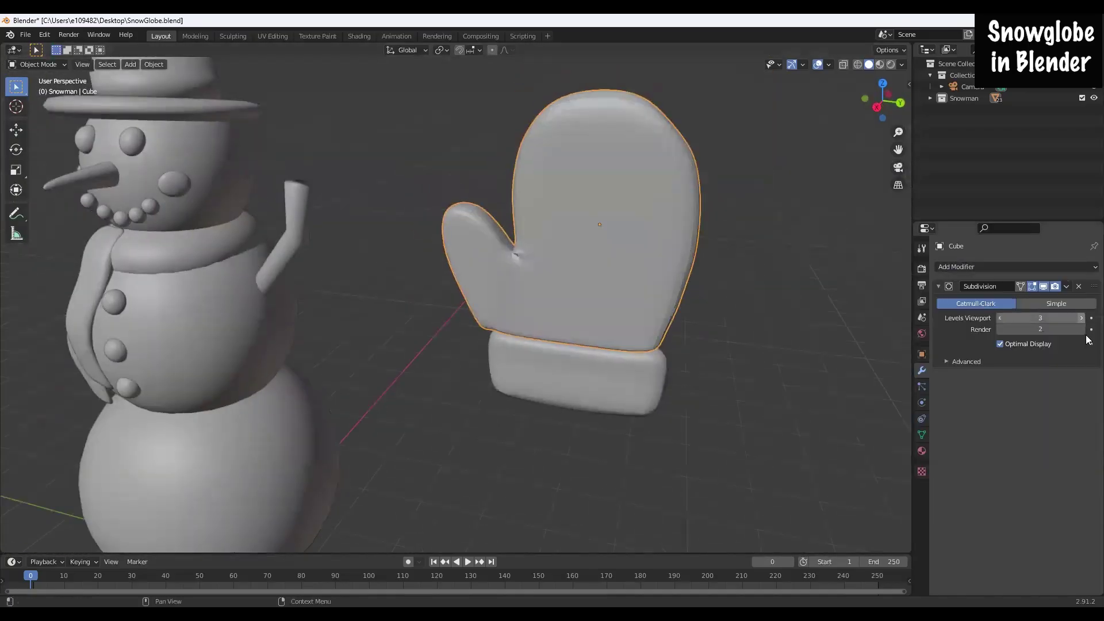
Step: In Edit Mode, pull the vertex in the notch between thumb and palm away, along X and freely, to separate the overlapping vertices
middle_click_drag(484, 307, 404, 215)
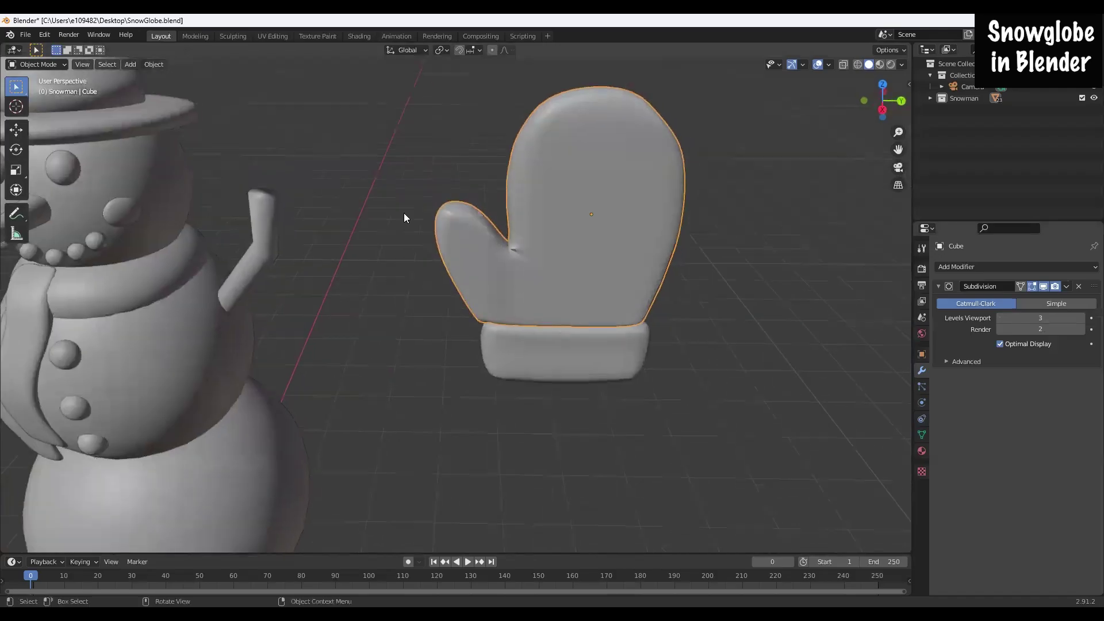
left_click(40, 64)
left_click(52, 82)
scroll(638, 189, "up", 4)
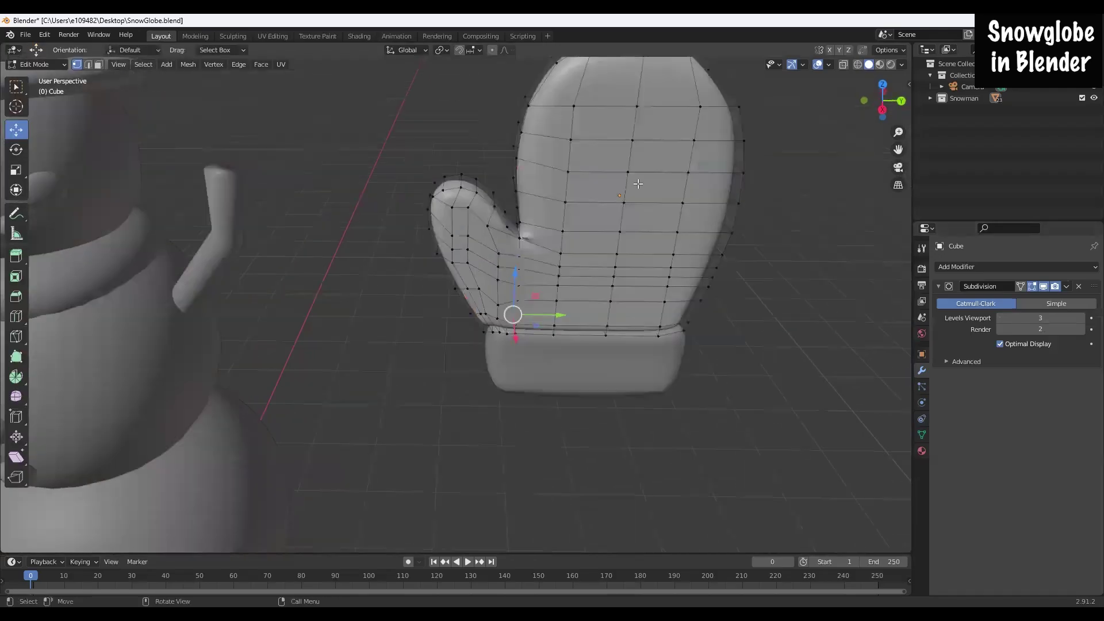
middle_click_drag(659, 244, 595, 259)
key("g")
key("x")
left_click(534, 244)
scroll(595, 260, "up", 3)
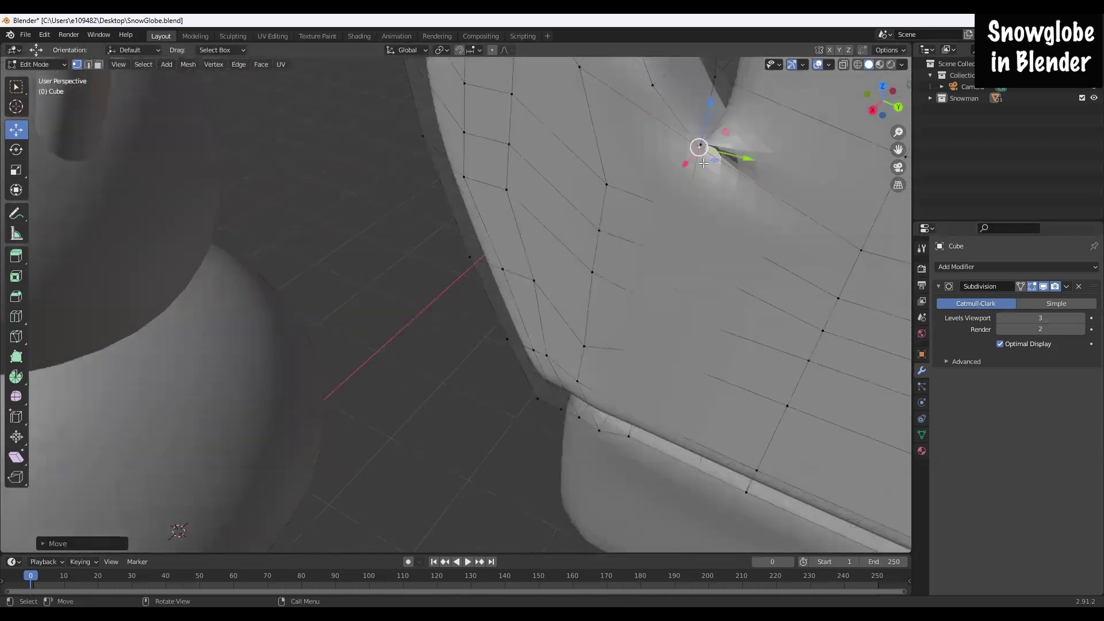
key("g")
left_click(732, 149)
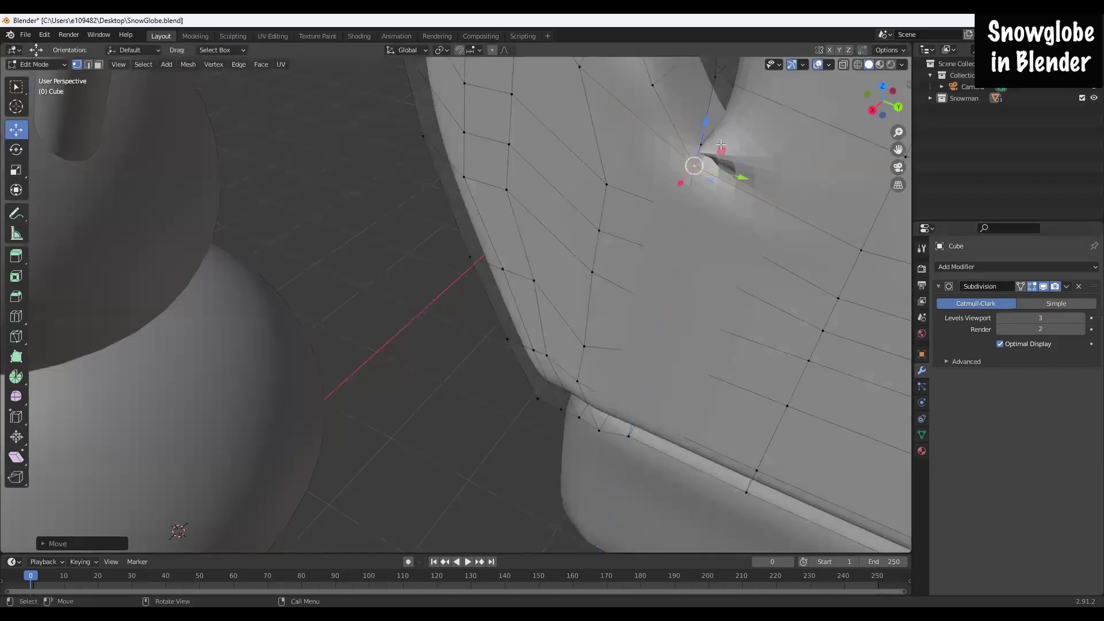
Step: Reposition the other notch vertex and merge the two unmerged vertices between thumb and palm into one
left_click(699, 147)
left_click_drag(713, 104, 721, 80)
middle_click_drag(741, 140, 473, 229)
left_click(535, 375)
left_click_drag(534, 337, 544, 390)
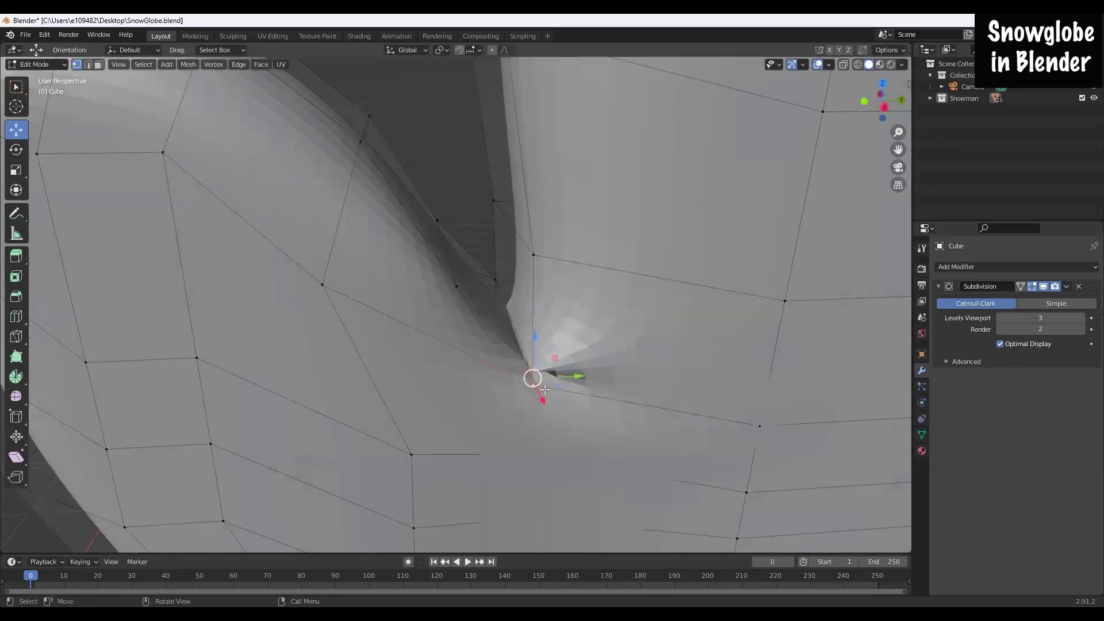
key("m")
left_click(518, 387)
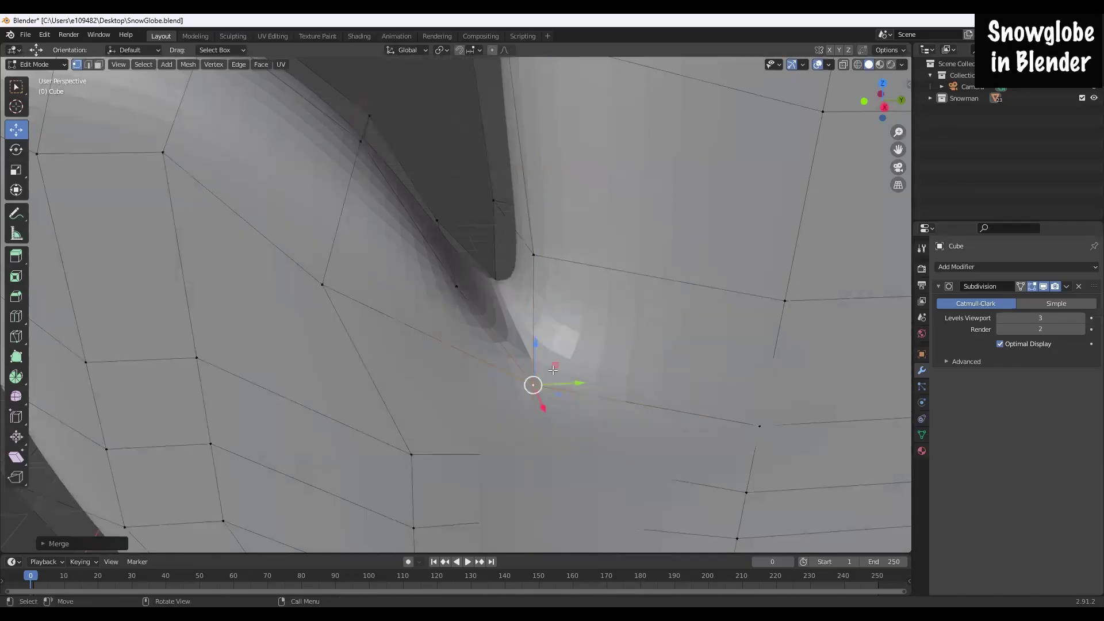
Step: Select the thumb's lowest vertices beside the cuff and move them down about 0.02 m along Z
scroll(553, 370, "down", 8)
scroll(752, 322, "down", 1)
key("alt+a")
middle_click_drag(748, 345, 450, 356)
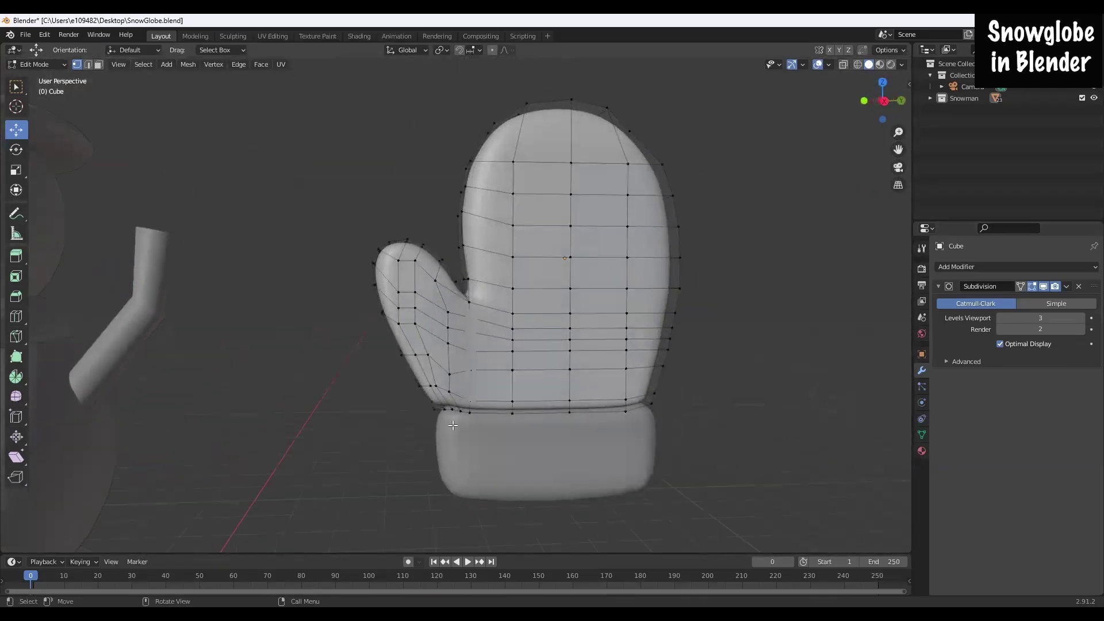
scroll(452, 426, "up", 5)
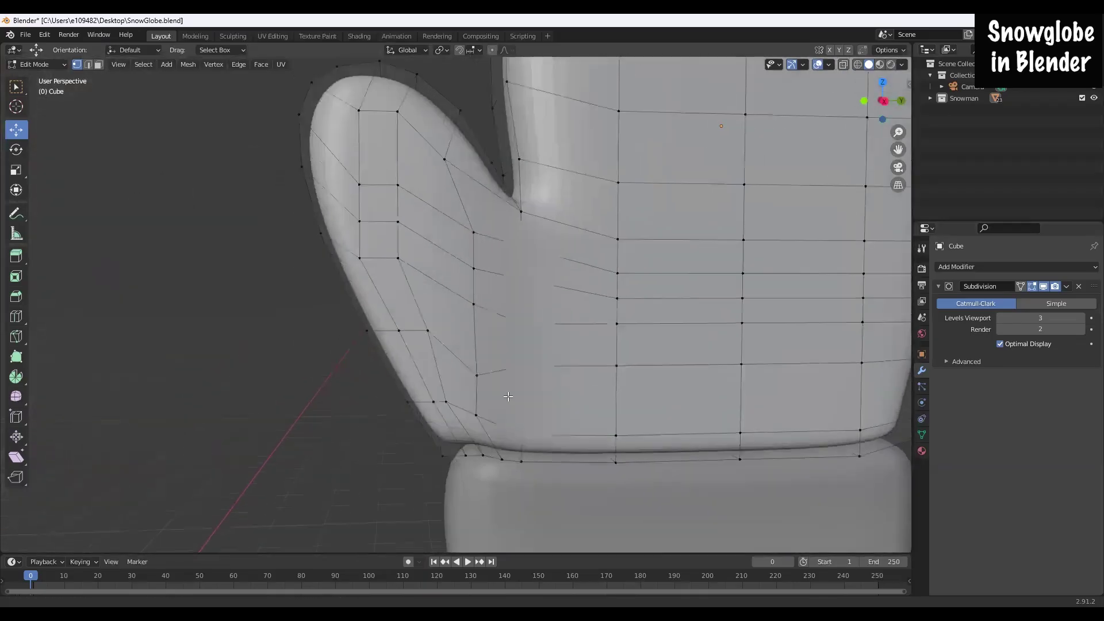
middle_click_drag(507, 397, 513, 383, "shift")
left_click(444, 439)
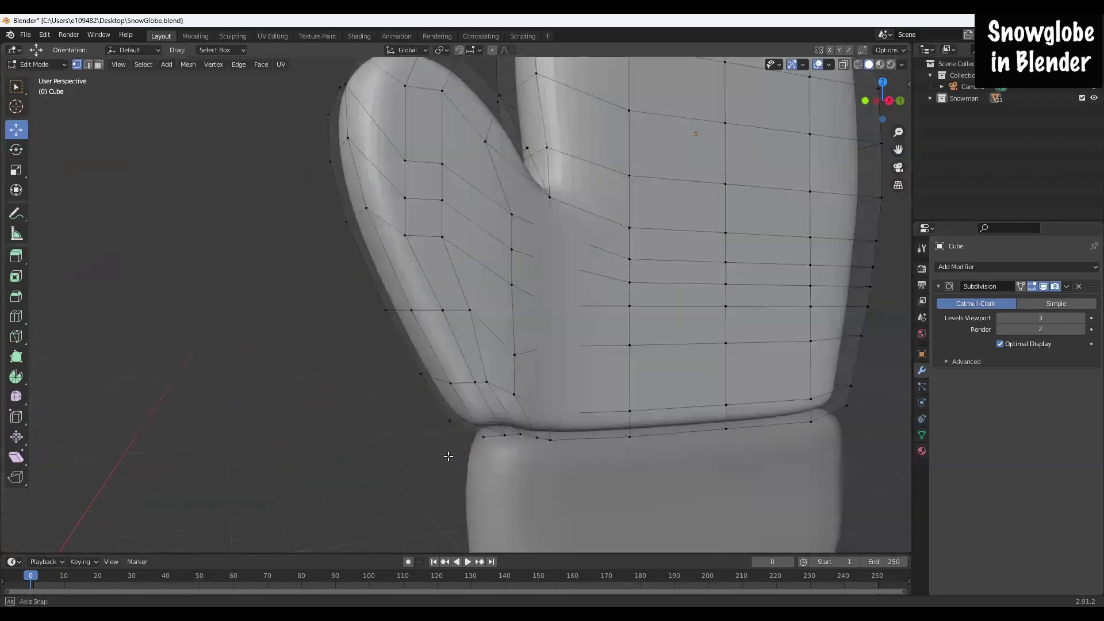
middle_click_drag(424, 457, 442, 414)
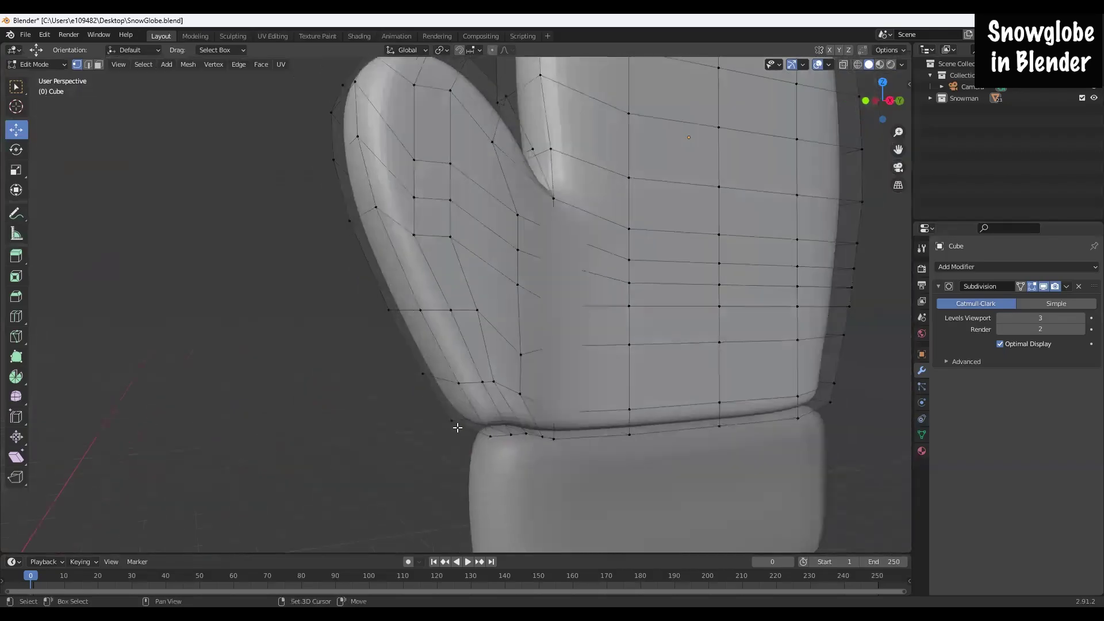
middle_click_drag(513, 478, 431, 425)
left_click_drag(426, 387, 455, 409)
left_click(447, 441)
middle_click_drag(445, 464, 398, 450)
left_click(477, 412, "shift")
left_click_drag(457, 404, 458, 409)
left_click(478, 446)
middle_click_drag(434, 478, 455, 412)
left_click(460, 407, "shift")
middle_click_drag(453, 457, 494, 407)
key("g")
key("z")
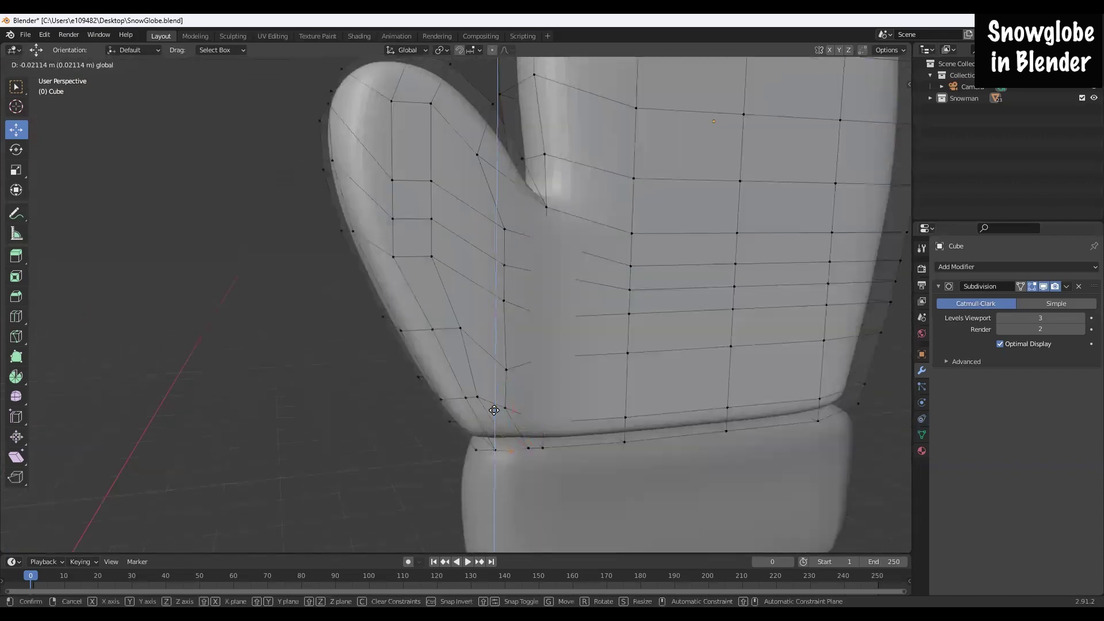
left_click(494, 410)
Step: Return to Object Mode and apply Shade Smooth to the mitten
middle_click_drag(494, 410, 281, 106)
left_click(35, 63)
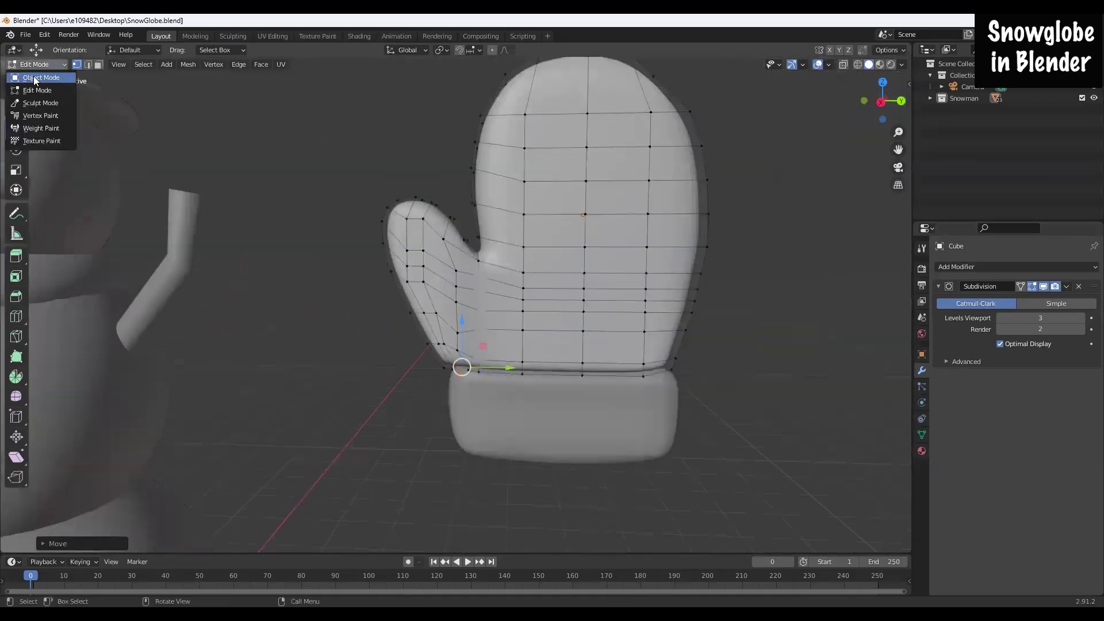
left_click(36, 82)
right_click(596, 241)
left_click(549, 246)
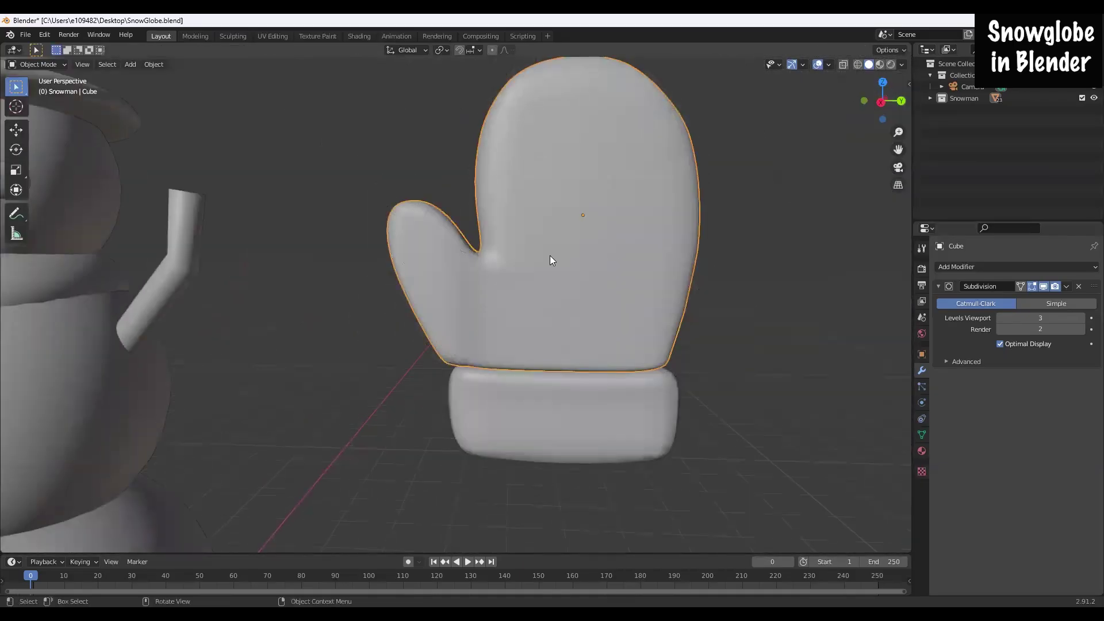
Step: Join the cuff to the mitten as one object, with the mitten as the active object
scroll(585, 297, "up", 1)
left_click(562, 414)
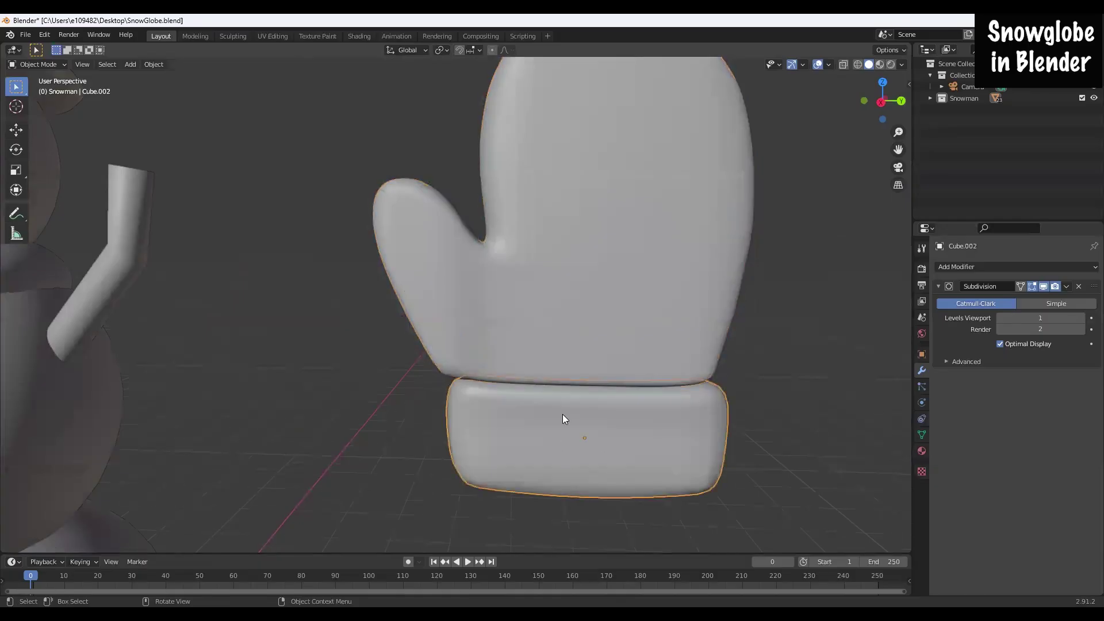
left_click(572, 305)
right_click(567, 306)
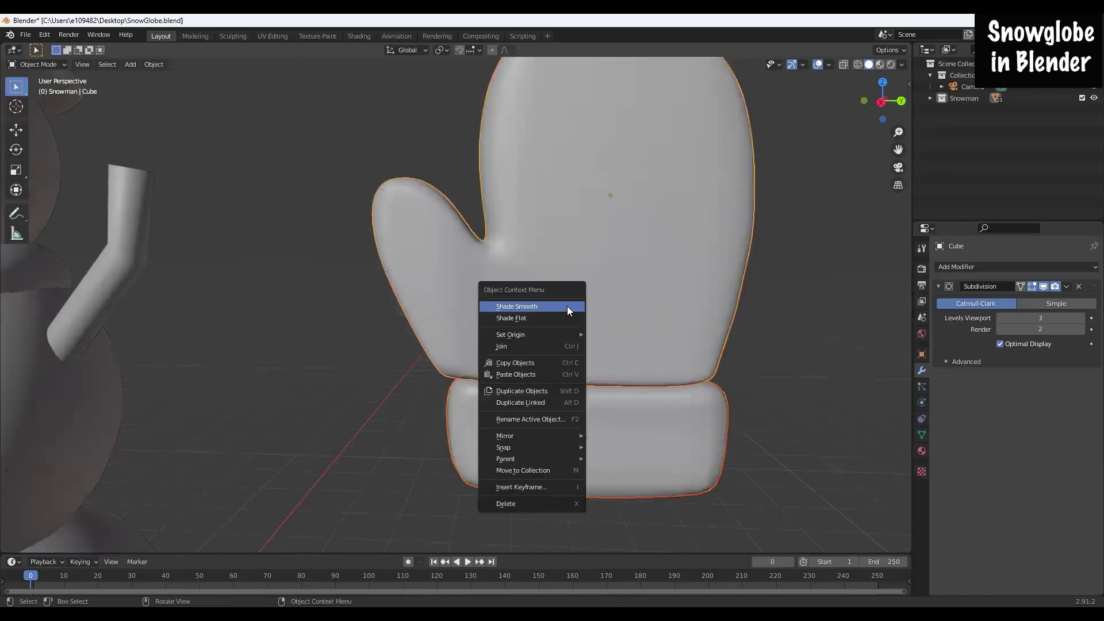
right_click(607, 342)
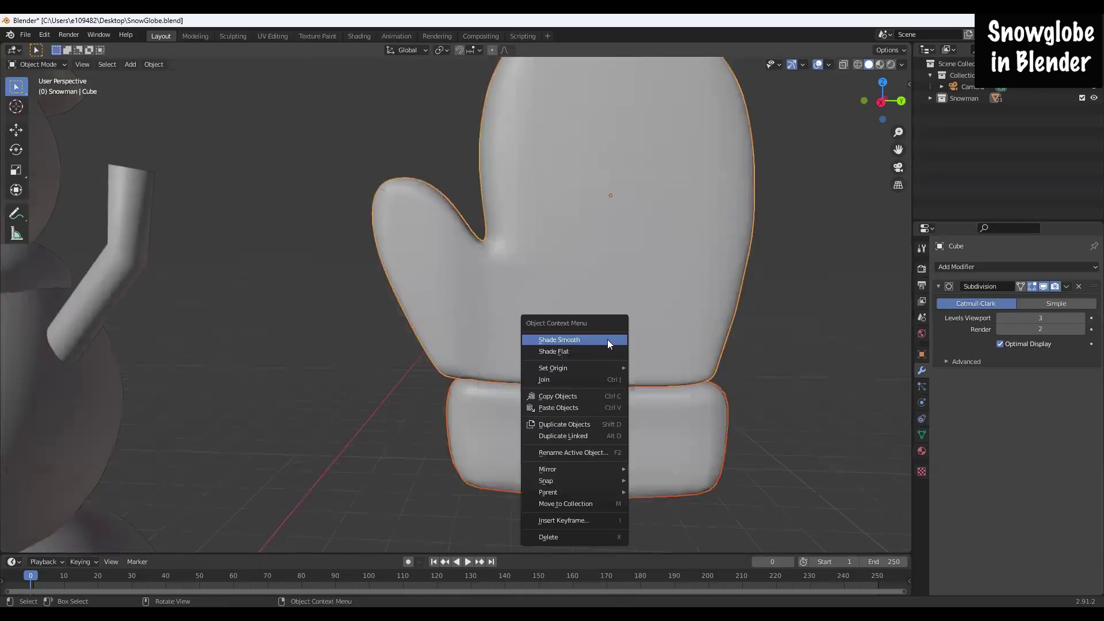
left_click(540, 380)
Step: In Edit Mode, select the whole cuff as linked geometry and shift it slightly along Y and up along Z
left_click(49, 66)
left_click(38, 90)
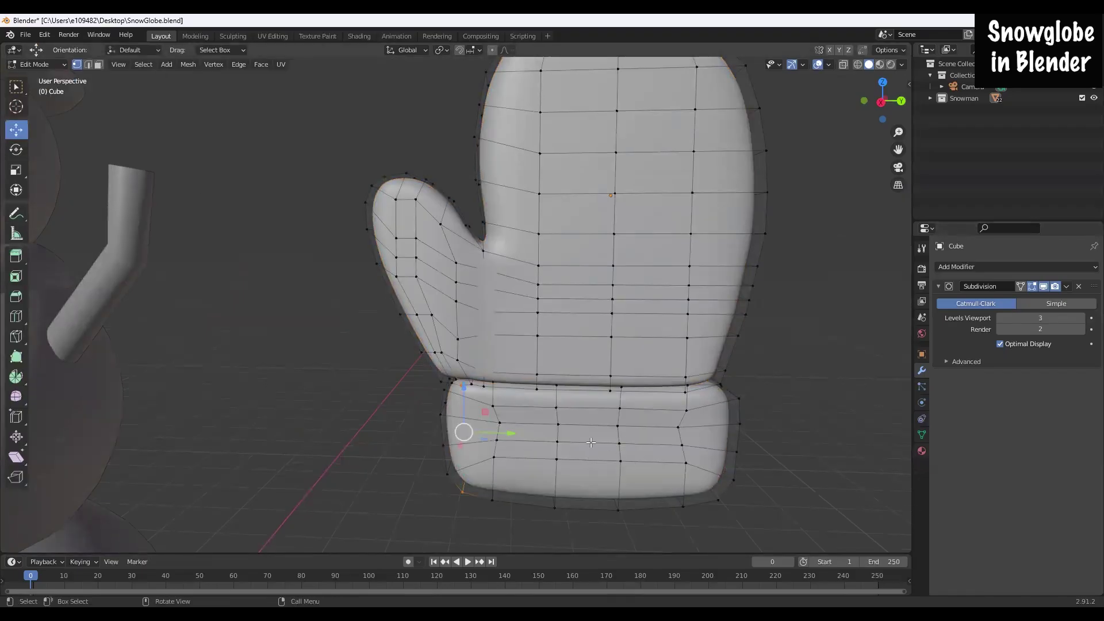
key("ctrl+l")
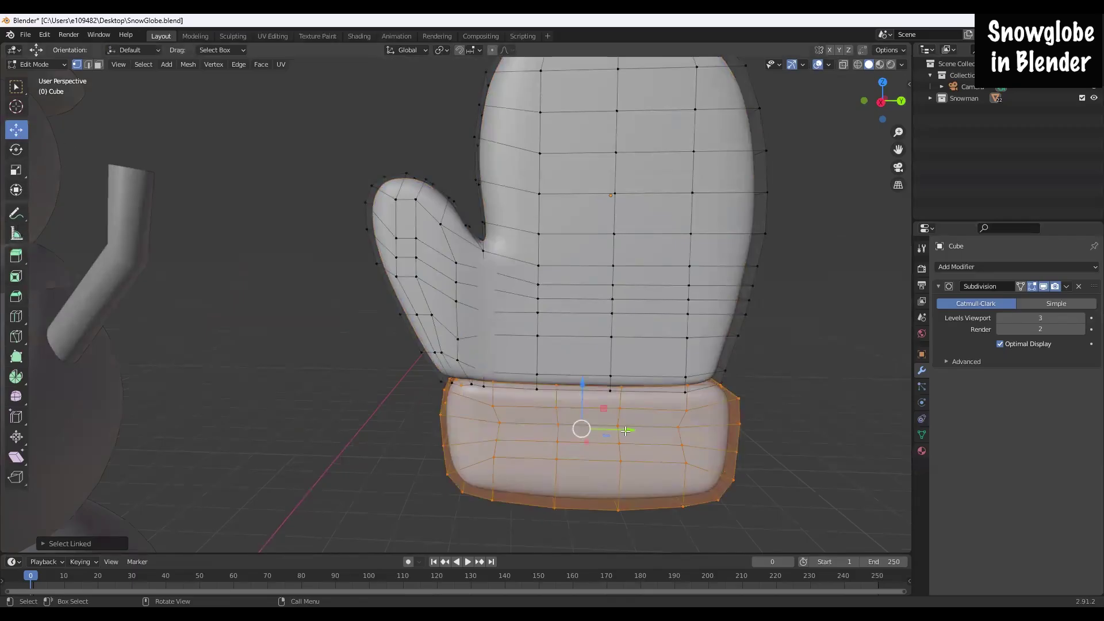
mouse_move(622, 430)
left_mouse_down()
mouse_move(586, 437)
mouse_move(615, 440)
left_mouse_up()
left_click_drag(569, 397, 577, 388)
Step: Select both the mitten and cuff geometry and scale them slightly thicker along X
middle_click_drag(576, 388, 659, 387)
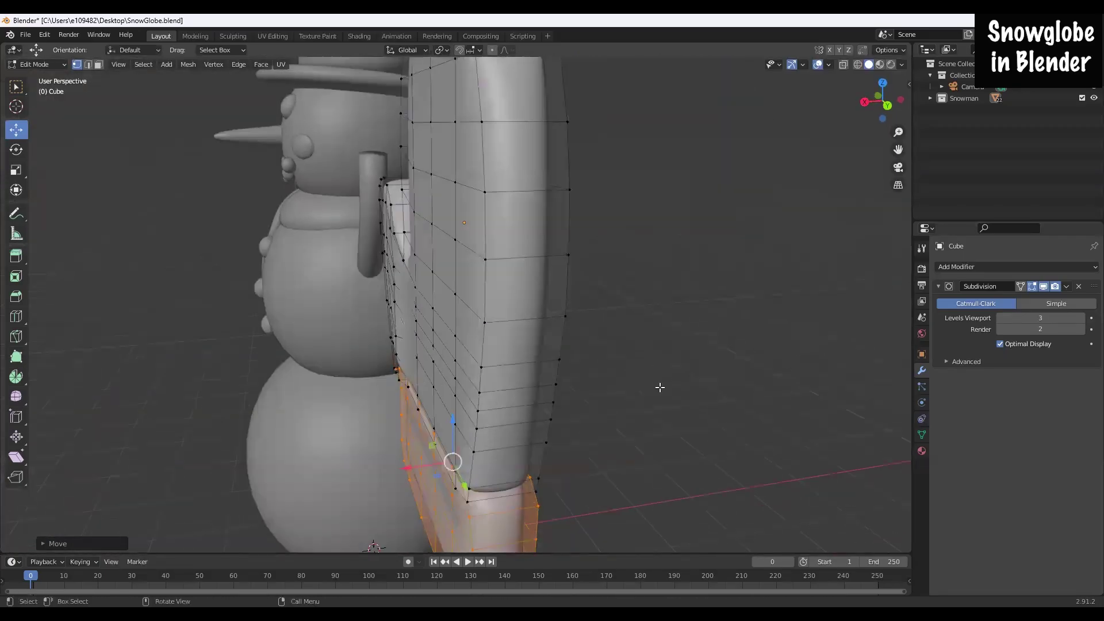
key("alt+a")
key("l")
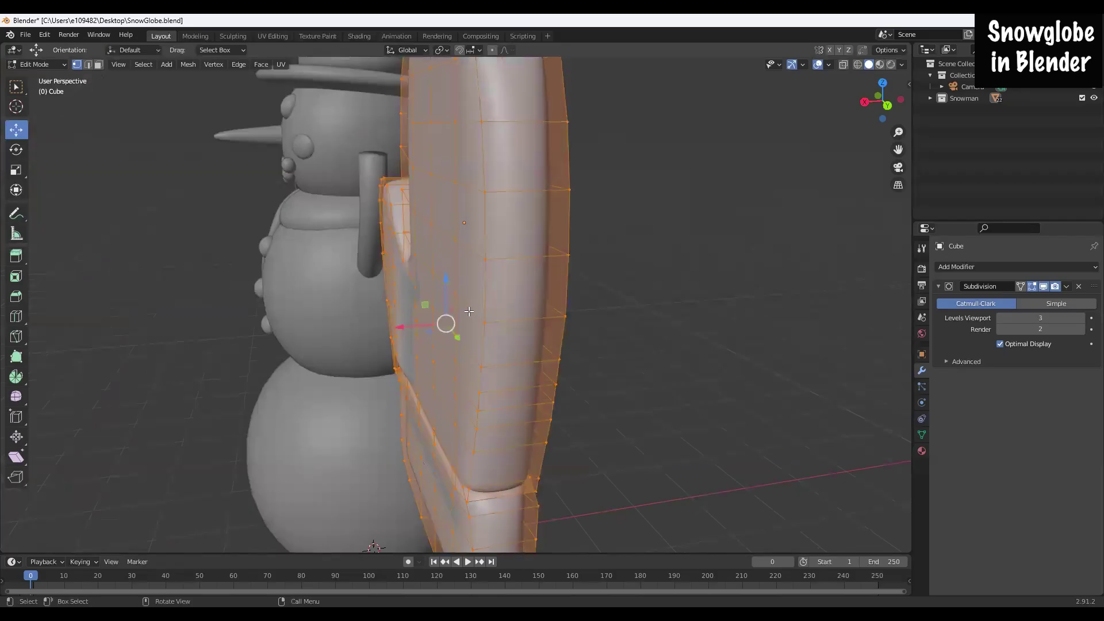
left_click(14, 176)
left_click_drag(404, 326, 389, 327)
Step: Circle-select the faces on the cuff's underside and scale them along X by about 1.26
middle_click_drag(623, 283, 539, 387)
scroll(667, 334, "up", 3)
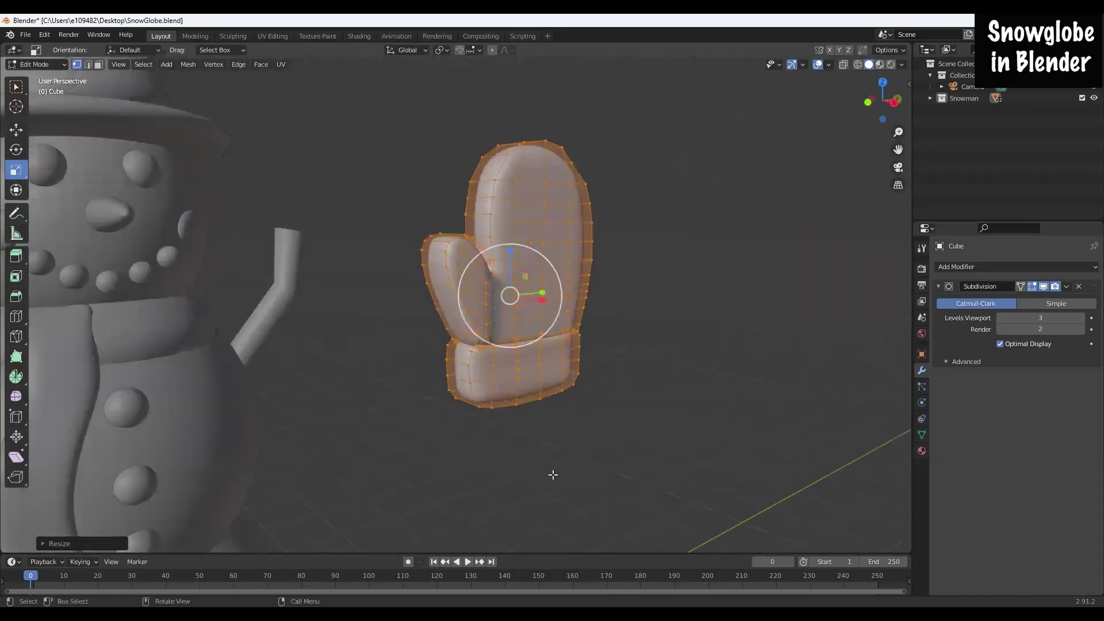
middle_click_drag(552, 474, 586, 350)
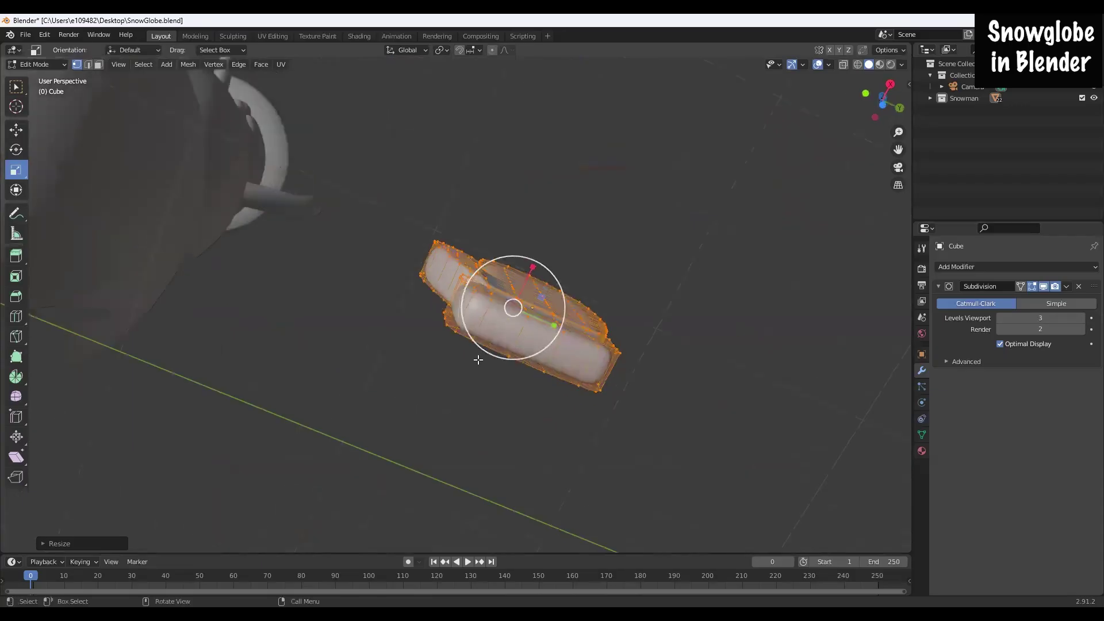
key("alt+a")
left_click(99, 65)
key("c")
left_click_drag(474, 319, 536, 343)
middle_click_drag(494, 418, 524, 437)
middle_click_drag(571, 488, 627, 483)
key("s")
key("x")
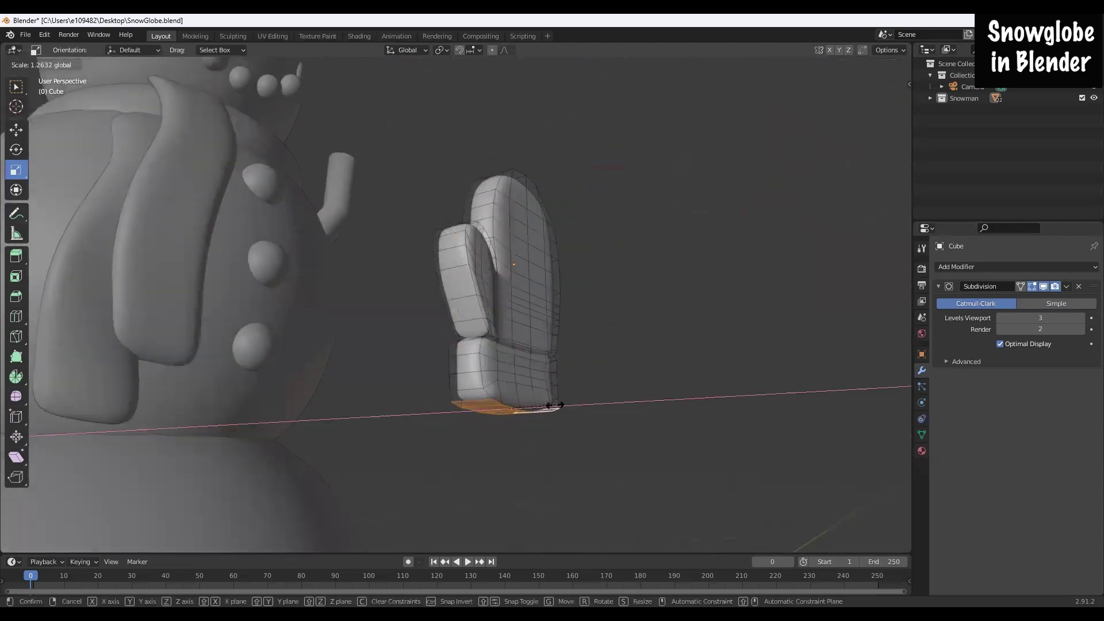
left_click(556, 405)
Step: Scale the cuff's bottom faces uniformly to adjust the flare of its lower edge
middle_click_drag(517, 437, 471, 460)
key("ctrl+l")
key("s")
left_click(416, 385)
middle_click_drag(415, 386, 299, 357)
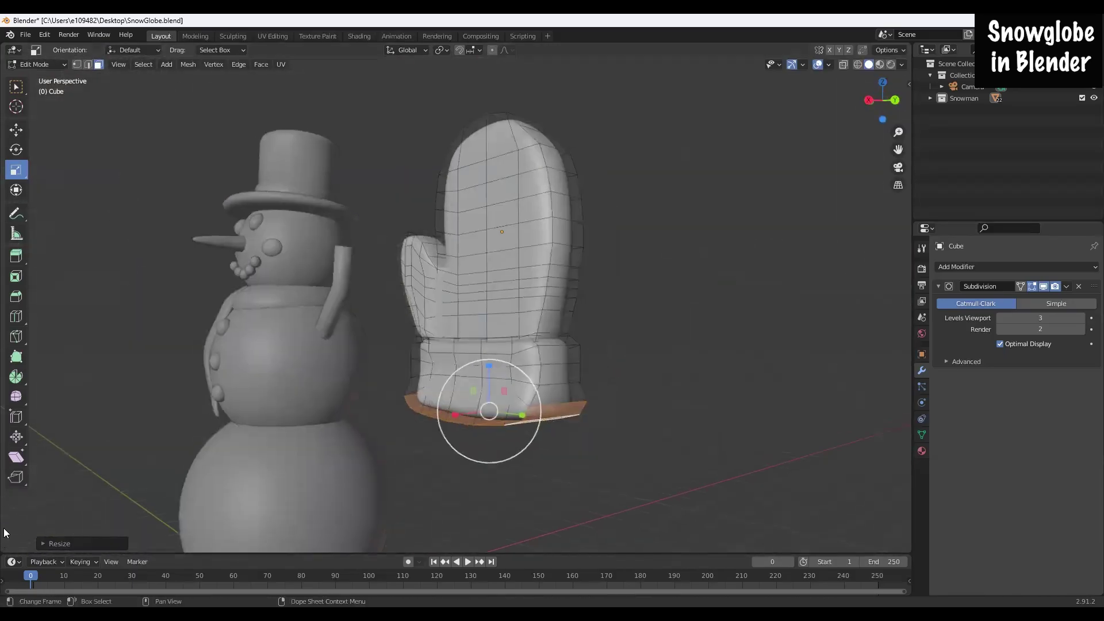
Step: In Object Mode and right view, move the mitten about 2.9 m along negative Y to the snowman's raised arm
left_click(16, 87)
left_click(52, 66)
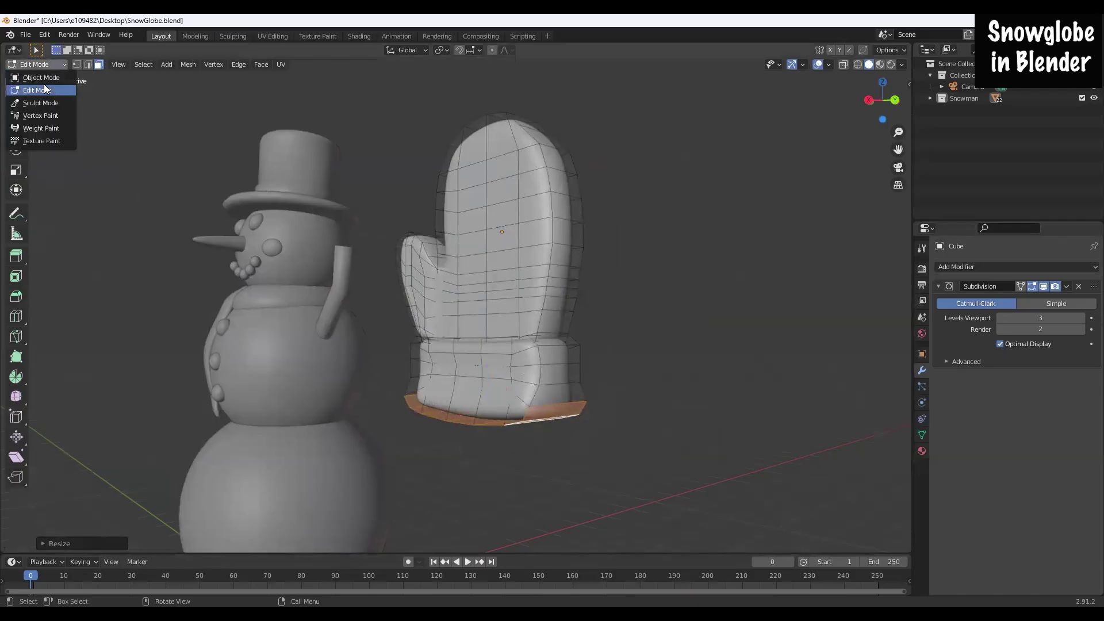
left_click(40, 78)
mouse_move(581, 409)
middle_mouse_down()
mouse_move(579, 421)
mouse_move(625, 408)
mouse_move(581, 394)
middle_mouse_up()
left_click(882, 102)
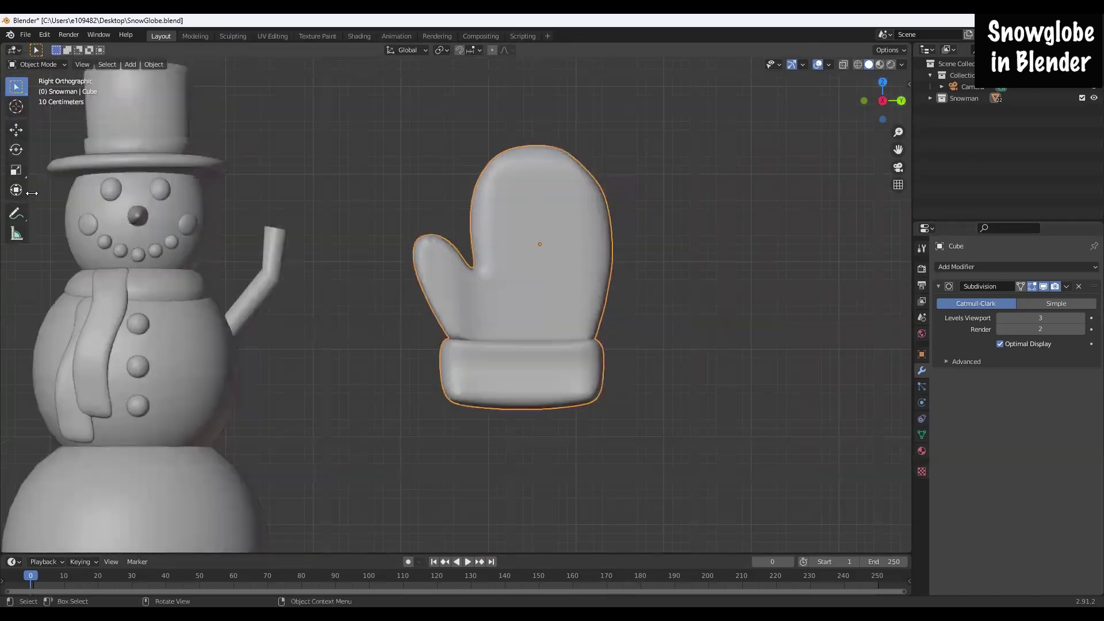
left_click(16, 131)
left_click_drag(579, 246, 325, 246)
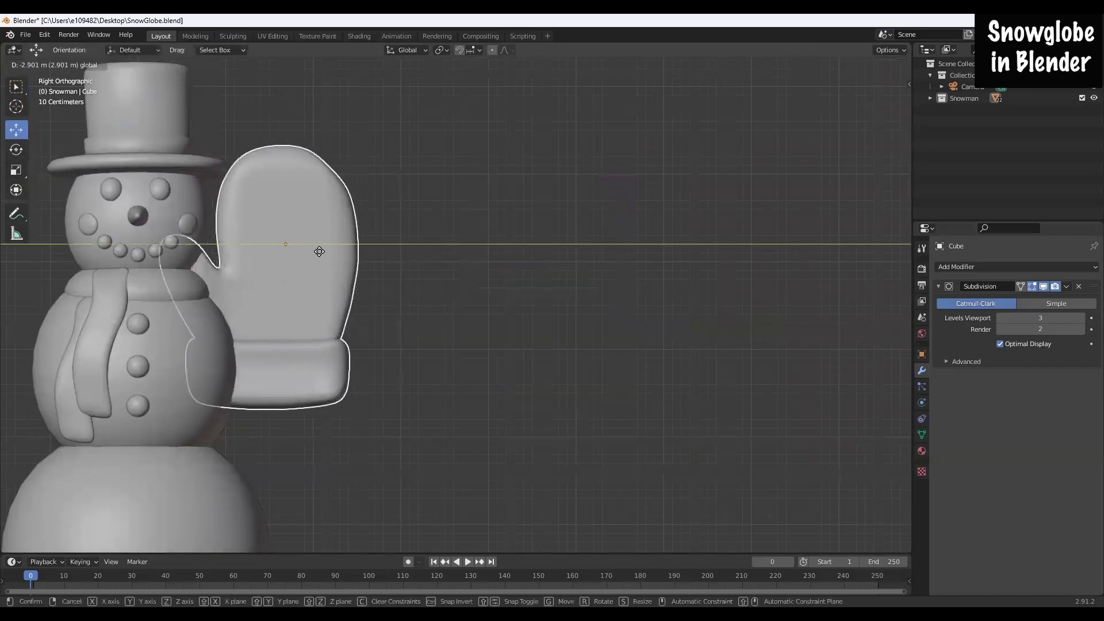
Step: Scale the mitten down to less than half its size and raise it along Z to the arm's end
left_click(16, 170)
left_click_drag(302, 285, 292, 264)
left_click(14, 134)
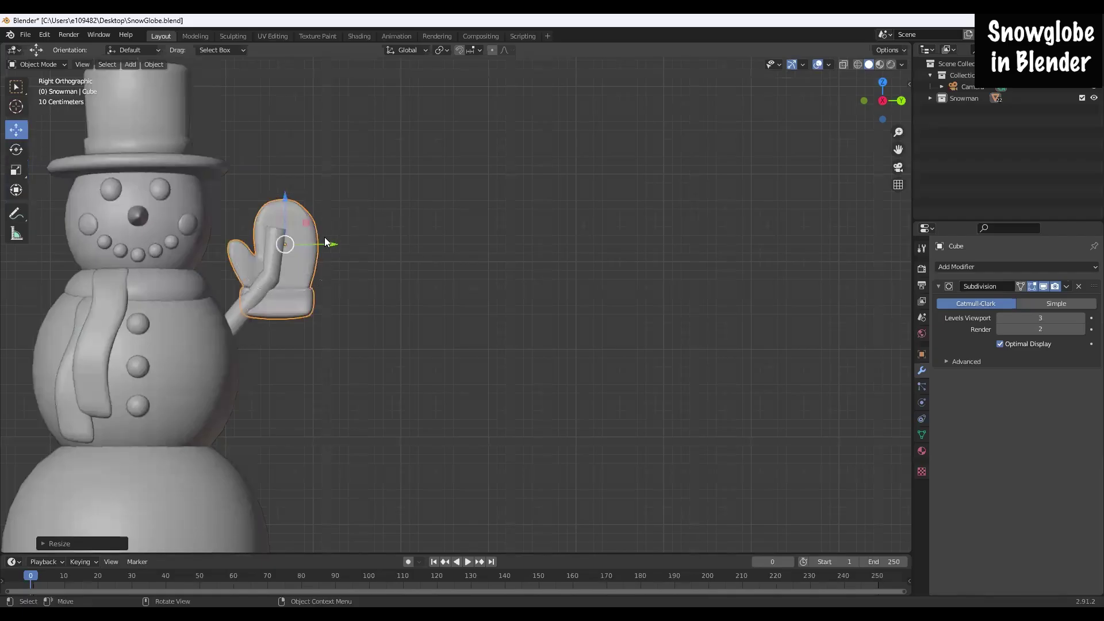
left_click_drag(279, 216, 280, 173)
Step: Nudge the mitten's position so its cuff lines up over the end of the snowman's arm
middle_click_drag(279, 174, 322, 305)
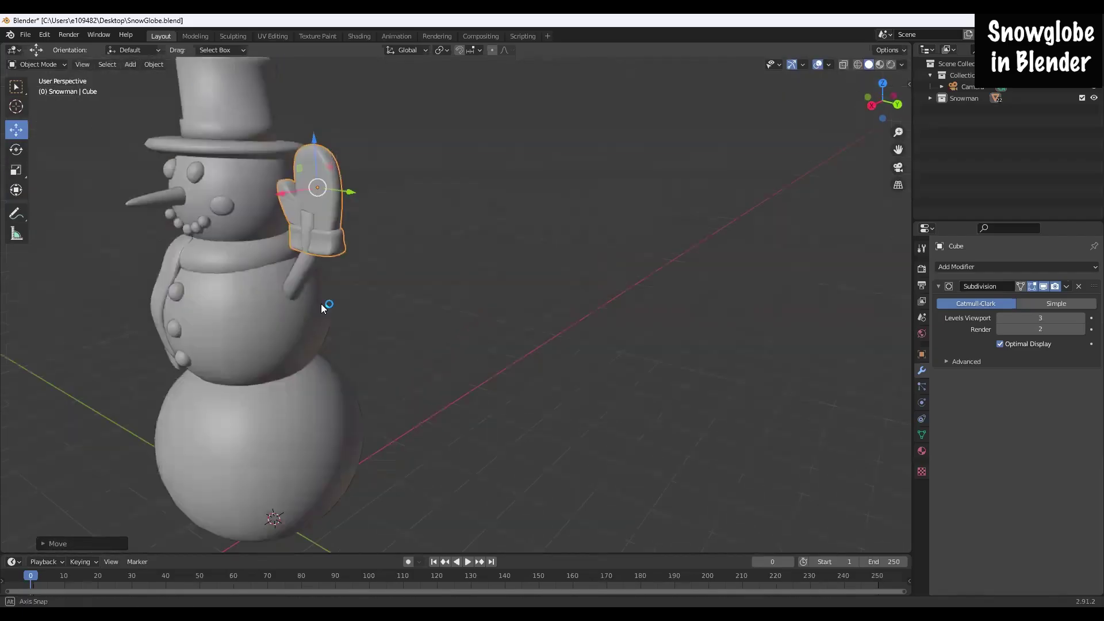
left_click_drag(345, 187, 338, 191)
middle_click_drag(361, 348, 371, 265)
left_click_drag(356, 156, 345, 156)
middle_click_drag(459, 307, 1, 214)
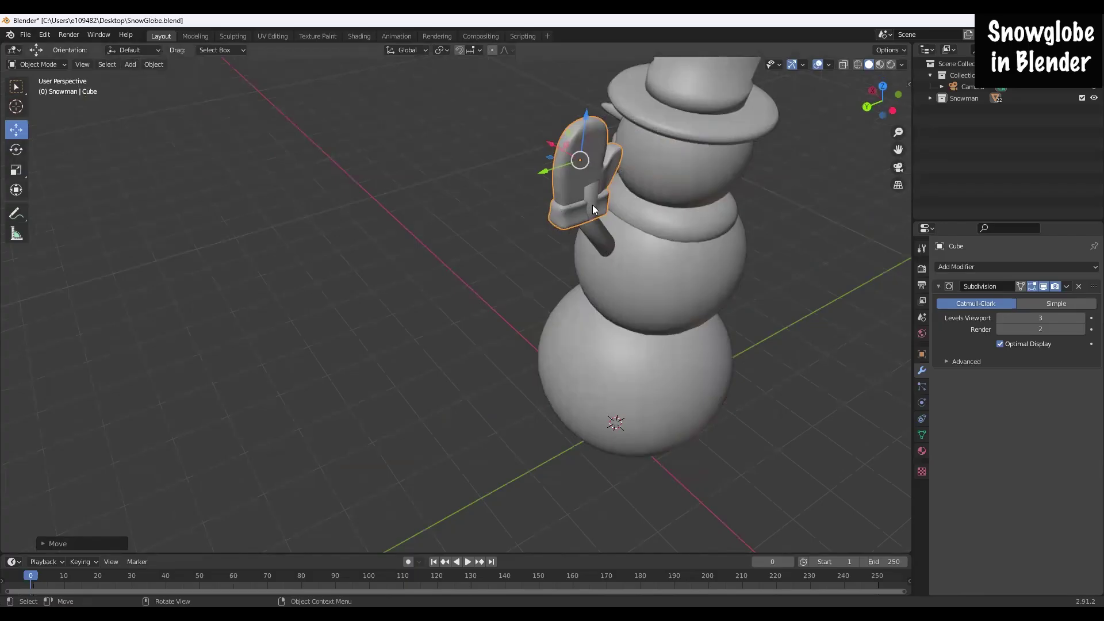
Step: Scale the mitten slimmer along X and readjust its position around the arm's end
left_click(17, 170)
mouse_move(550, 142)
left_mouse_down()
mouse_move(539, 124)
mouse_move(551, 145)
left_mouse_up()
left_click(16, 129)
middle_click_drag(574, 266, 62, 226)
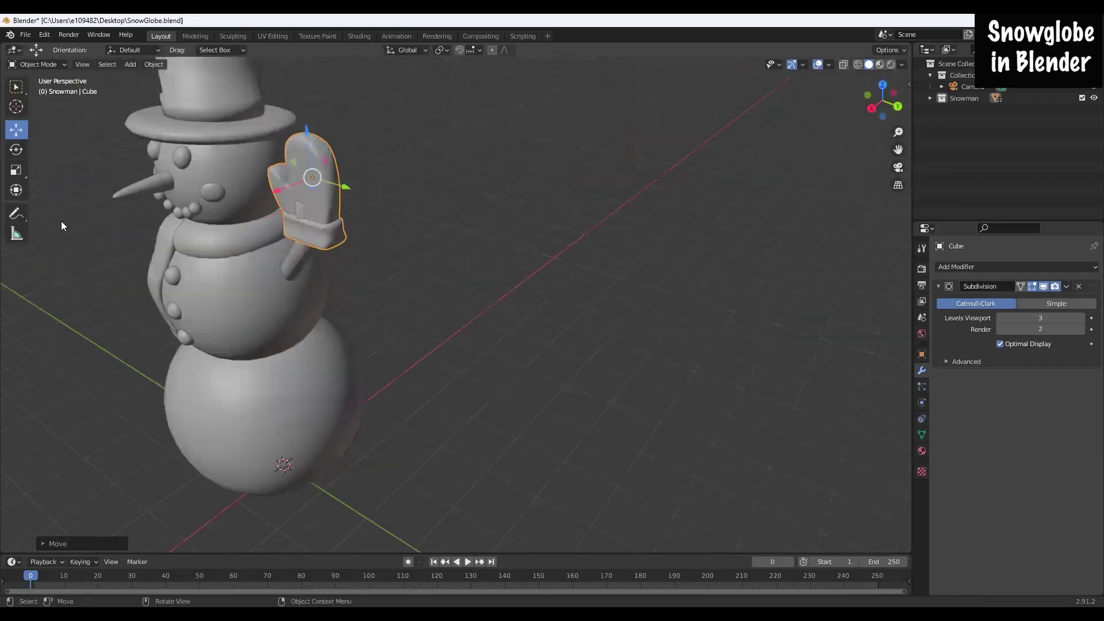
left_click(22, 171)
left_click_drag(274, 190, 291, 190)
left_click(16, 130)
middle_click_drag(459, 294, 24, 163)
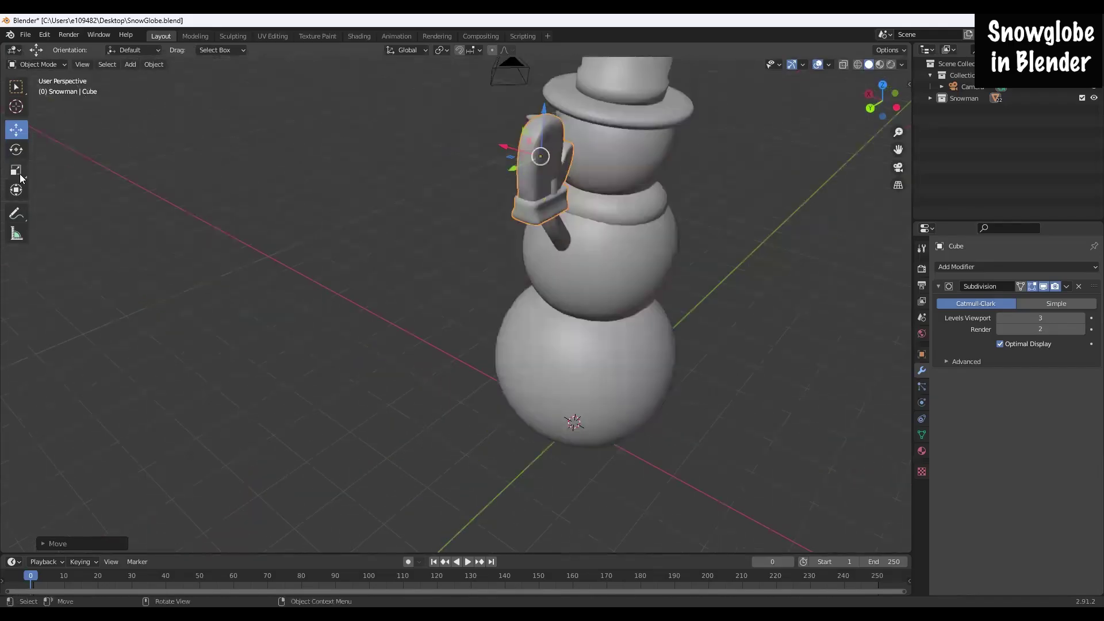
Step: Scale the mitten slightly thicker along X and adjust its X position so it stays centred over the arm
left_click(17, 172)
left_click_drag(500, 146, 495, 146)
middle_click_drag(522, 265, 589, 251)
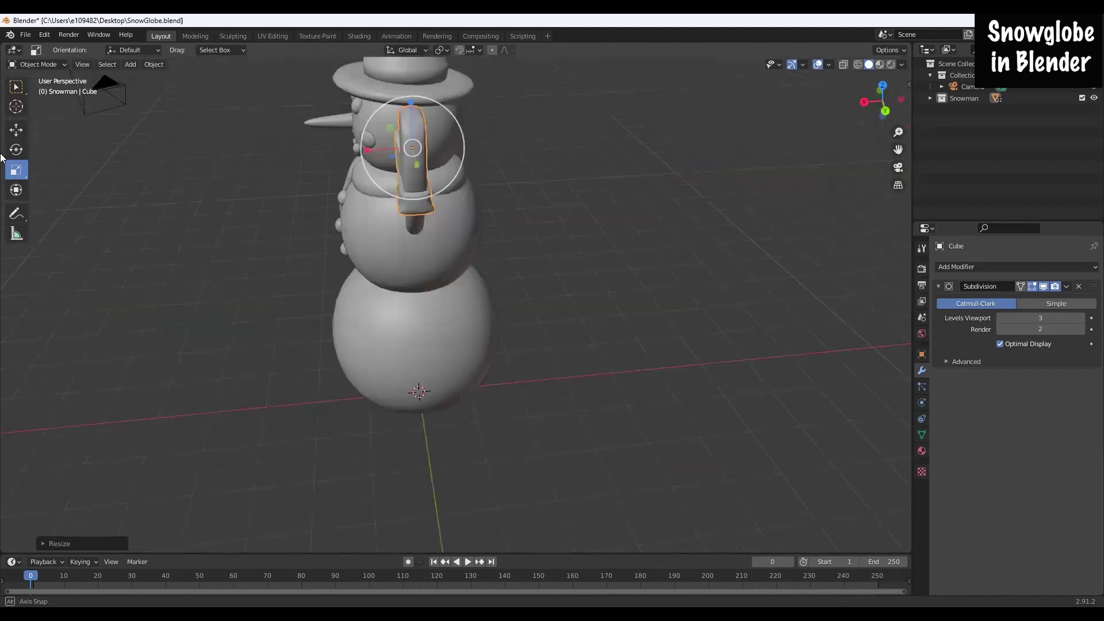
left_click(16, 156)
left_click(18, 131)
left_click_drag(365, 149, 370, 149)
middle_click_drag(563, 232, 729, 215)
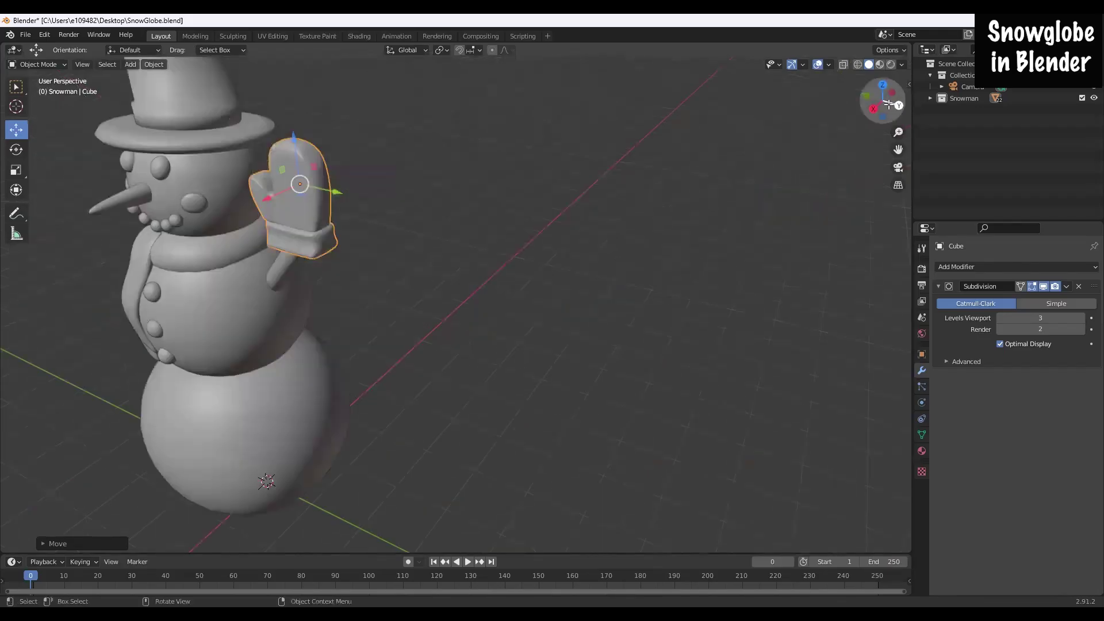
Step: Try rotating the mitten to a tilt and moving it up the bent arm in right view, and undo these changes
left_click(874, 108)
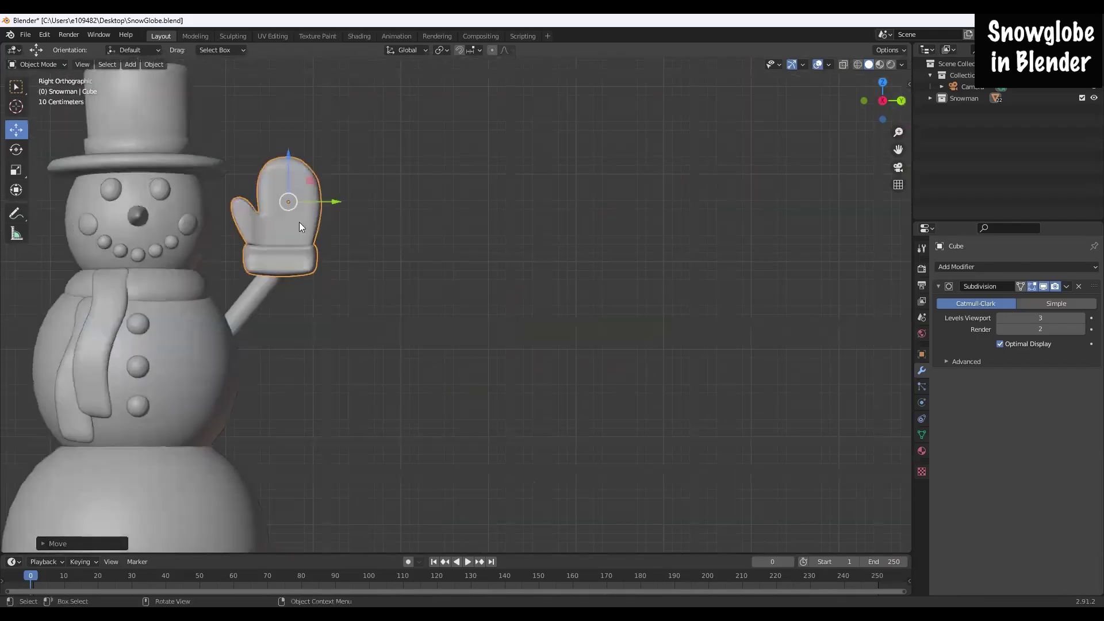
left_click(16, 149)
left_click_drag(324, 166, 345, 154)
key("shift+space")
key("g")
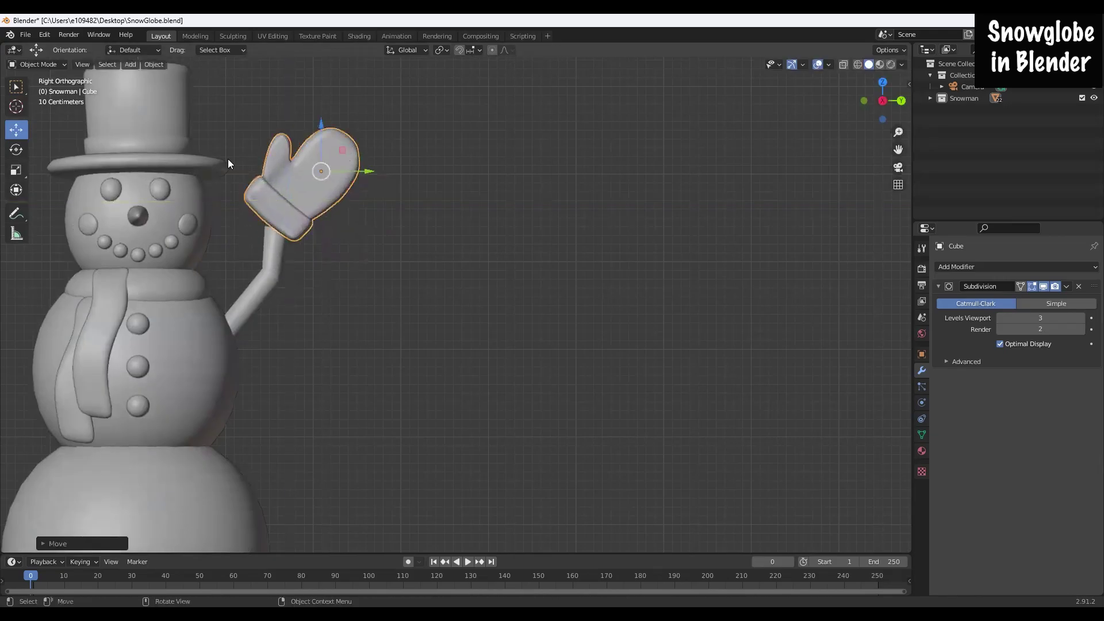
left_click(16, 151)
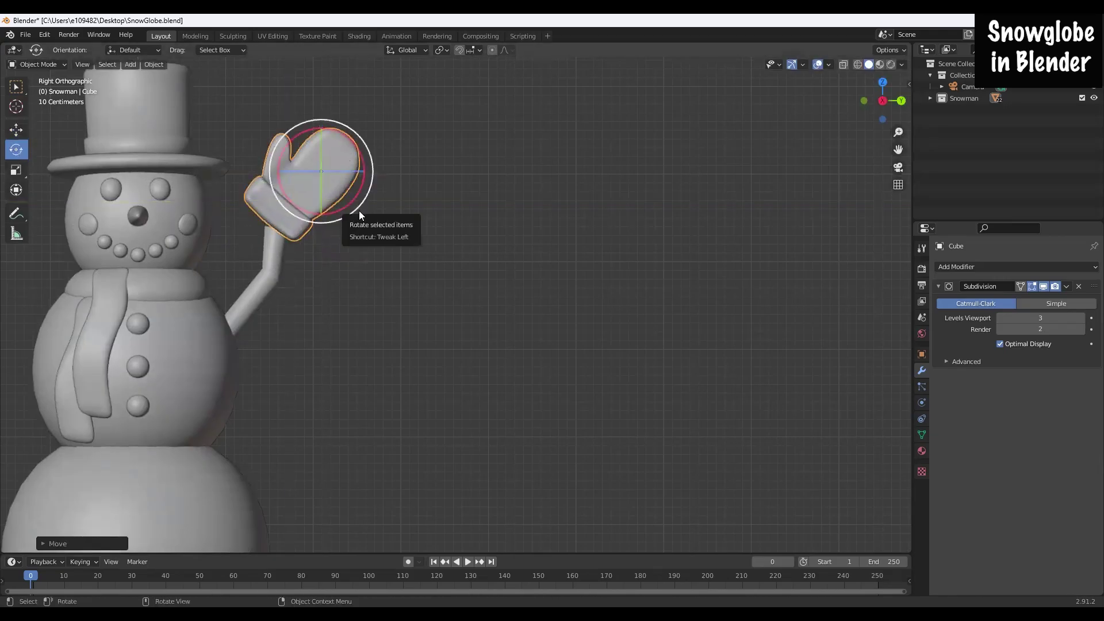
left_click(360, 210)
key("ctrl+z")
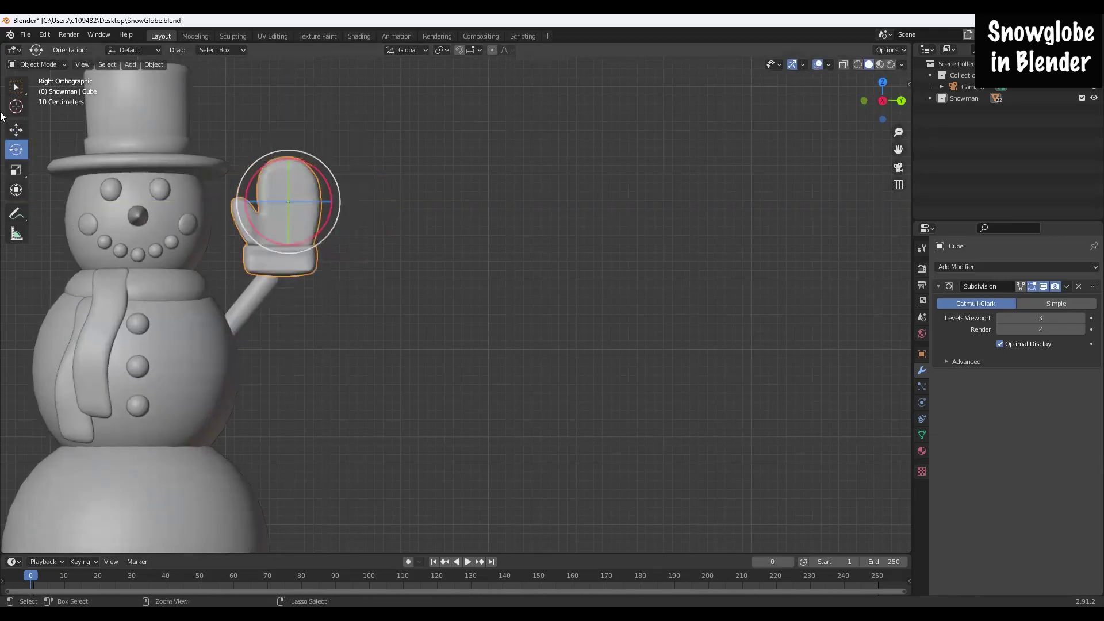
Step: Raise the upright mitten along Z to the upper end of the snowman's bent arm
left_click(16, 130)
left_click_drag(289, 154, 290, 91)
middle_click_drag(678, 253, 552, 282)
left_click(873, 102)
left_click(864, 101)
Step: Scale the mitten down slightly and shift it along negative Y to centre it over the arm's end
left_click(16, 170)
left_click_drag(322, 142, 309, 155)
left_click(16, 130)
left_click_drag(336, 177, 328, 177)
Step: Select the raised arm, enter Edit Mode and isolate the arm in local view
scroll(299, 255, "up", 2)
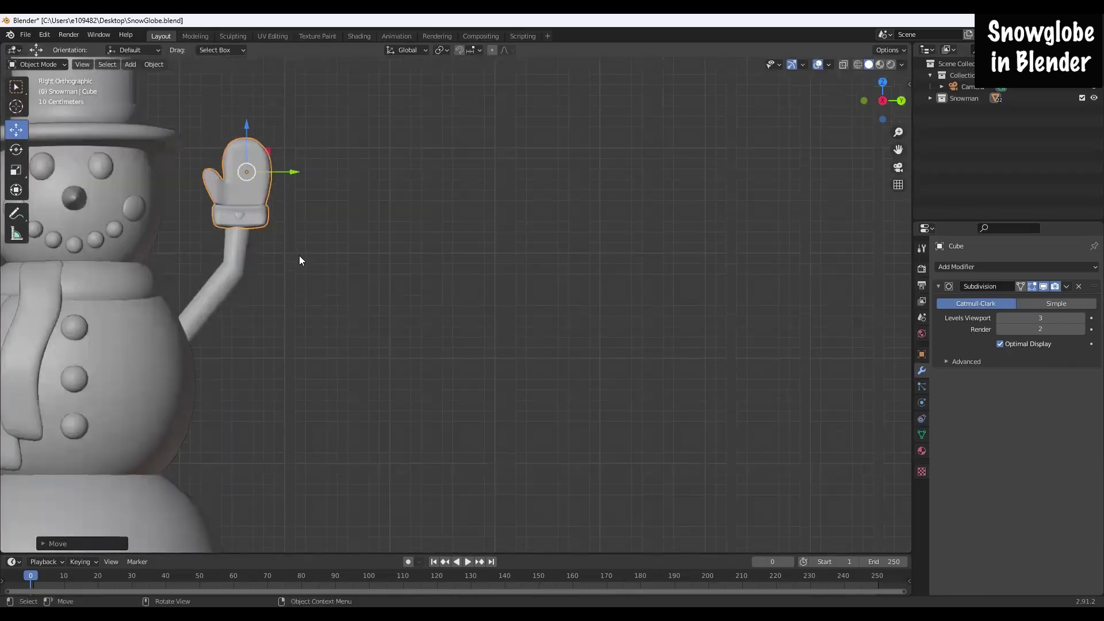
scroll(190, 229, "up", 2)
left_click(193, 230)
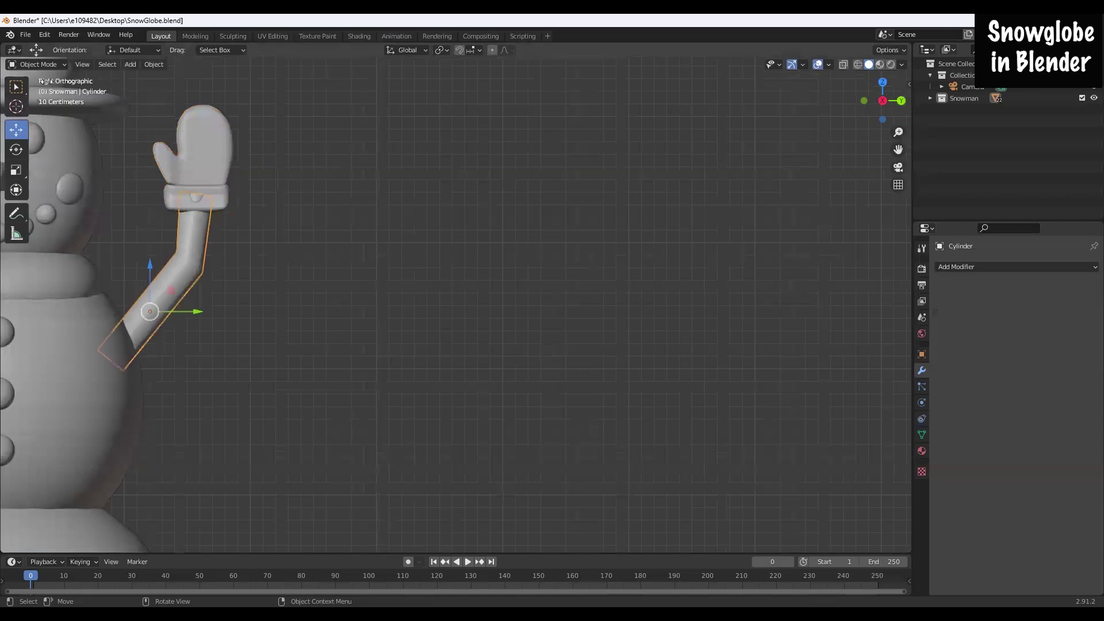
left_click(33, 65)
left_click(42, 82)
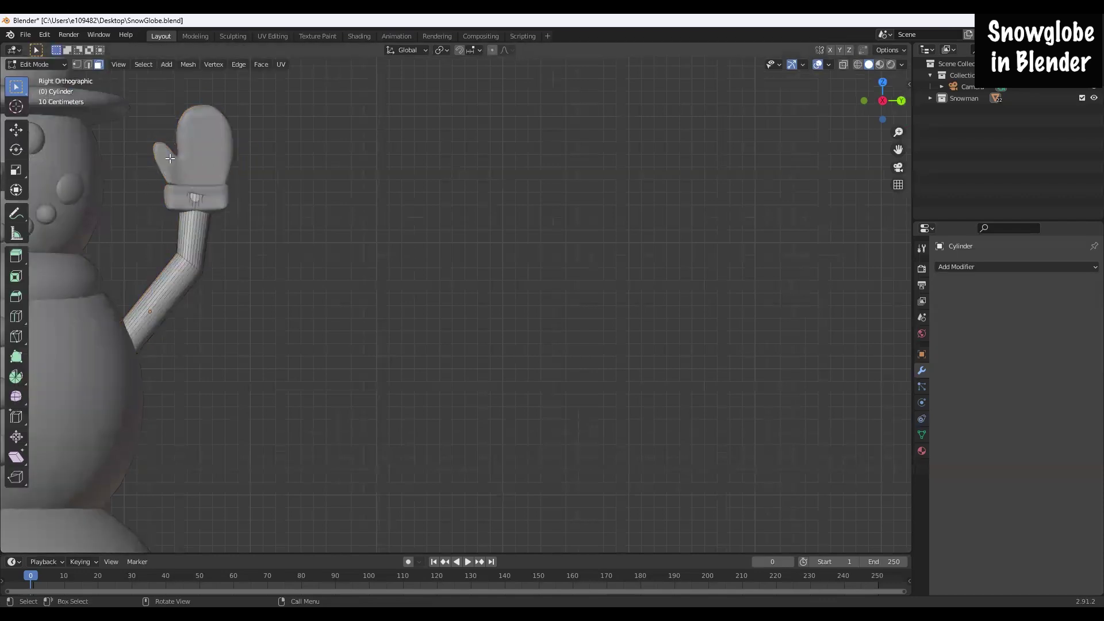
key("KP_Divide")
middle_click_drag(182, 157, 539, 143)
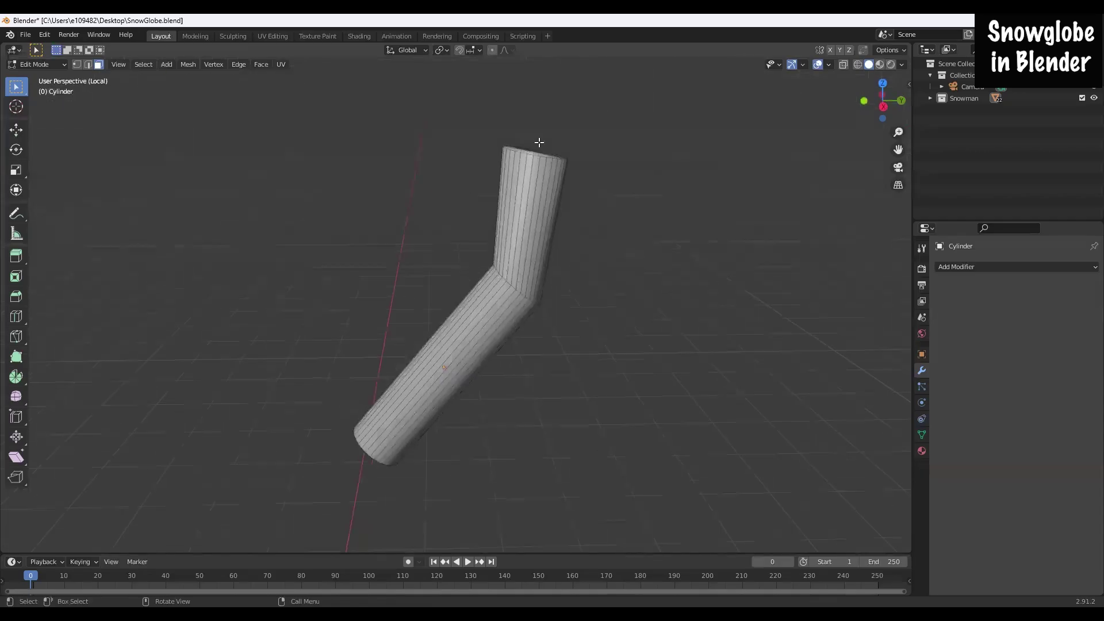
Step: Scale down the arm's upper end face so it fits inside the cuff, and return to Object Mode with the full snowman shown
left_click(534, 152)
middle_click_drag(407, 212, 404, 233)
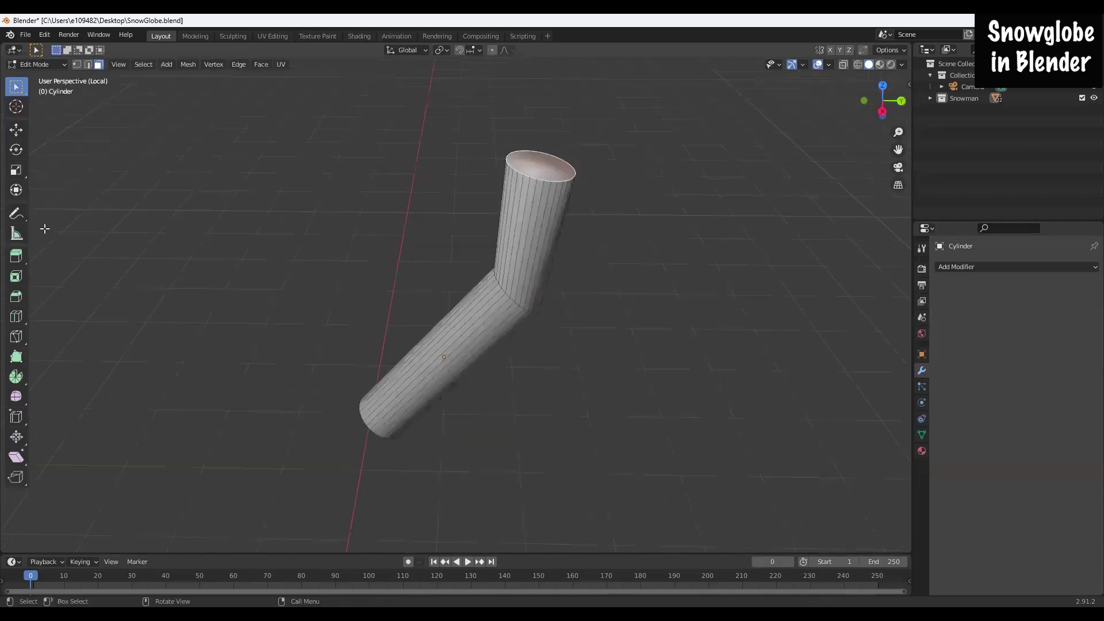
left_click(16, 172)
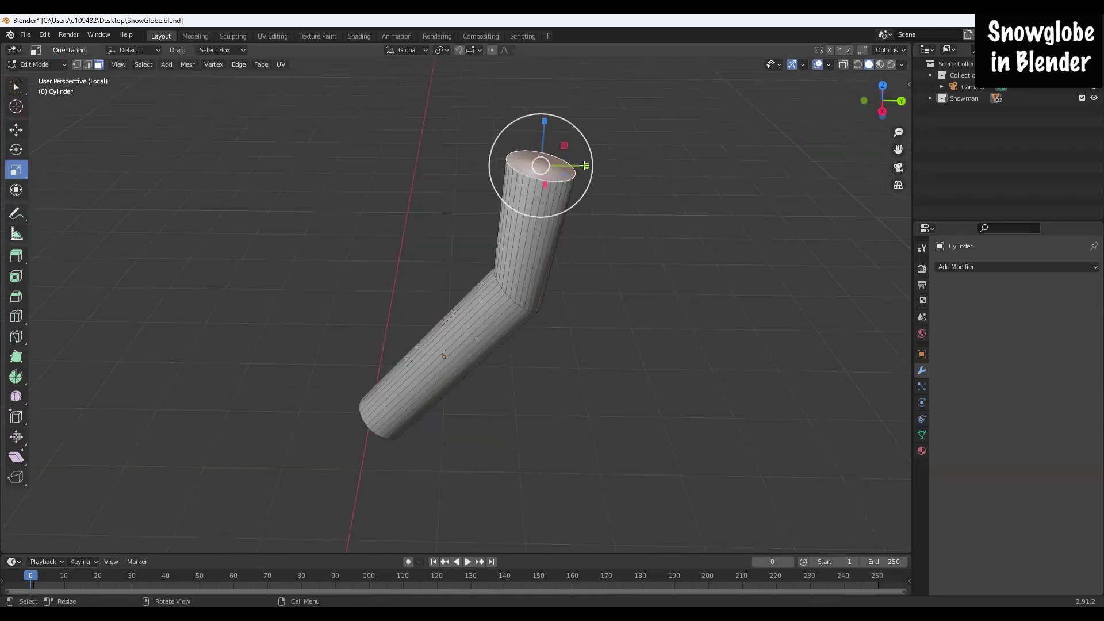
left_click_drag(590, 169, 553, 175)
left_click(35, 68)
left_click(35, 77)
key("KP_Divide")
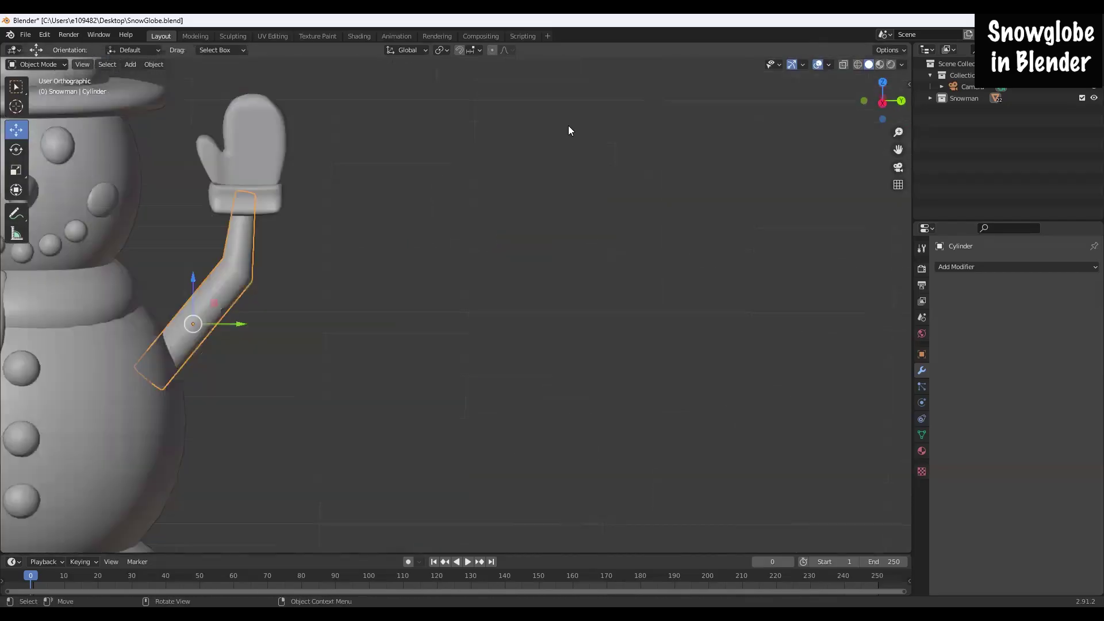
Step: Duplicate the raised arm in right view and place the copy on the opposite side of the snowman's body
middle_click_drag(209, 206, 608, 140)
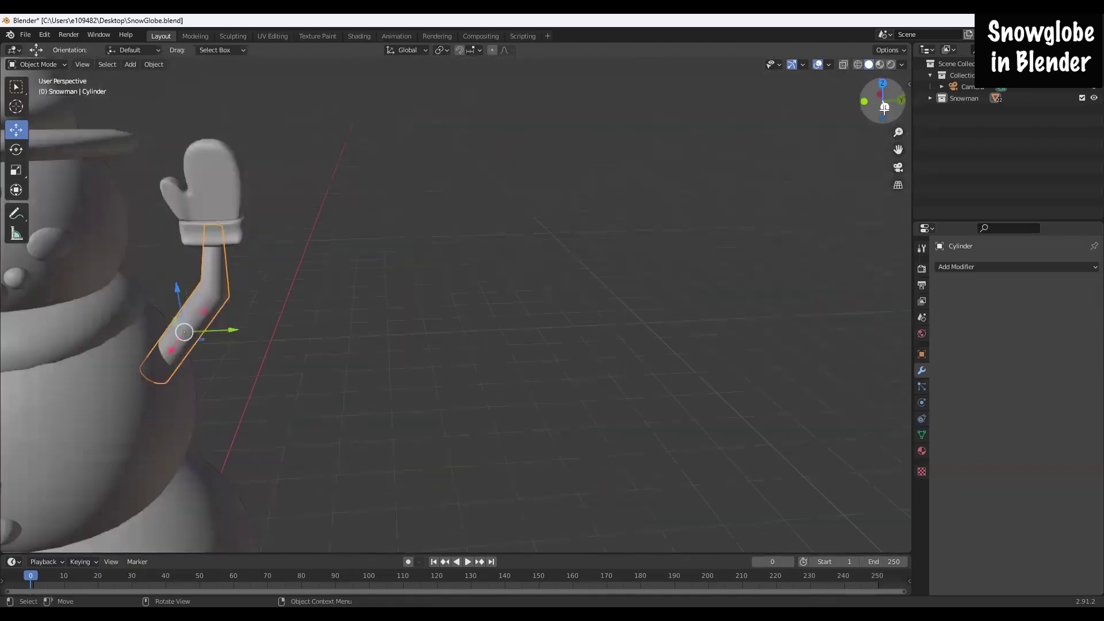
left_click(882, 106)
scroll(388, 220, "down", 2)
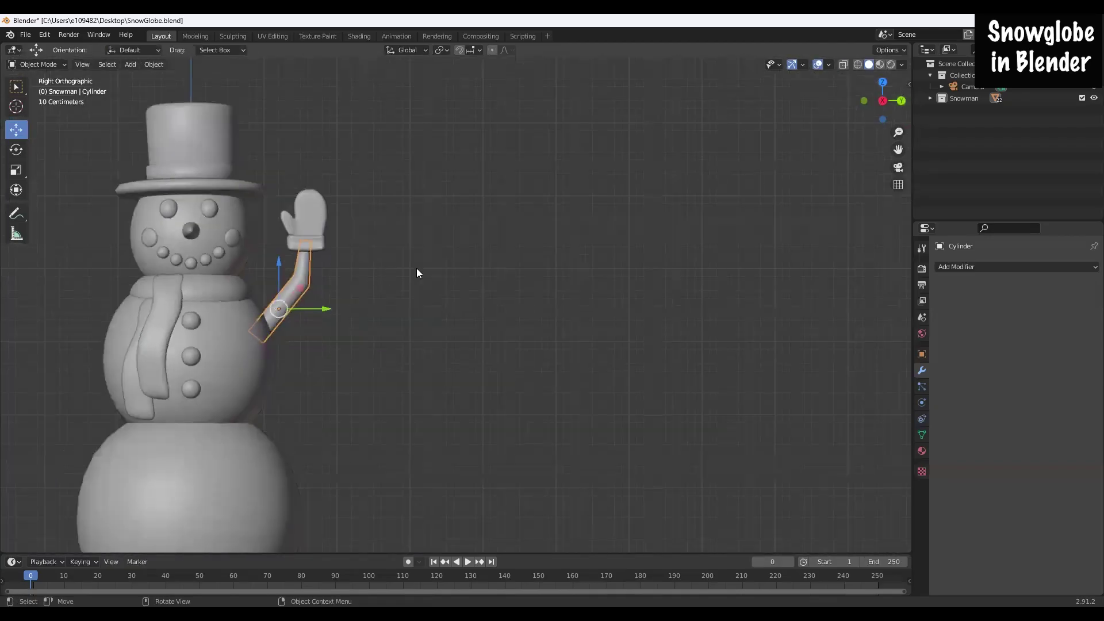
middle_click_drag(400, 272, 534, 329, "shift")
left_click(474, 343)
scroll(488, 375, "down", 1)
middle_click_drag(489, 375, 565, 387, "shift")
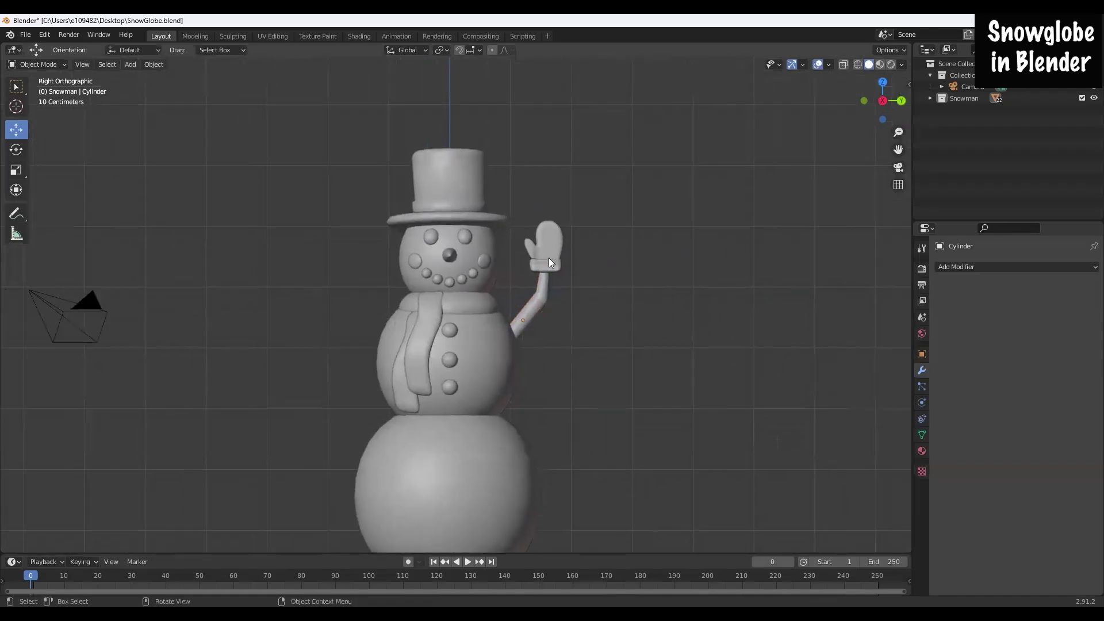
left_click(532, 303)
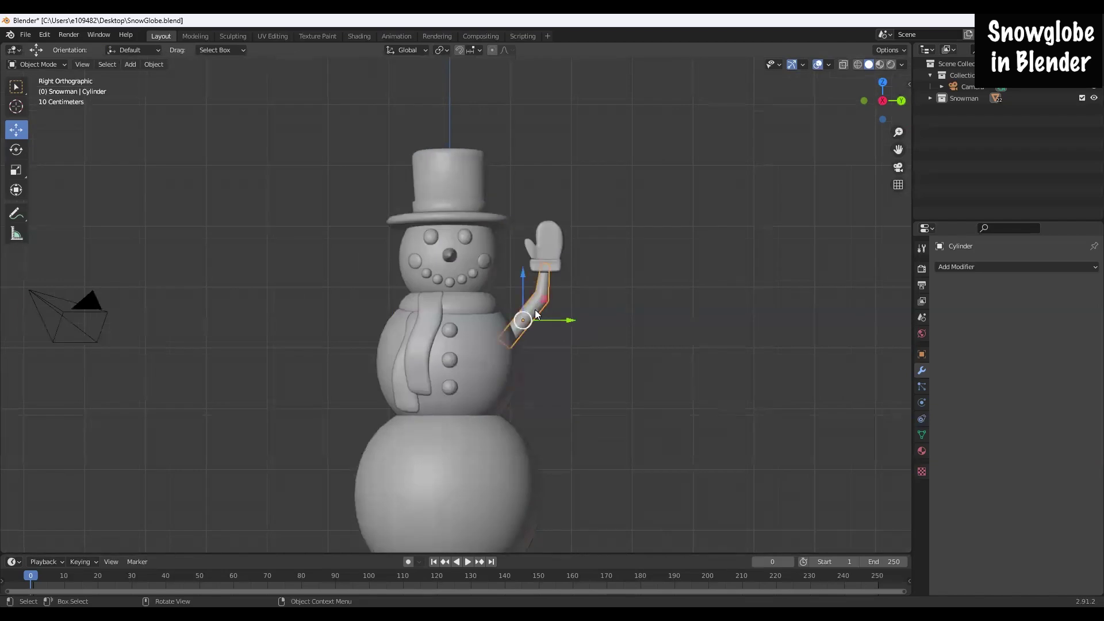
key("shift+d")
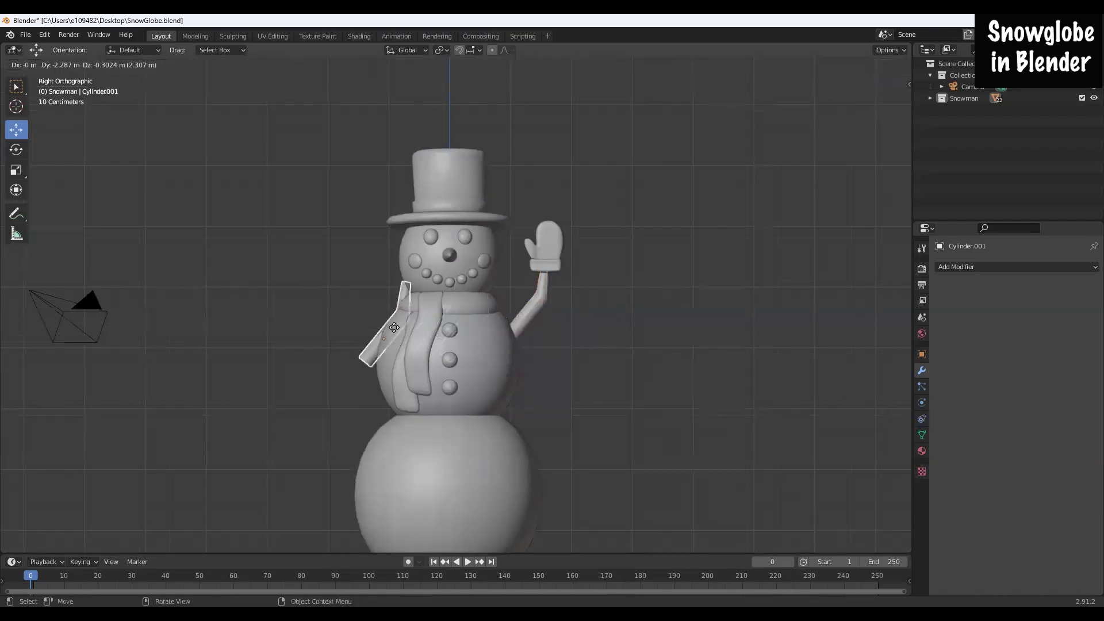
left_click(357, 327)
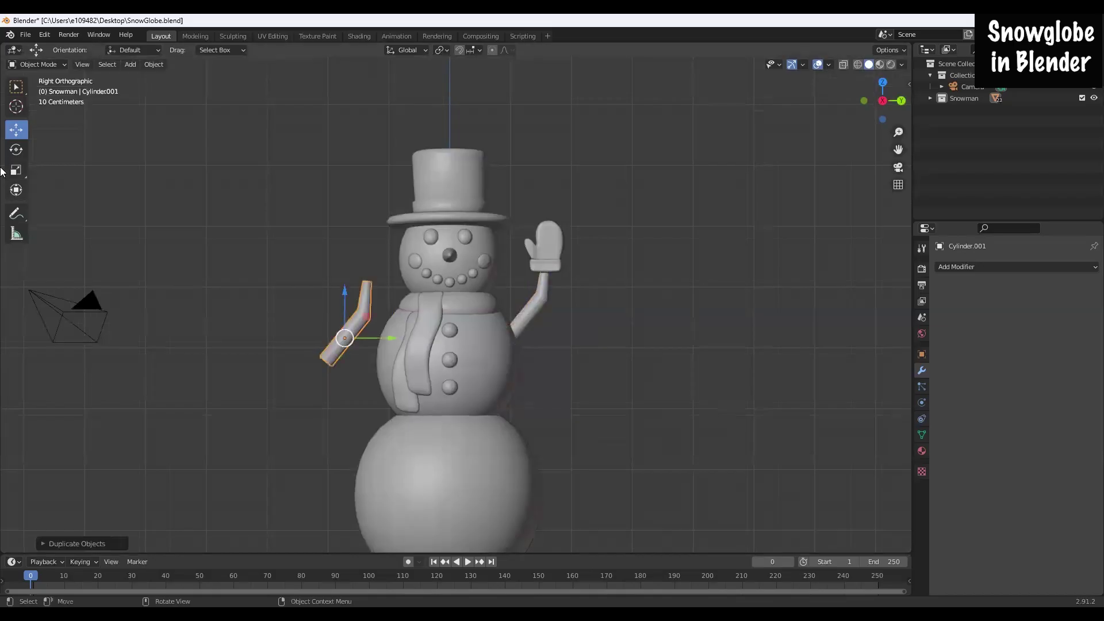
Step: Rotate the arm copy about half a turn so its forearm points down
left_click(15, 171)
left_click_drag(361, 384, 338, 357)
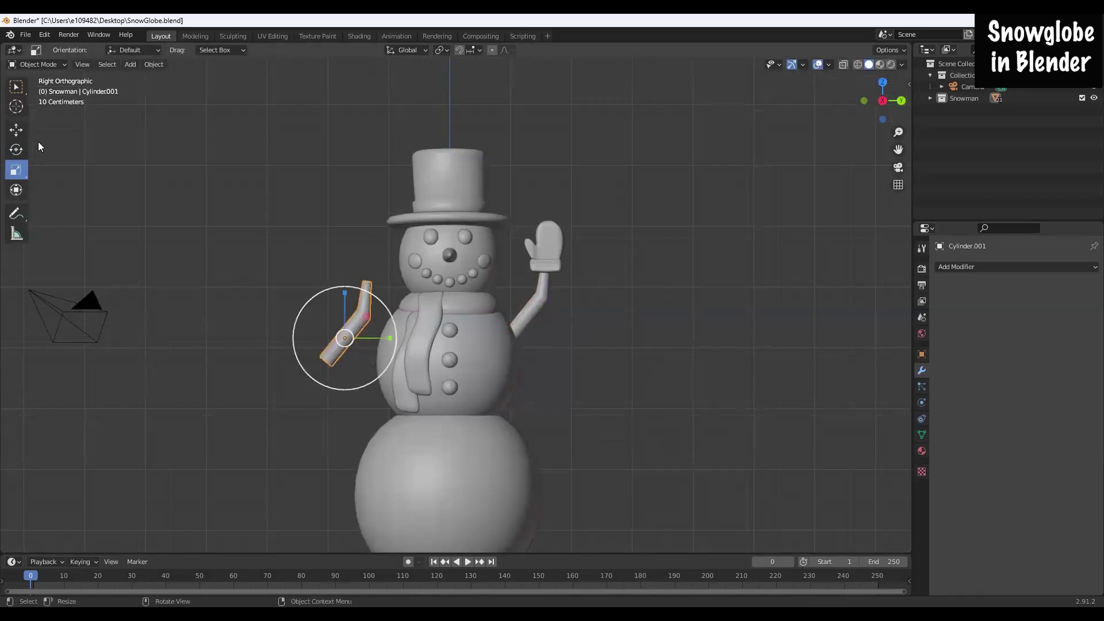
left_click(16, 150)
left_click_drag(320, 385, 437, 147)
Step: Move the lowered arm against the middle snowball so its shoulder end sinks into the body
left_click(16, 129)
left_click_drag(366, 340, 379, 324)
middle_click_drag(391, 355, 480, 373)
left_click_drag(413, 334, 413, 333)
middle_click_drag(462, 445, 338, 446)
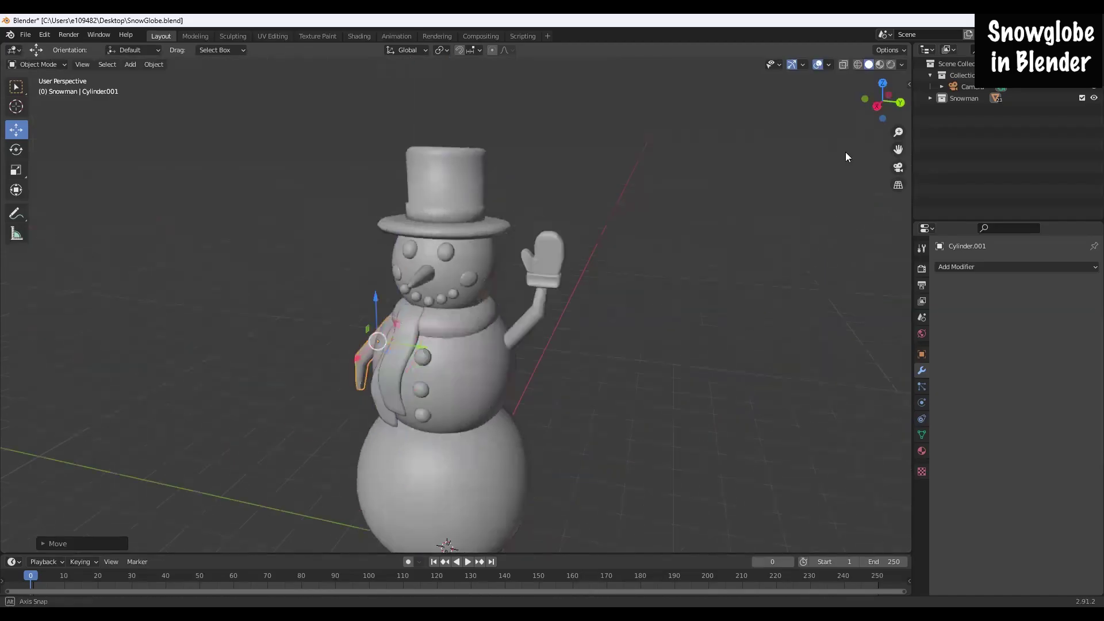
Step: Duplicate the mitten in right view and place the copy beside the lowered arm's free end
left_click(874, 107)
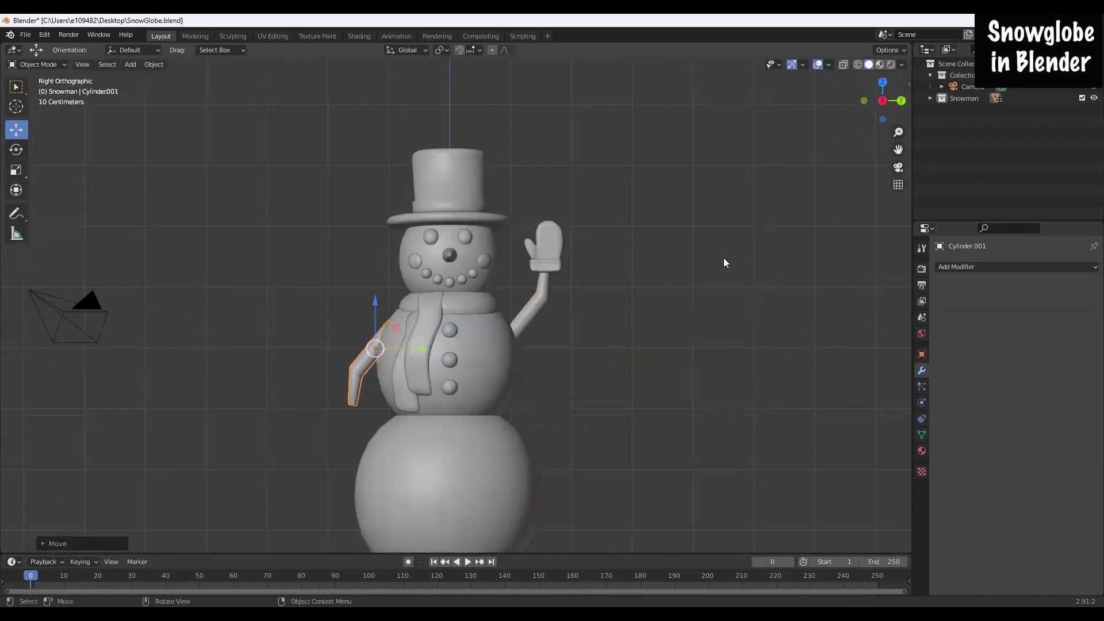
left_click(551, 250)
key("shift+d")
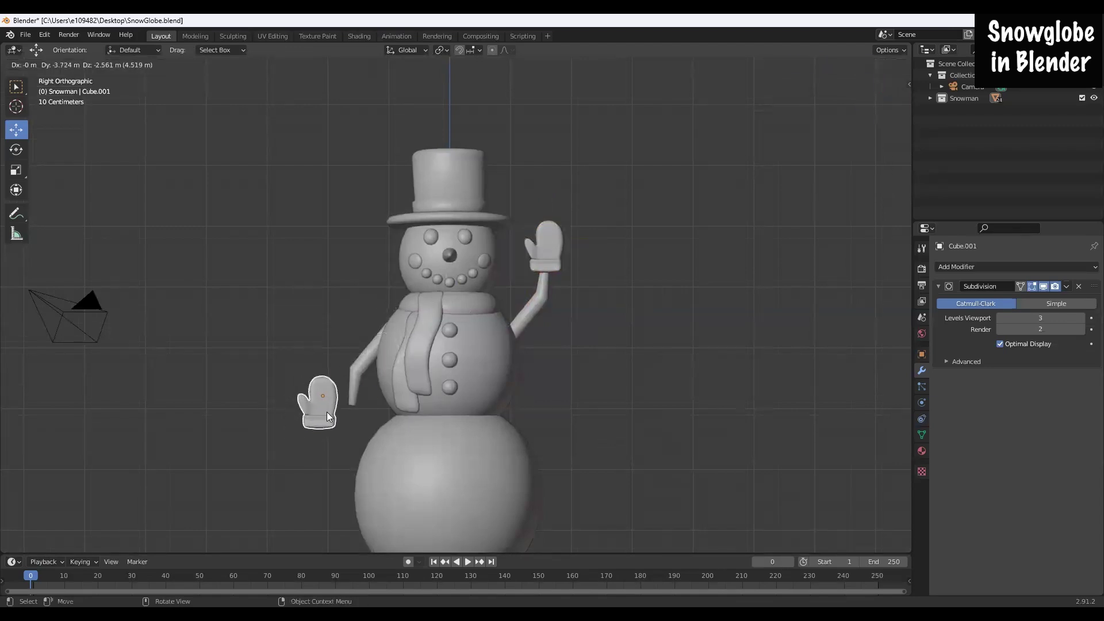
left_click(329, 410)
Step: Rotate the mitten copy so its fingers point down and move its cuff onto the end of the lowered arm
left_click(17, 146)
left_click_drag(343, 342, 275, 466)
left_click(17, 130)
left_click_drag(368, 396, 392, 395)
left_click_drag(347, 358, 347, 380)
left_click_drag(383, 420, 384, 419)
Step: Expand the Snowman collection and rename the raised mitten GloveL and the lowered mitten GloveR
scroll(454, 517, "down", 3)
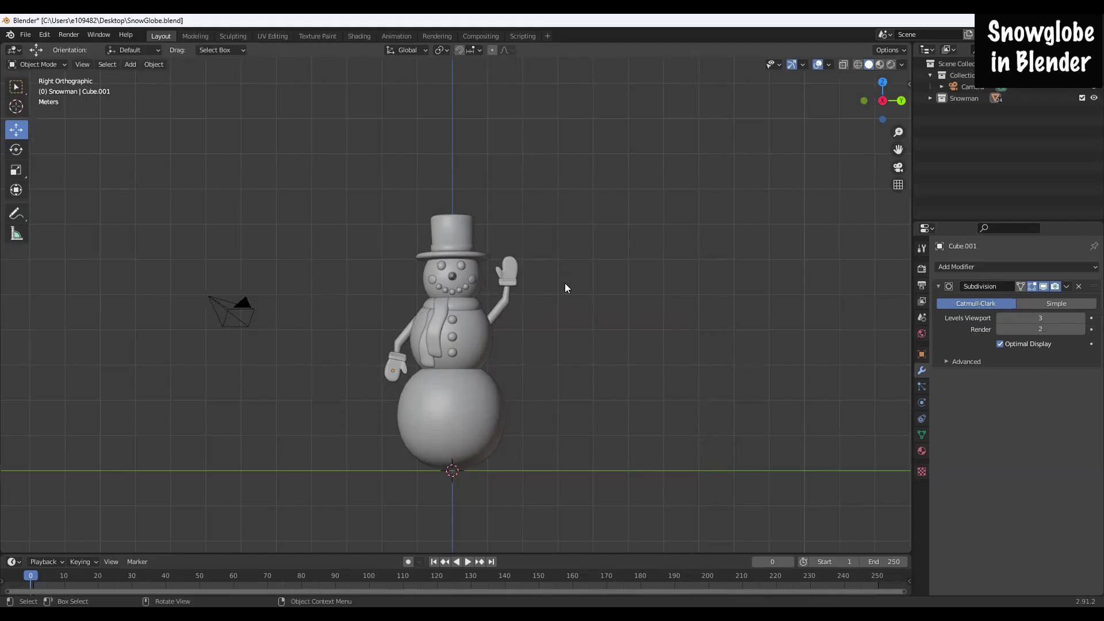
scroll(540, 402, "up", 2)
middle_click_drag(681, 473, 623, 403, "shift")
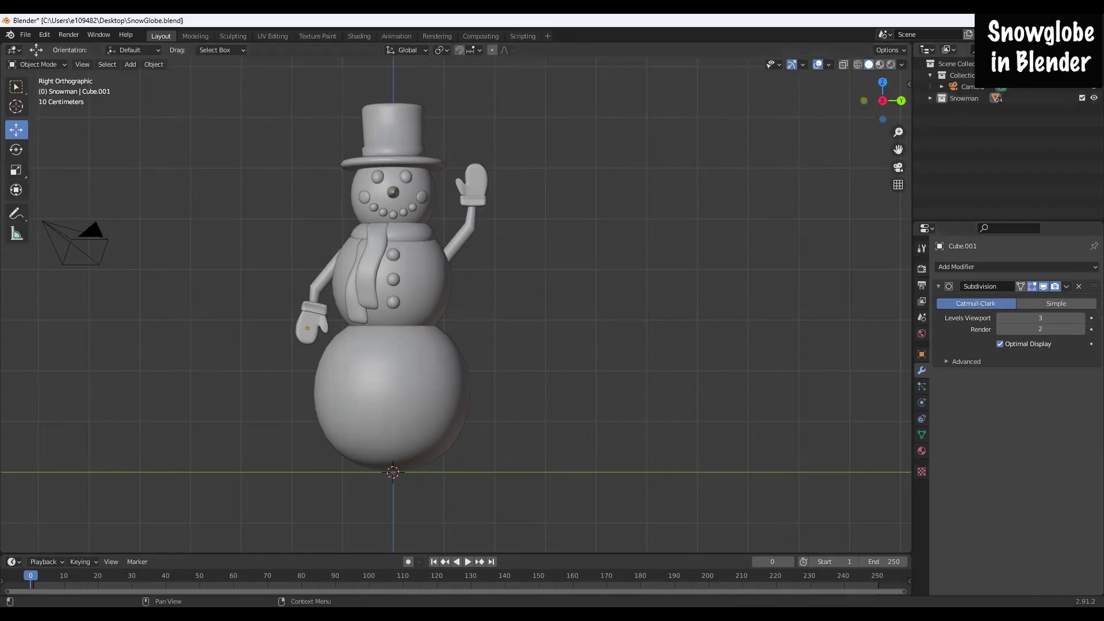
left_click(929, 97)
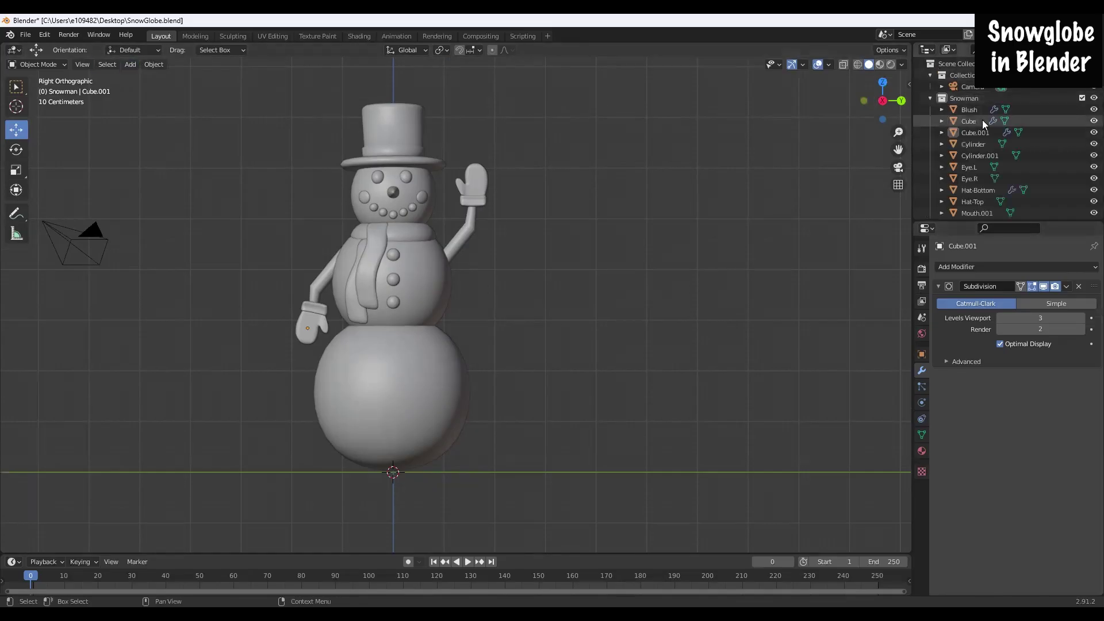
left_click(966, 119)
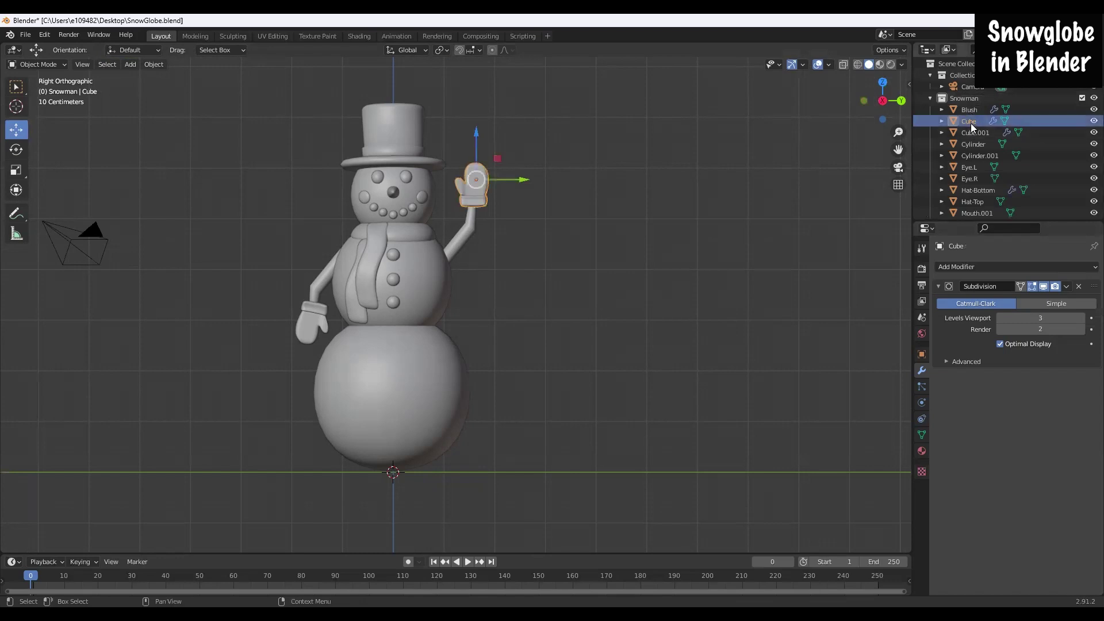
double_click(970, 122)
type("Glove")
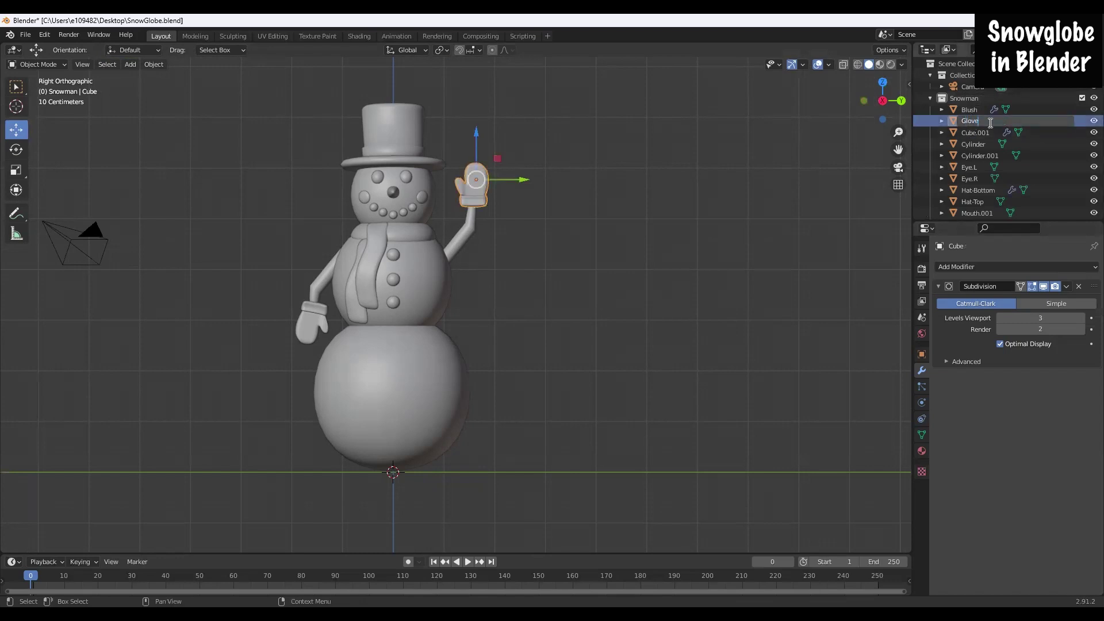
type("L")
key("Return")
double_click(990, 122)
type("GloveR")
key("Return")
Step: Rename the raised arm ArmL and the lowered arm ArmR in the Snowman collection
double_click(990, 122)
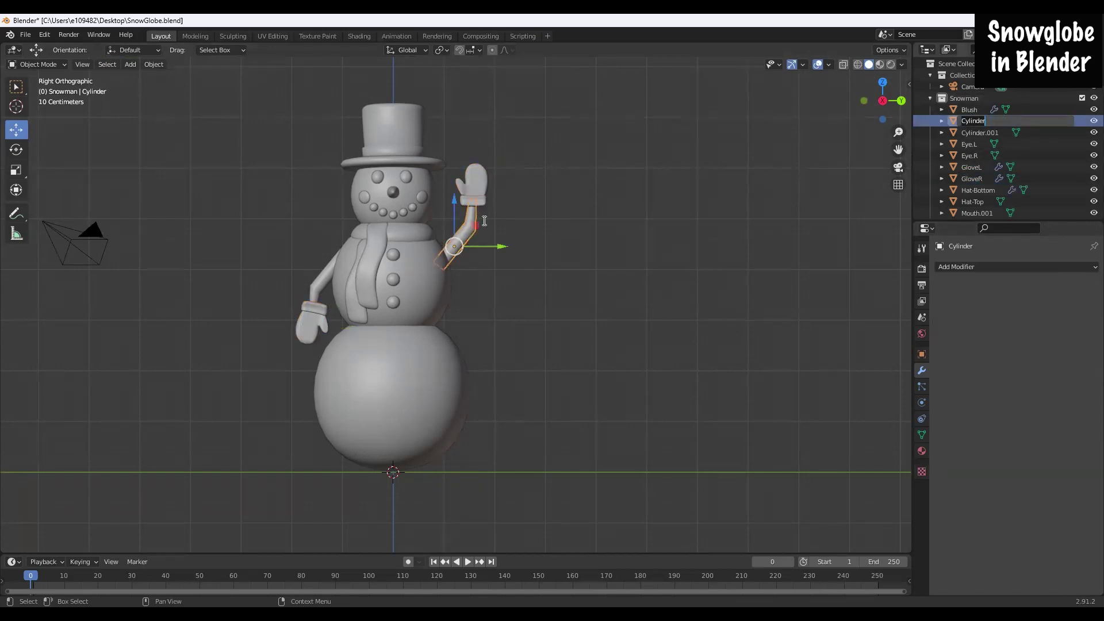
type("ArmR")
key("Return")
double_click(970, 132)
type("ArmL")
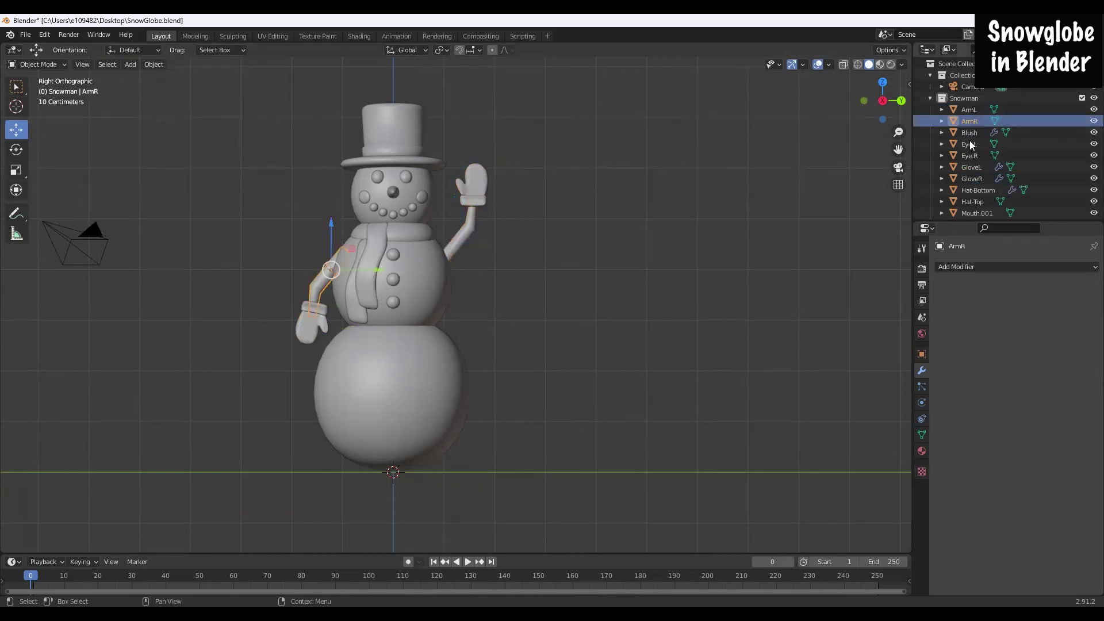